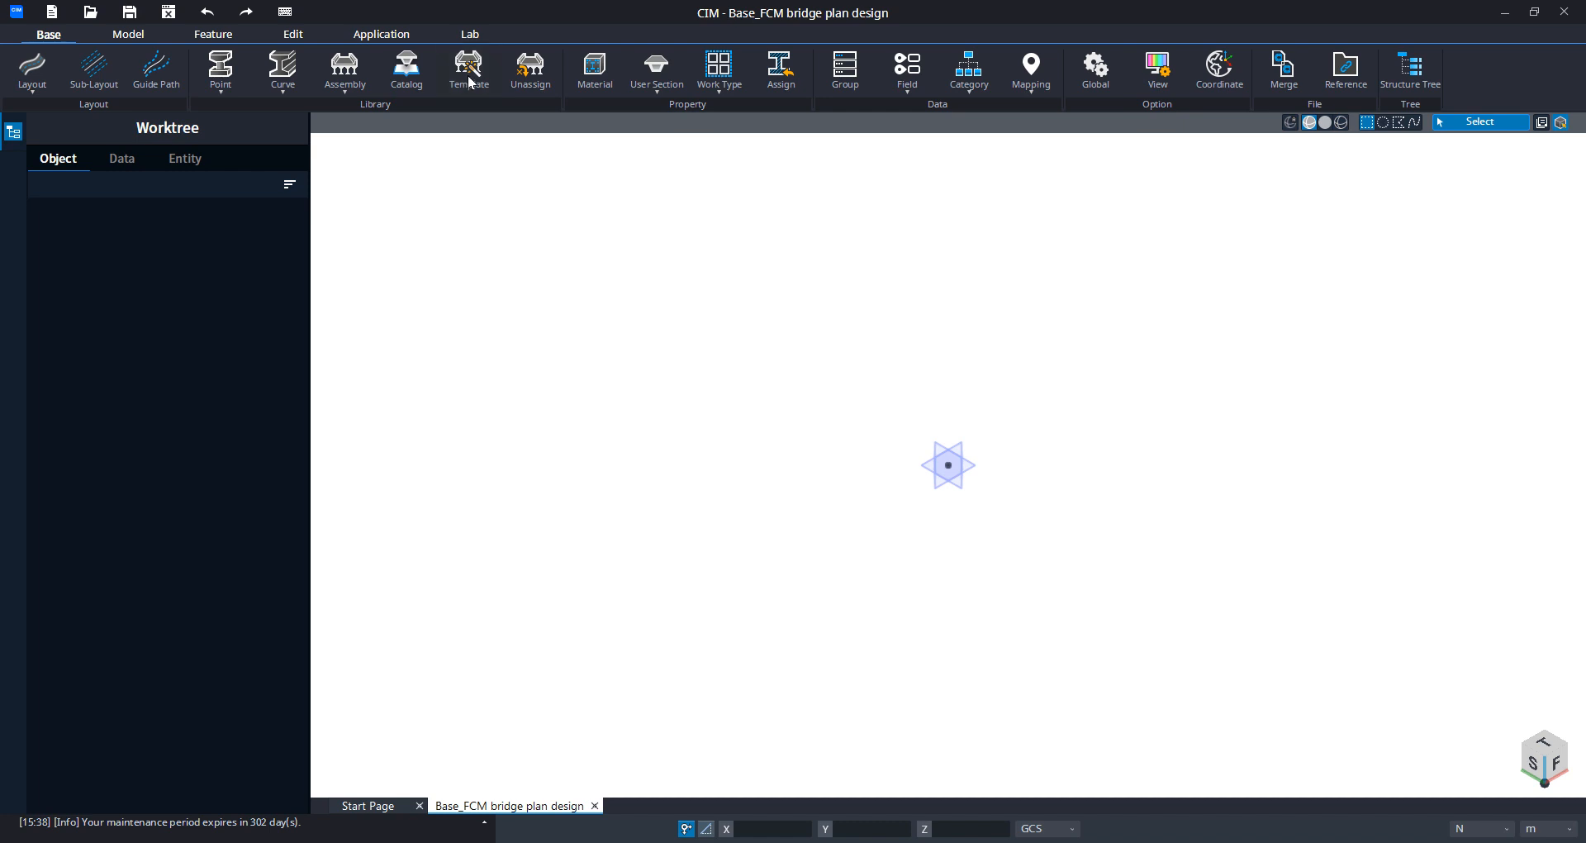
Step: Open the FCM Bridge smart template, keeping its template name and Run Modify Mode after Creation enabled
click(470, 83)
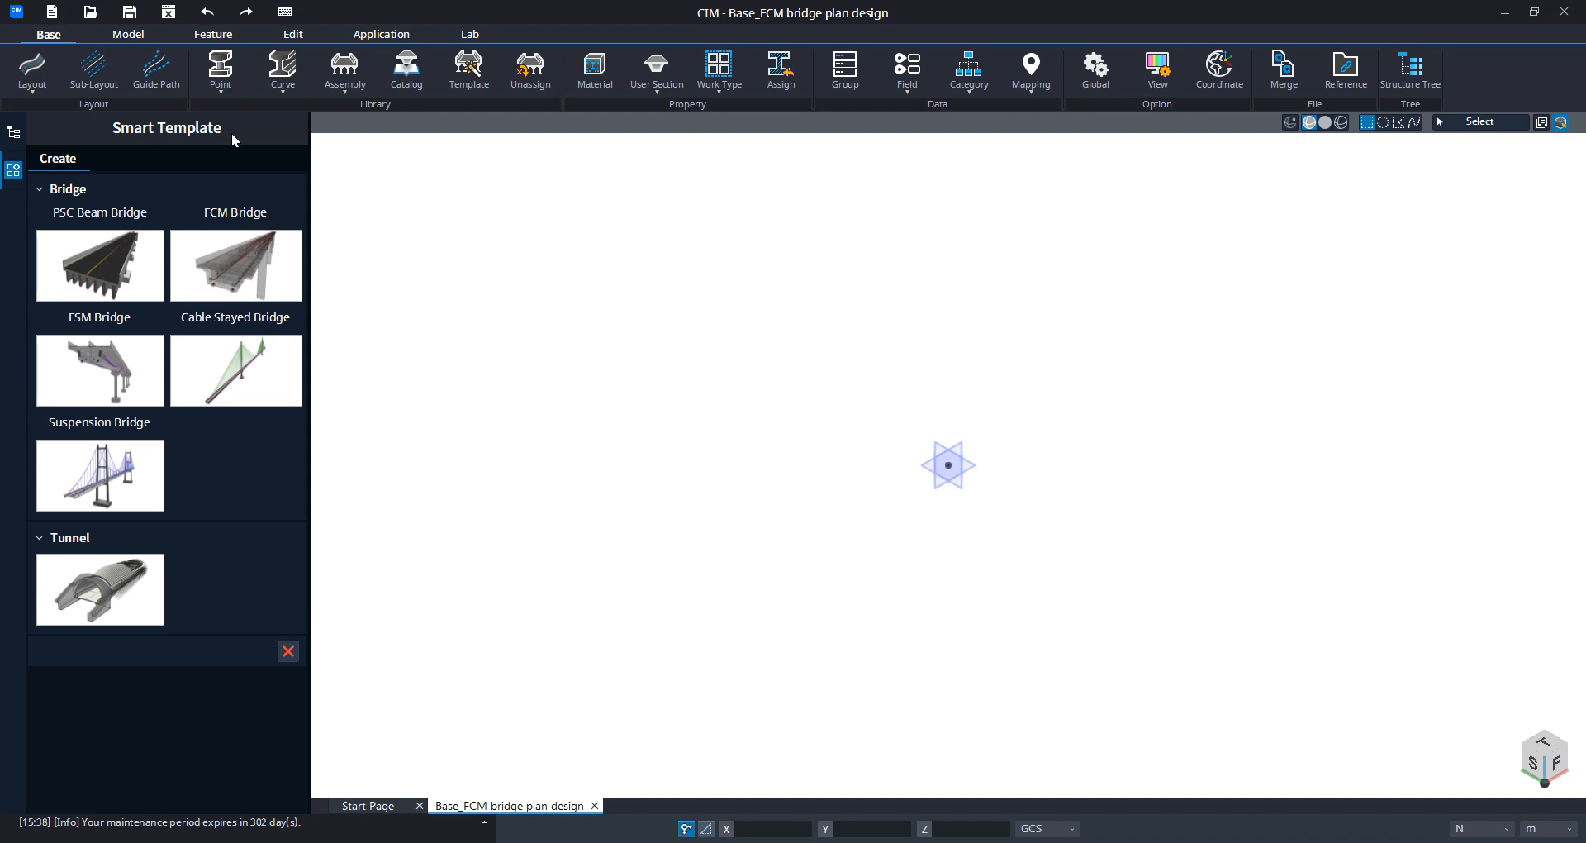
double_click(225, 266)
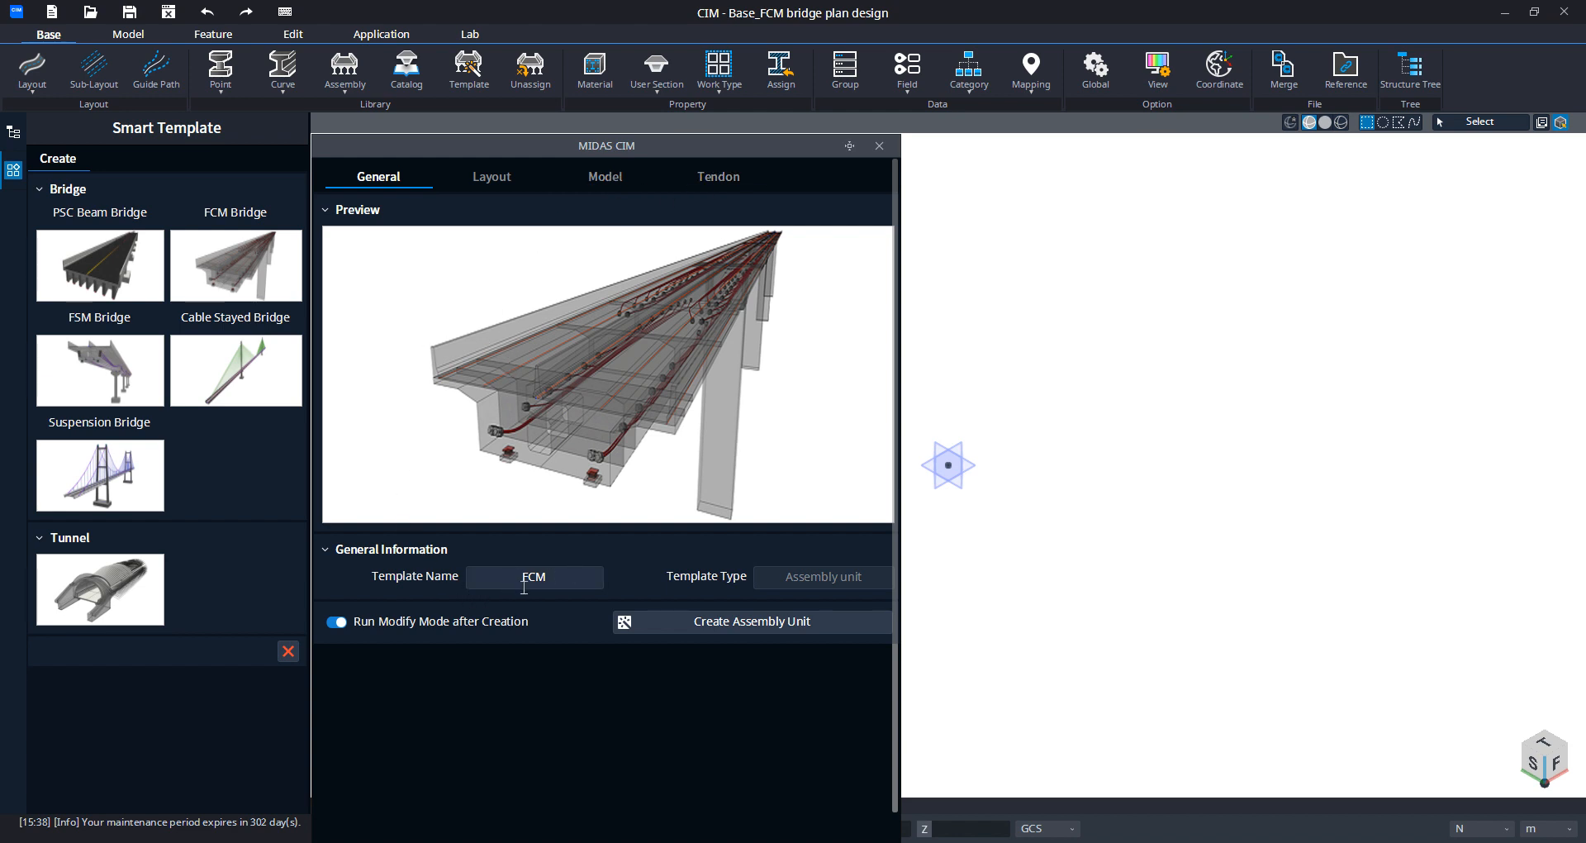
double_click(549, 578)
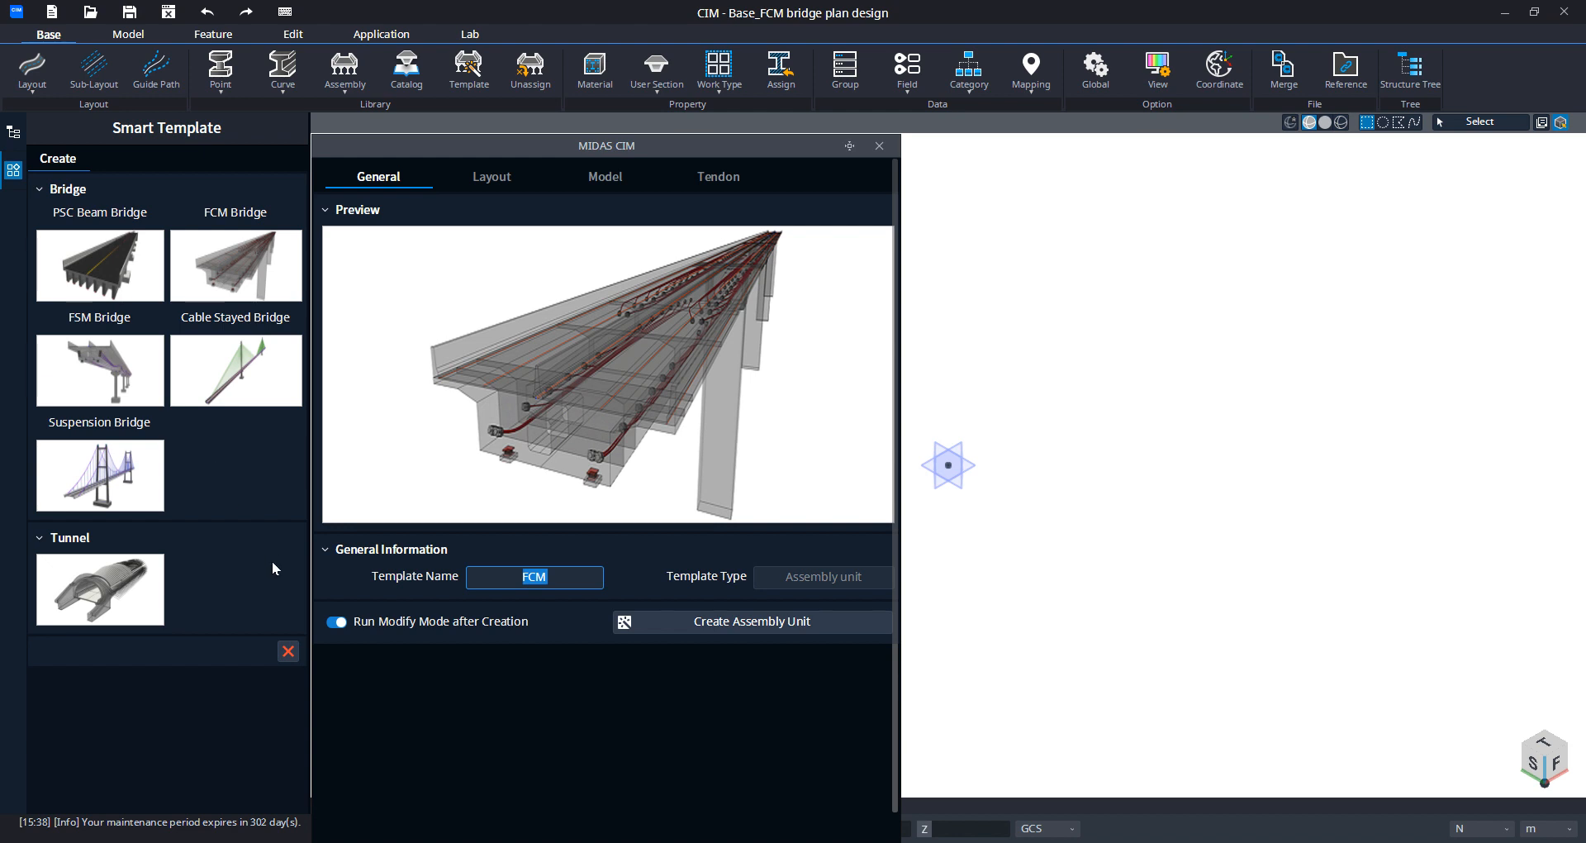
click(336, 623)
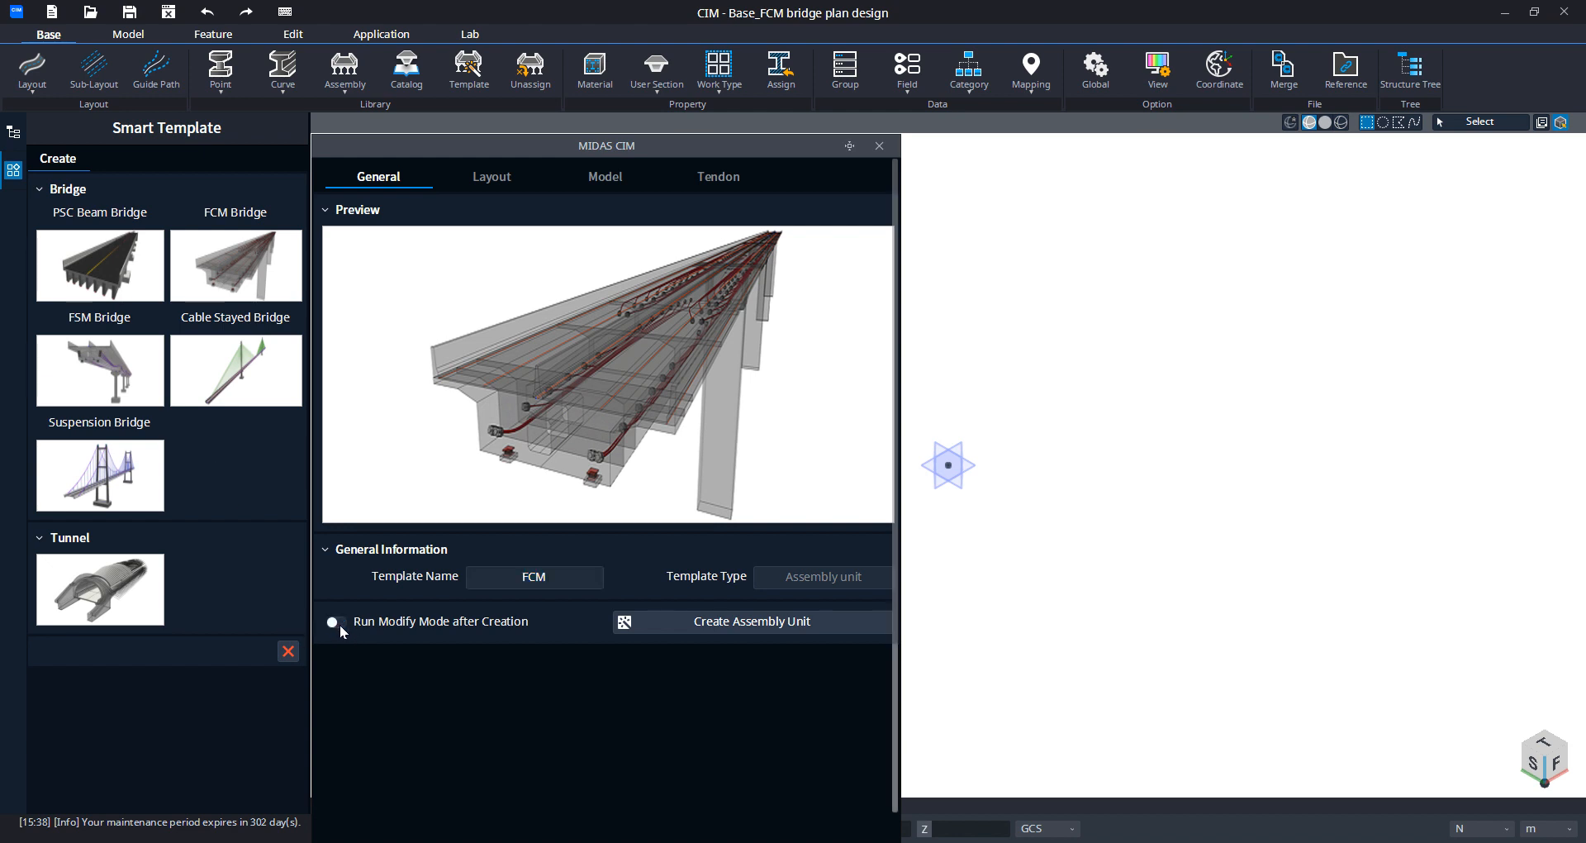
click(340, 623)
Step: Try 10 piers in the bridge layout, restore the number to 4, and view the pier table support options
click(487, 184)
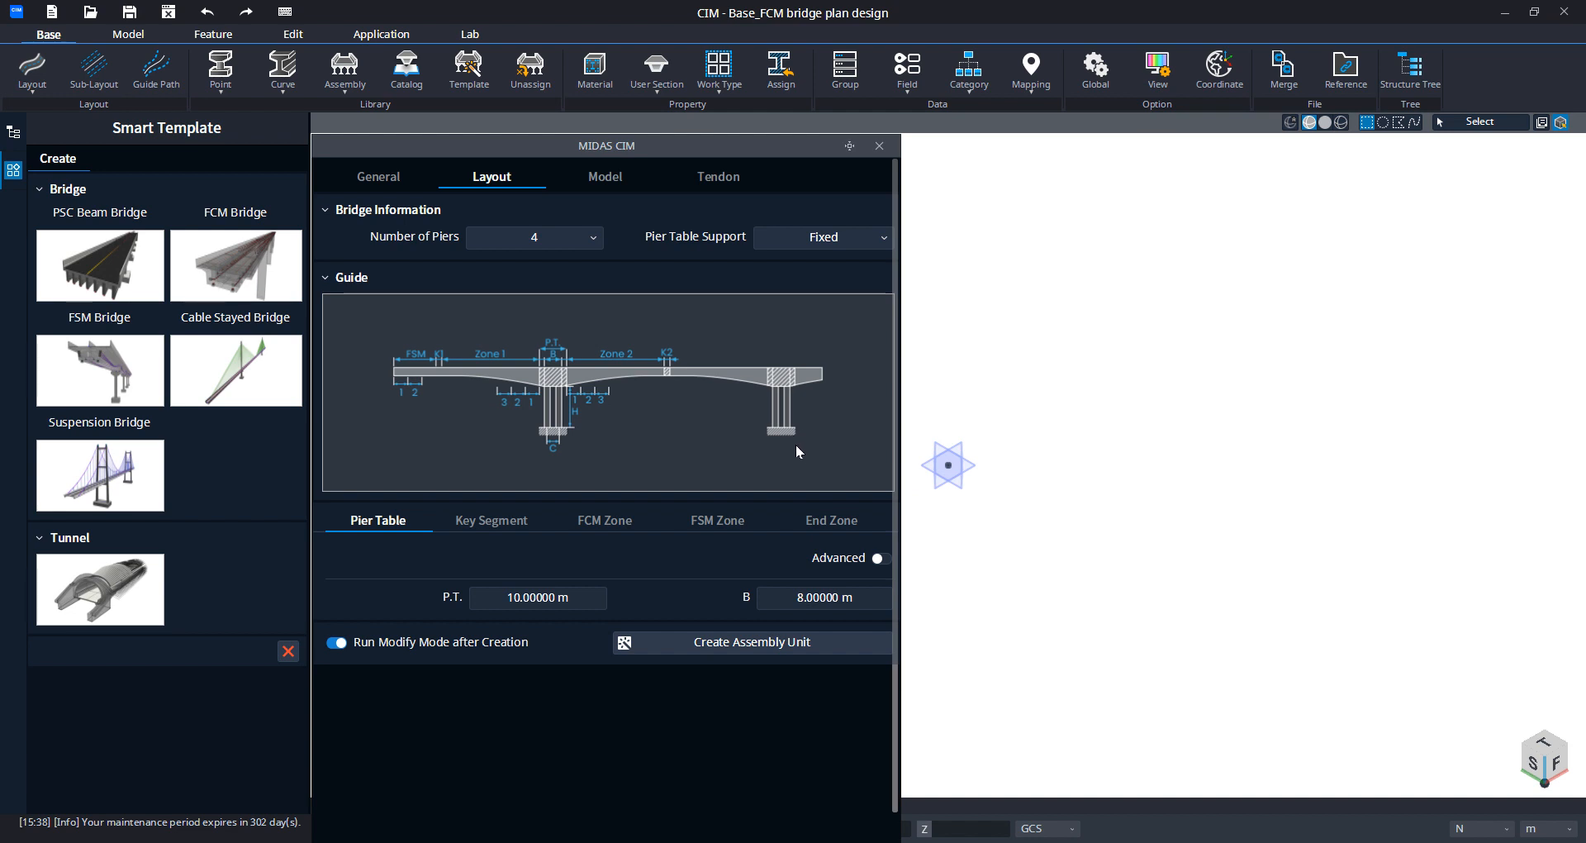
click(592, 243)
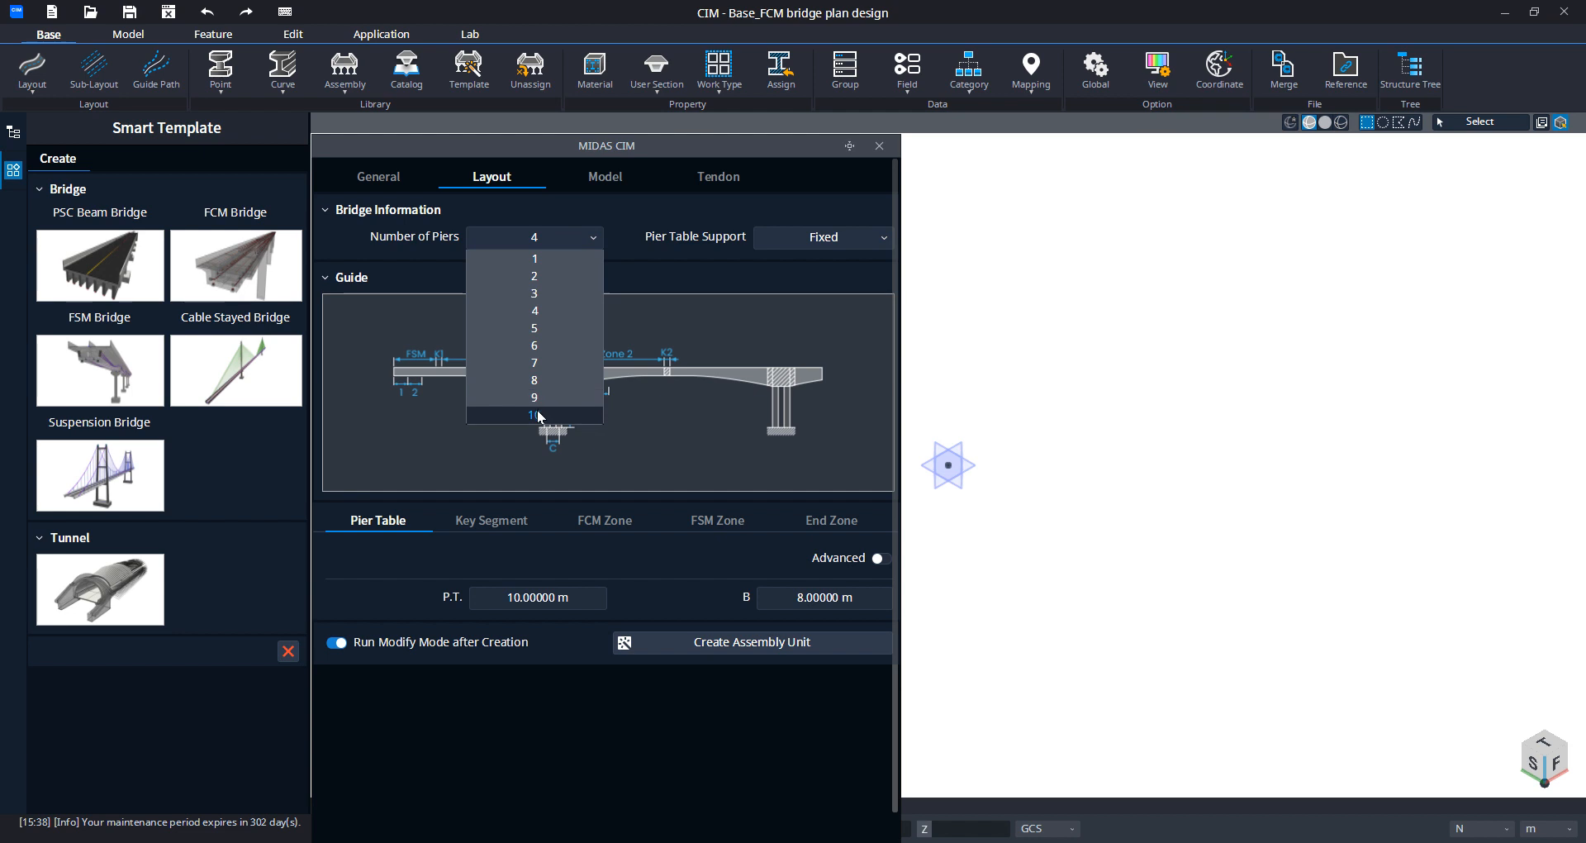
click(537, 413)
click(591, 238)
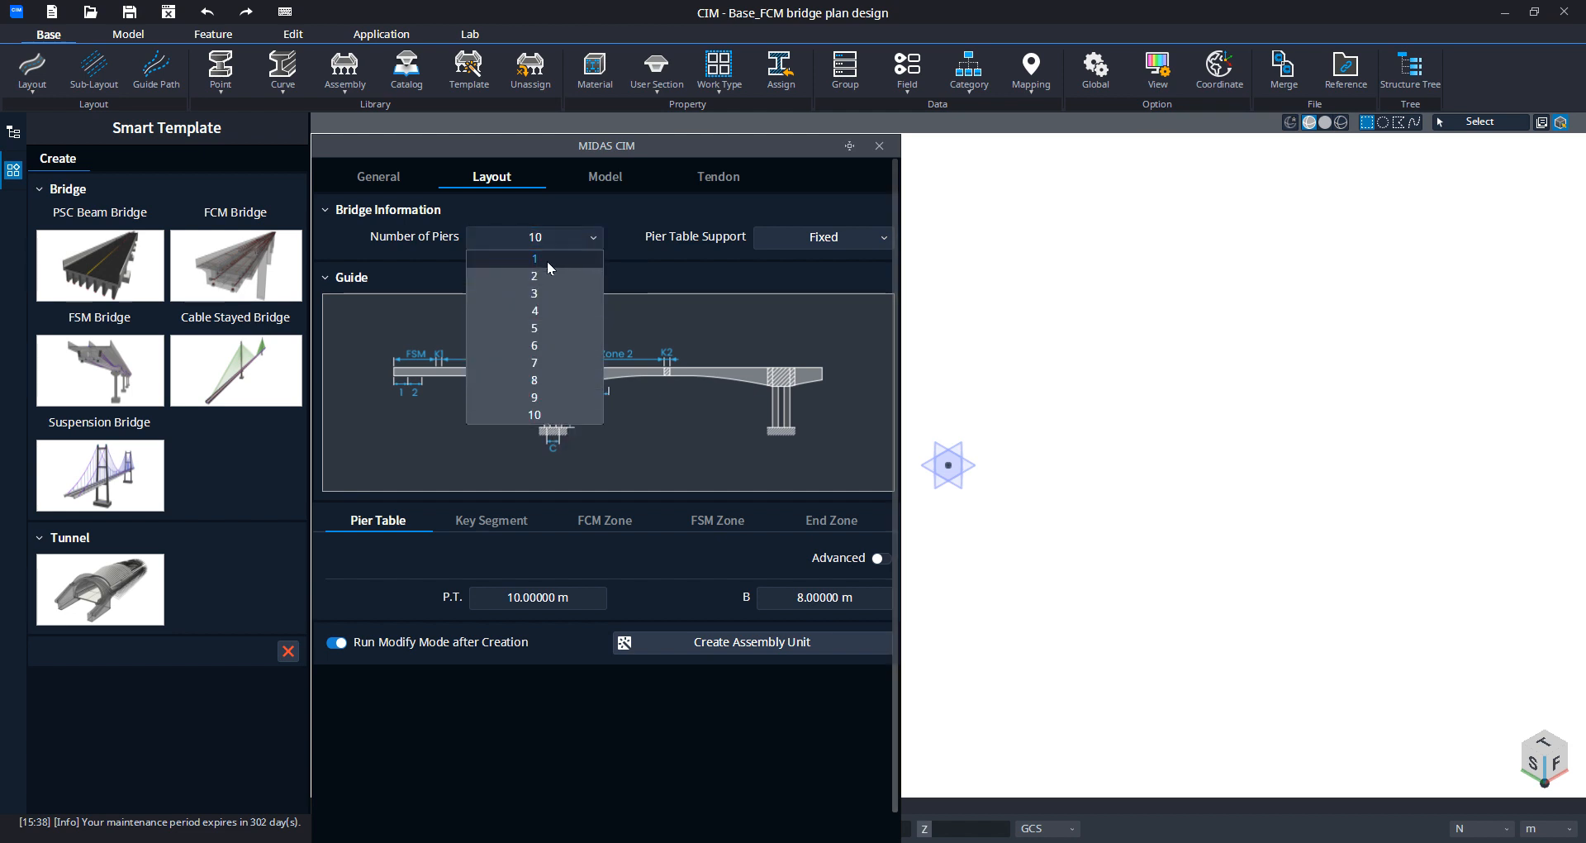
click(543, 311)
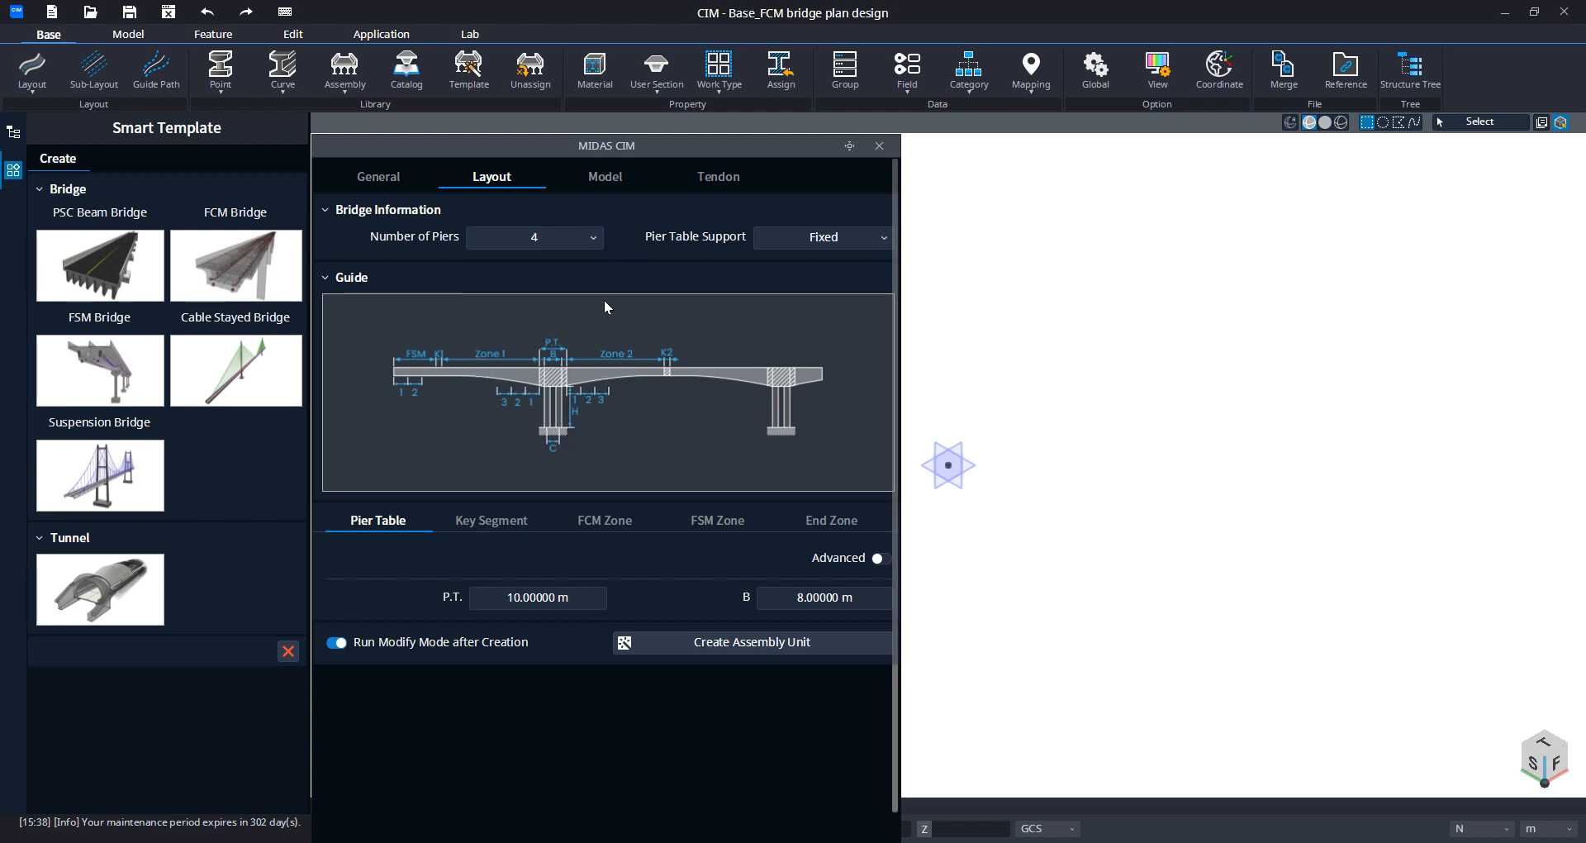
click(870, 240)
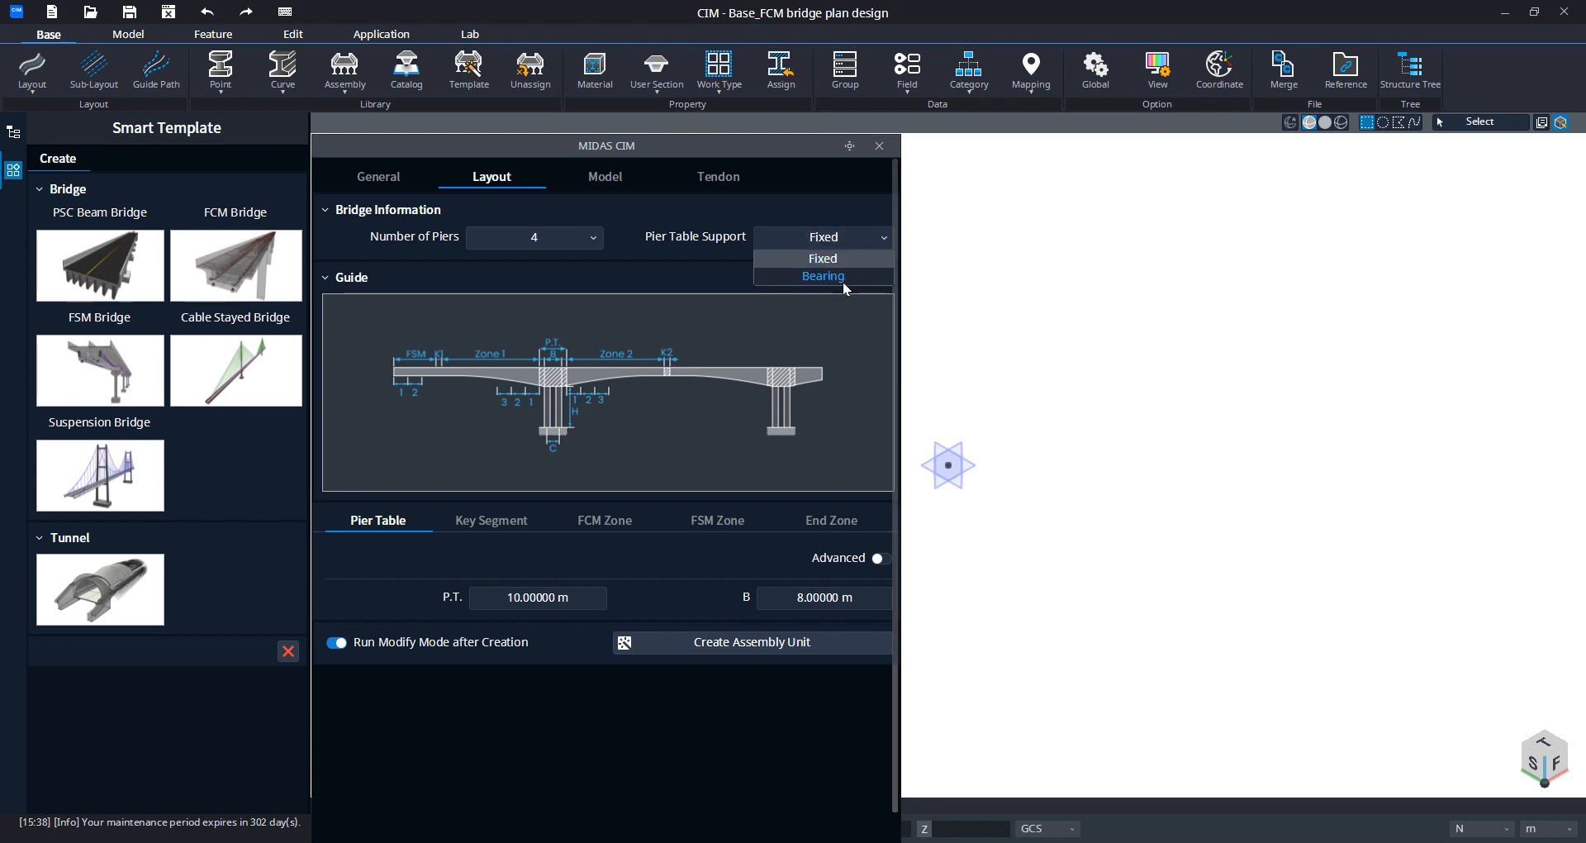
click(719, 305)
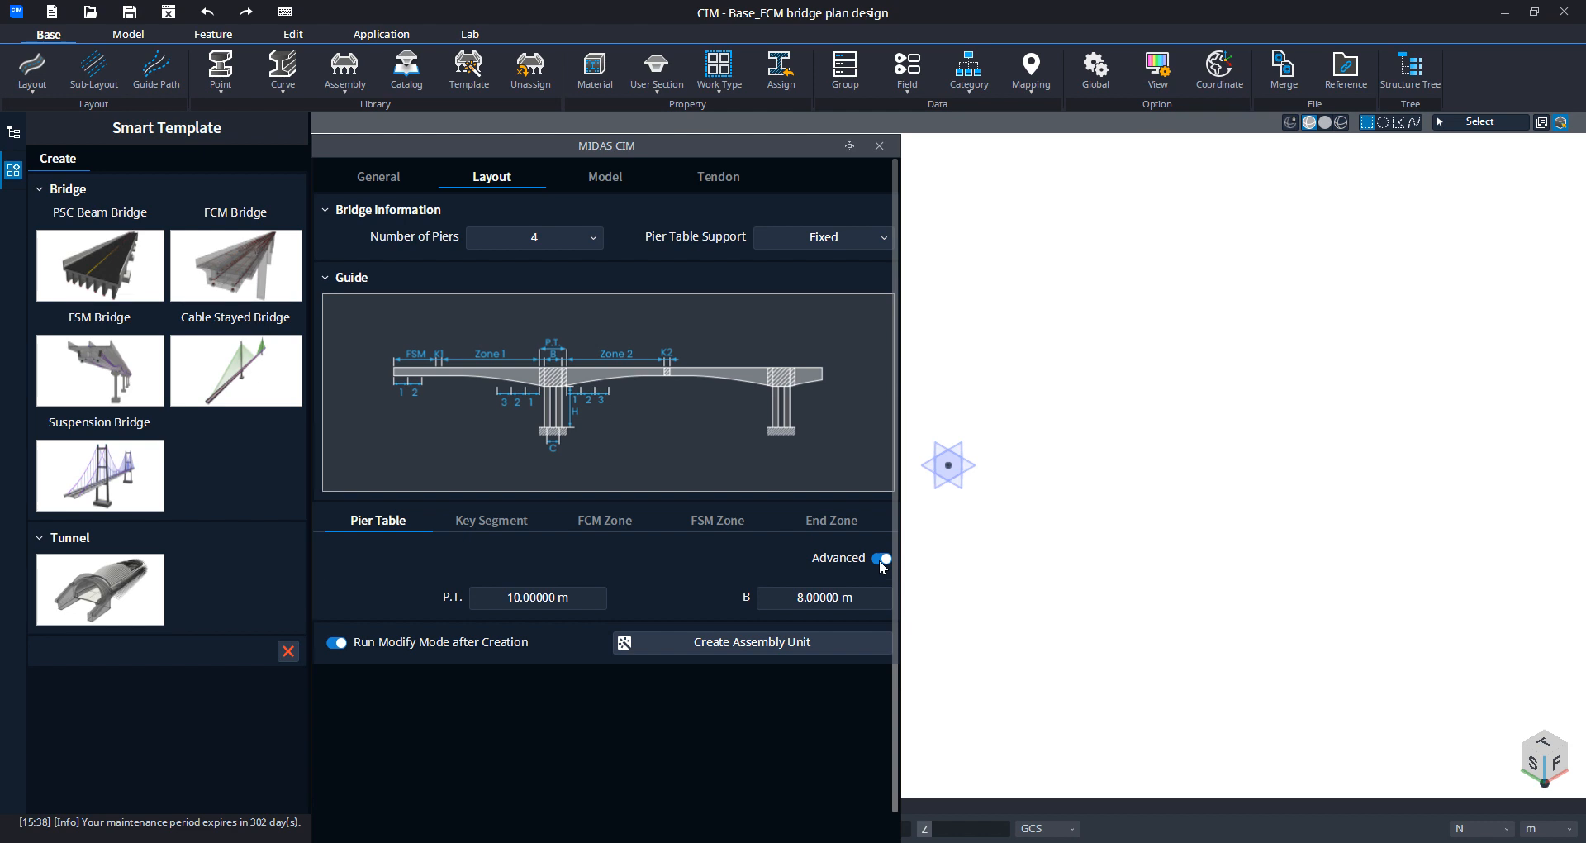
Step: Examine the advanced pier table diagrams and per-pier dimensions, and return to the basic pier table settings
scroll(791, 577, down, 1)
scroll(790, 577, down, 1)
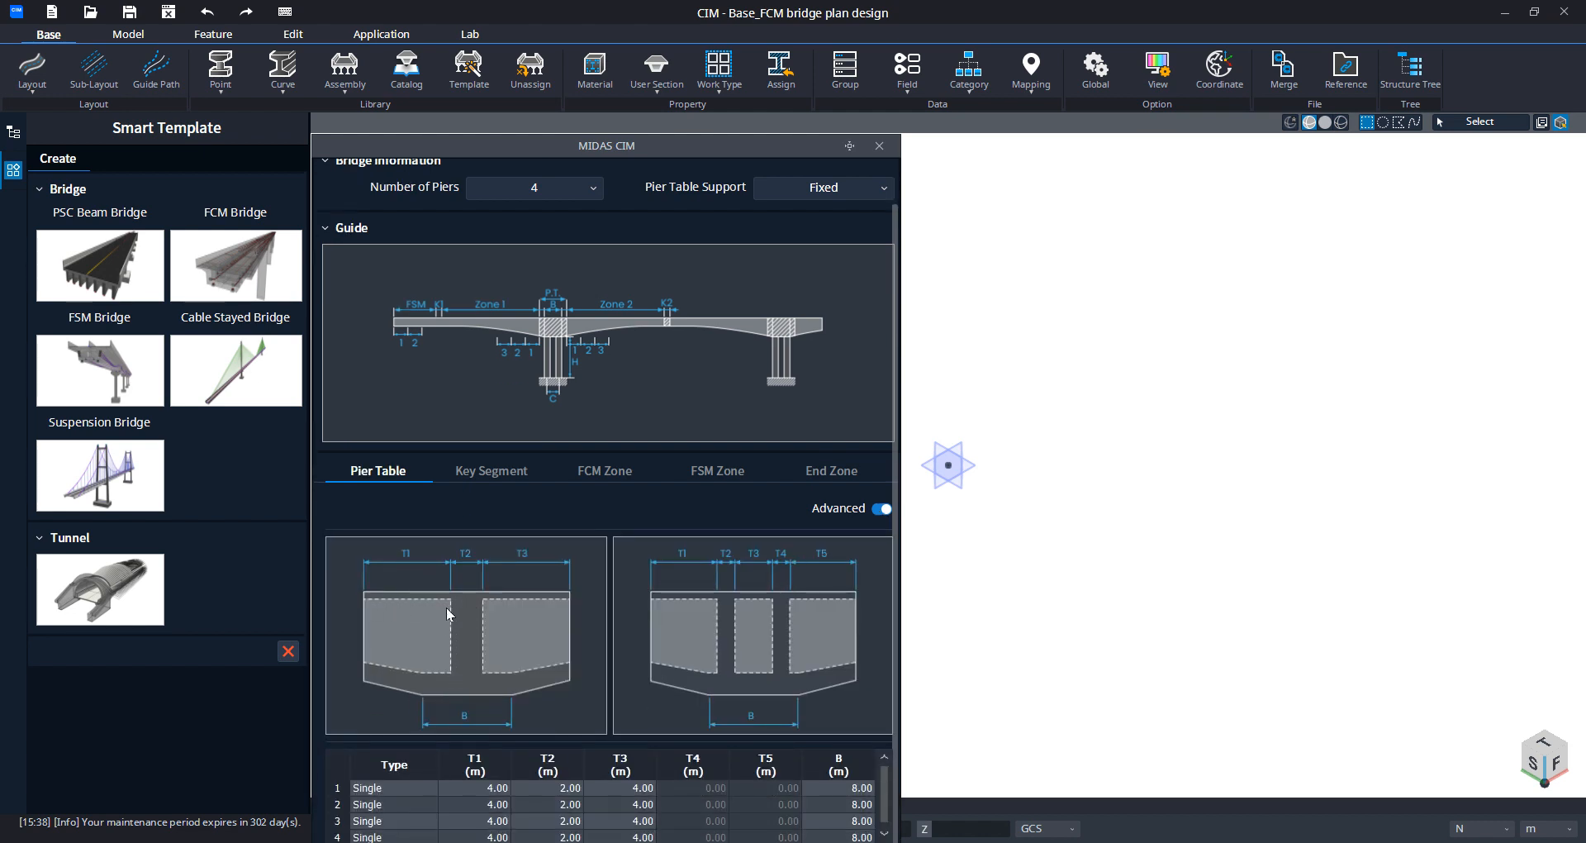
scroll(509, 669, down, 1)
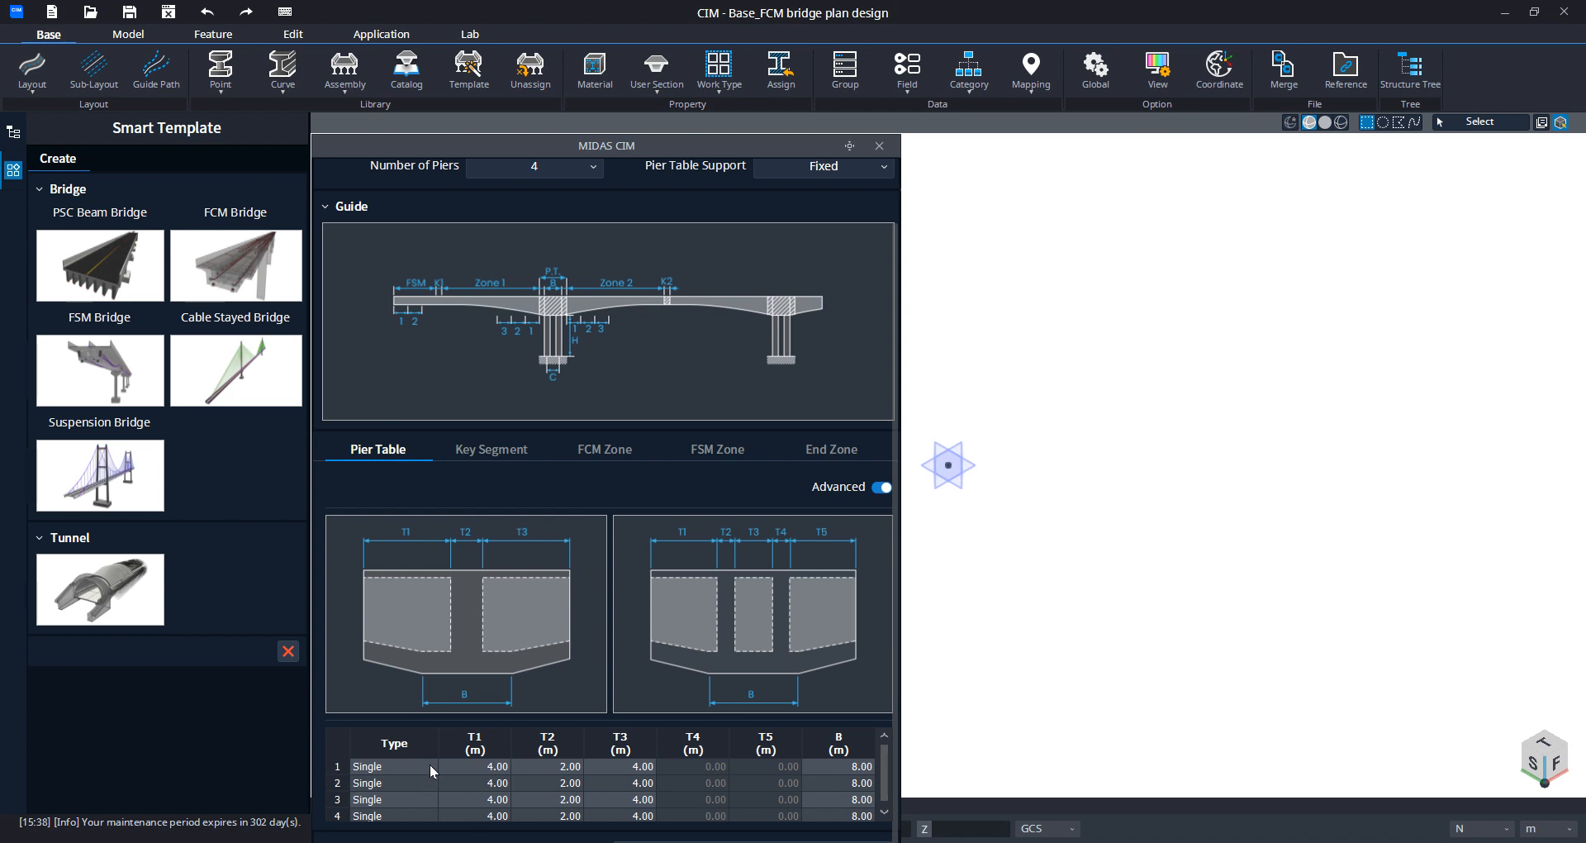
scroll(563, 415, up, 3)
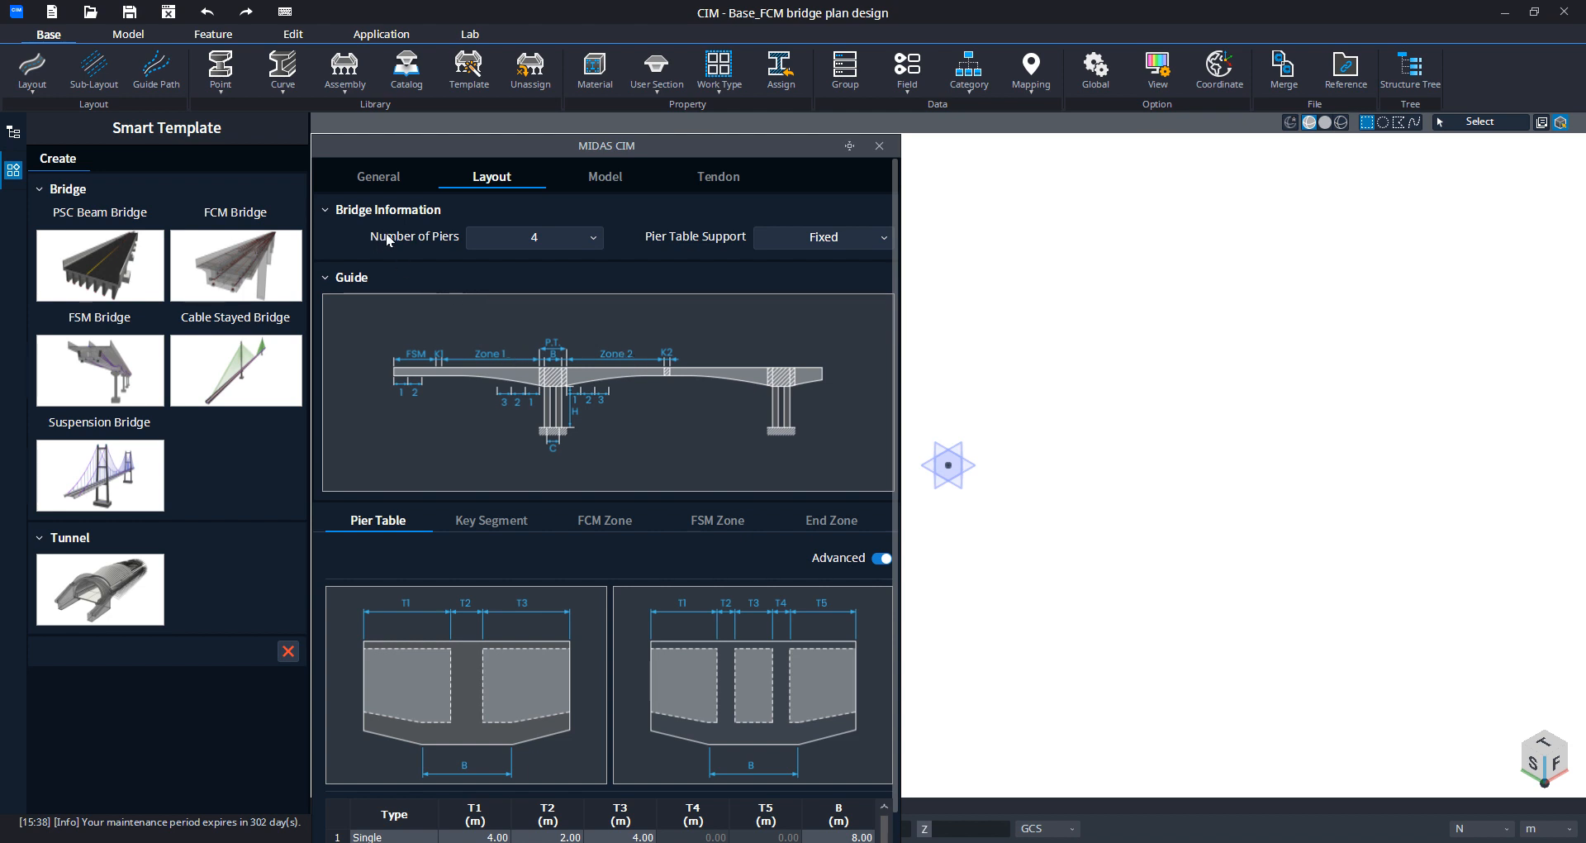
scroll(471, 330, down, 2)
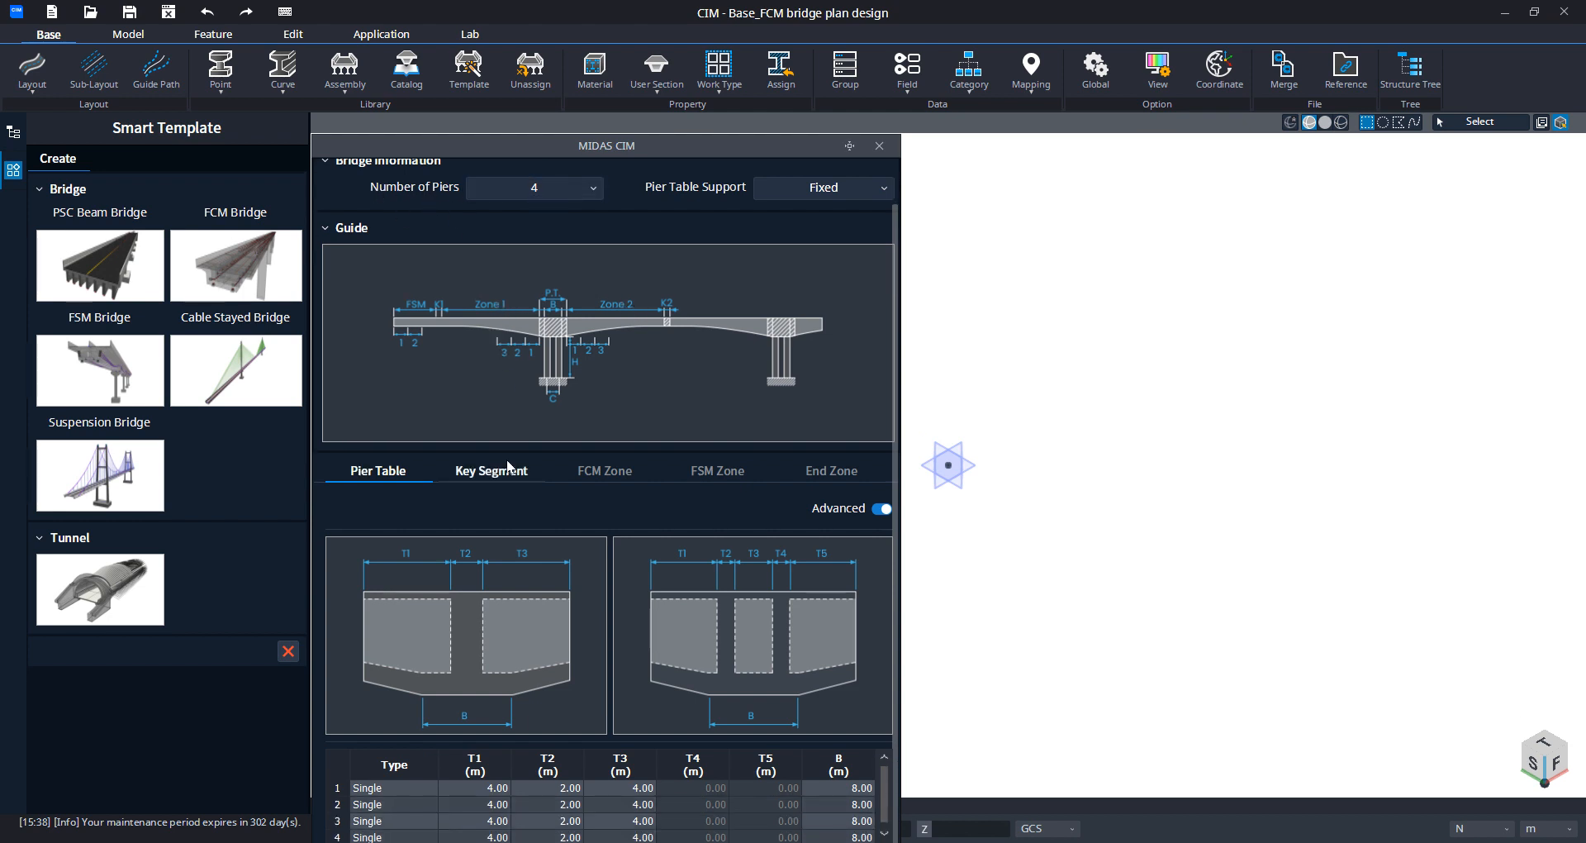
scroll(433, 780, down, 1)
scroll(608, 666, down, 1)
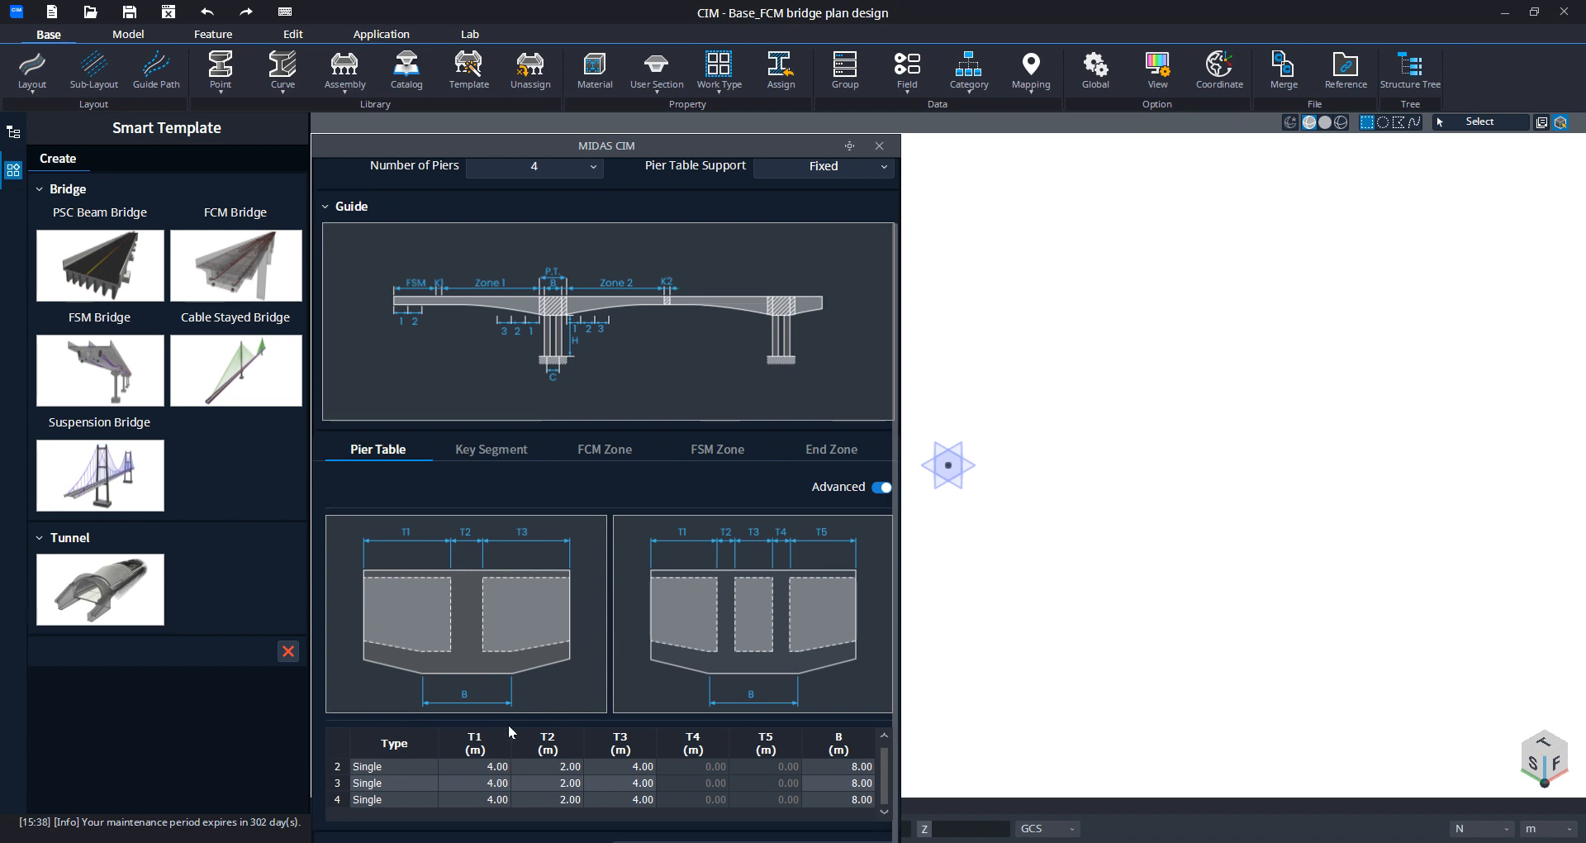
scroll(411, 778, up, 1)
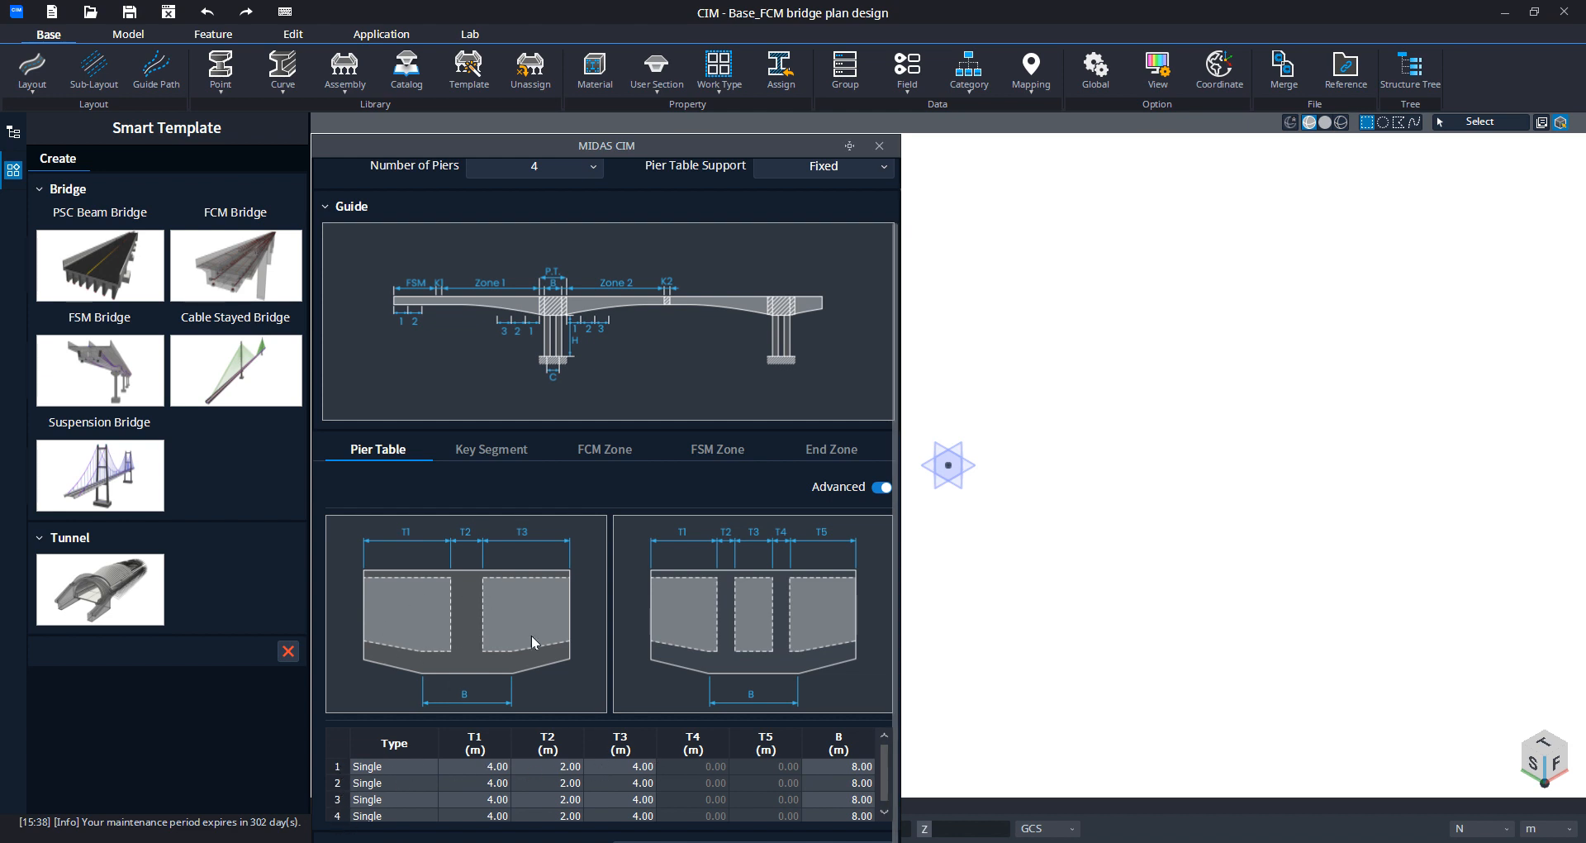
click(498, 453)
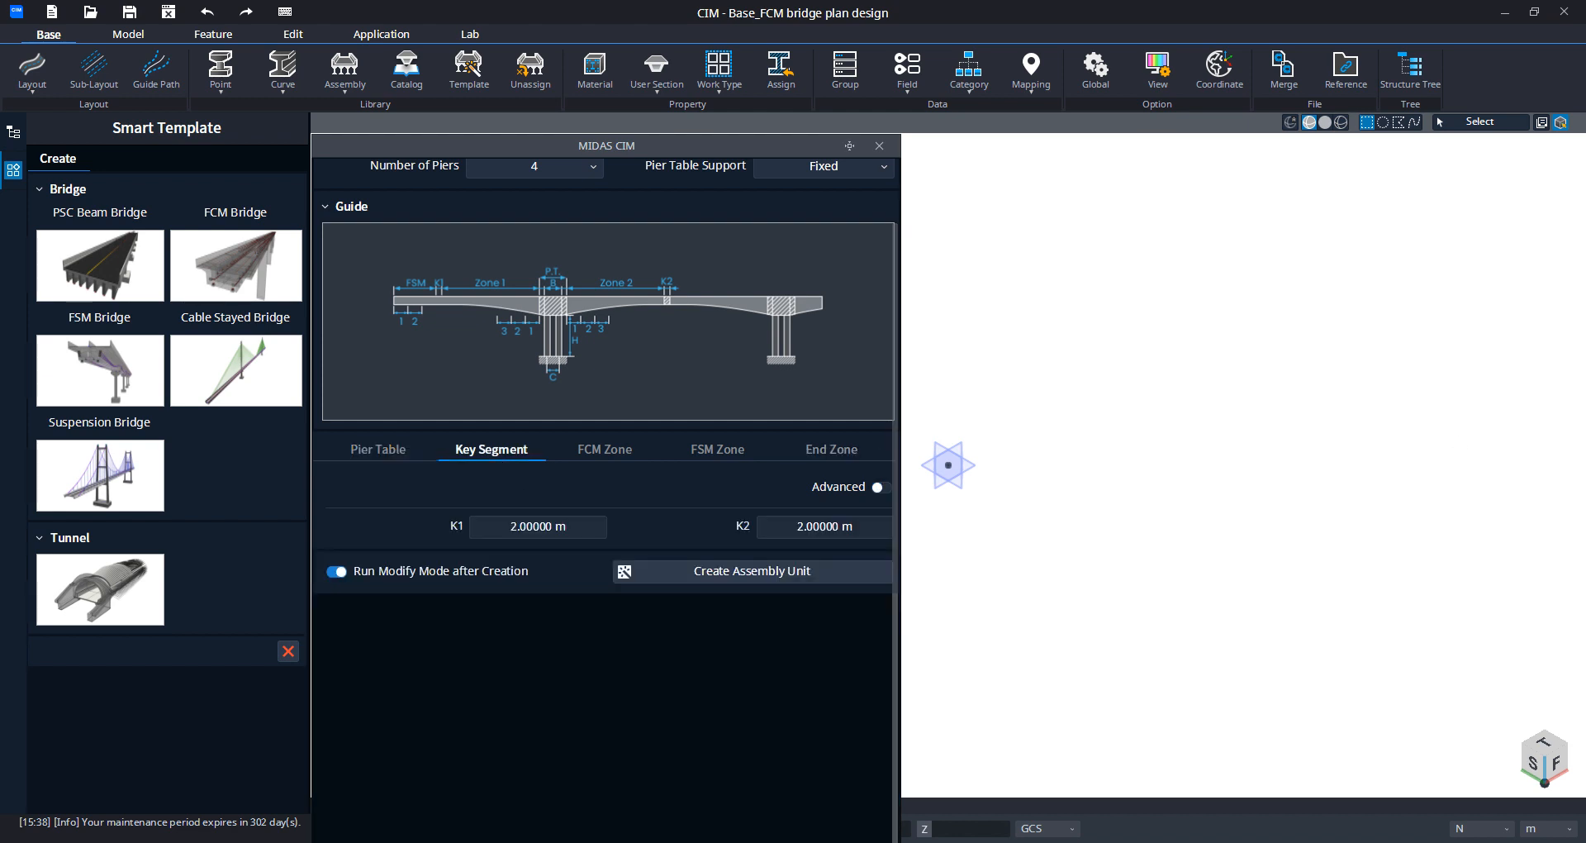
click(378, 452)
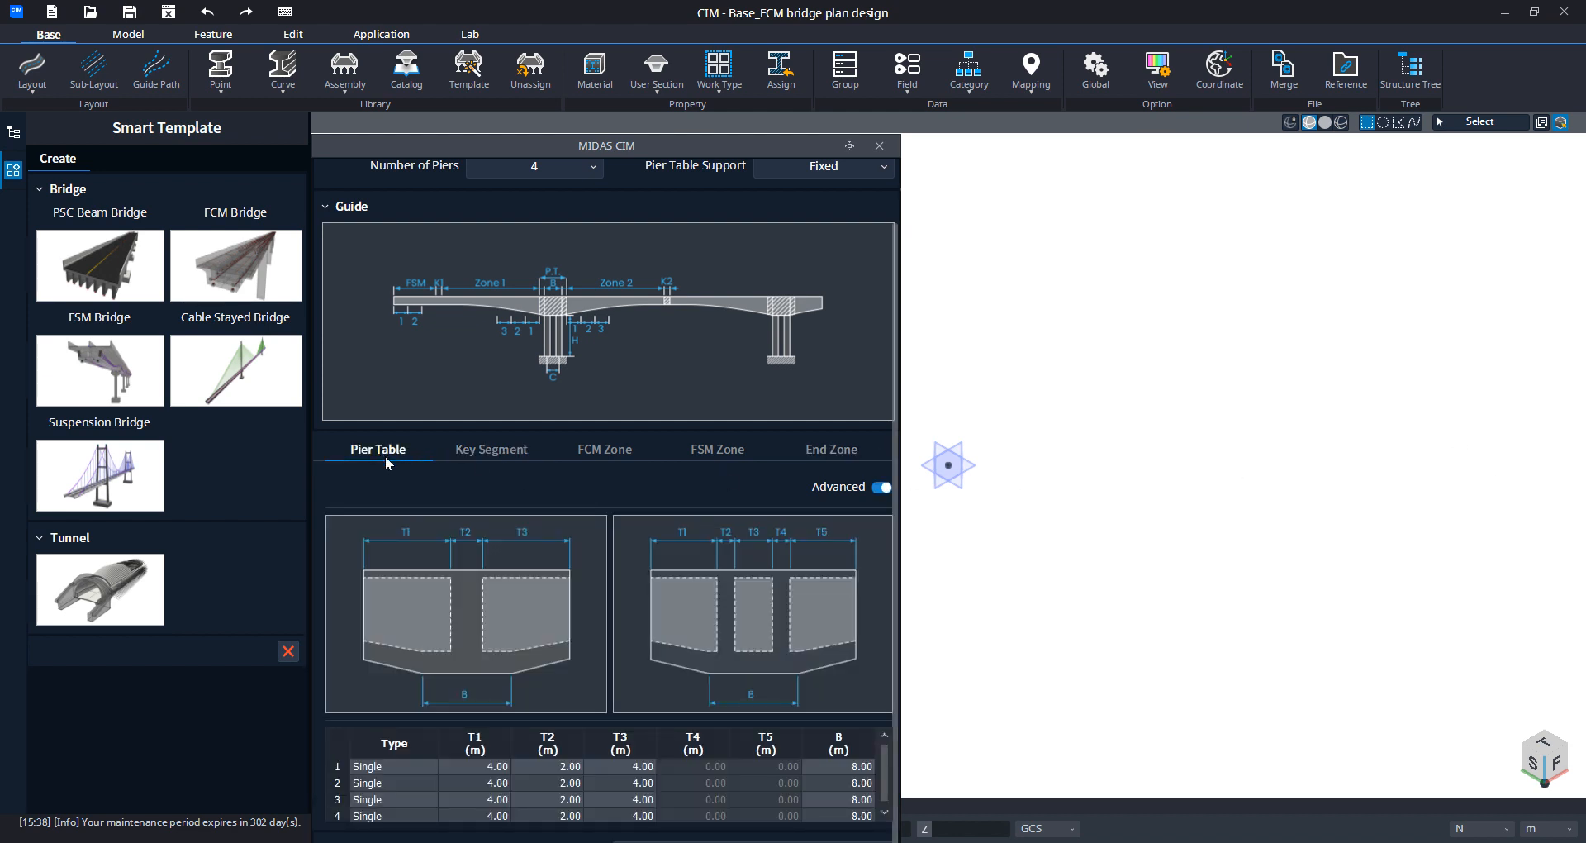
scroll(794, 514, up, 2)
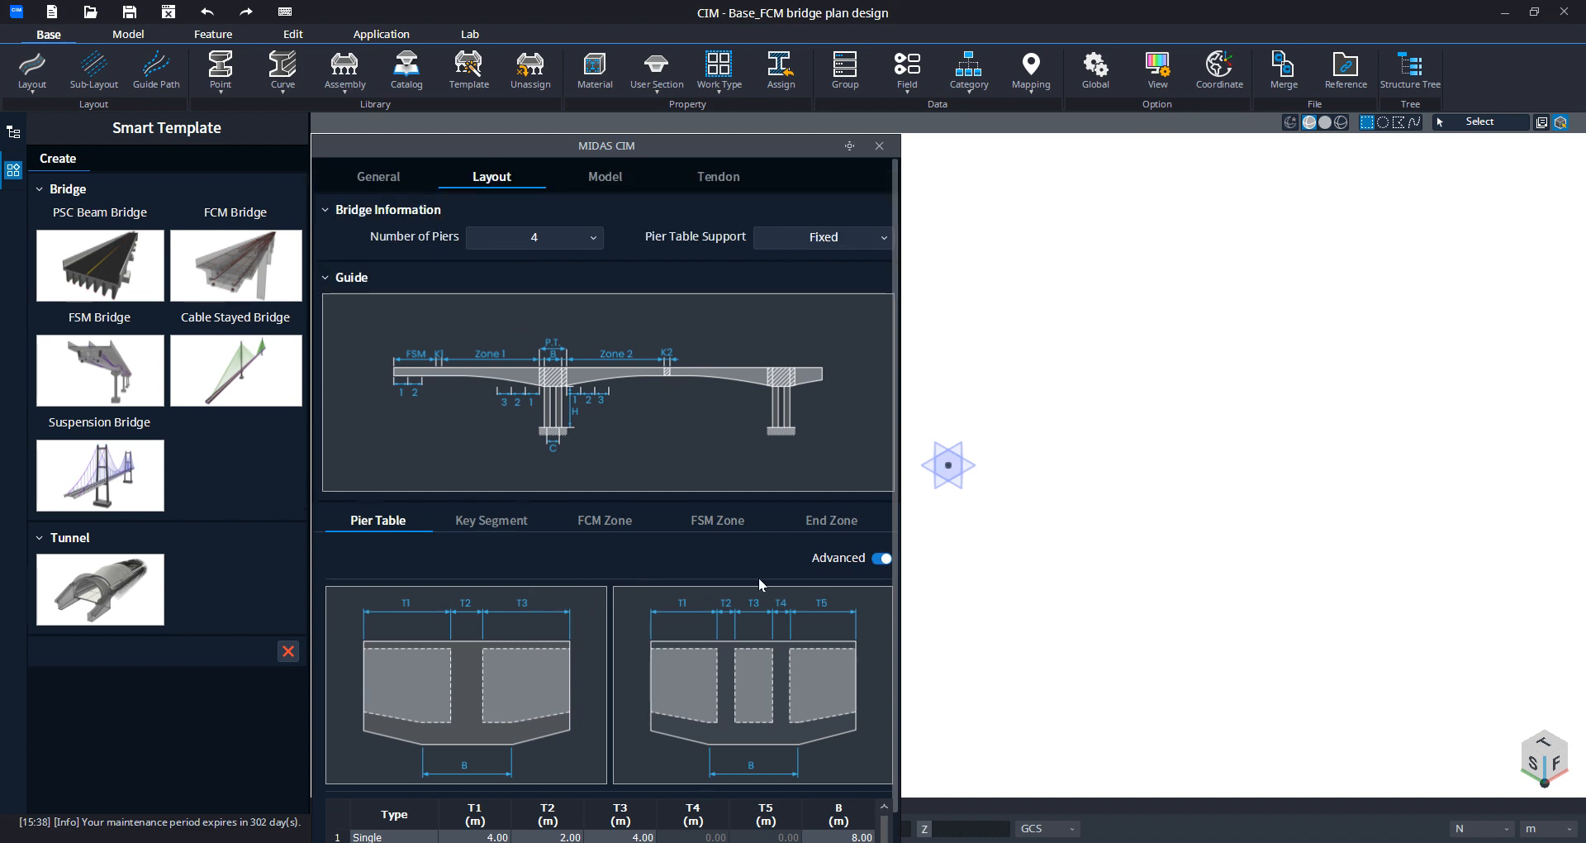
click(880, 562)
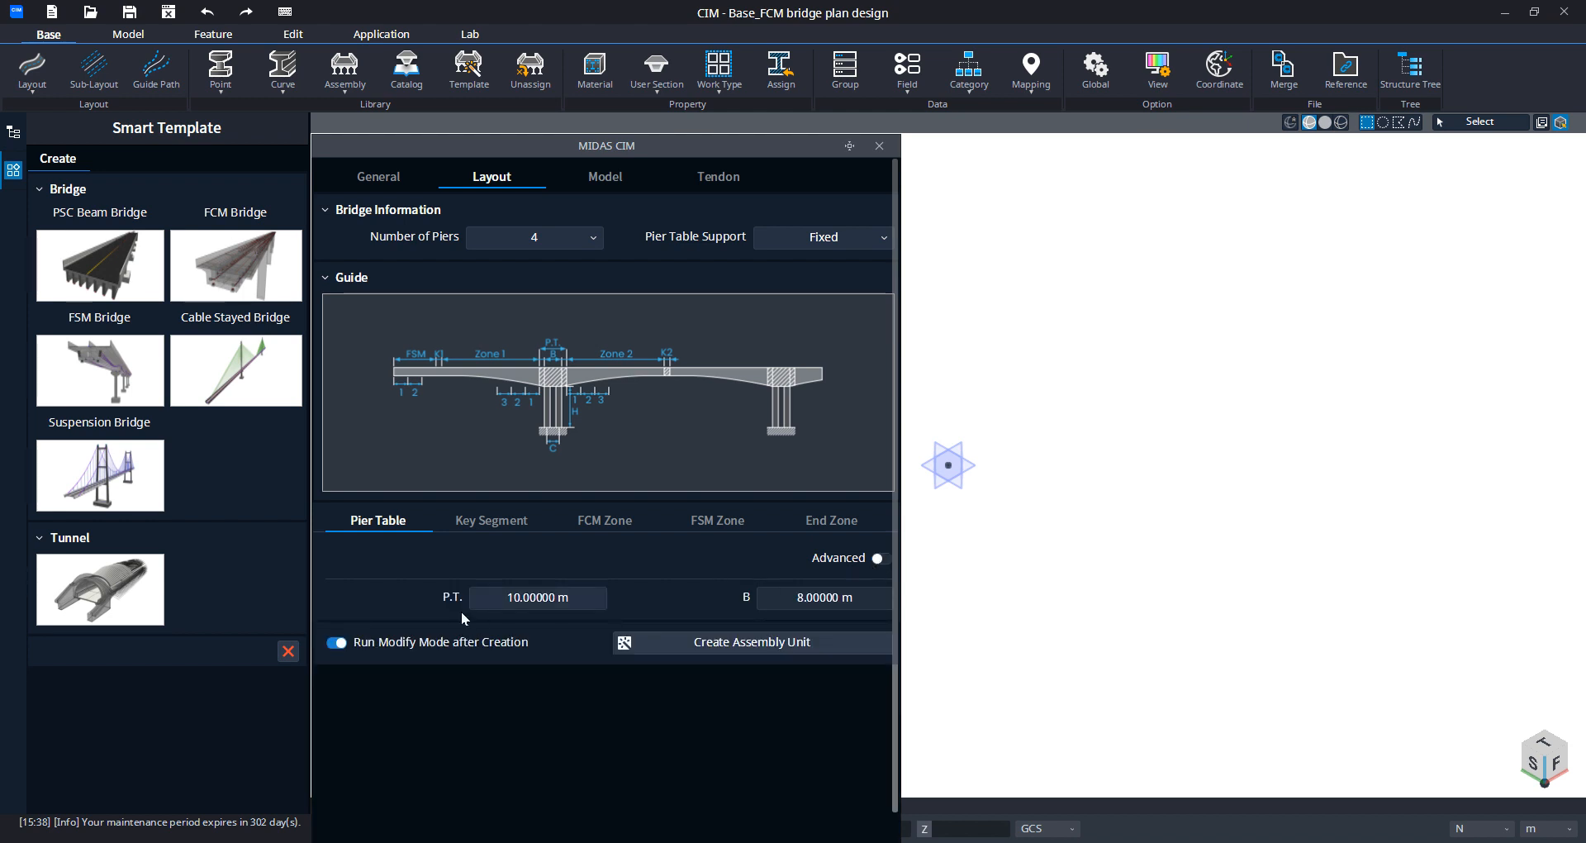
Step: Review the pier table's P.T. and B dimensions against the guide diagram, and view the key segment lengths
click(495, 600)
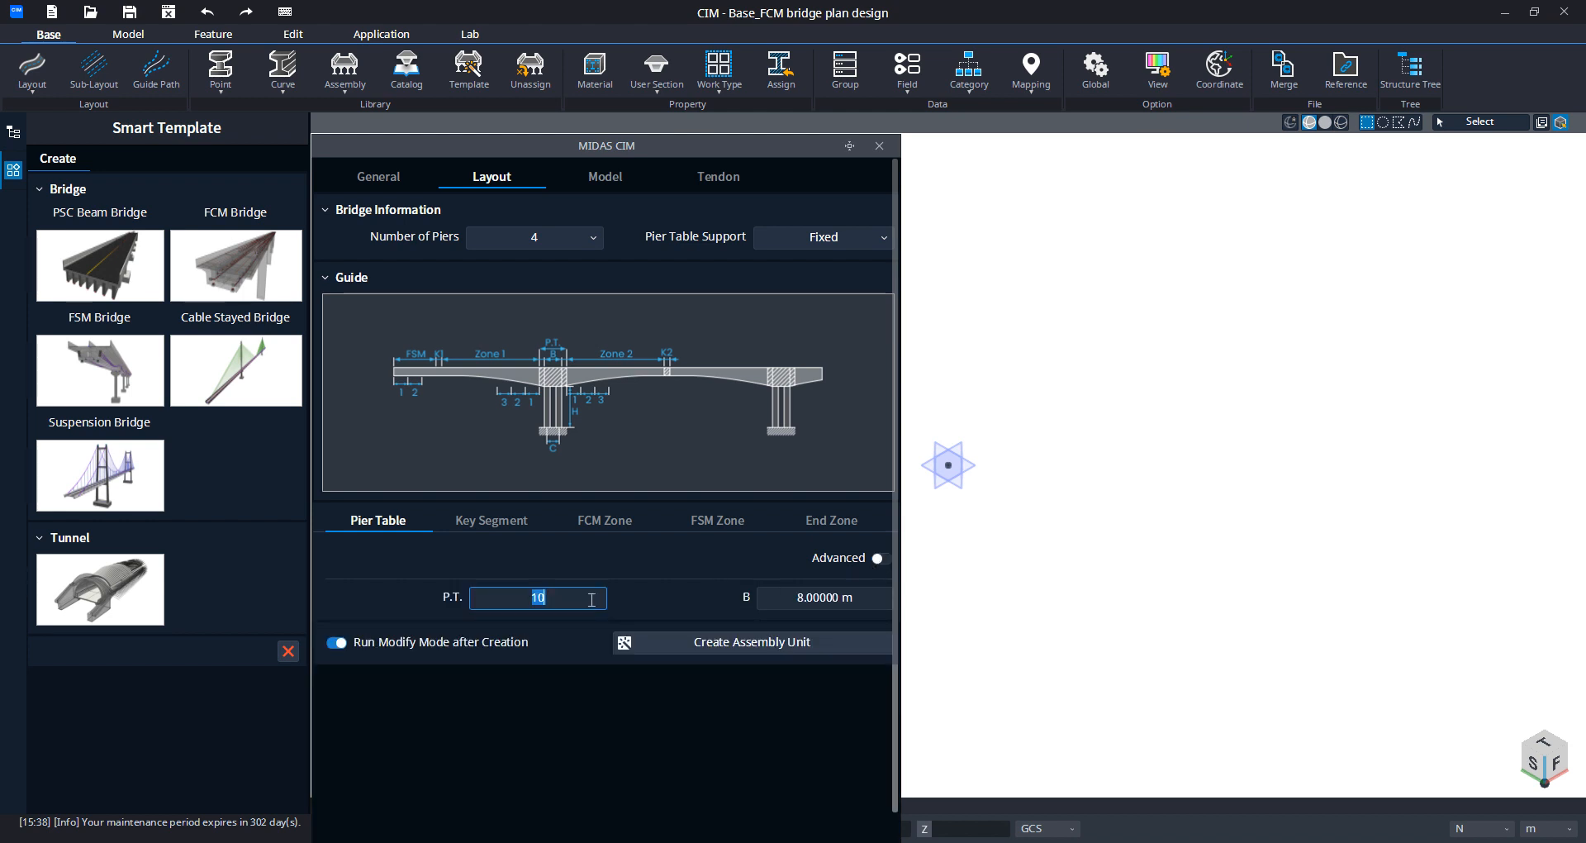
click(655, 592)
drag(499, 599, 592, 599)
click(558, 598)
click(792, 598)
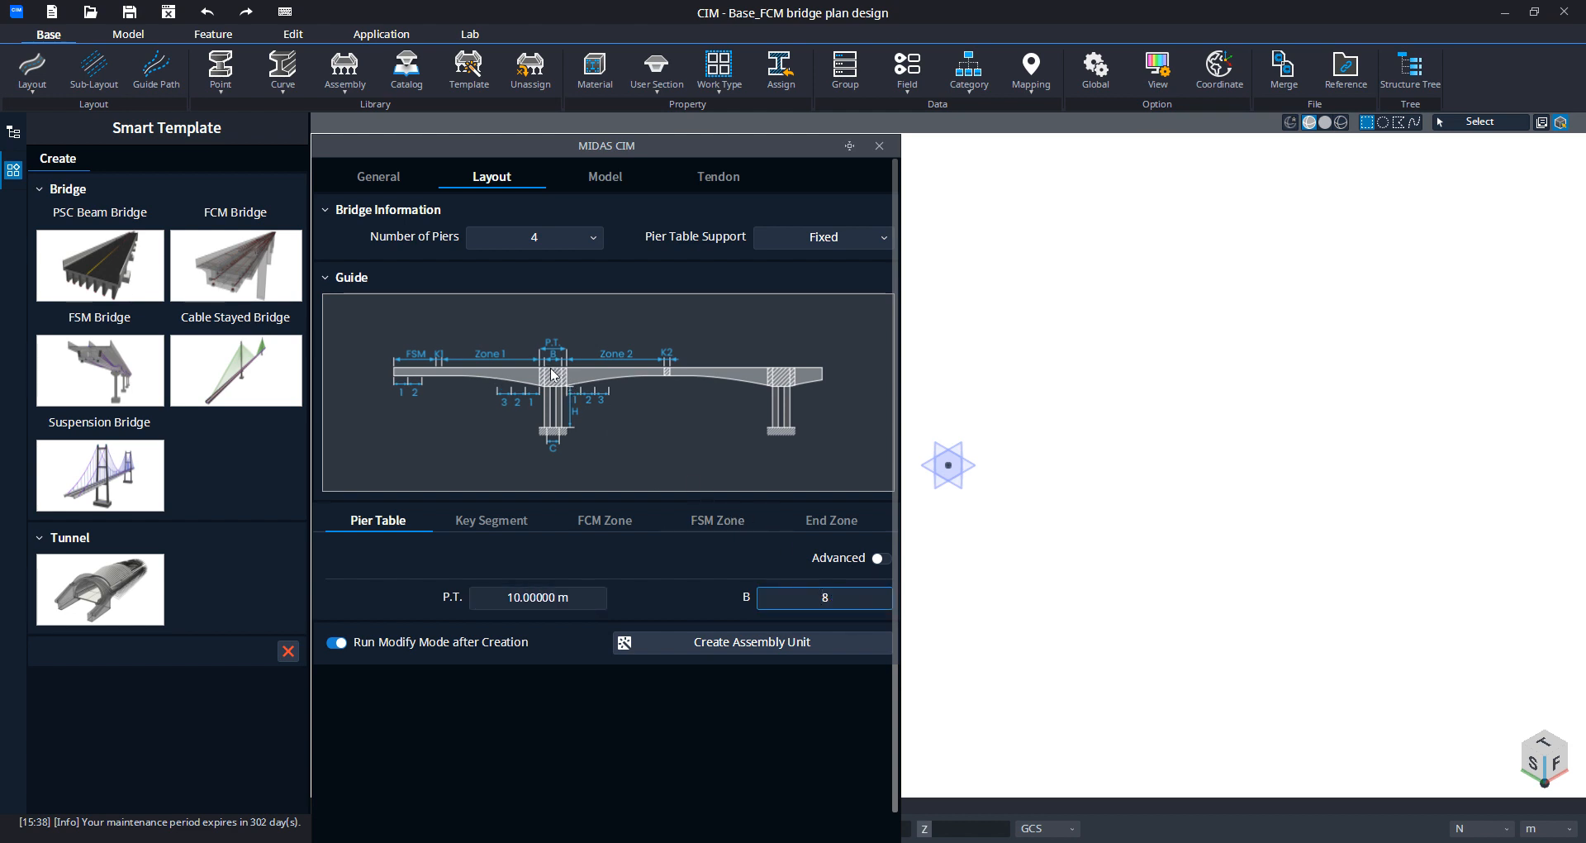
scroll(620, 426, down, 2)
scroll(628, 446, up, 2)
click(494, 522)
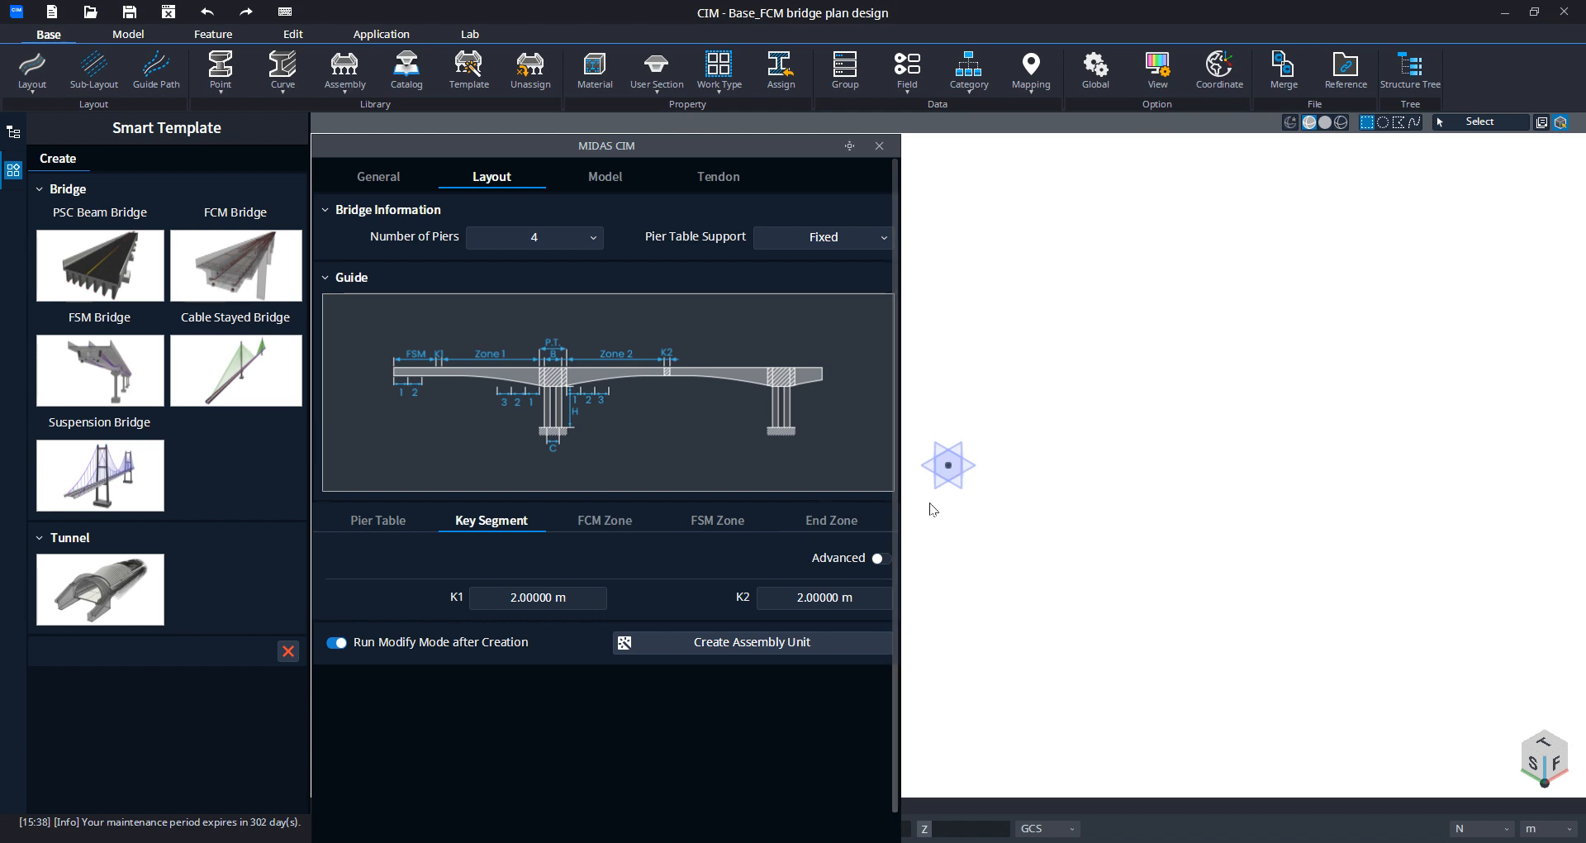
Step: Examine how the FCM Zone 1 segment lengths are written, leaving Run Modify Mode after Creation enabled
click(618, 522)
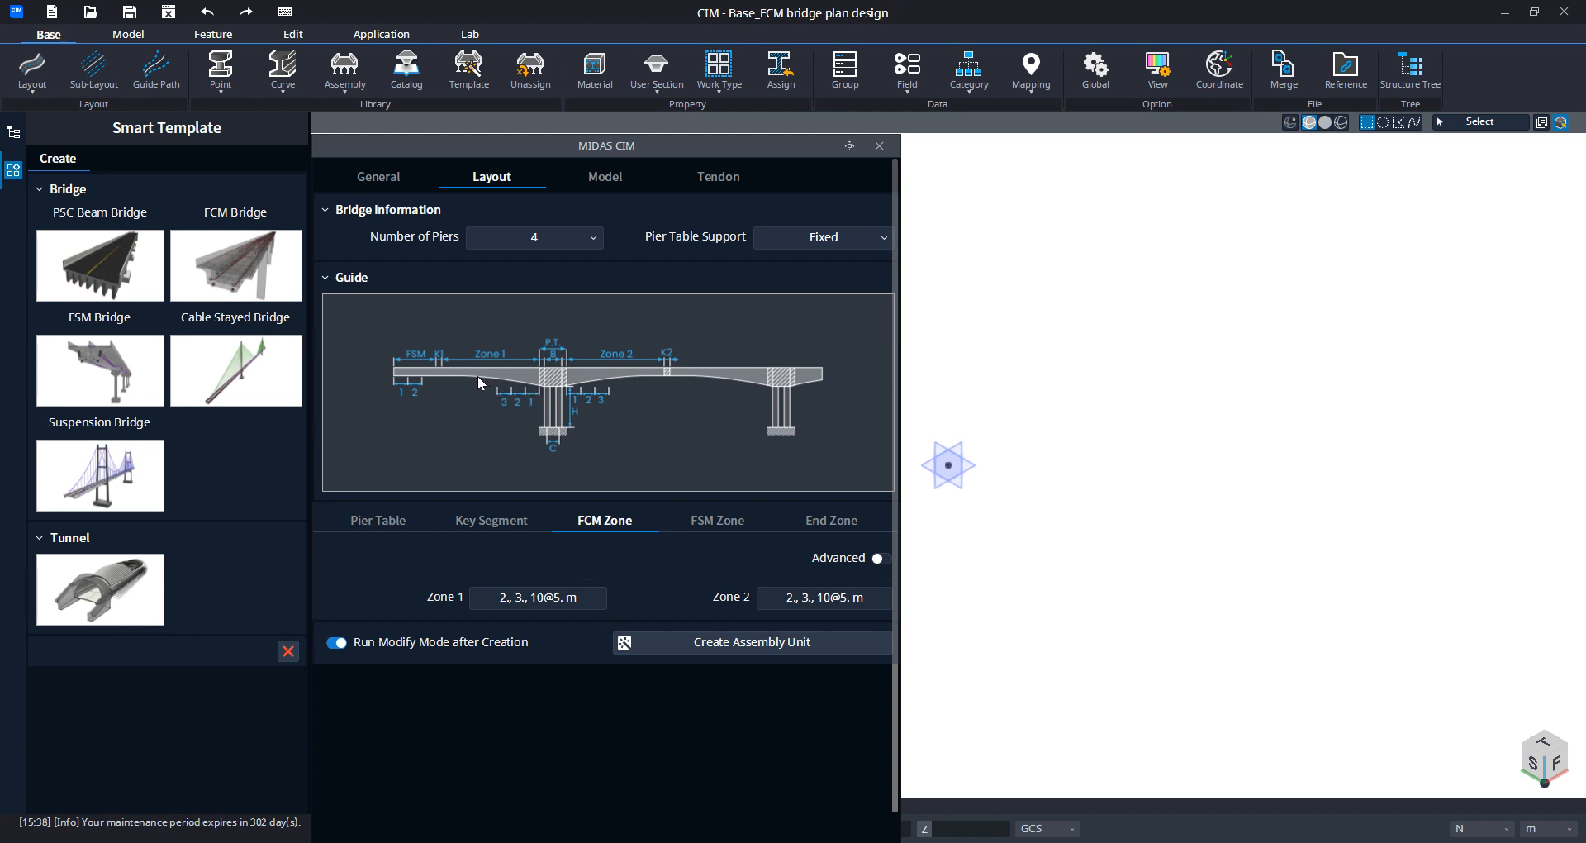
click(488, 606)
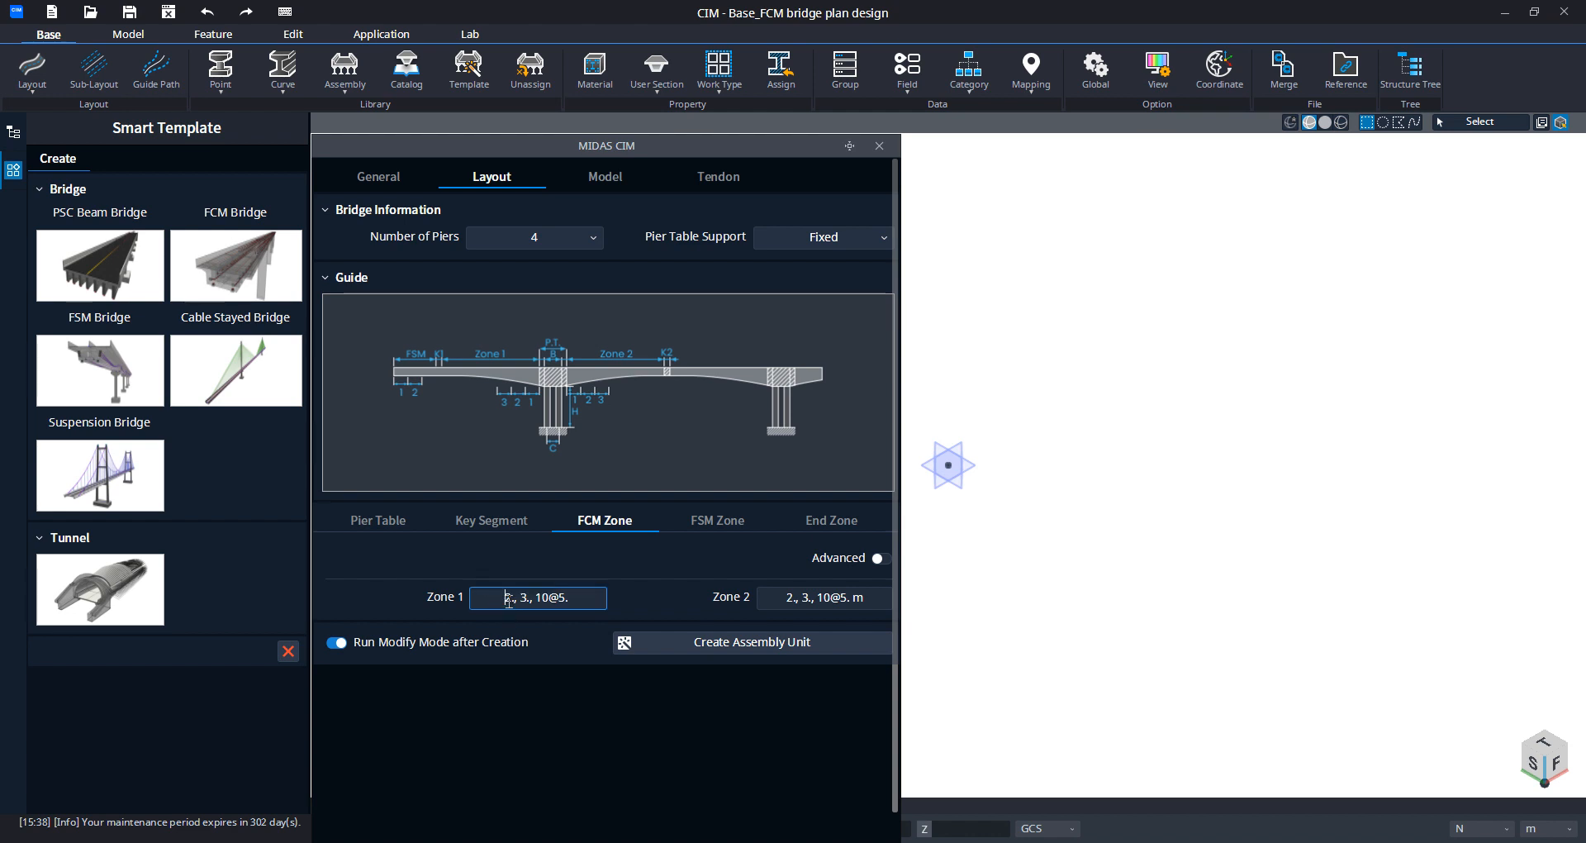
double_click(510, 601)
click(512, 598)
drag(513, 598, 491, 603)
click(511, 598)
key(Right)
key(Right)
key(Right)
drag(534, 602, 595, 592)
click(550, 606)
drag(535, 597, 547, 600)
click(566, 639)
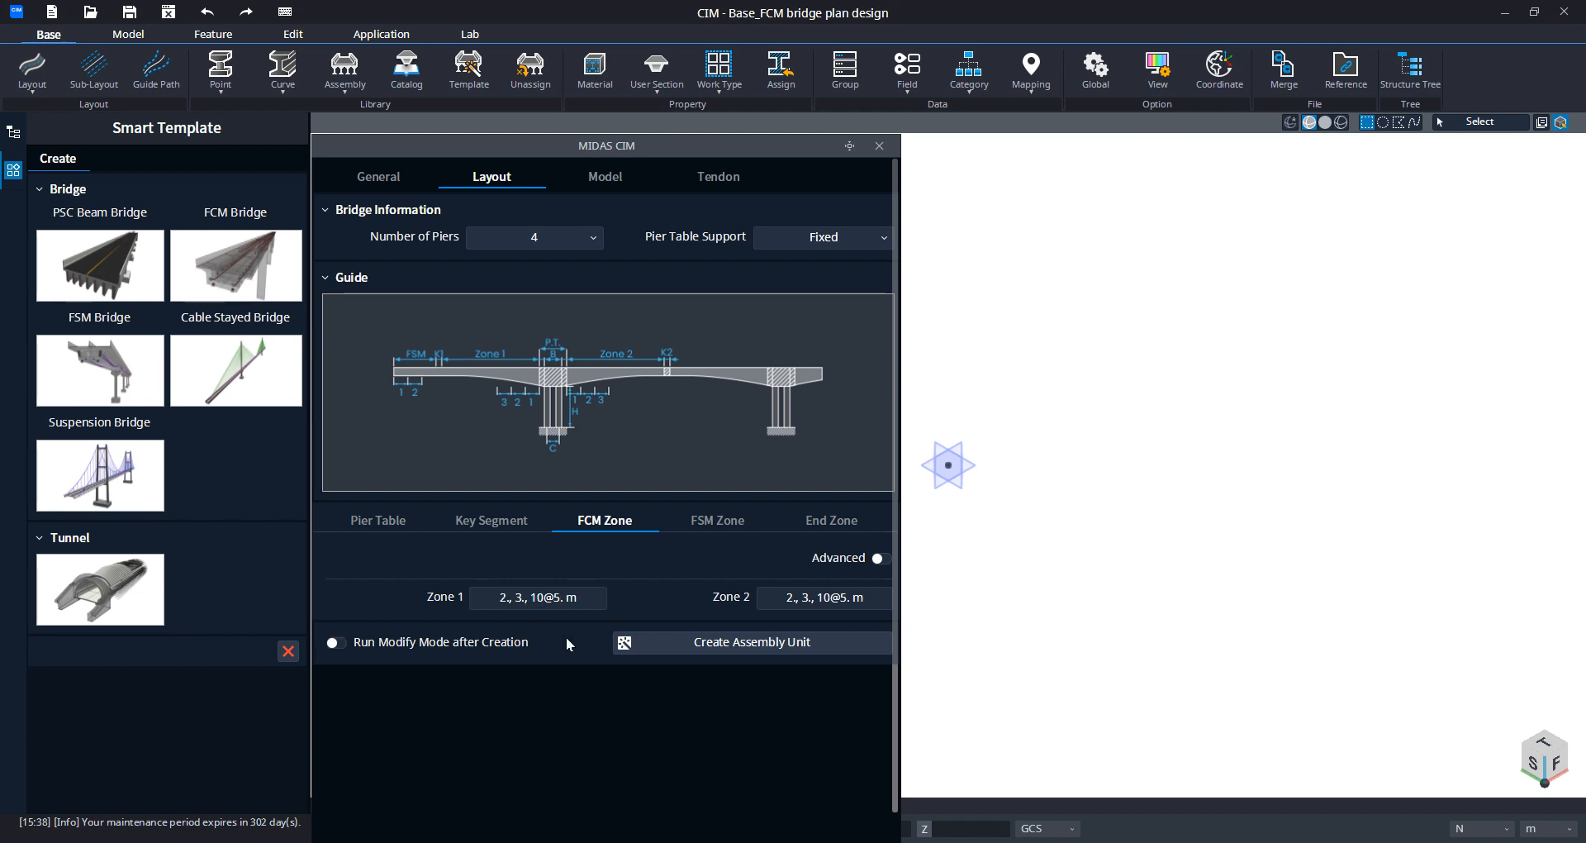
click(512, 643)
Step: Compare the start and end FSM zone segment lengths with the FCM zone segment order
click(731, 520)
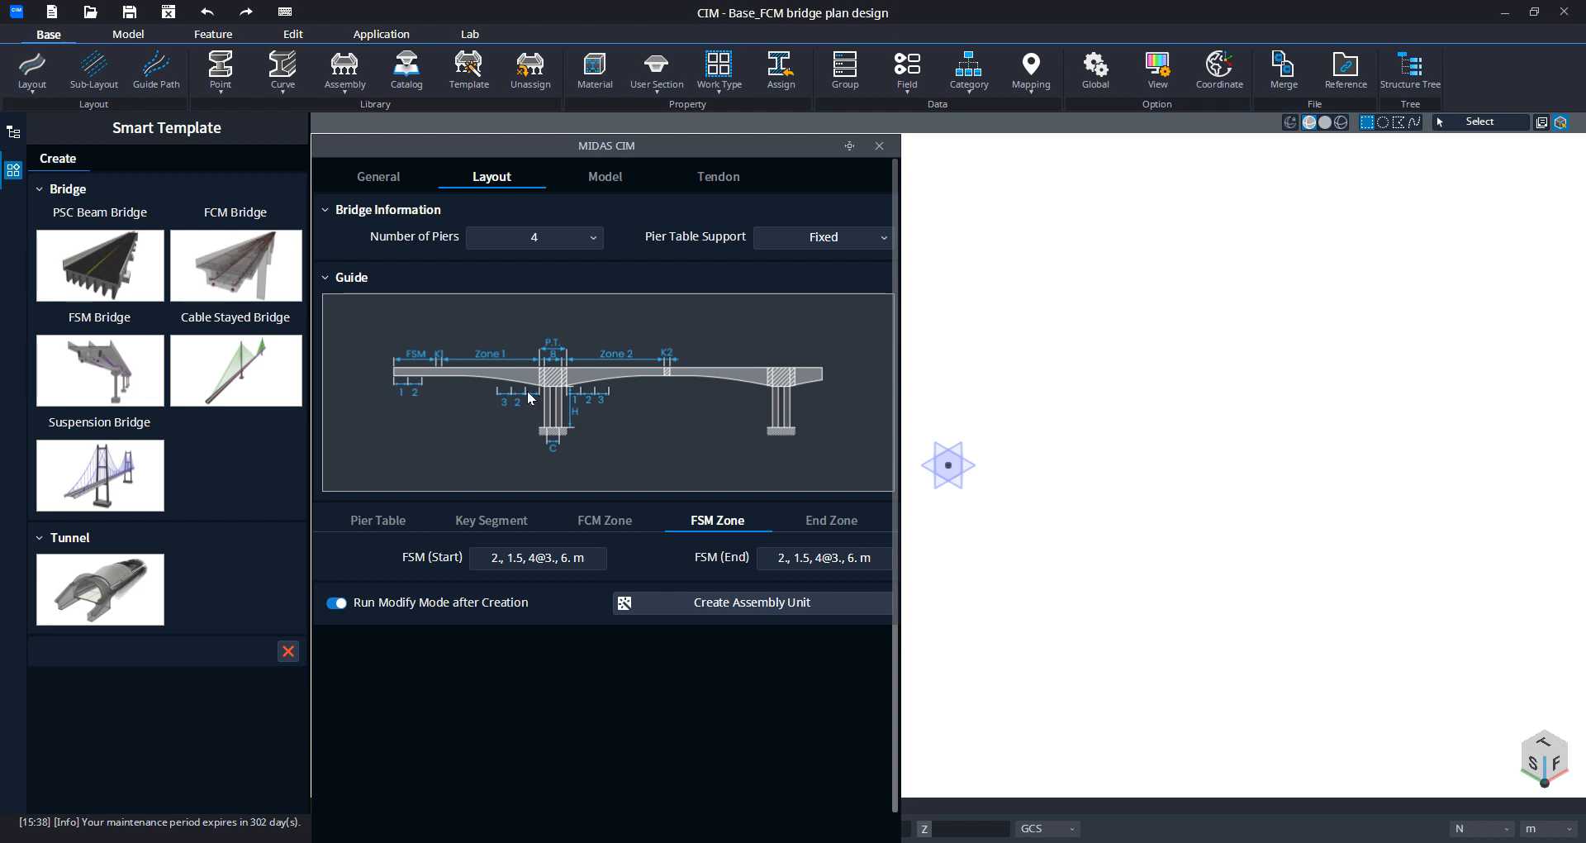
click(594, 521)
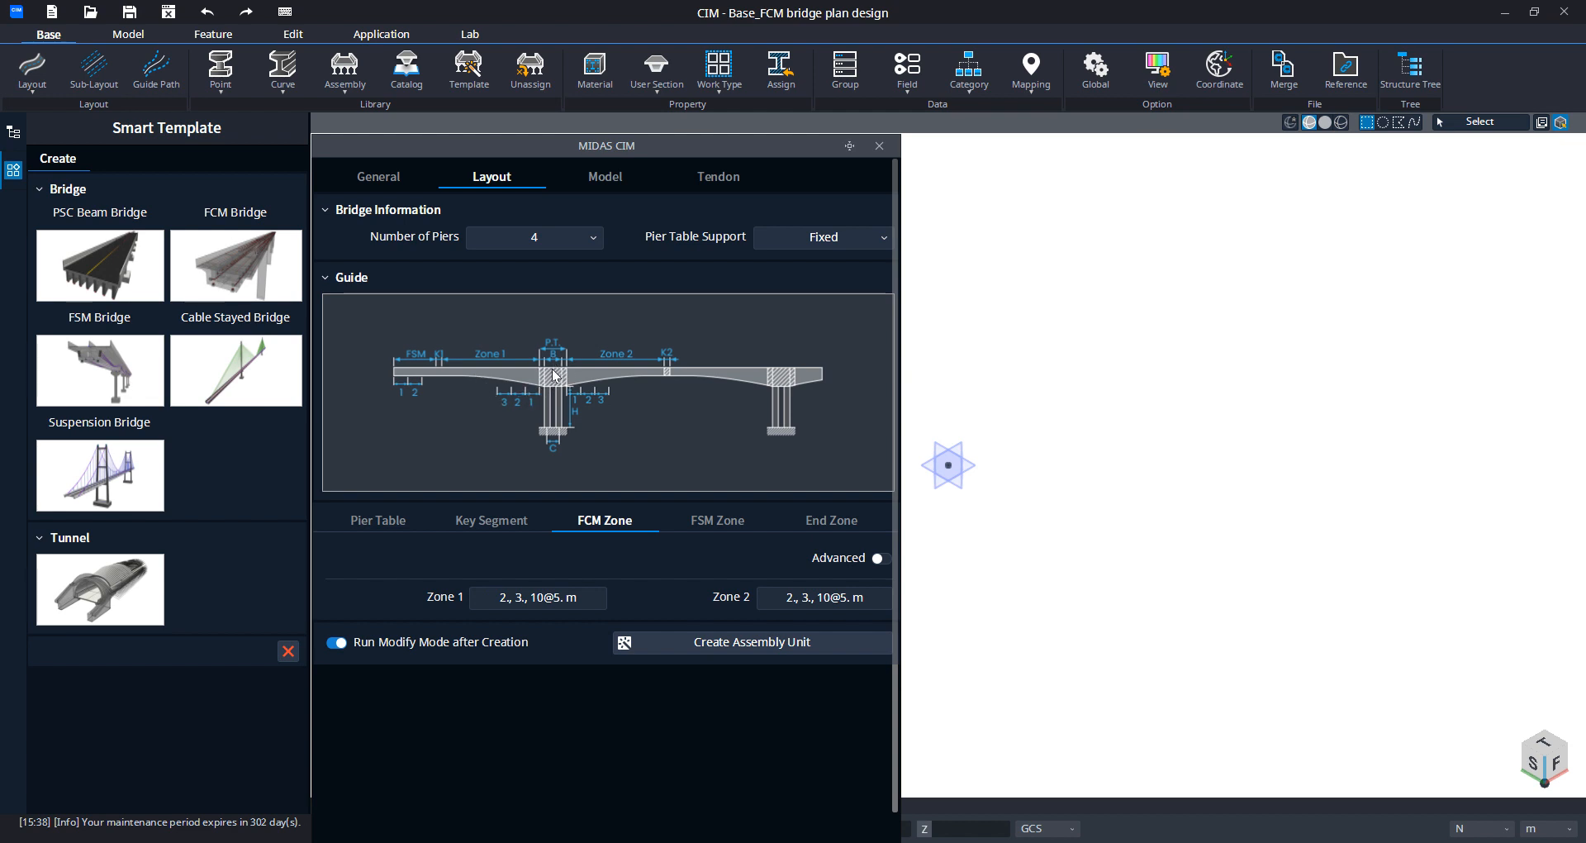
click(713, 522)
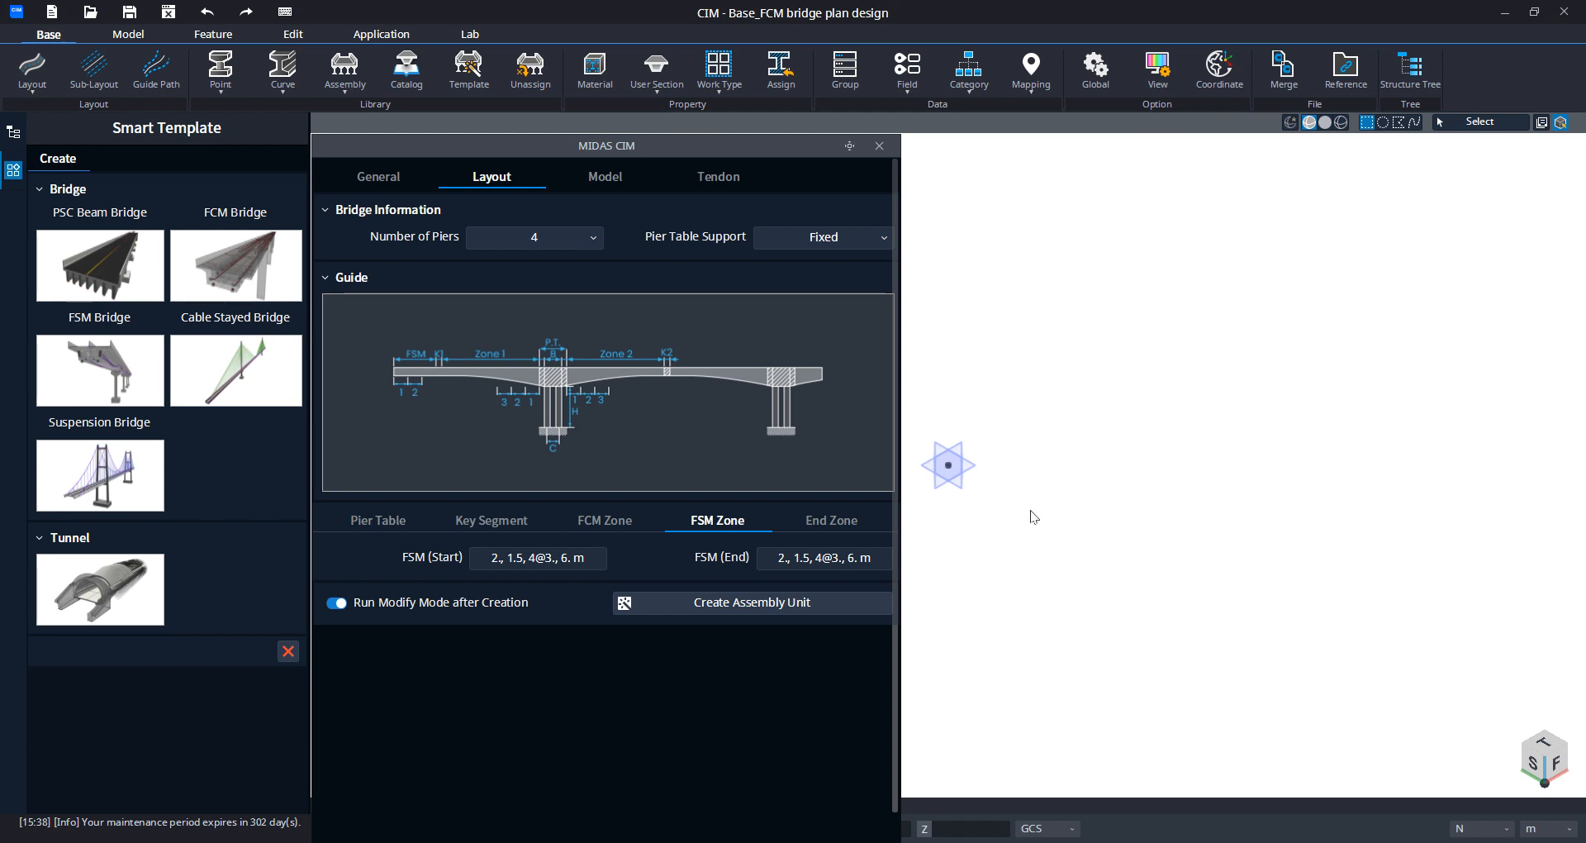
Step: Review the end zone's expansion and diaphragm lengths, keeping the starting expansion length at 0.3 m
click(843, 524)
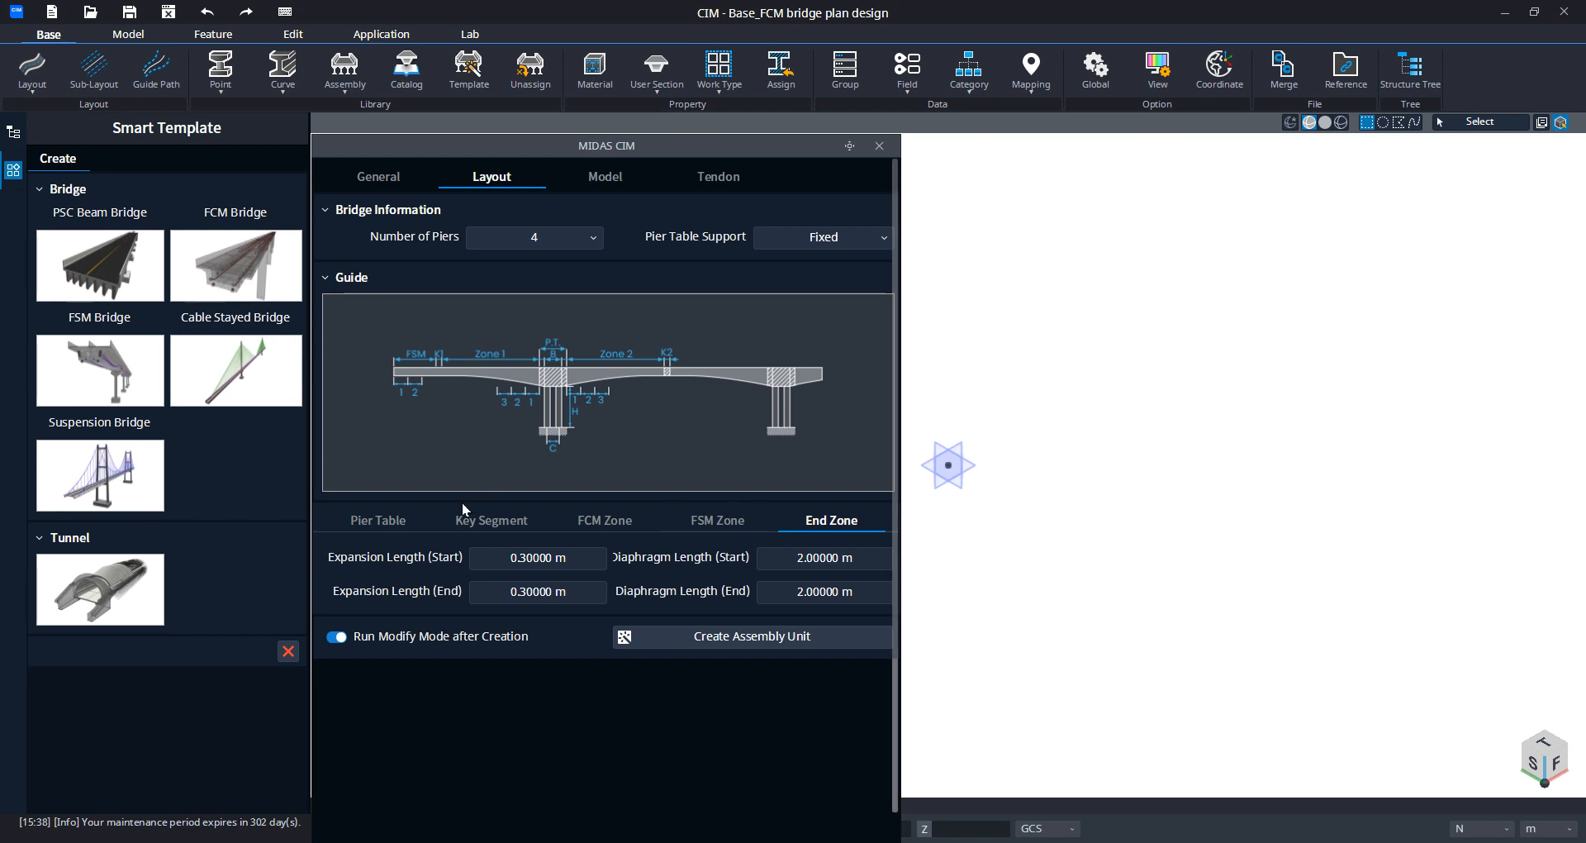
click(576, 558)
drag(569, 559, 510, 560)
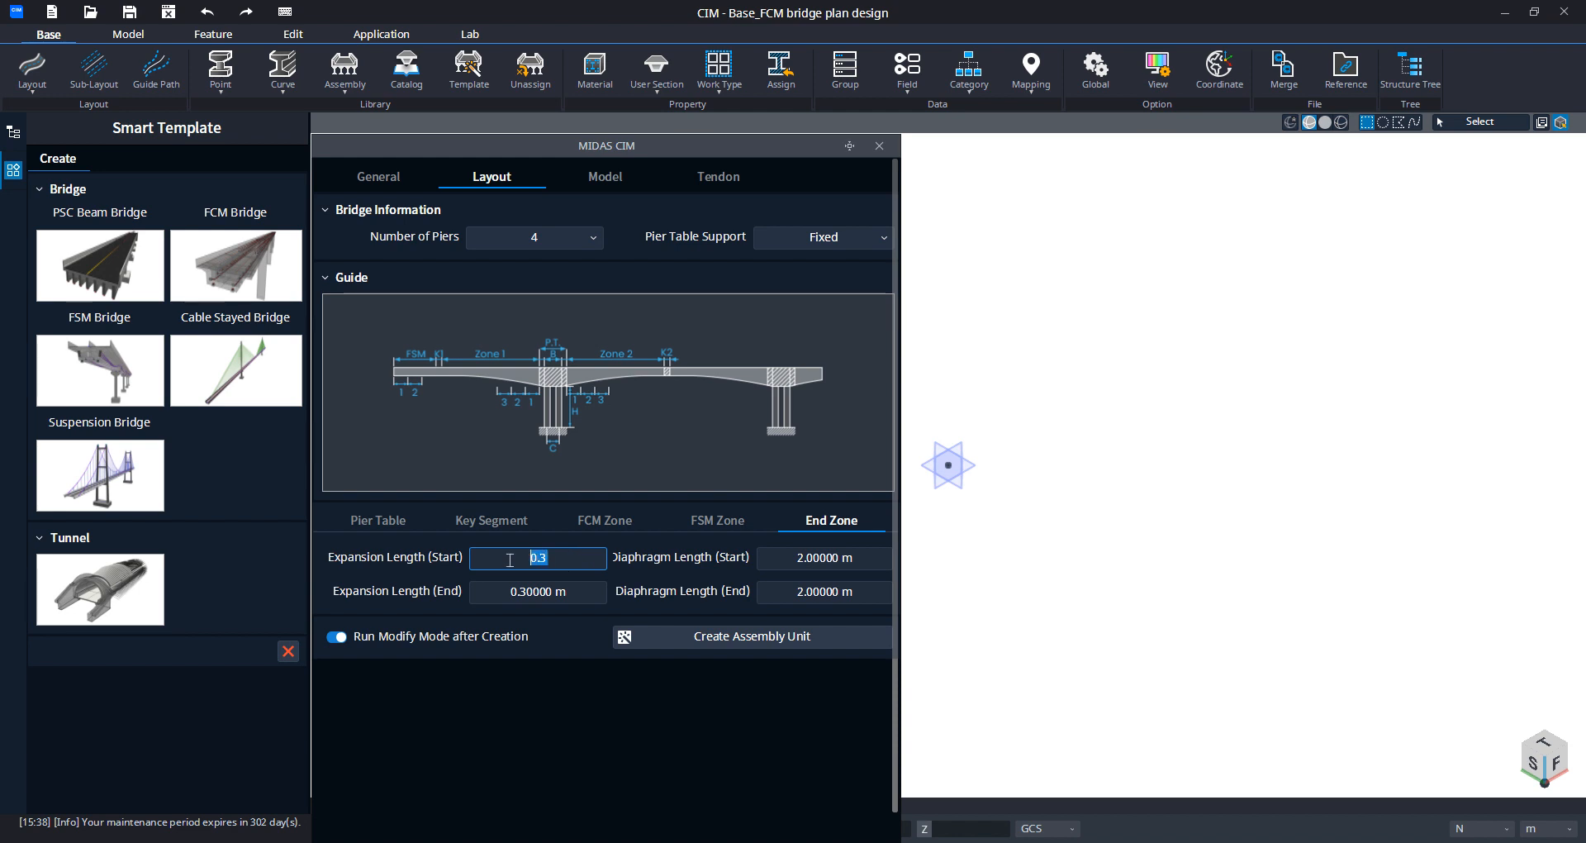
click(560, 561)
key(Return)
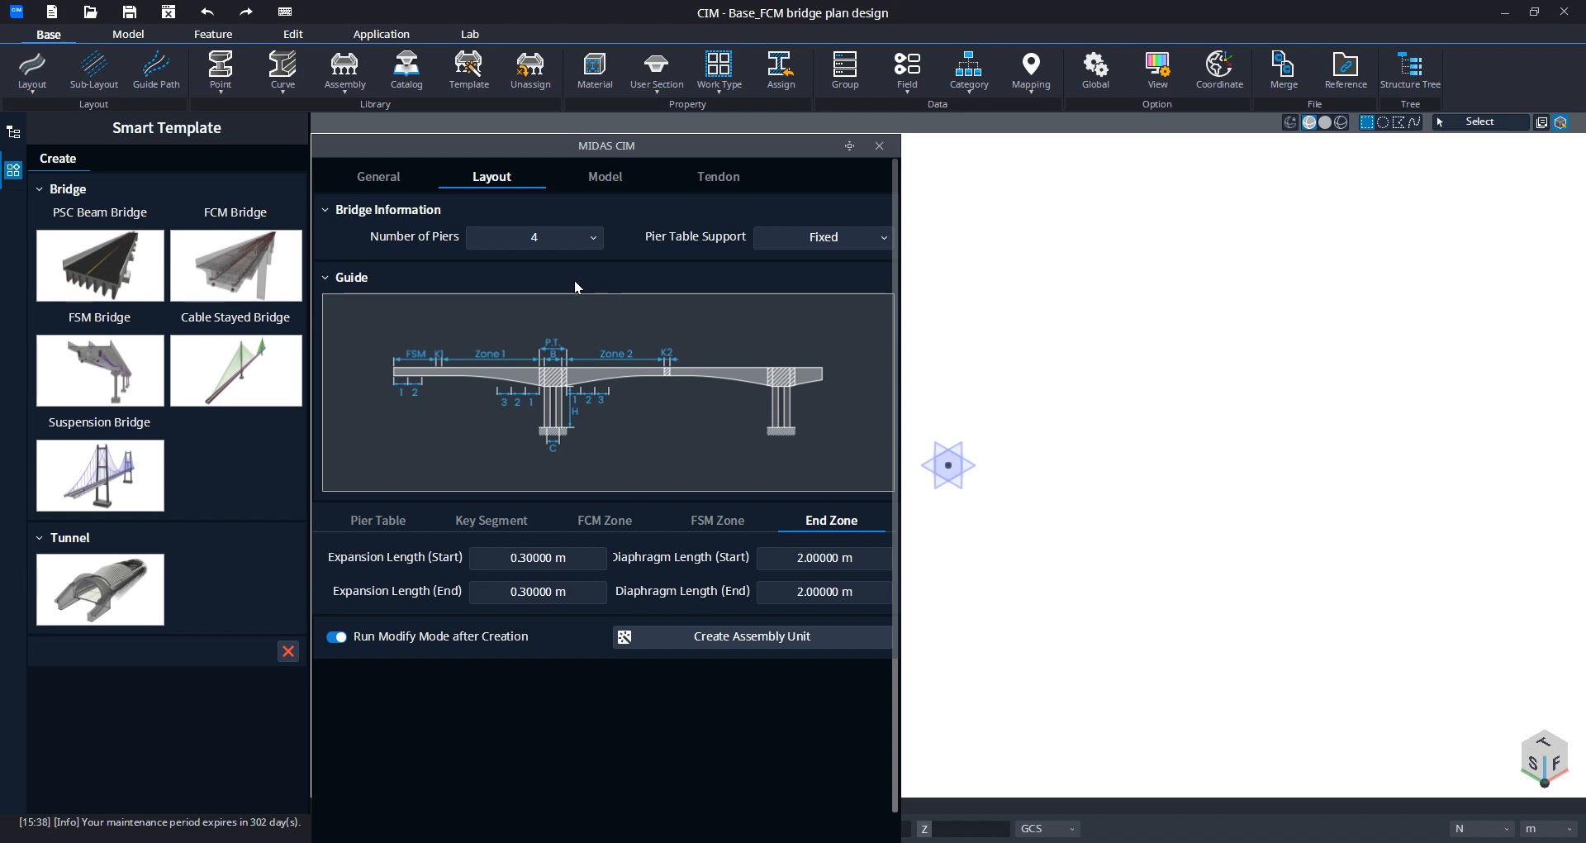
Step: Review the model's deck slab settings, including the layout offset, L1 spacing and deck width
click(581, 181)
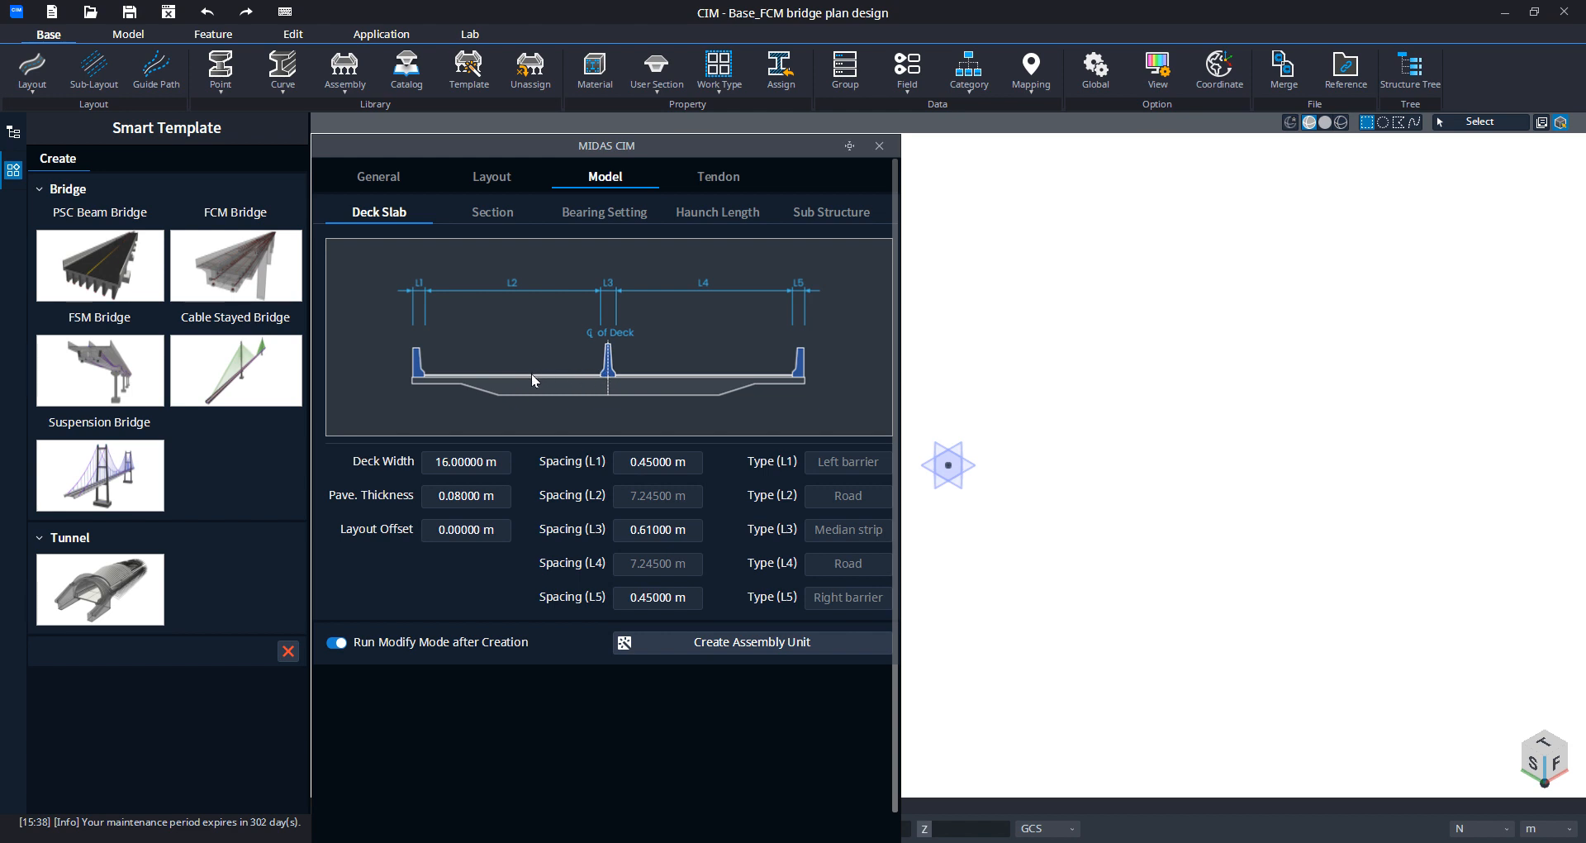
click(485, 528)
double_click(443, 532)
click(493, 537)
drag(478, 533, 415, 531)
click(492, 537)
click(668, 463)
key(Return)
click(442, 461)
Step: Review the girder section dimensions and the bearing setting dimensions of the bridge model
click(509, 218)
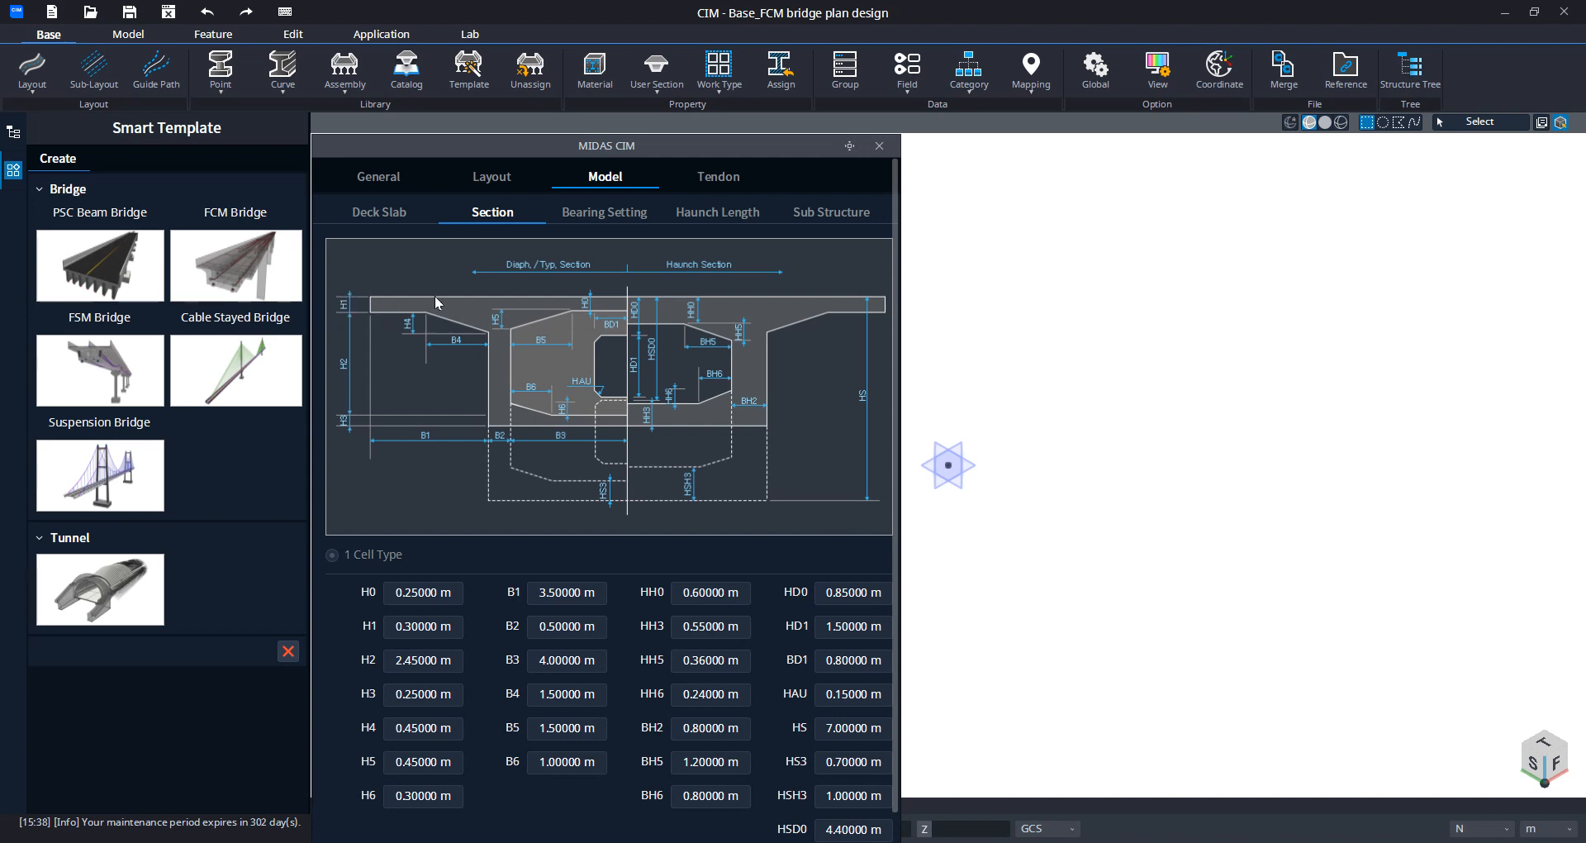
click(613, 216)
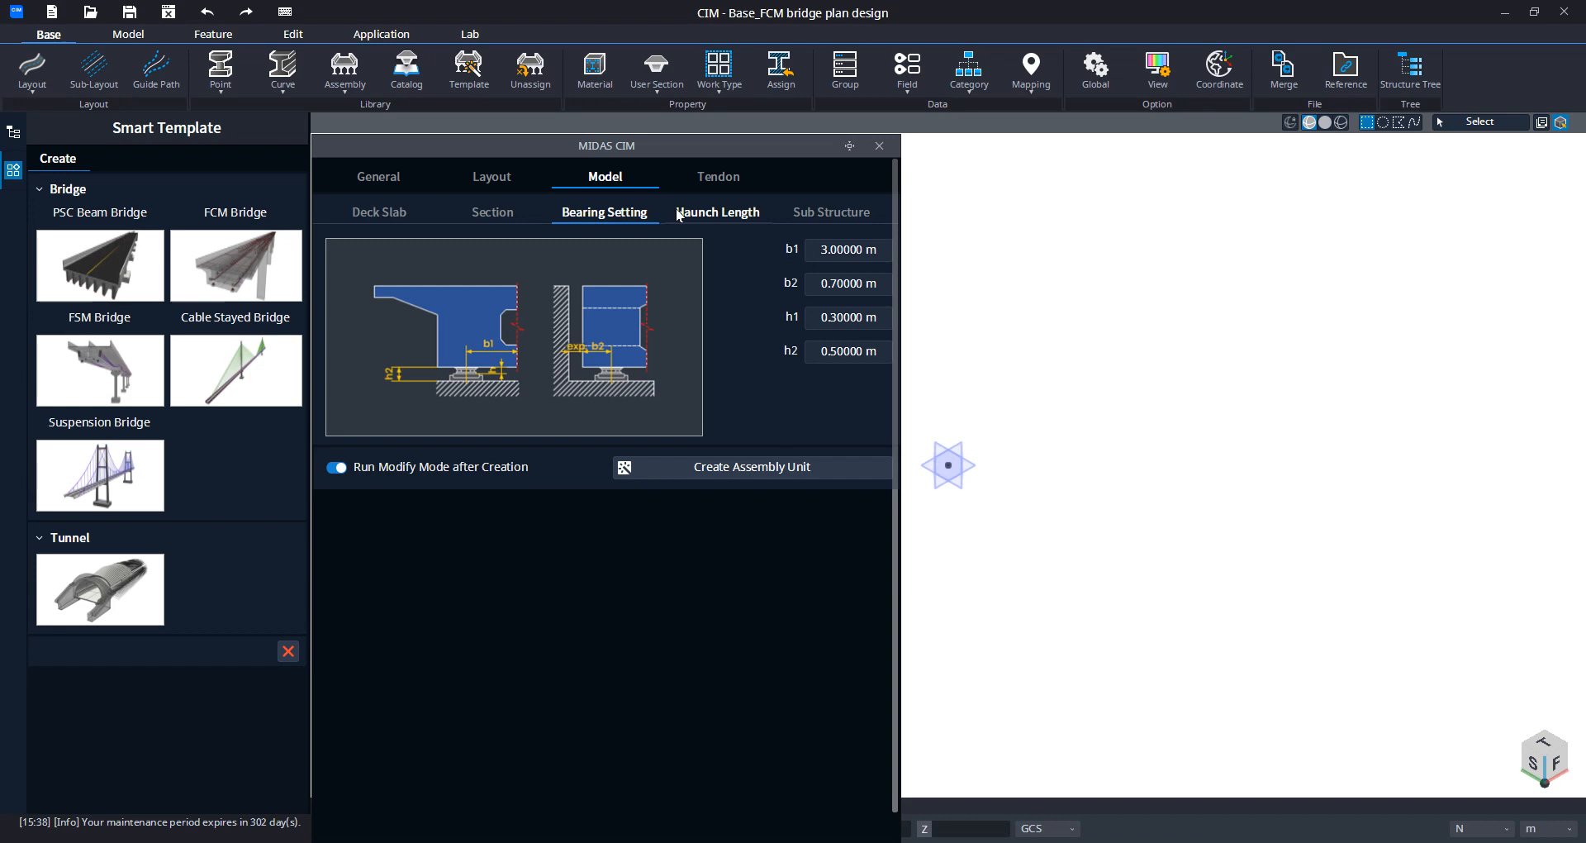
Step: Review the haunch lengths and the substructure's support options, including the start support types
click(704, 214)
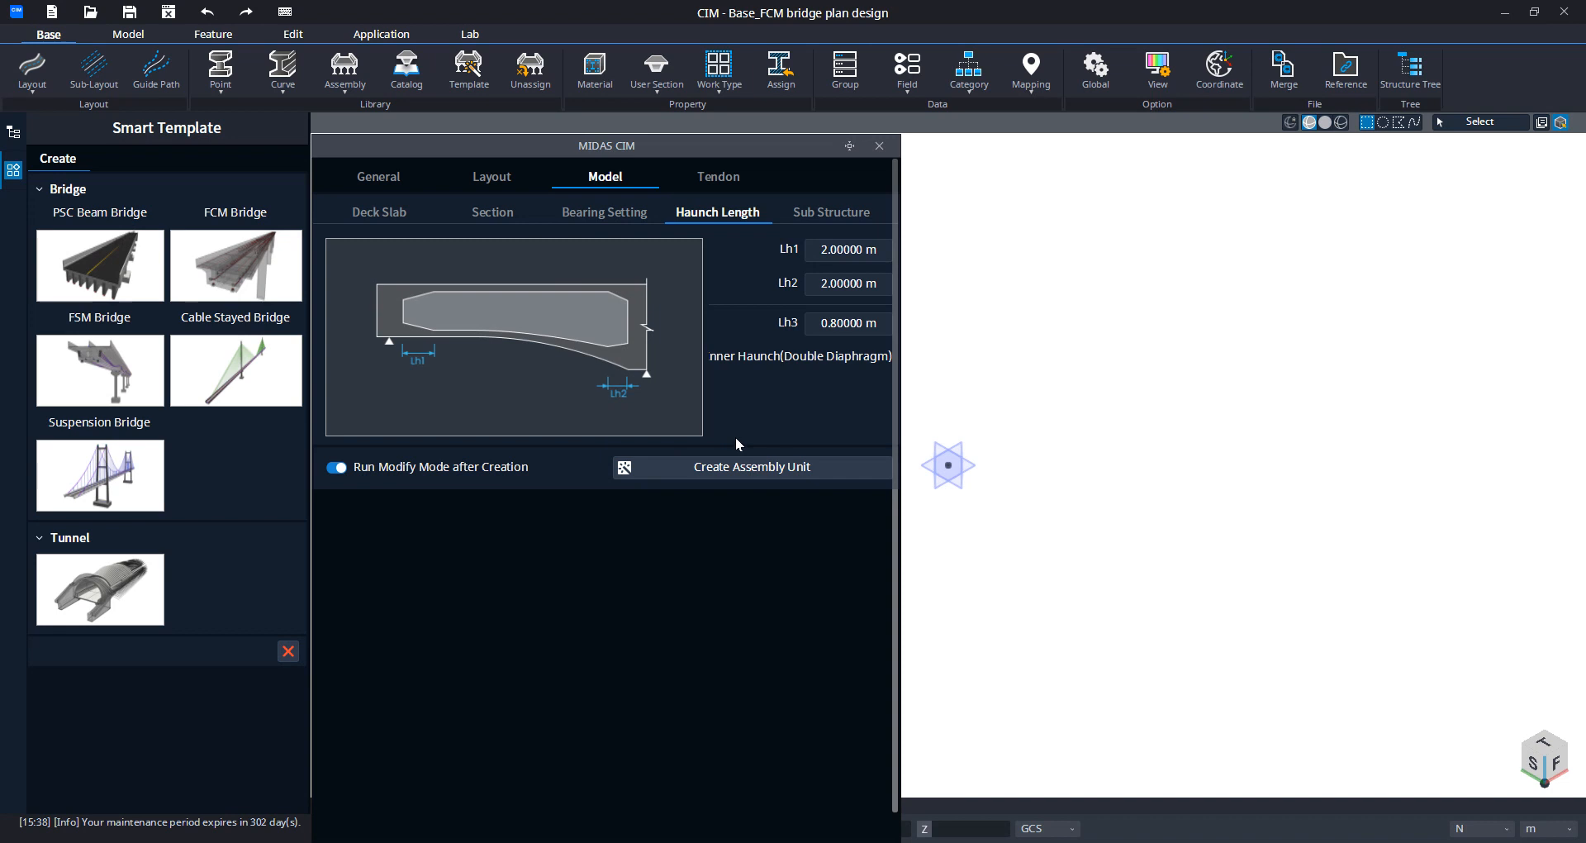
click(844, 251)
click(820, 217)
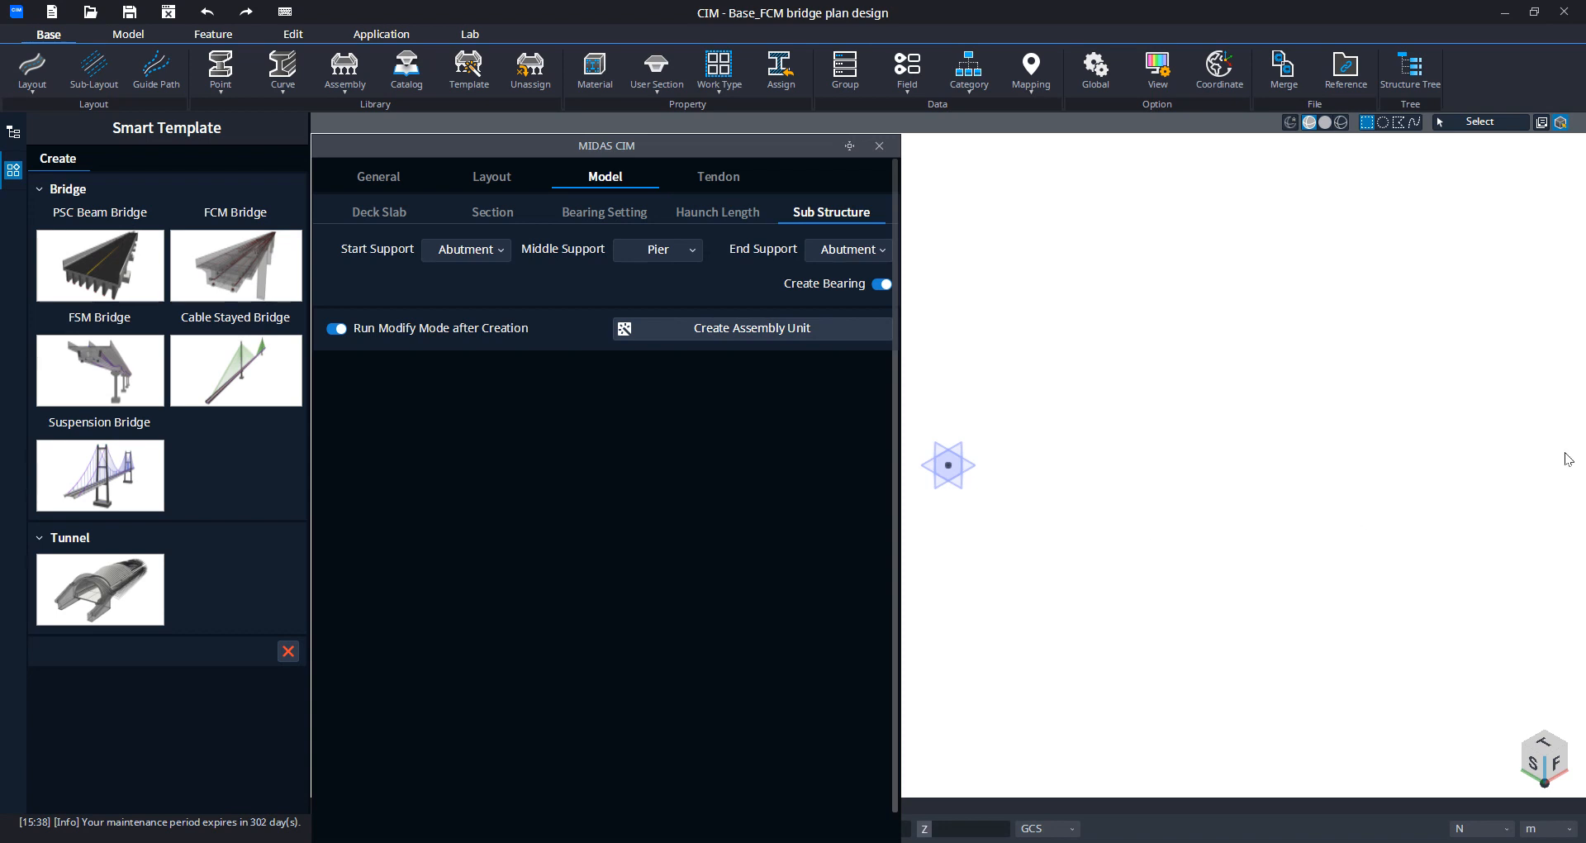
click(460, 257)
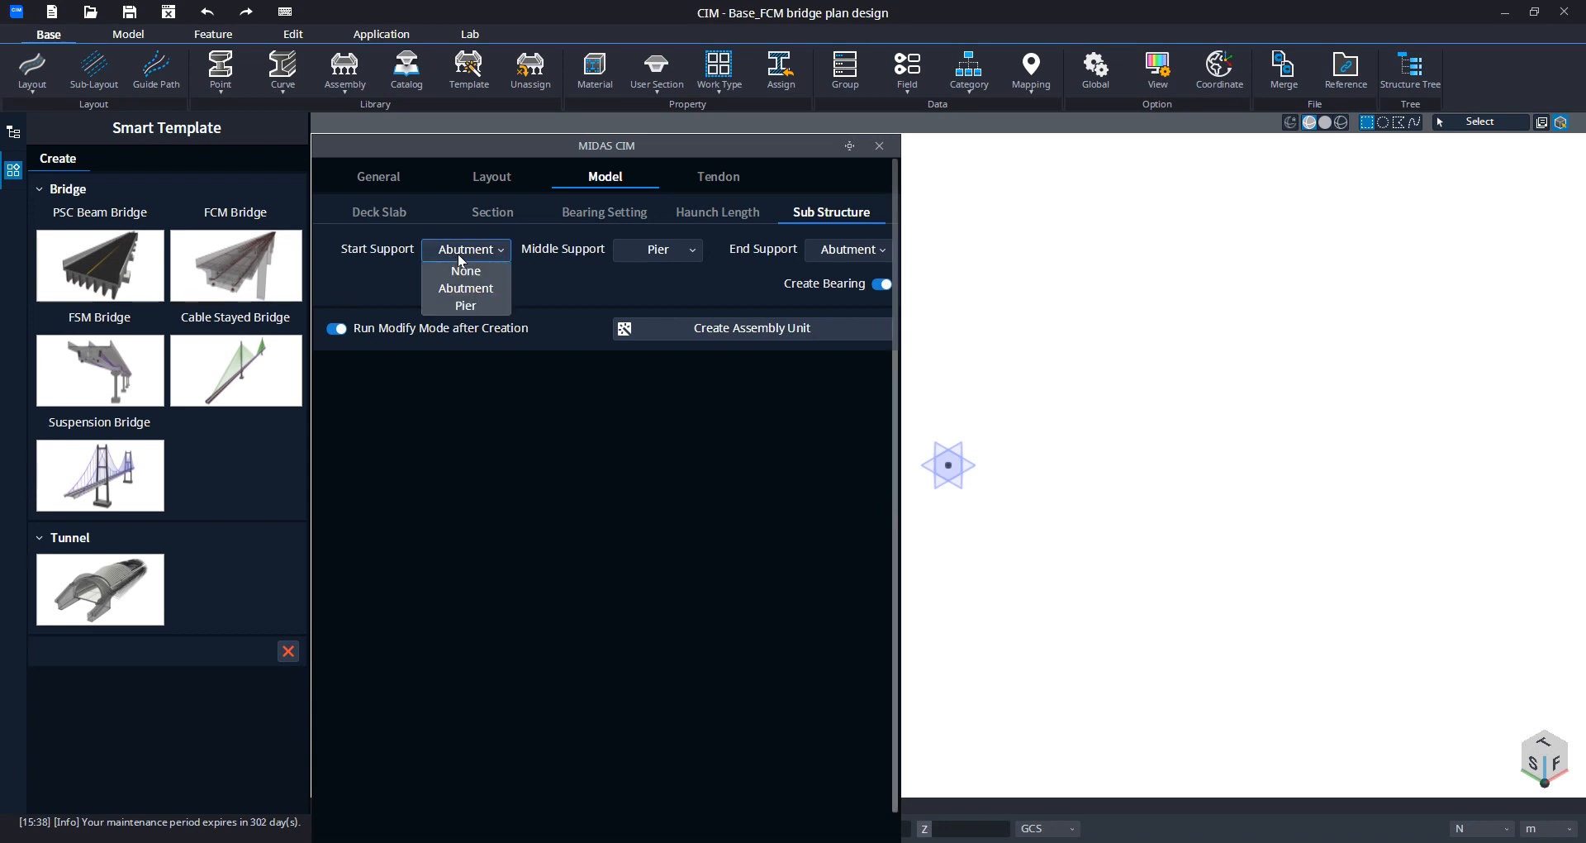
click(461, 250)
click(461, 250)
click(429, 288)
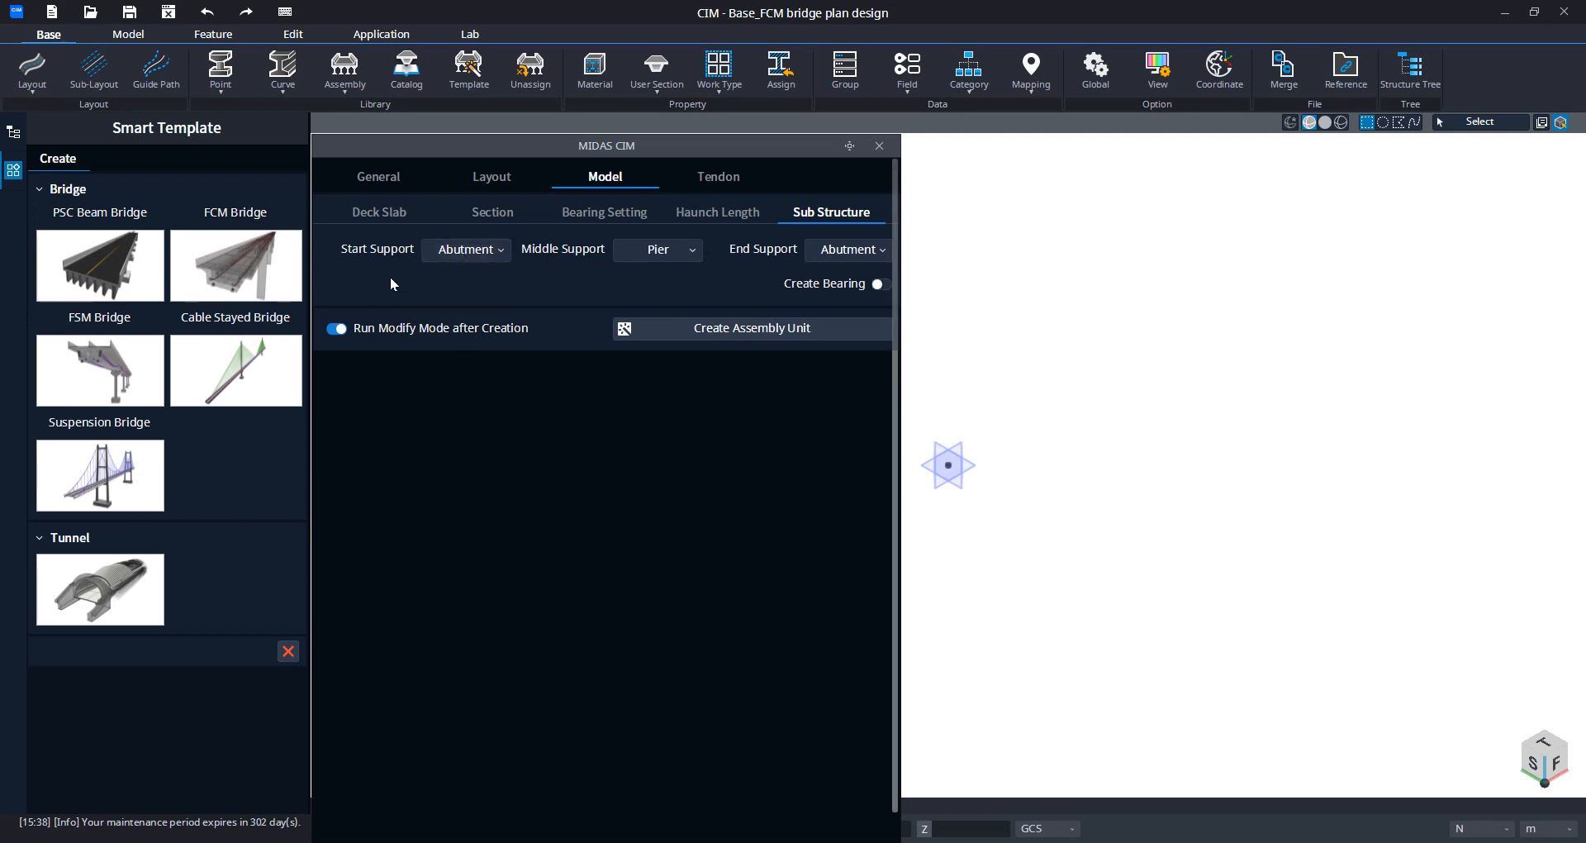
click(467, 252)
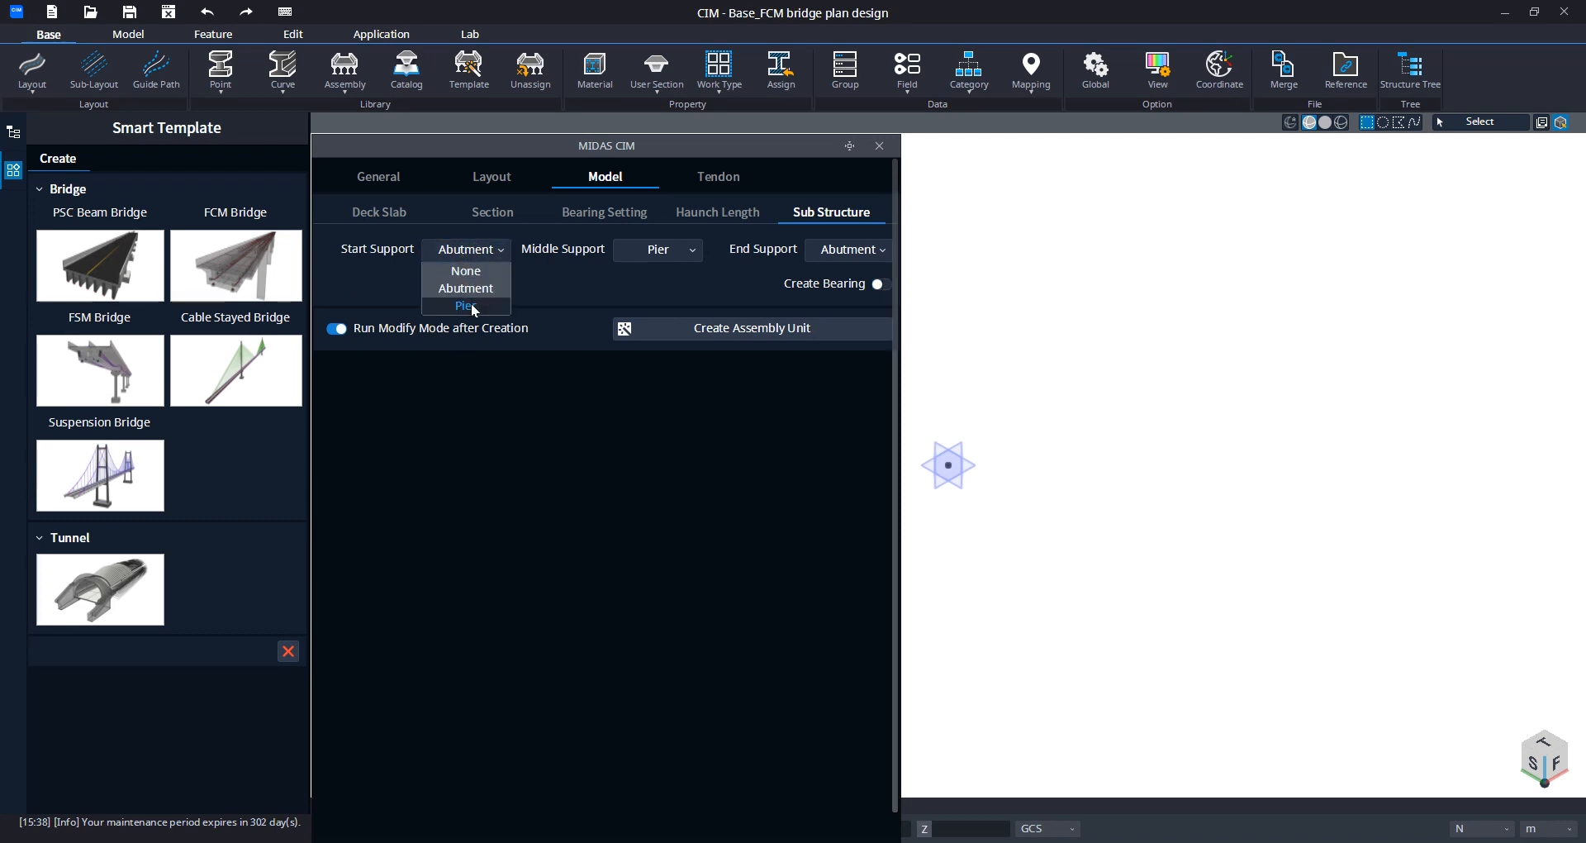
click(589, 282)
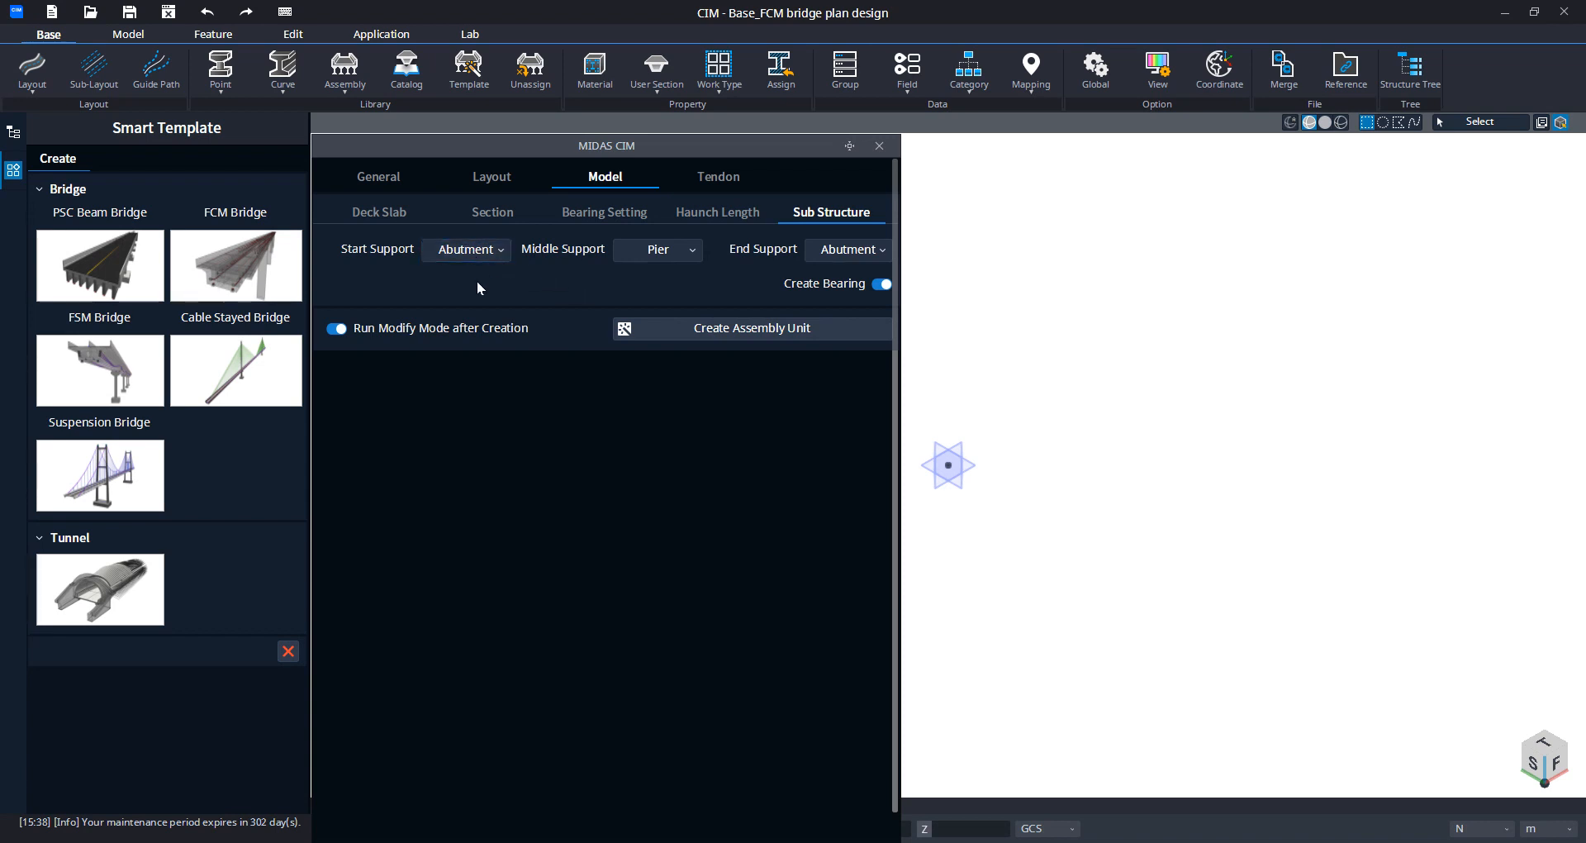
Step: Enable tendon creation for the bridge and review its tendon arrangement and tendon number settings
click(710, 179)
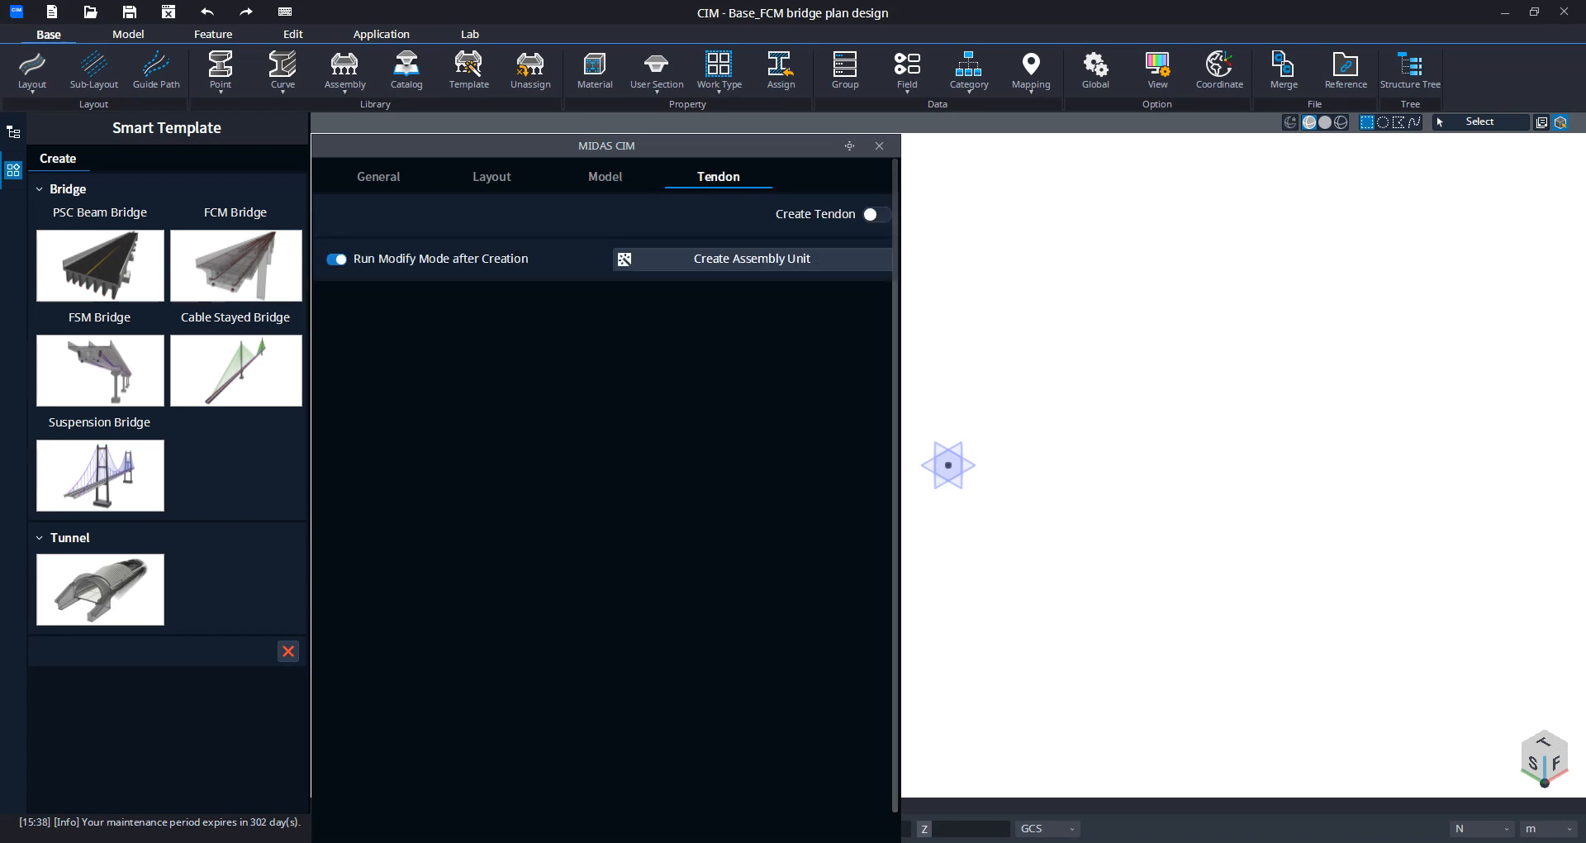
click(874, 214)
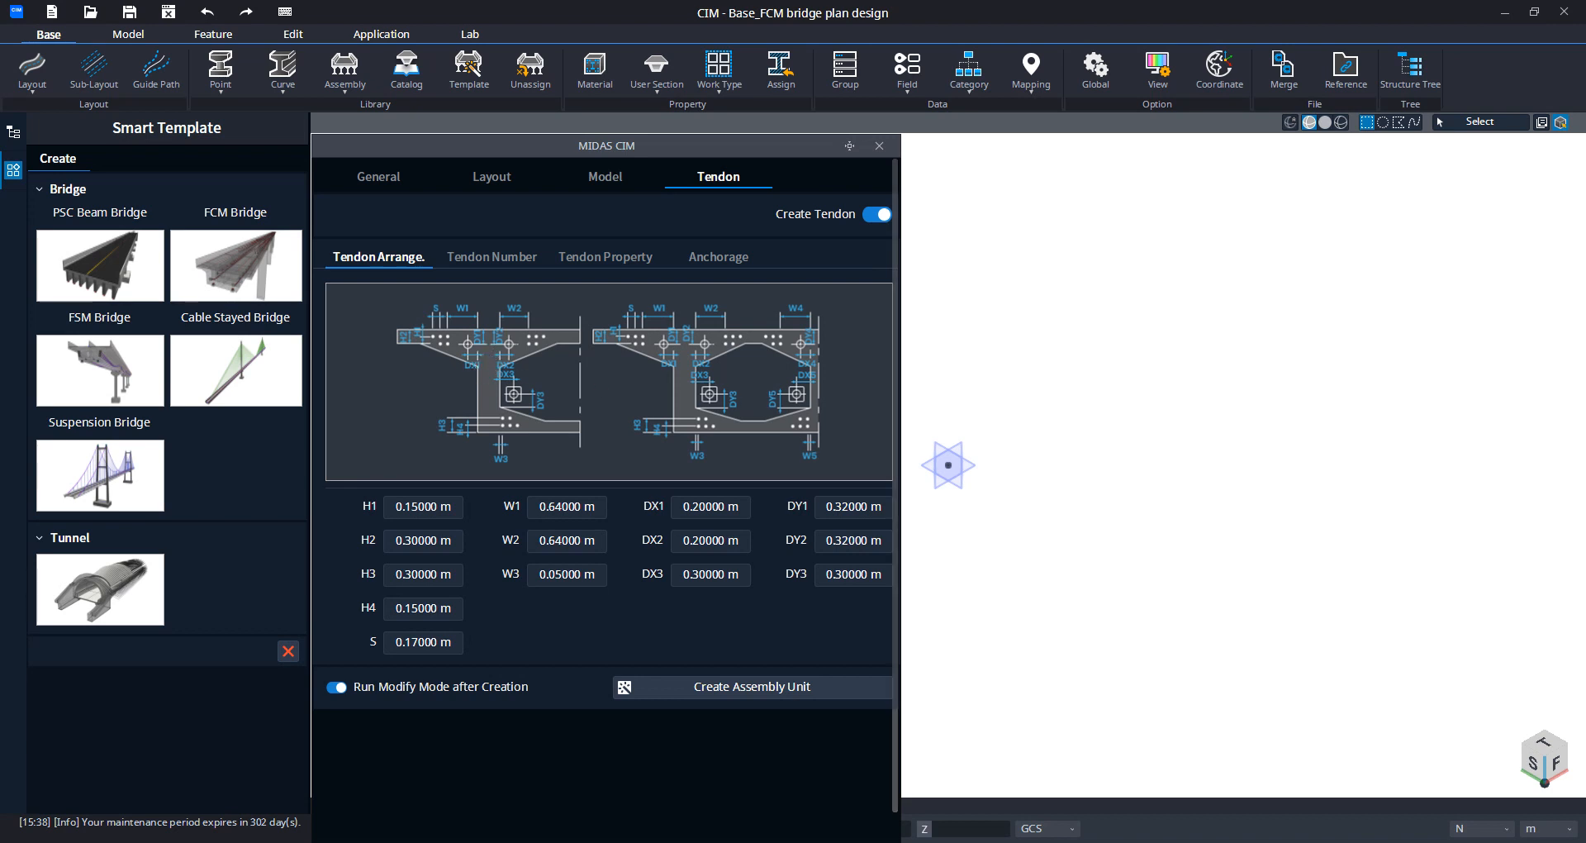
click(494, 259)
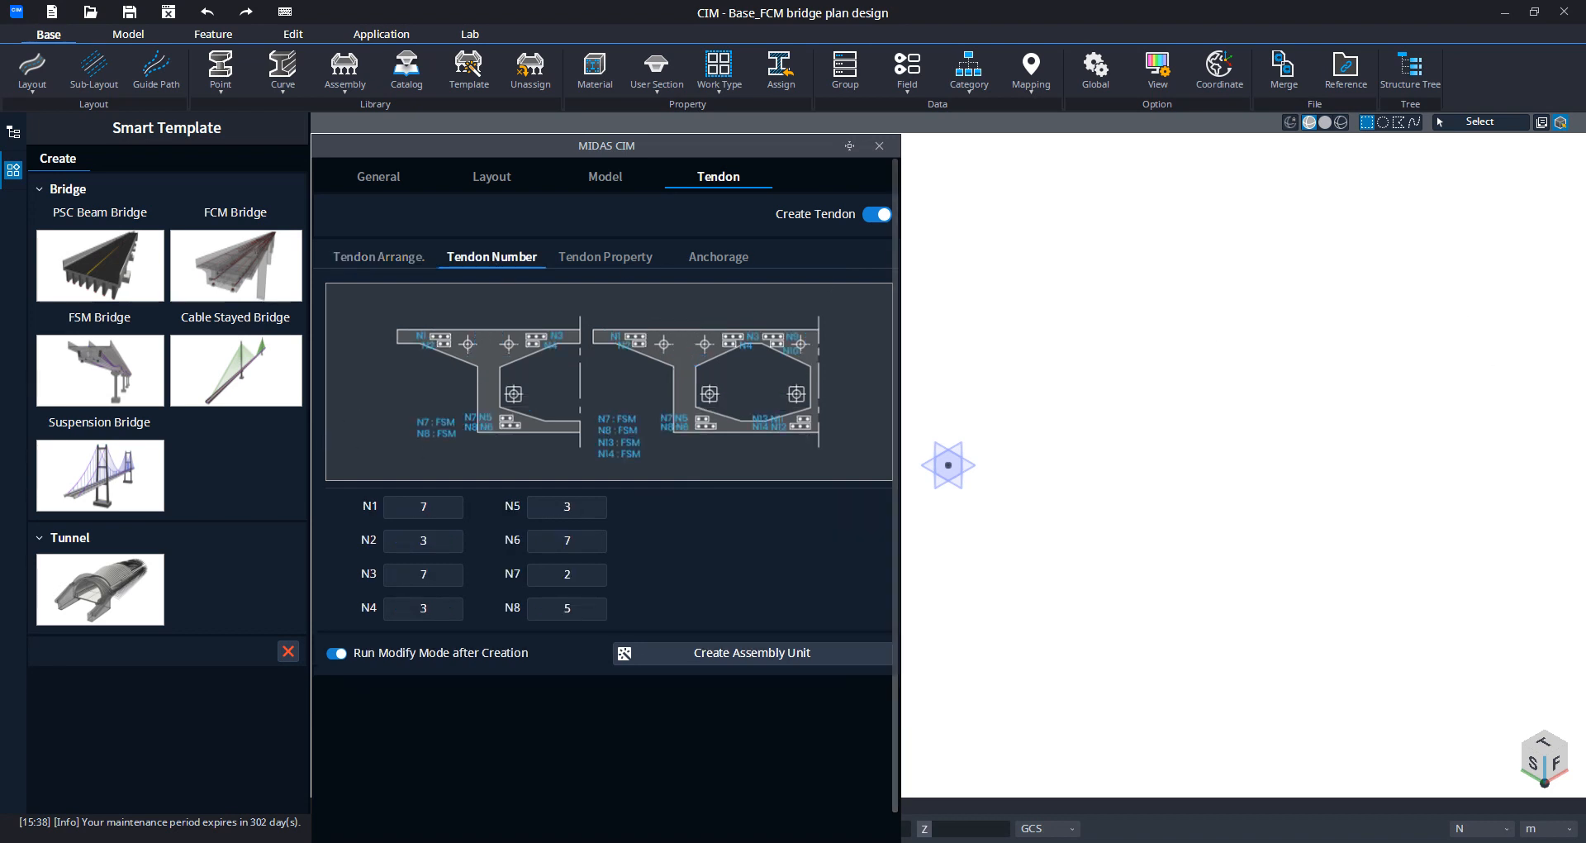
Step: Review the FCM (Top) tendon properties, checking the anchorage manufacturer, anchorage type and DB options
click(603, 260)
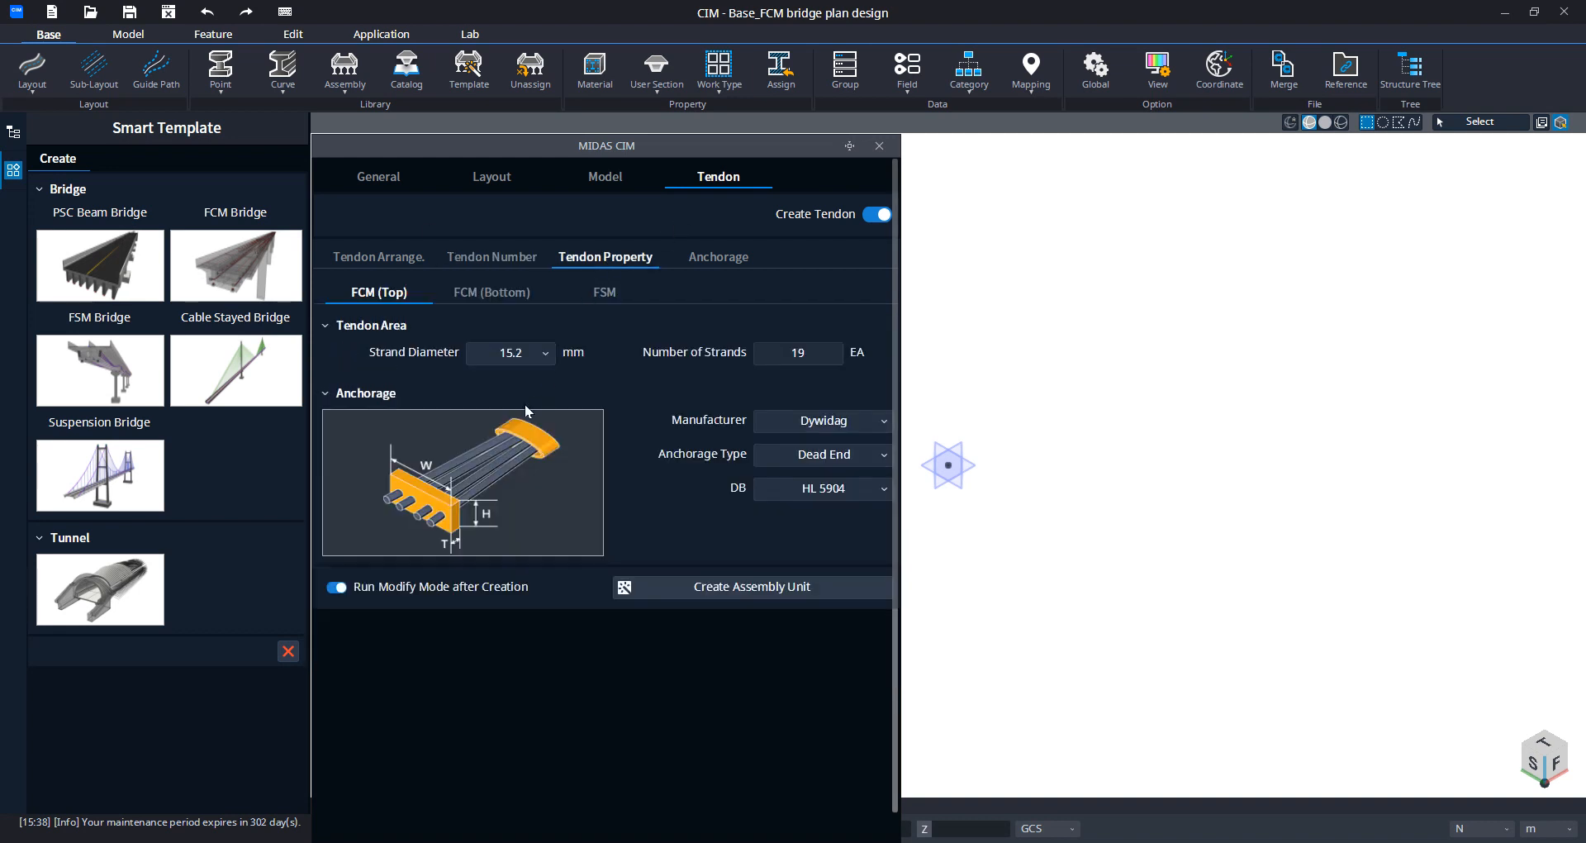
click(846, 421)
click(861, 424)
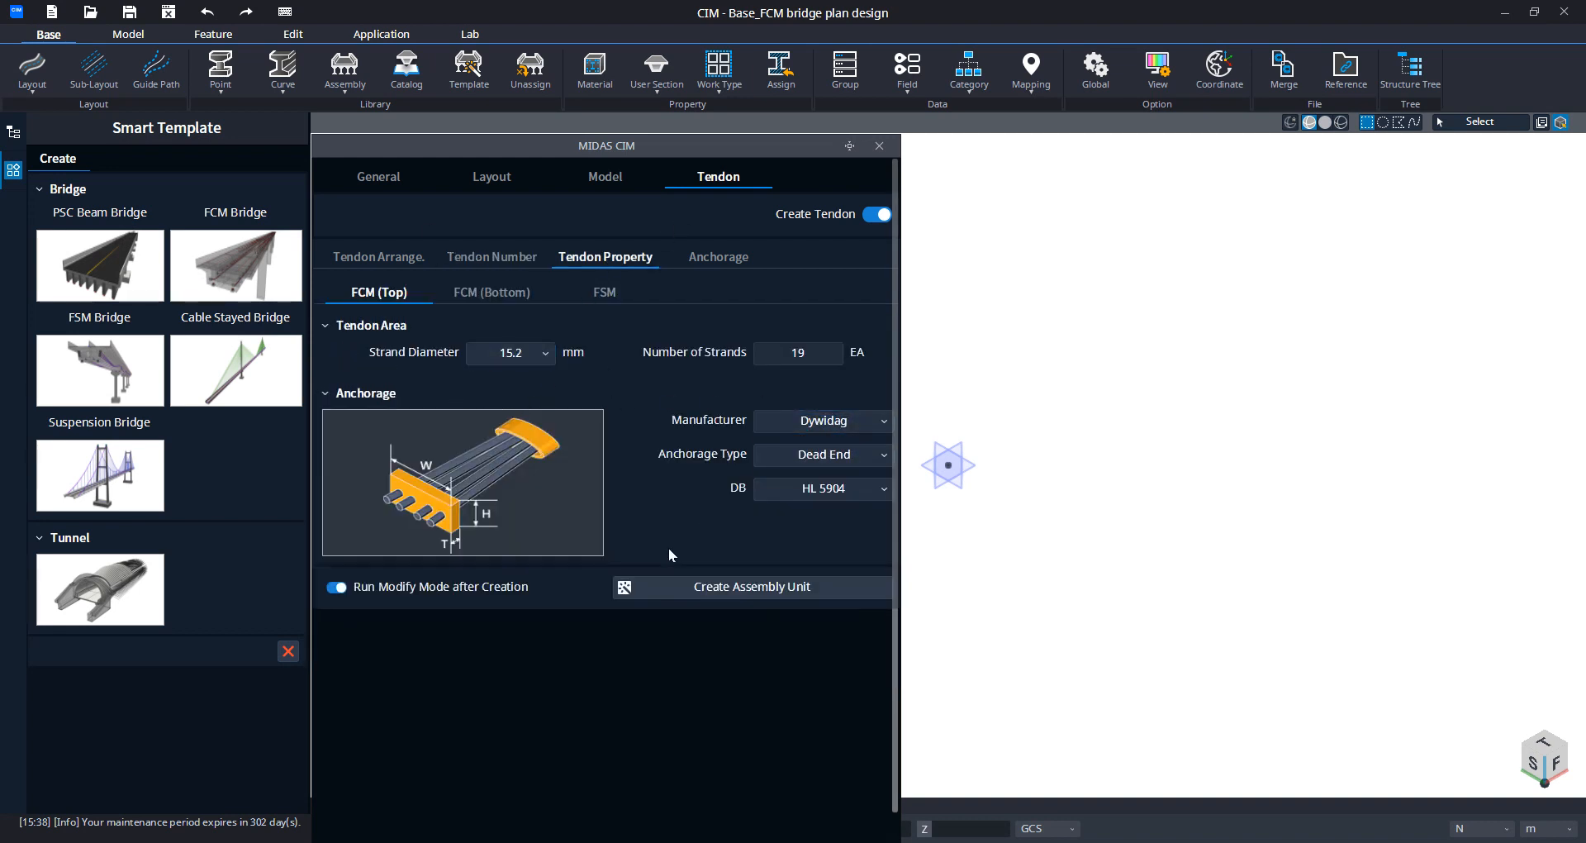
click(865, 461)
click(844, 475)
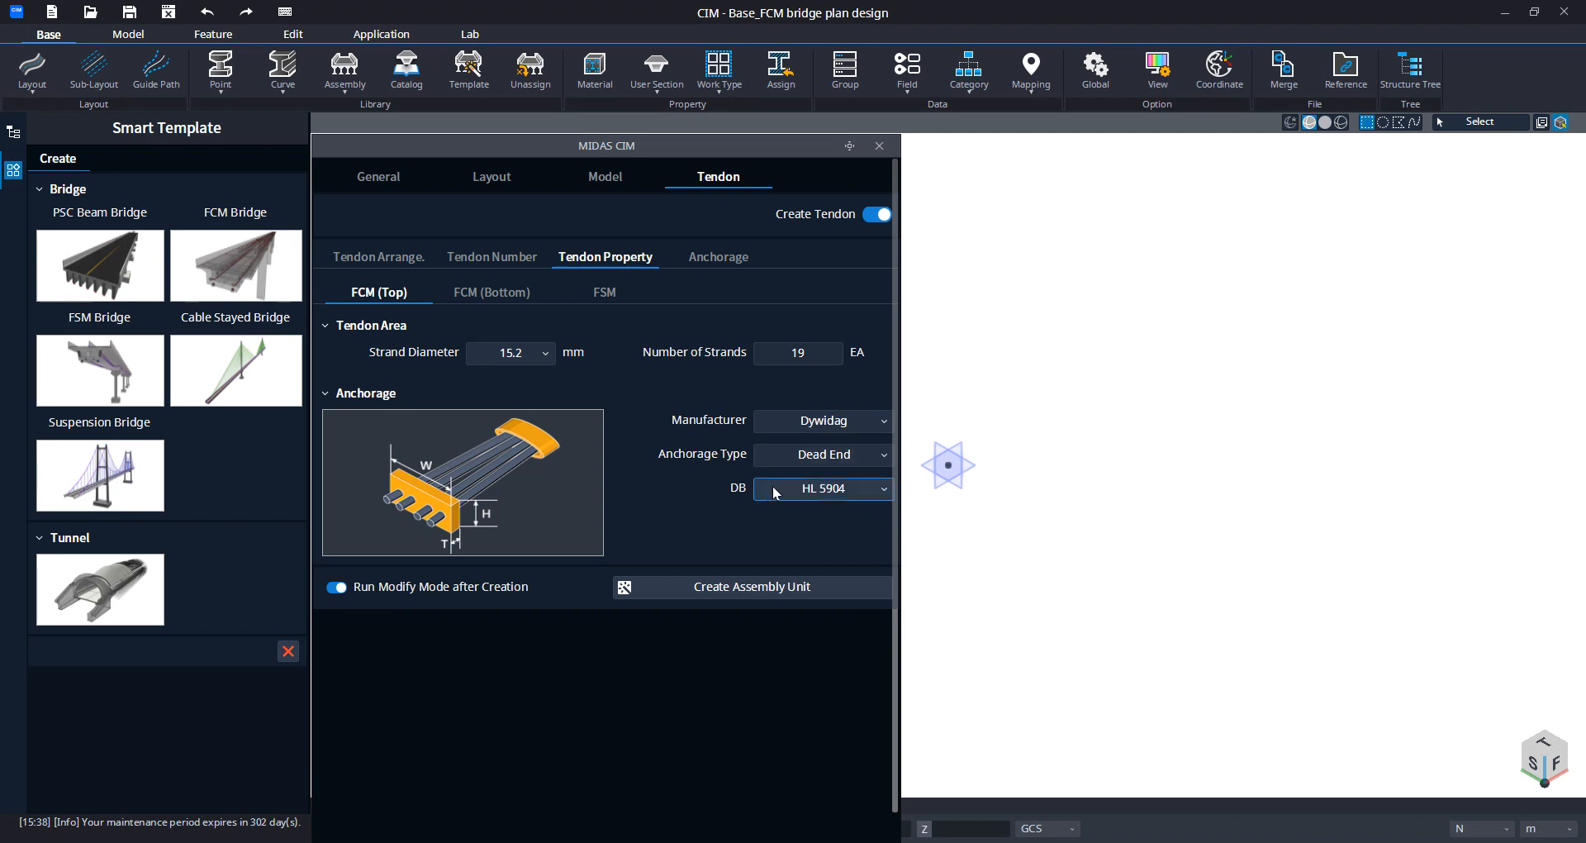
click(855, 489)
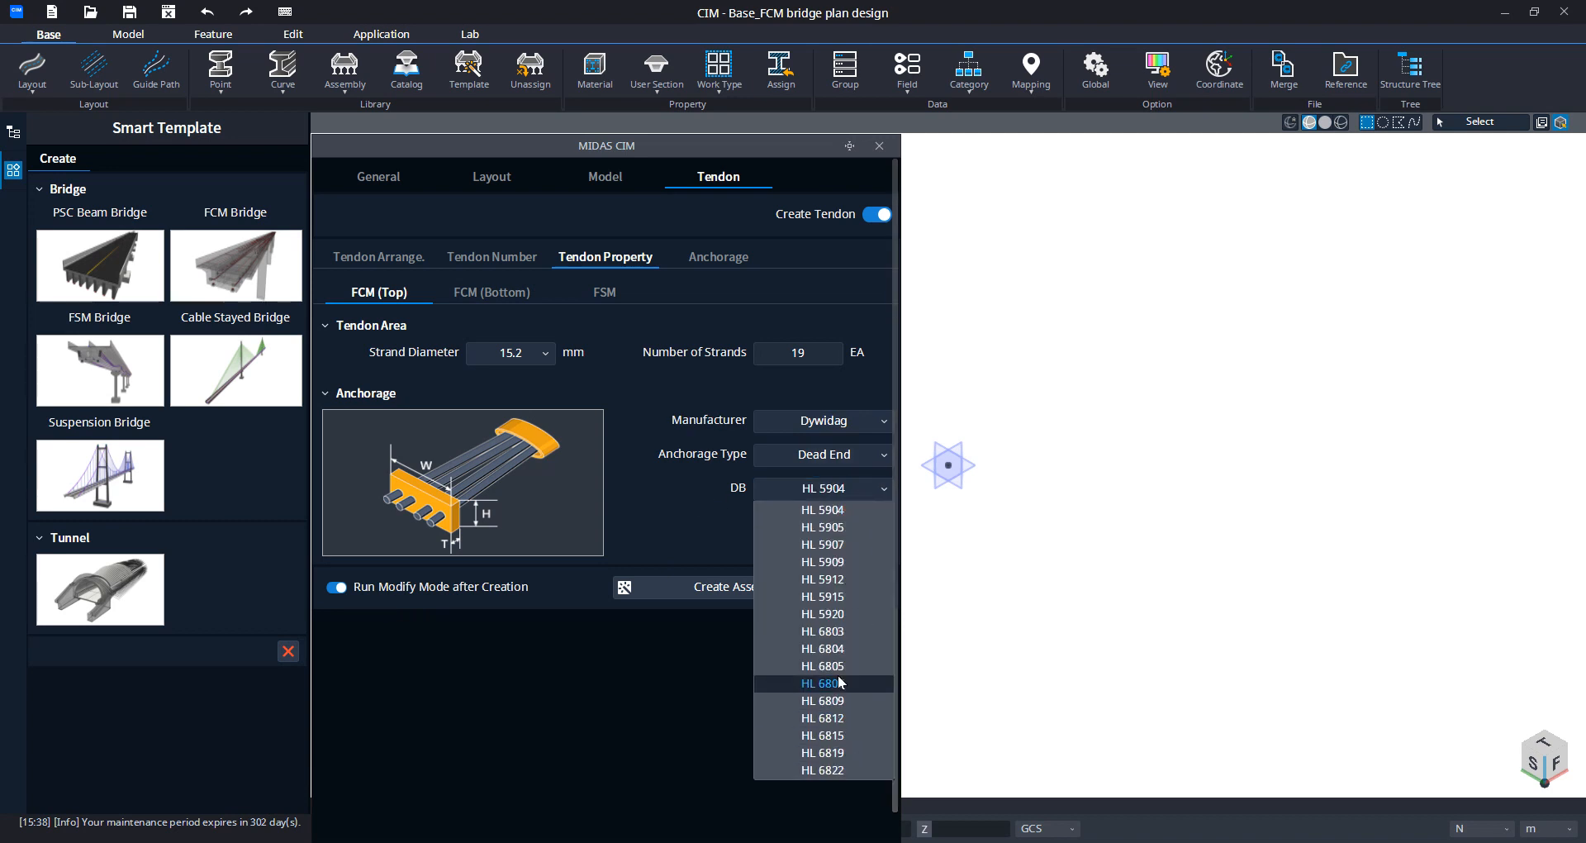
click(646, 734)
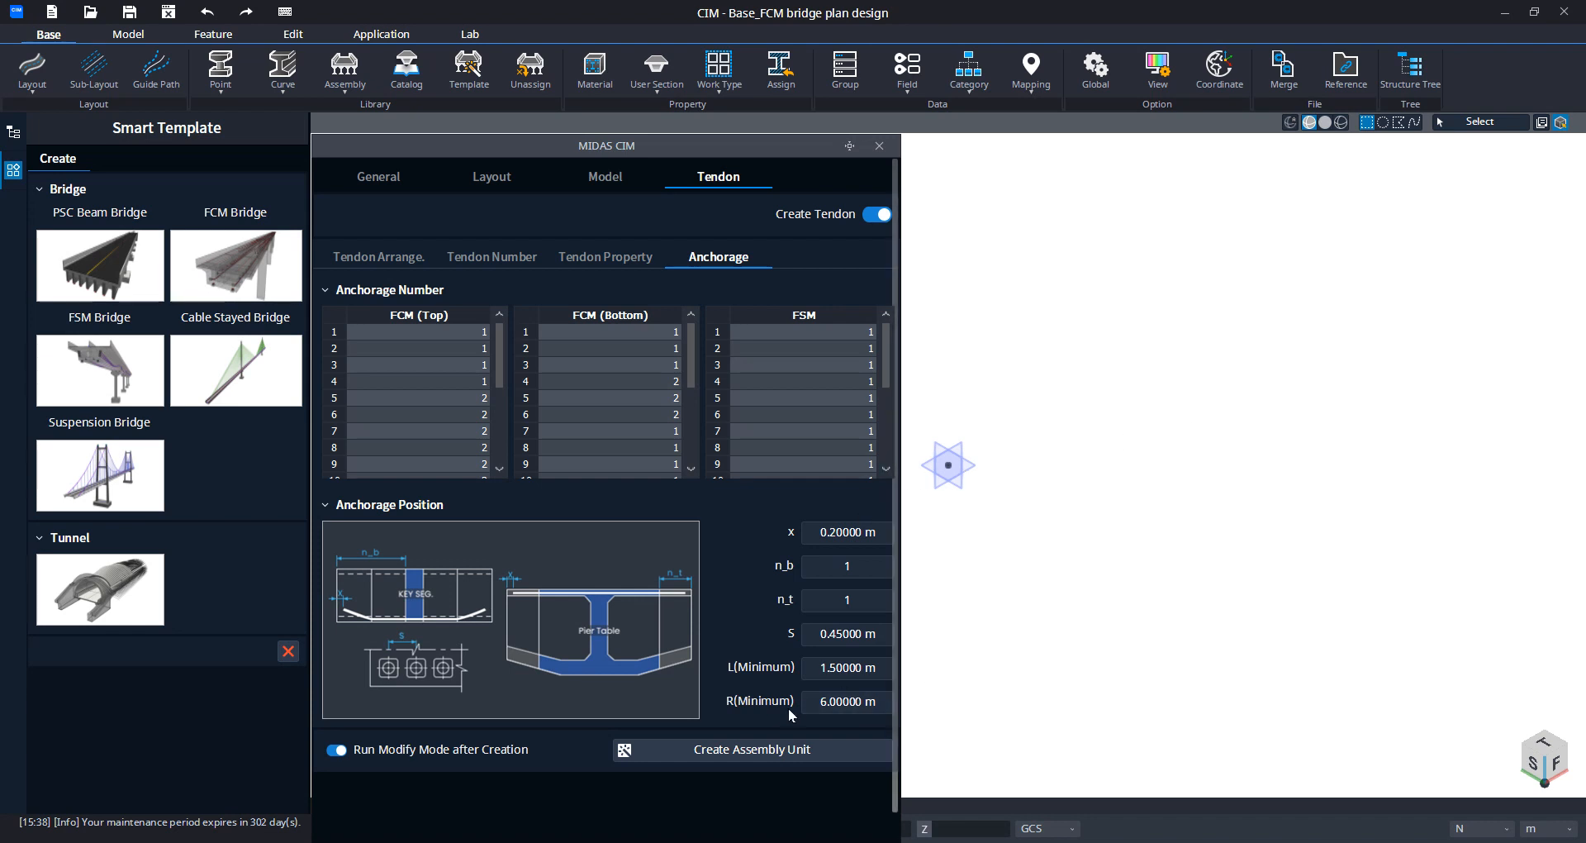
Step: Look over the template's general information and its layout settings again
click(421, 169)
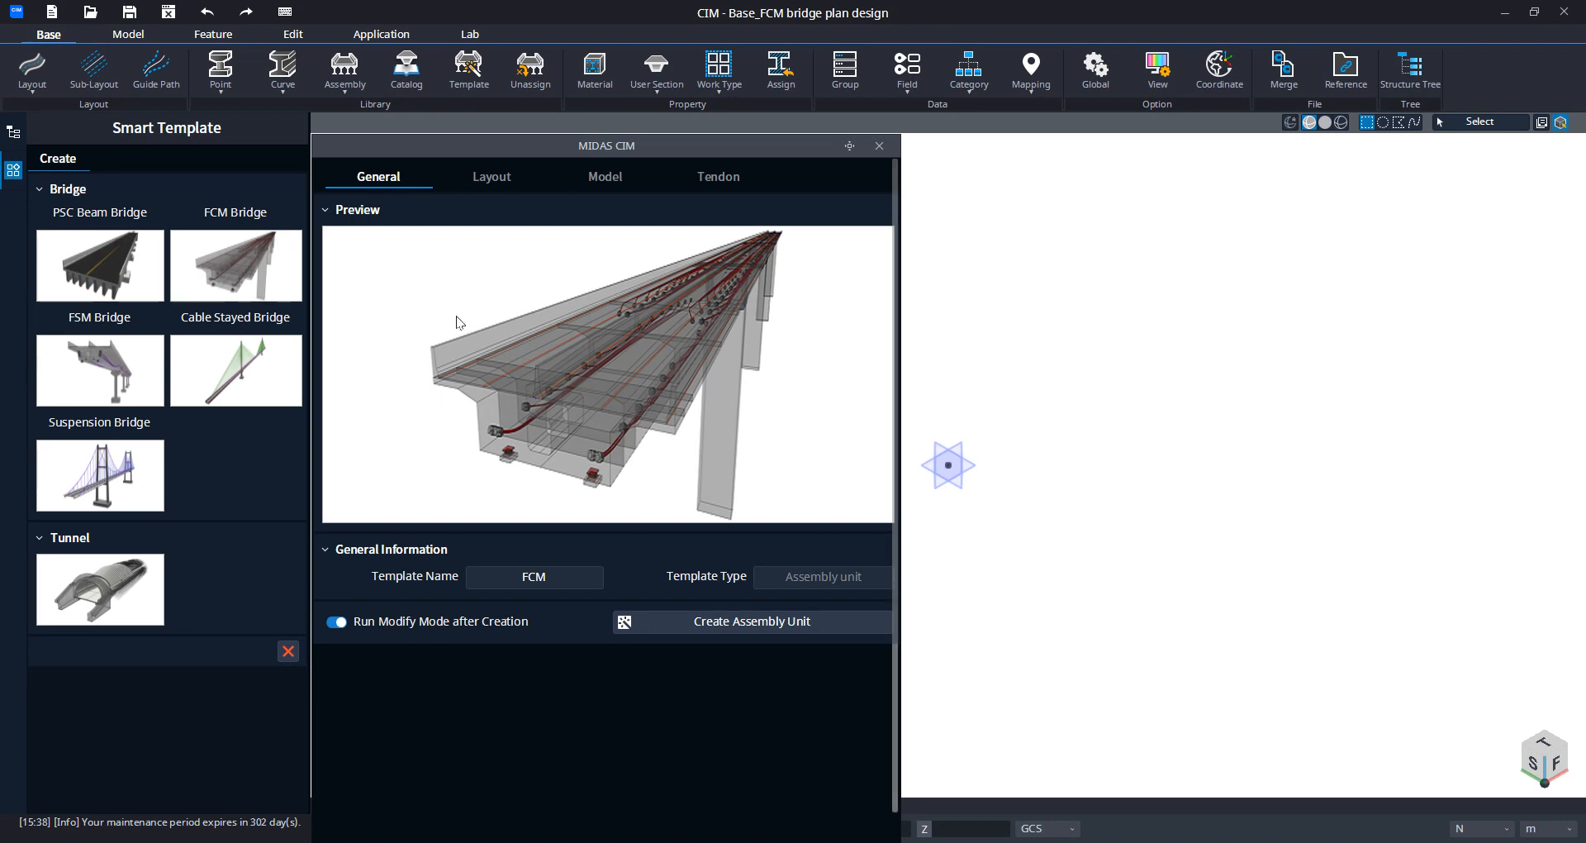
click(492, 176)
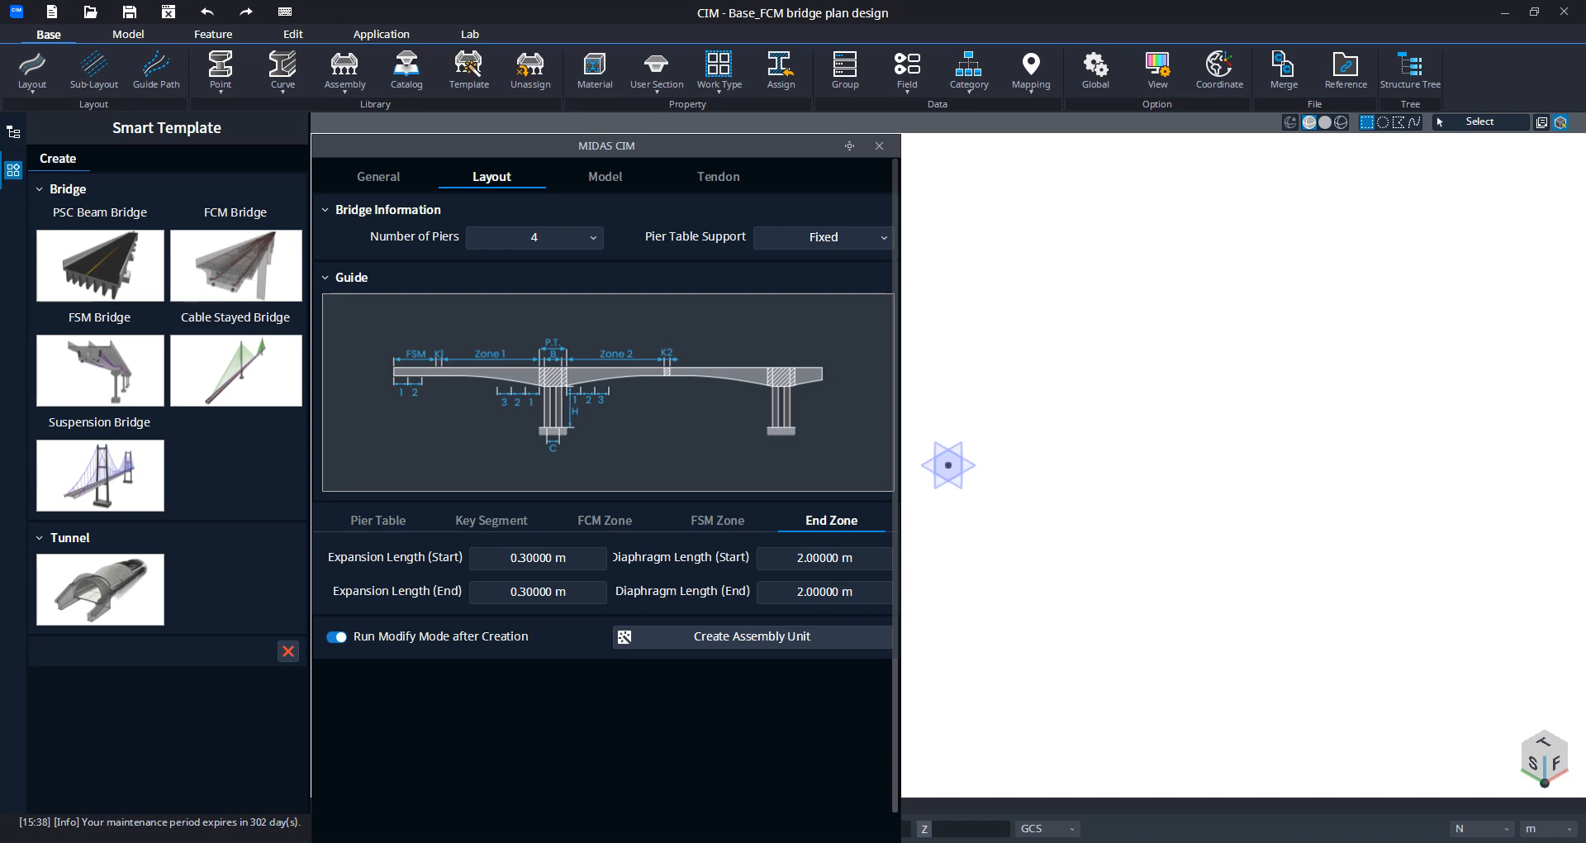
click(399, 189)
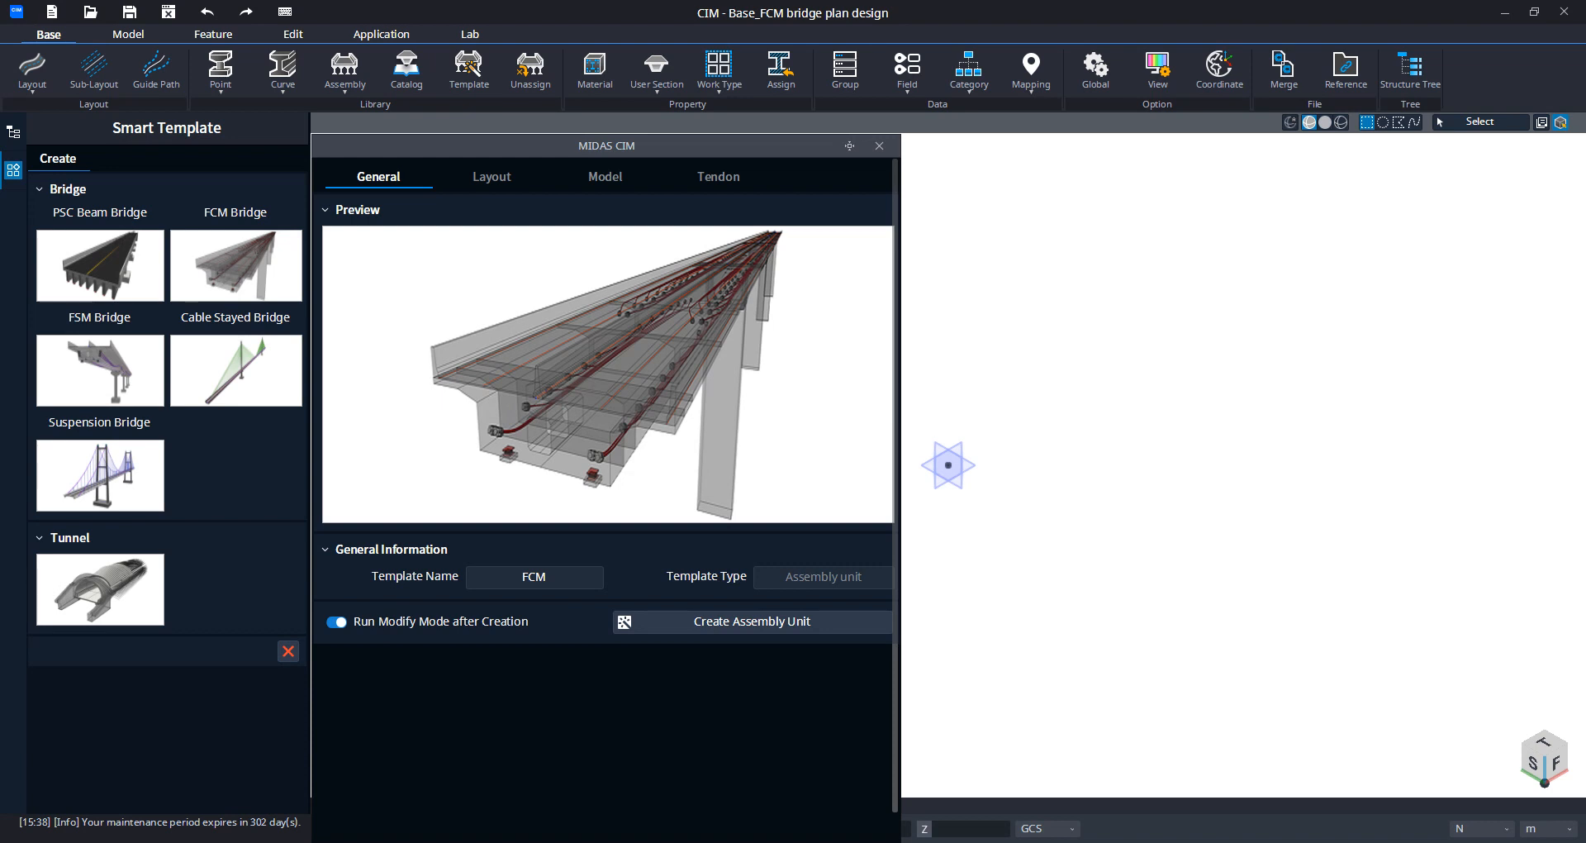
Step: Set the FCM zone's Zone 1 segment lengths to 2@2., 10@5. m
click(494, 178)
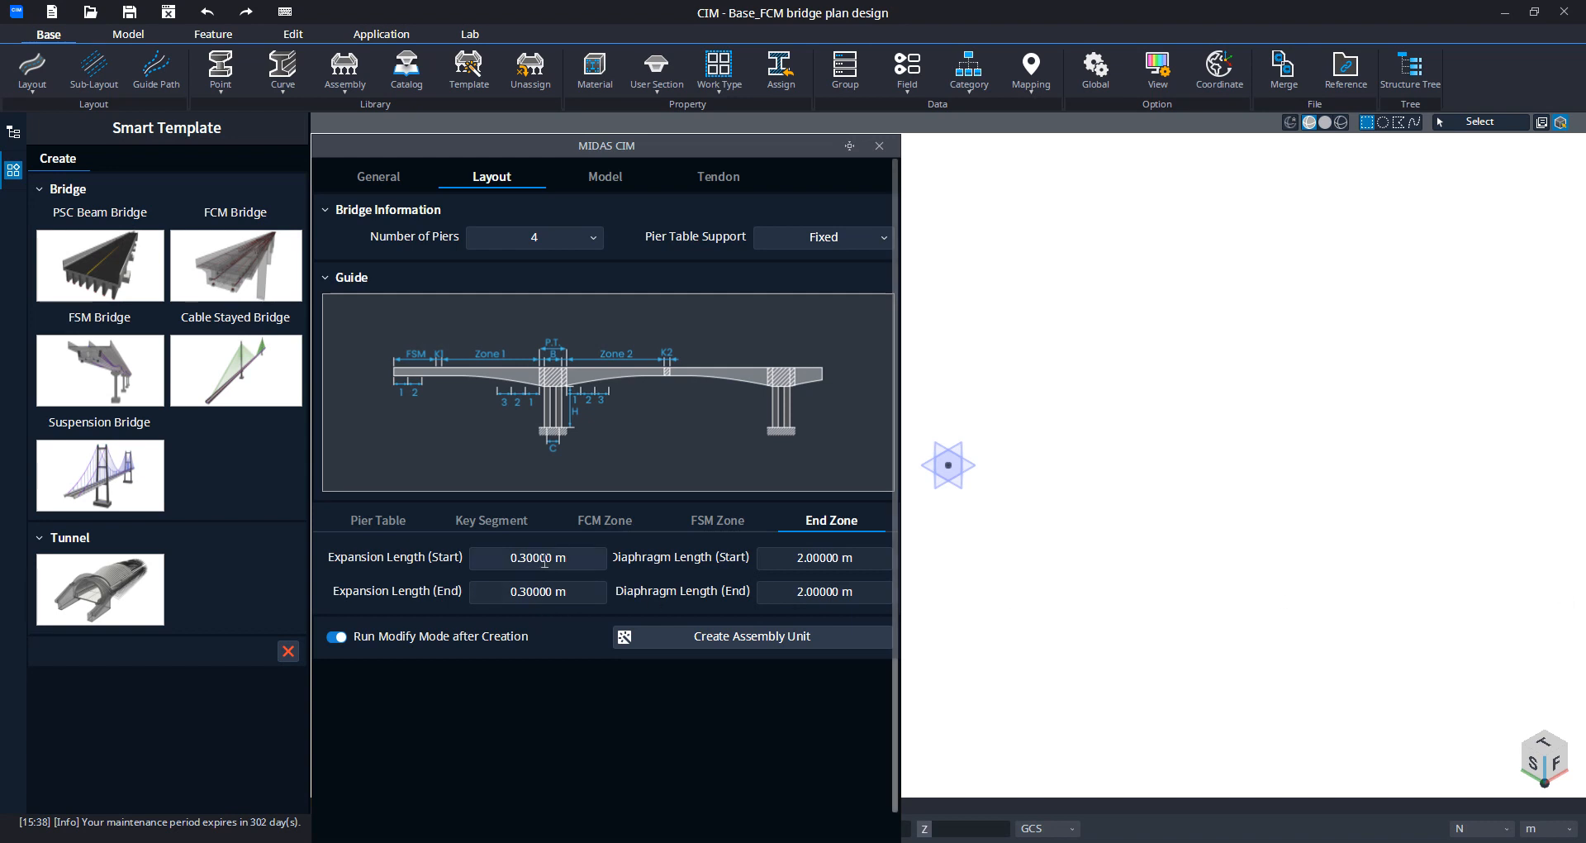
click(587, 519)
click(525, 598)
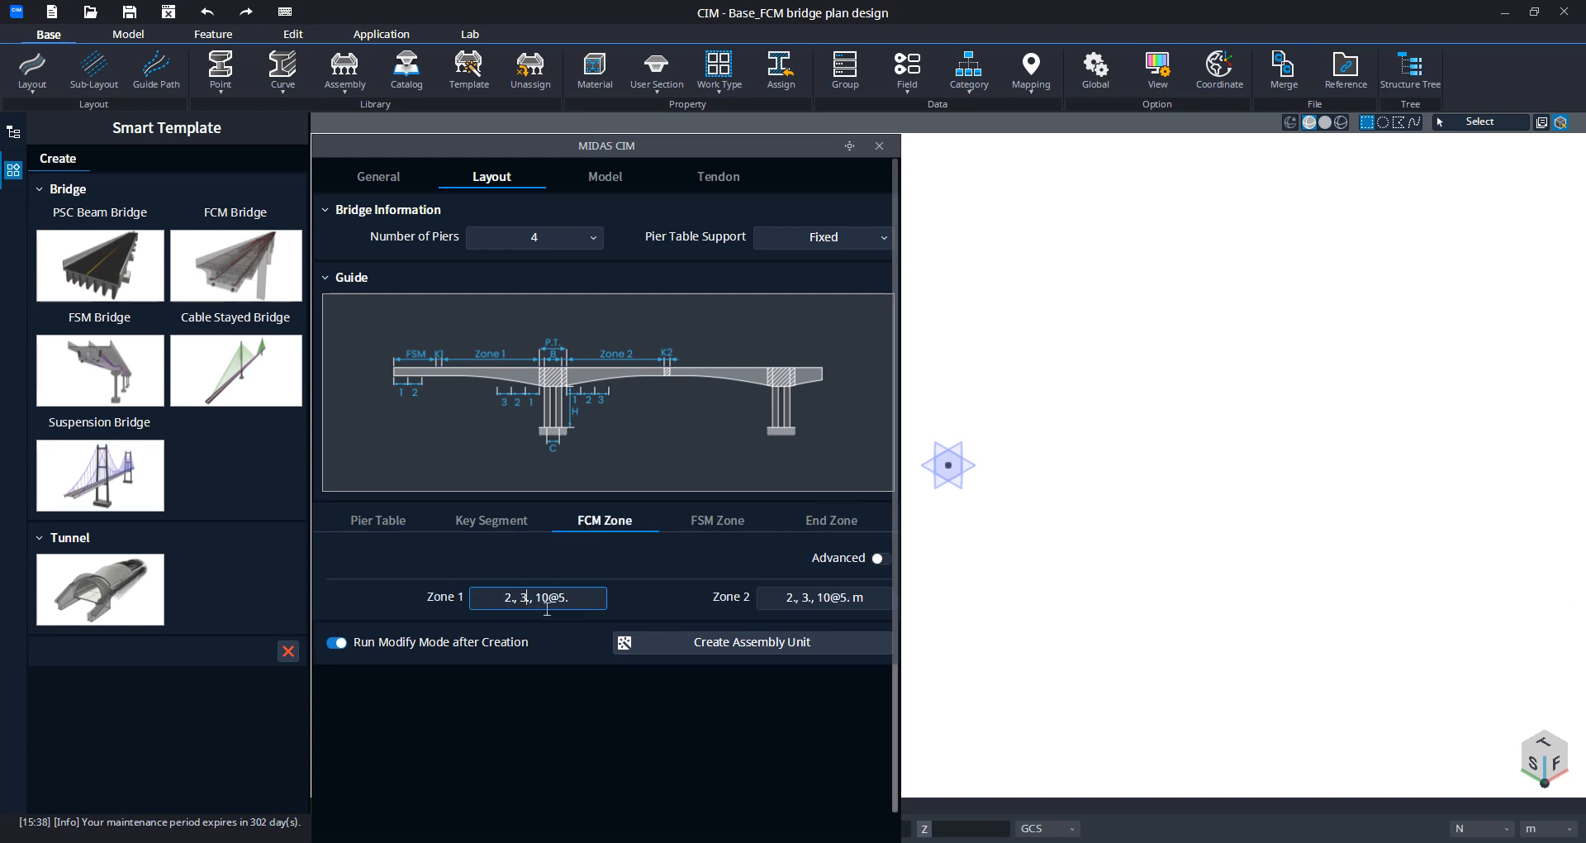
text(.)
key(BackSpace)
key(BackSpace)
drag(552, 597, 545, 597)
text(1)
click(626, 597)
click(523, 600)
double_click(523, 597)
key(BackSpace)
key(BackSpace)
key(BackSpace)
key(BackSpace)
text(@2.)
click(573, 598)
click(802, 596)
click(562, 598)
Step: Set the FCM zone's Zone 2 segment lengths to 2@2., 11@5. m
click(810, 597)
key(BackSpace)
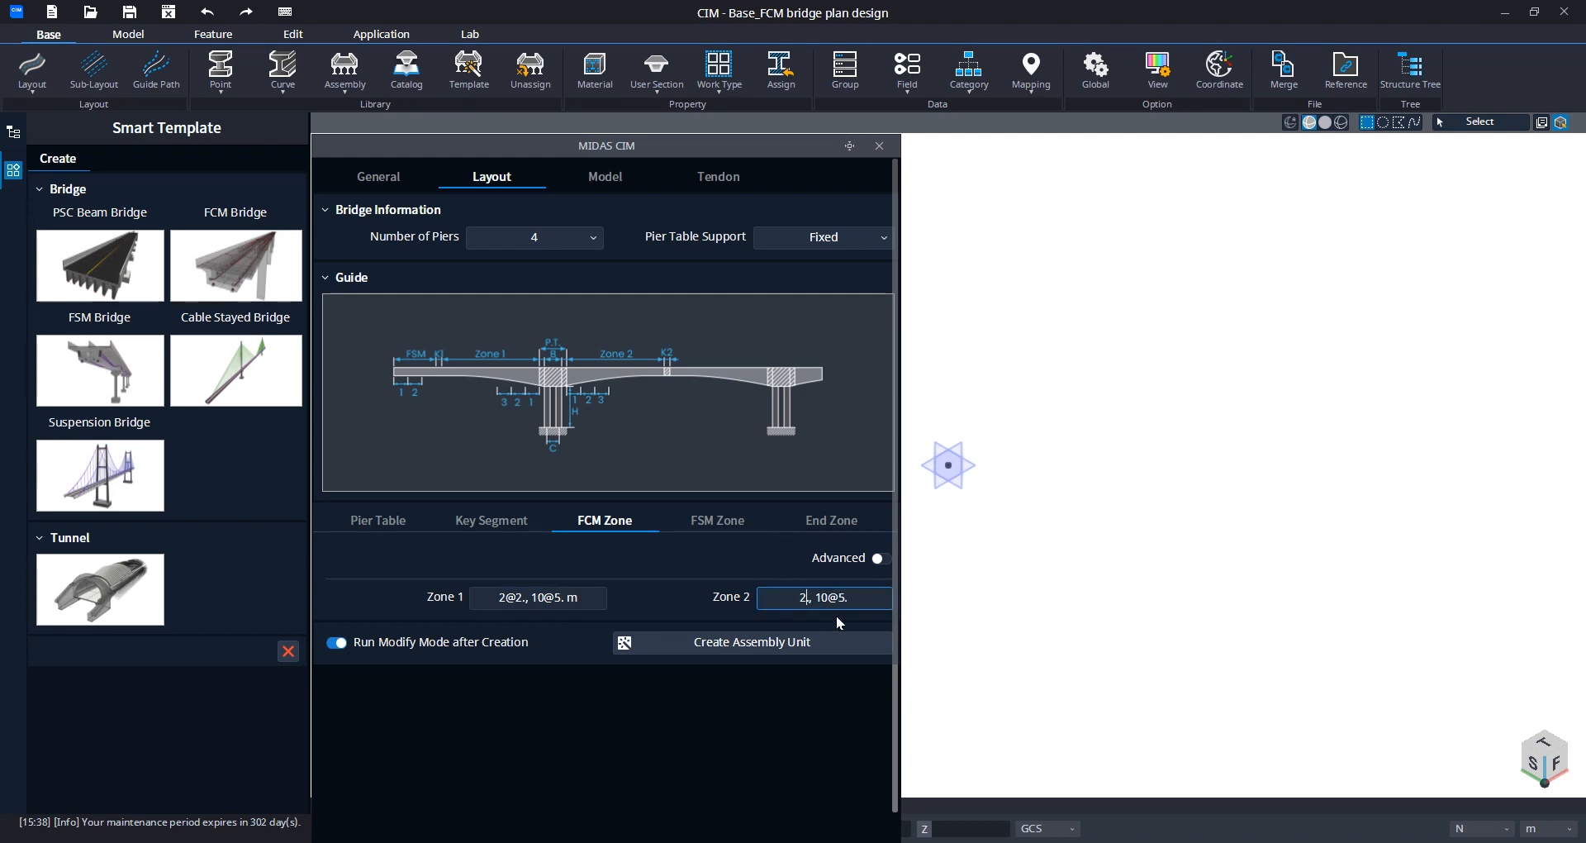
text(2)
key(BackSpace)
text(1)
Step: Change Zone 1 of the FCM zone to 2@2., 11@5. m and check it against the FSM zone
click(577, 595)
key(Left)
key(Left)
key(Left)
key(BackSpace)
text(1)
click(661, 598)
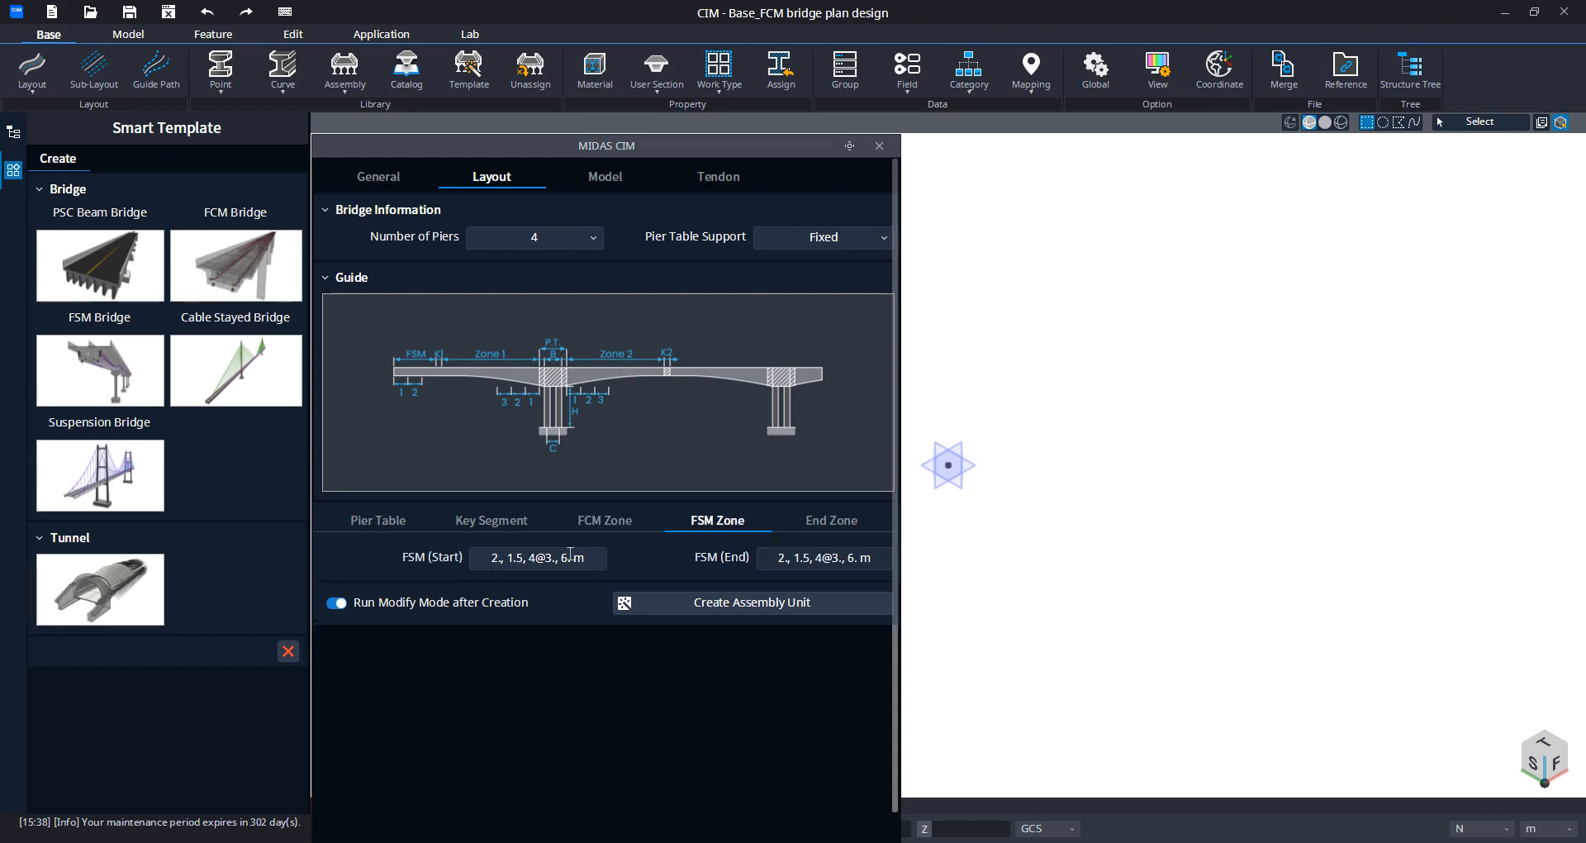
click(625, 527)
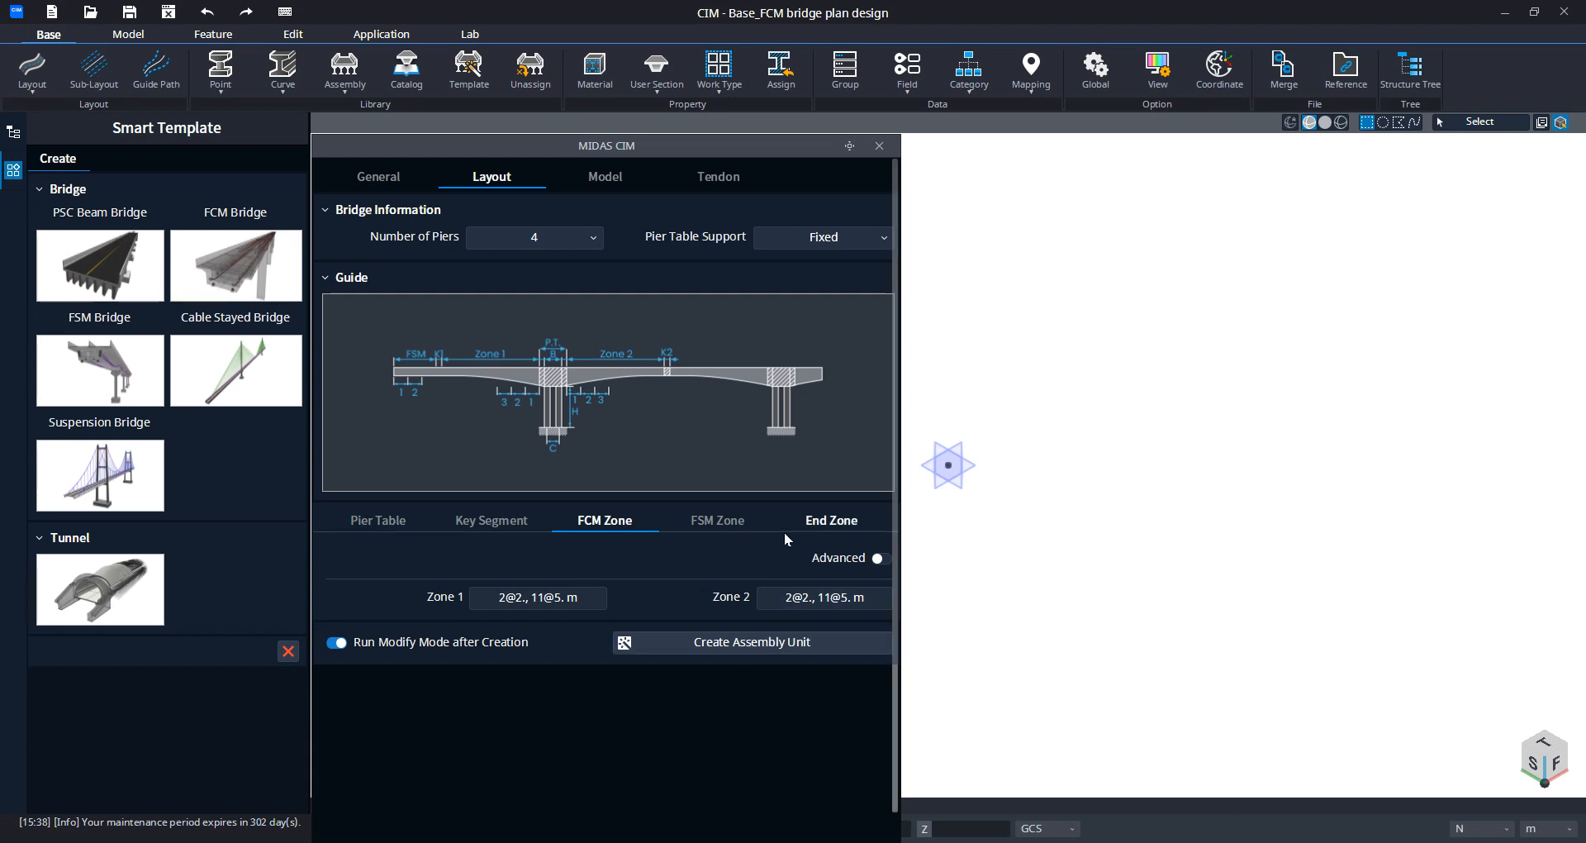
Step: Set the end zone's start and end expansion lengths to 0.5 m each
click(824, 519)
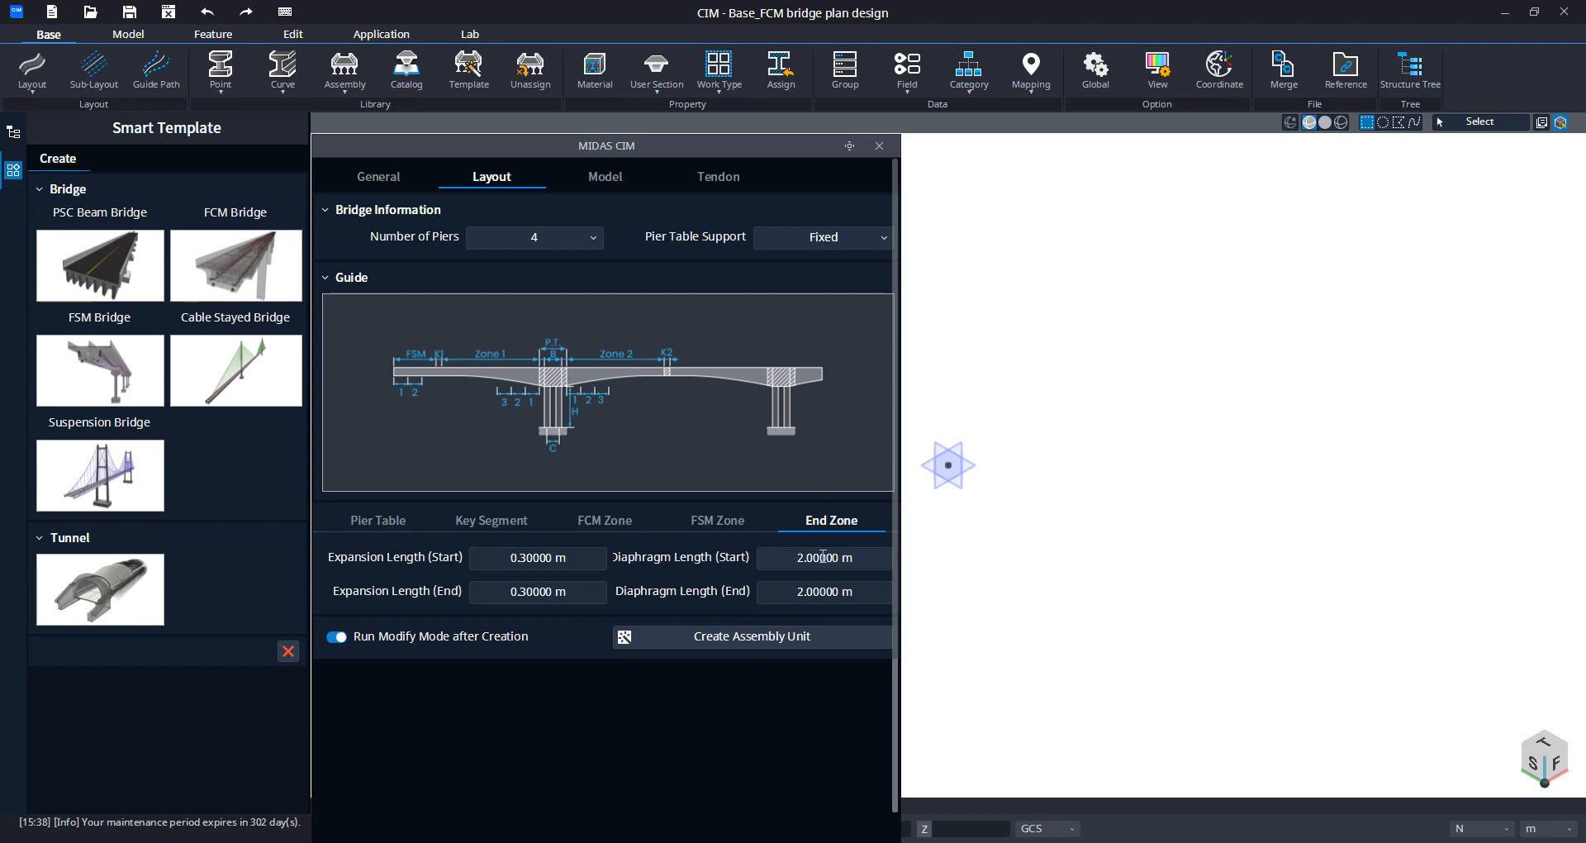
click(600, 565)
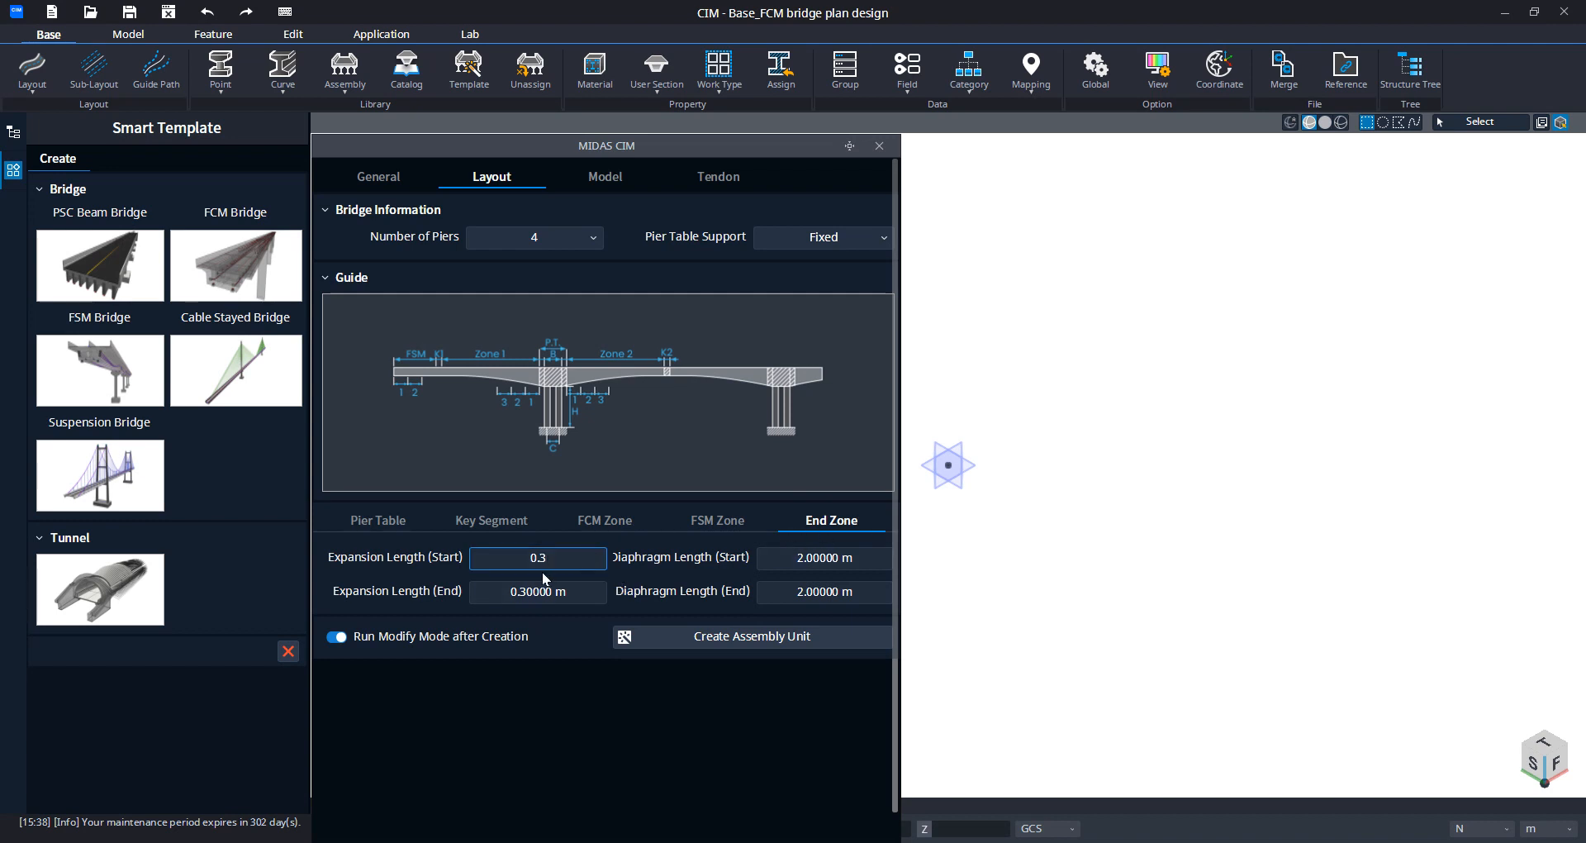
key(BackSpace)
text(5)
click(541, 591)
key(BackSpace)
text(5)
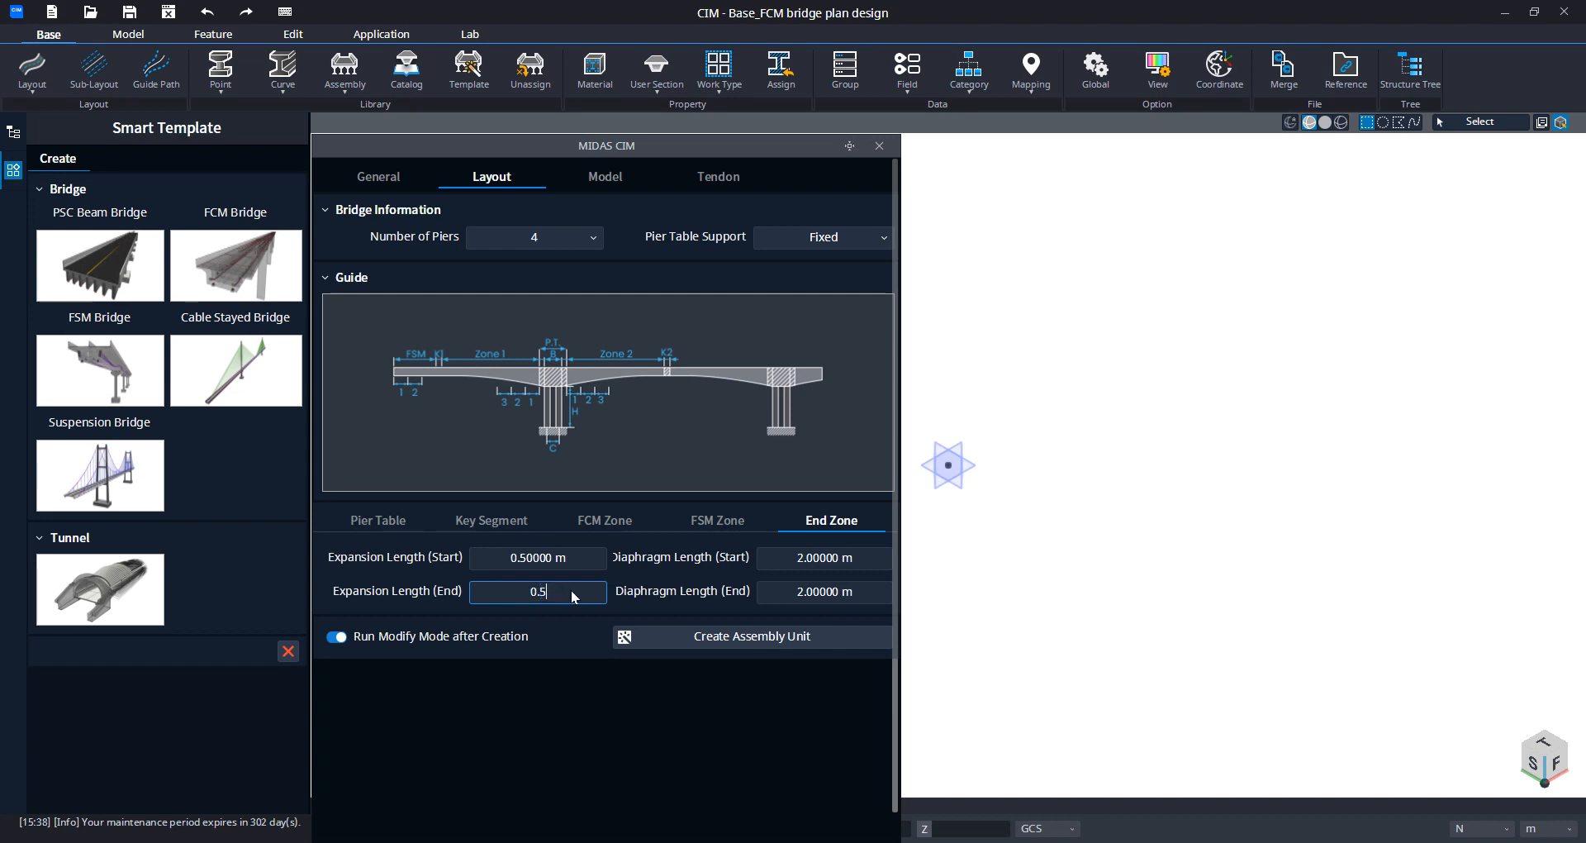
click(569, 559)
key(Return)
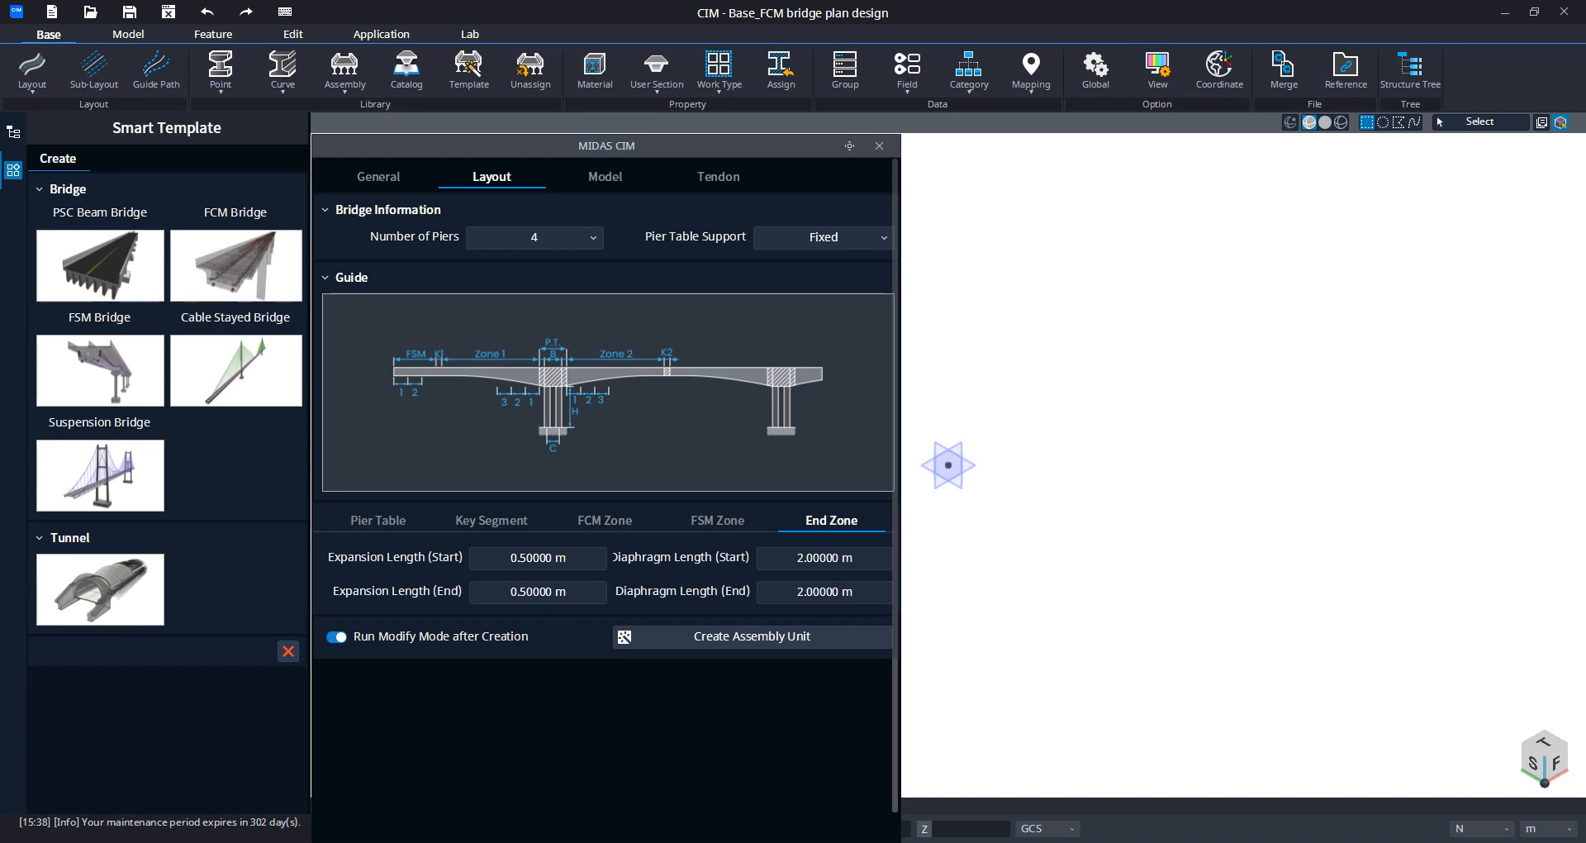
Step: Review the model's deck slab, section, bearing, haunch length and substructure settings once more
click(620, 176)
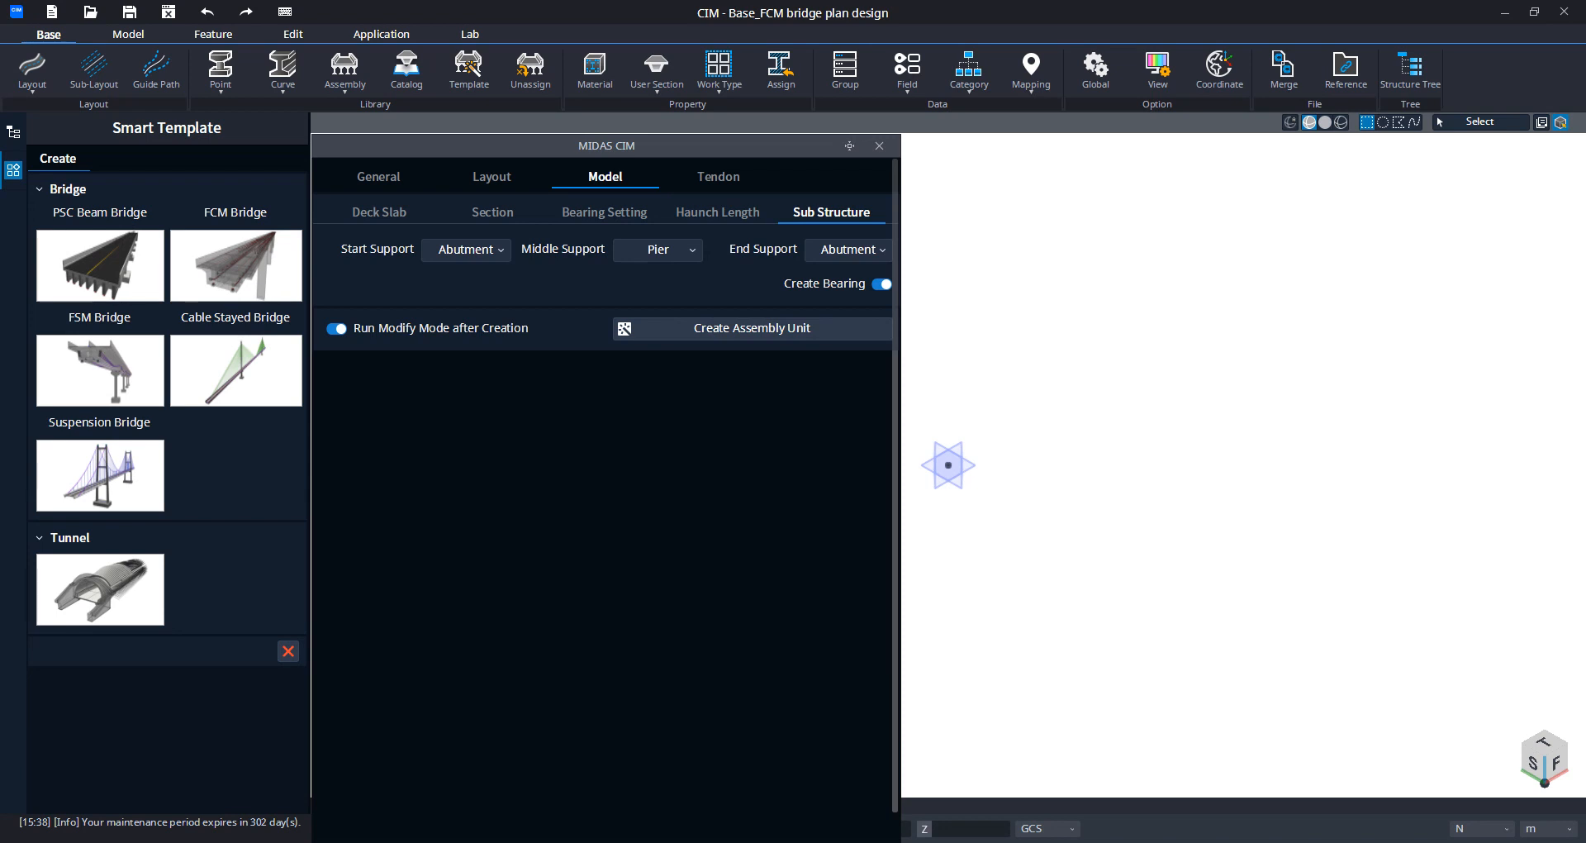
click(402, 215)
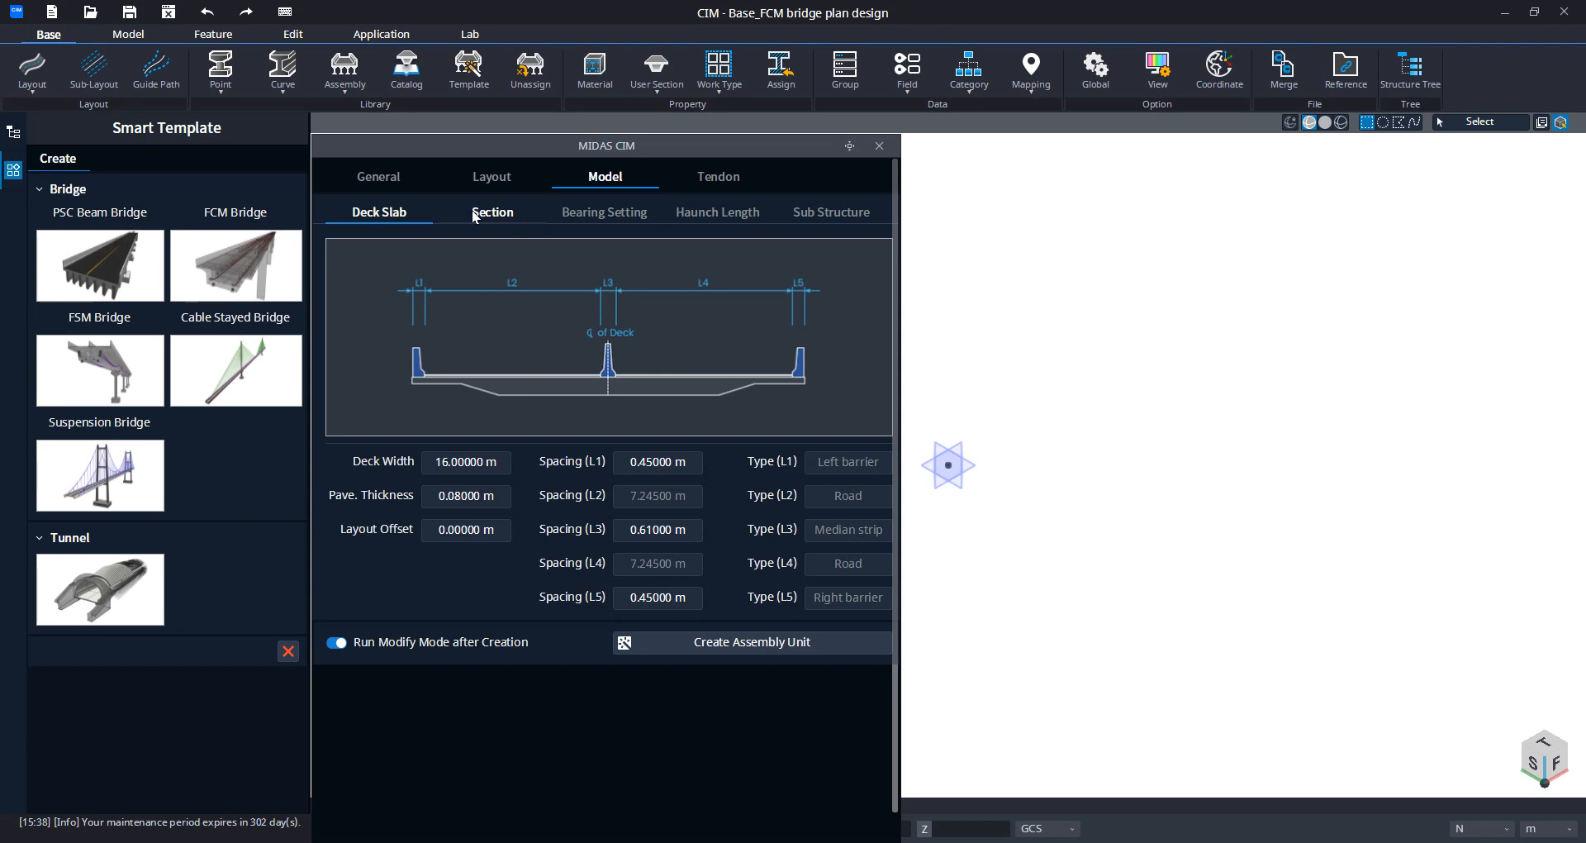
click(487, 212)
click(604, 212)
click(701, 215)
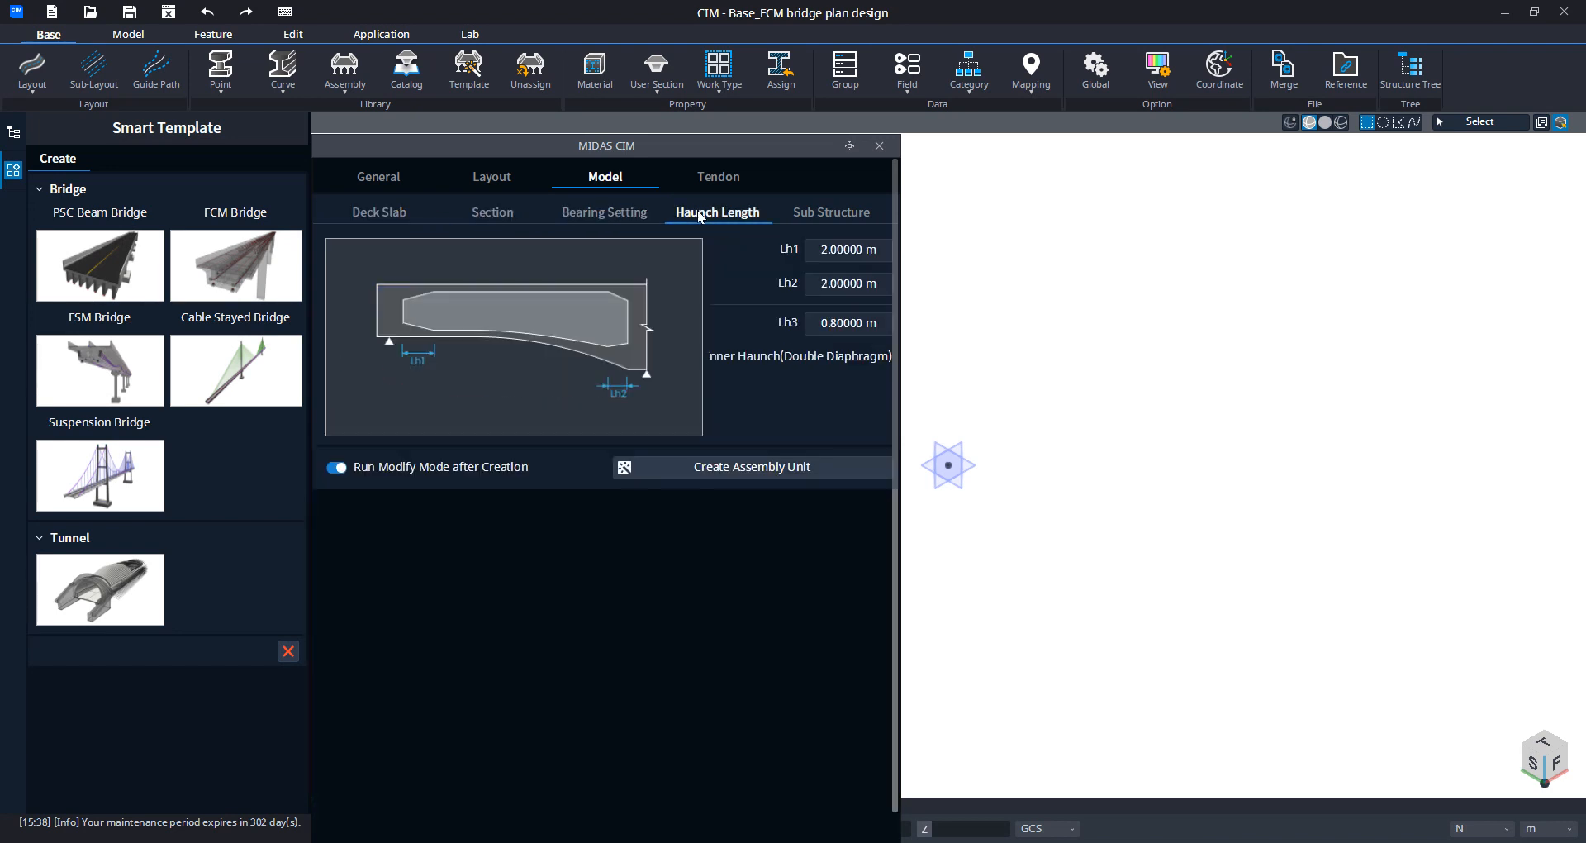
click(824, 213)
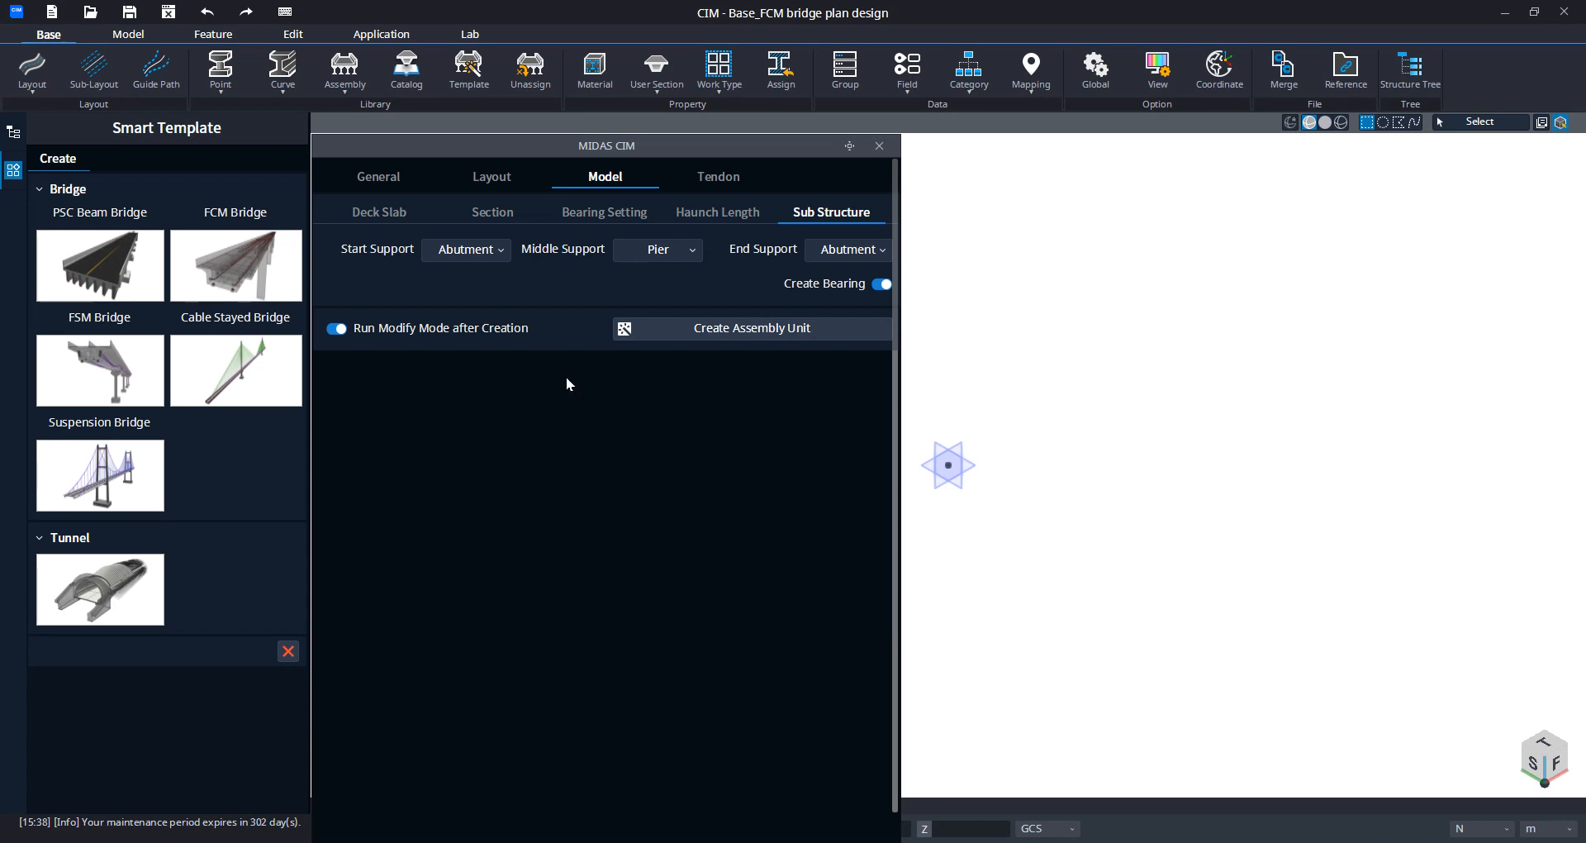
click(616, 213)
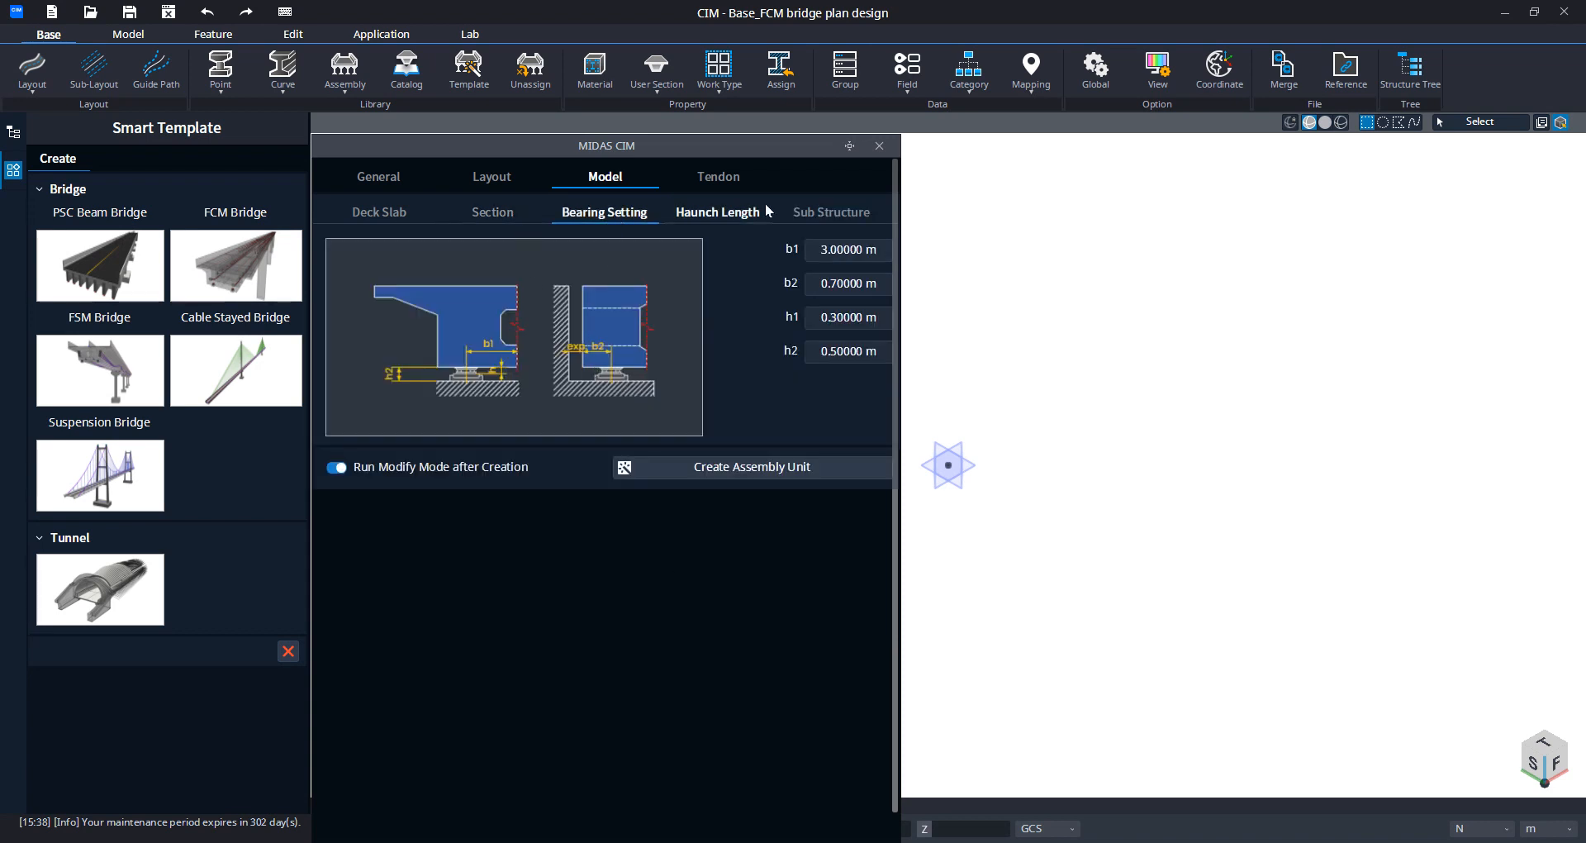
click(718, 213)
click(504, 211)
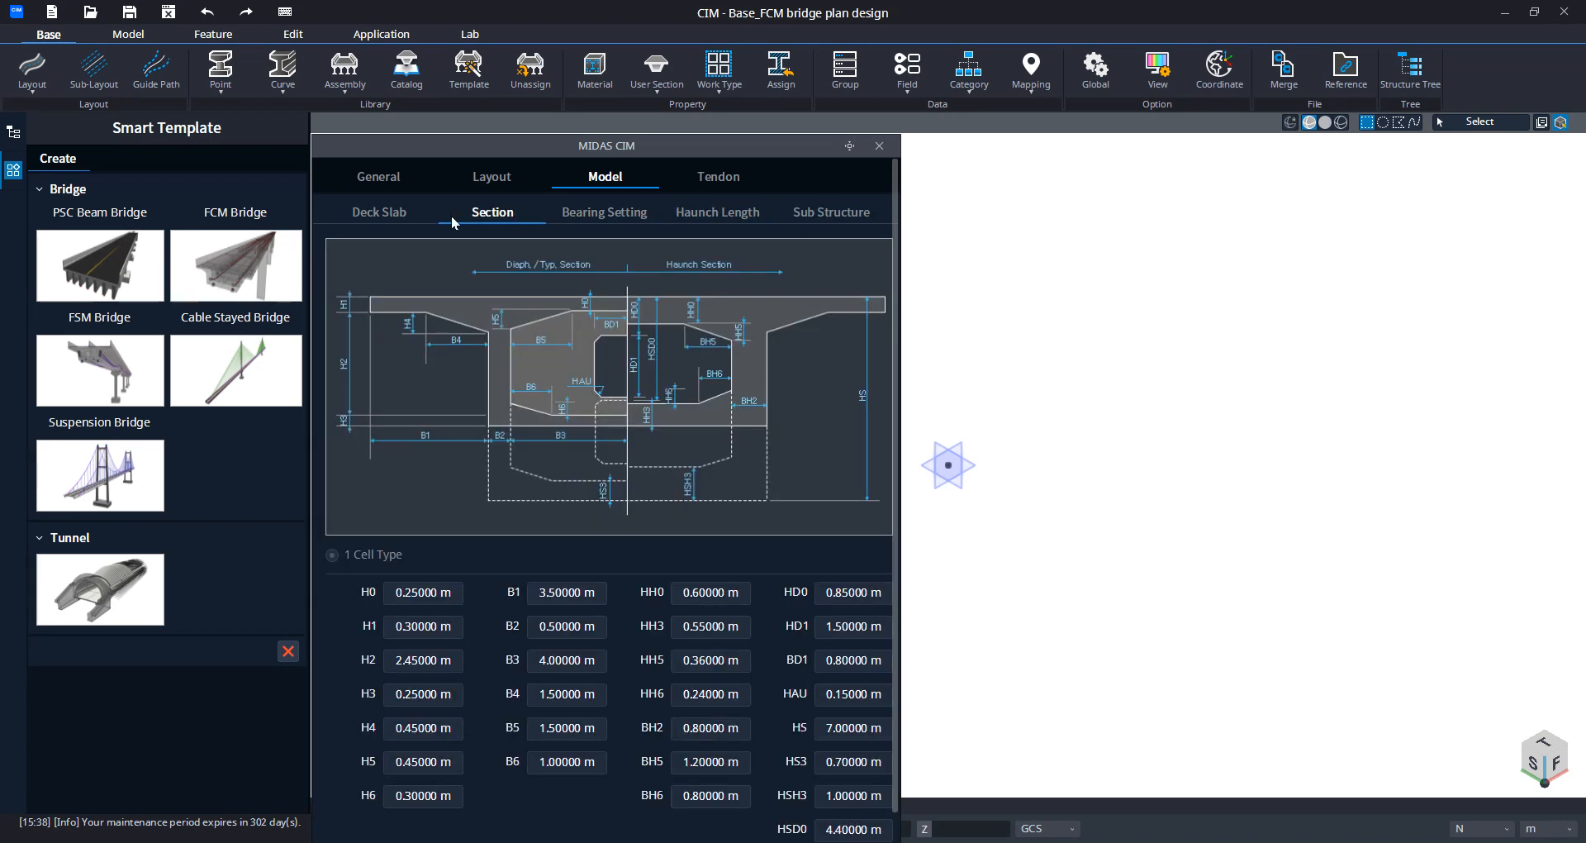
click(394, 214)
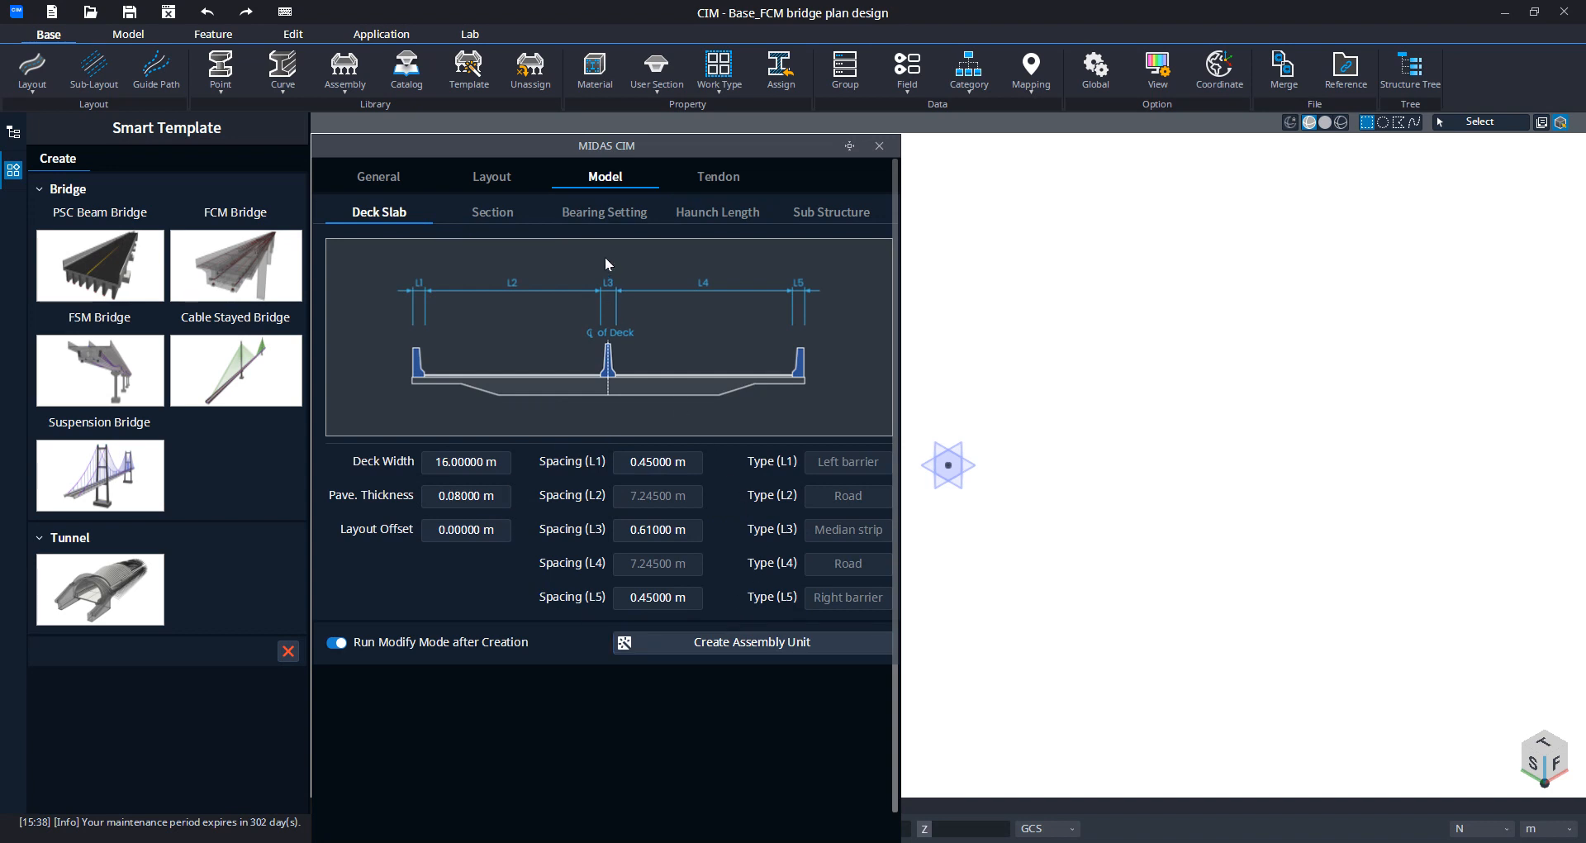
Step: Set the FCM (Top) tendon anchorage to manufacturer VSL, anchorage type Plate and DB E 6-19
click(682, 178)
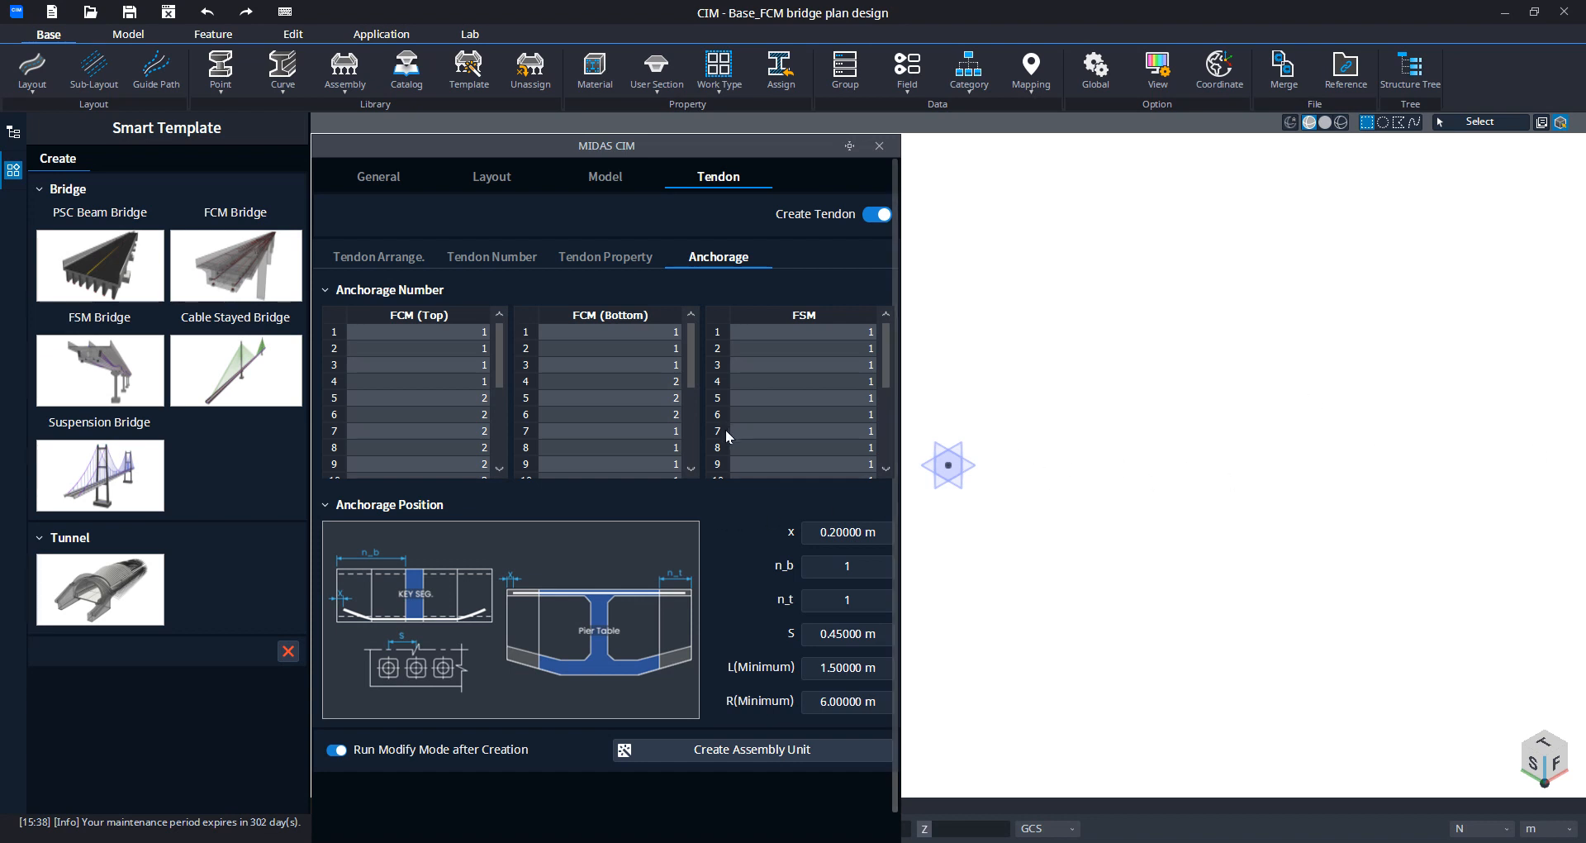
click(608, 260)
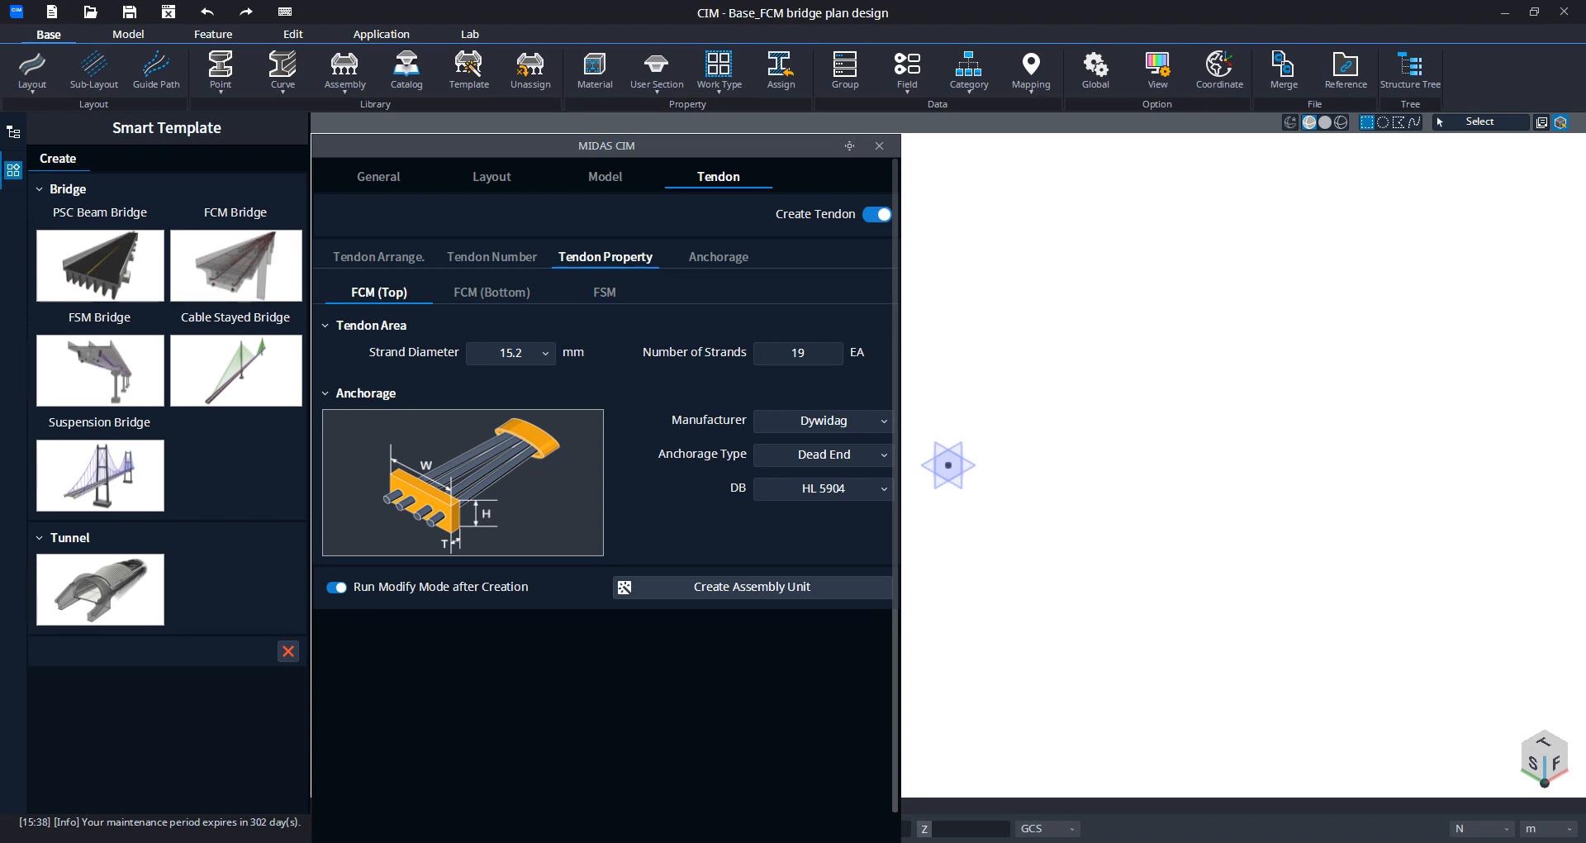
click(822, 421)
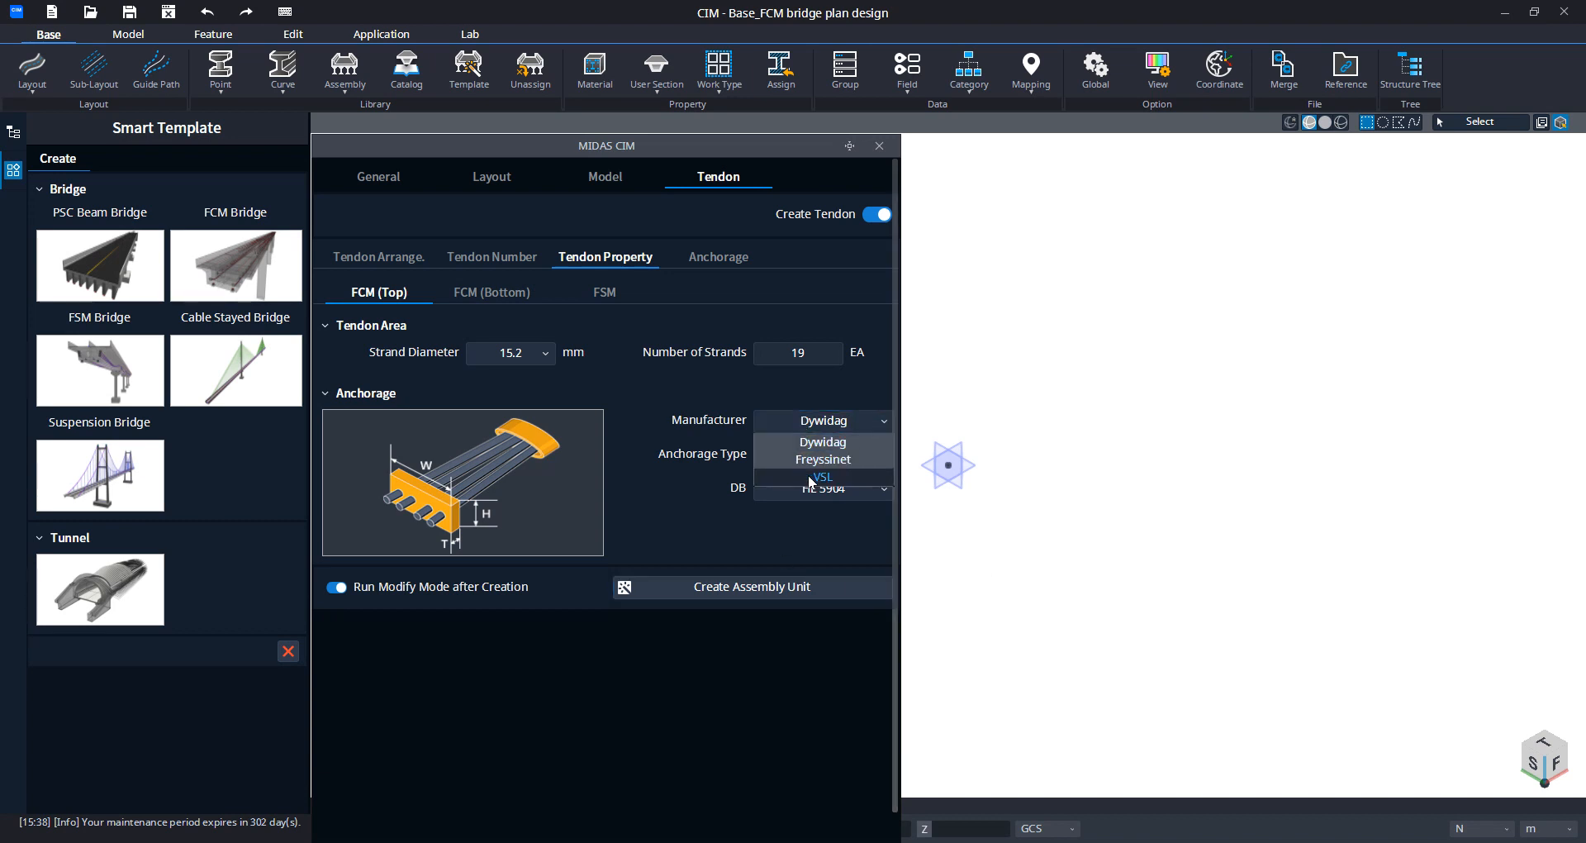
click(821, 477)
click(822, 454)
click(823, 509)
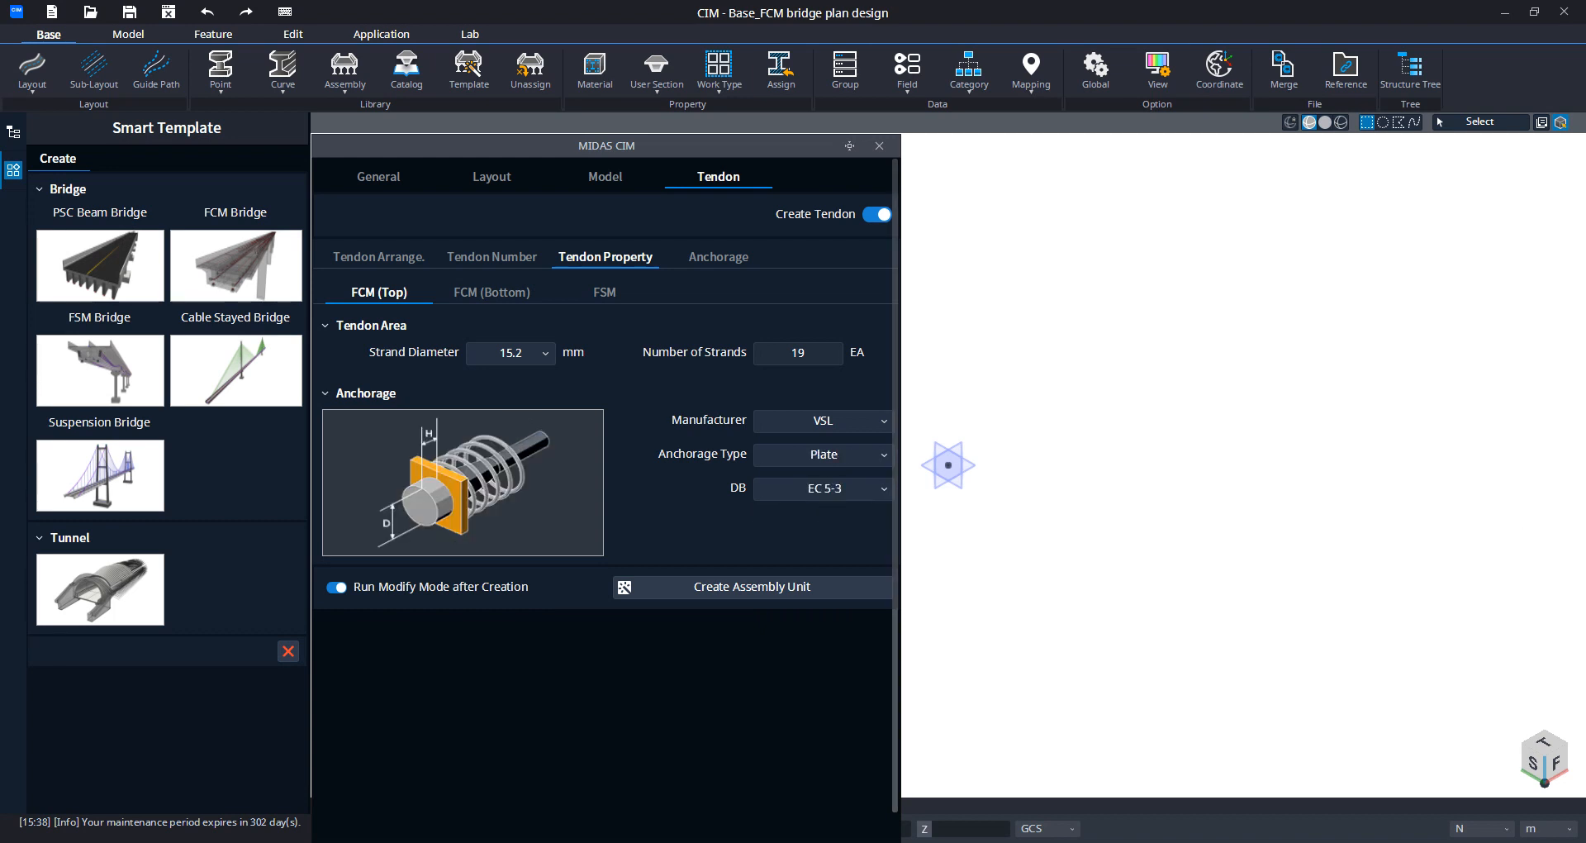
click(826, 488)
scroll(851, 596, down, 1)
scroll(850, 607, down, 3)
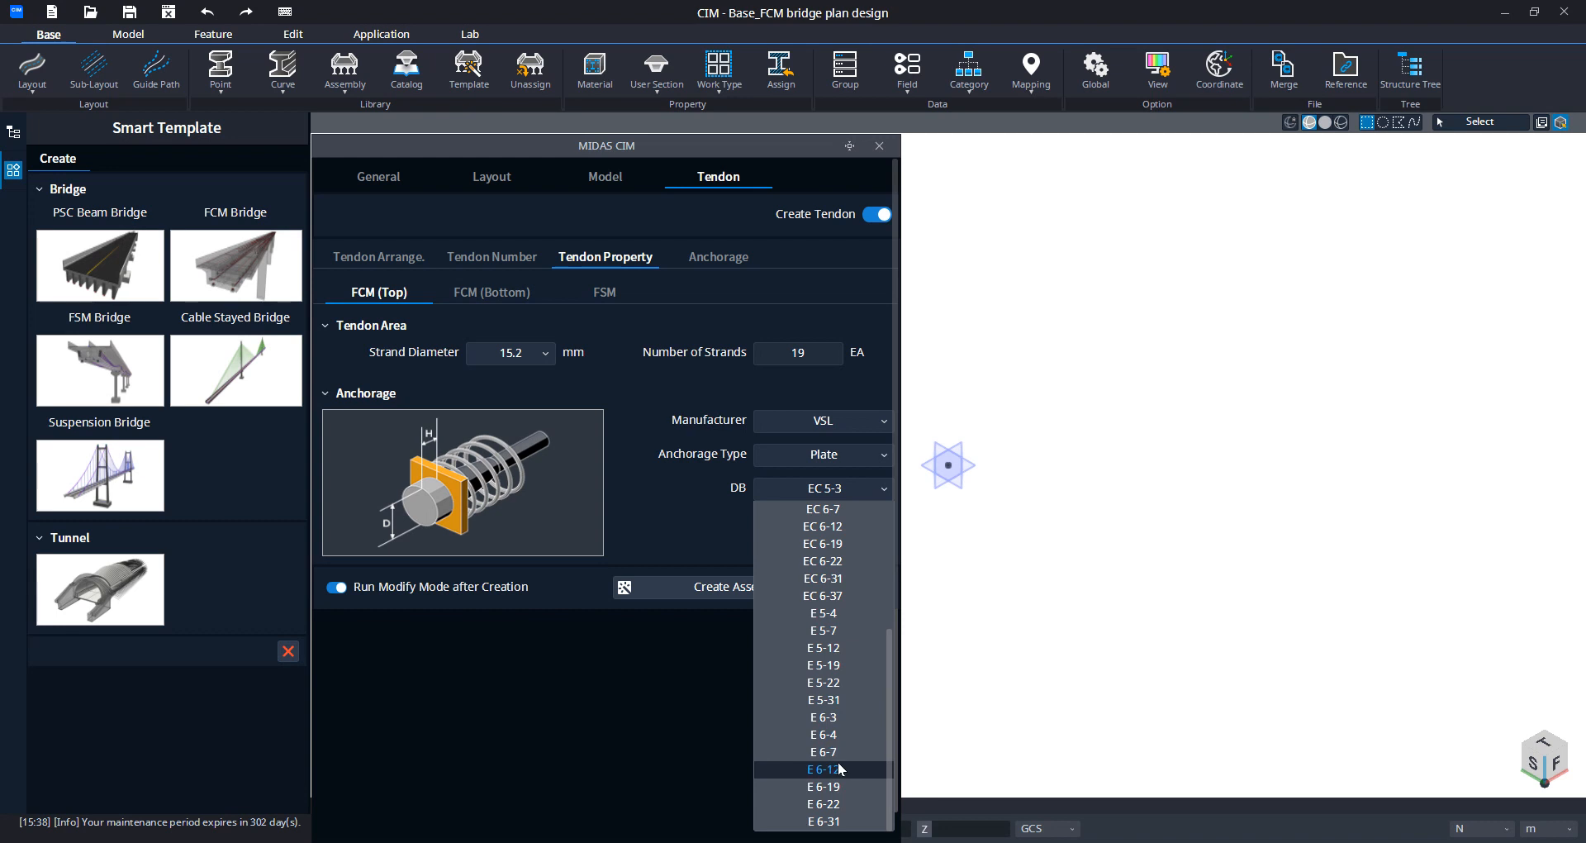
click(834, 788)
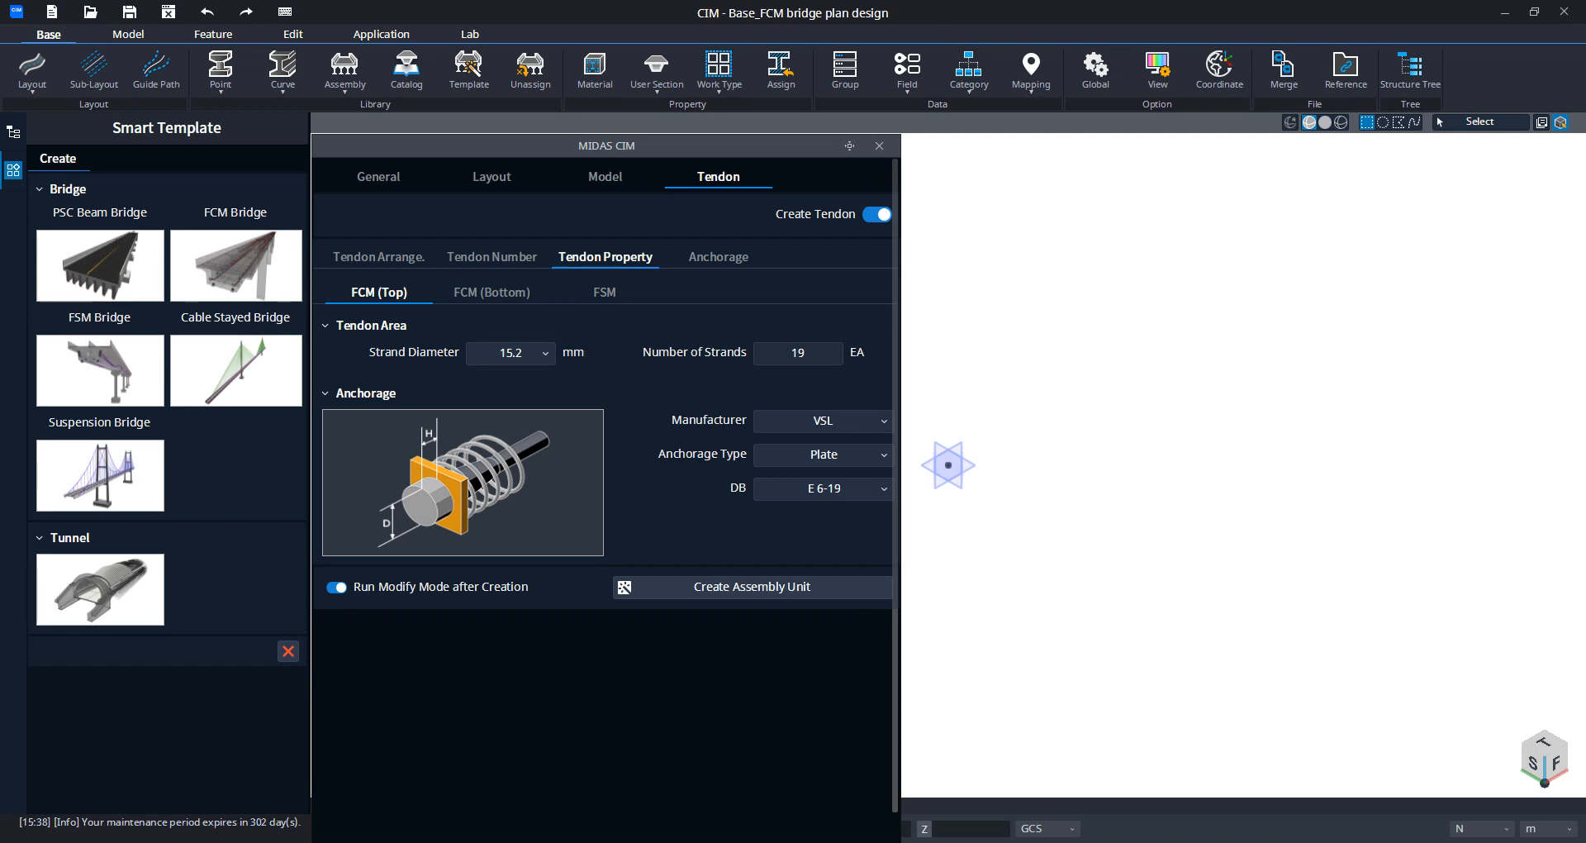
Step: Set the FCM (Bottom) tendon anchorage to manufacturer VSL, anchorage type Plate and DB E 6-19
click(501, 298)
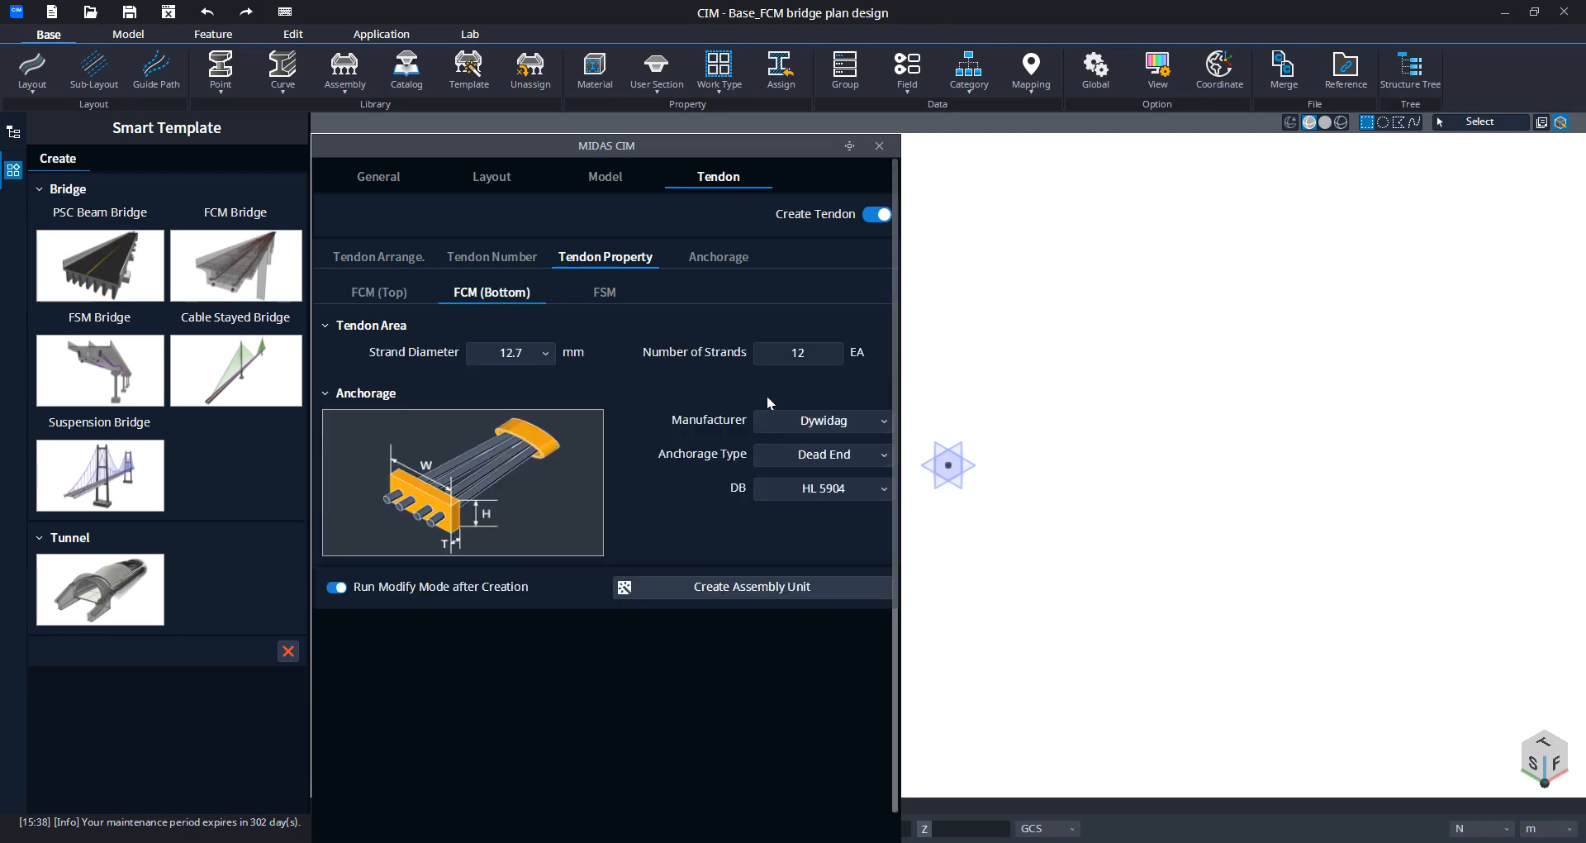
click(825, 418)
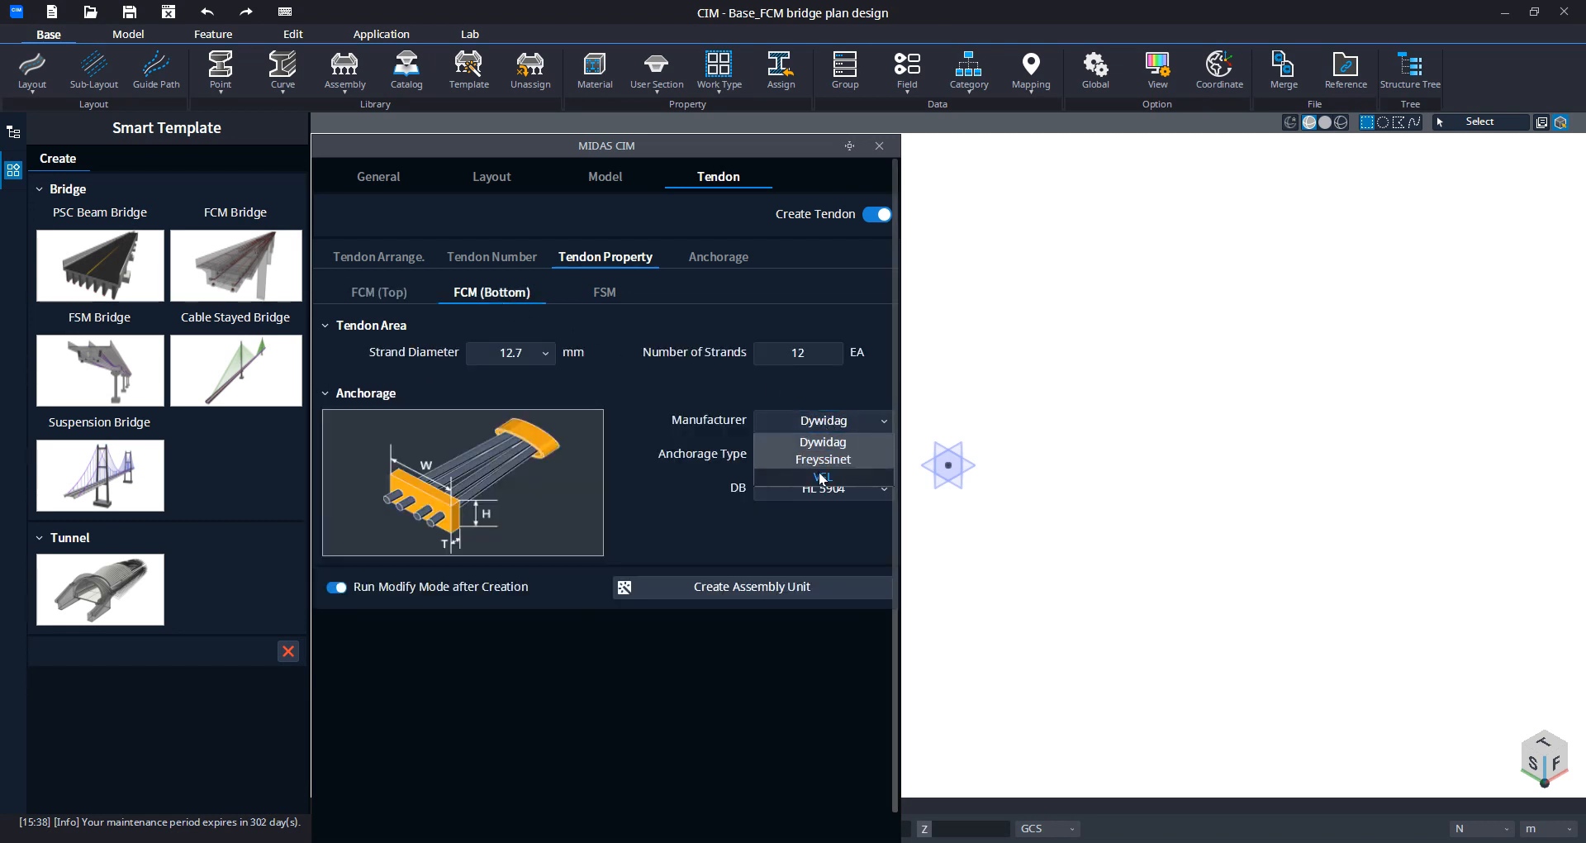
click(826, 477)
click(843, 454)
click(831, 498)
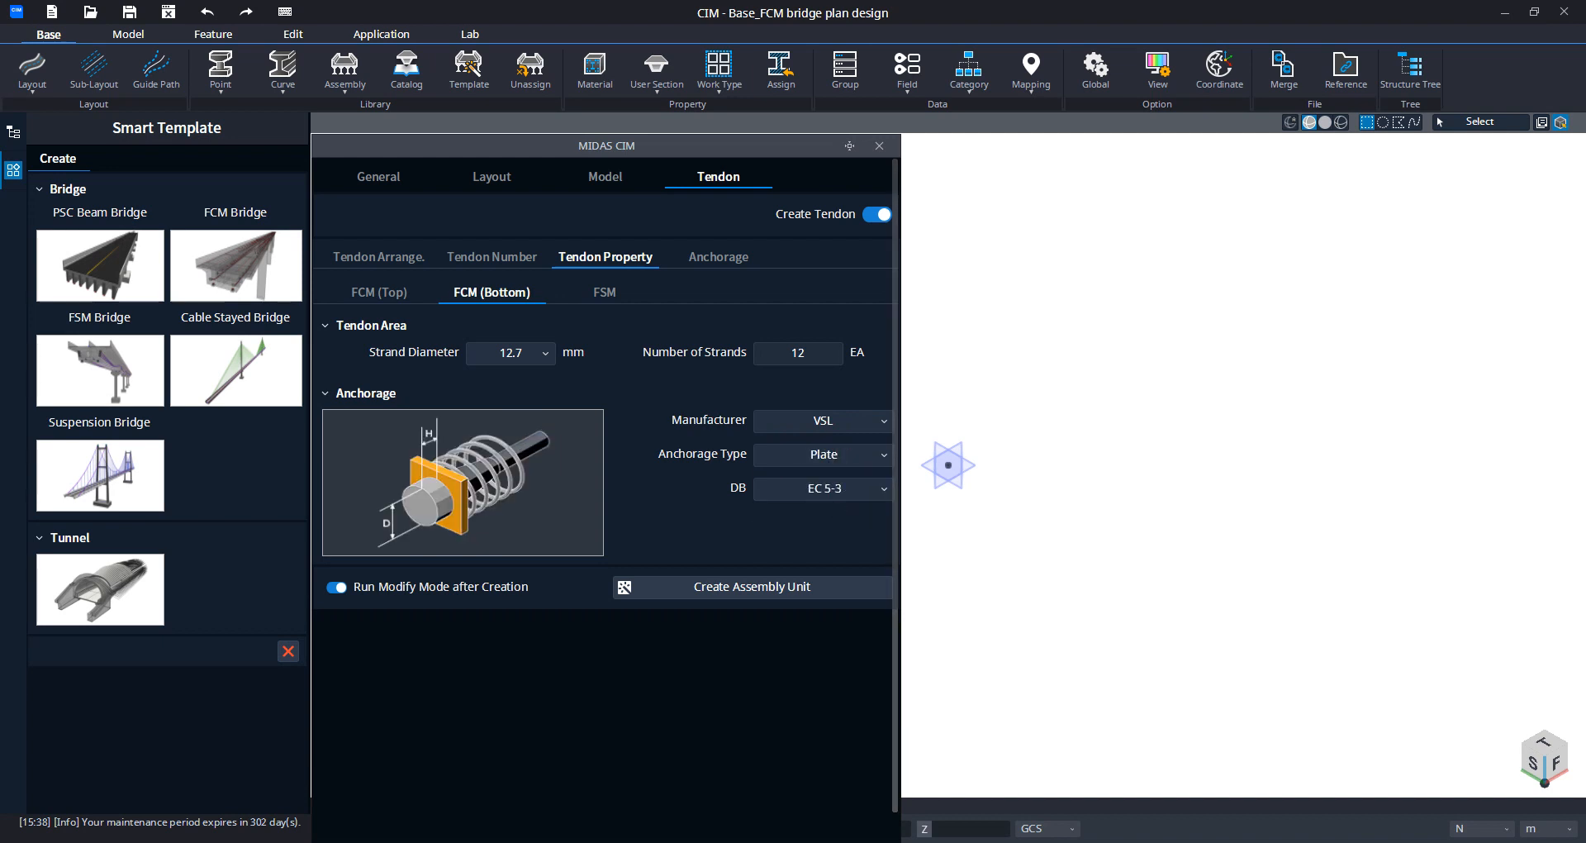
click(806, 489)
scroll(826, 612, down, 3)
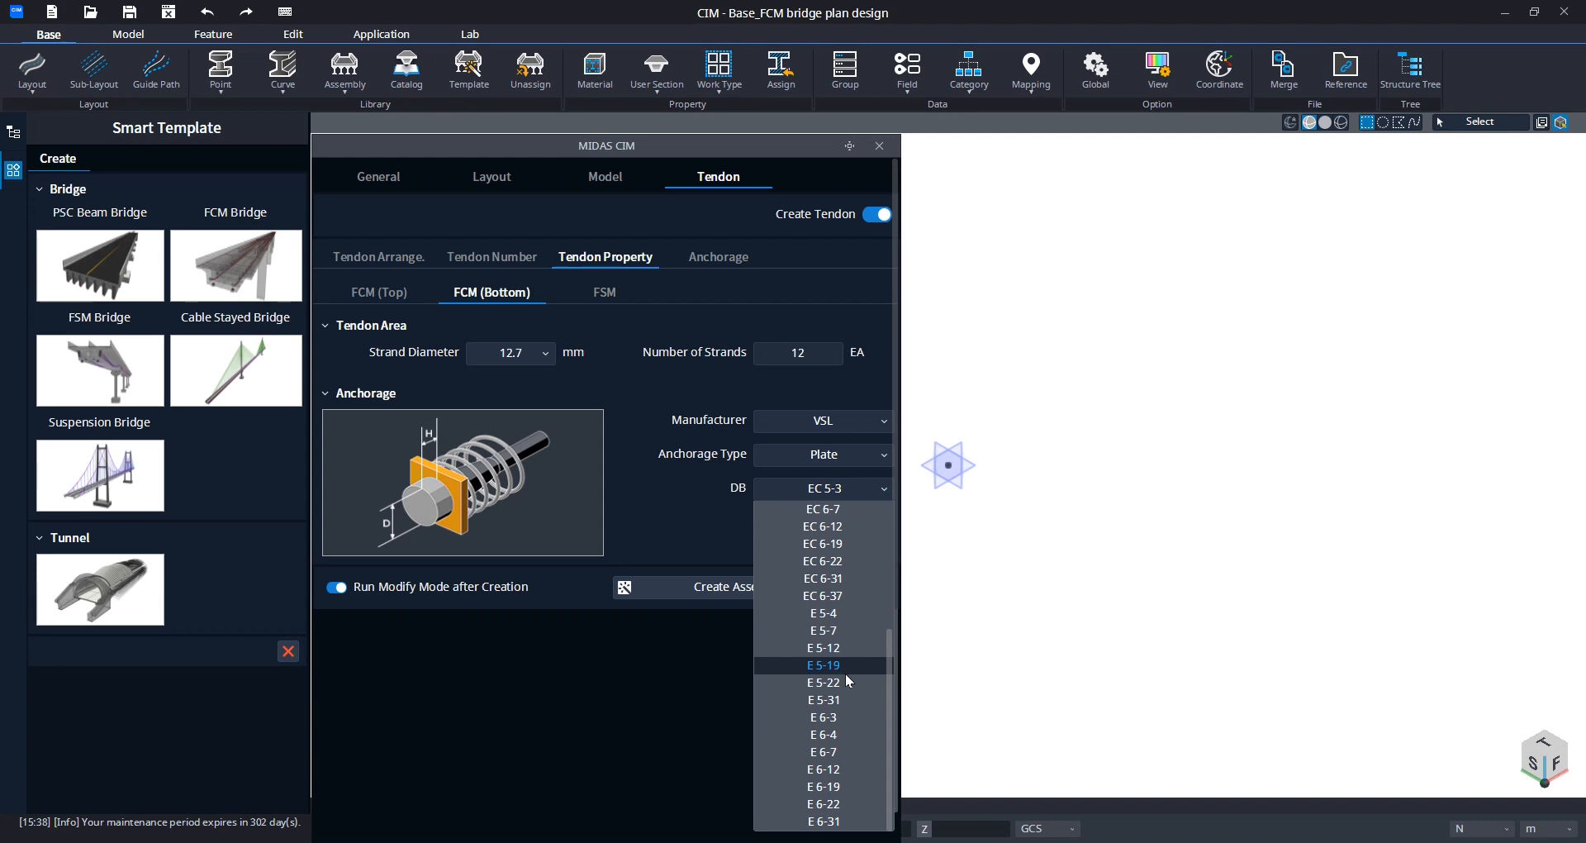
click(836, 781)
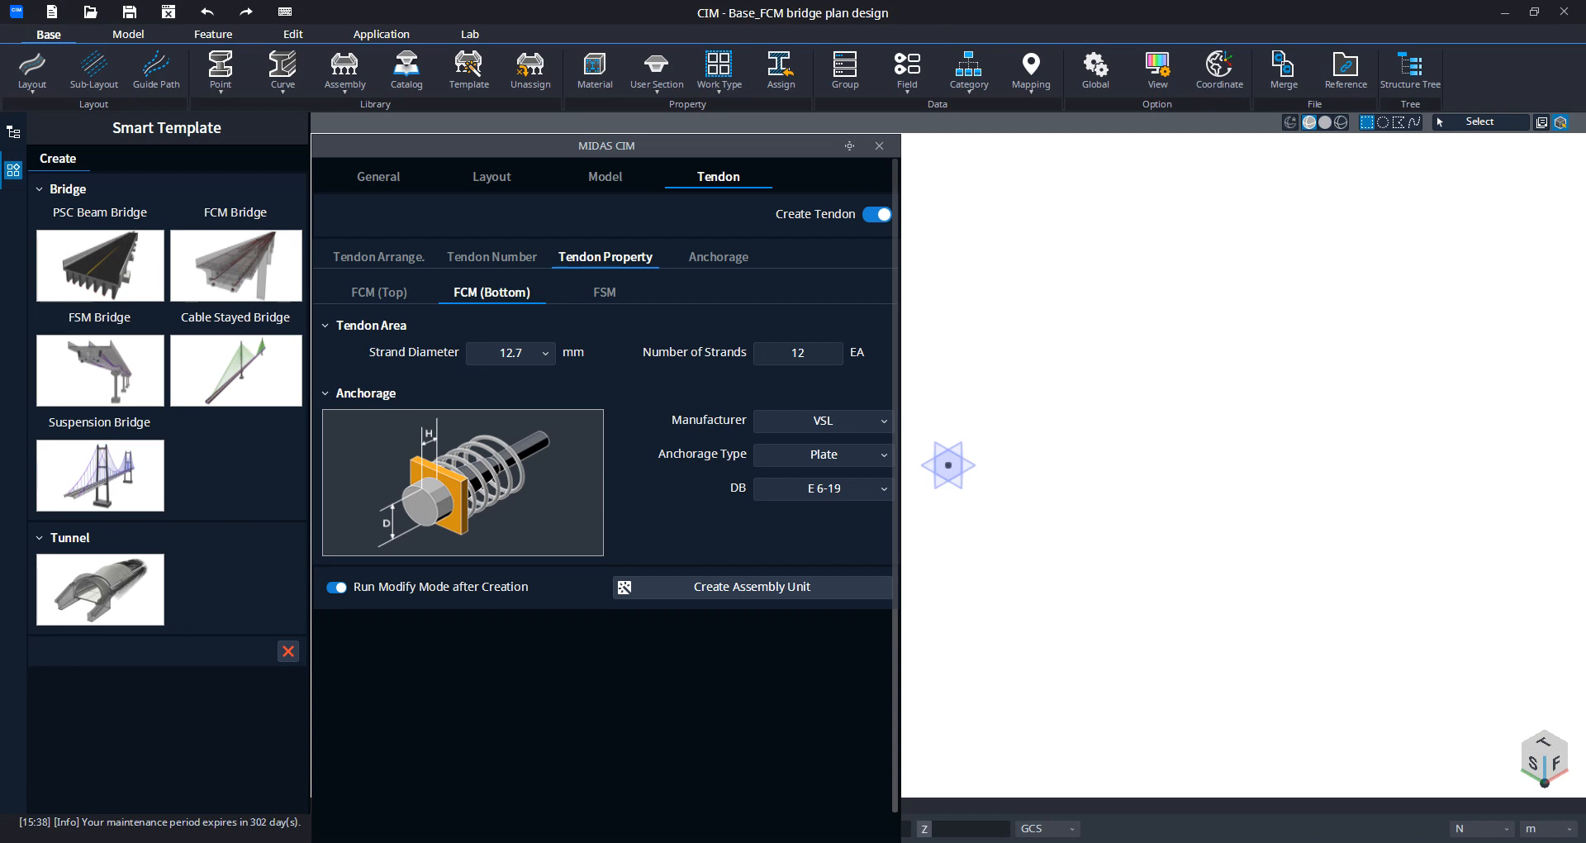
Step: Set the FSM tendon anchorage to manufacturer VSL, anchorage type Plate and DB E 6-19
click(592, 296)
click(855, 420)
click(846, 473)
click(853, 456)
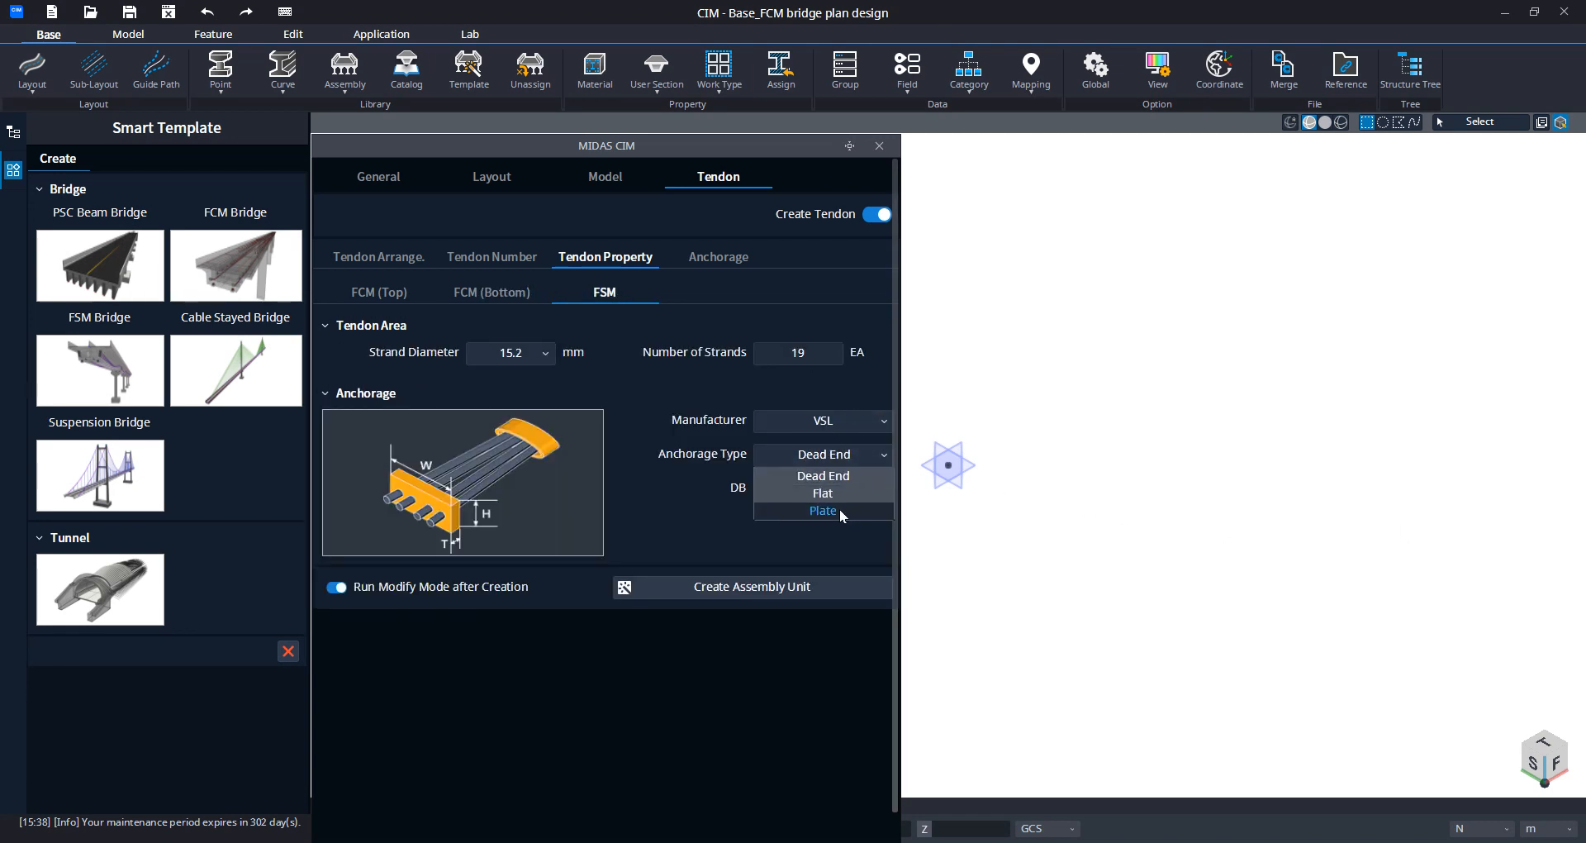
click(839, 509)
click(841, 494)
scroll(846, 639, down, 3)
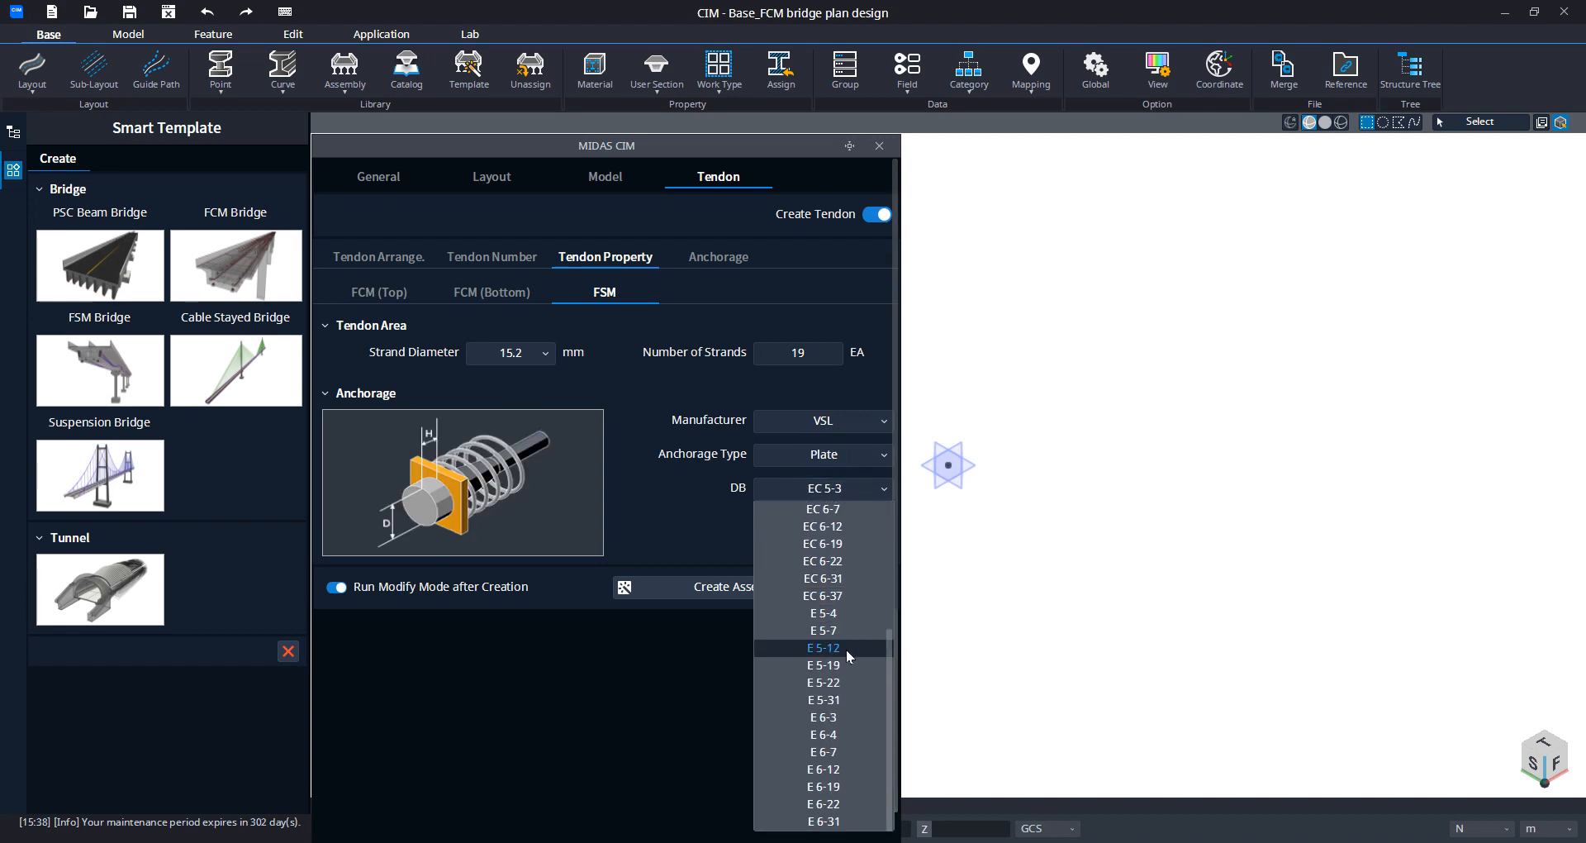
click(835, 784)
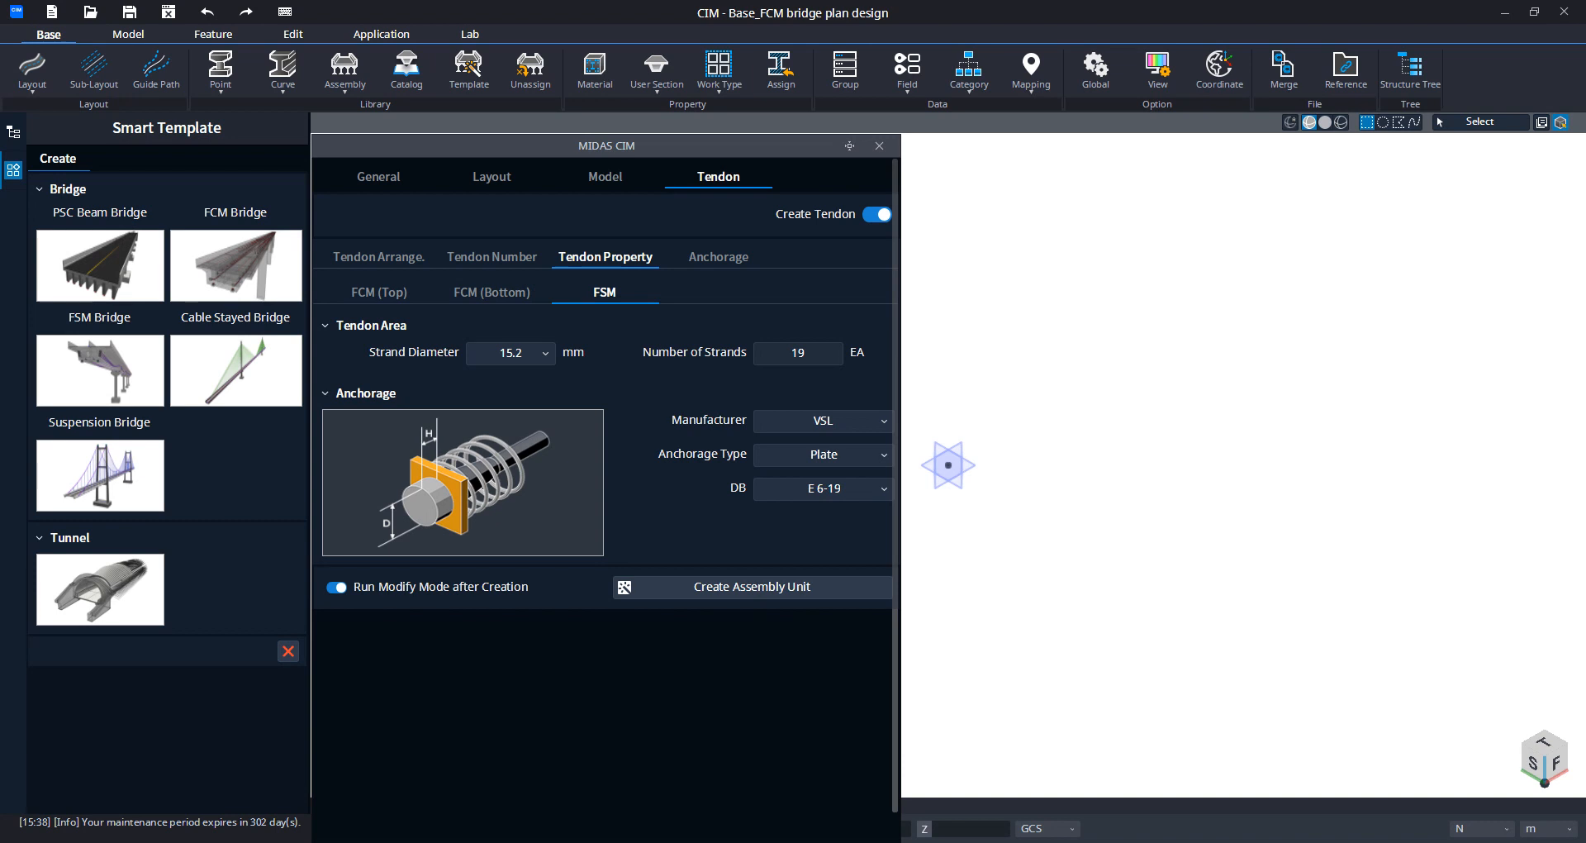
Step: Check the tendon anchorage numbers and positions, and create the FCM bridge assembly unit
click(708, 258)
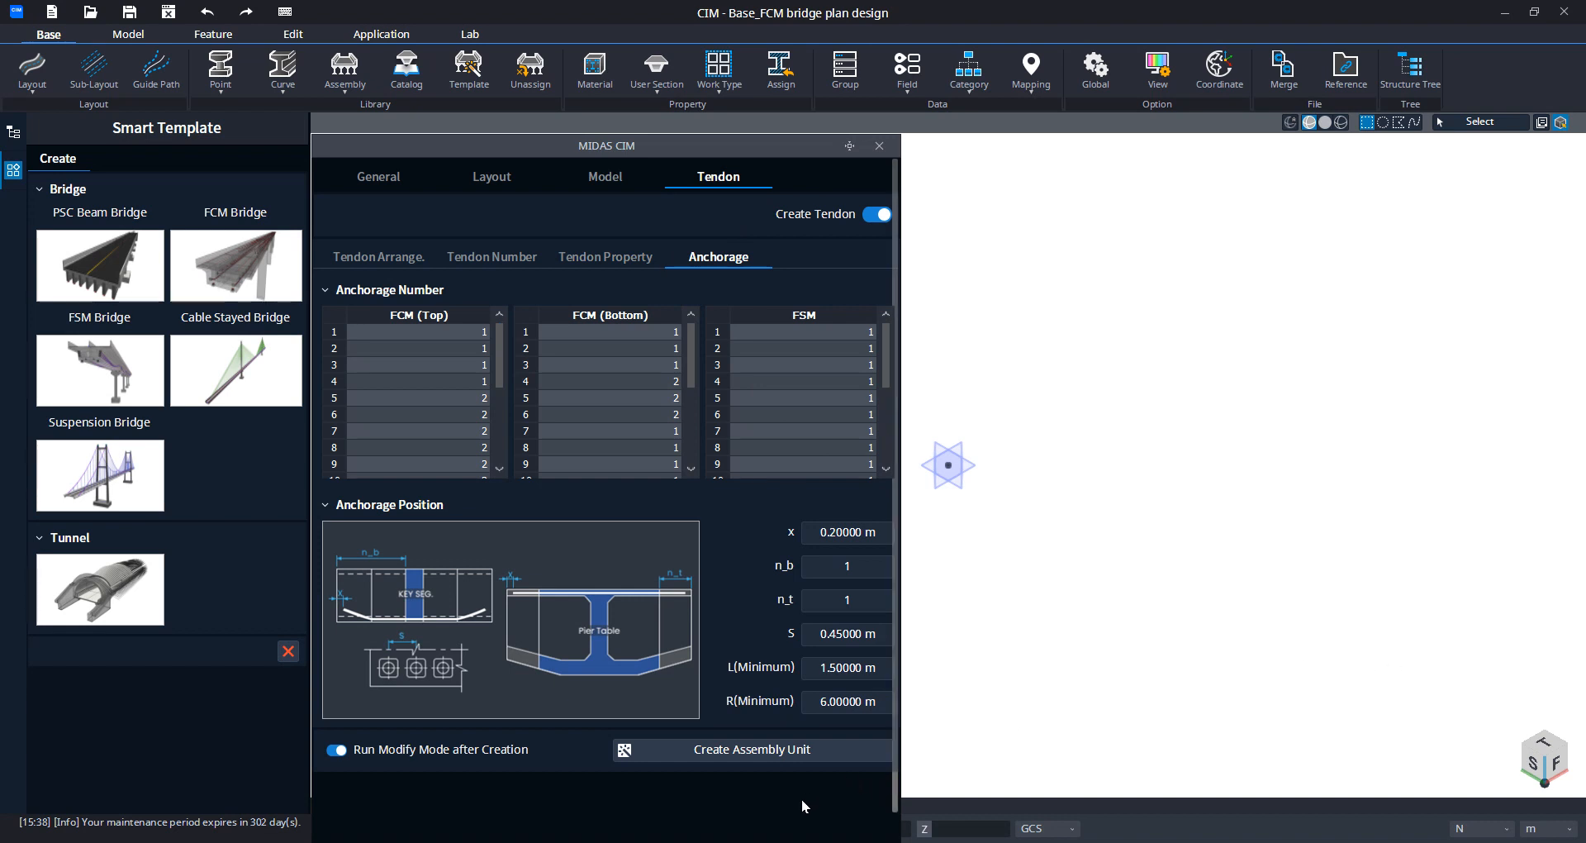
click(750, 750)
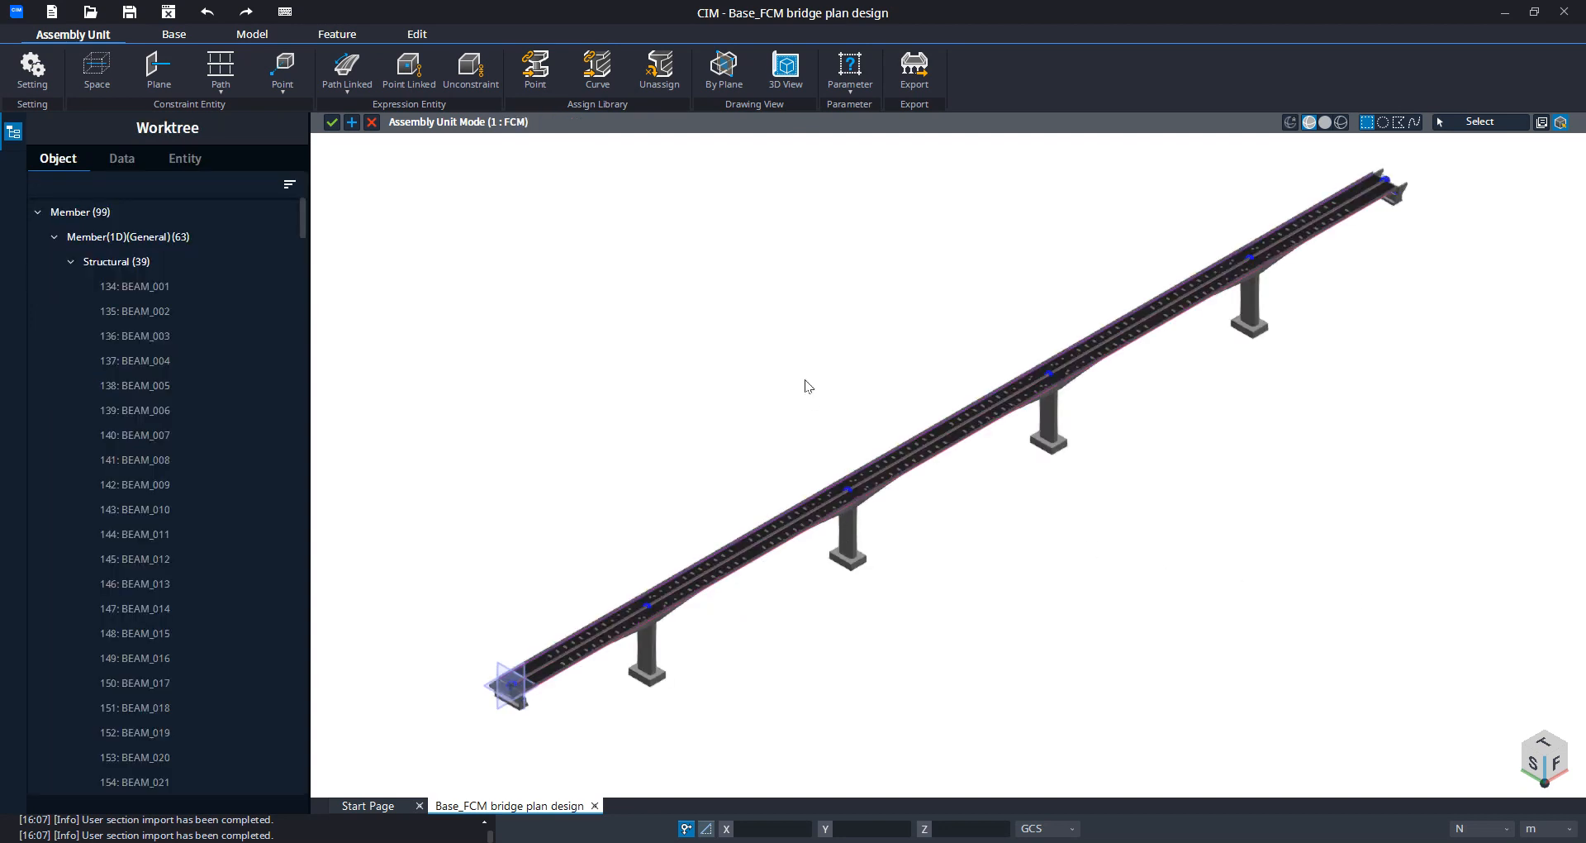
middle_drag(803, 398, 763, 393)
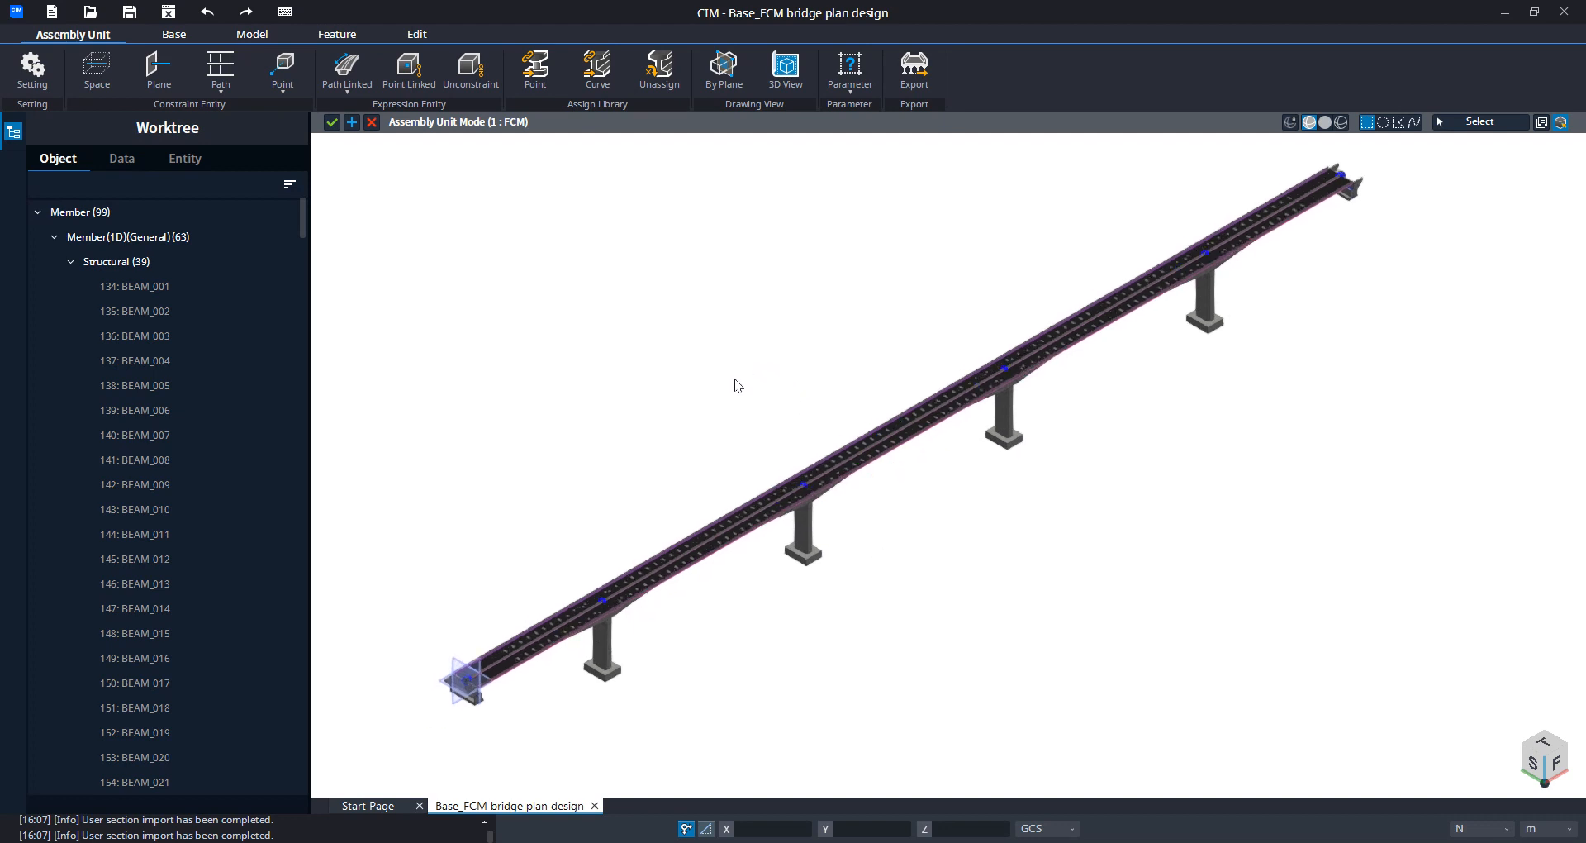
middle_drag(743, 372, 807, 375)
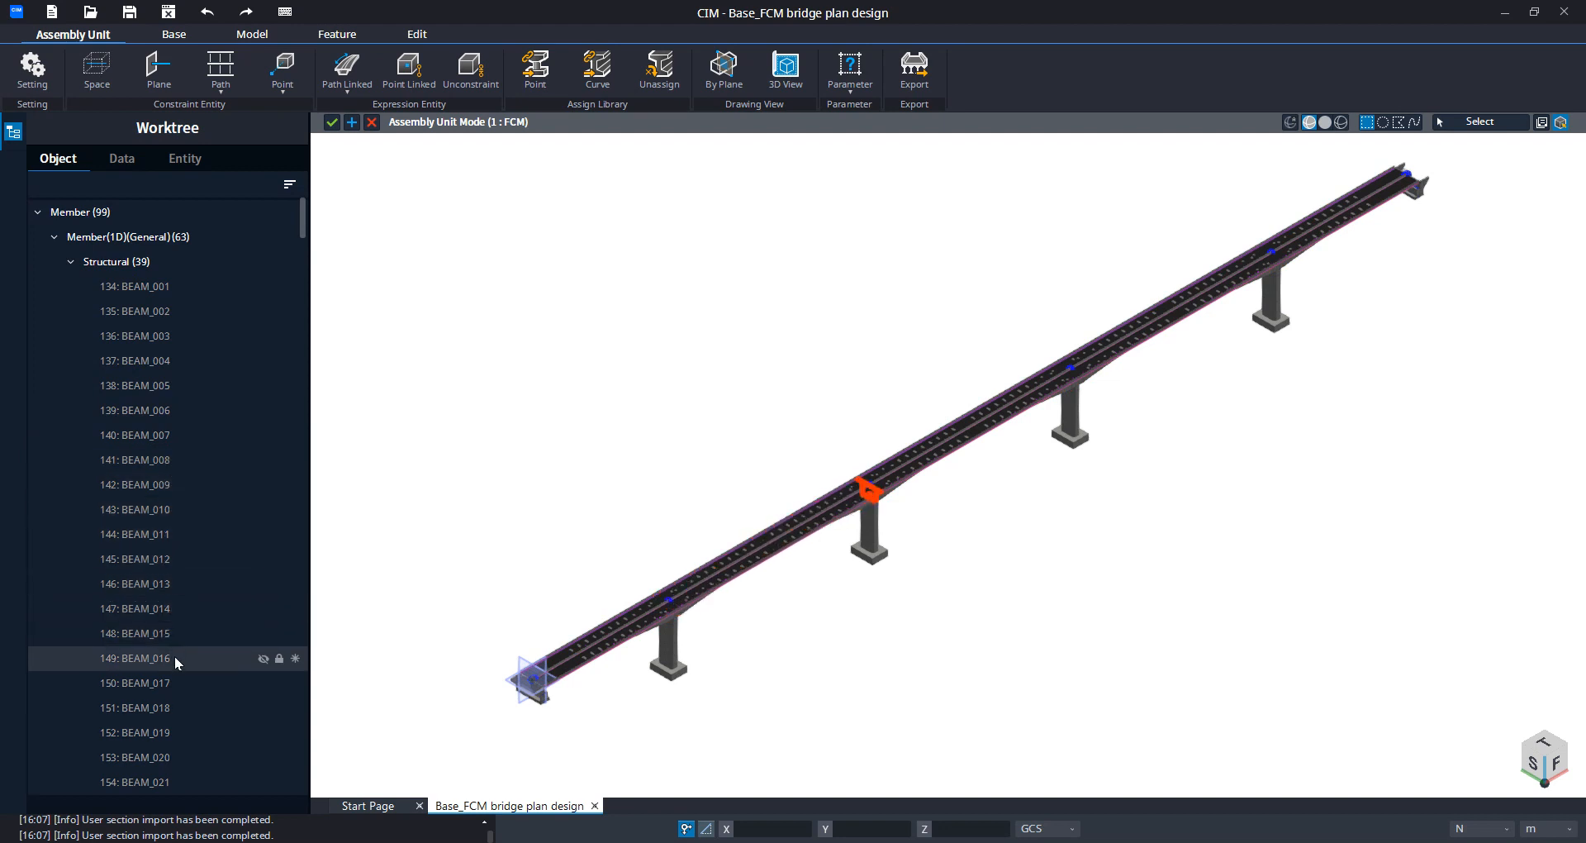
Step: Review the assembly unit's data and constraint entities in the Worktree and accept the assembly unit
click(122, 158)
click(185, 158)
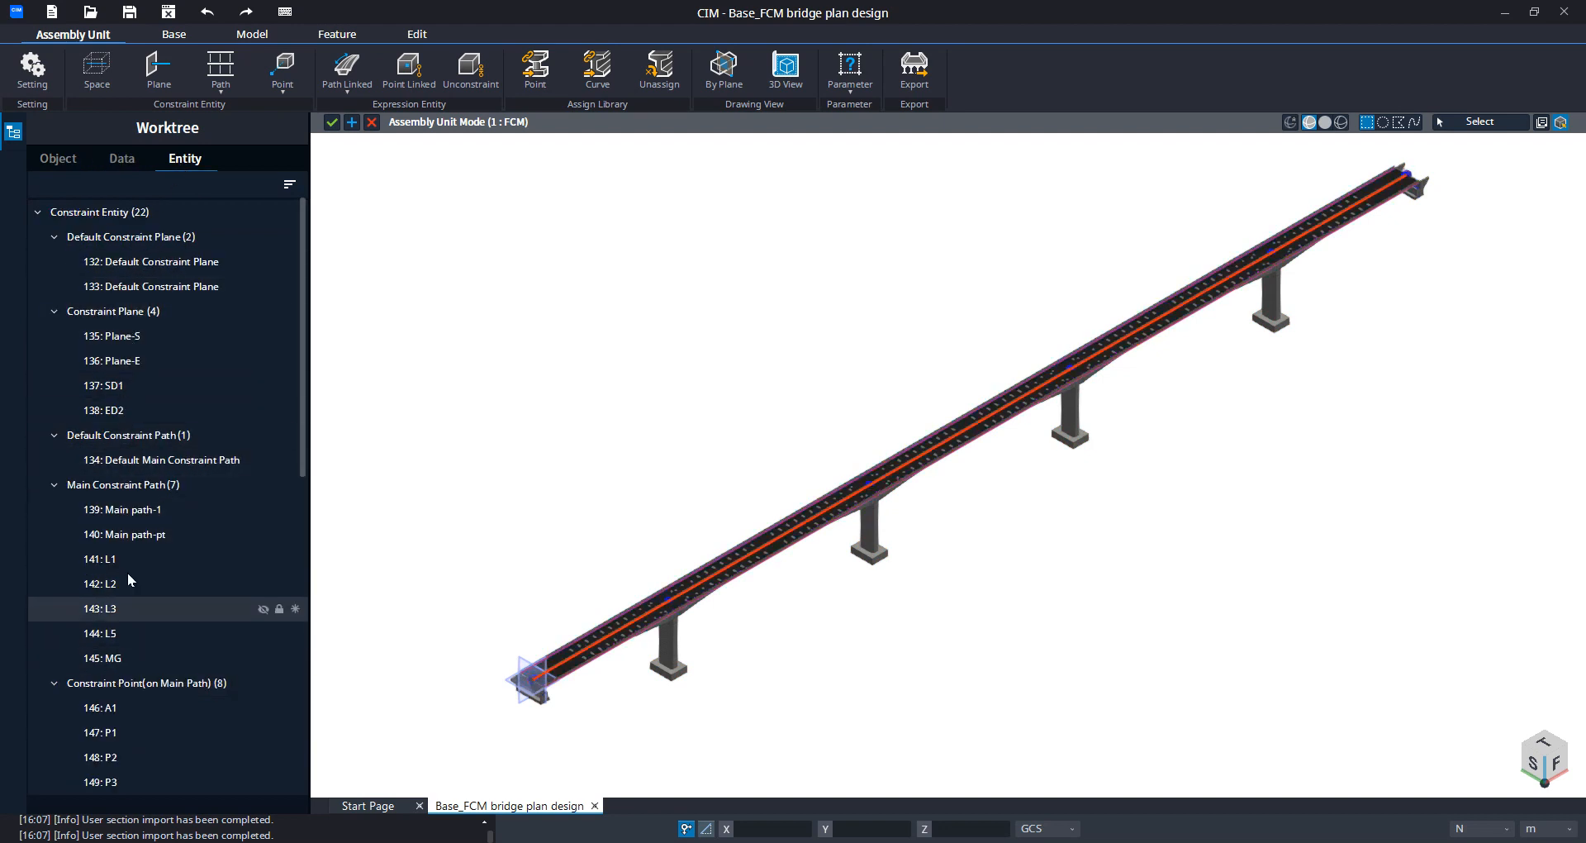
scroll(116, 562, down, 5)
scroll(132, 496, up, 5)
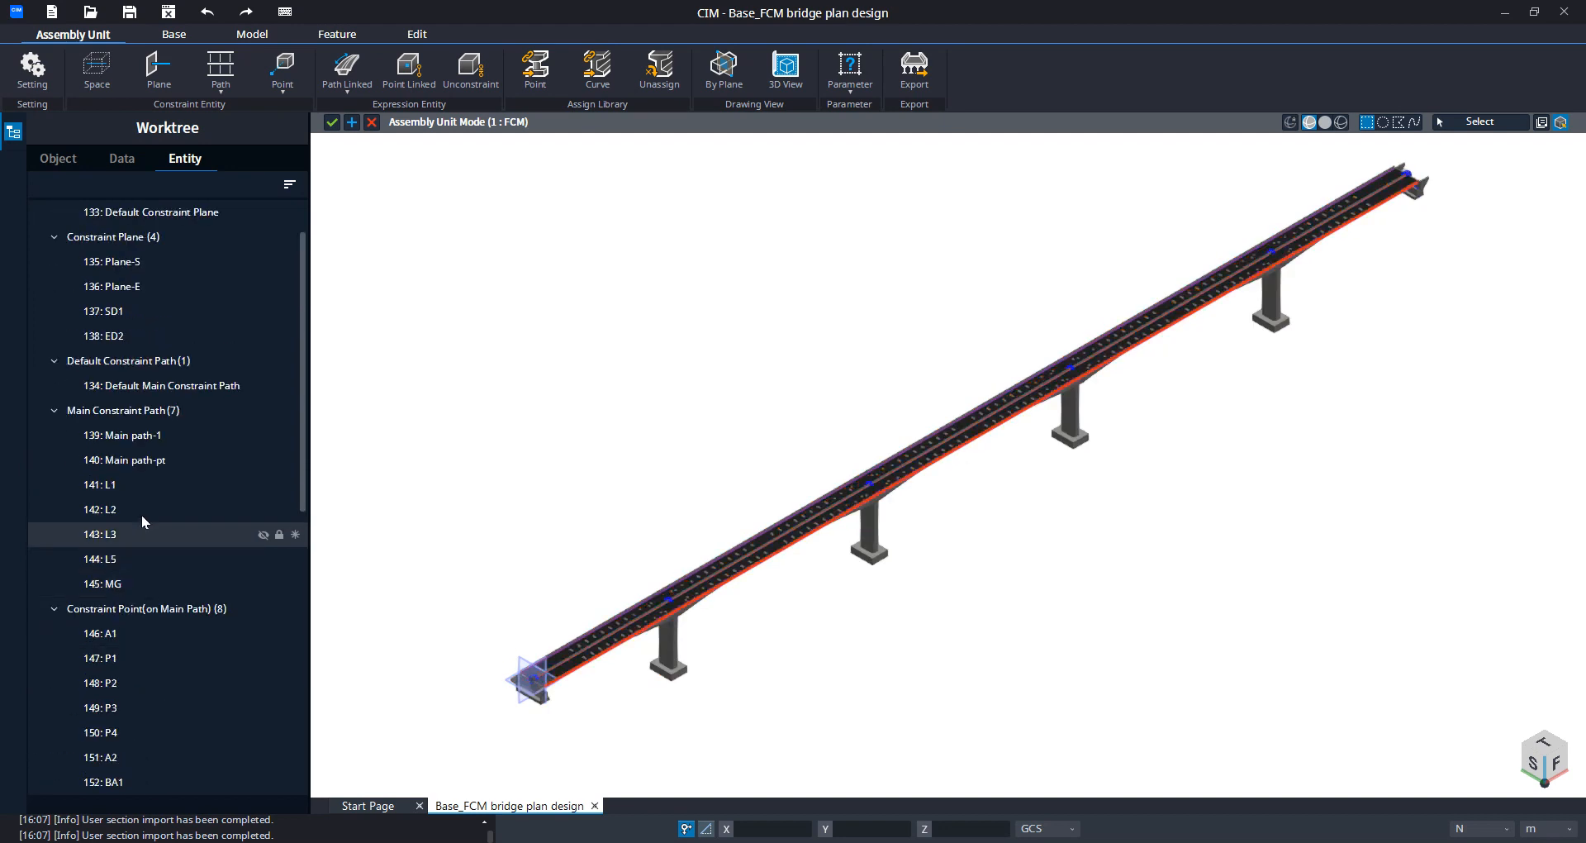
click(132, 160)
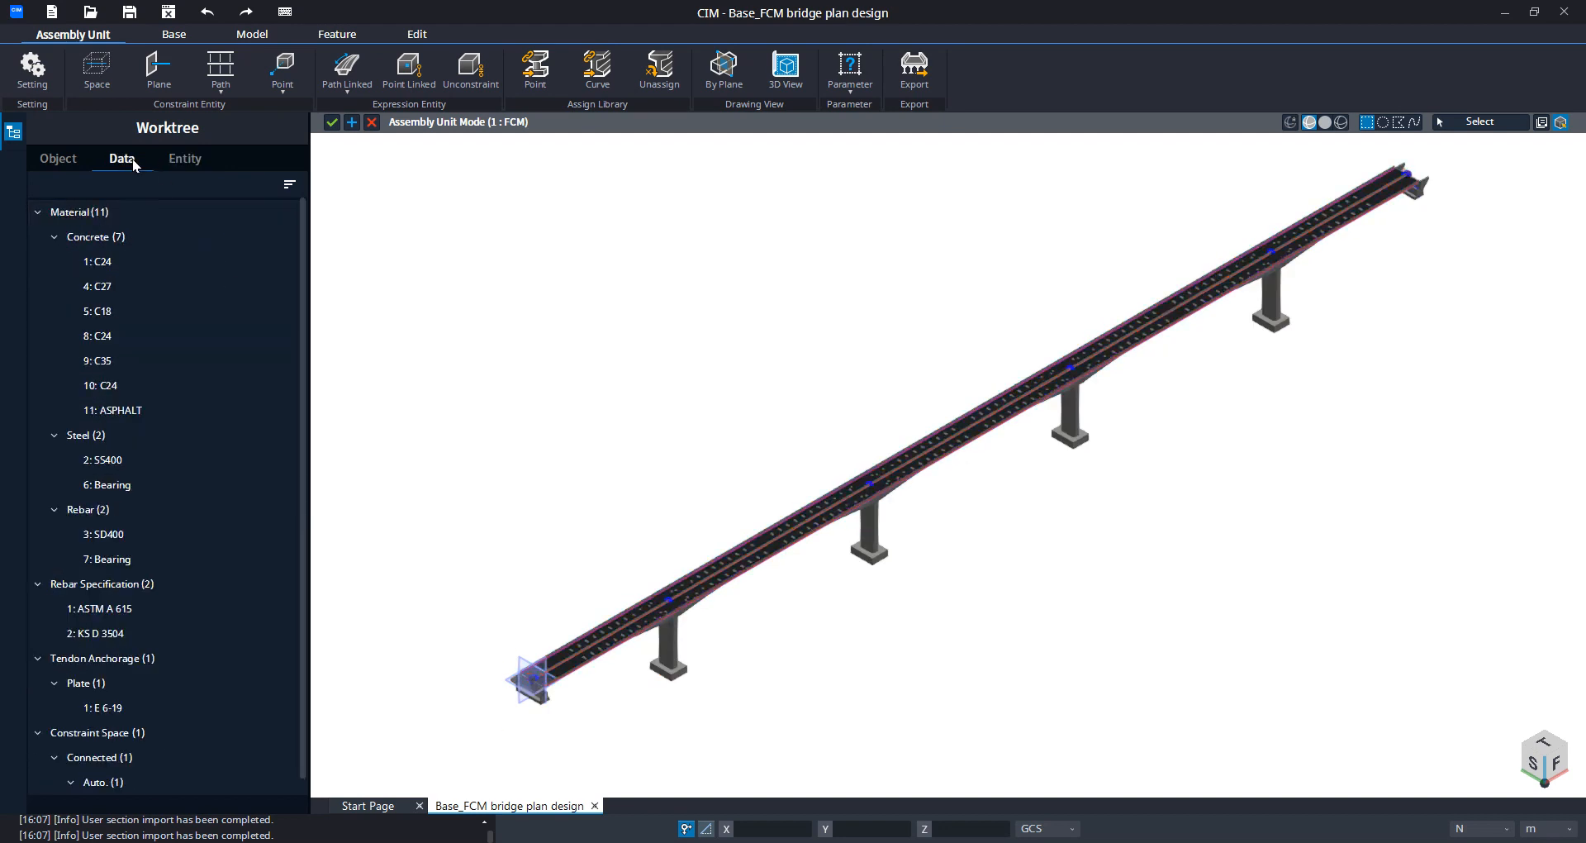
click(333, 124)
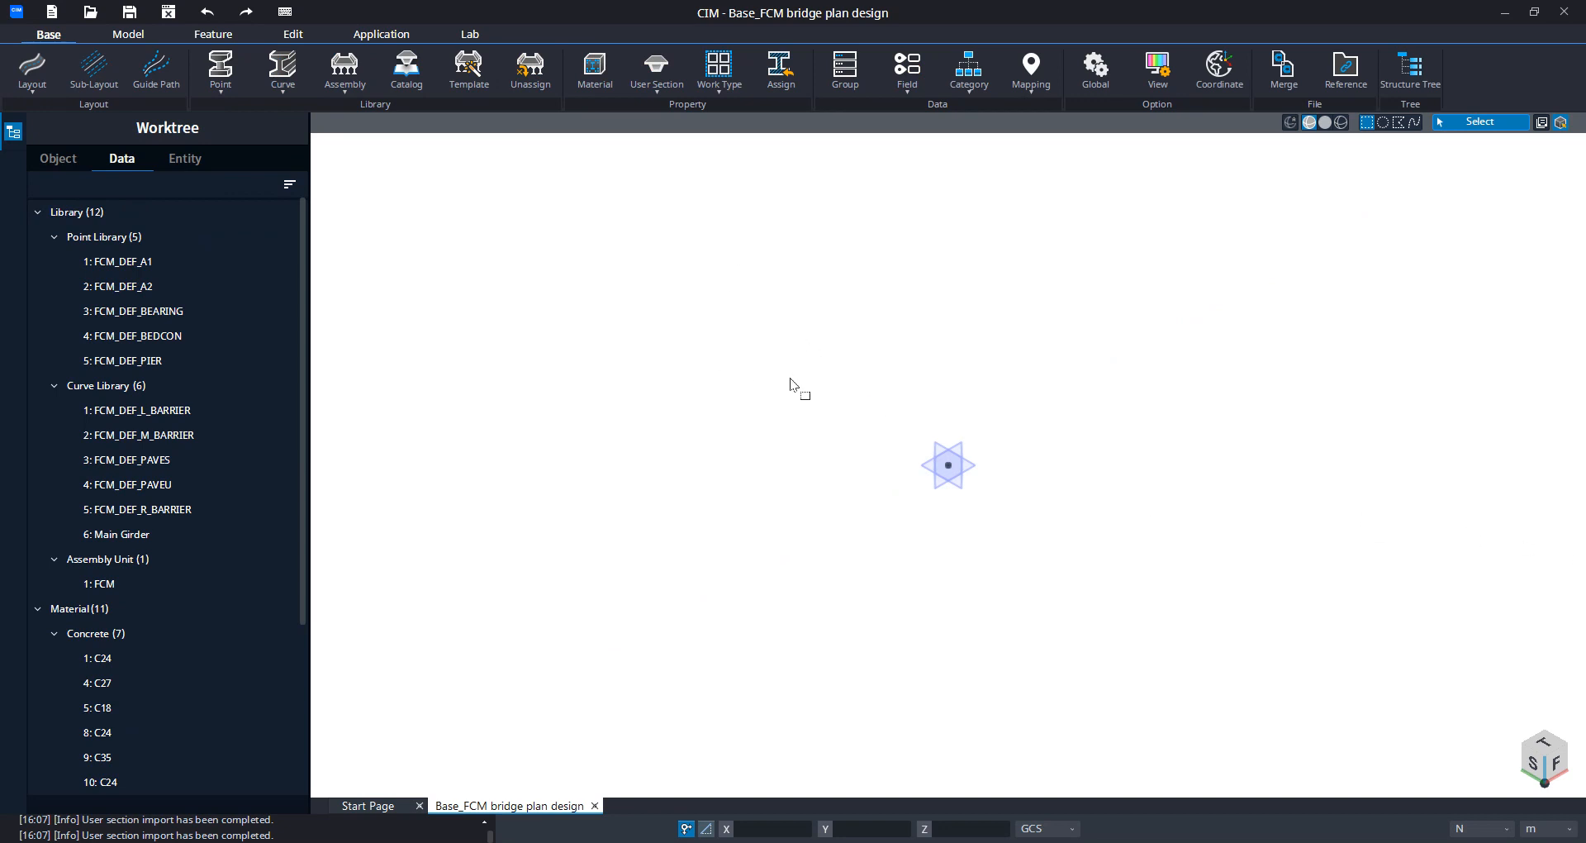
Step: Start a new layout and name it FCM Bridge Layout
click(38, 92)
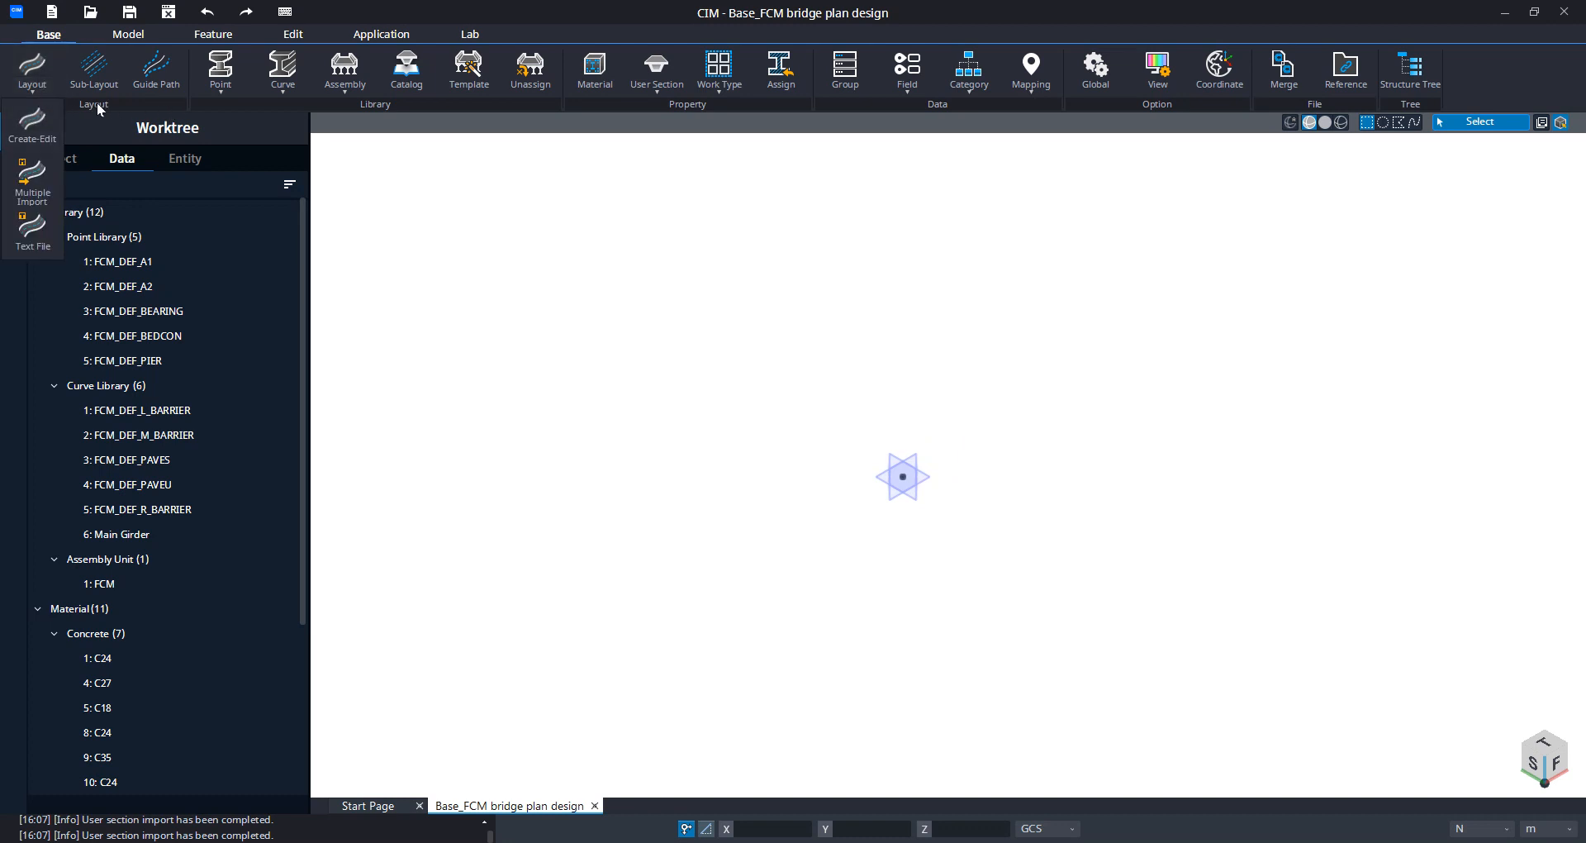
click(37, 129)
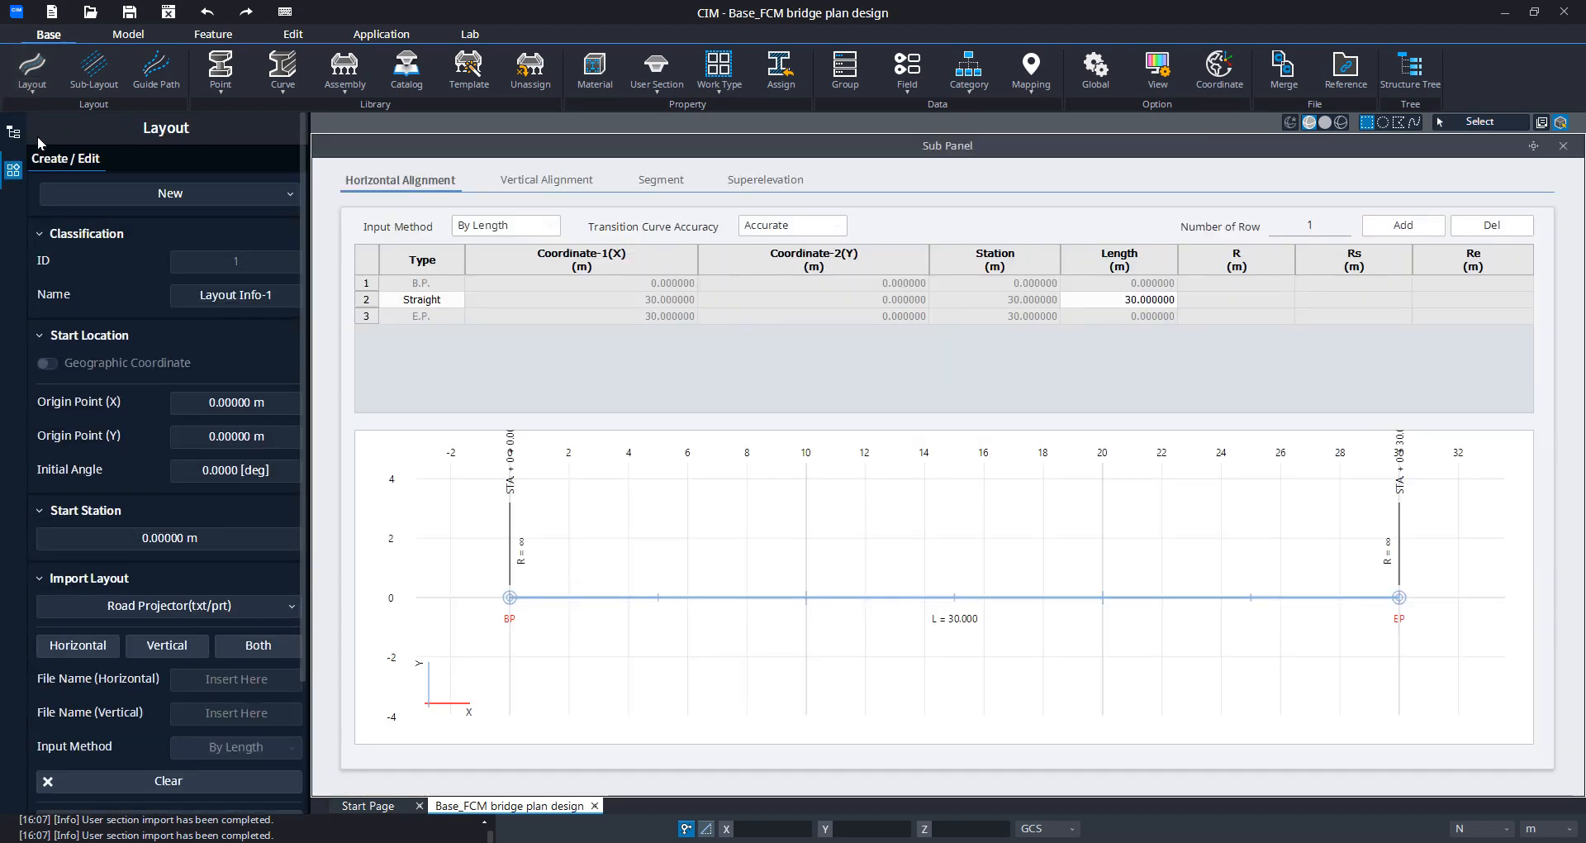
click(208, 194)
click(145, 238)
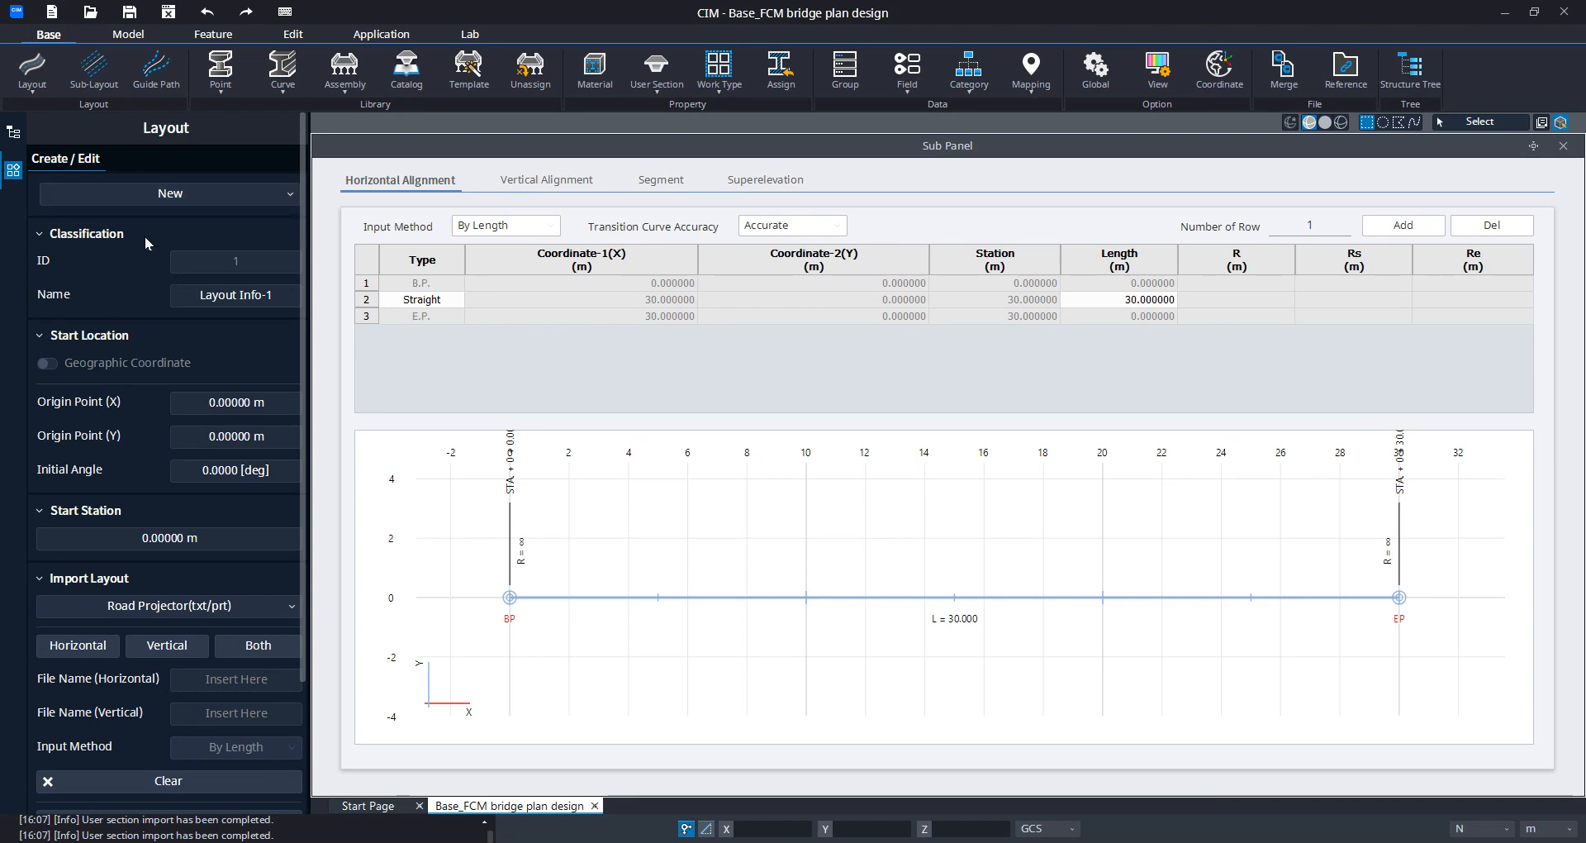
drag(277, 298, 185, 299)
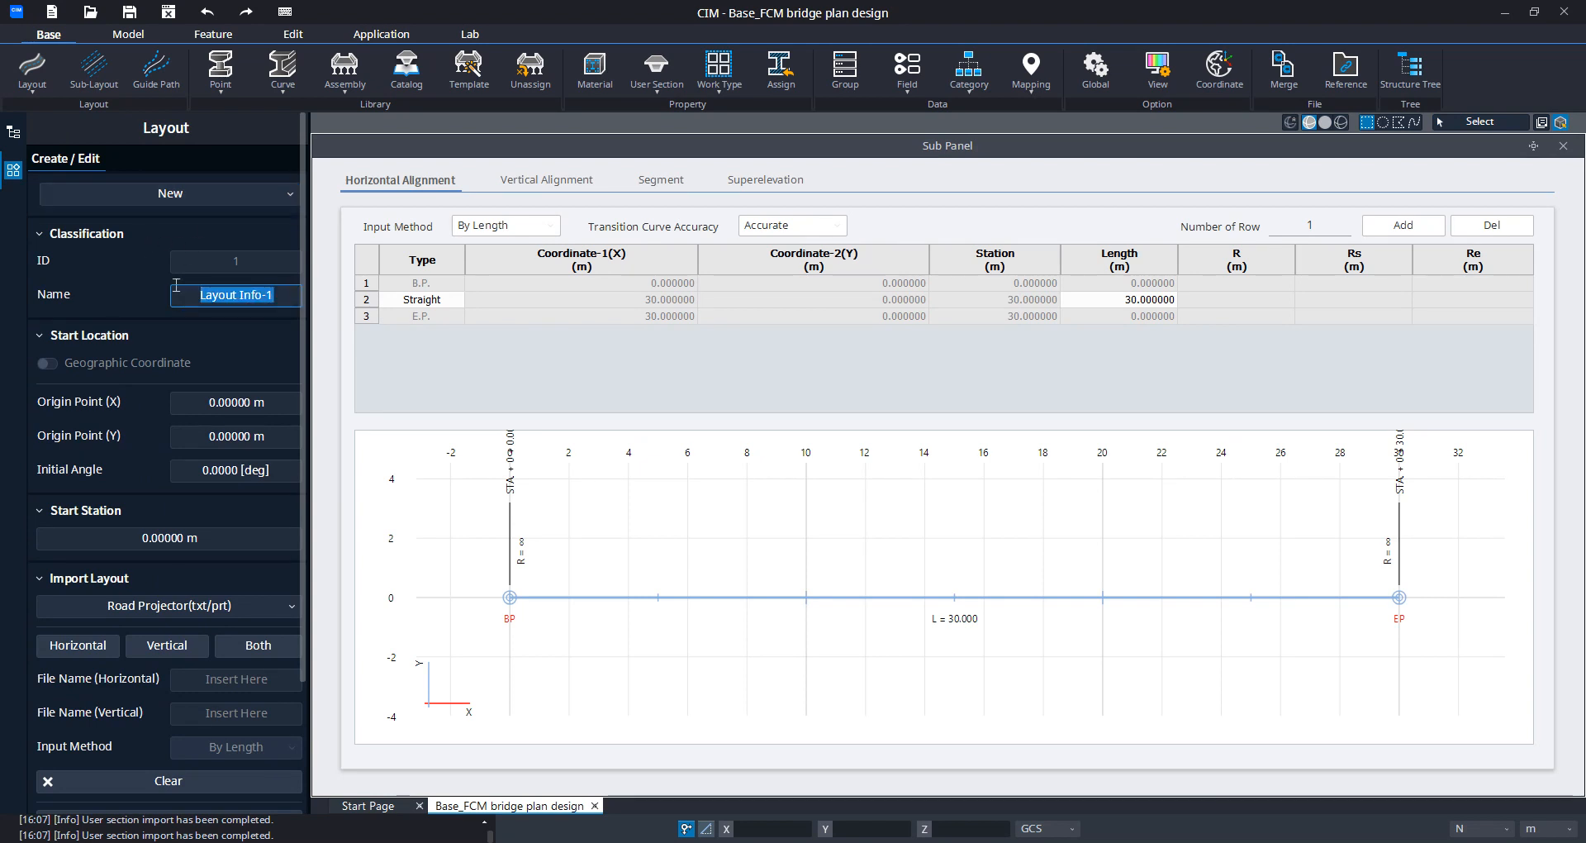
text(FCM)
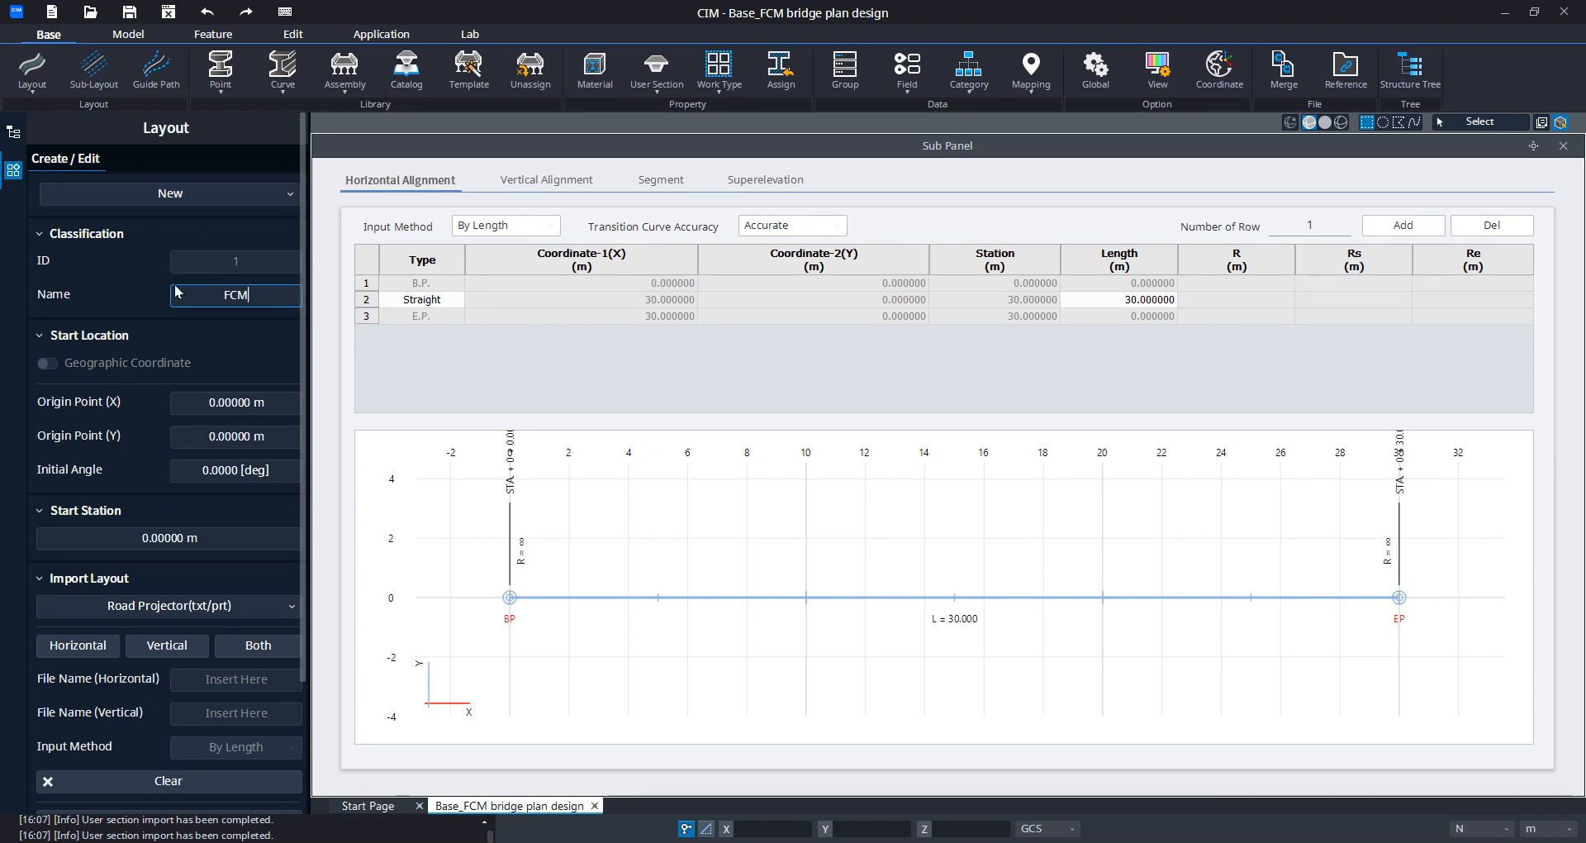
text( Bridge Layout)
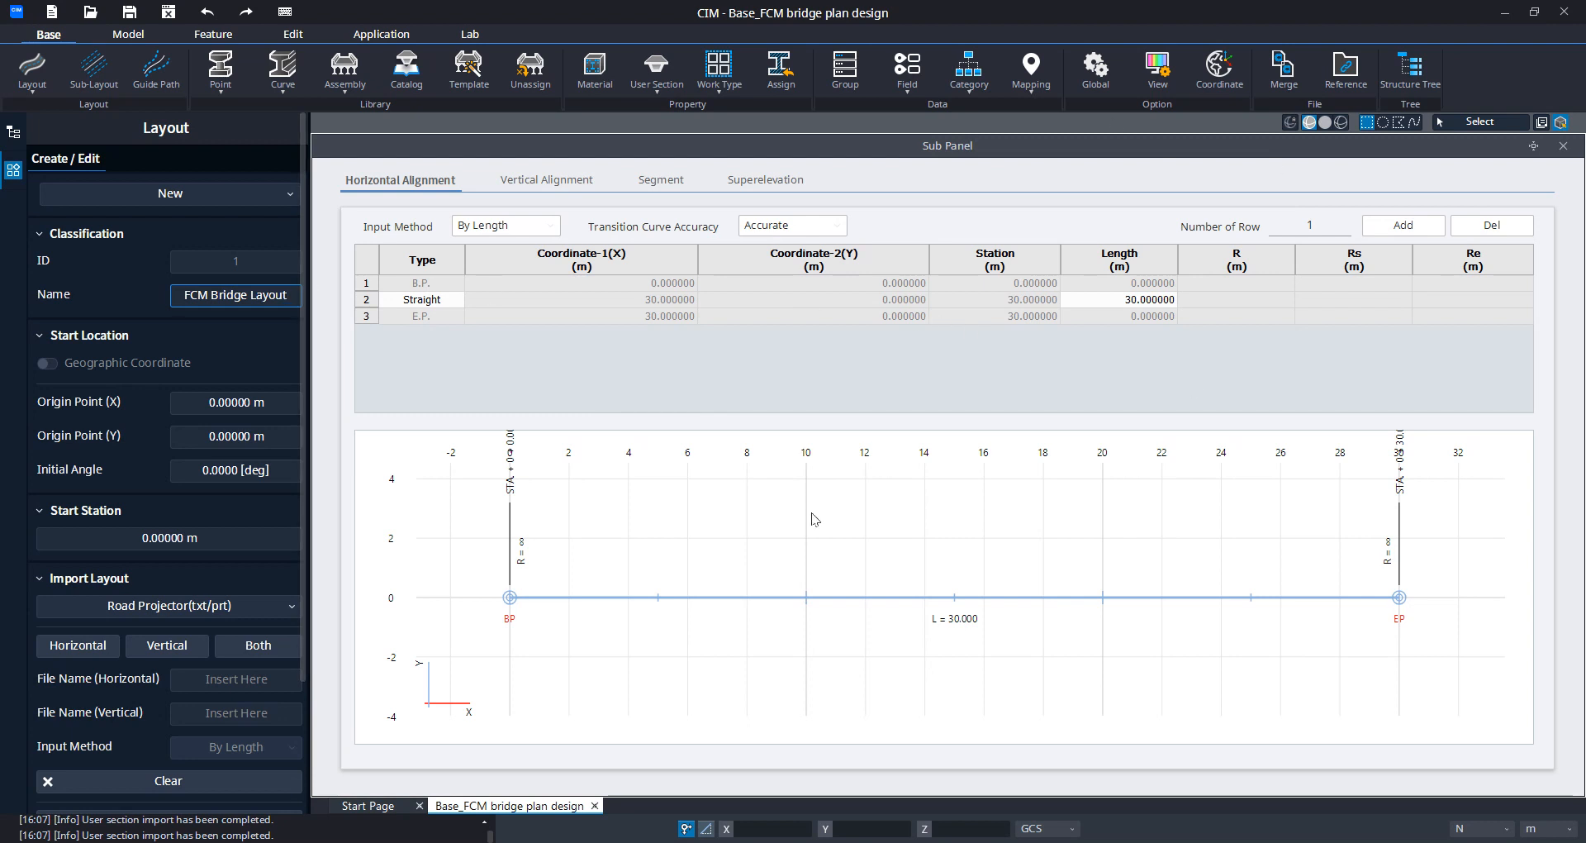
key(Return)
Step: Add four rows before the existing straight segment in the layout's horizontal alignment table
click(394, 299)
click(366, 299)
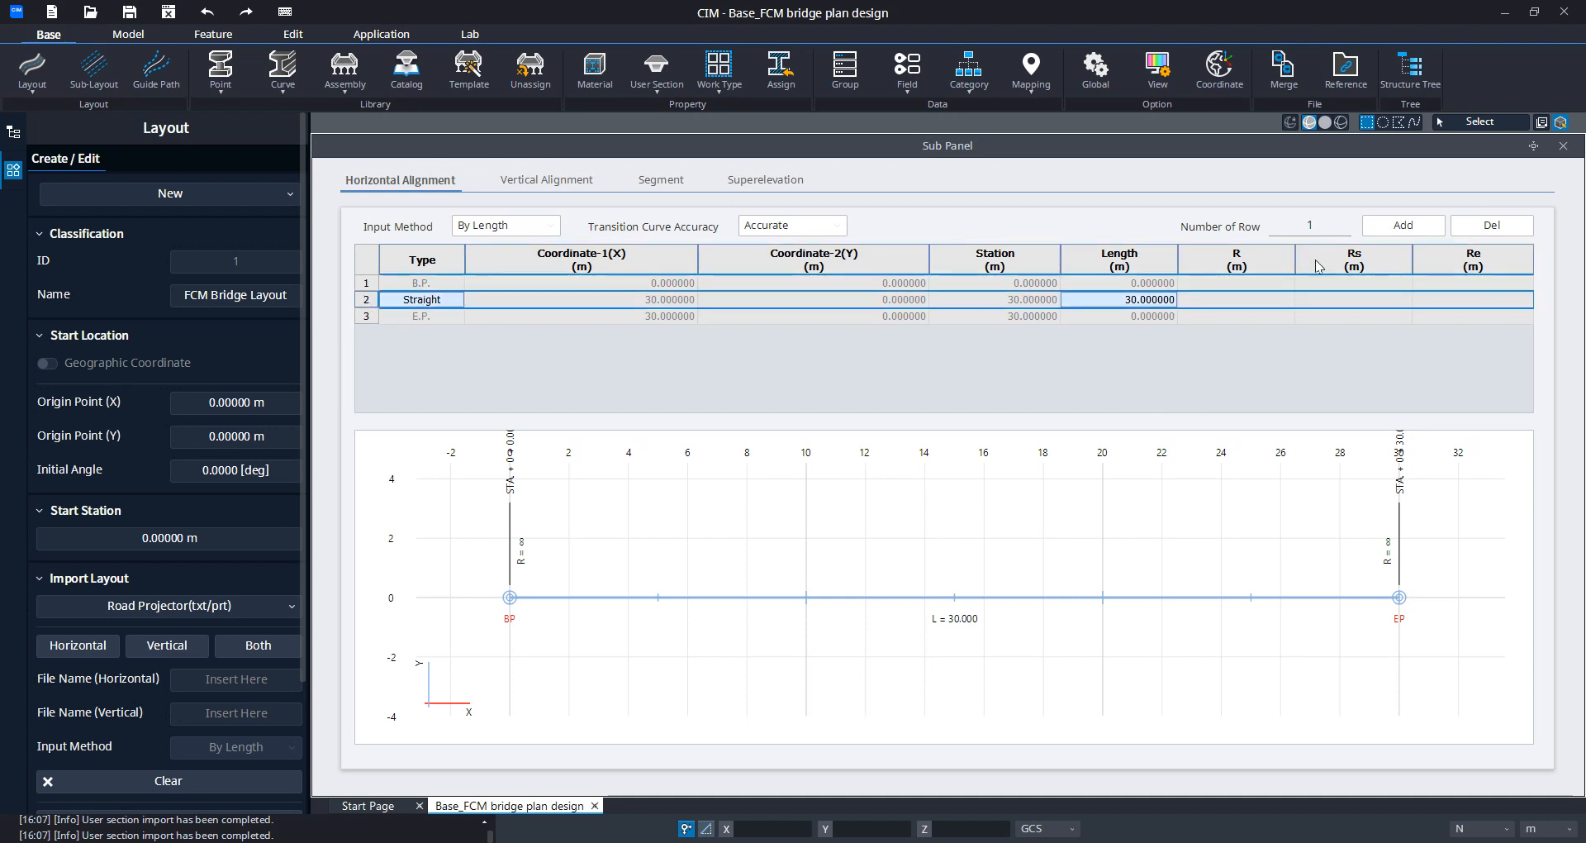
click(1421, 233)
click(1421, 232)
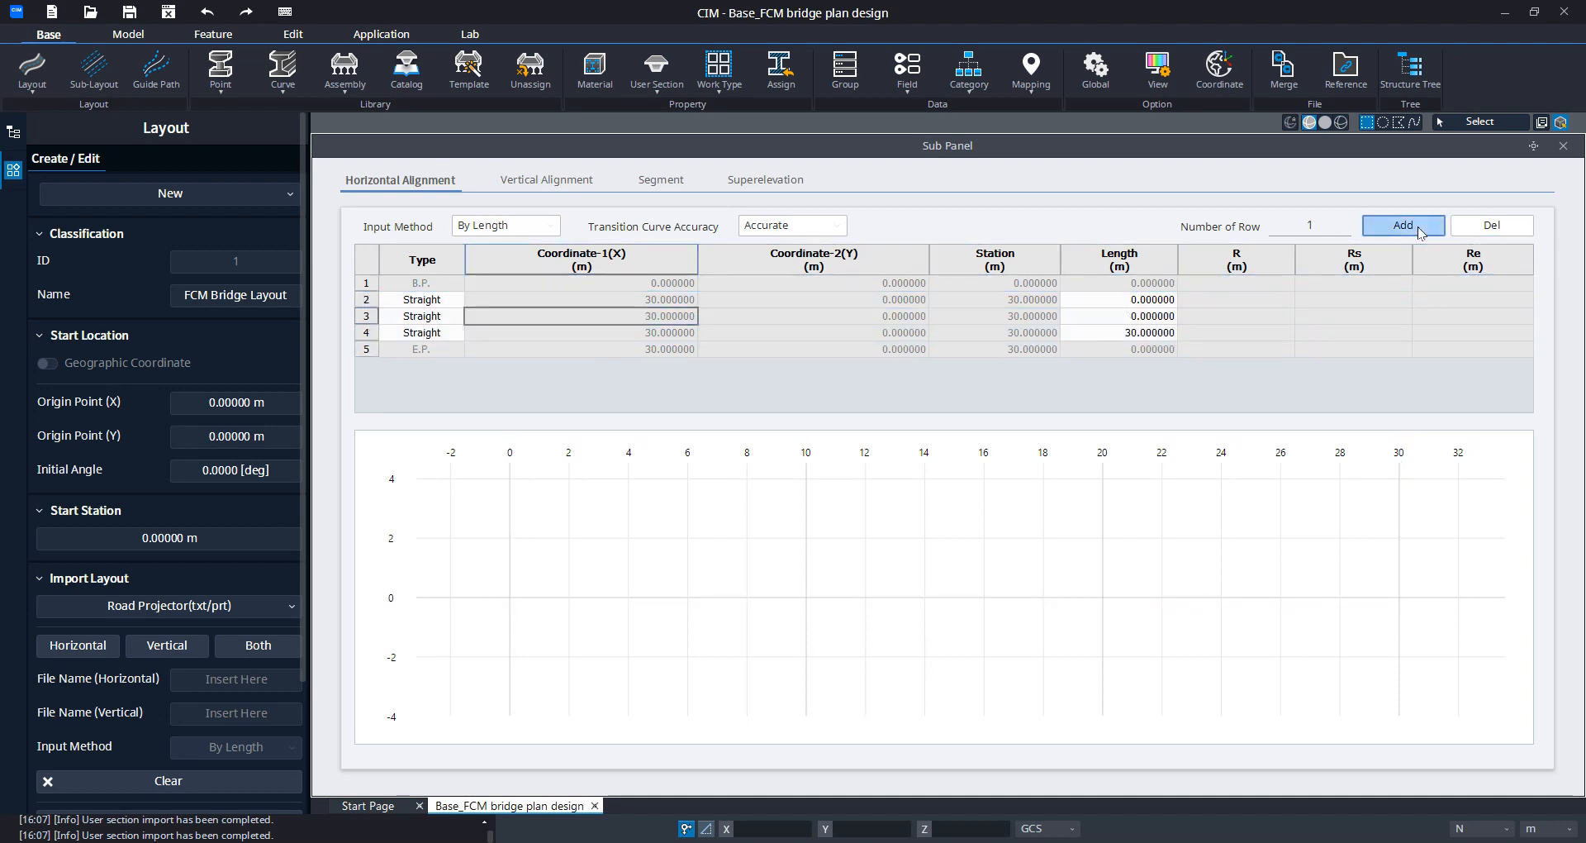
click(1421, 233)
click(1417, 229)
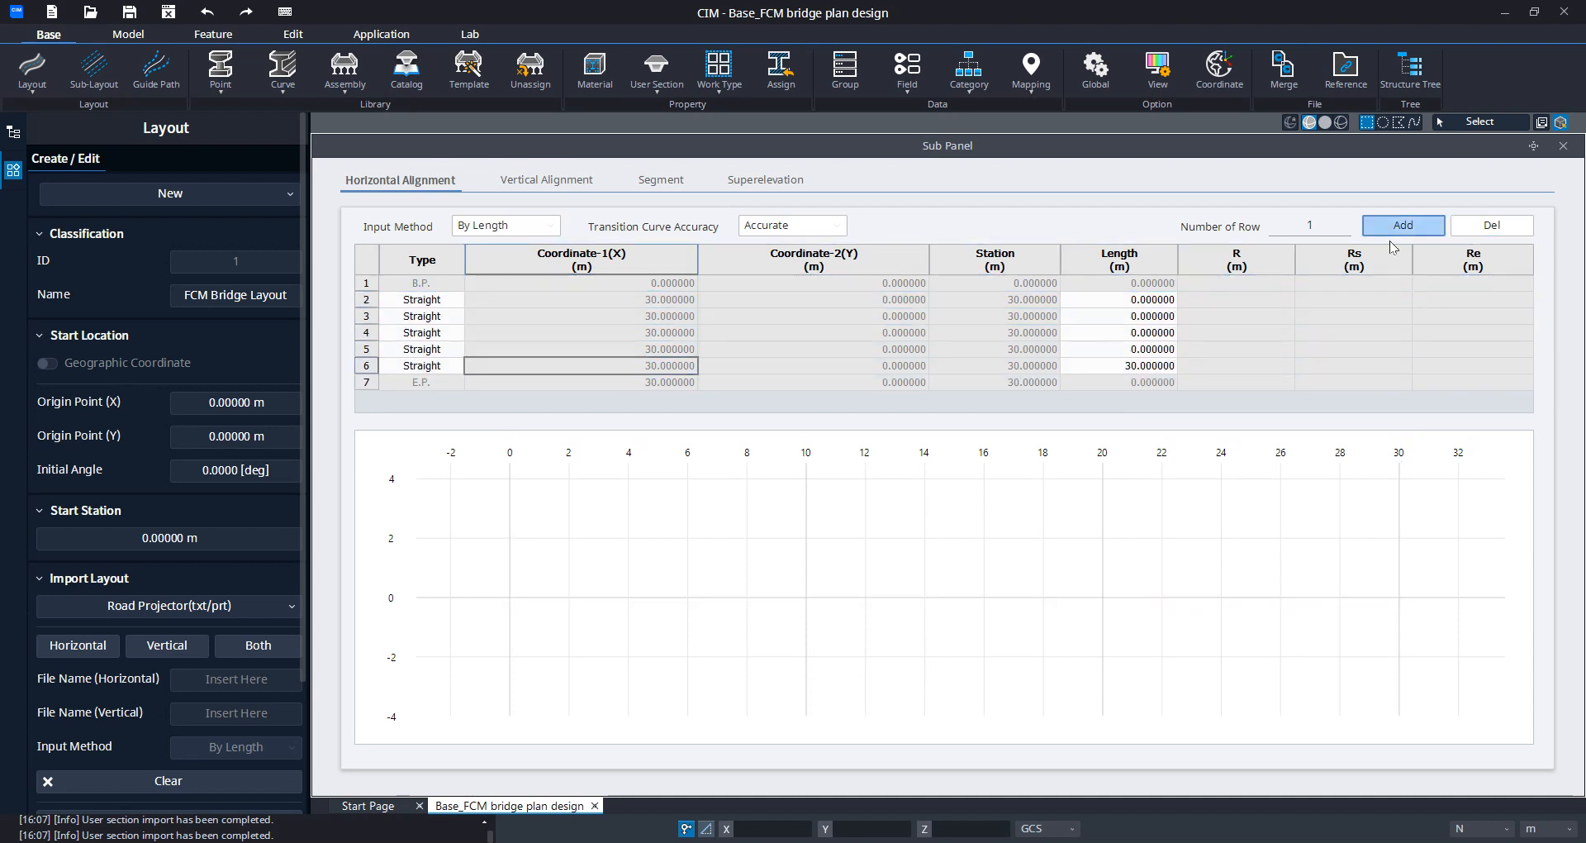
click(437, 318)
click(367, 383)
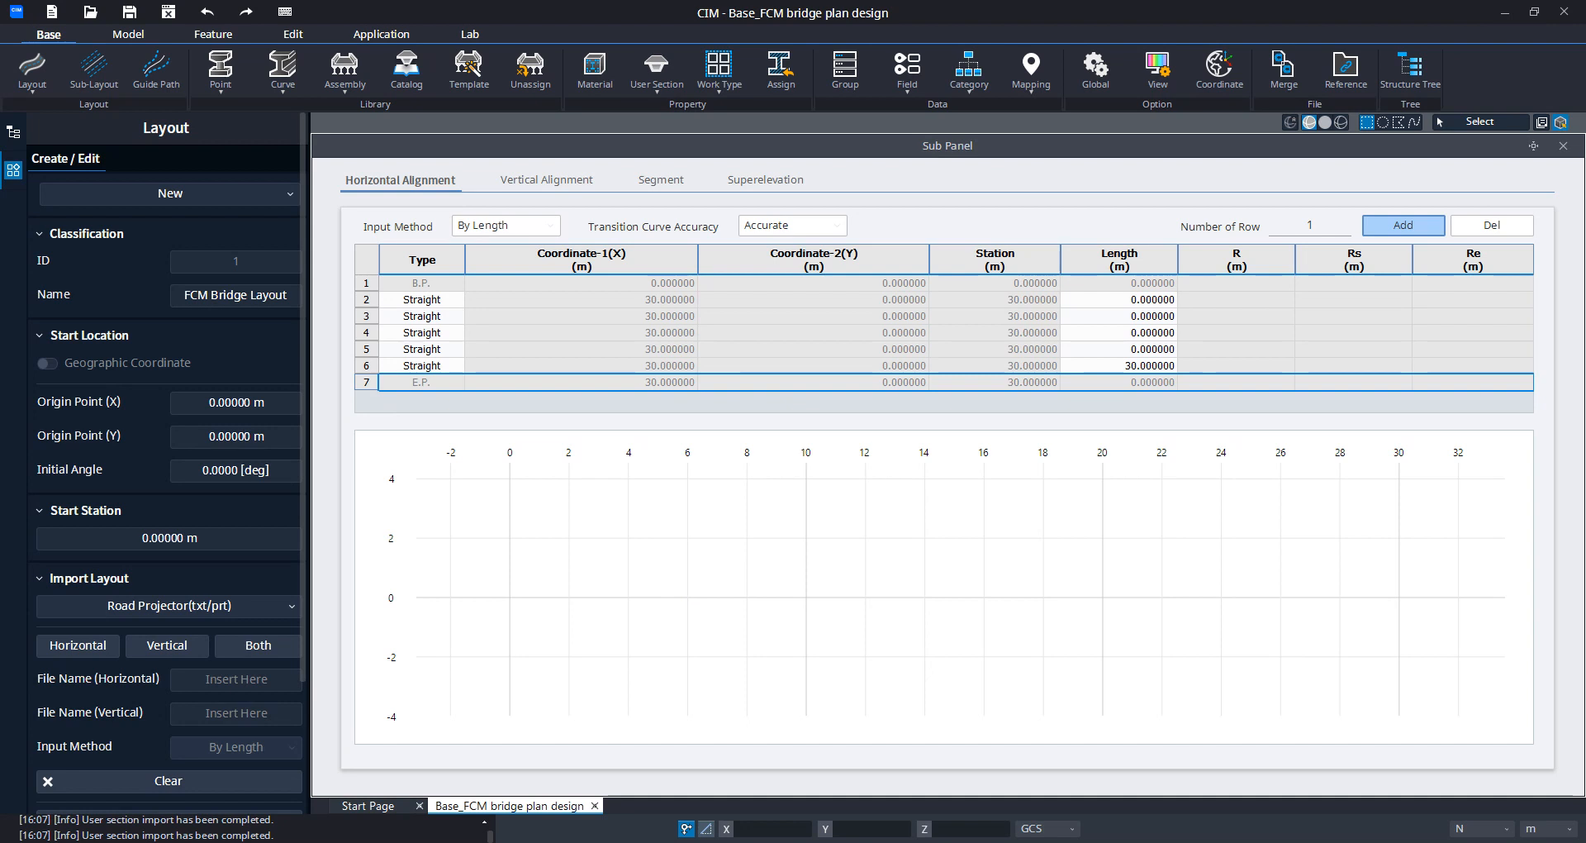
Step: Set the length of the first straight segment in the horizontal alignment to 90 m
click(417, 301)
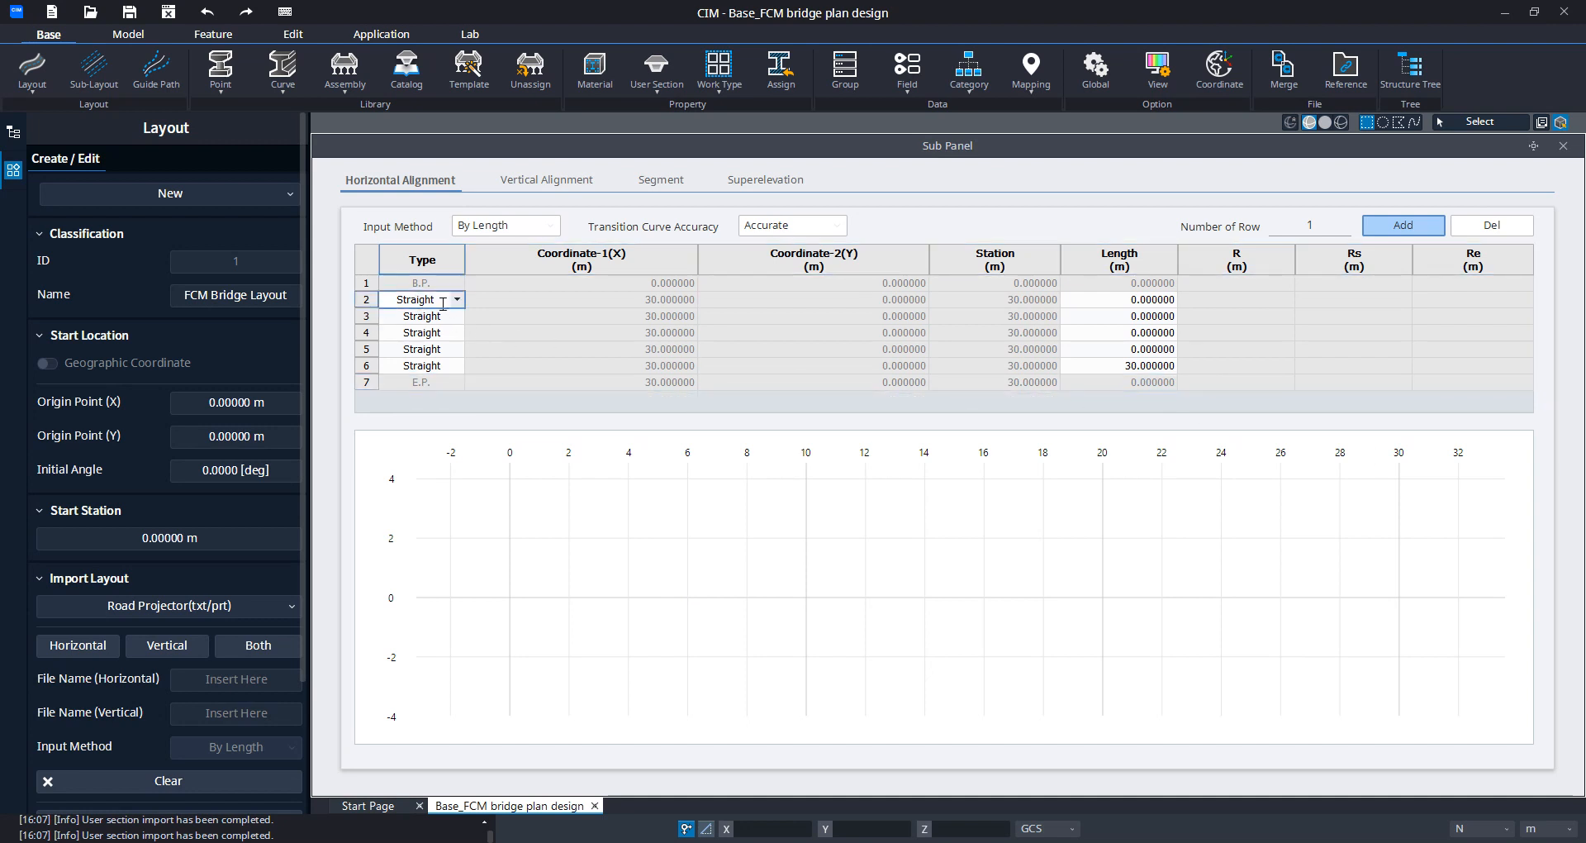
click(1135, 300)
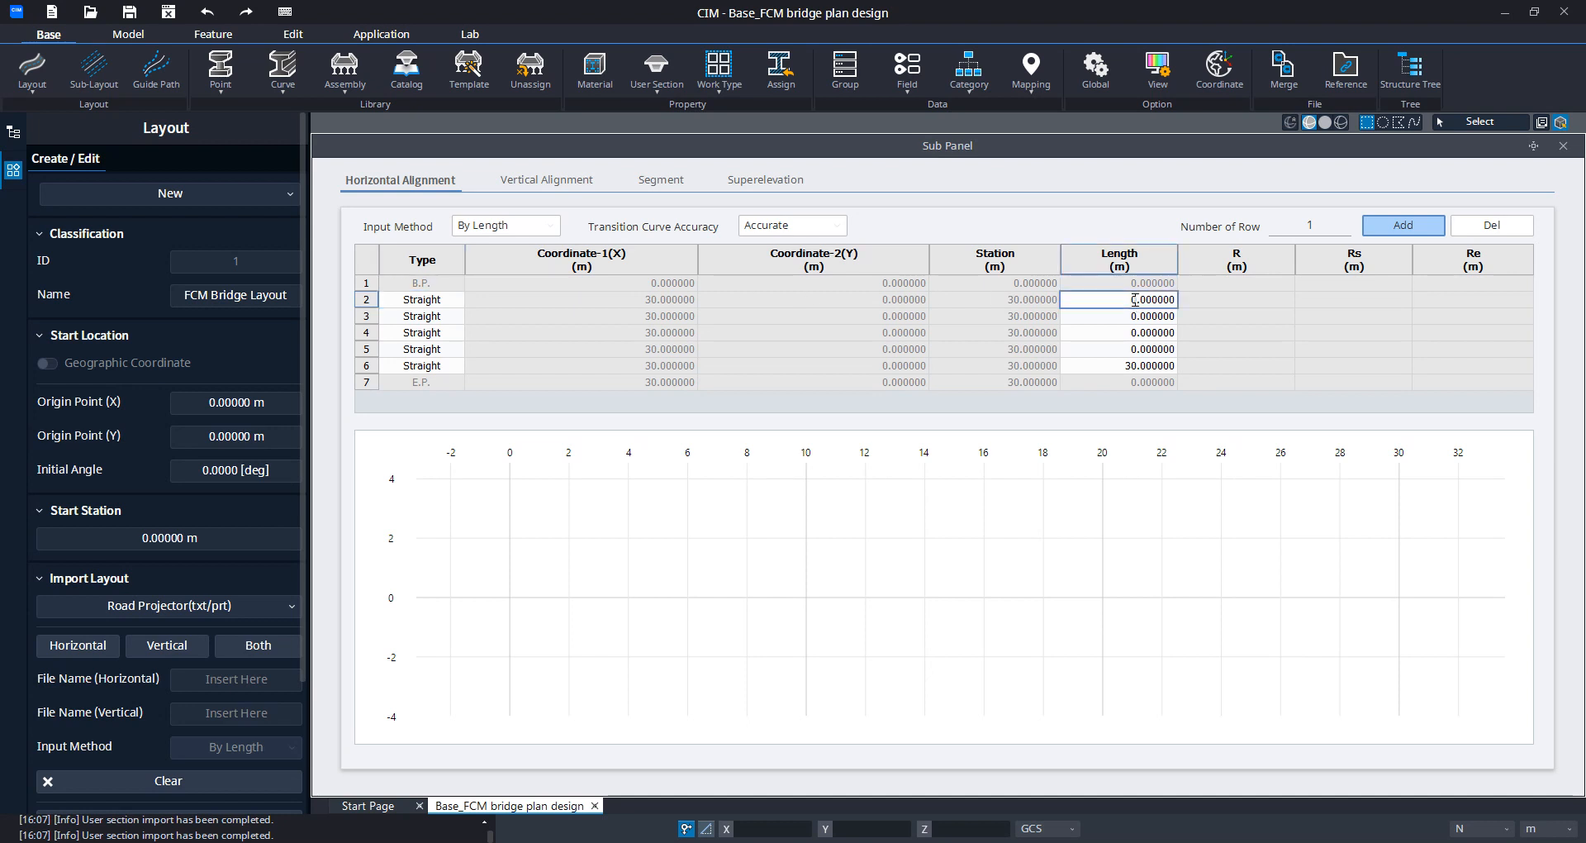
text(90)
click(417, 316)
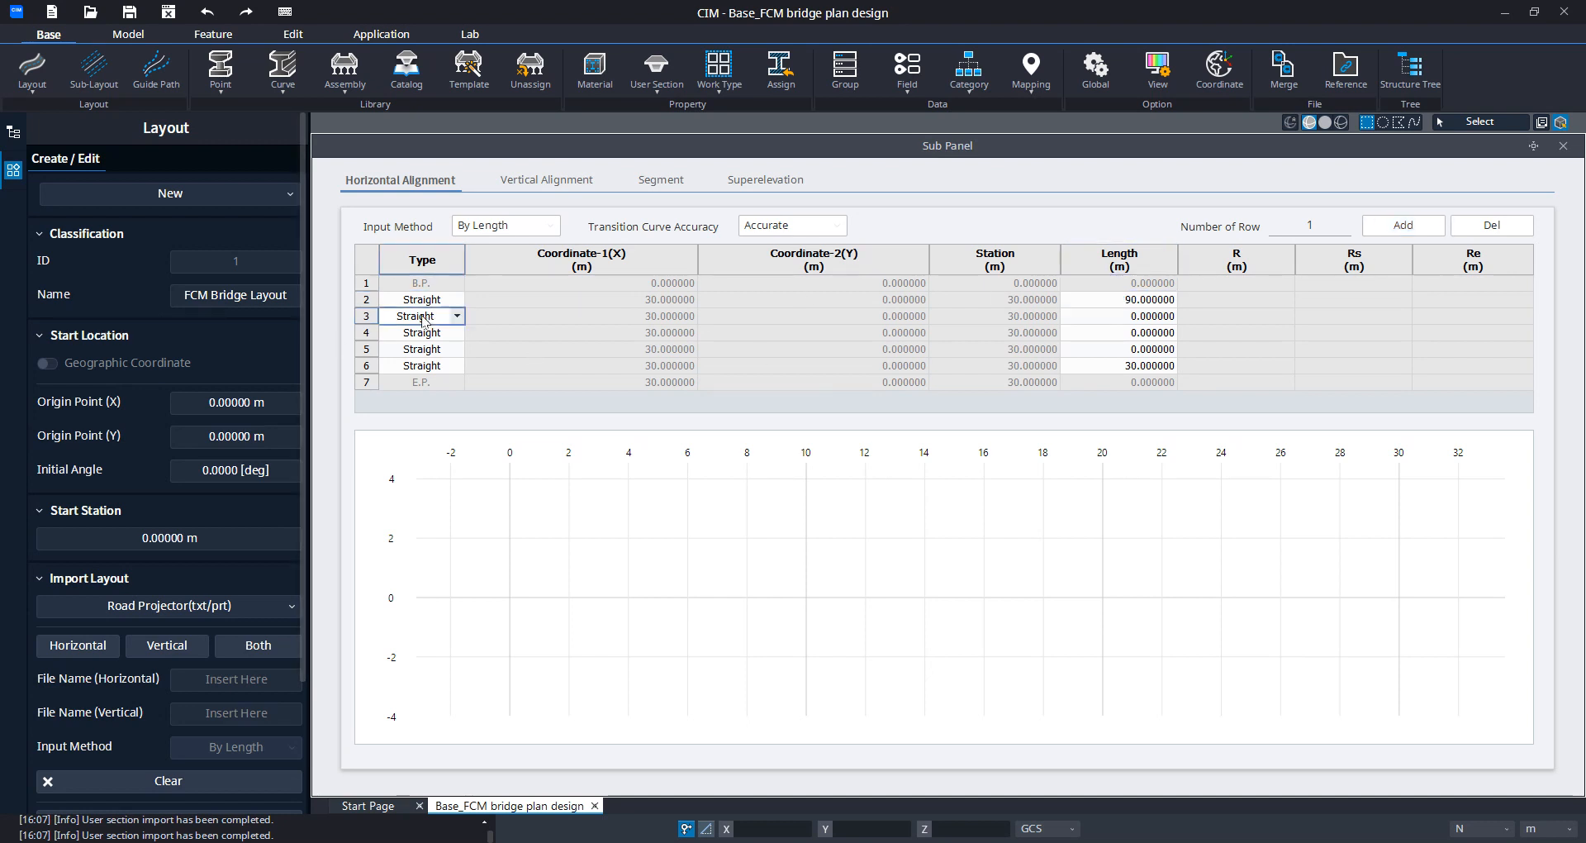
Step: Change the type of row 3, the segment after the 90 m straight in the horizontal alignment, to Arc
click(456, 317)
click(438, 346)
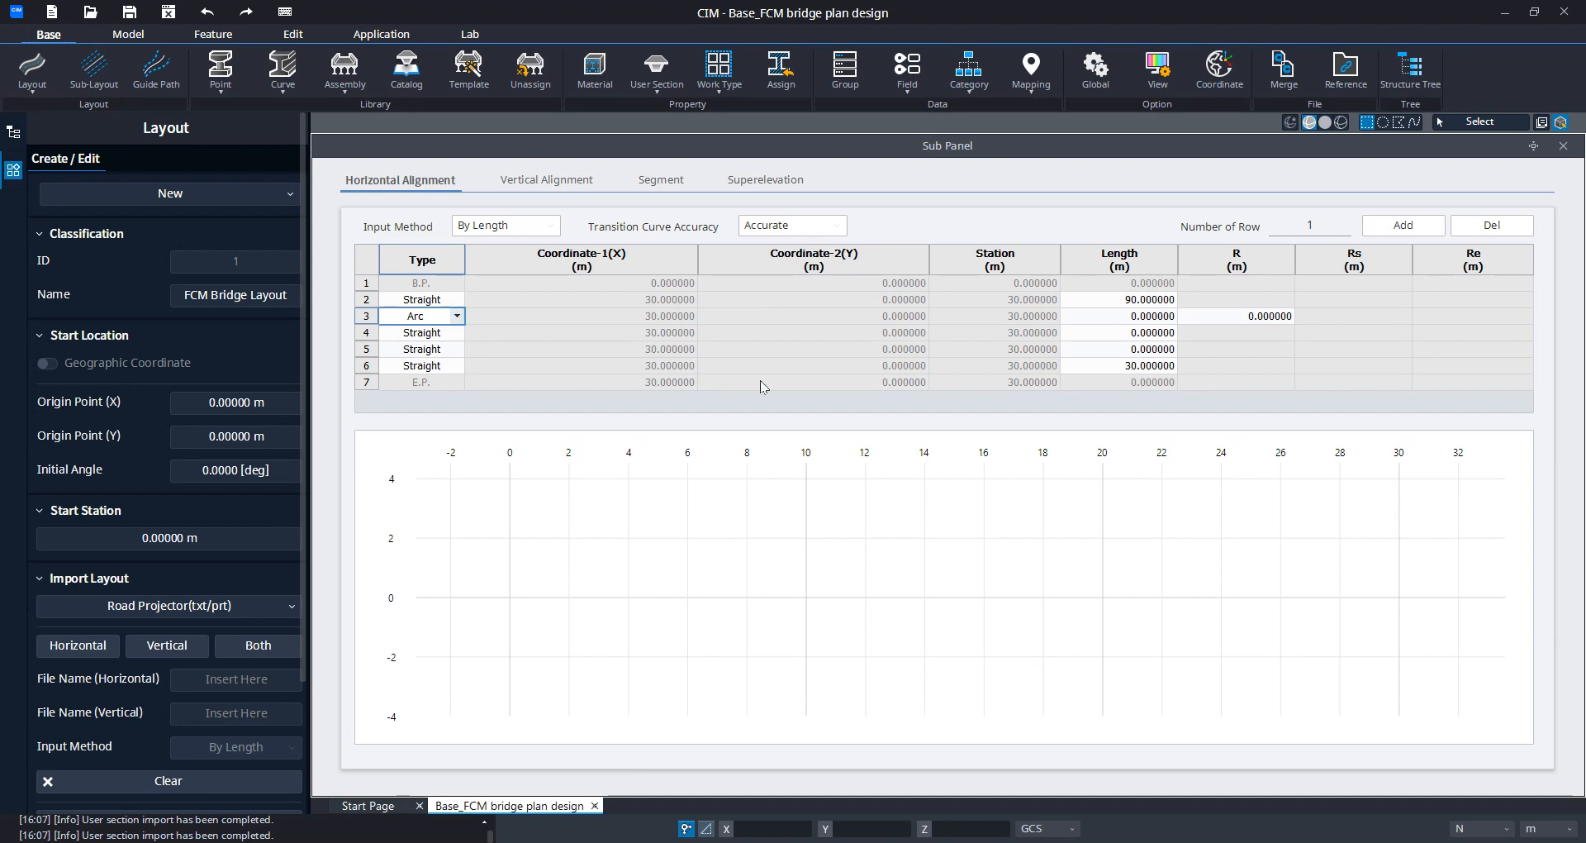
click(446, 337)
click(455, 320)
click(457, 316)
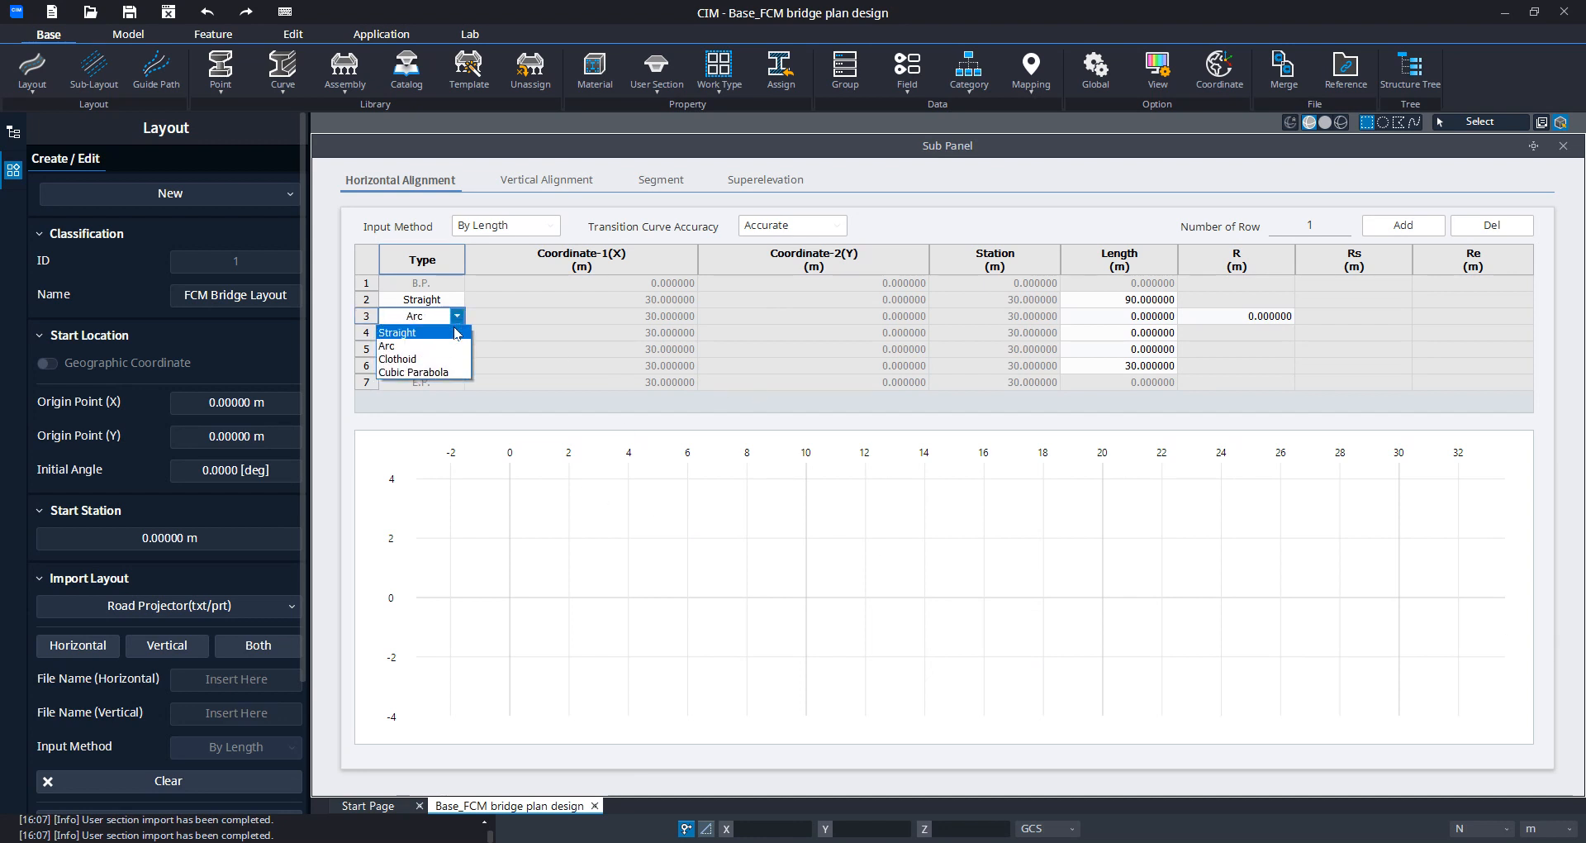
click(539, 323)
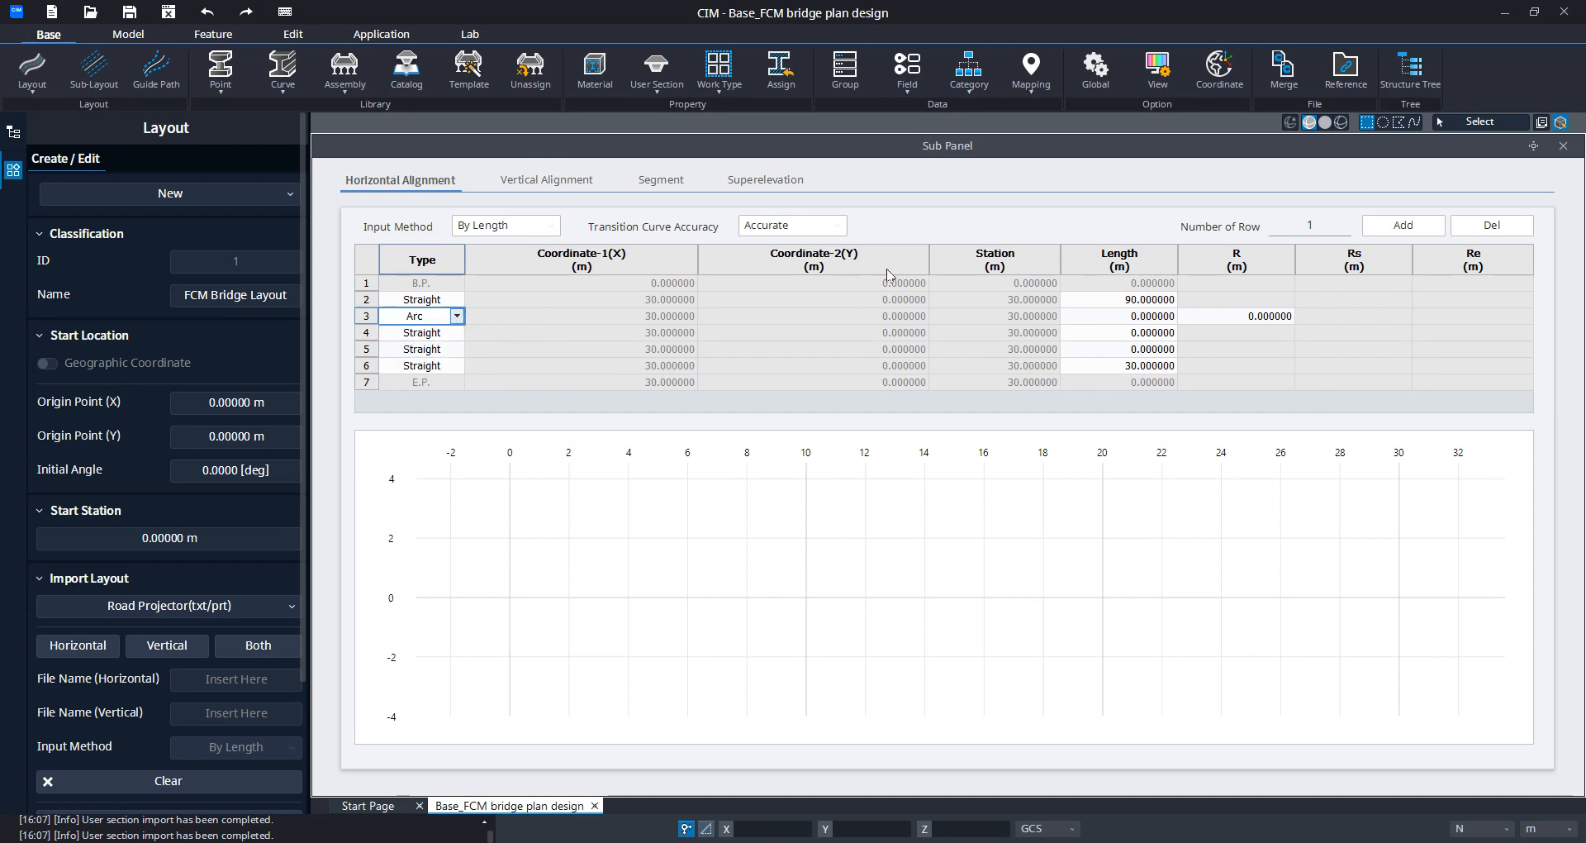
click(456, 315)
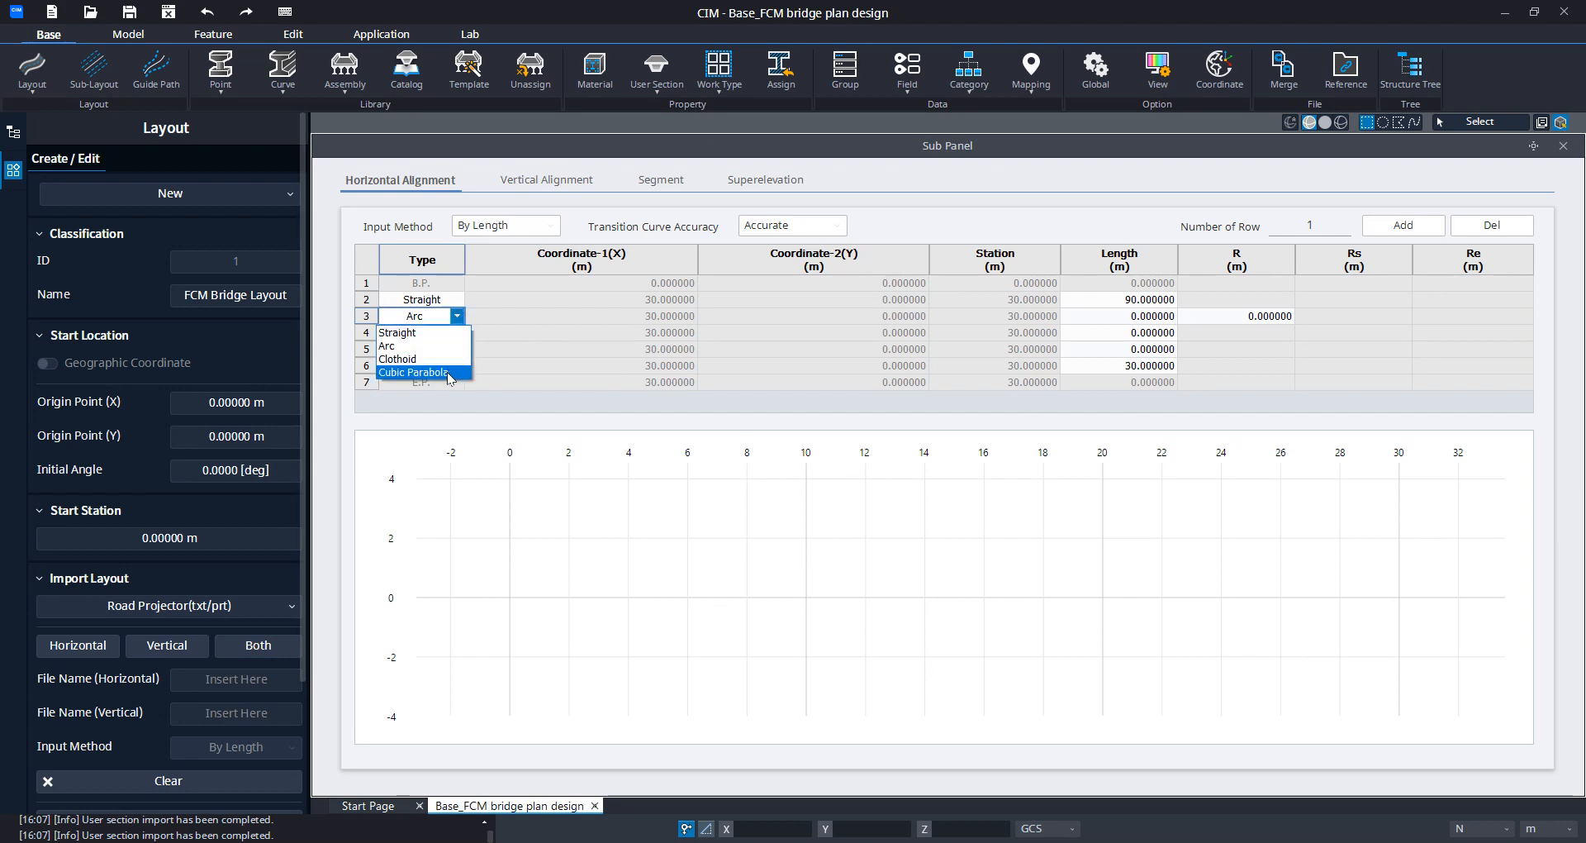
click(551, 356)
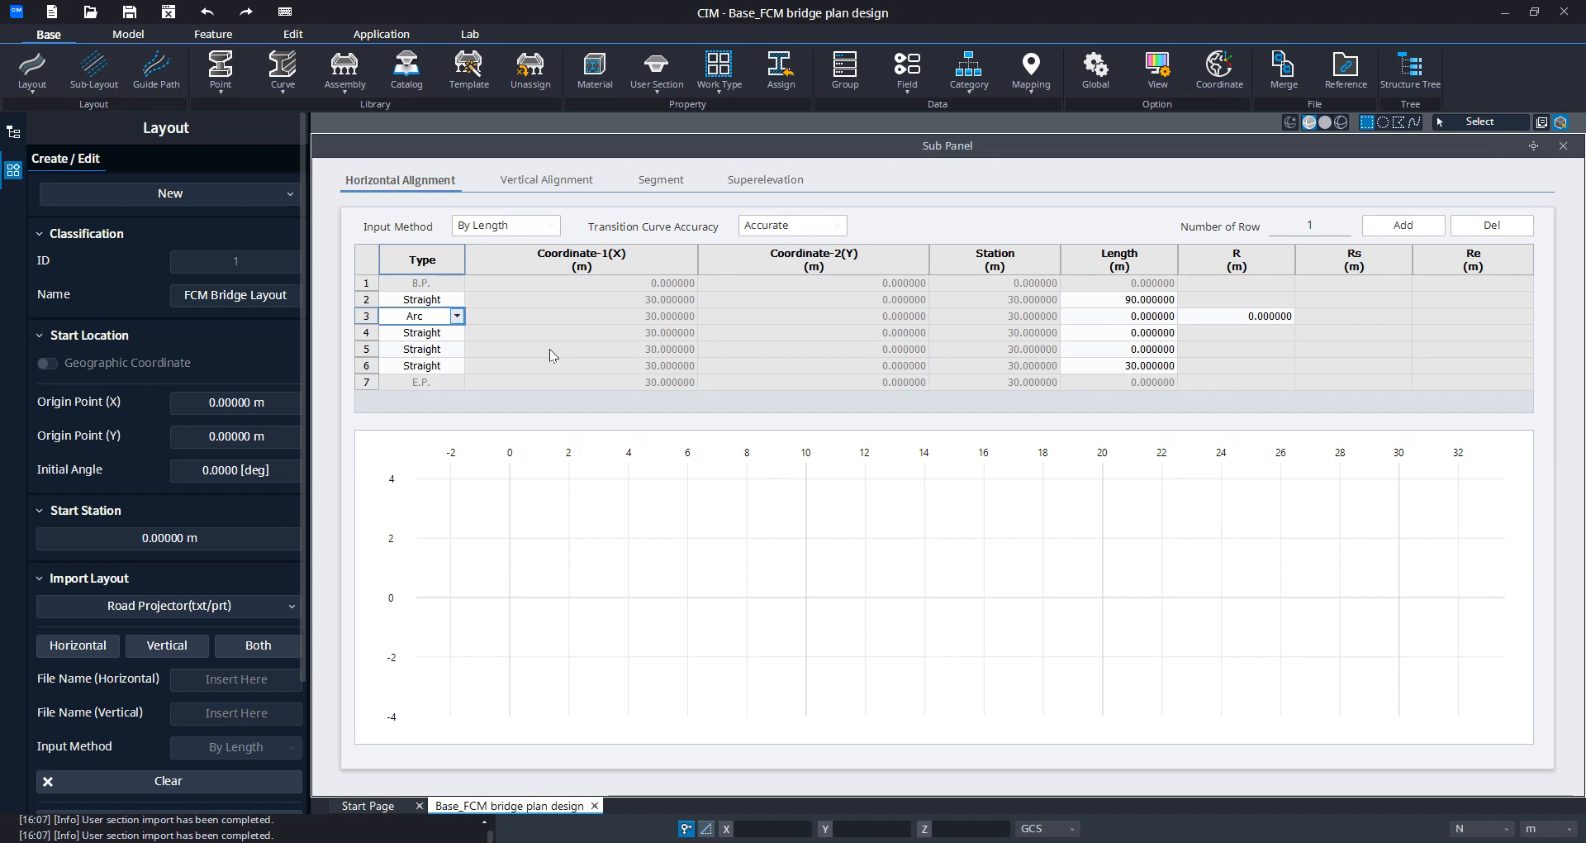
click(450, 300)
click(445, 319)
click(1117, 319)
click(1259, 319)
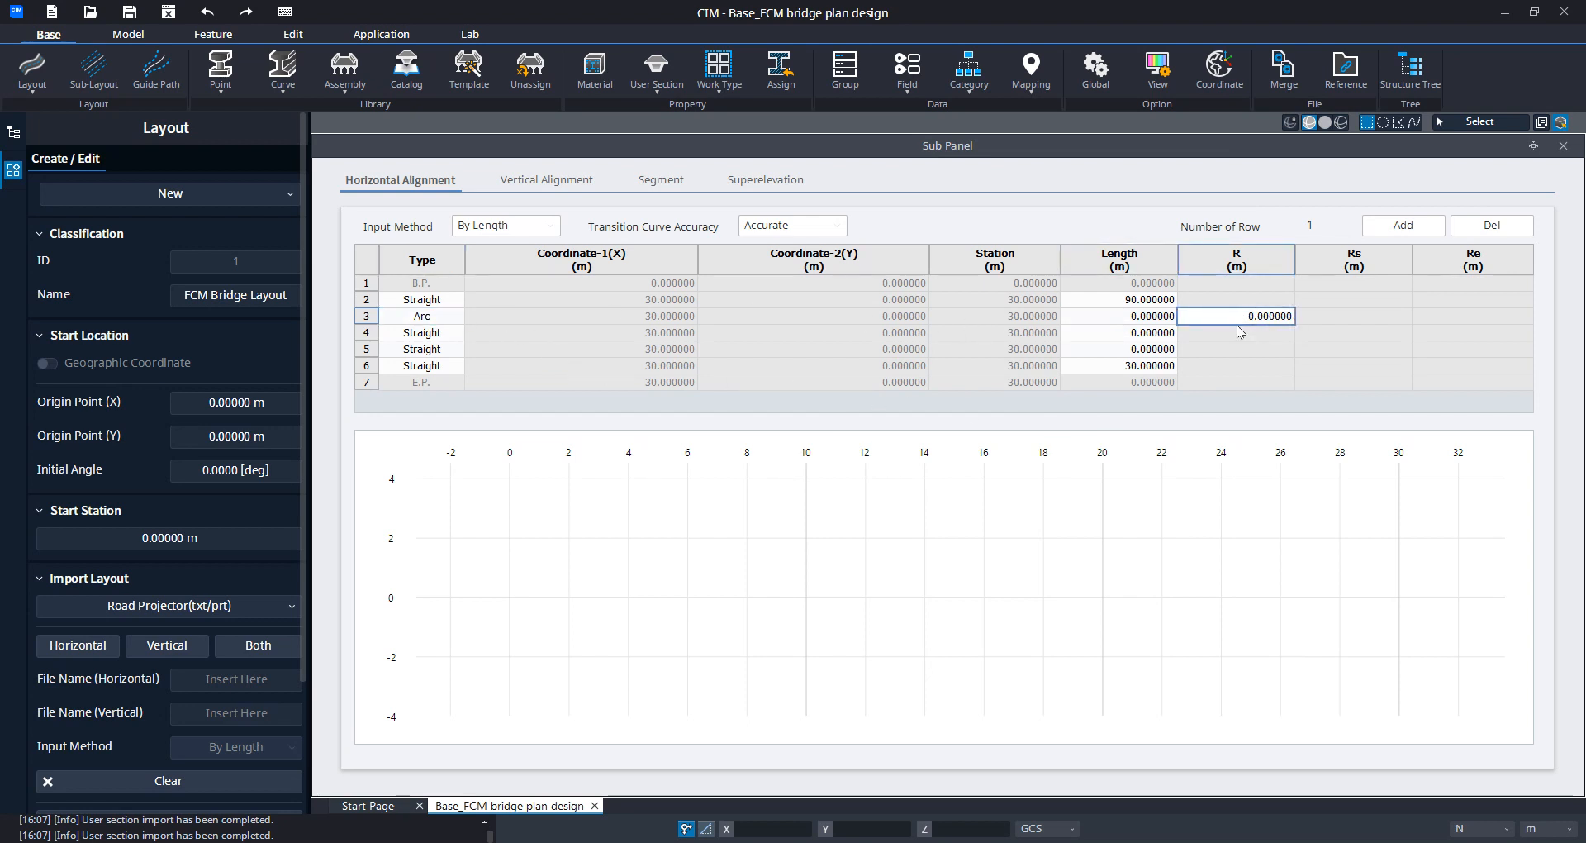
click(425, 332)
click(456, 332)
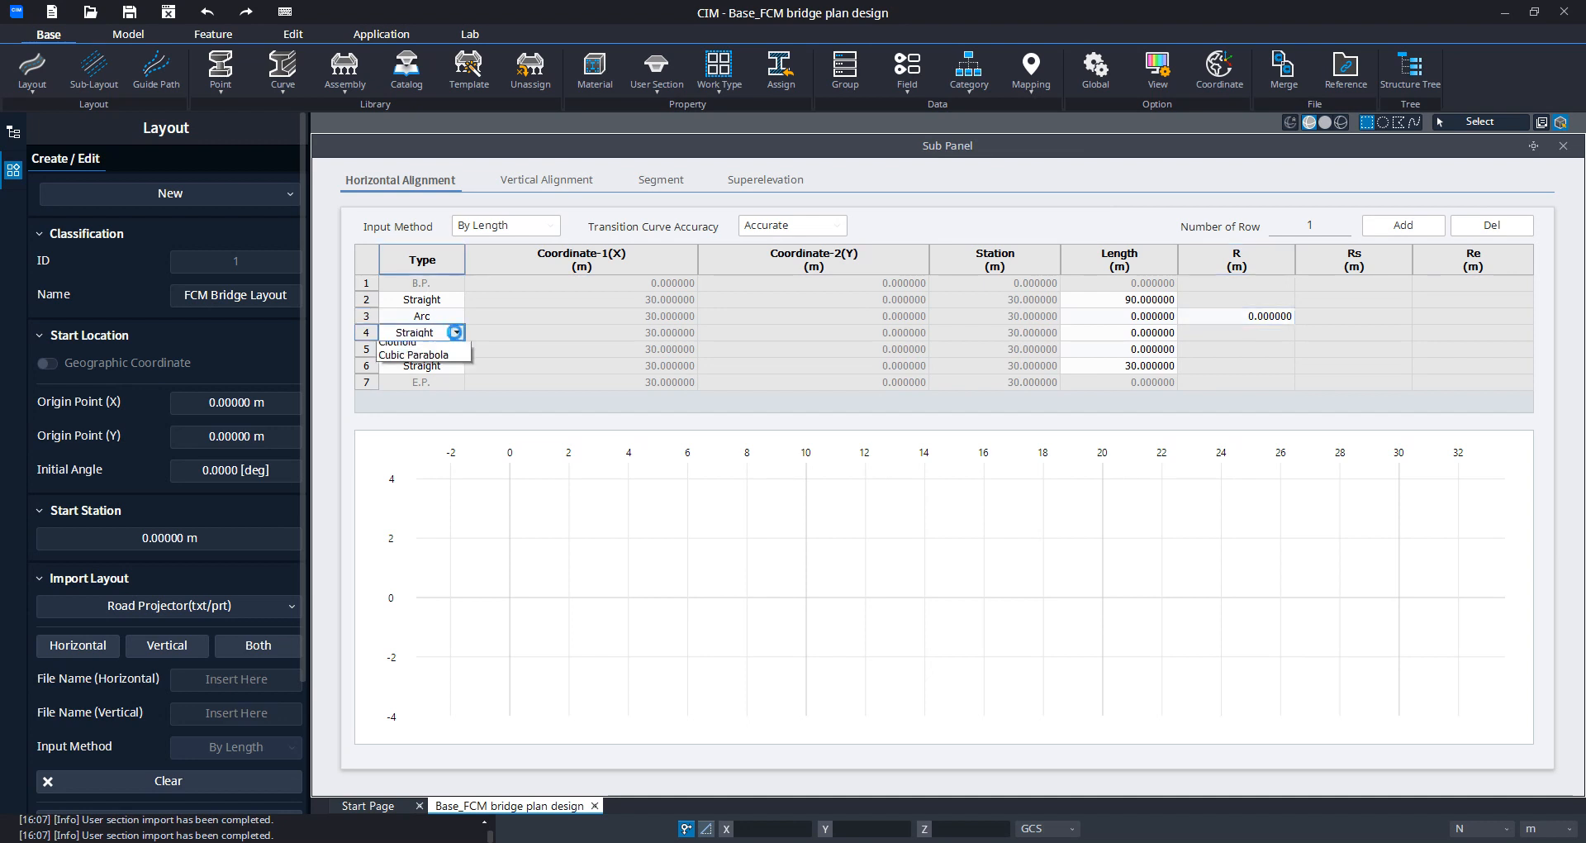
click(441, 379)
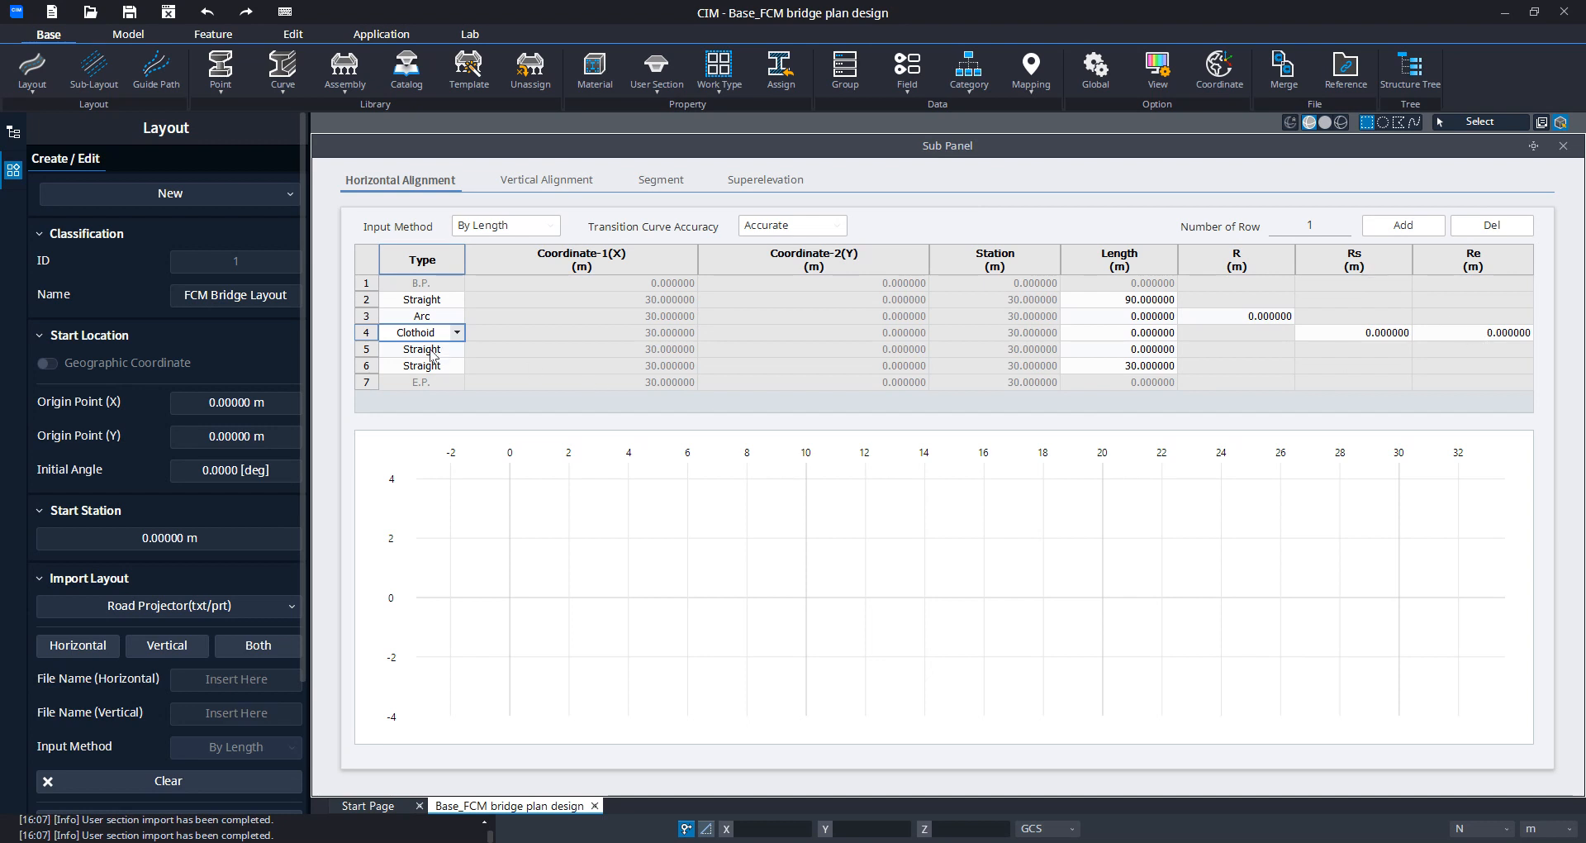
click(457, 332)
click(423, 390)
click(457, 333)
click(444, 352)
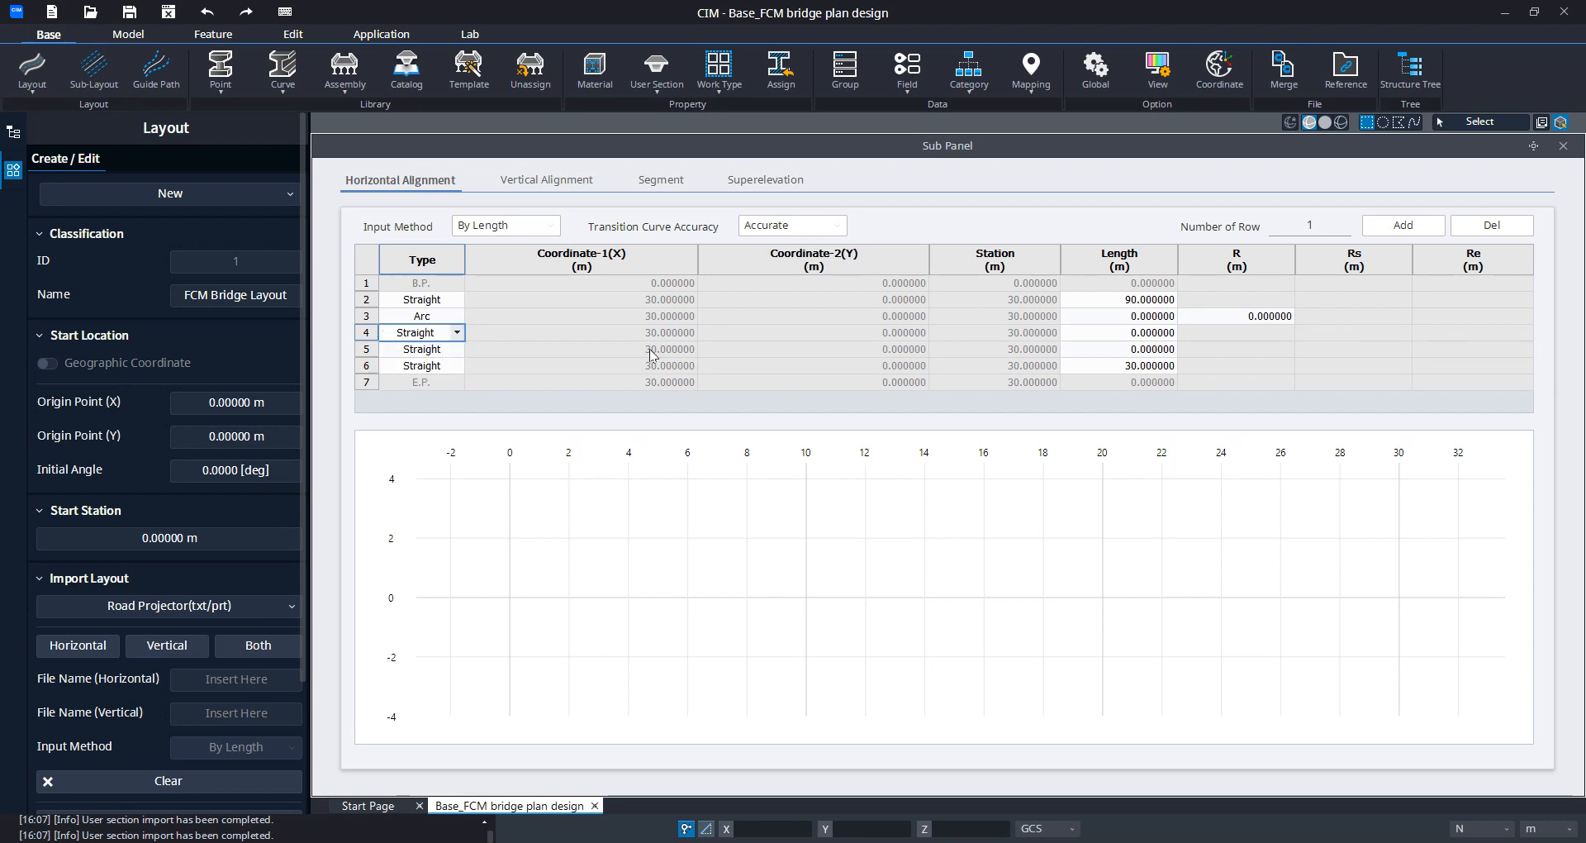
Step: Give the arc segment in row 3 a length of 130 m and a radius R of 500 m
click(1144, 321)
text(130)
click(1255, 321)
text(500)
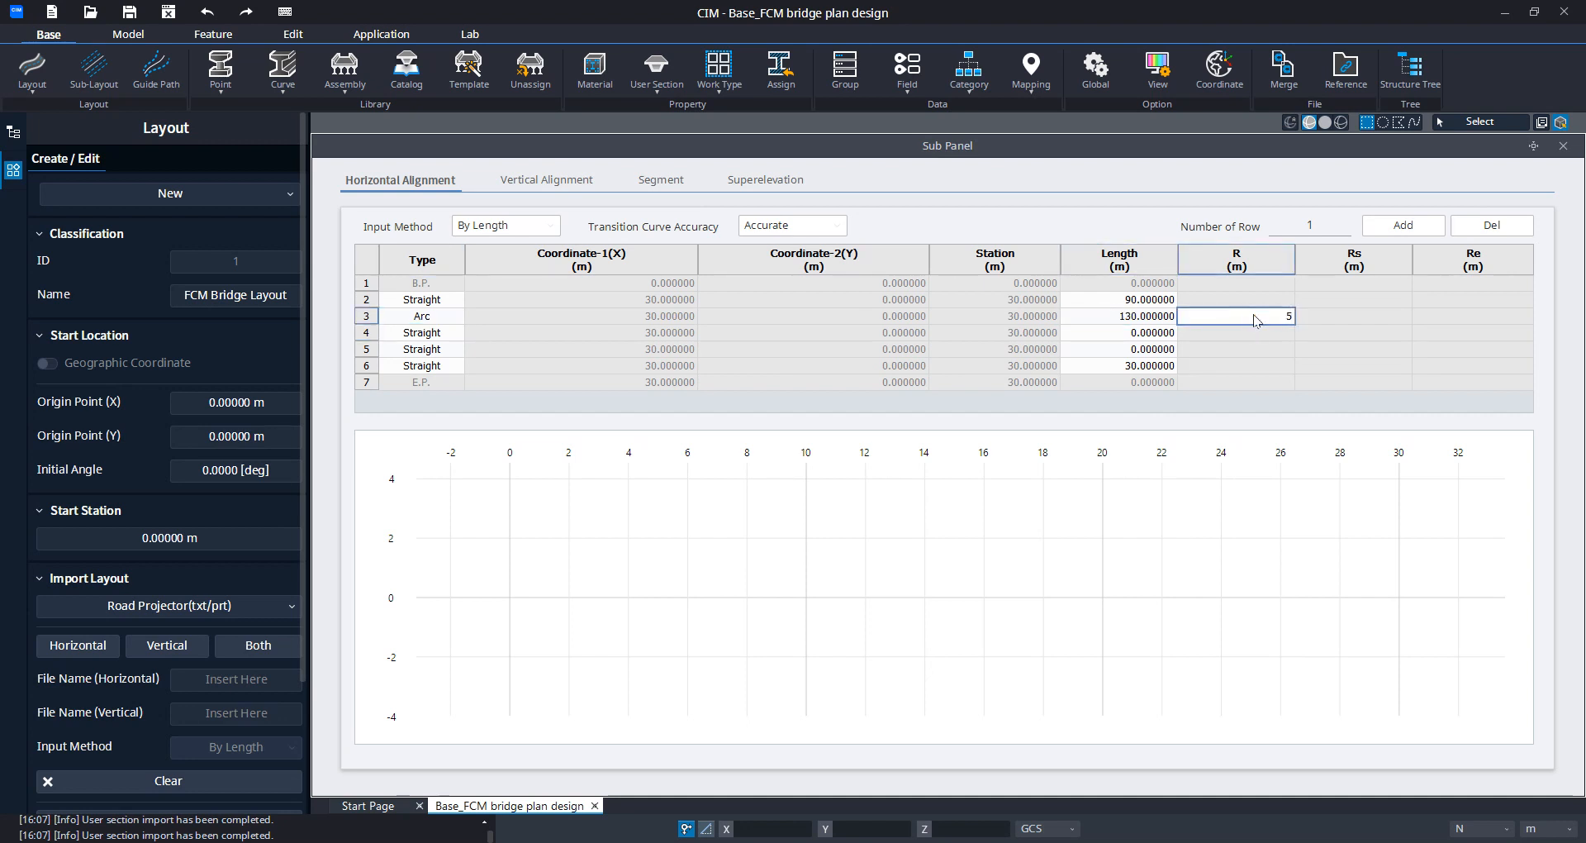
key(Return)
Step: Change the segment in row 4 to Arc with a length of 130 m and a radius R of 500 m
click(413, 334)
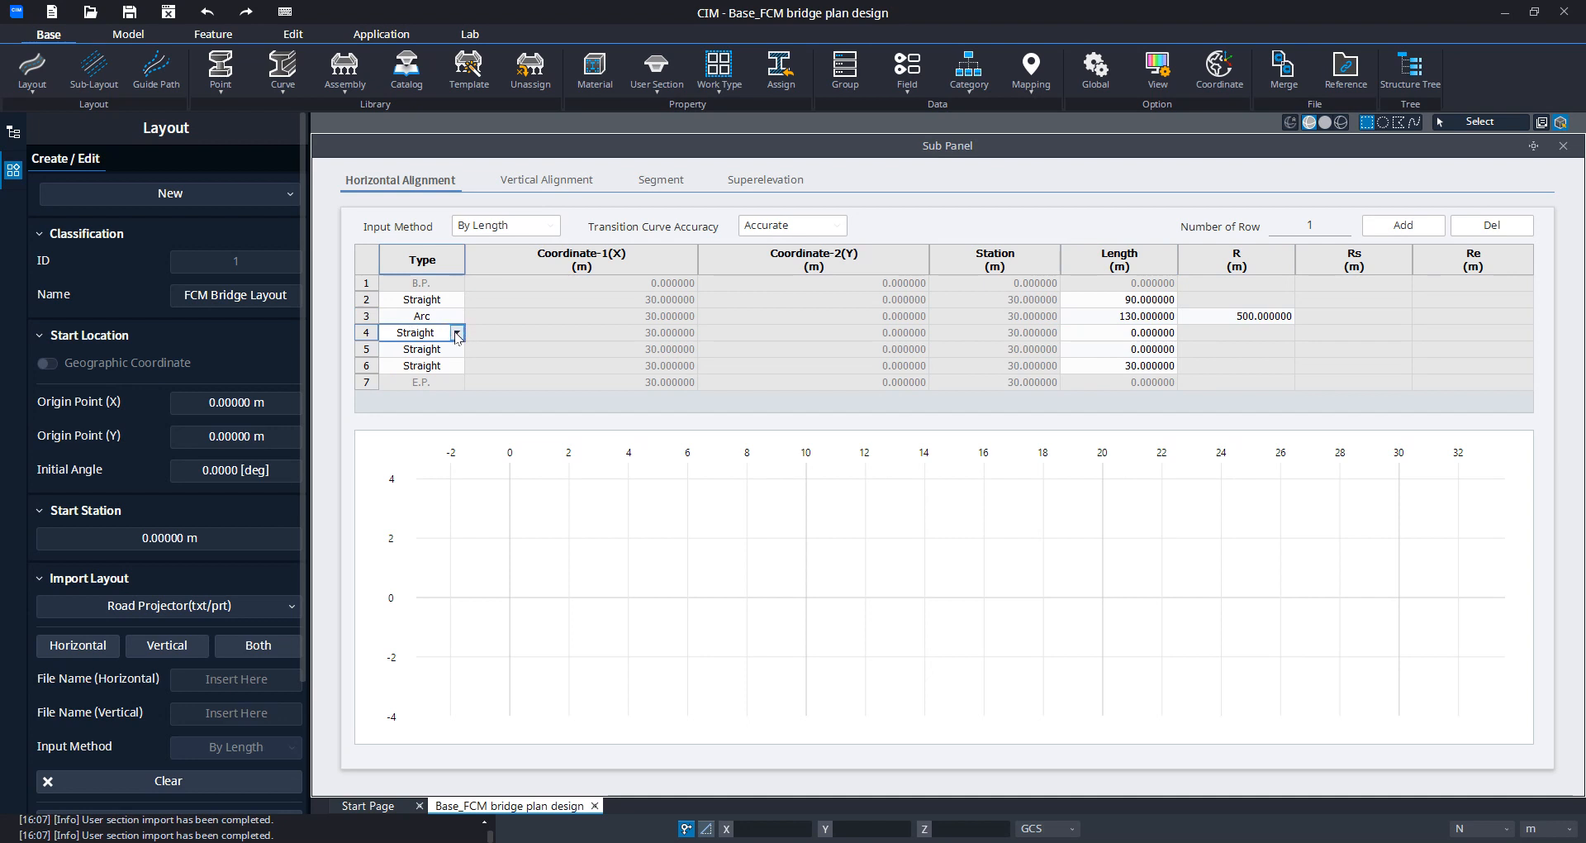
click(456, 334)
click(438, 361)
click(1159, 334)
text(130)
click(1236, 331)
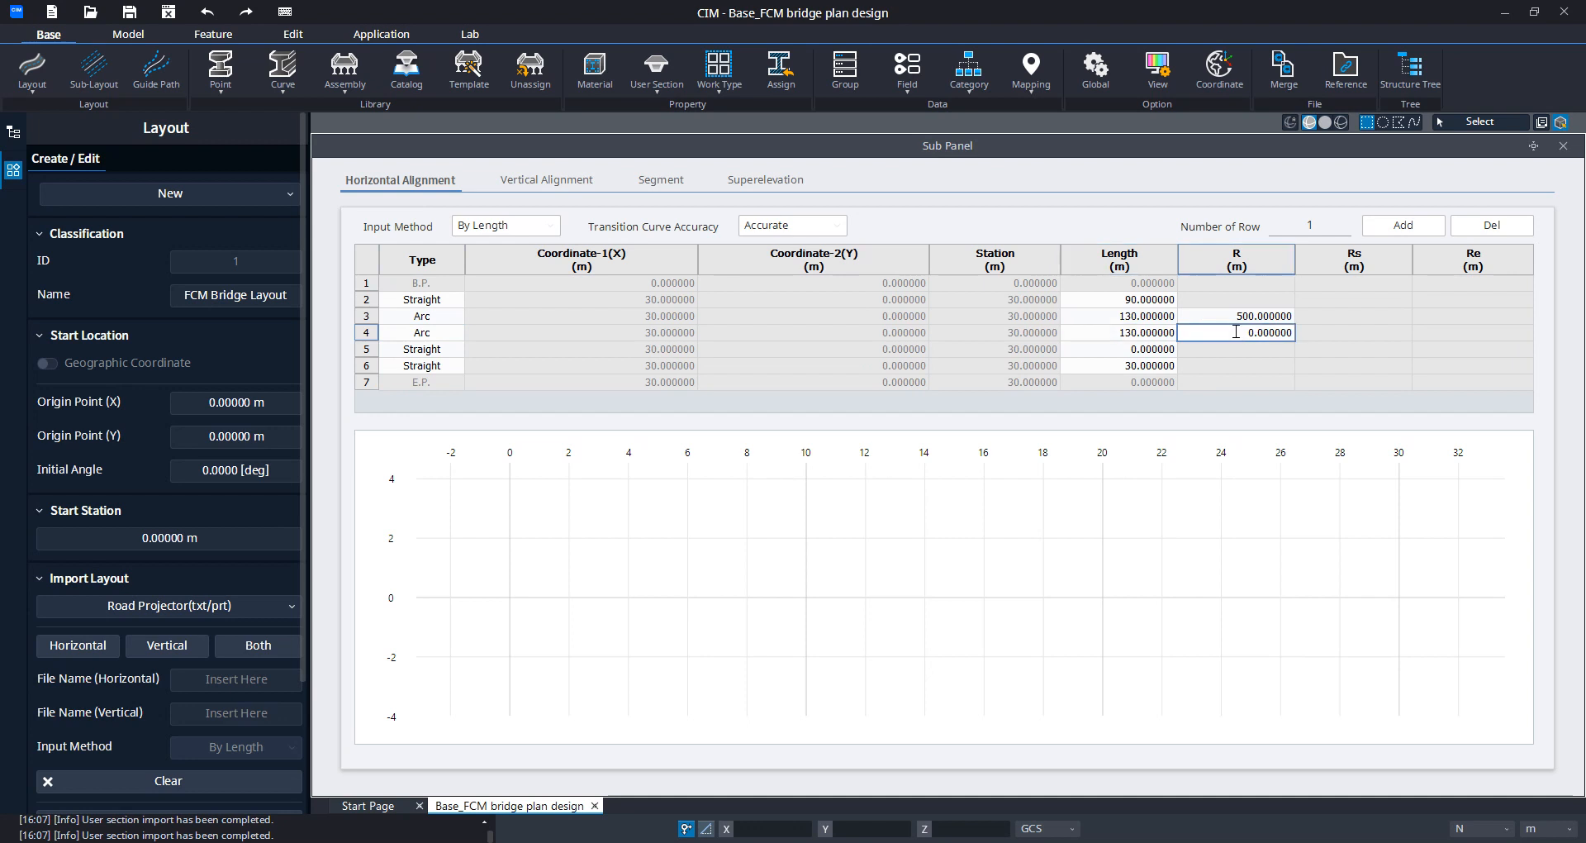
text(500)
Step: Set the lengths of the straight segments in rows 5 and 6 to 130 m and 90 m, and open the vertical alignment
click(443, 350)
click(1164, 350)
text(130)
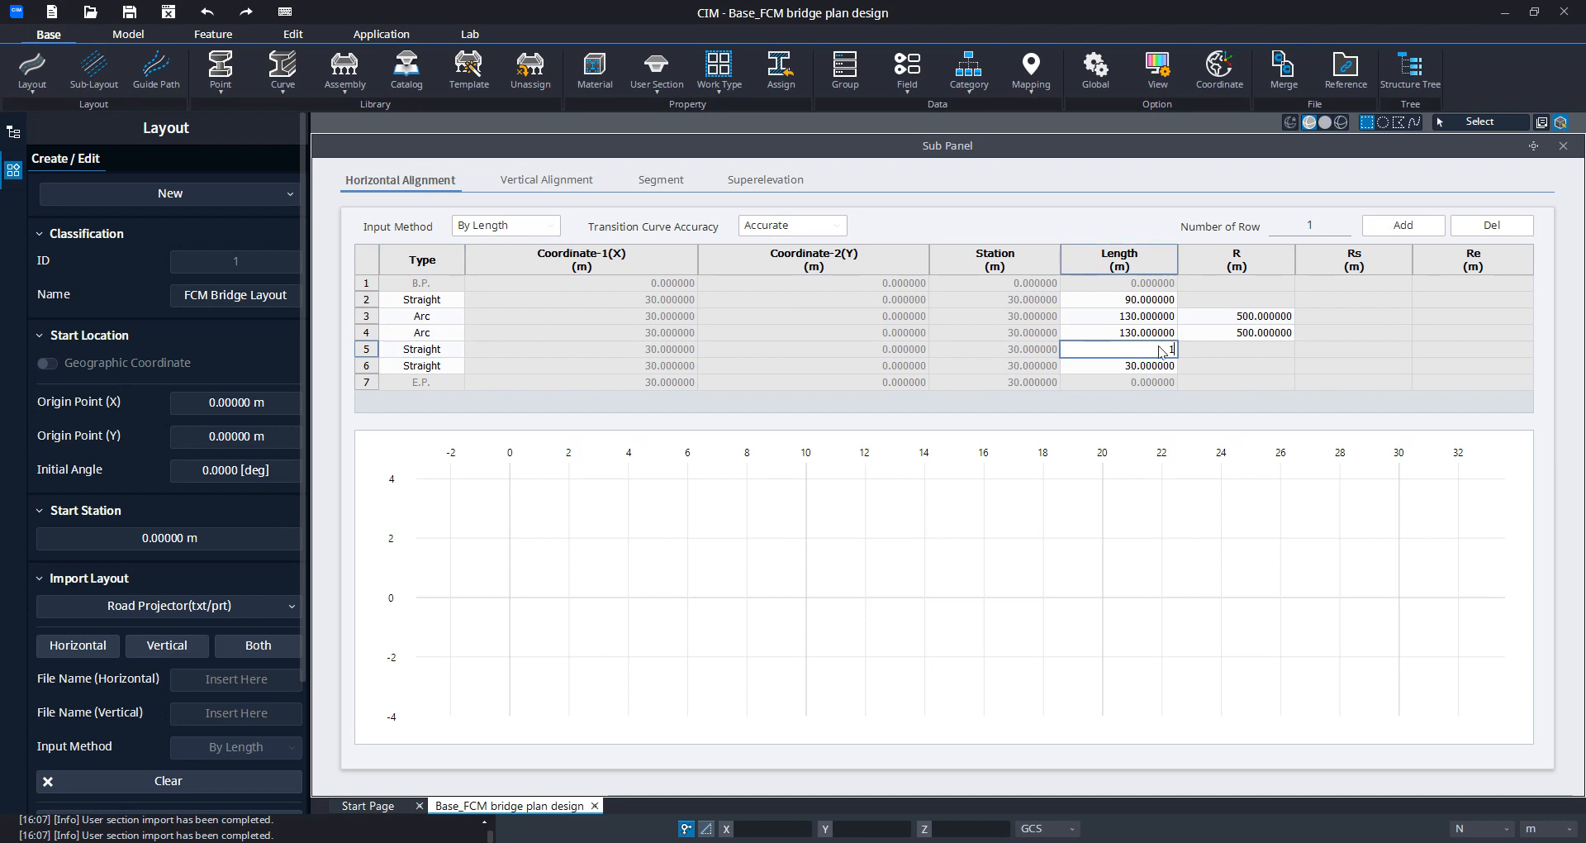
click(1162, 364)
text(90)
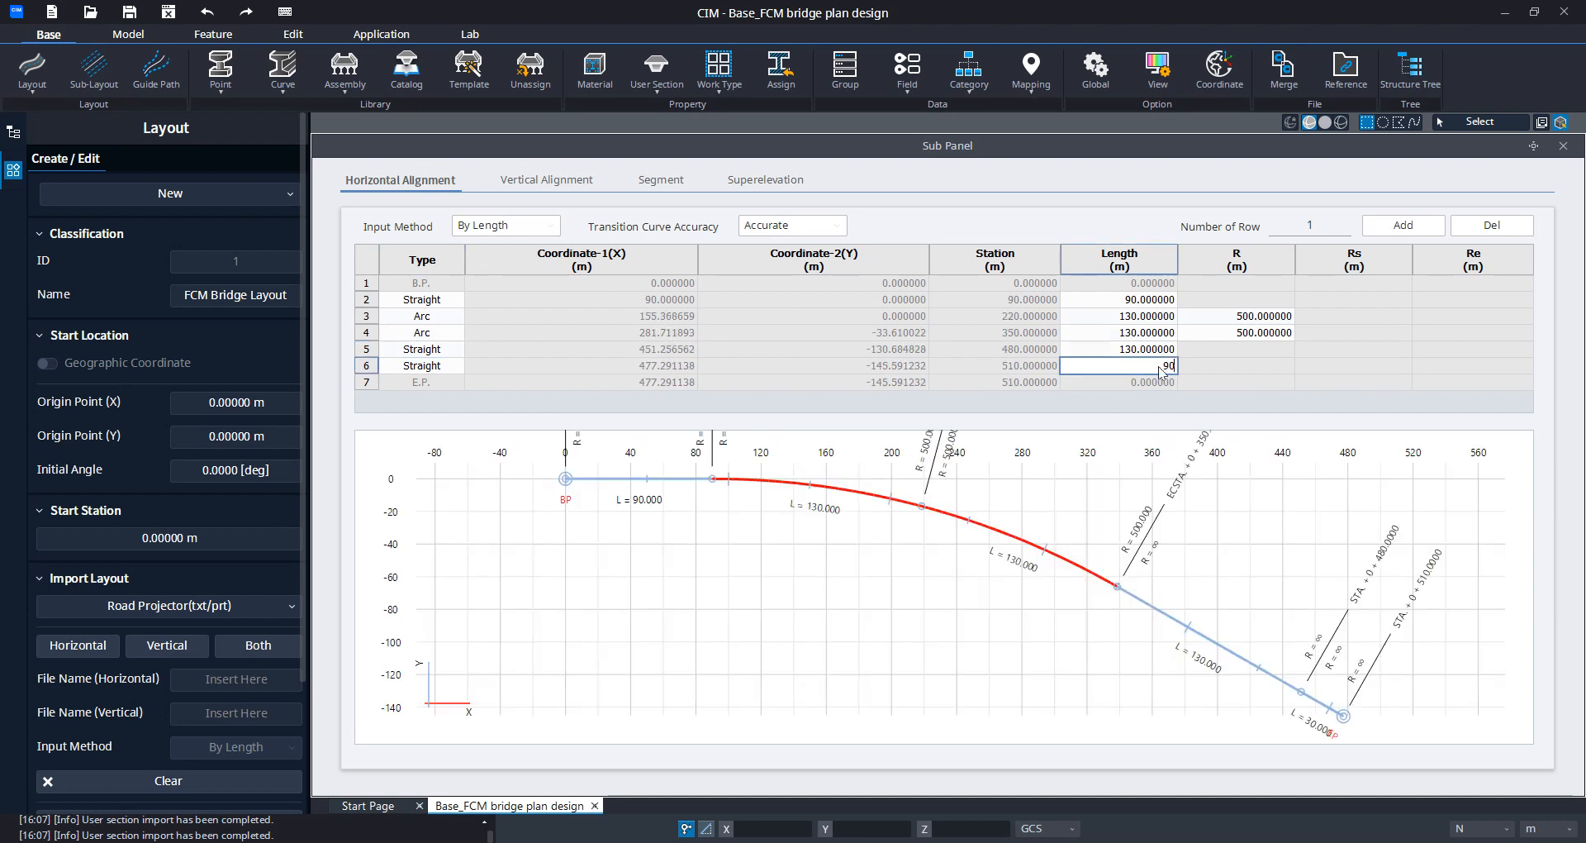
click(1157, 348)
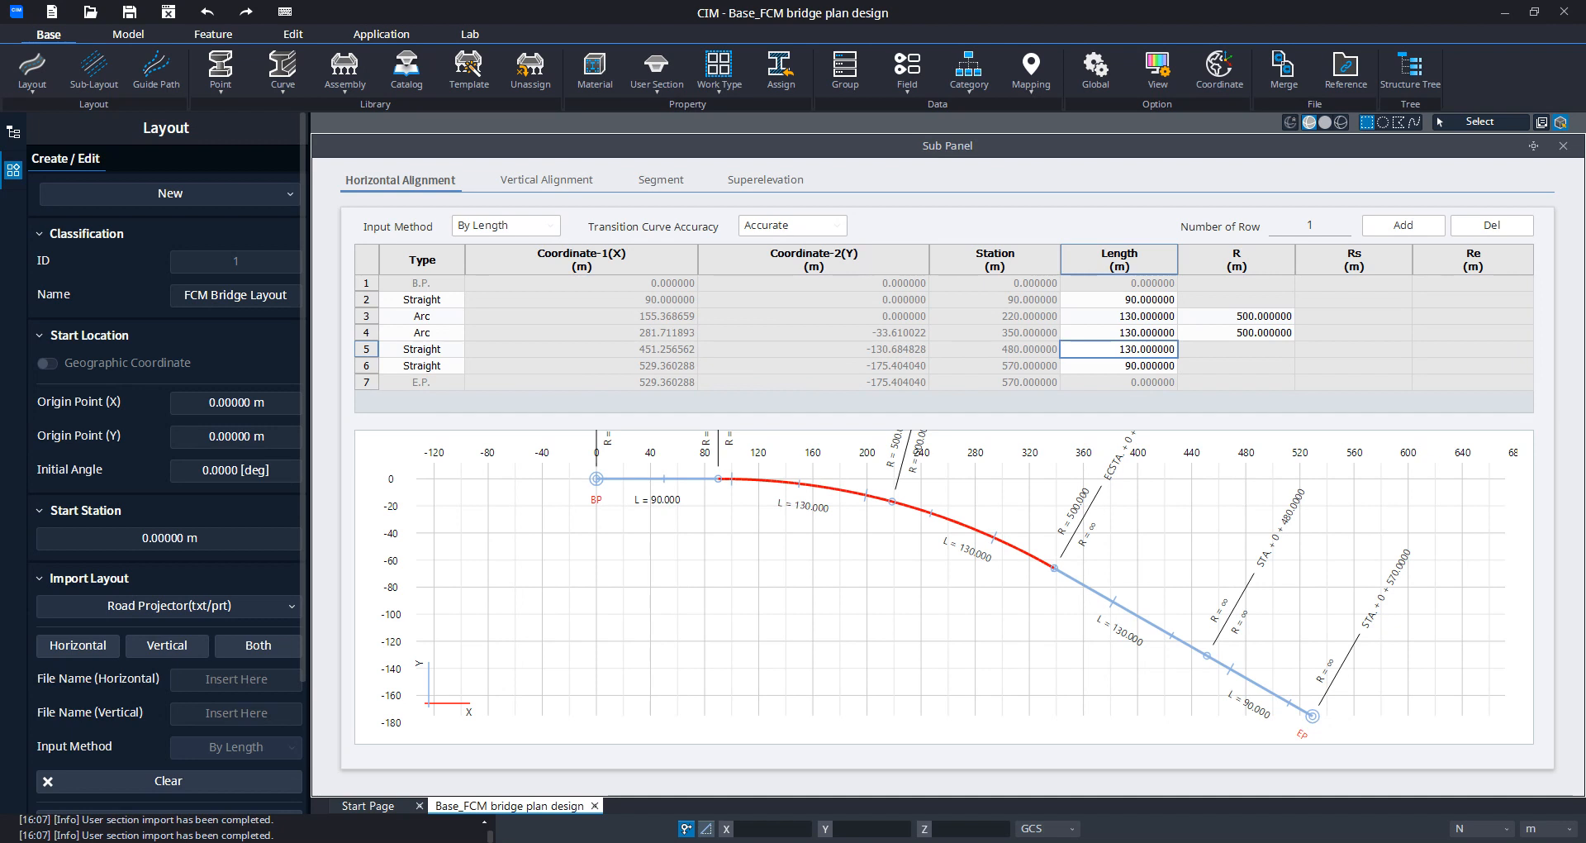
click(549, 185)
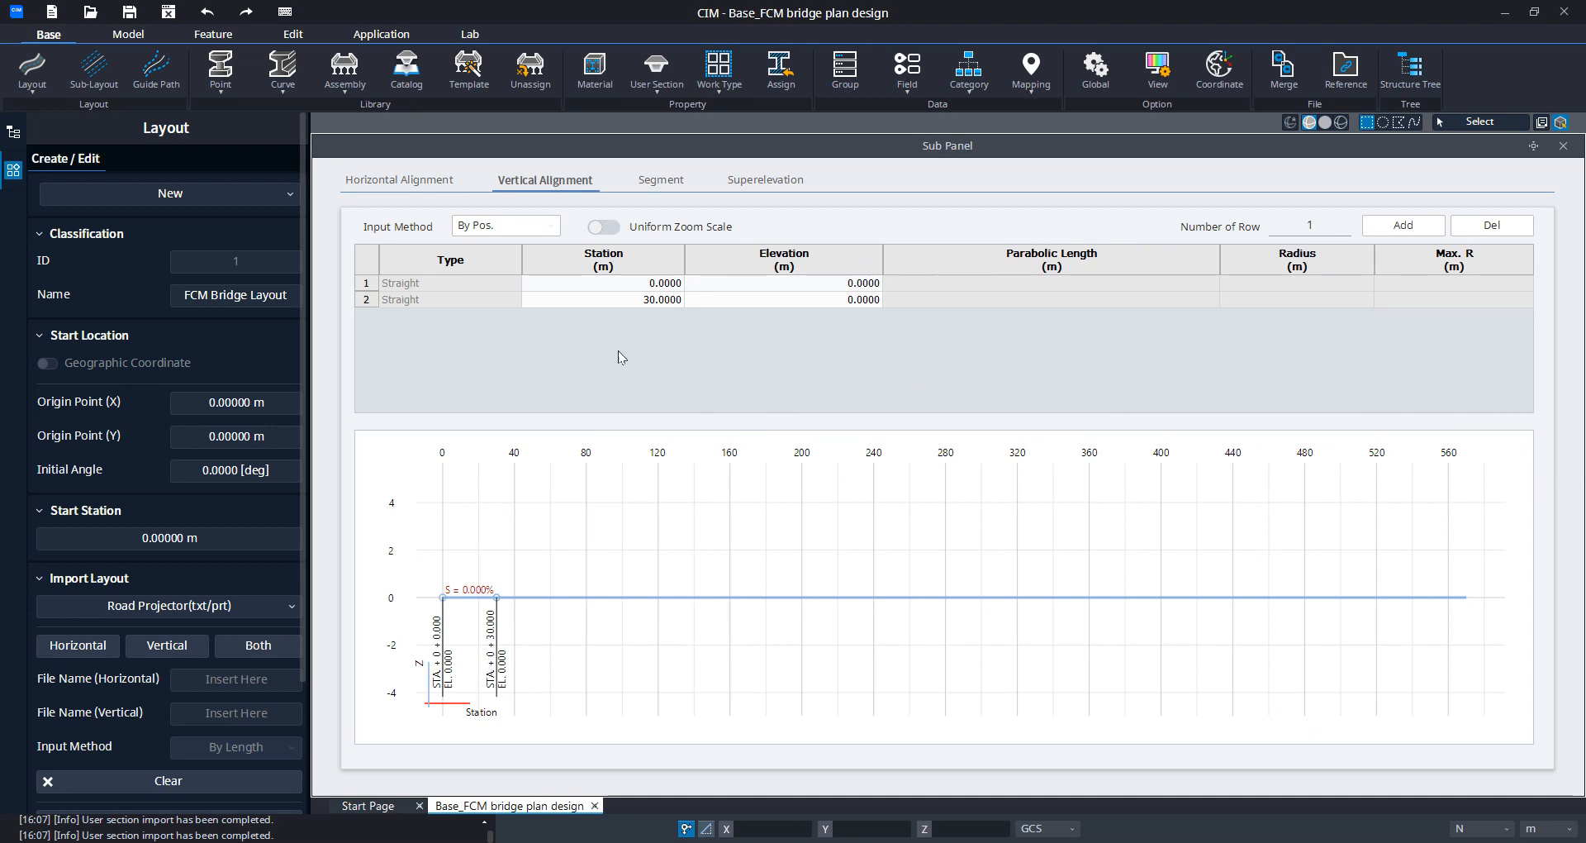
click(614, 284)
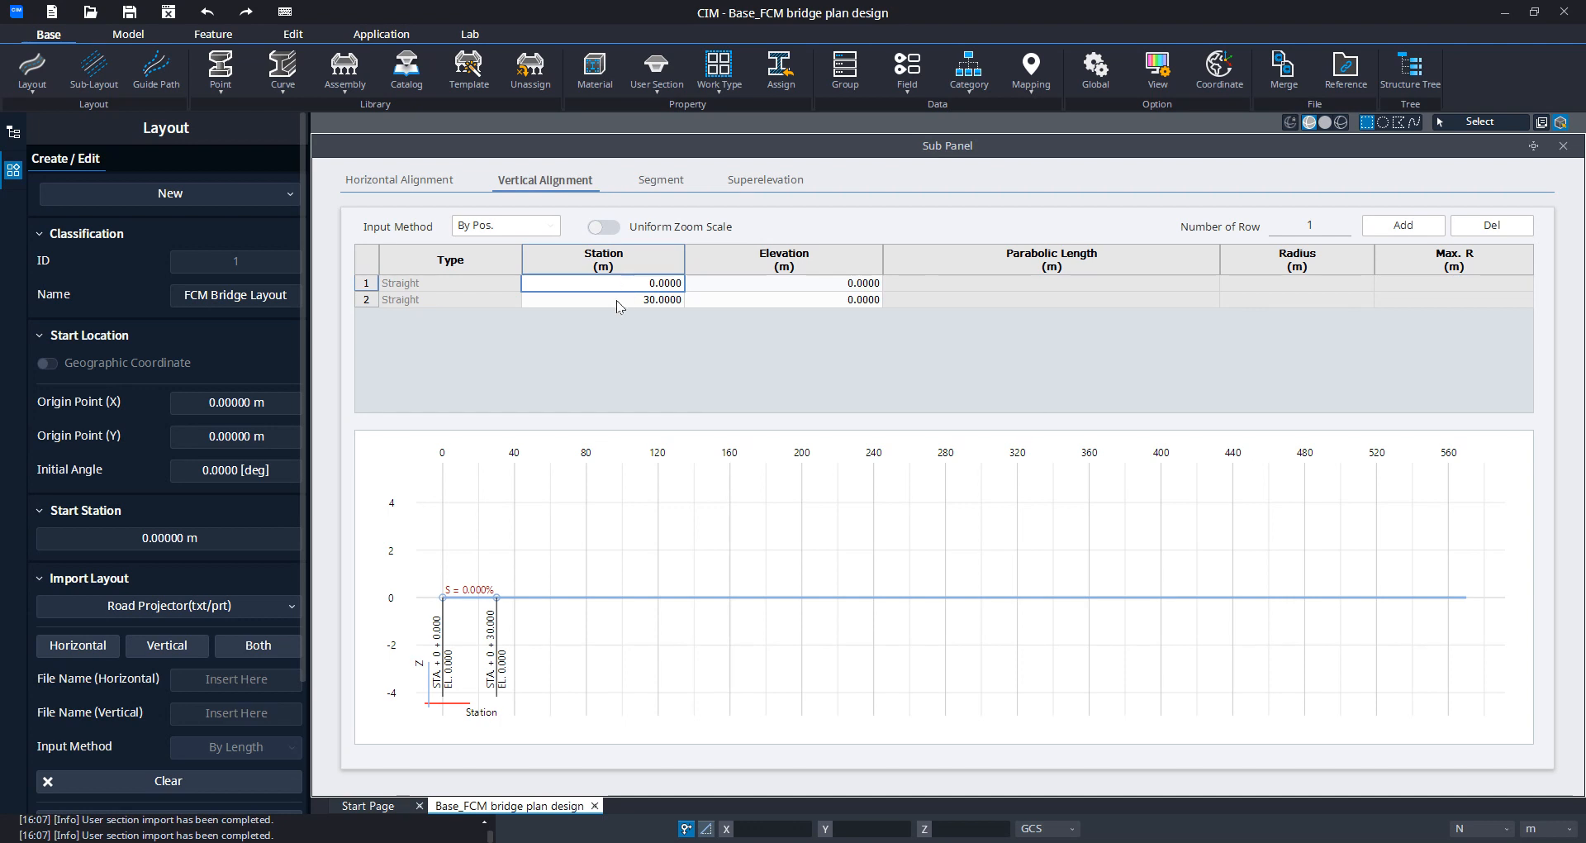
click(828, 280)
text(570)
click(835, 301)
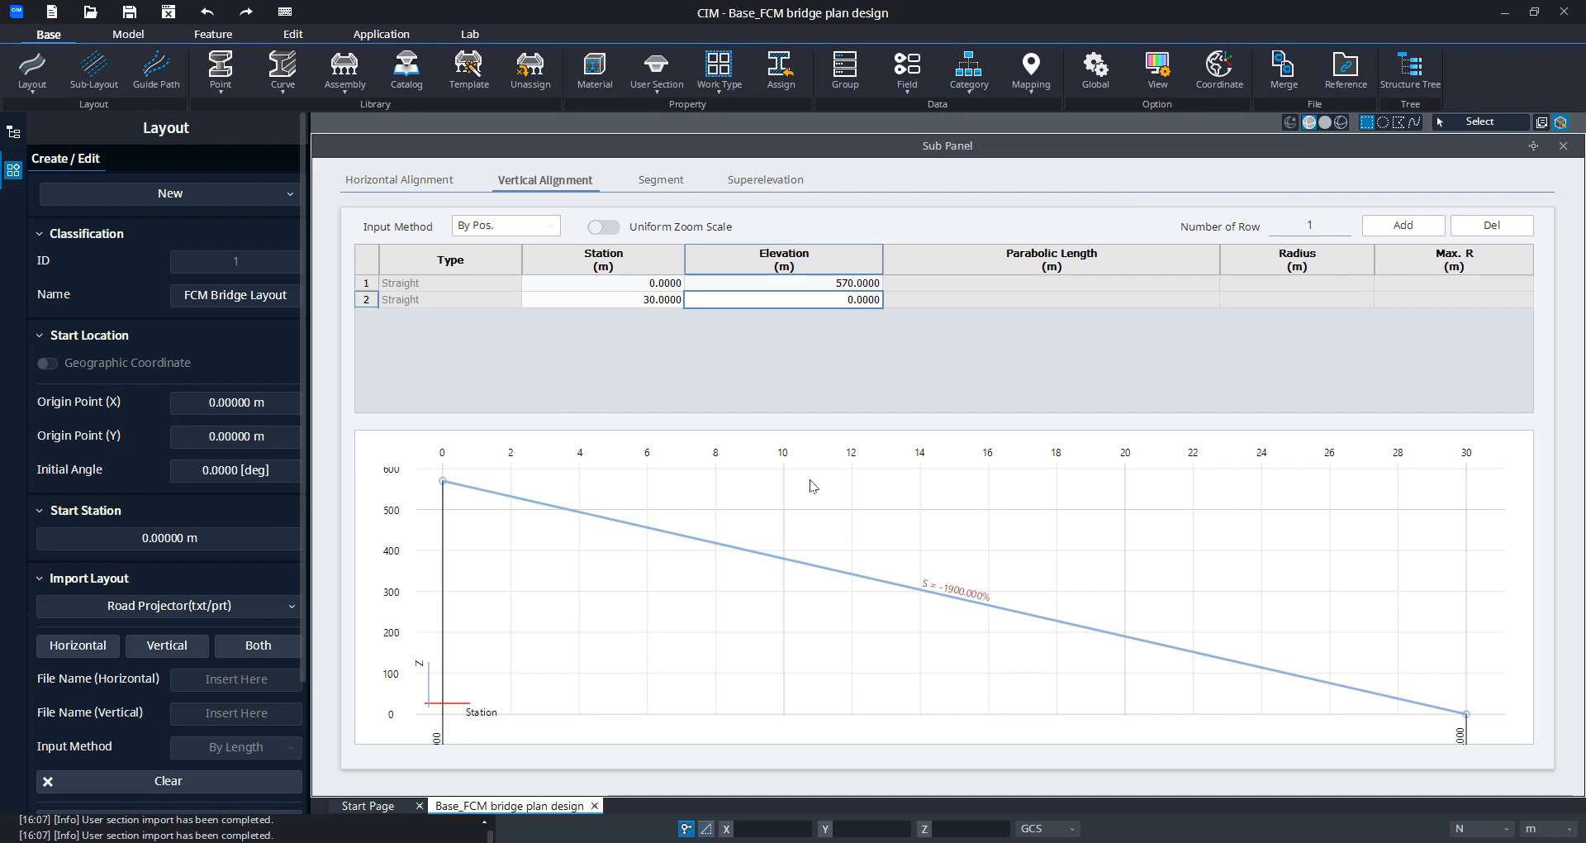
click(843, 282)
text(0)
key(Return)
Step: Set the station of the vertical alignment's second point to 570 m and compare it with the end station in the horizontal alignment
click(642, 281)
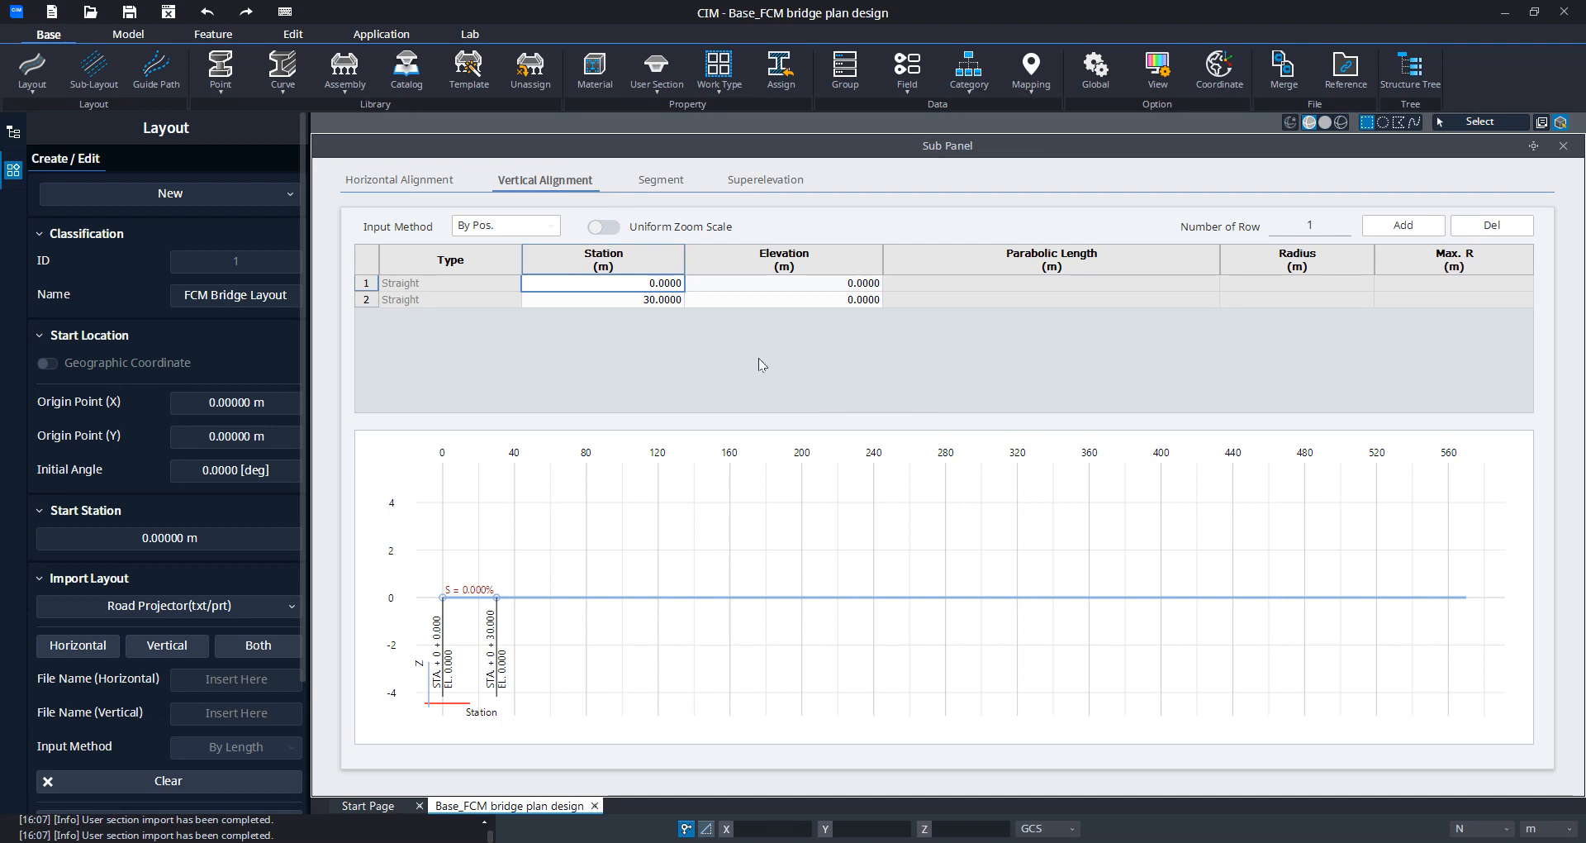
click(658, 299)
text(570)
key(Return)
click(410, 181)
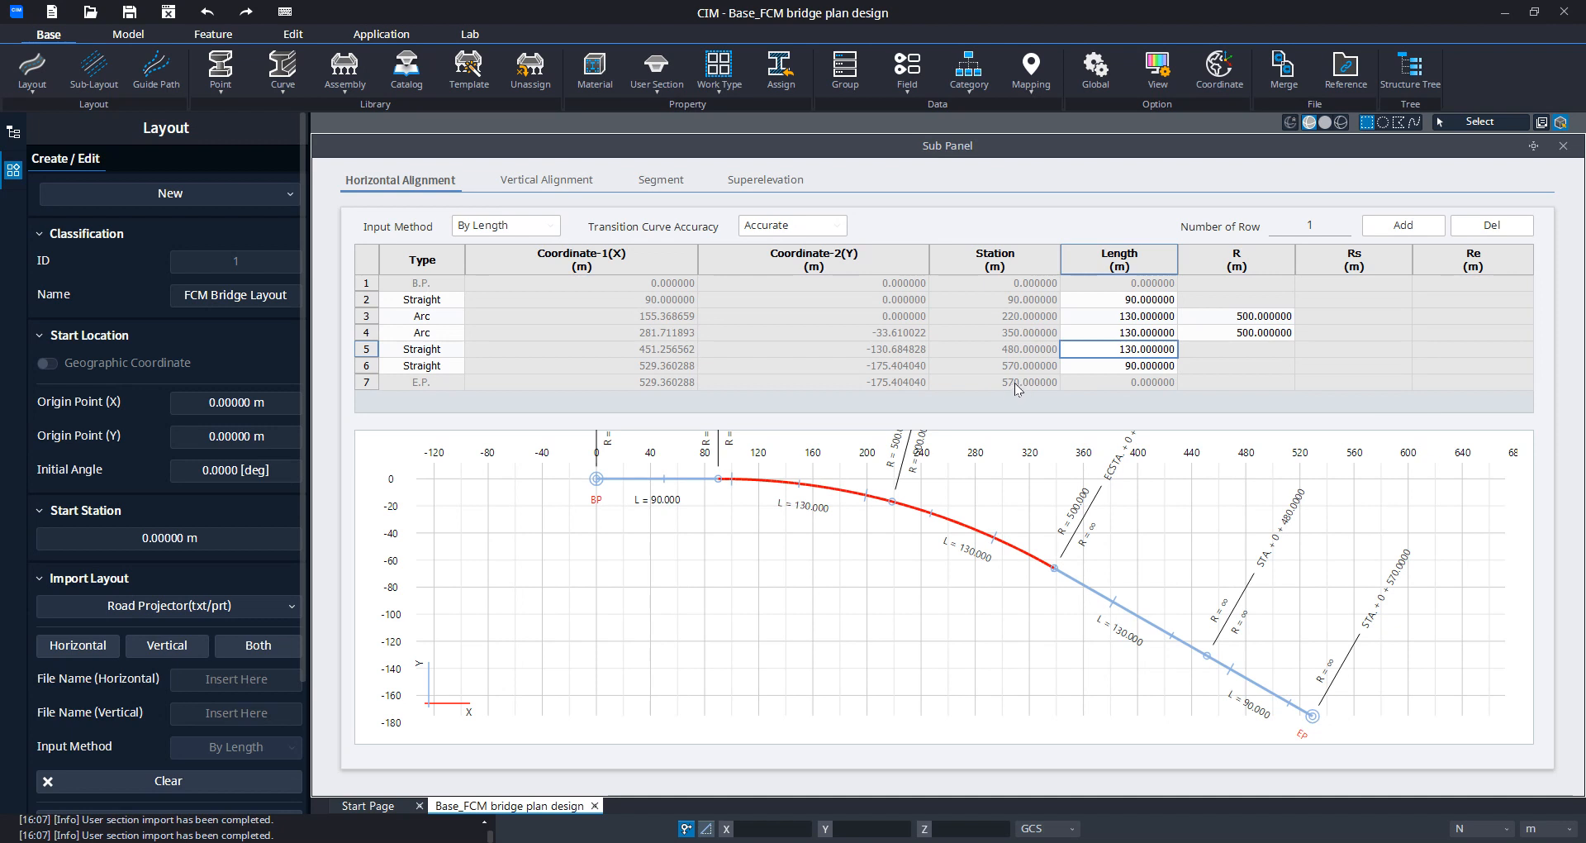
click(532, 185)
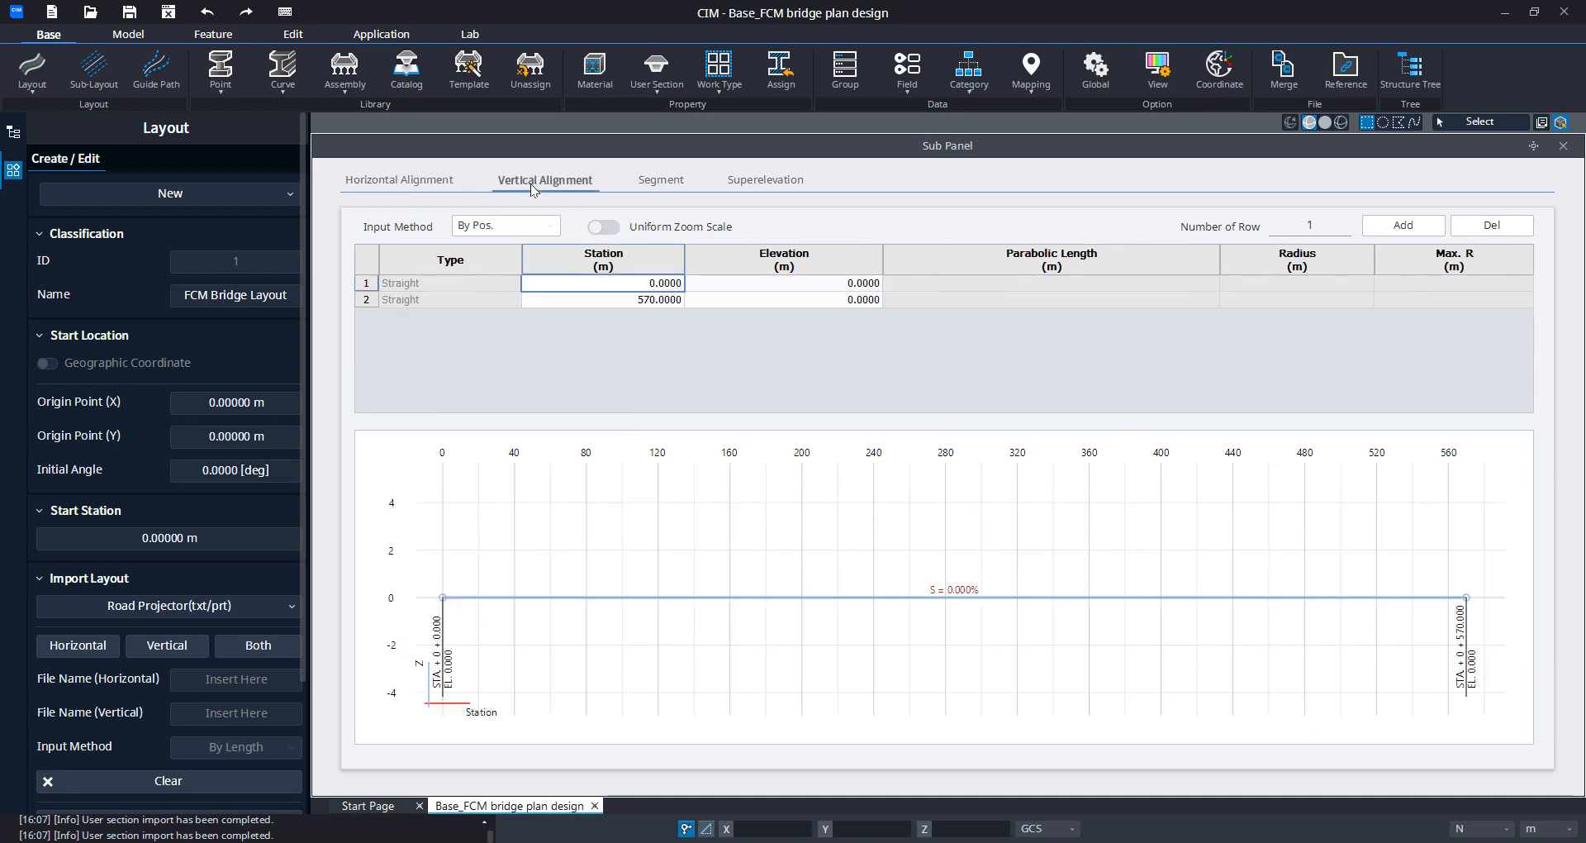
Step: Set the elevation of the vertical alignment's end point to 5.7 m
click(653, 299)
click(815, 285)
click(821, 302)
text(5.7)
click(876, 283)
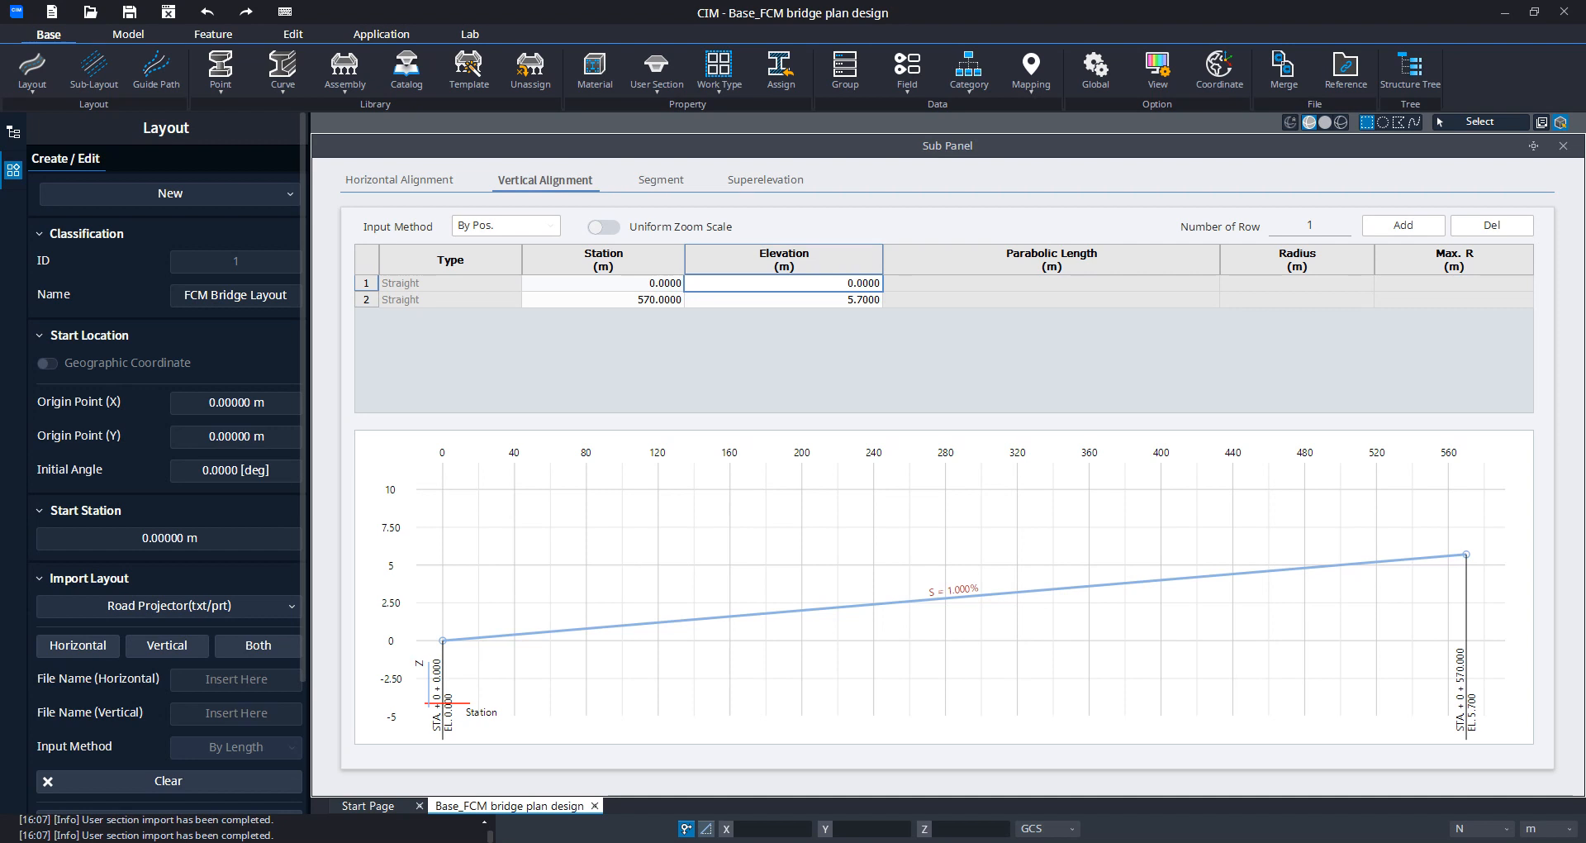
Step: Review the layout's segment, superelevation and horizontal alignment data, and accept the layout
click(661, 182)
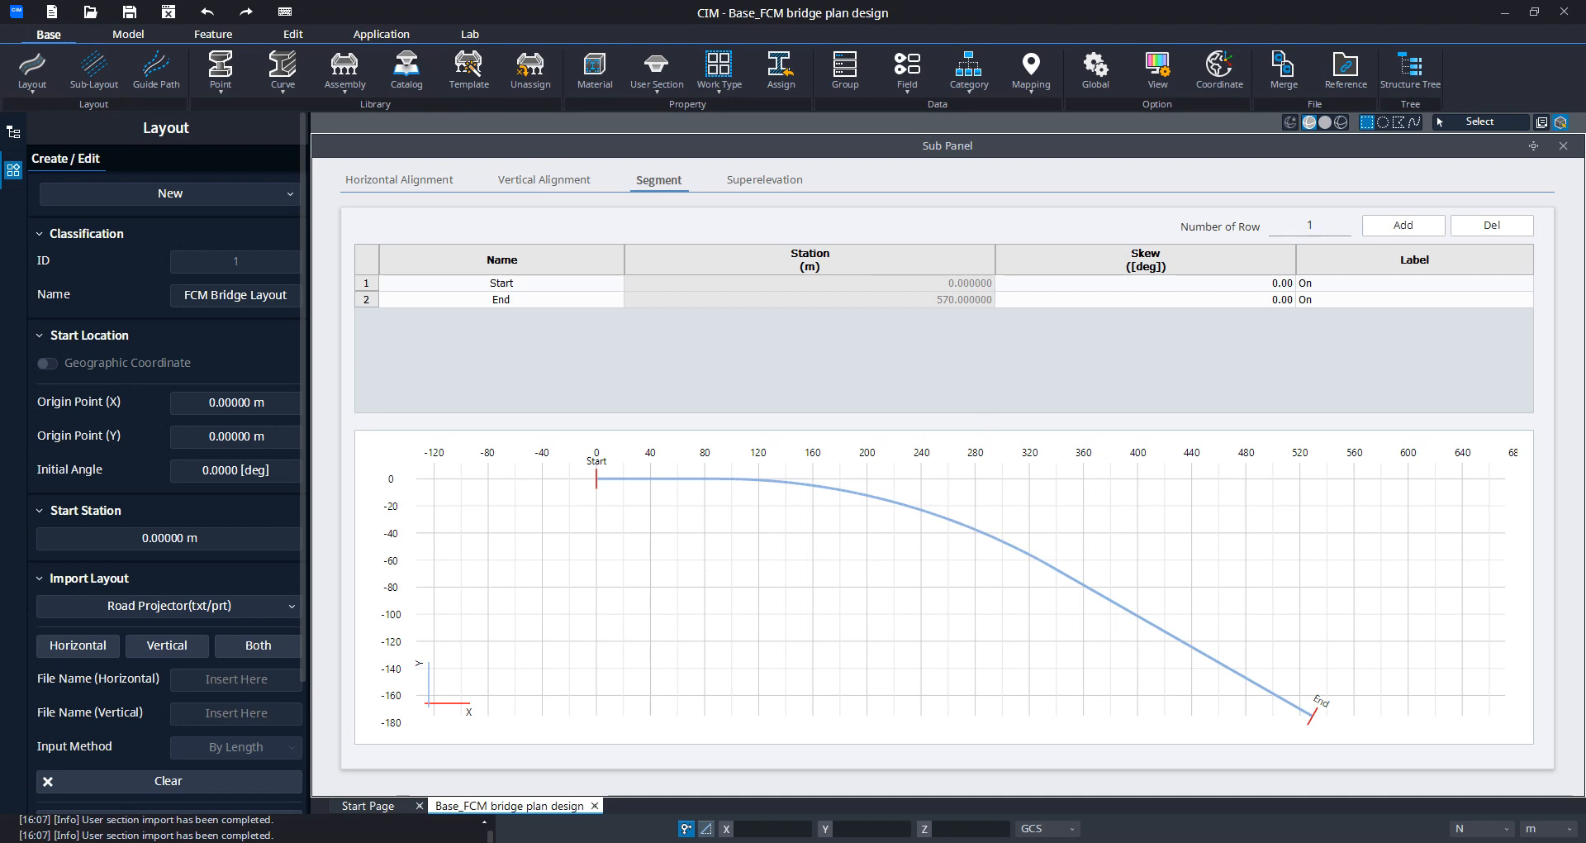
click(741, 179)
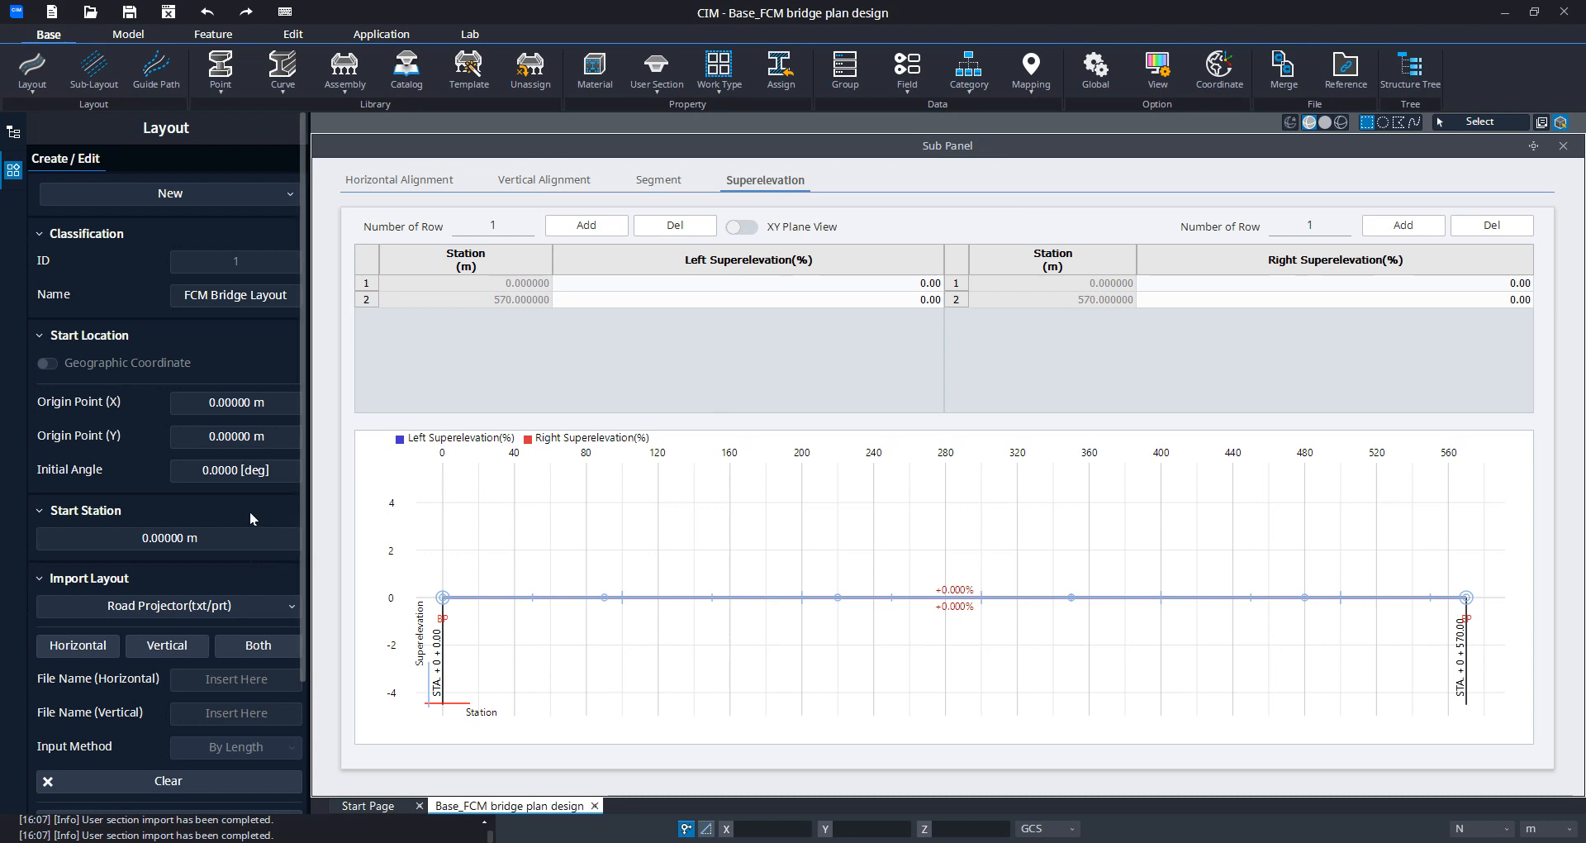
scroll(250, 512, down, 3)
click(416, 187)
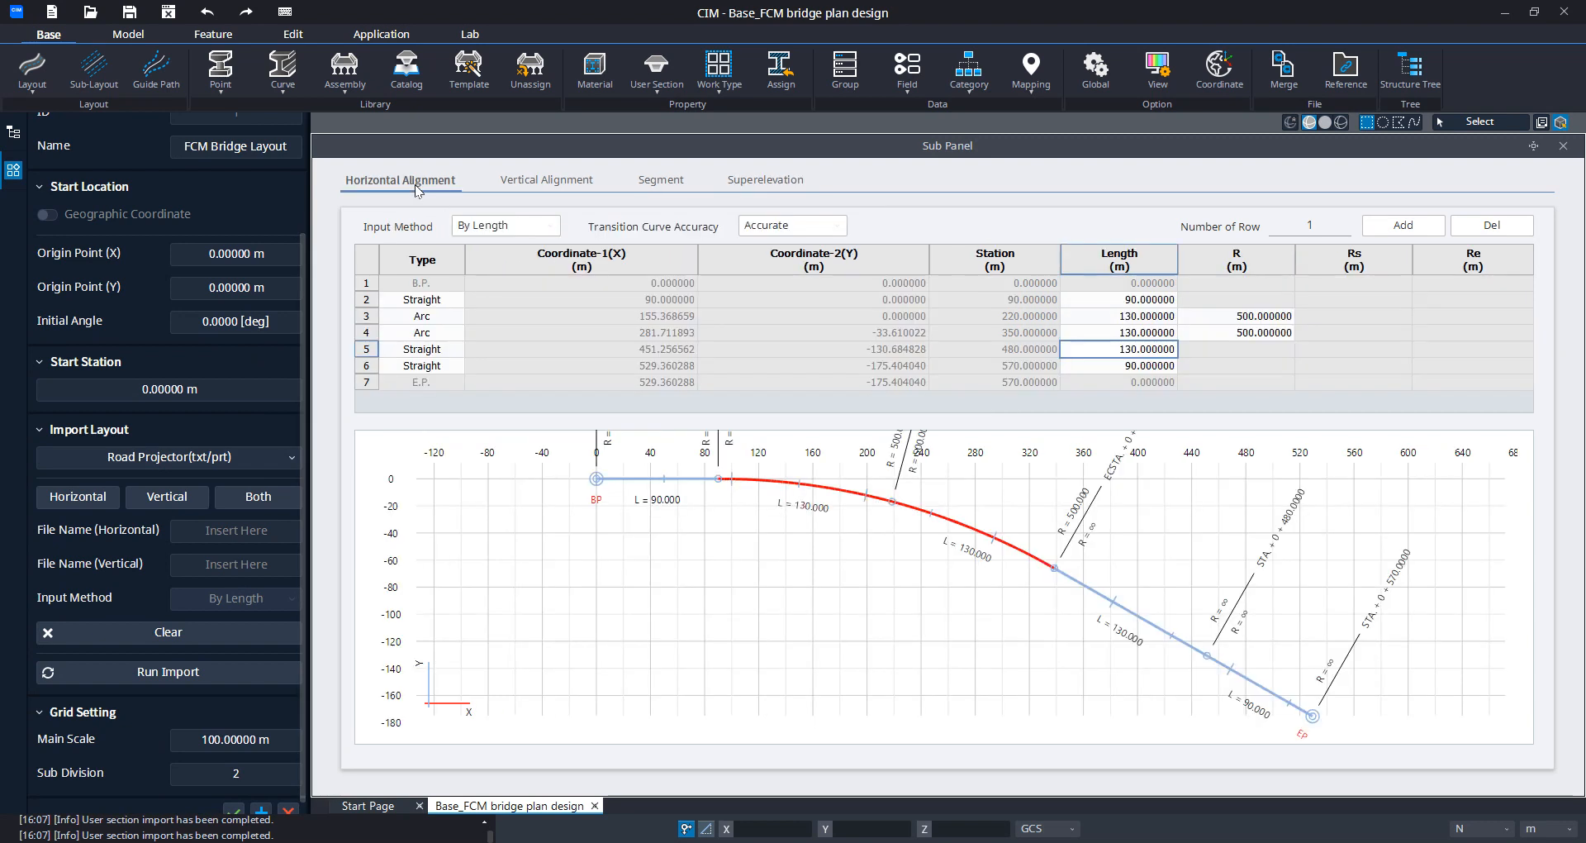
scroll(207, 652, down, 1)
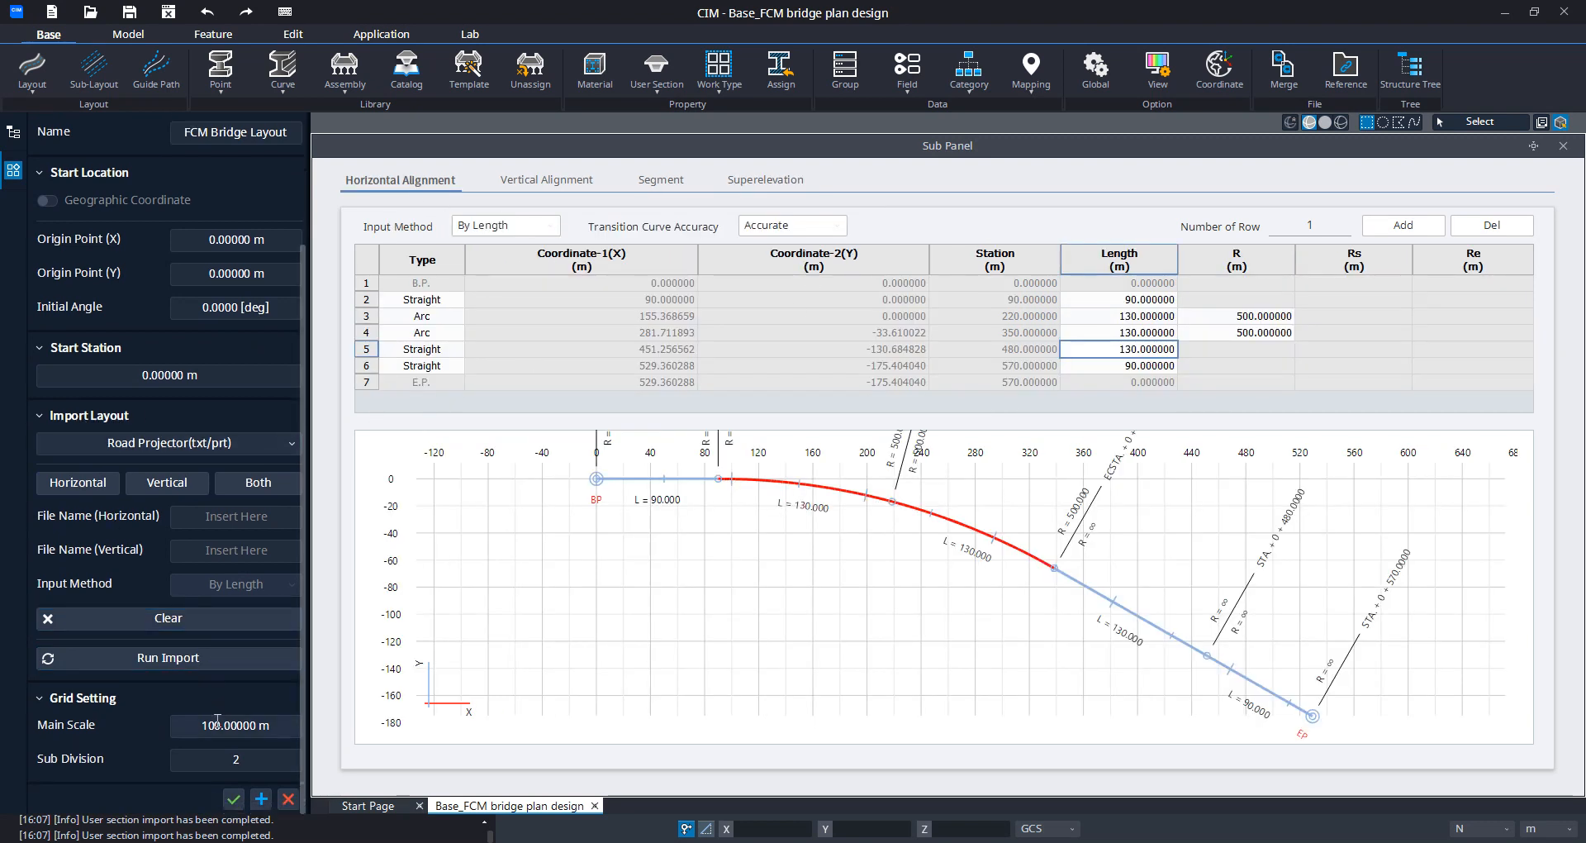
click(233, 799)
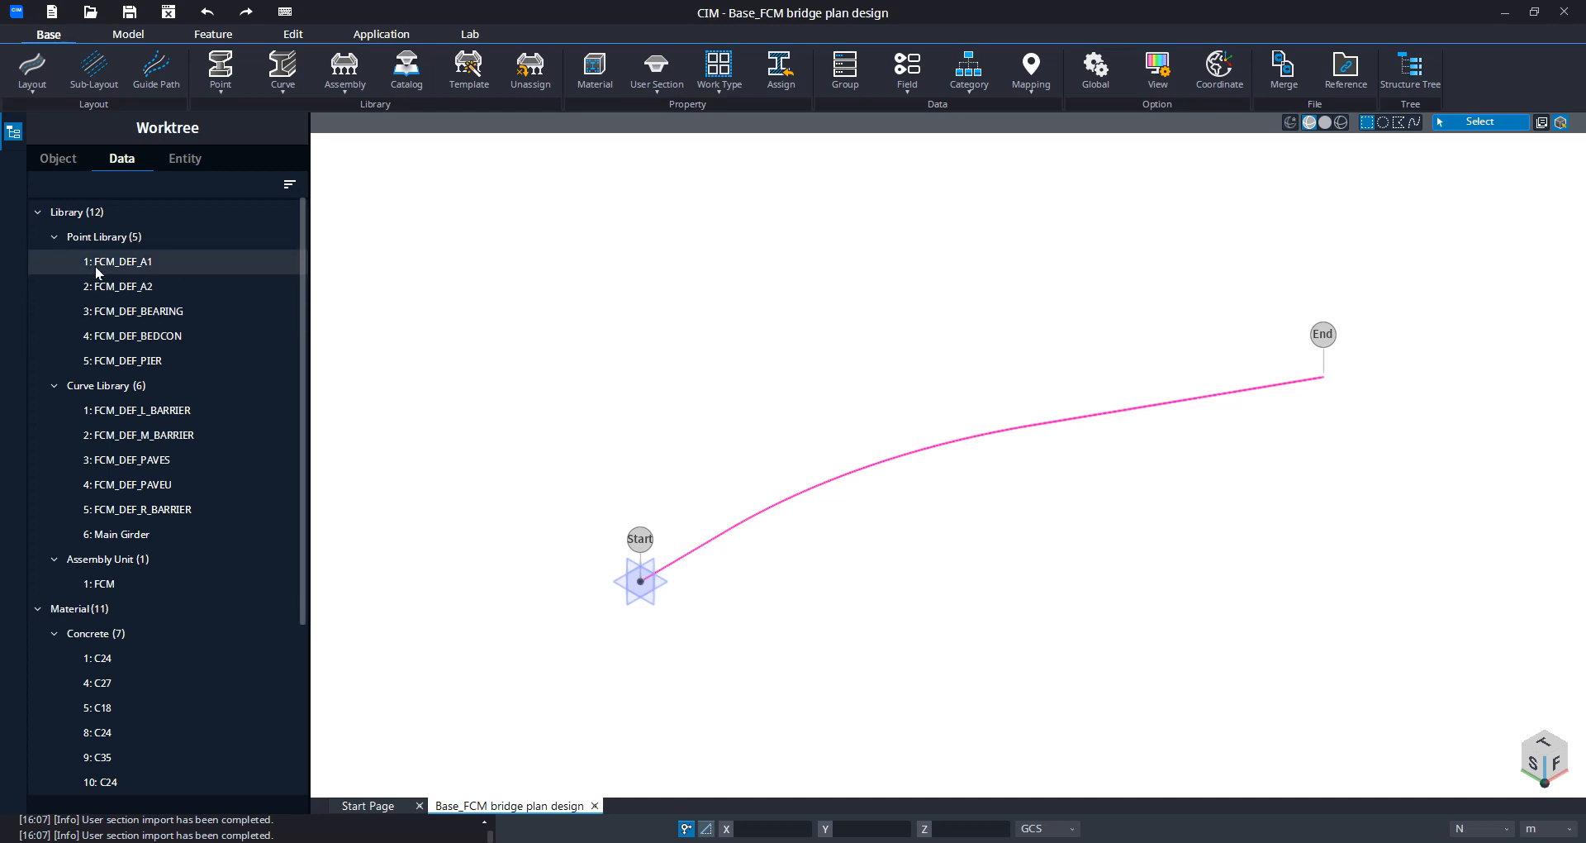
Step: Start assigning an assembly unit and choose FCM as the unit to place
click(344, 89)
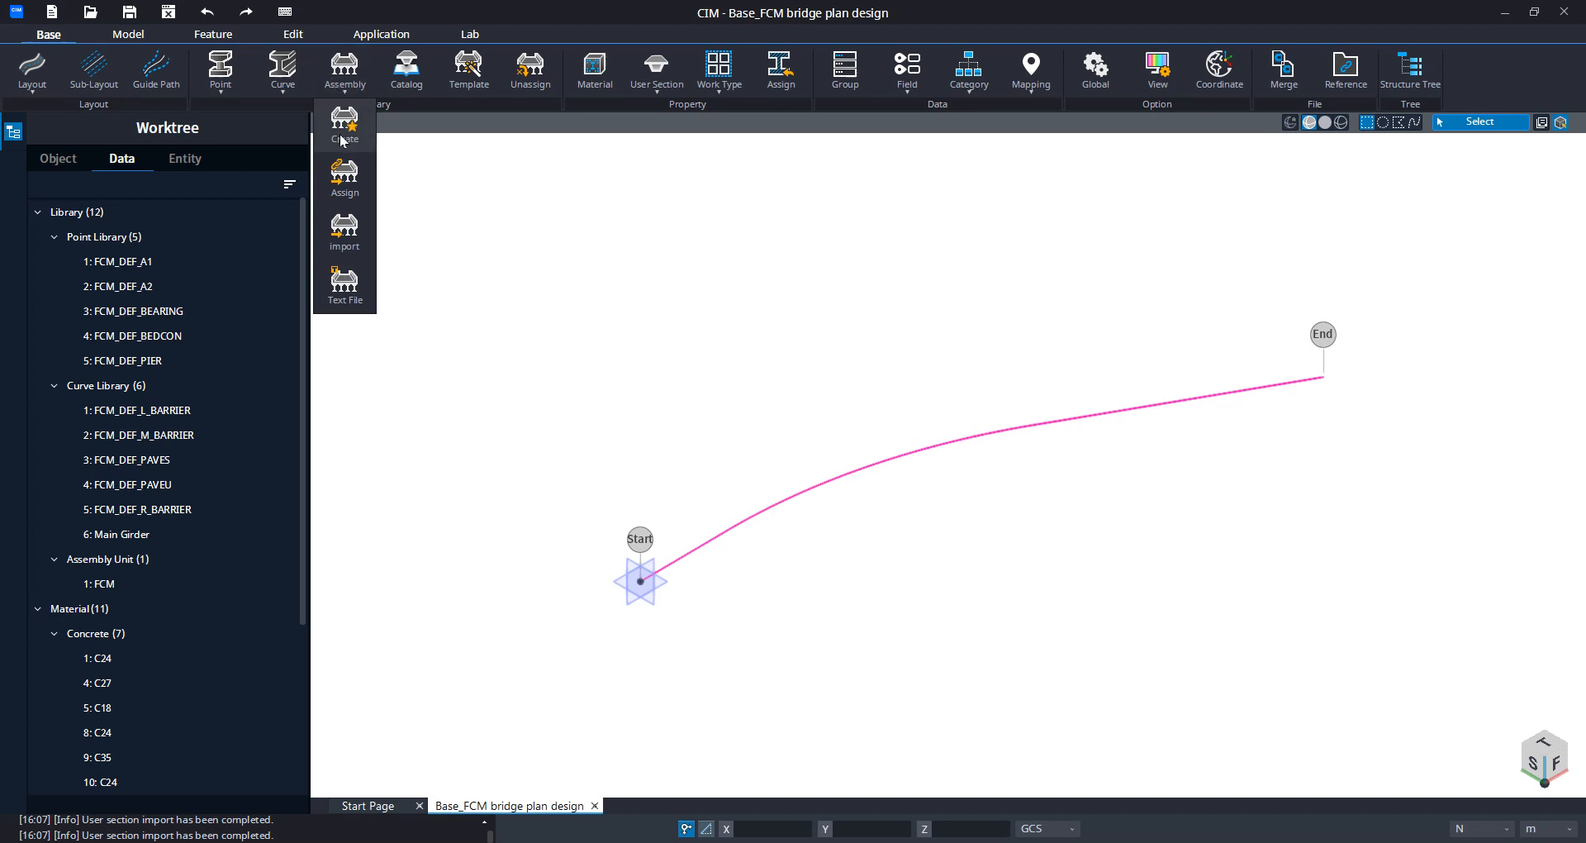
click(346, 184)
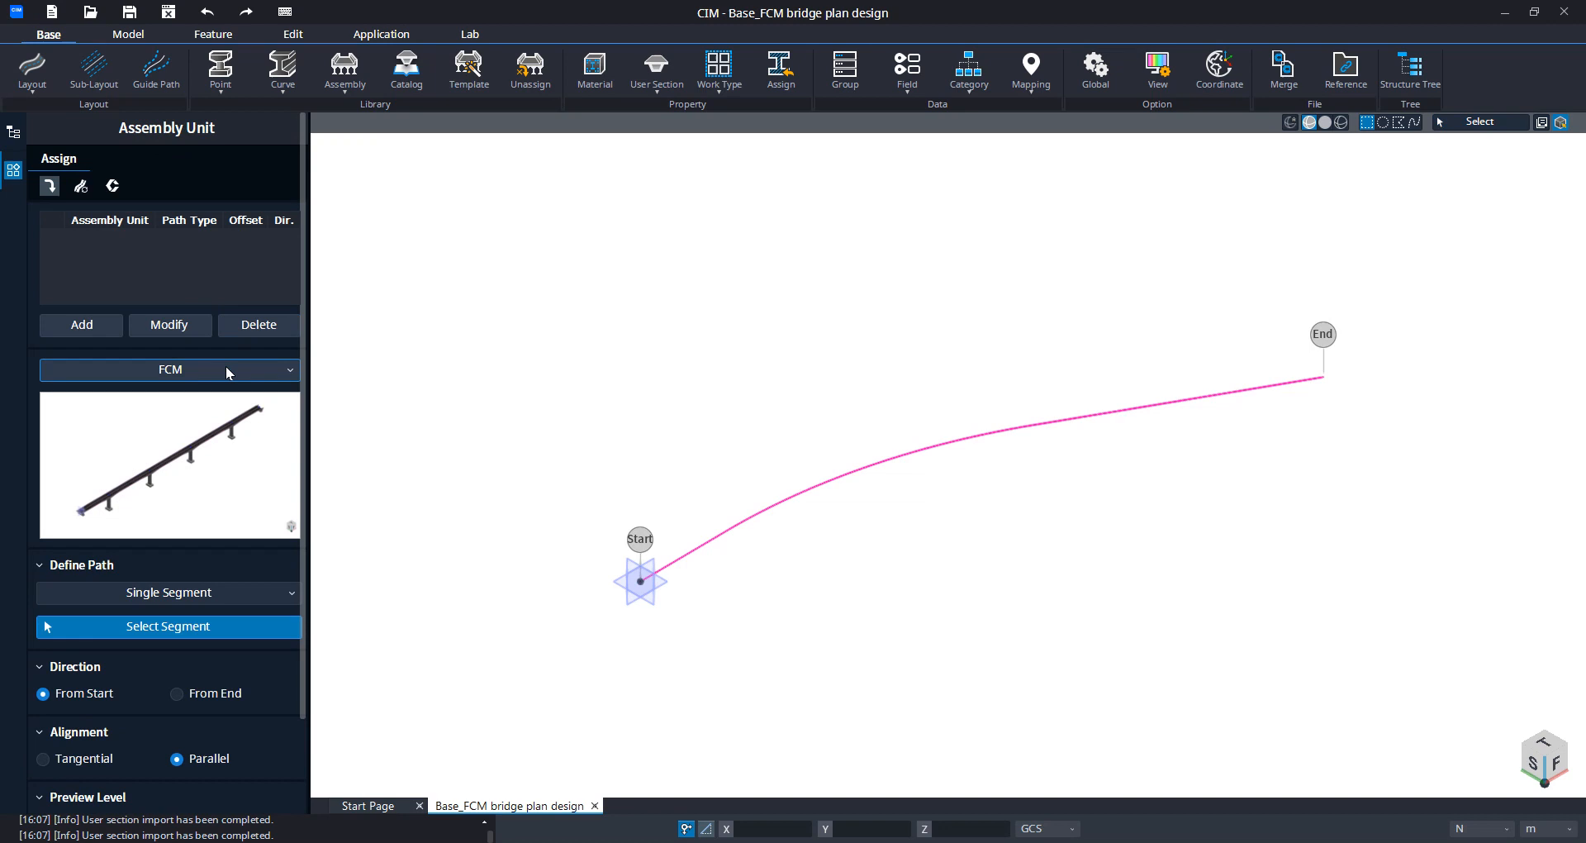
click(225, 372)
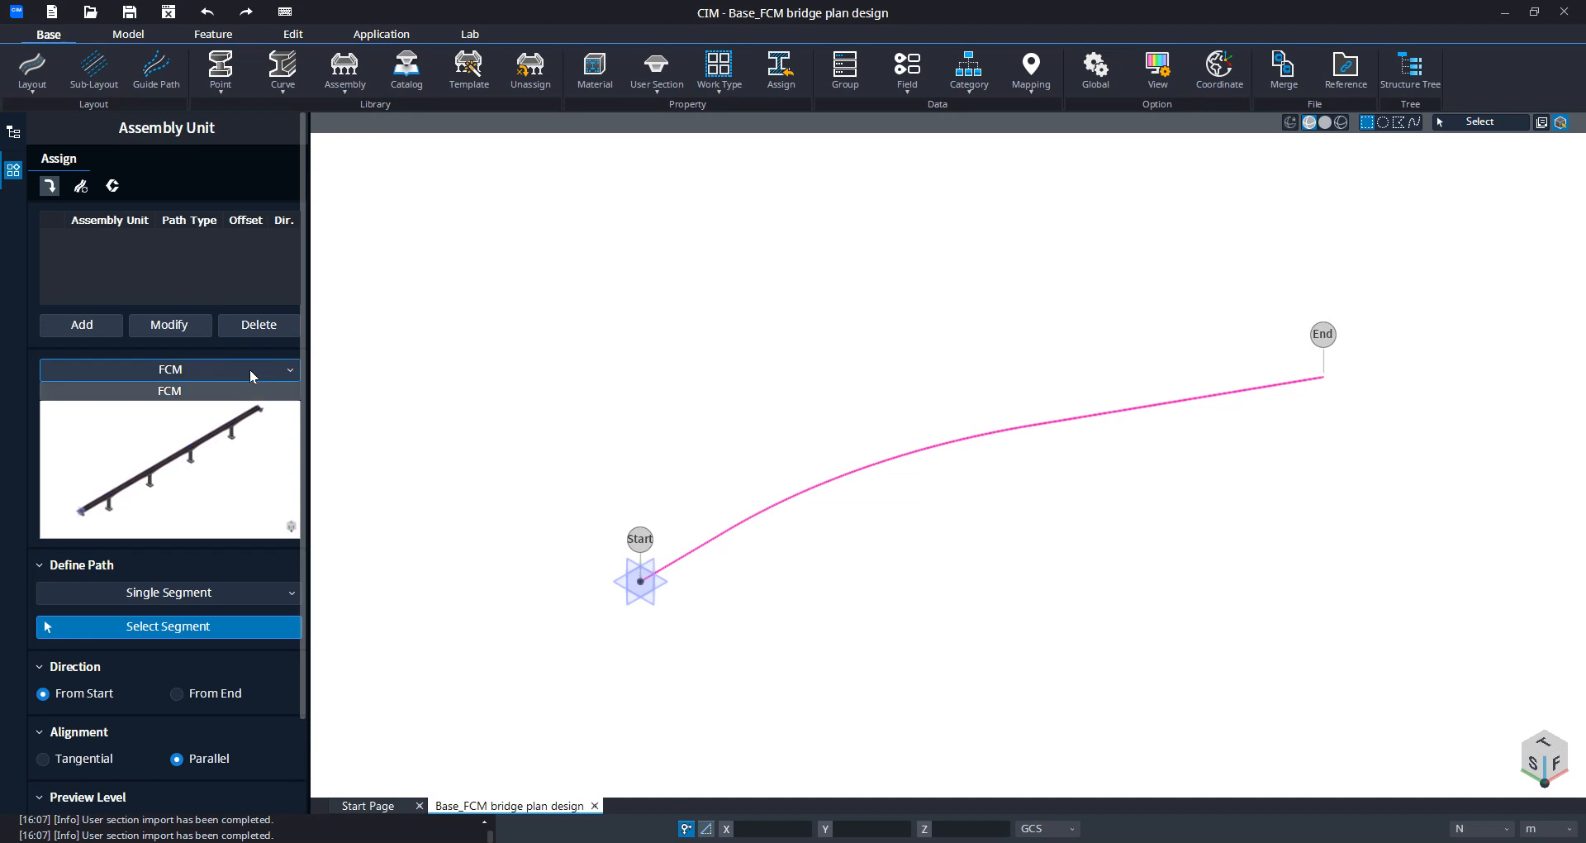
click(170, 392)
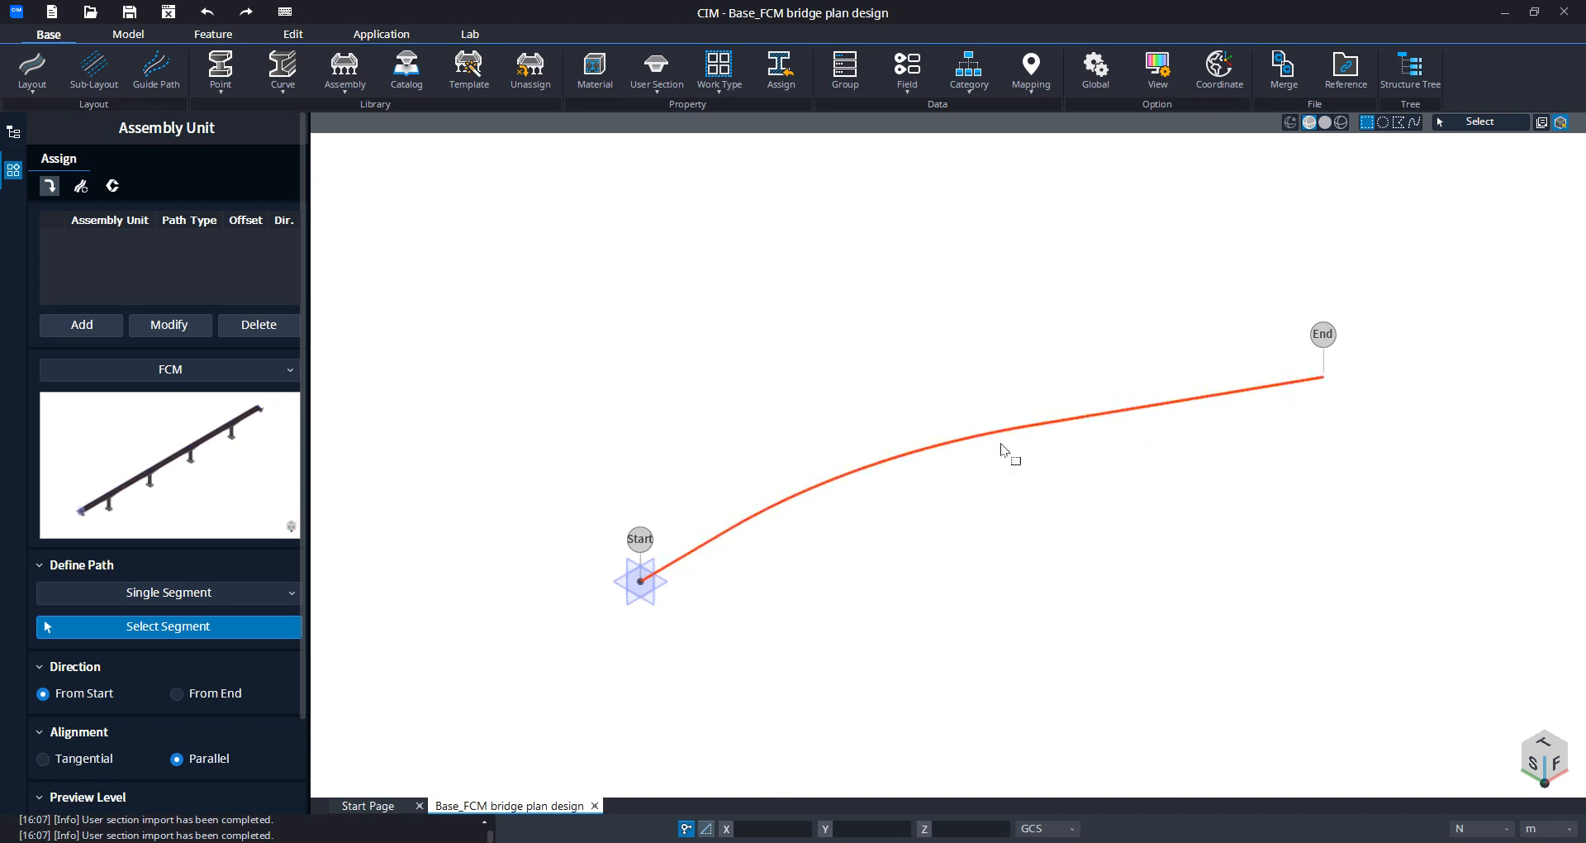
Step: Define the path as Whole Layout, select the bridge layout curve, and add the FCM unit to the assignment list
click(200, 592)
click(181, 648)
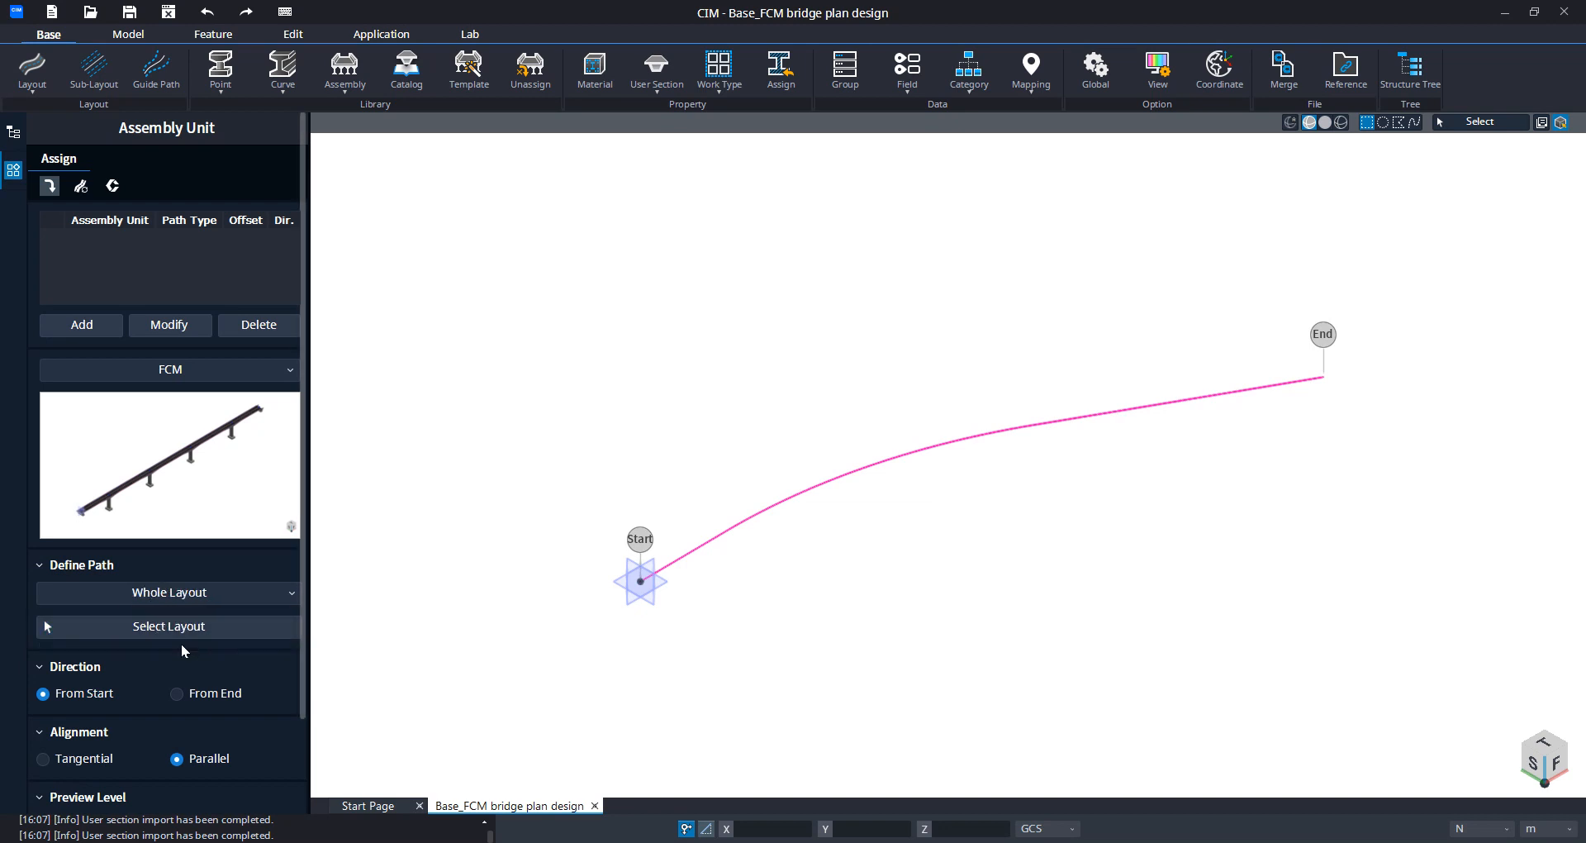
click(843, 464)
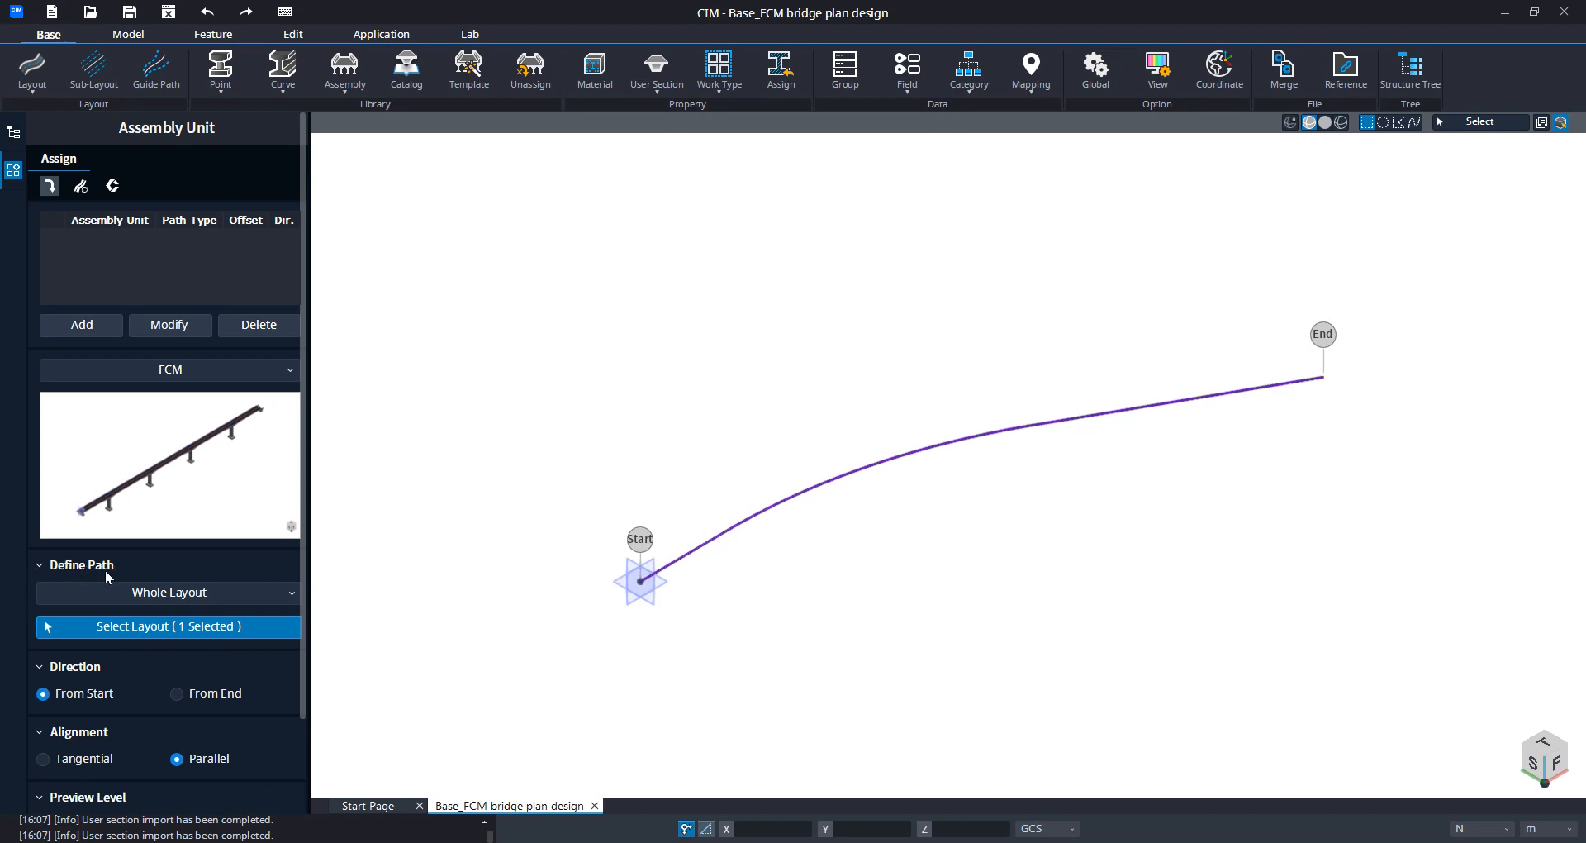
click(100, 329)
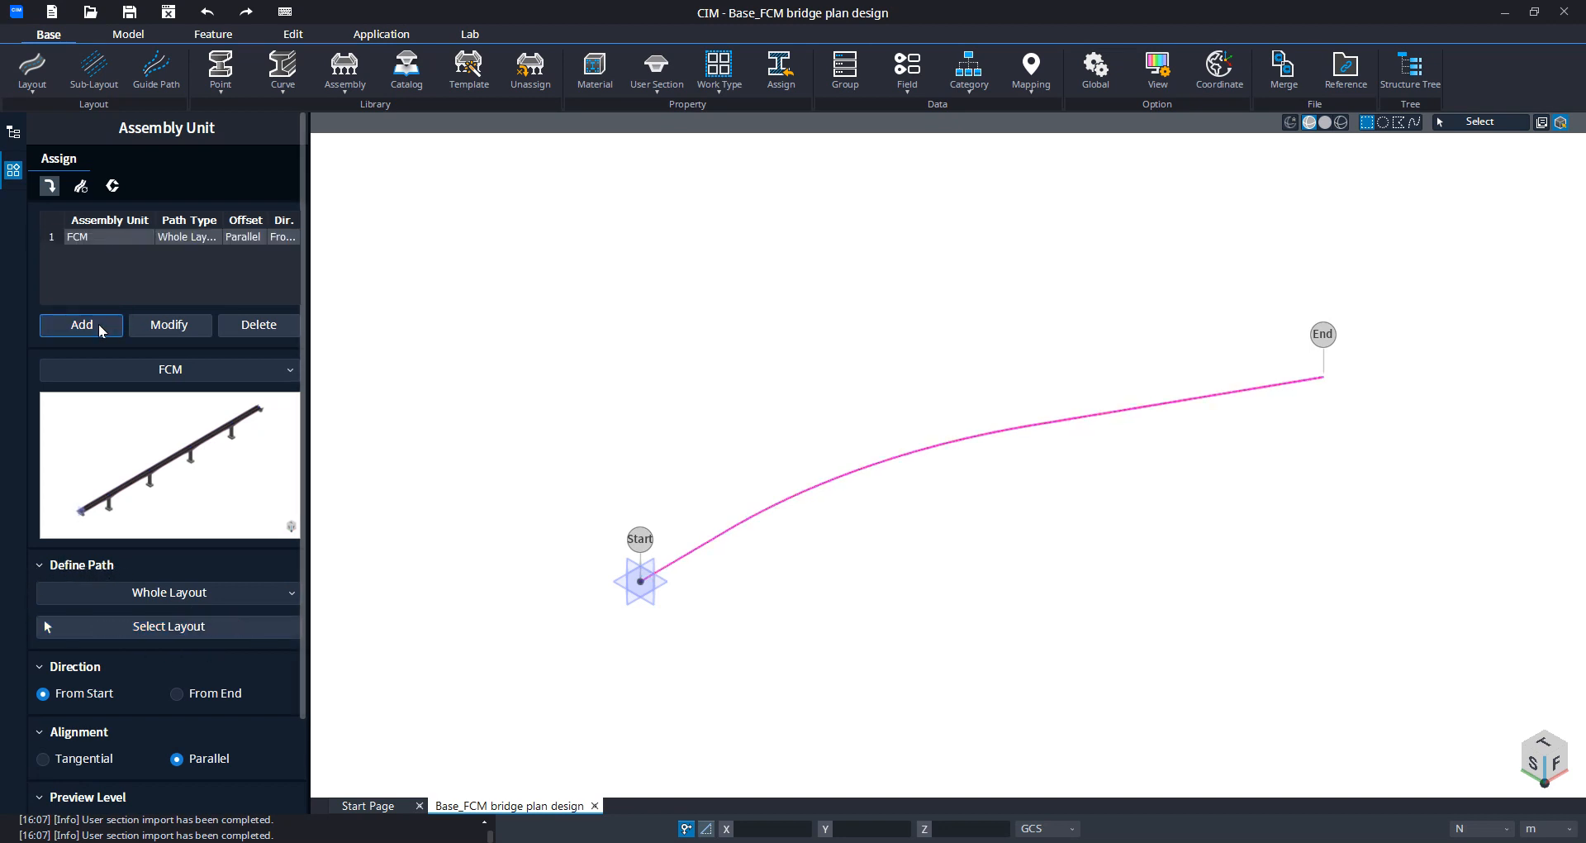
scroll(173, 611, down, 2)
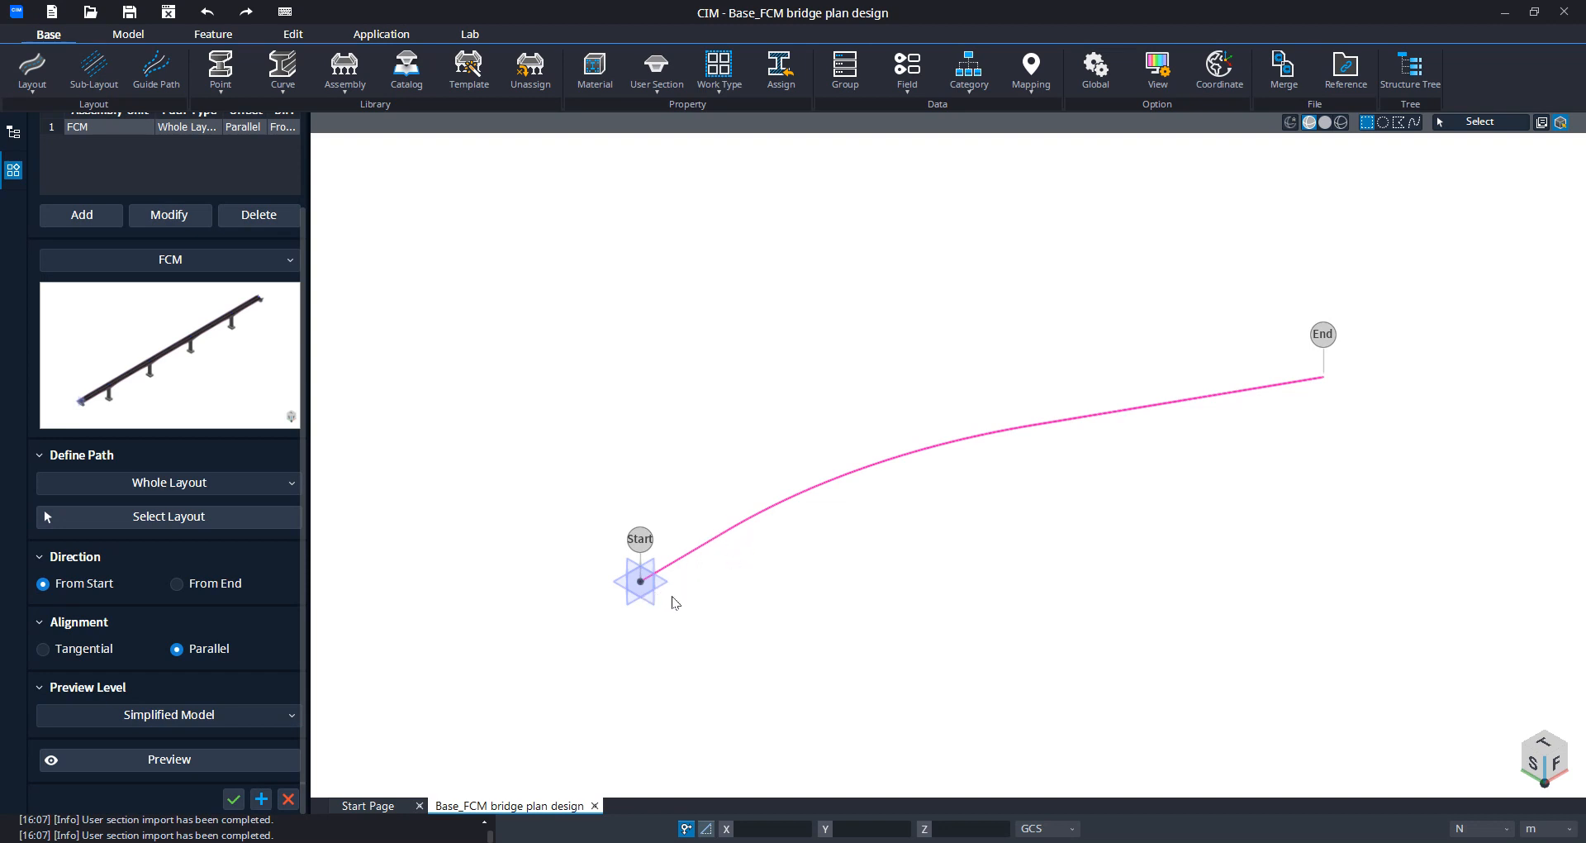
Step: Preview the FCM assembly unit along the whole layout and apply the assignment to generate the bridge
middle_drag(776, 589, 970, 637)
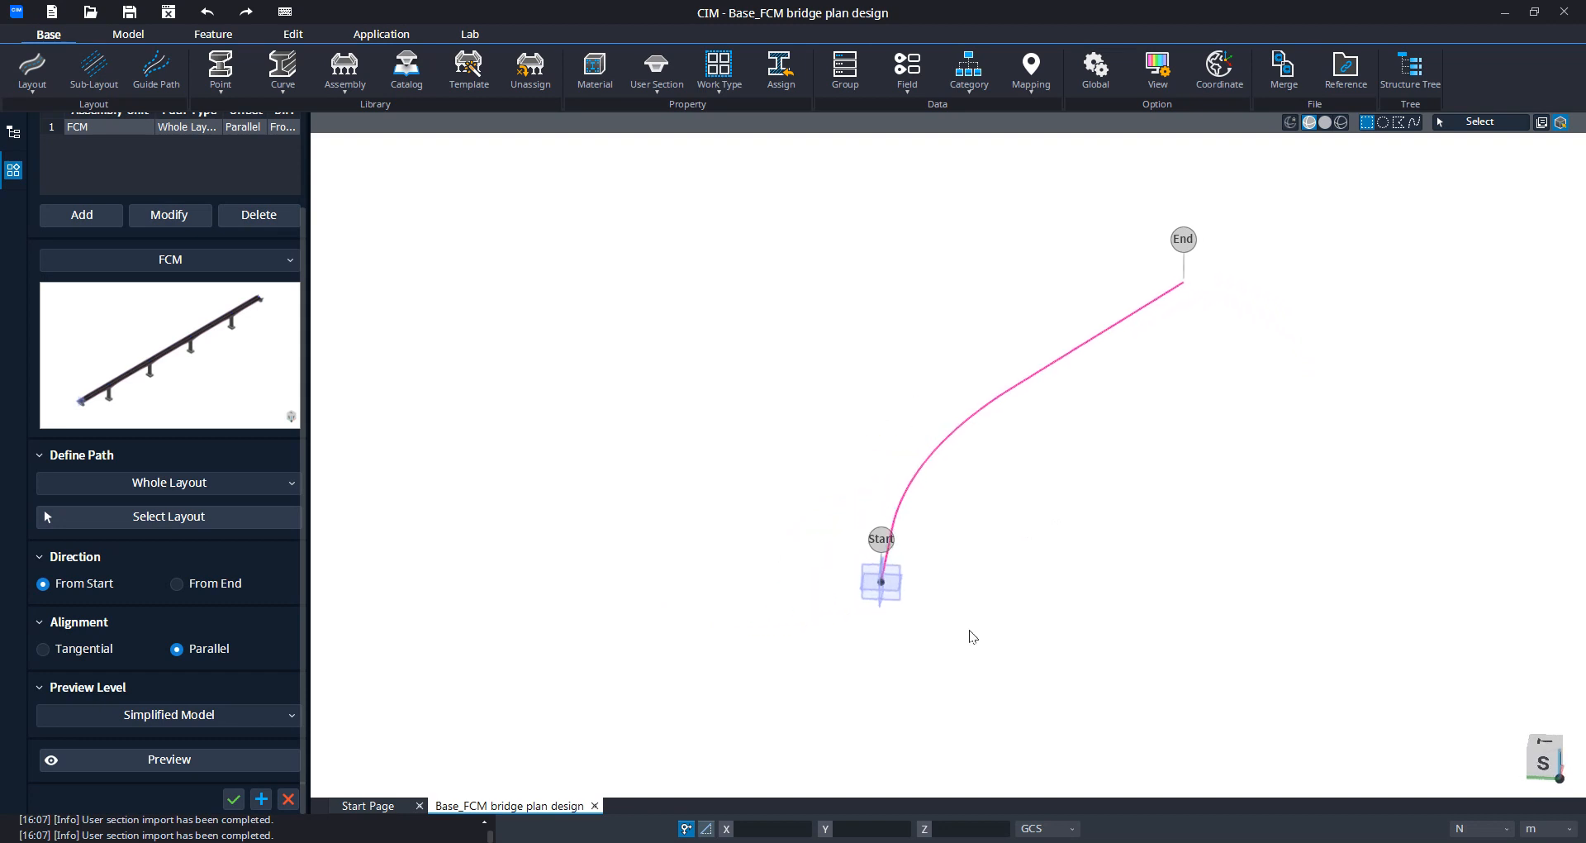
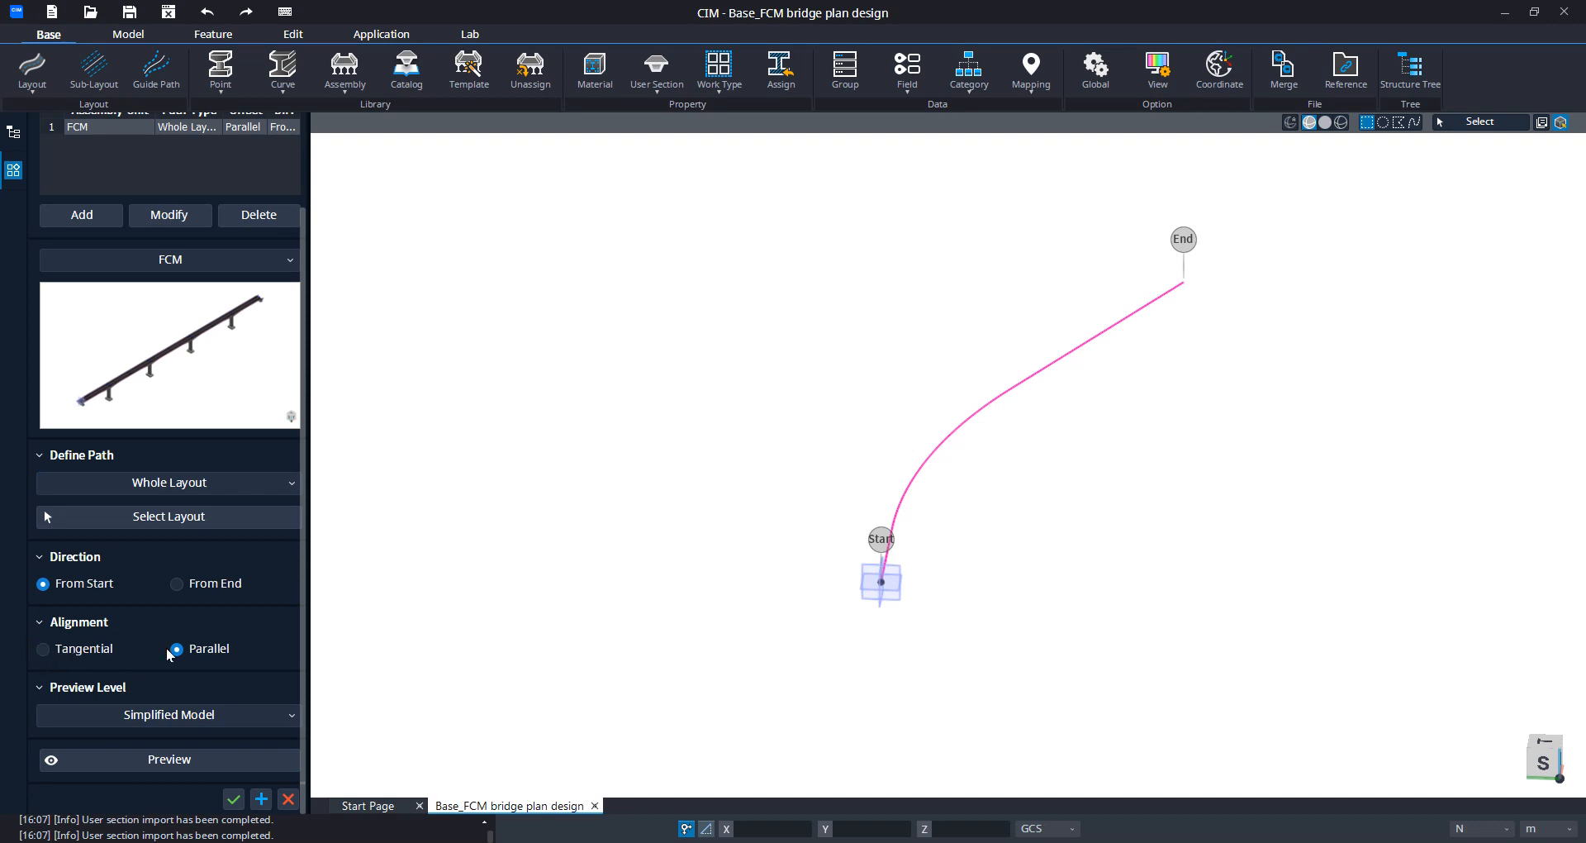
click(177, 760)
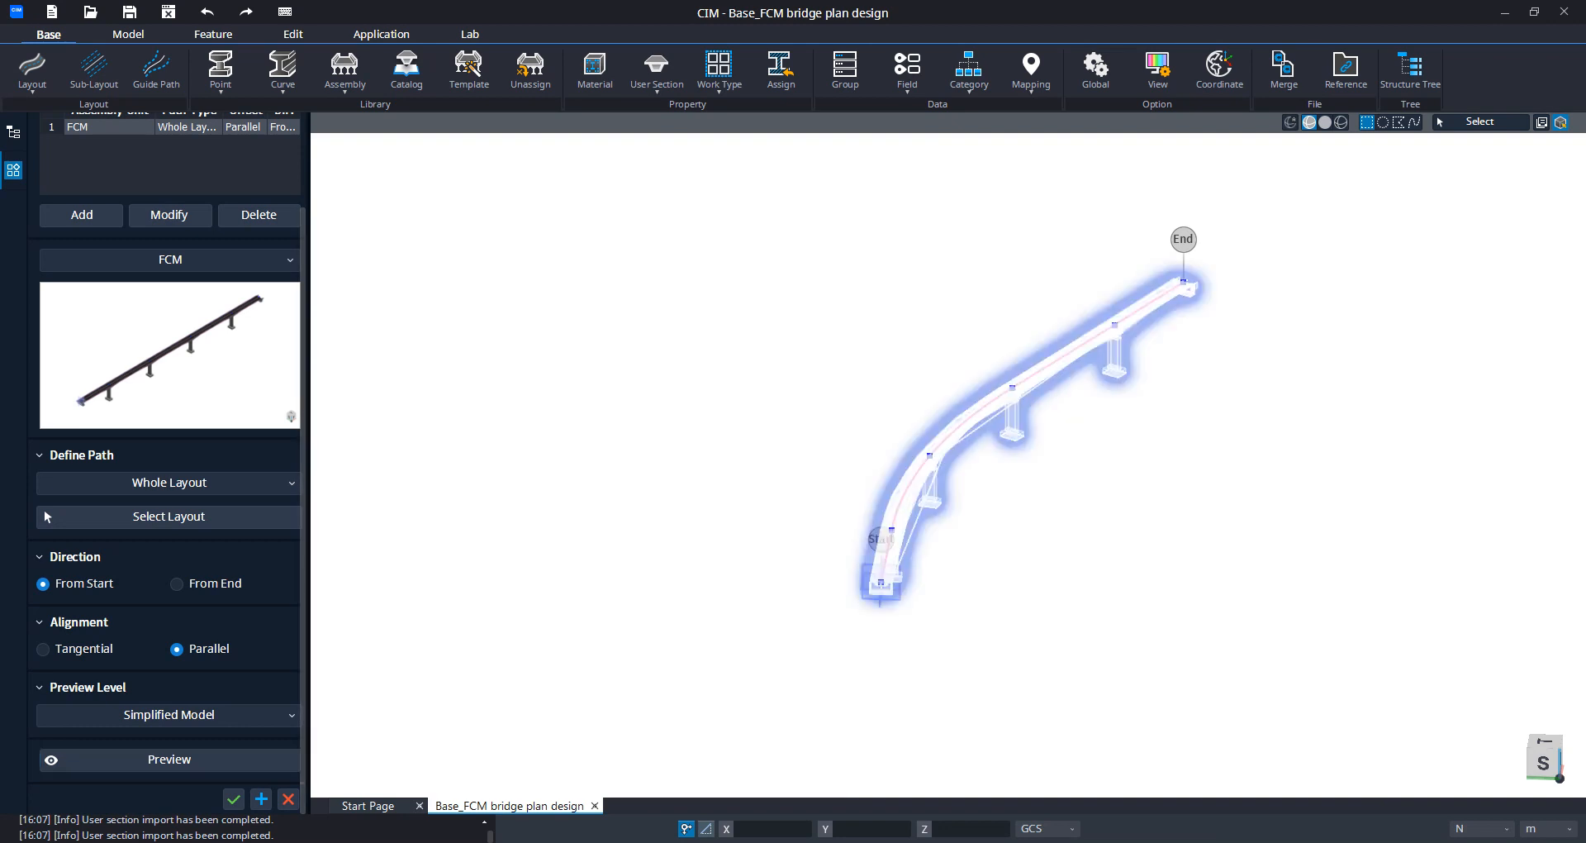
mouse_move(1063, 590)
middle_down()
mouse_move(923, 568)
mouse_move(947, 583)
mouse_move(710, 511)
mouse_move(796, 545)
mouse_move(1052, 556)
mouse_move(1074, 537)
mouse_move(1015, 422)
mouse_move(1043, 439)
mouse_move(1088, 429)
mouse_move(1043, 426)
mouse_move(712, 577)
mouse_move(628, 585)
middle_up()
scroll(692, 509, up, 5)
scroll(690, 544, down, 3)
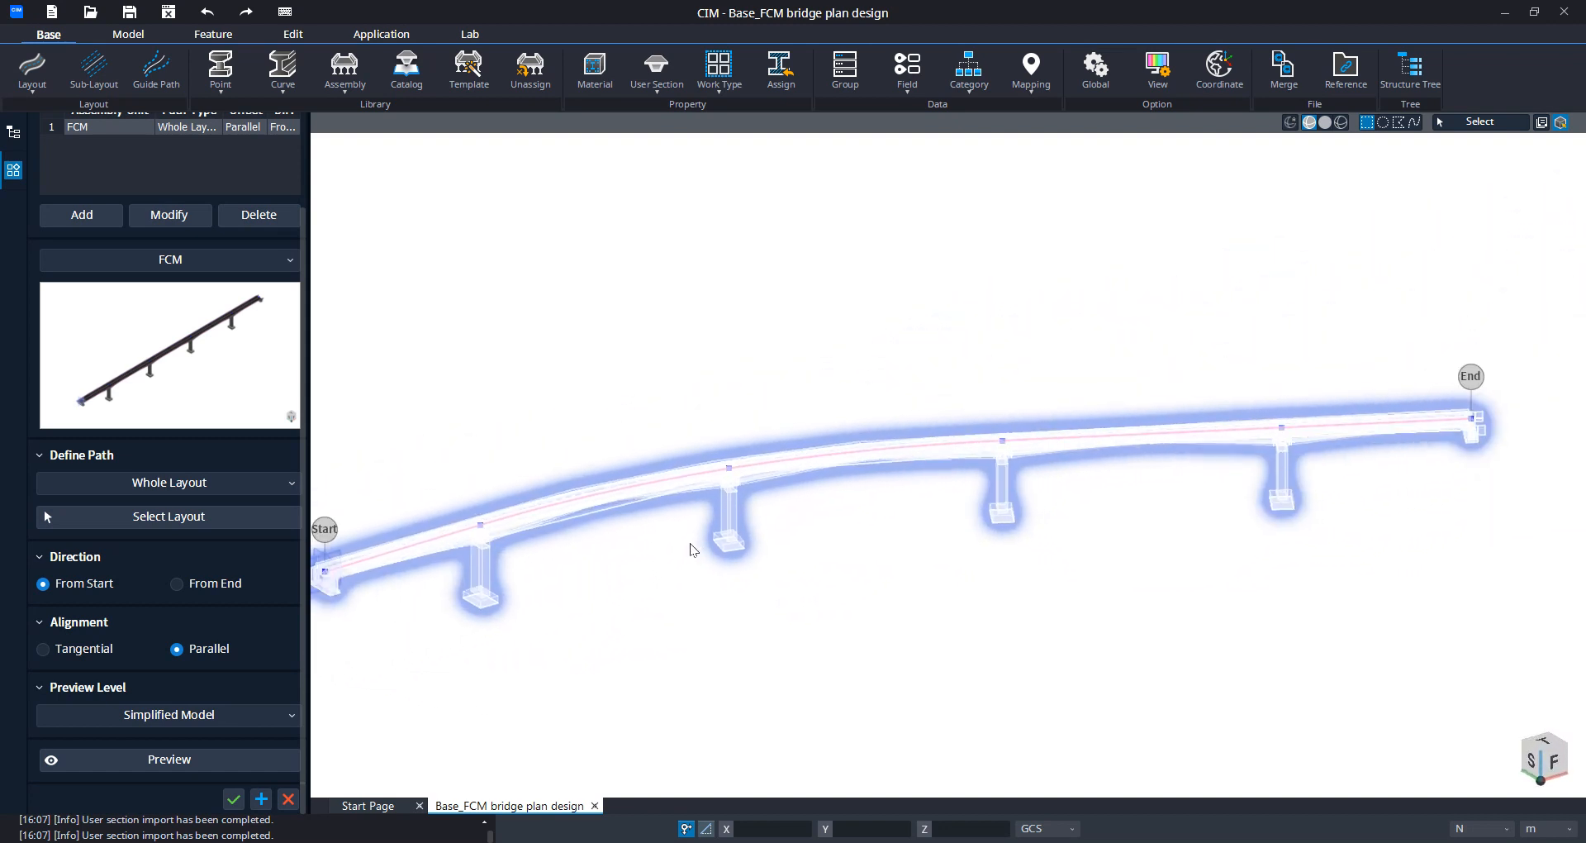
click(234, 799)
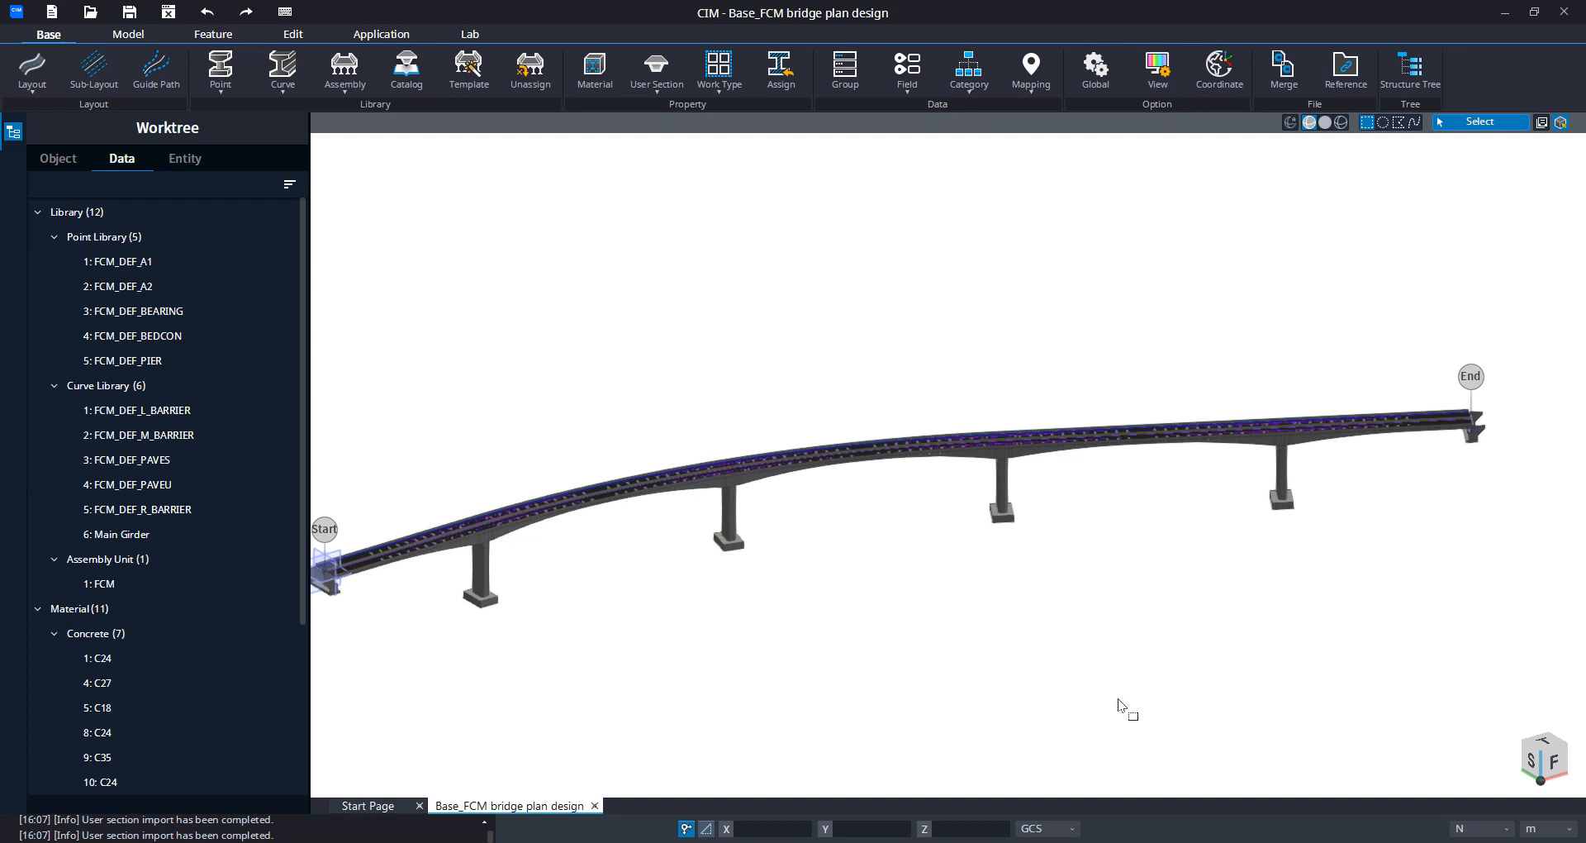
Step: In the view options, set the concrete member transparency to Mono with a value of 0.2 and apply it
middle_drag(880, 600, 1008, 602)
mouse_move(823, 674)
middle_down()
mouse_move(904, 622)
mouse_move(711, 681)
mouse_move(817, 633)
mouse_move(963, 618)
middle_up()
scroll(623, 625, up, 5)
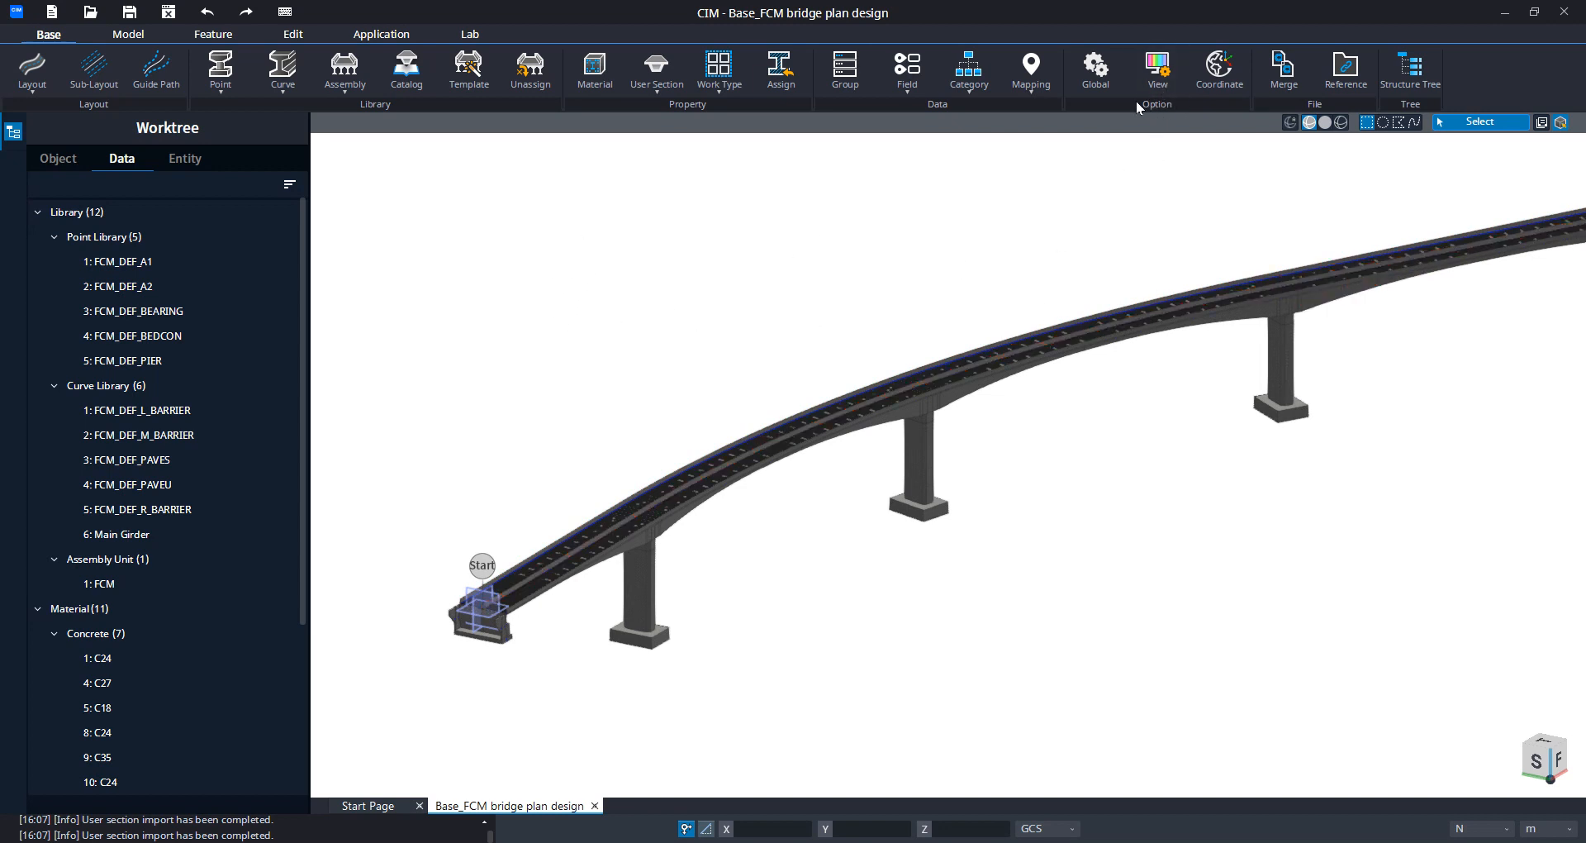
click(1159, 74)
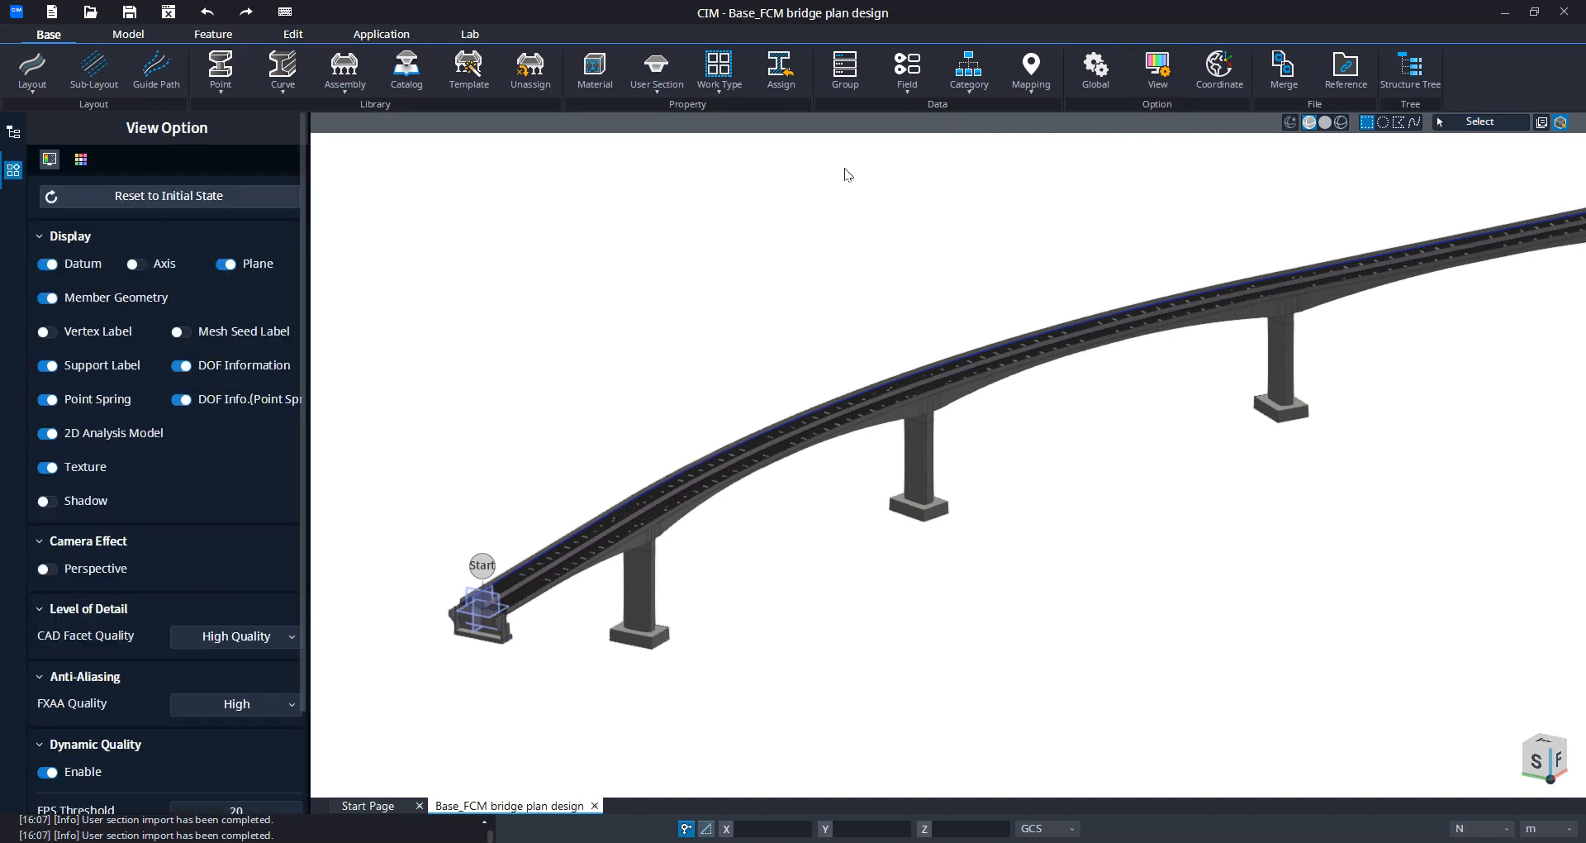
click(83, 164)
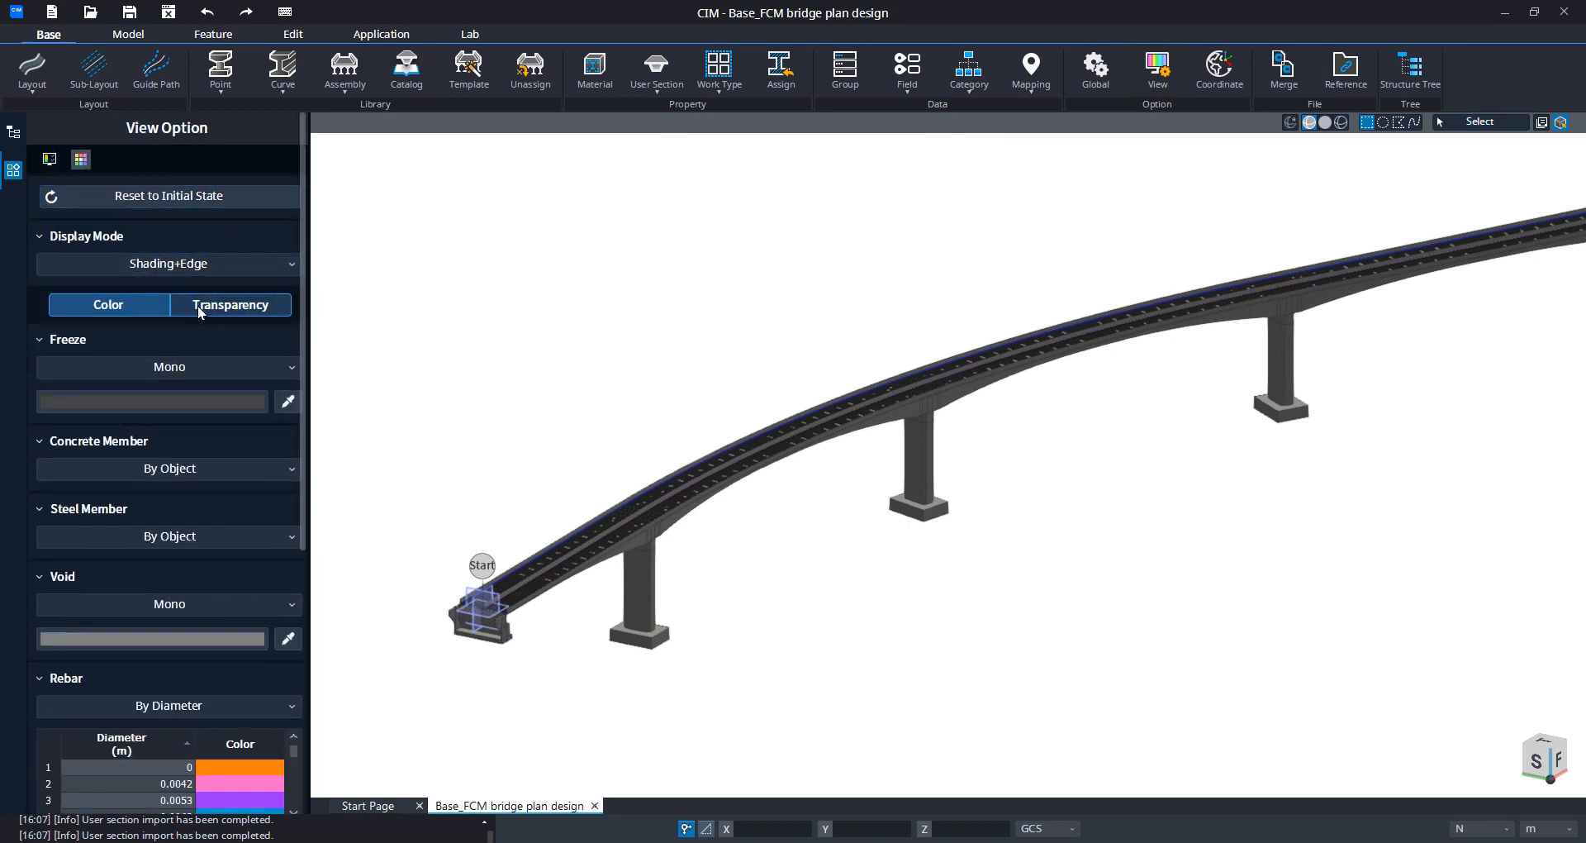
click(199, 307)
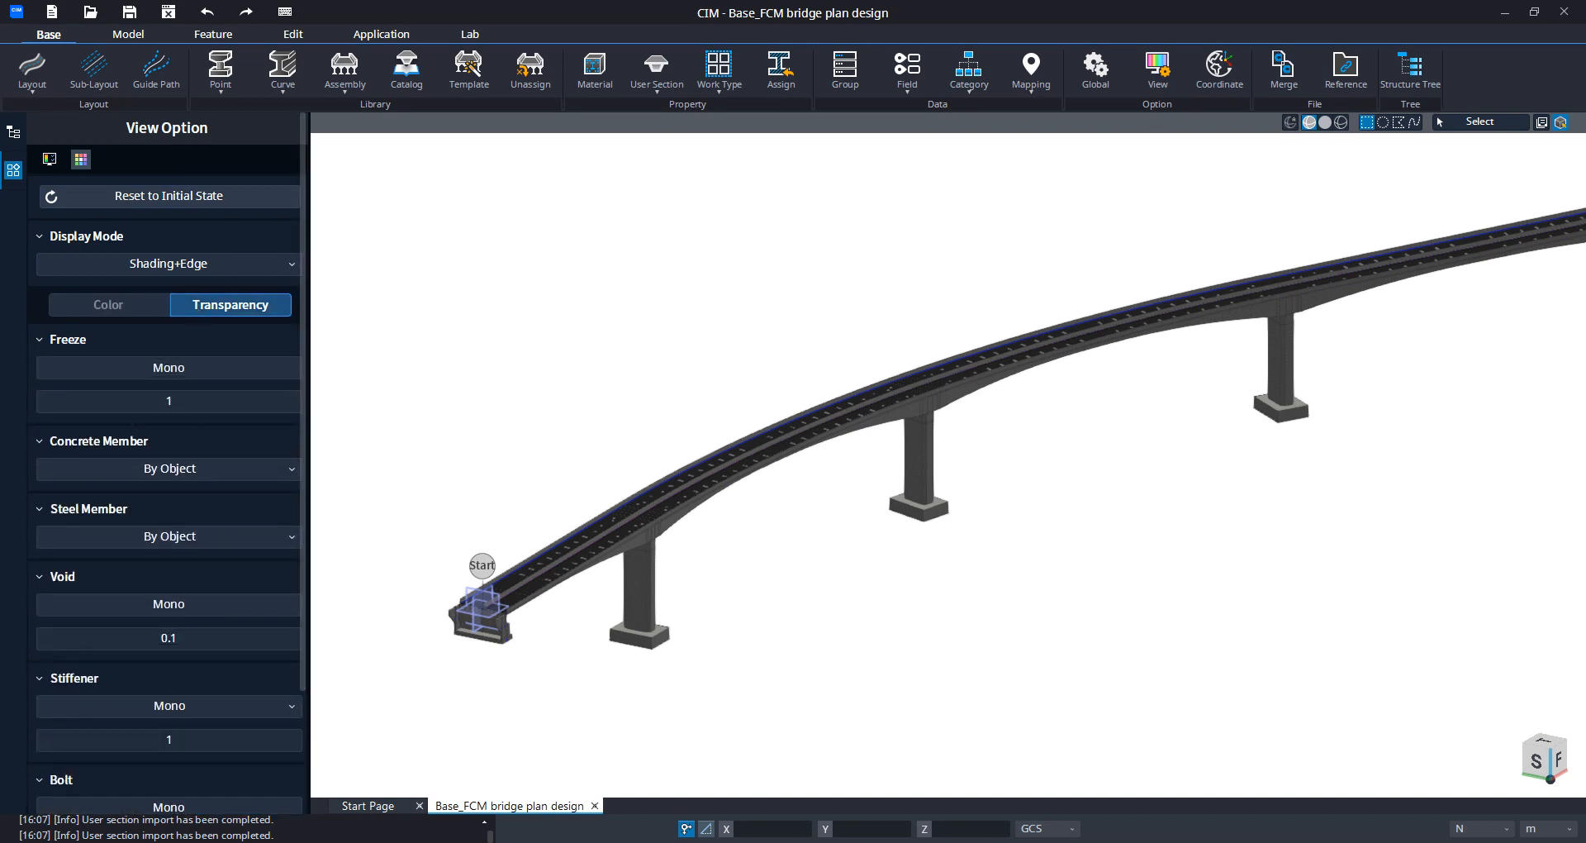
click(229, 468)
click(216, 499)
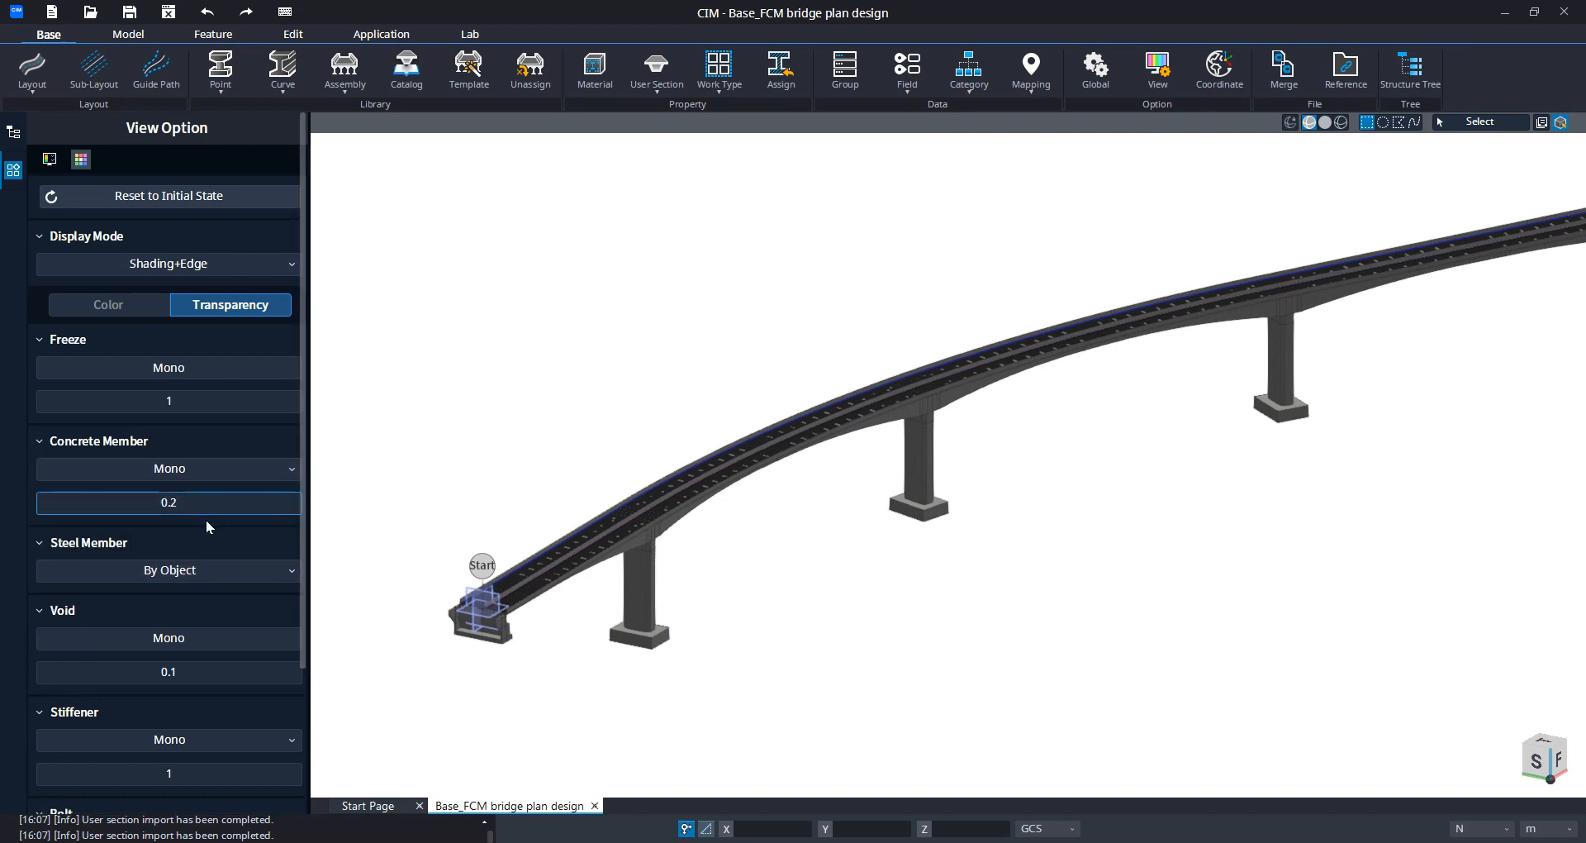
scroll(198, 524, down, 3)
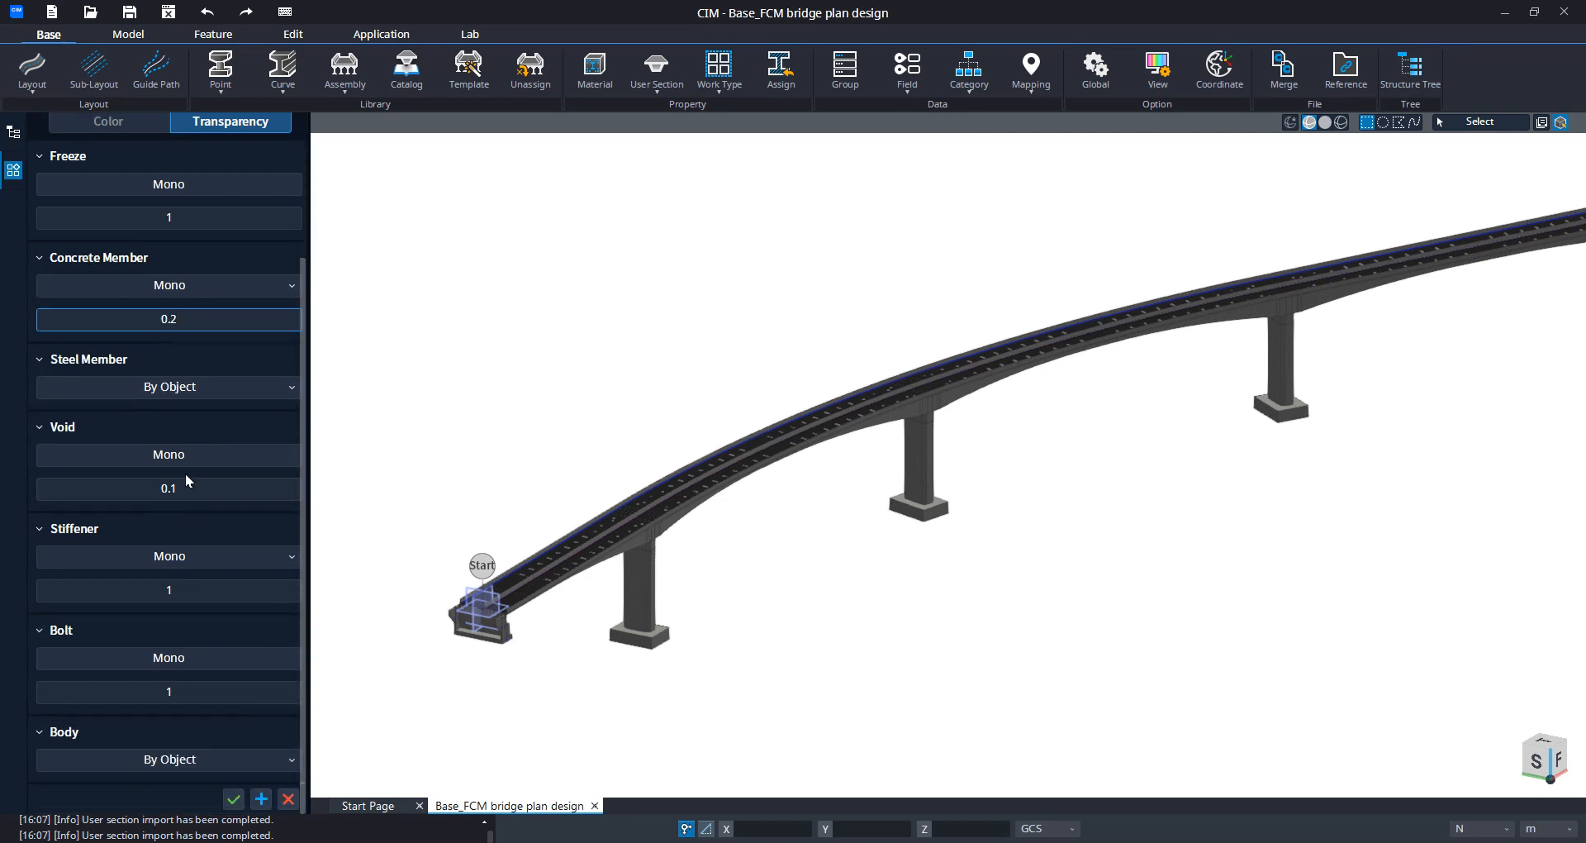
click(264, 802)
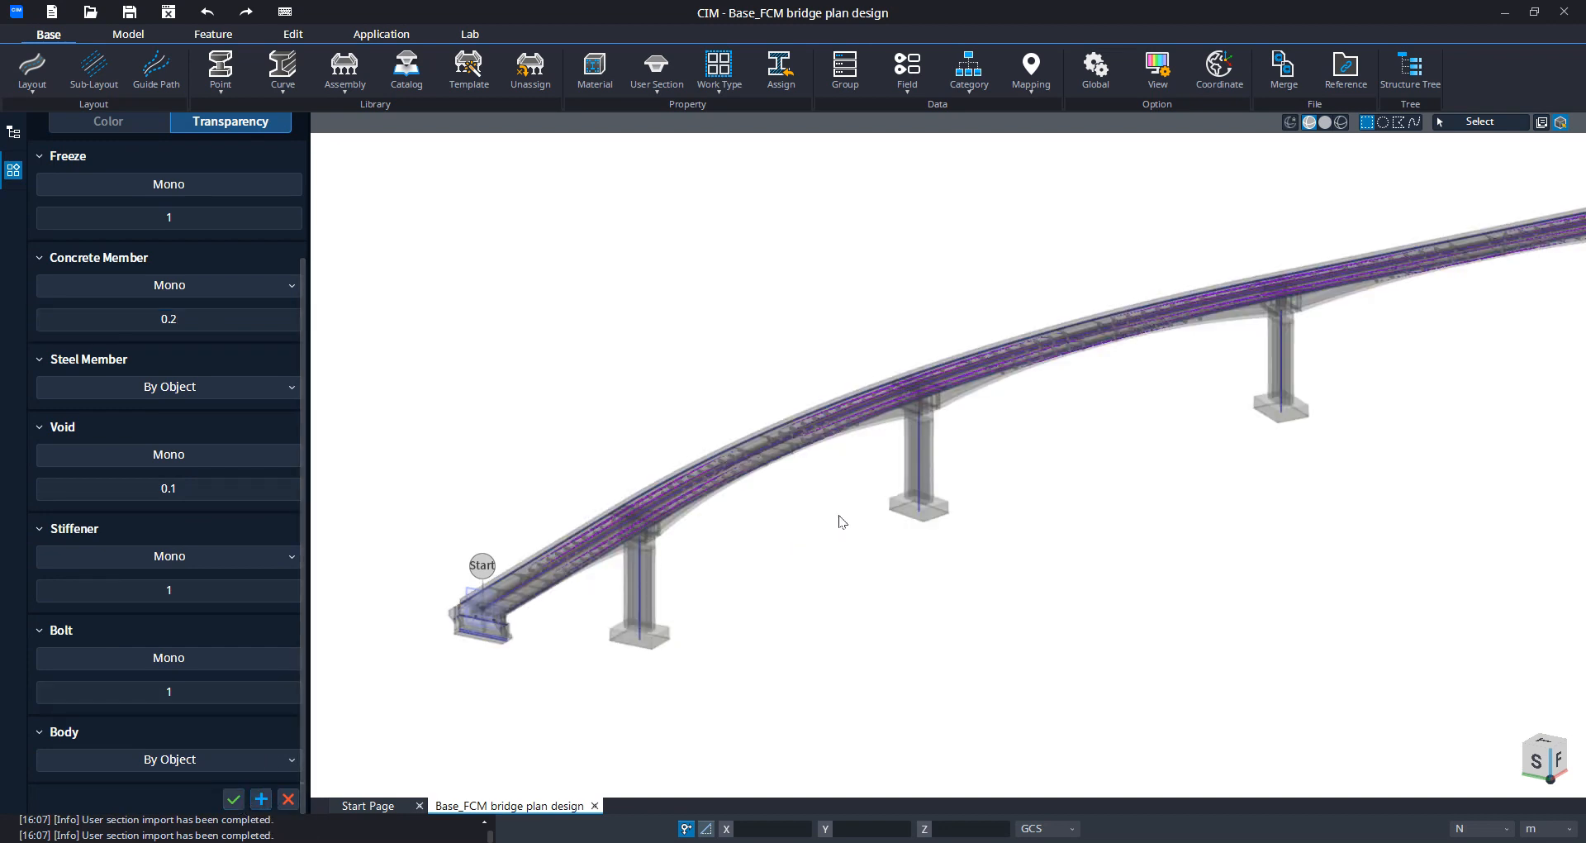
Step: Set the steel member transparency to Mono with a value of 0.2, apply it and close the view options
scroll(741, 511, up, 2)
scroll(528, 479, up, 5)
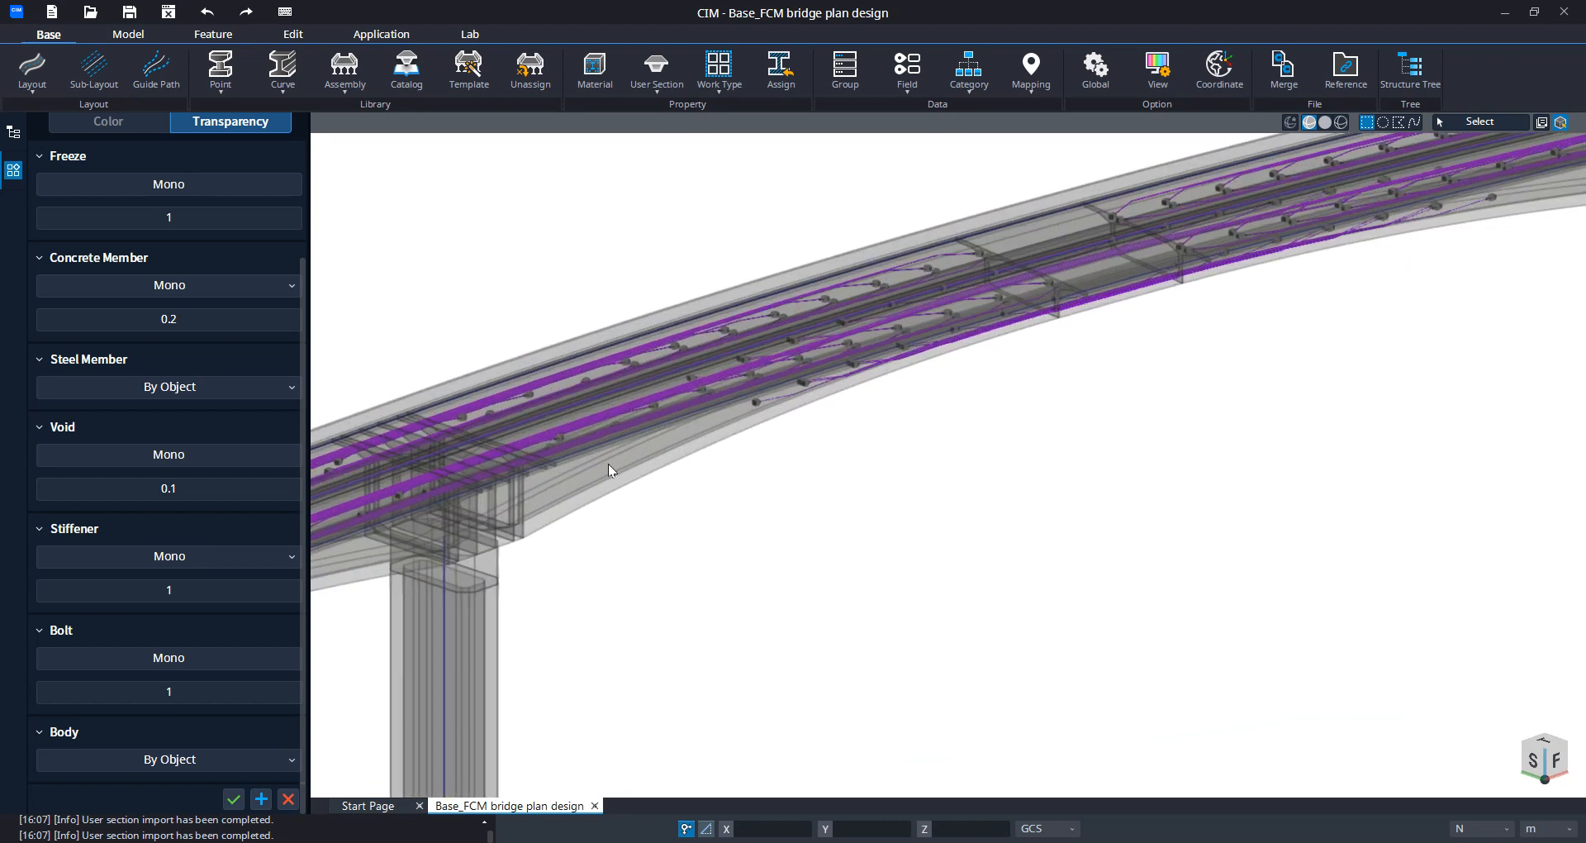
scroll(727, 374, up, 4)
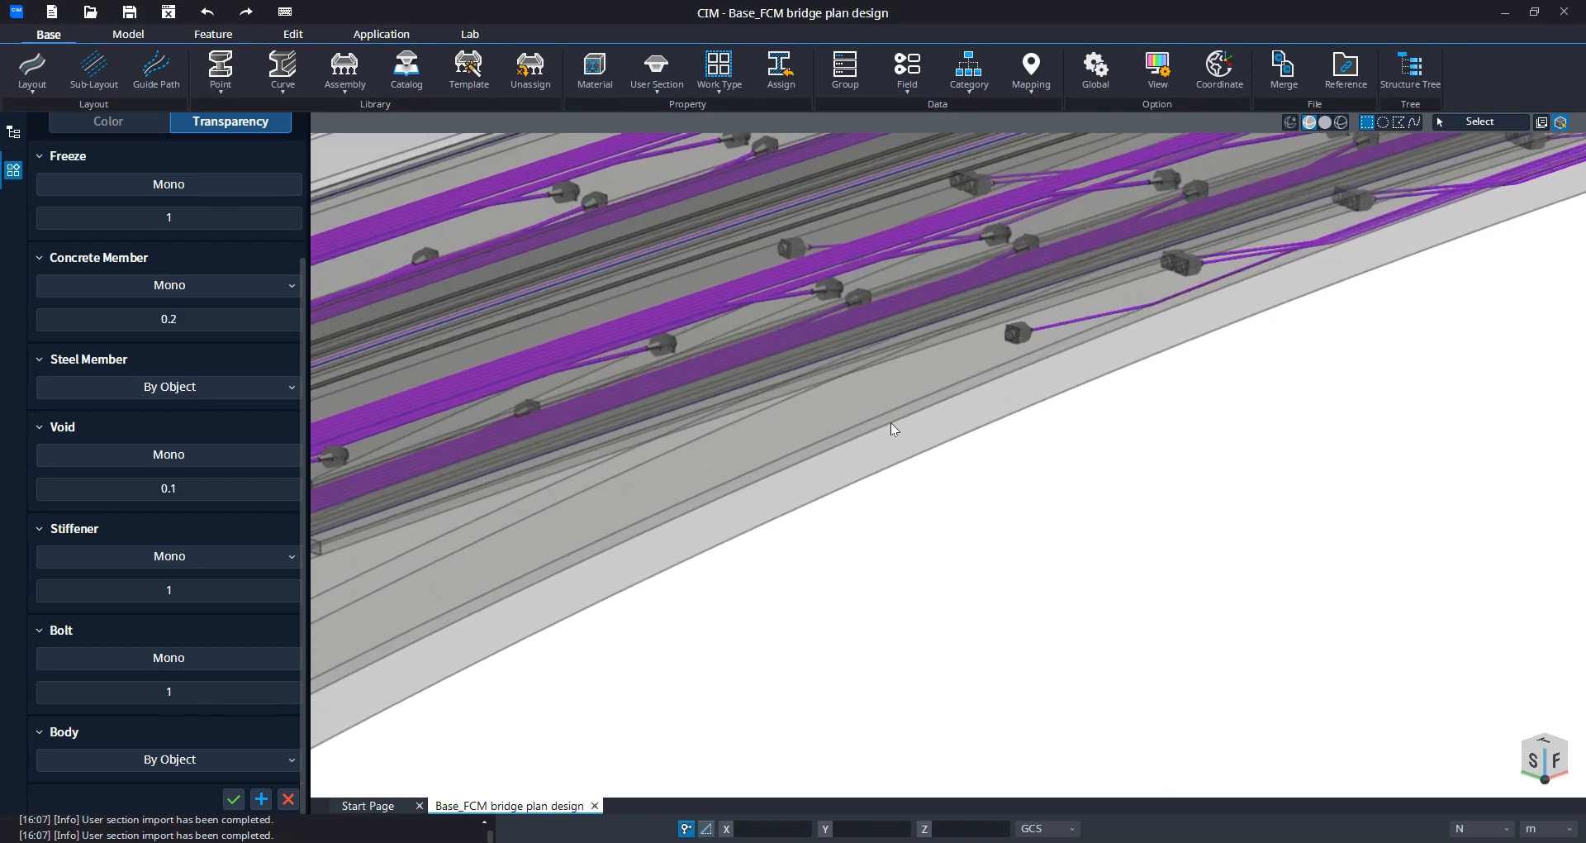
scroll(900, 418, down, 6)
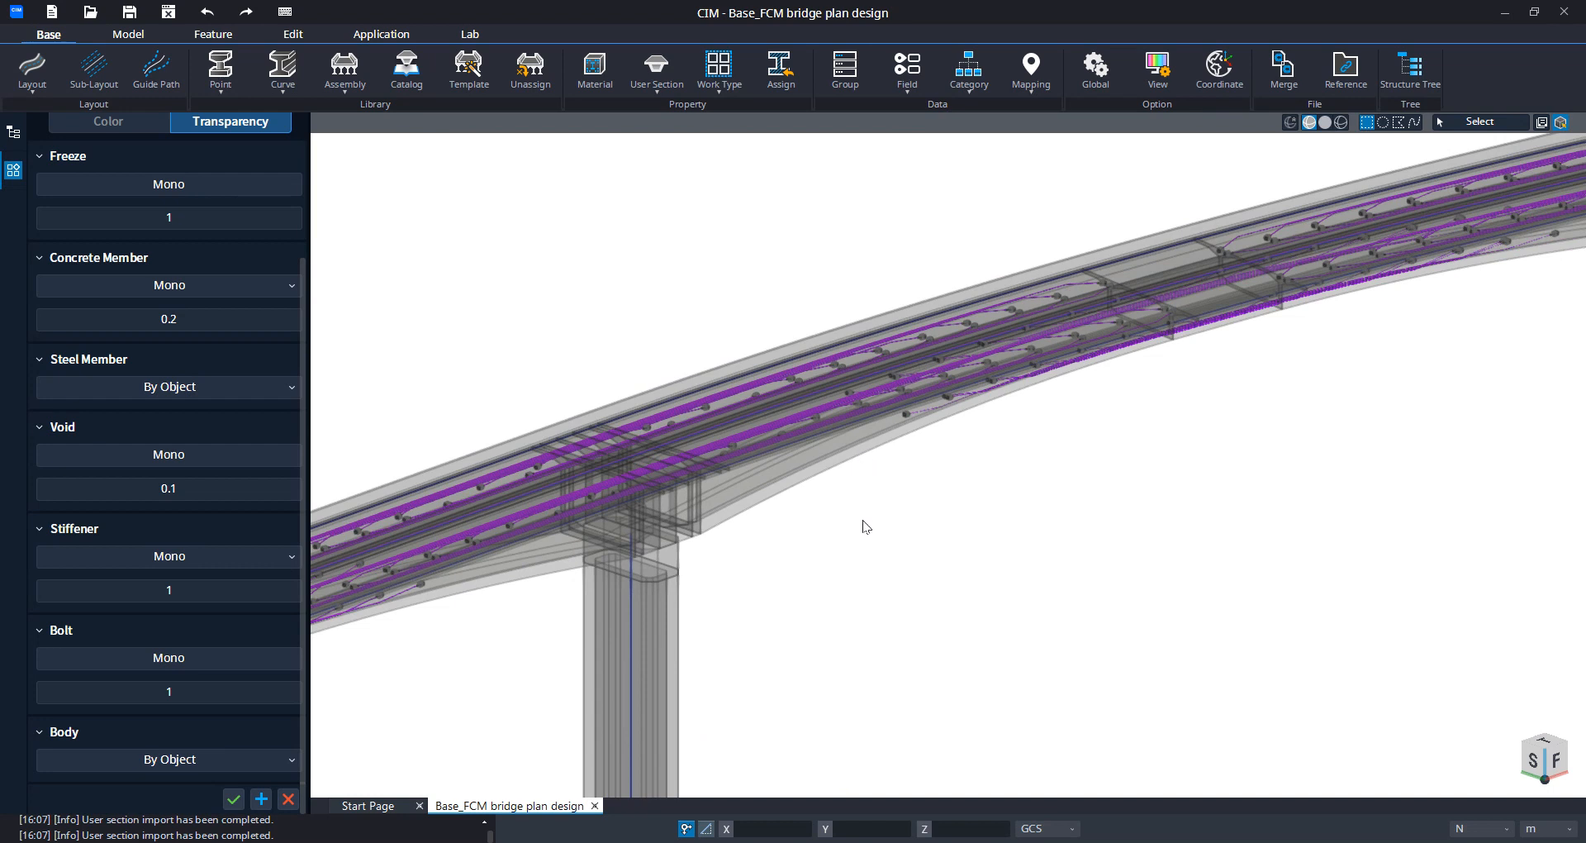
scroll(862, 518, down, 6)
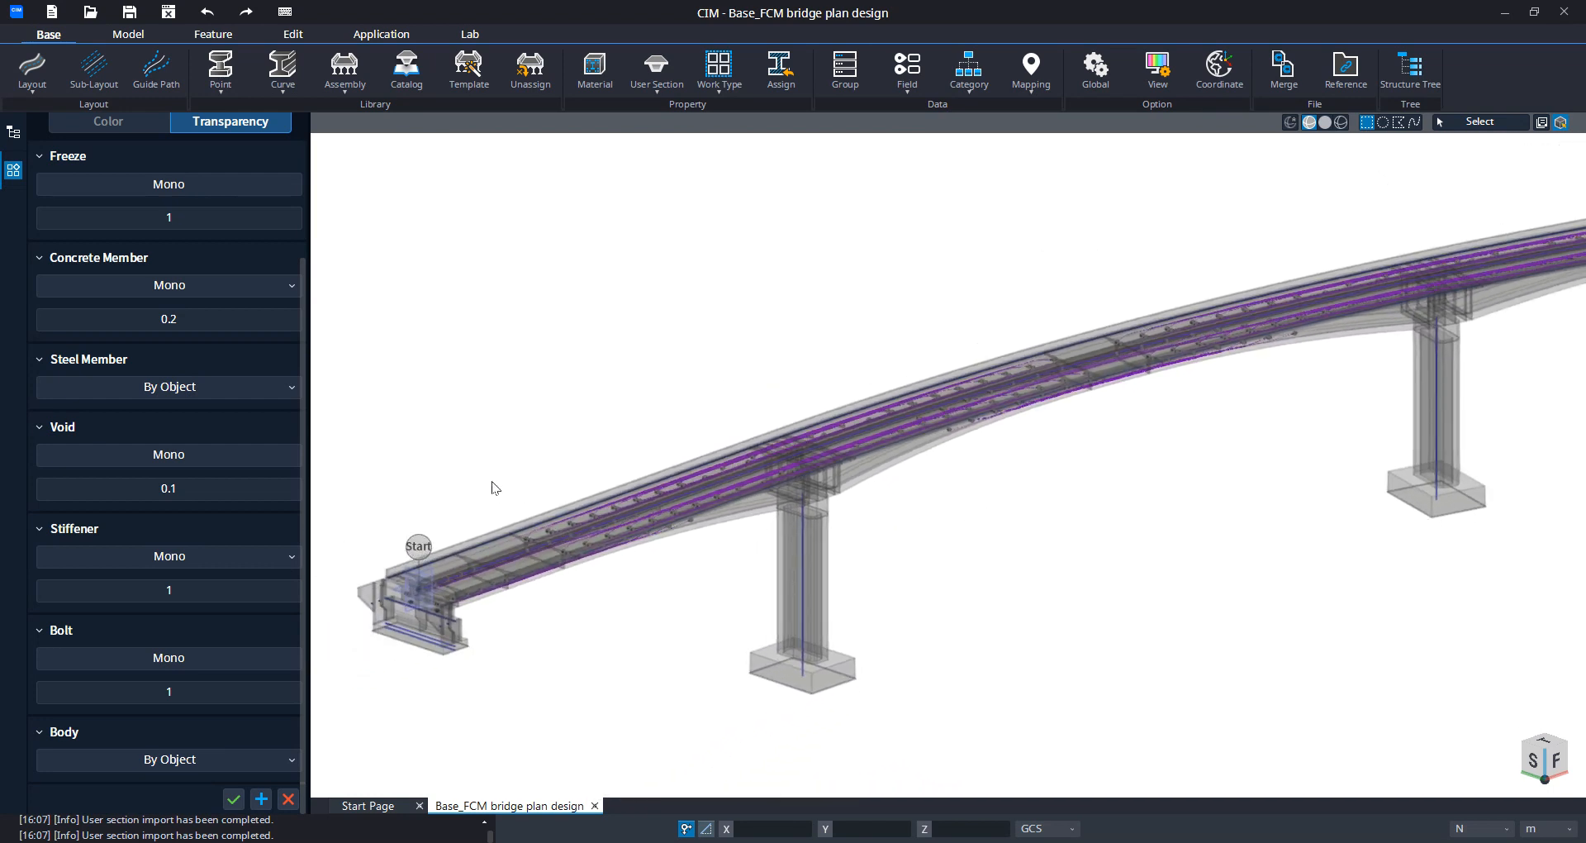
click(193, 387)
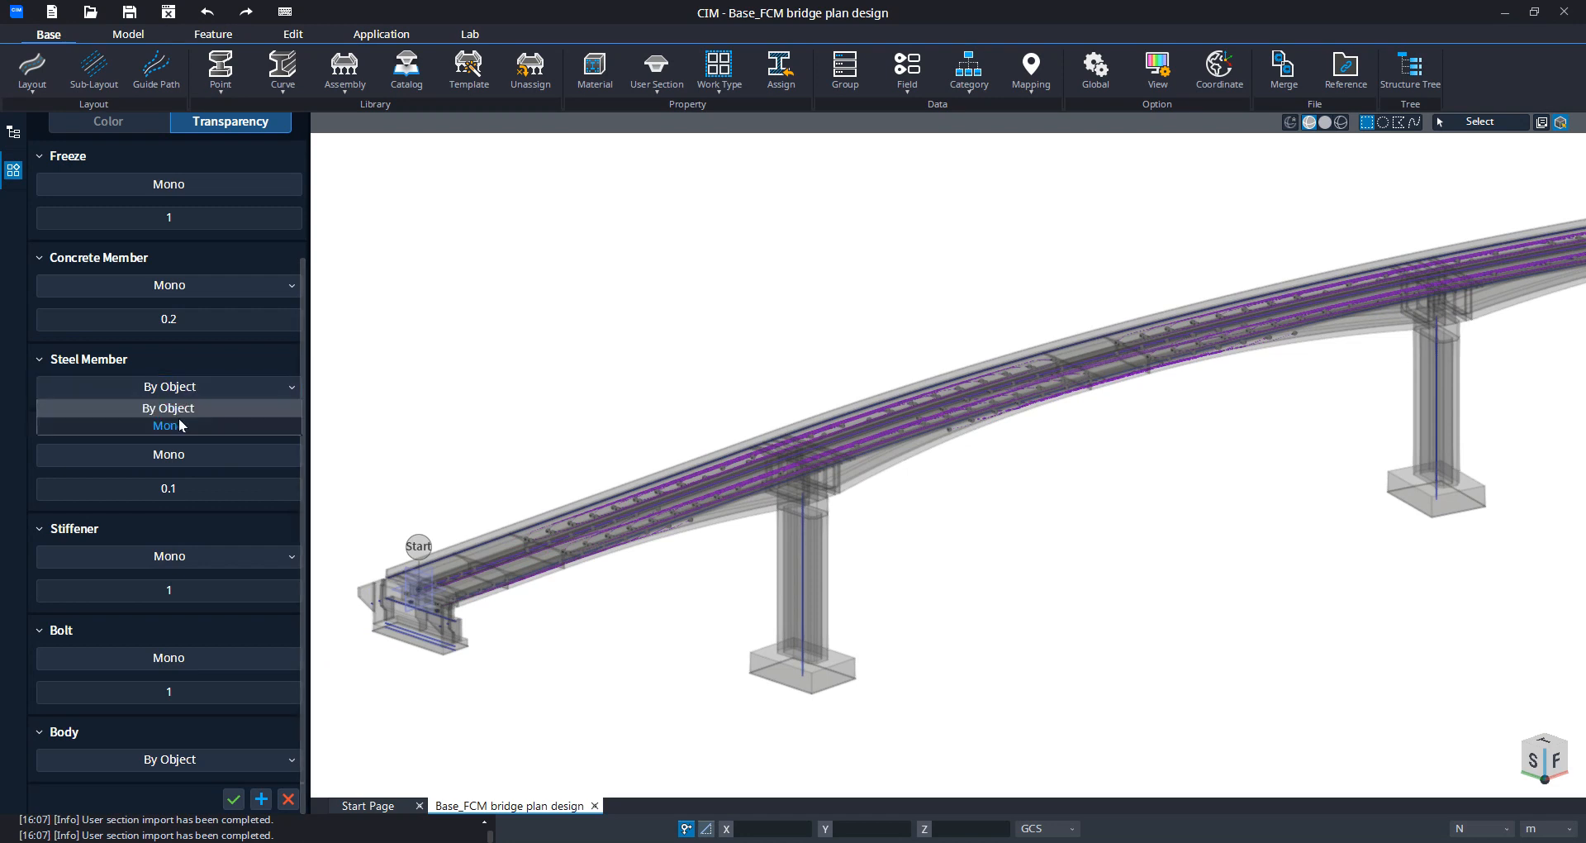
click(181, 425)
click(133, 427)
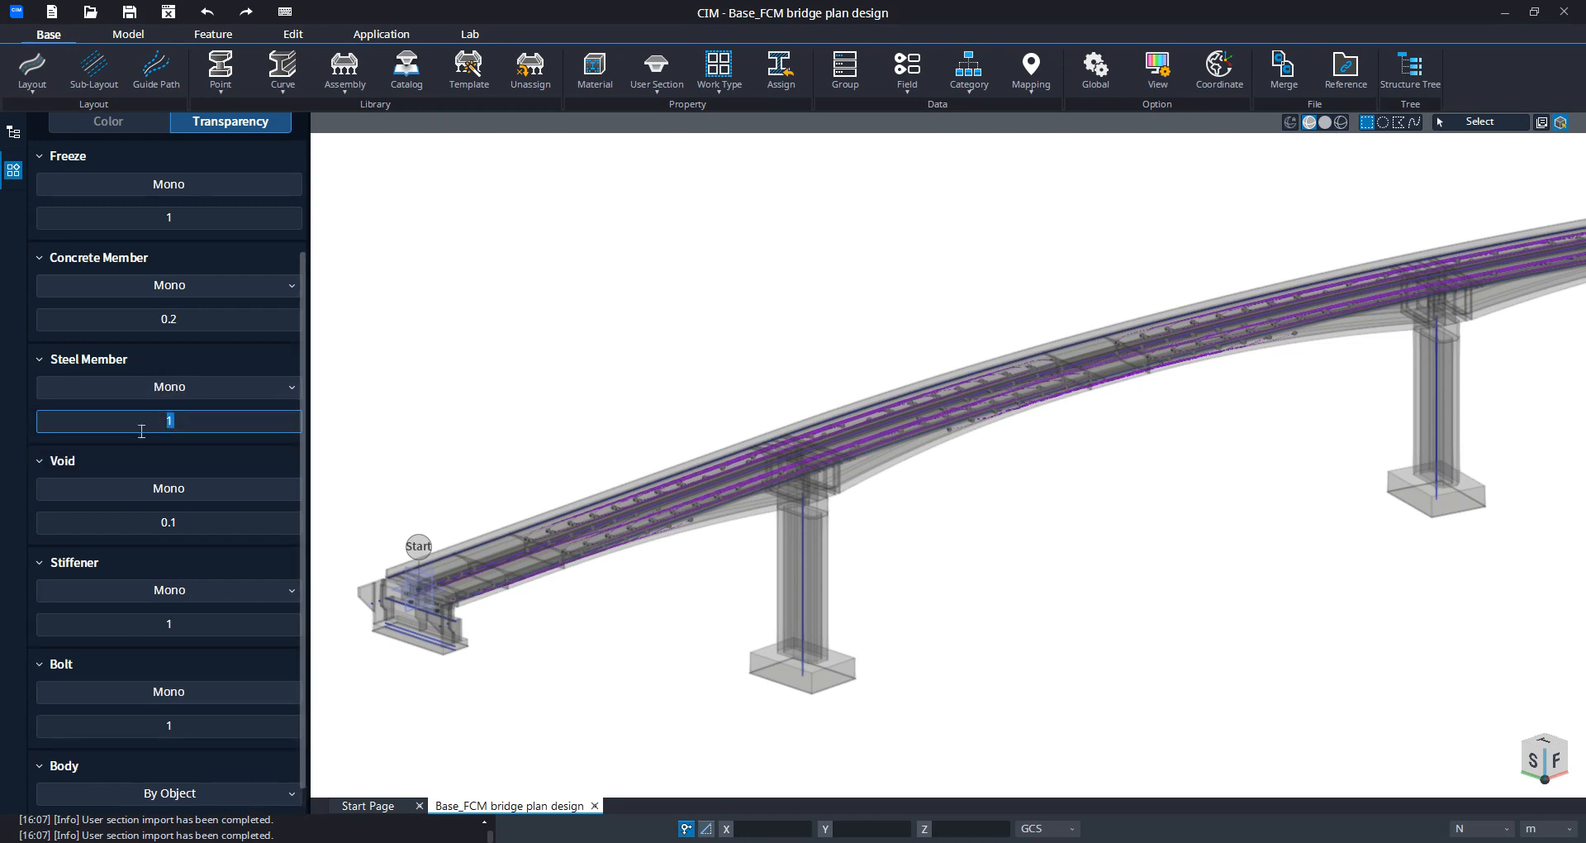
scroll(209, 478, down, 1)
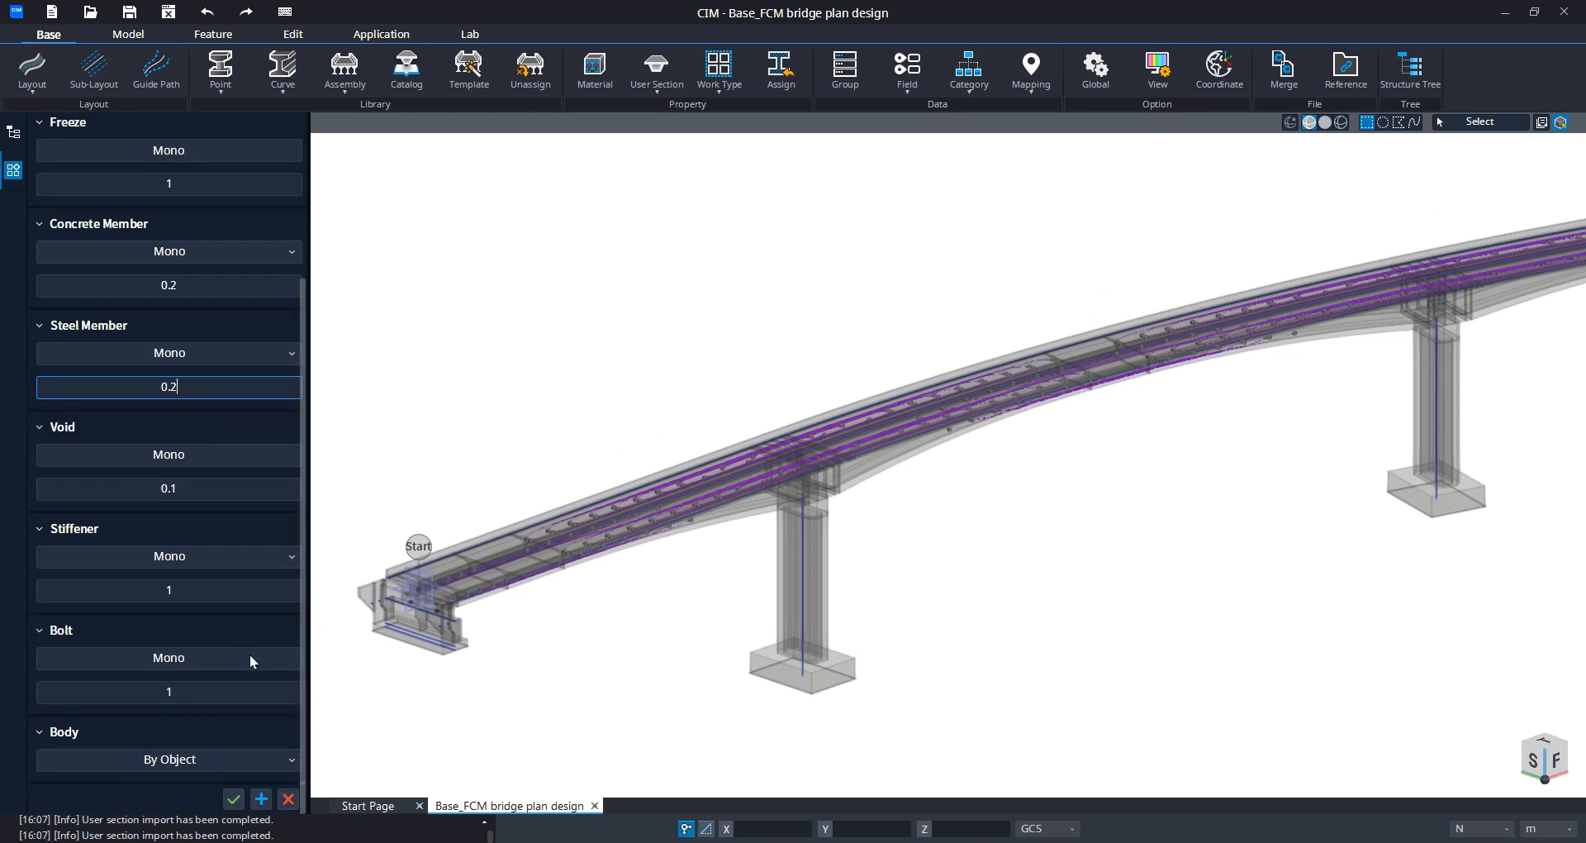
click(261, 798)
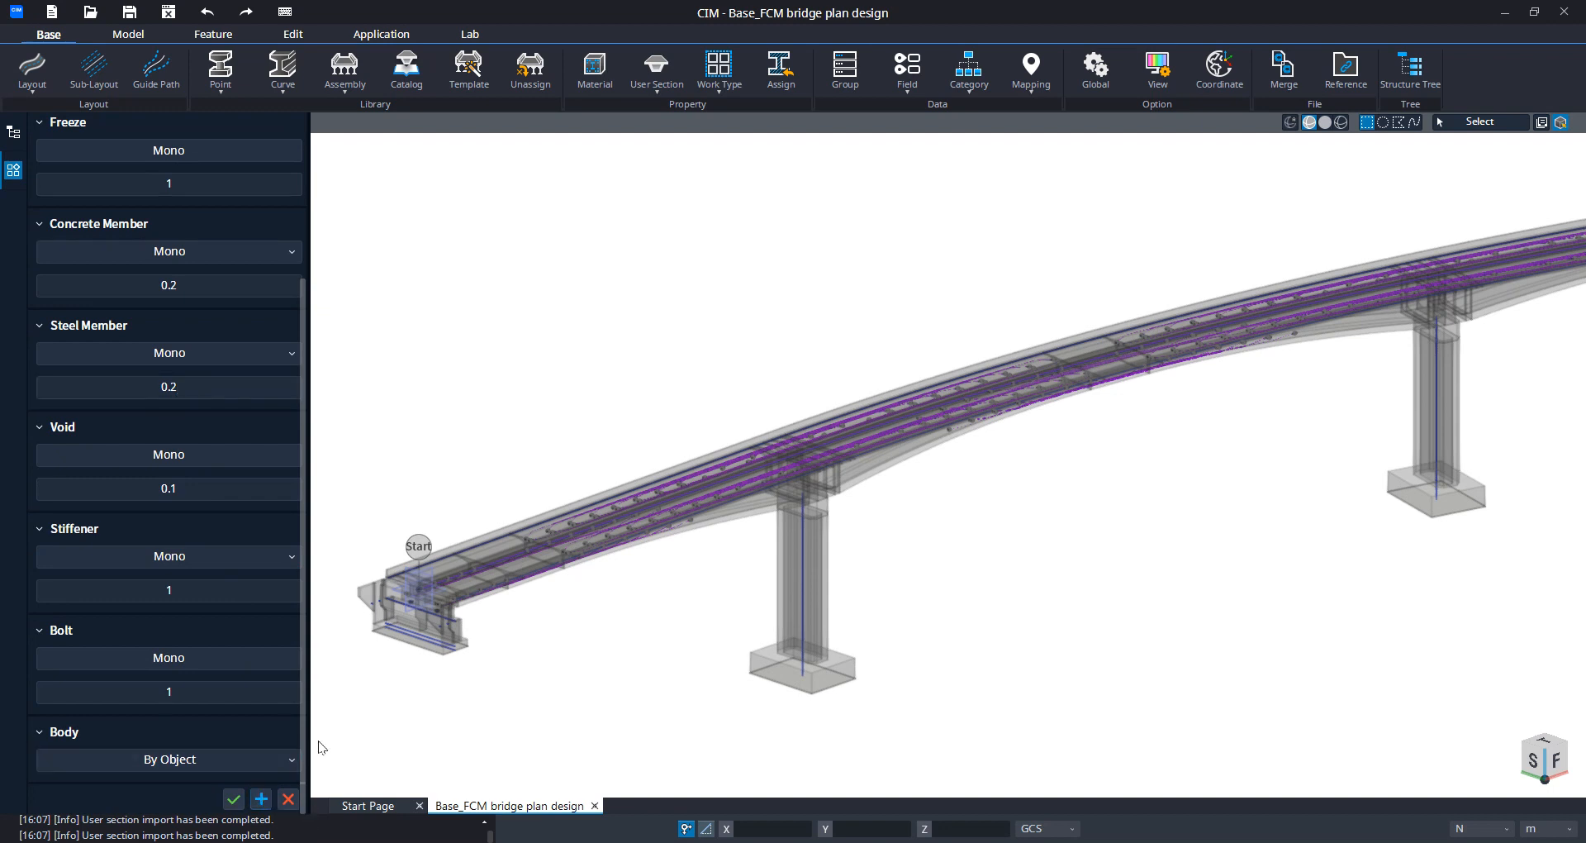
scroll(558, 533, up, 5)
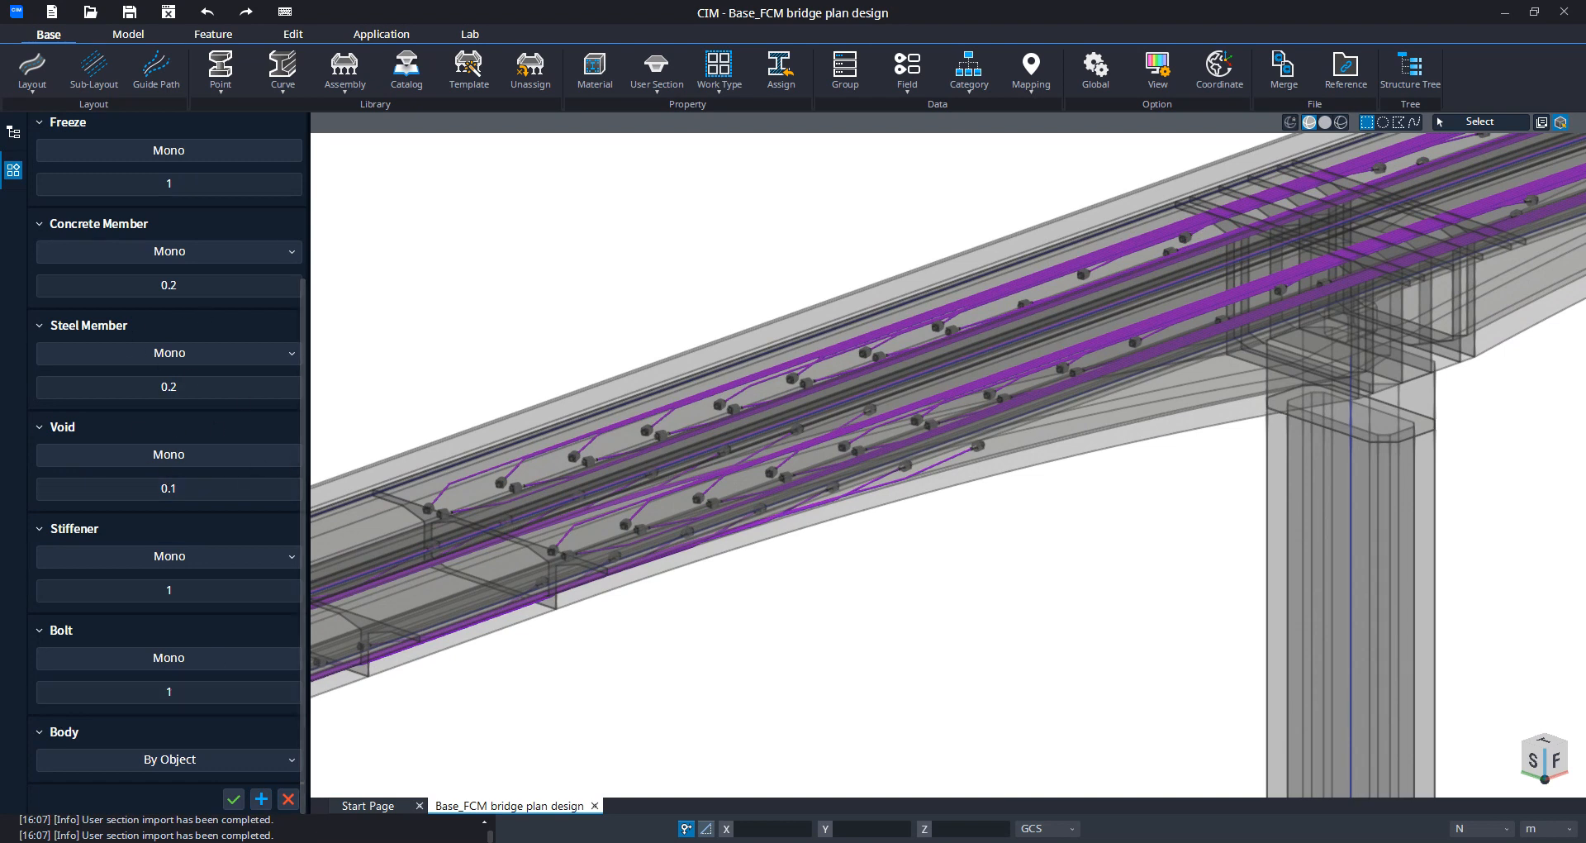
click(234, 799)
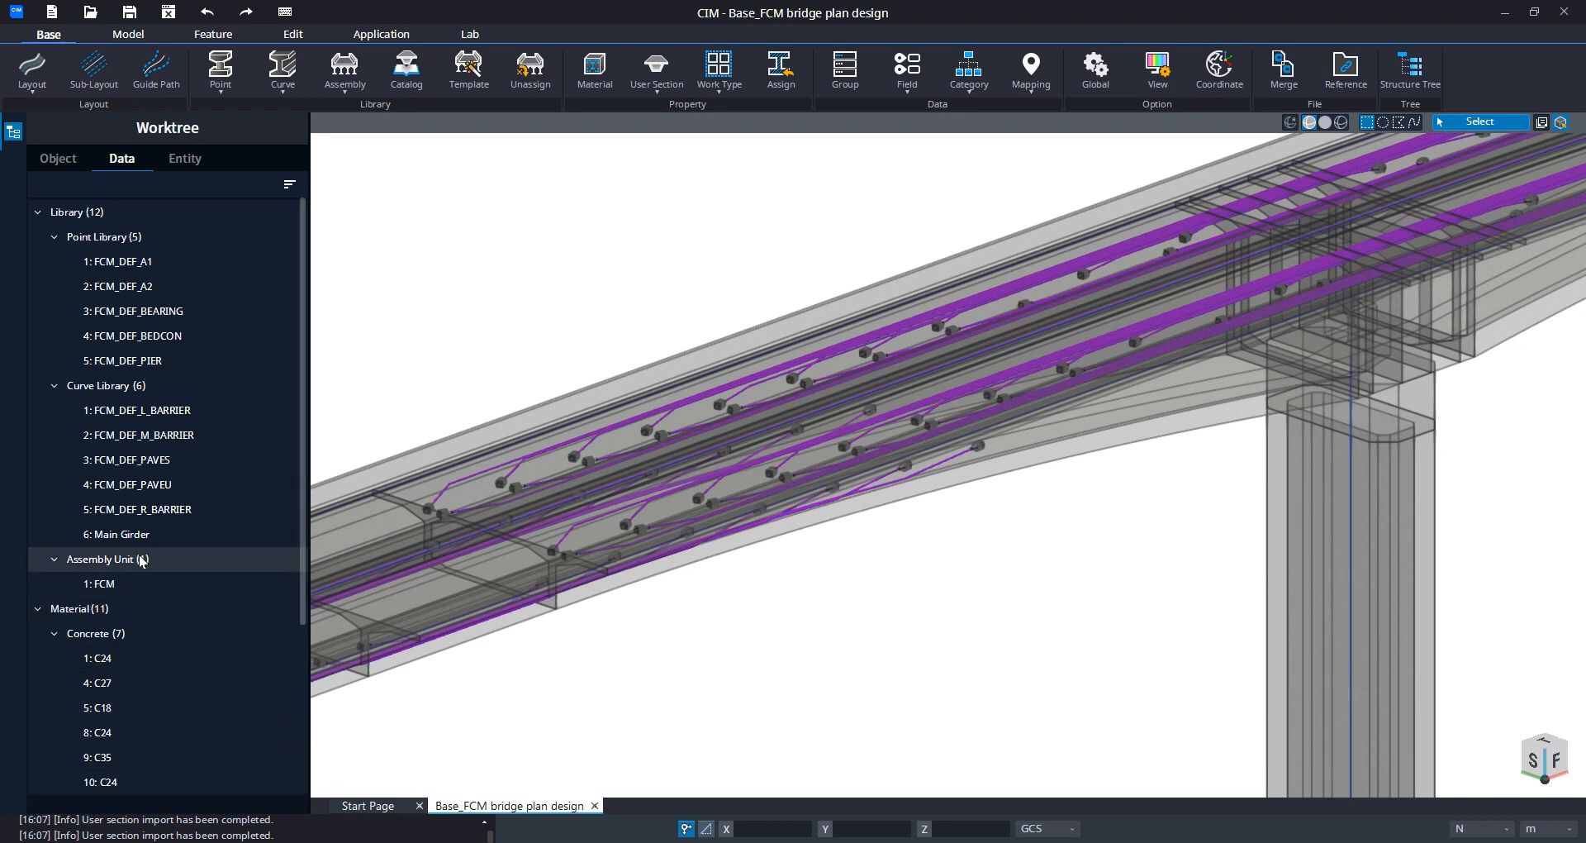
Step: Review the library and material data in the worktree, and examine the transparent bridge's girder, tendons and piers
scroll(140, 560, down, 3)
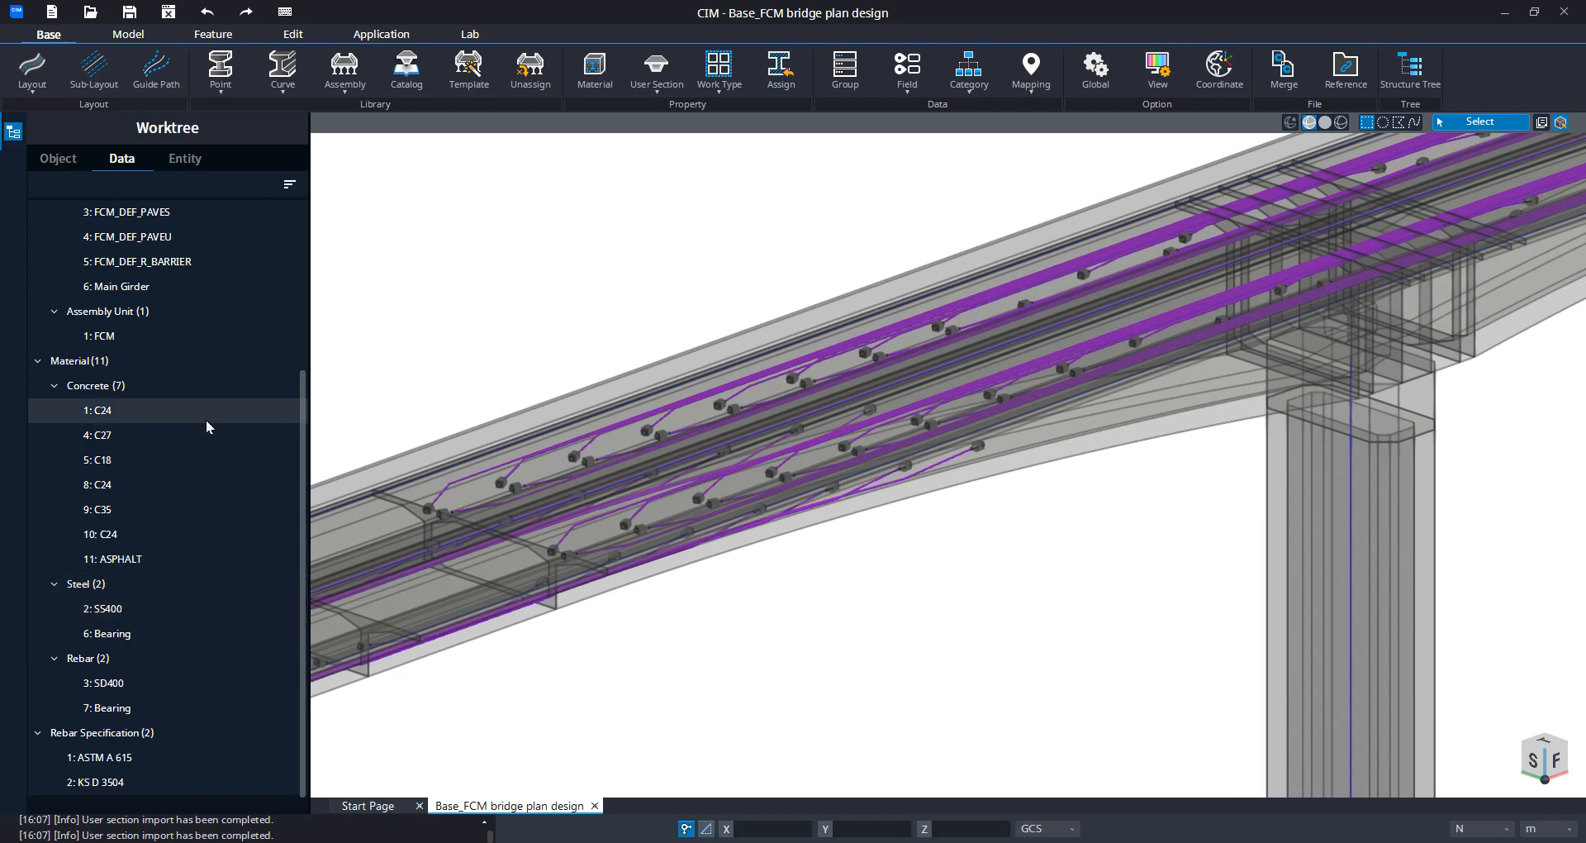
scroll(157, 408, up, 3)
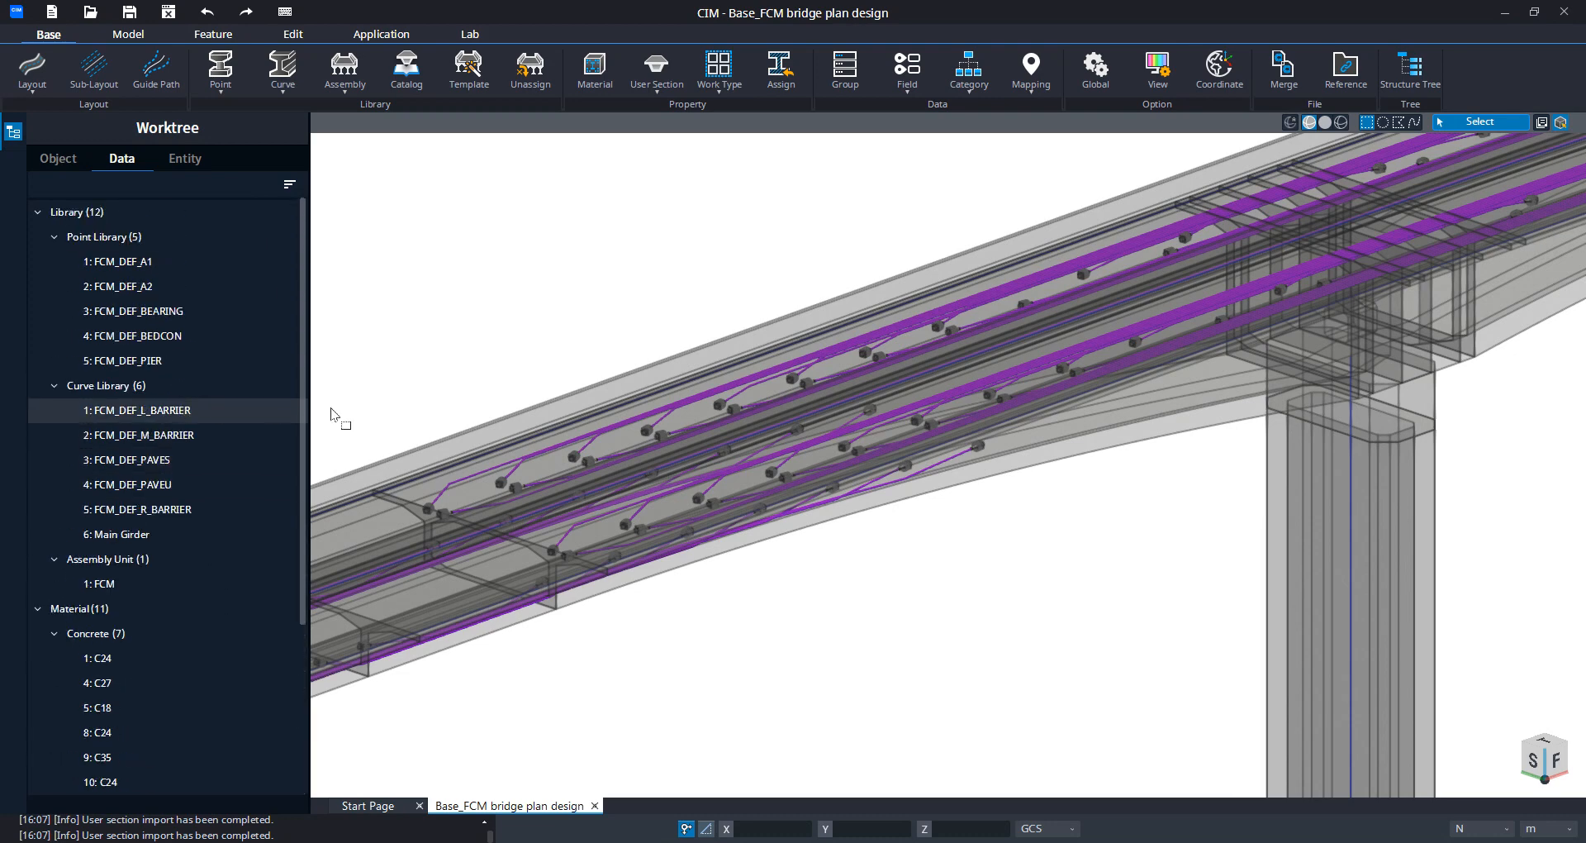
scroll(647, 419, down, 5)
scroll(646, 433, down, 2)
middle_drag(715, 394, 580, 510)
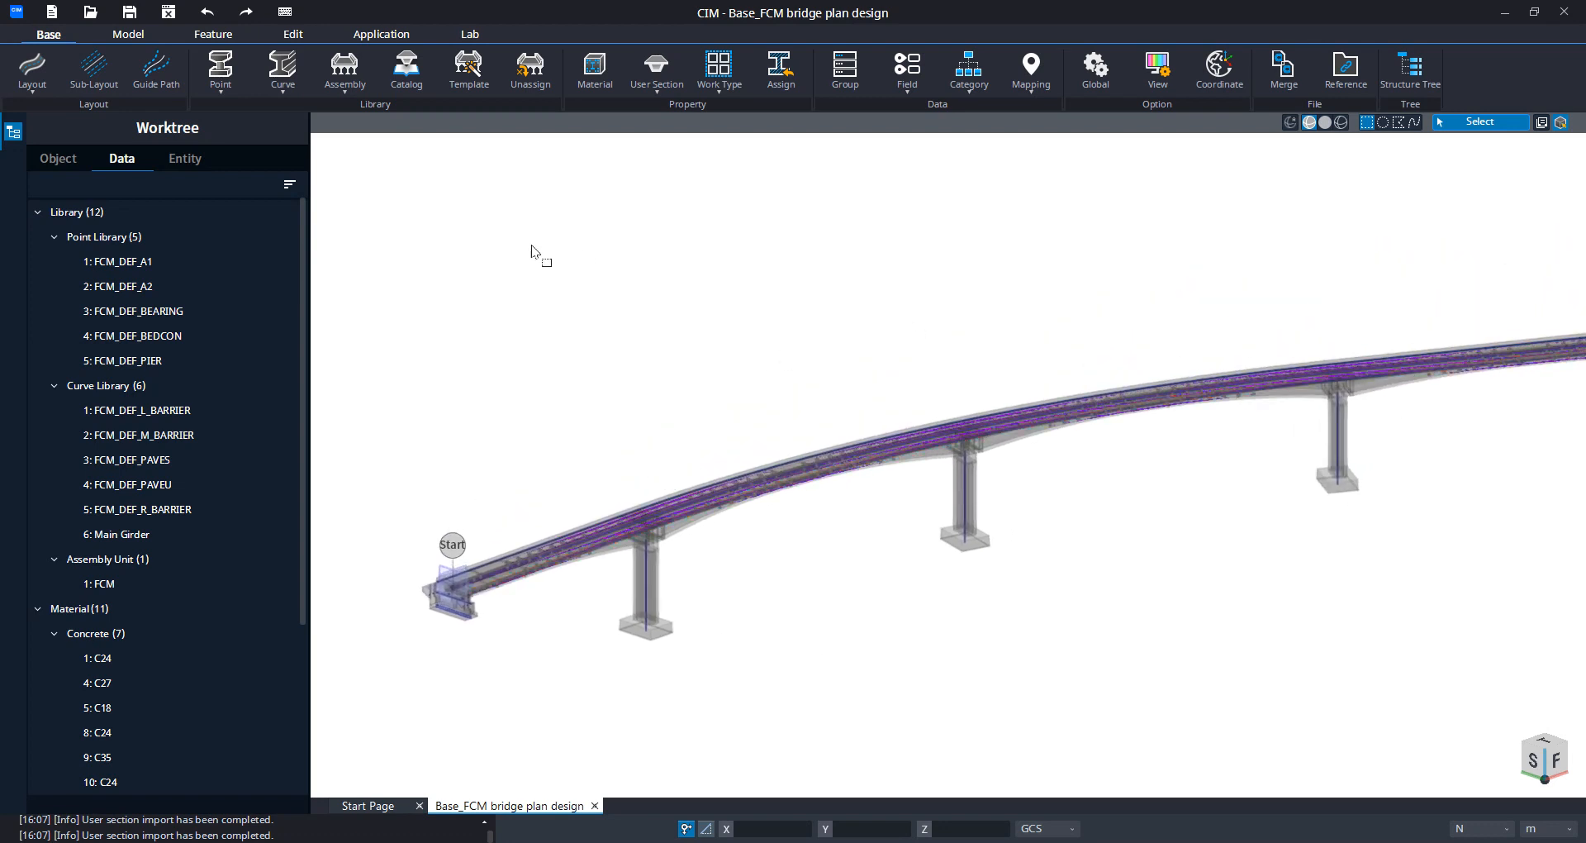
scroll(551, 557, up, 1)
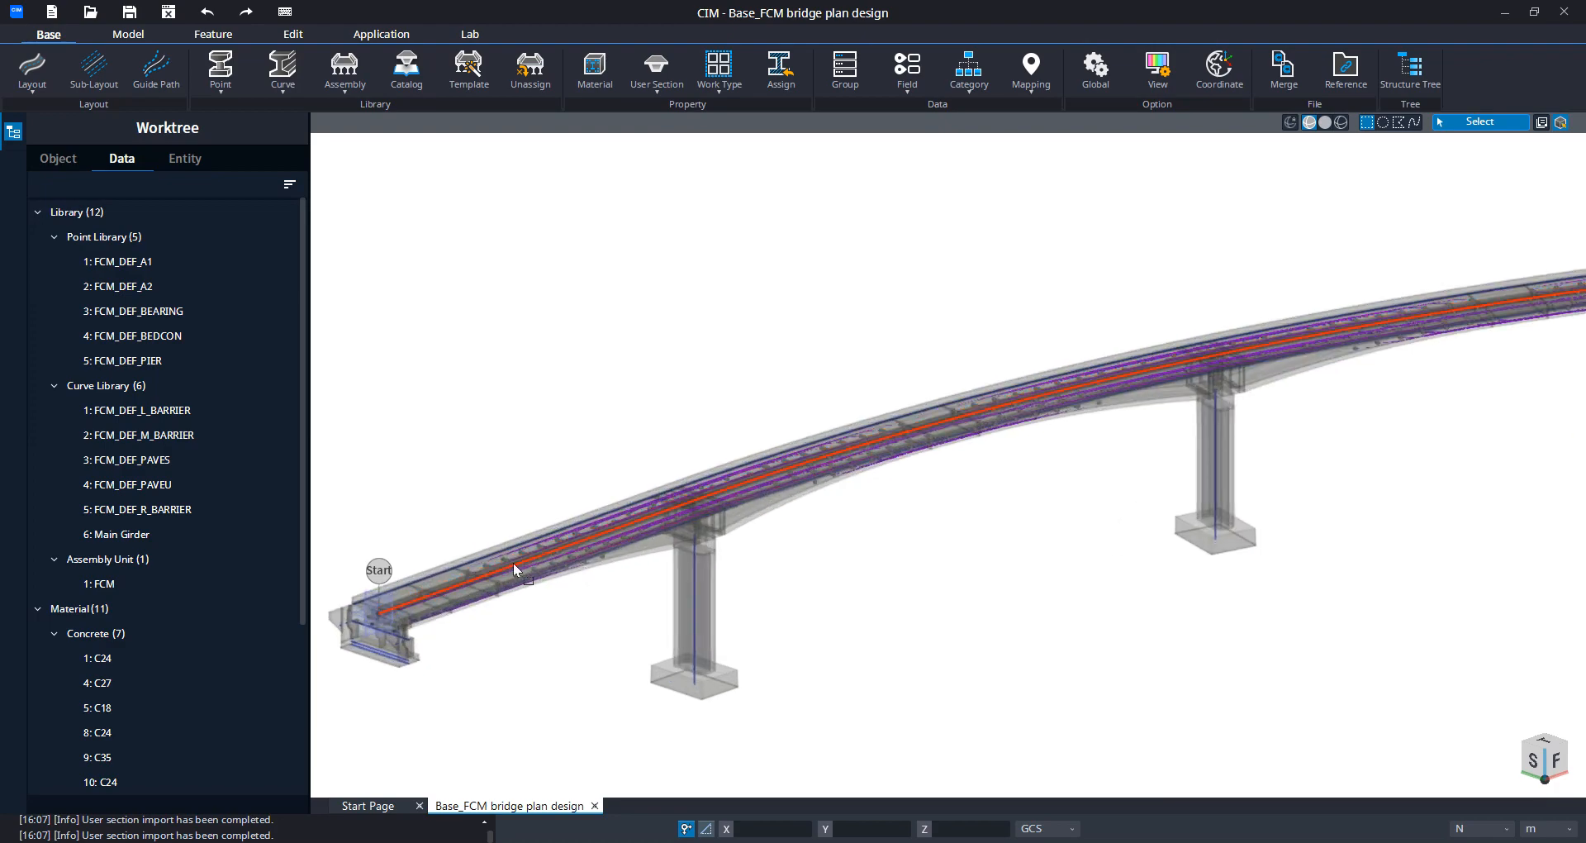
scroll(504, 585, up, 4)
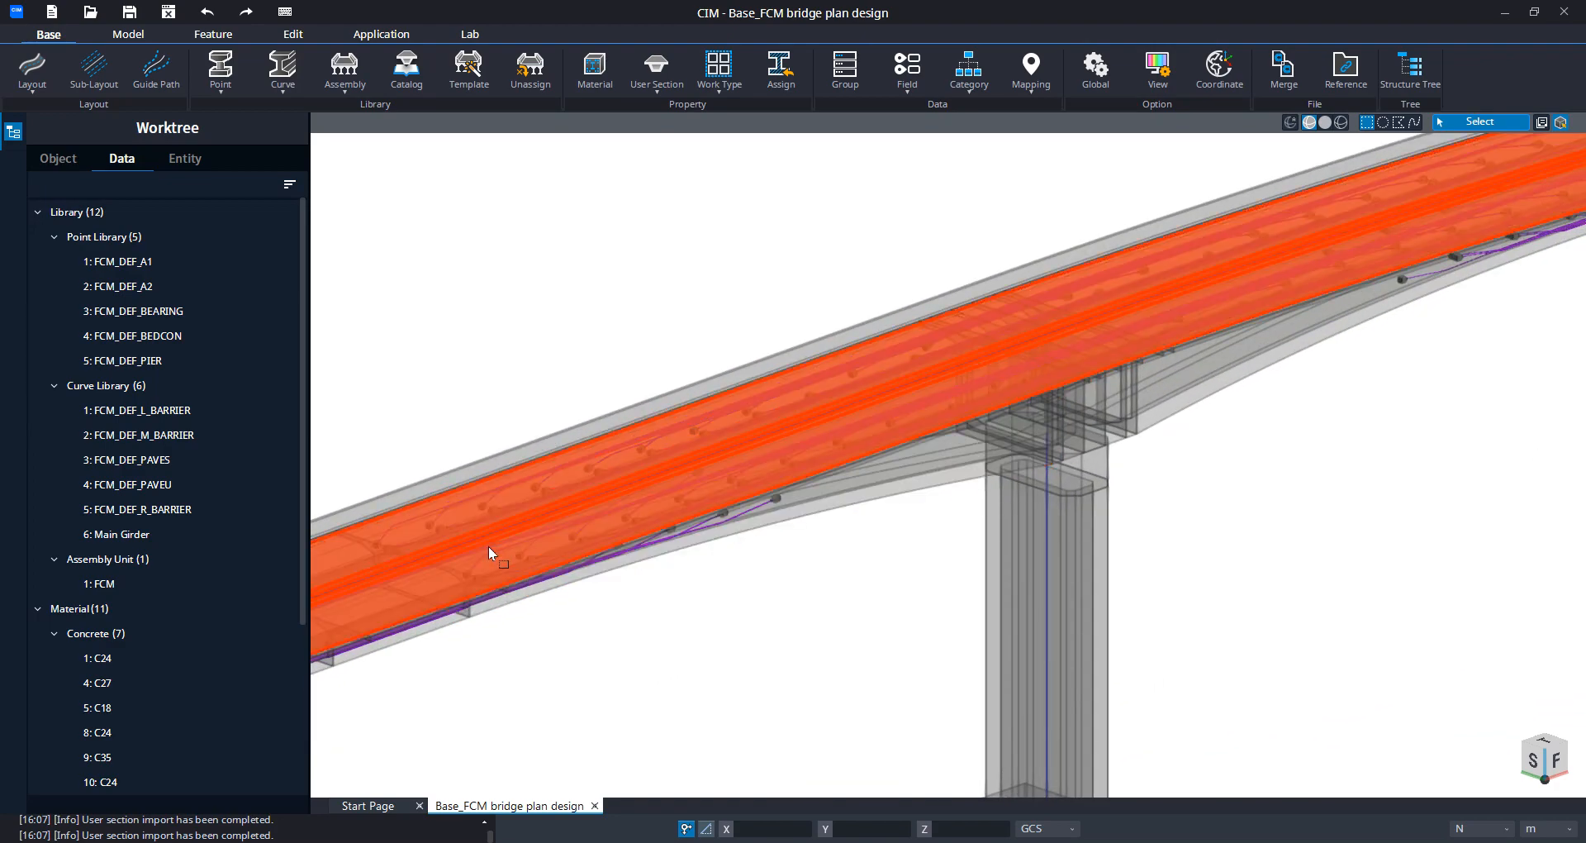
scroll(626, 436, down, 2)
scroll(627, 436, down, 3)
scroll(699, 506, up, 1)
middle_drag(699, 509, 435, 392)
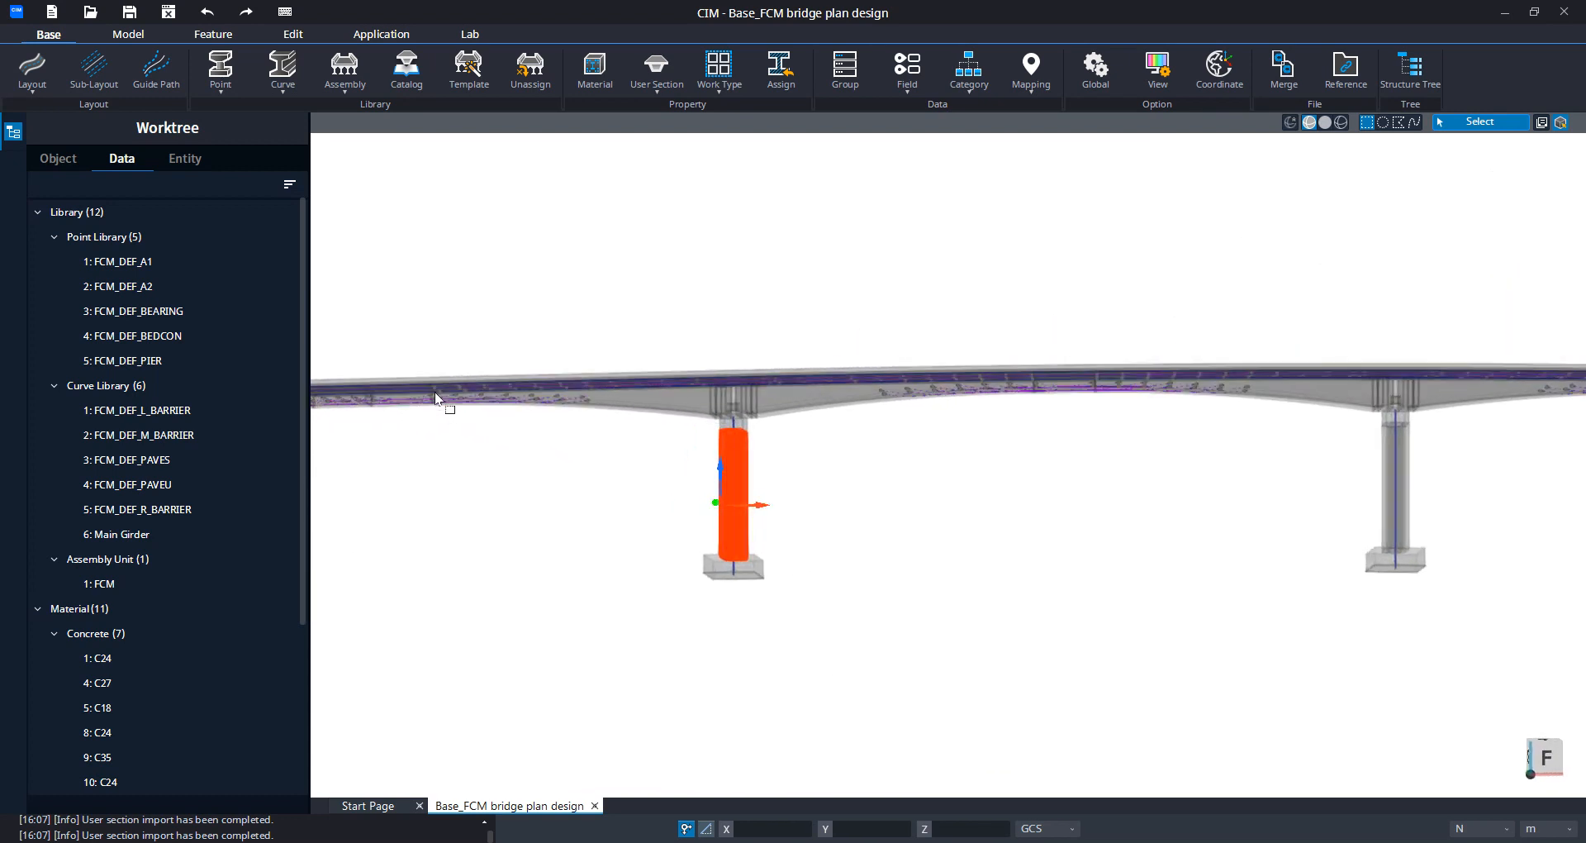
Step: Switch to the front view and select all four piers with their footings and pier tops
right_click(1008, 211)
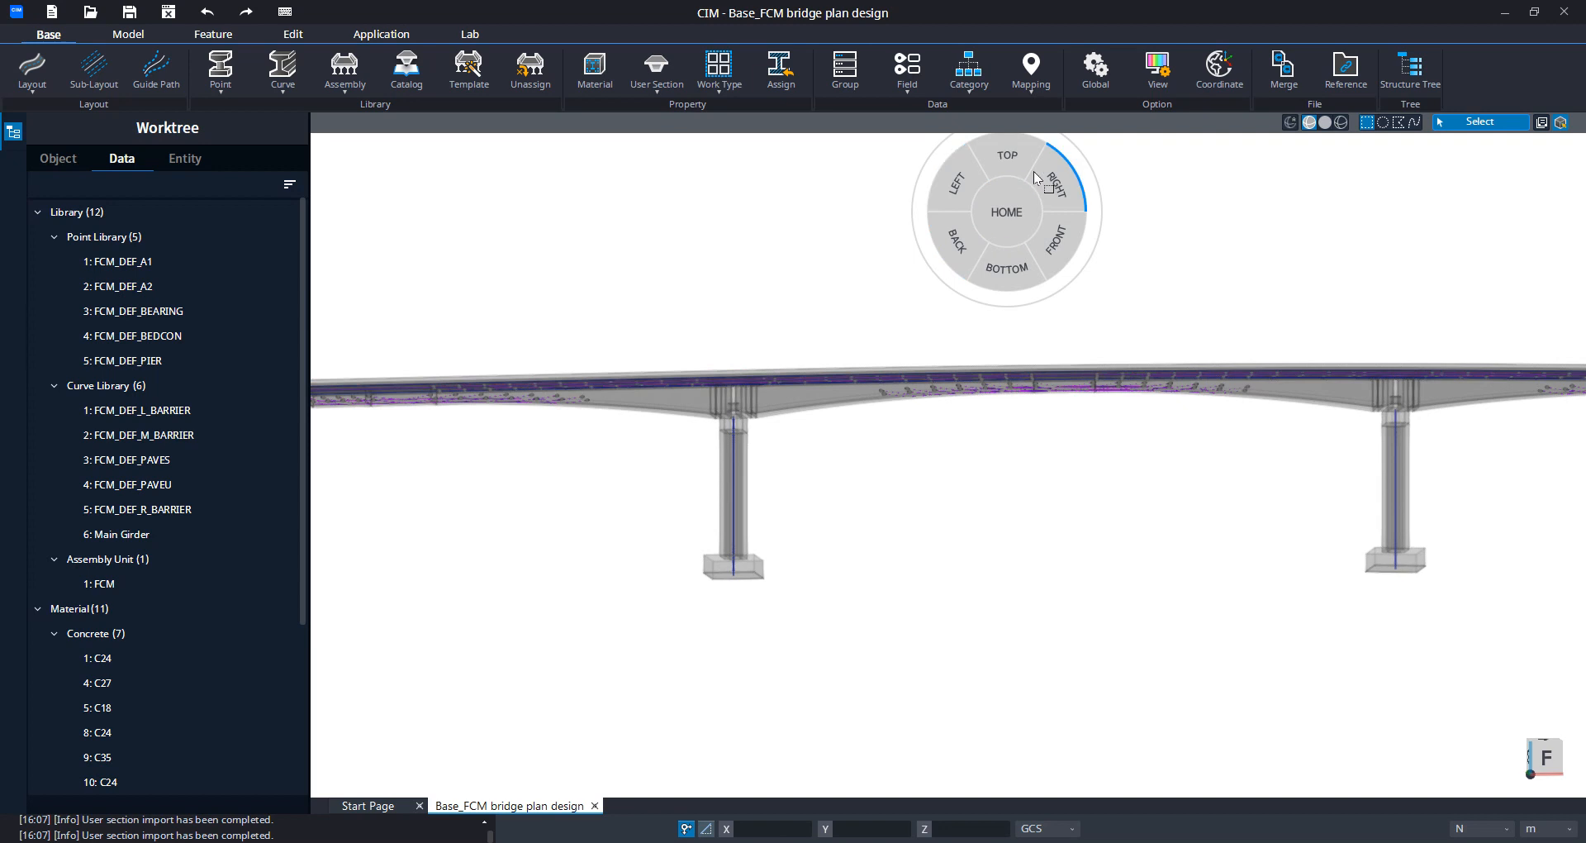
click(1057, 241)
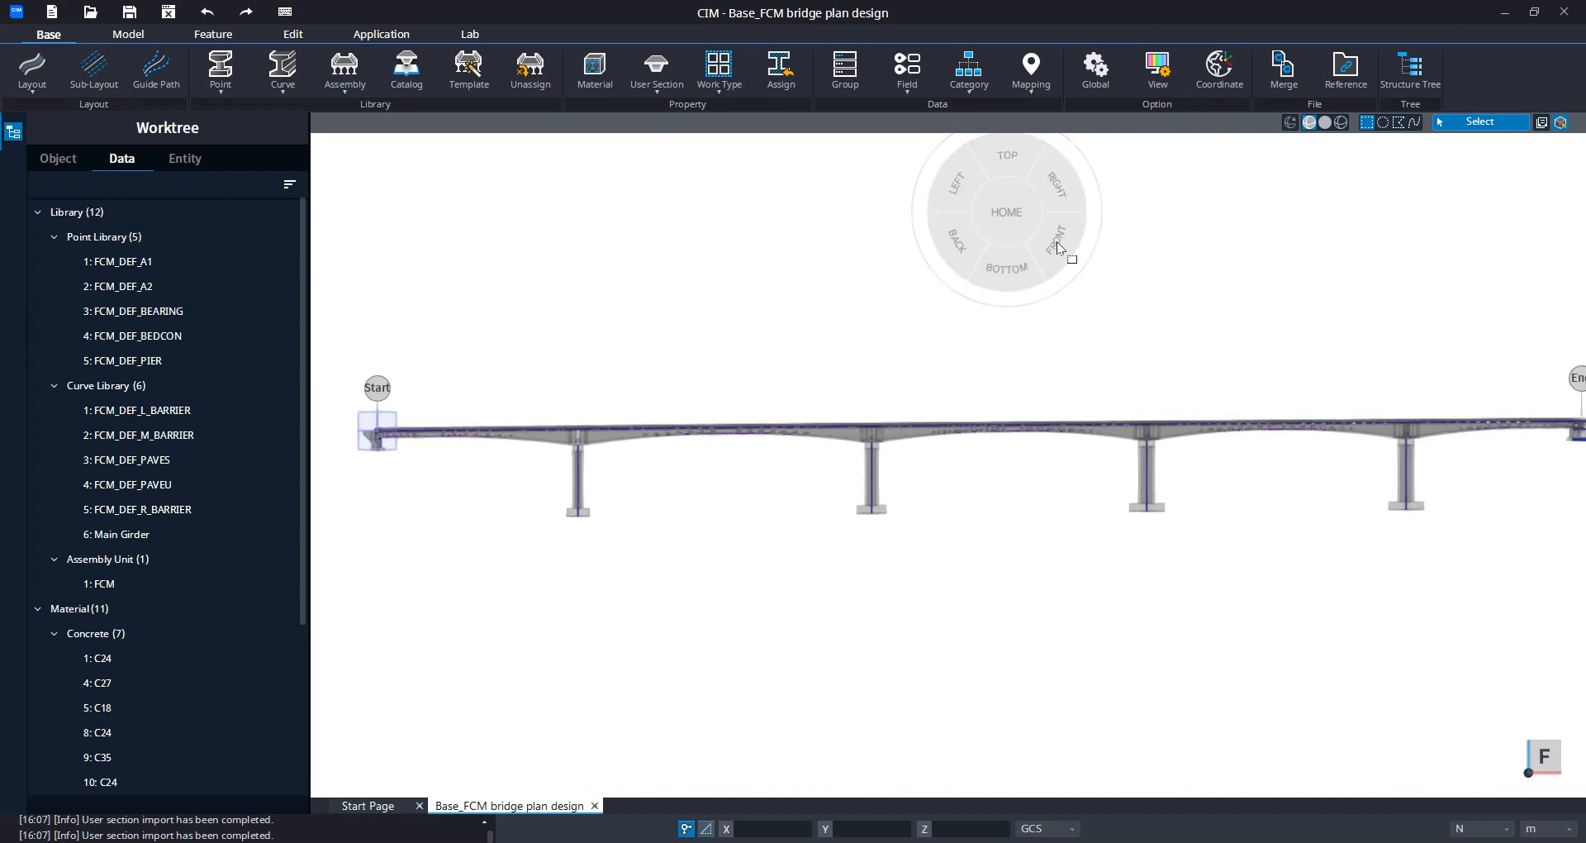
drag(1432, 576, 428, 434)
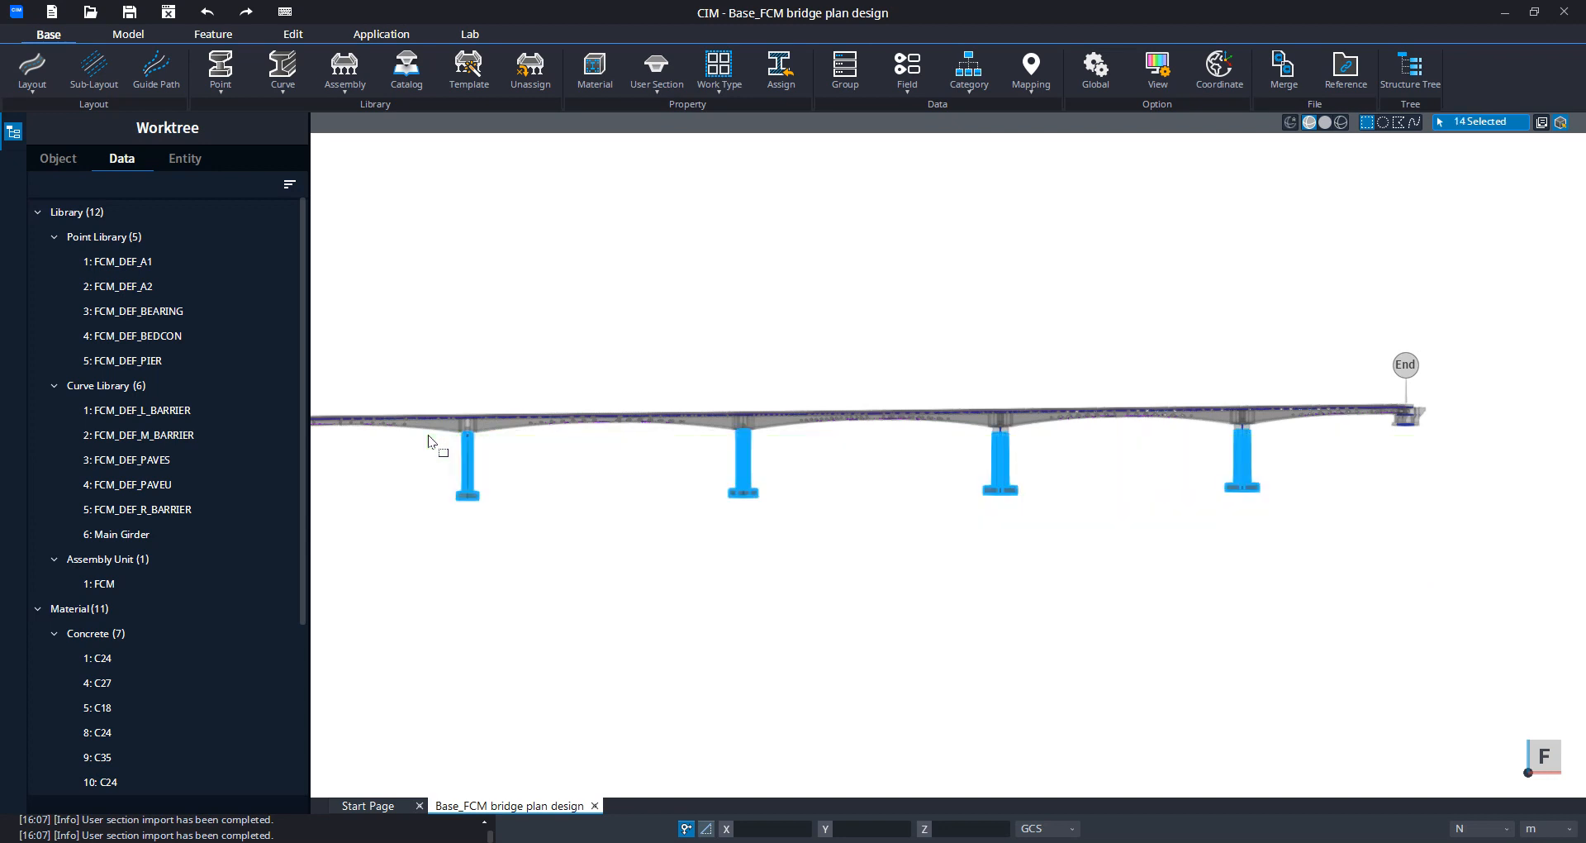
middle_drag(1022, 498, 1097, 466)
scroll(1099, 463, up, 5)
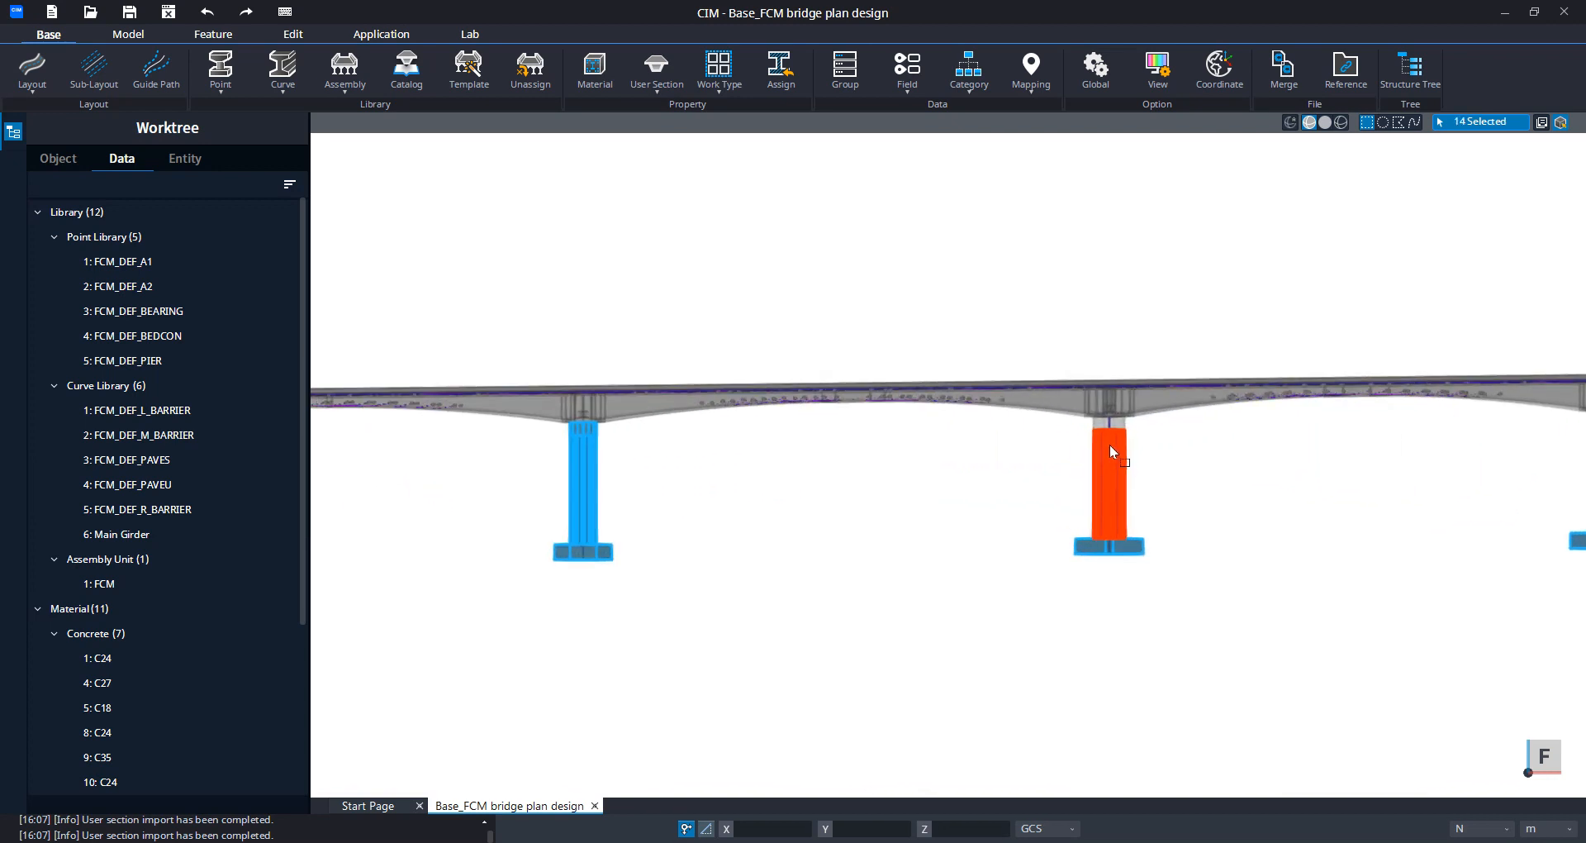
drag(1288, 458, 1048, 405)
scroll(1070, 461, down, 1)
scroll(1070, 461, down, 5)
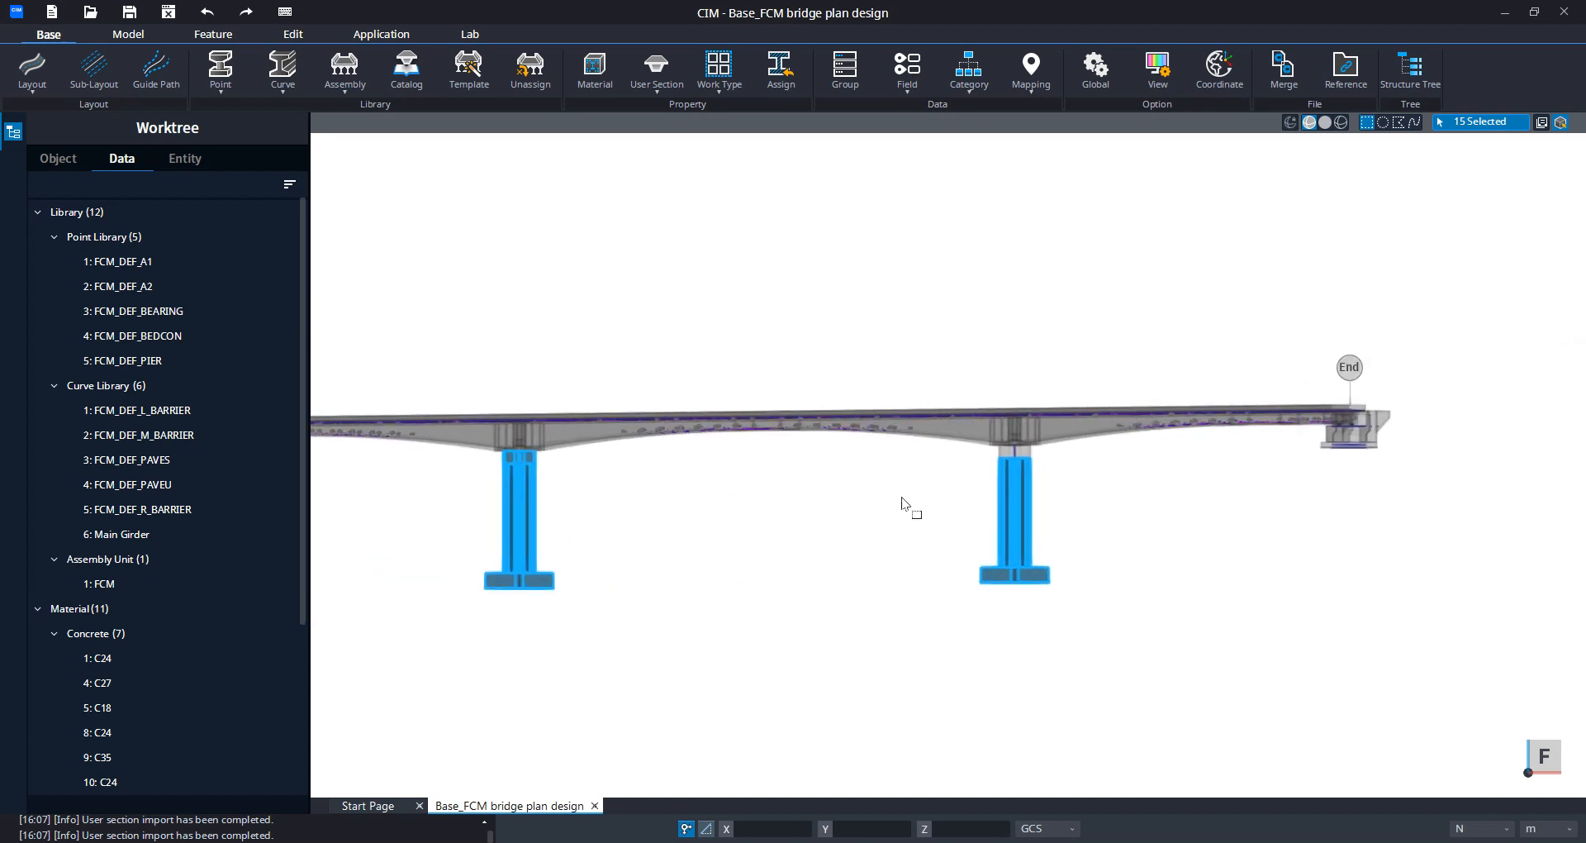
drag(1089, 493, 983, 451)
Step: Add the abutment at the bridge's End point to the selection
scroll(1054, 524, up, 4)
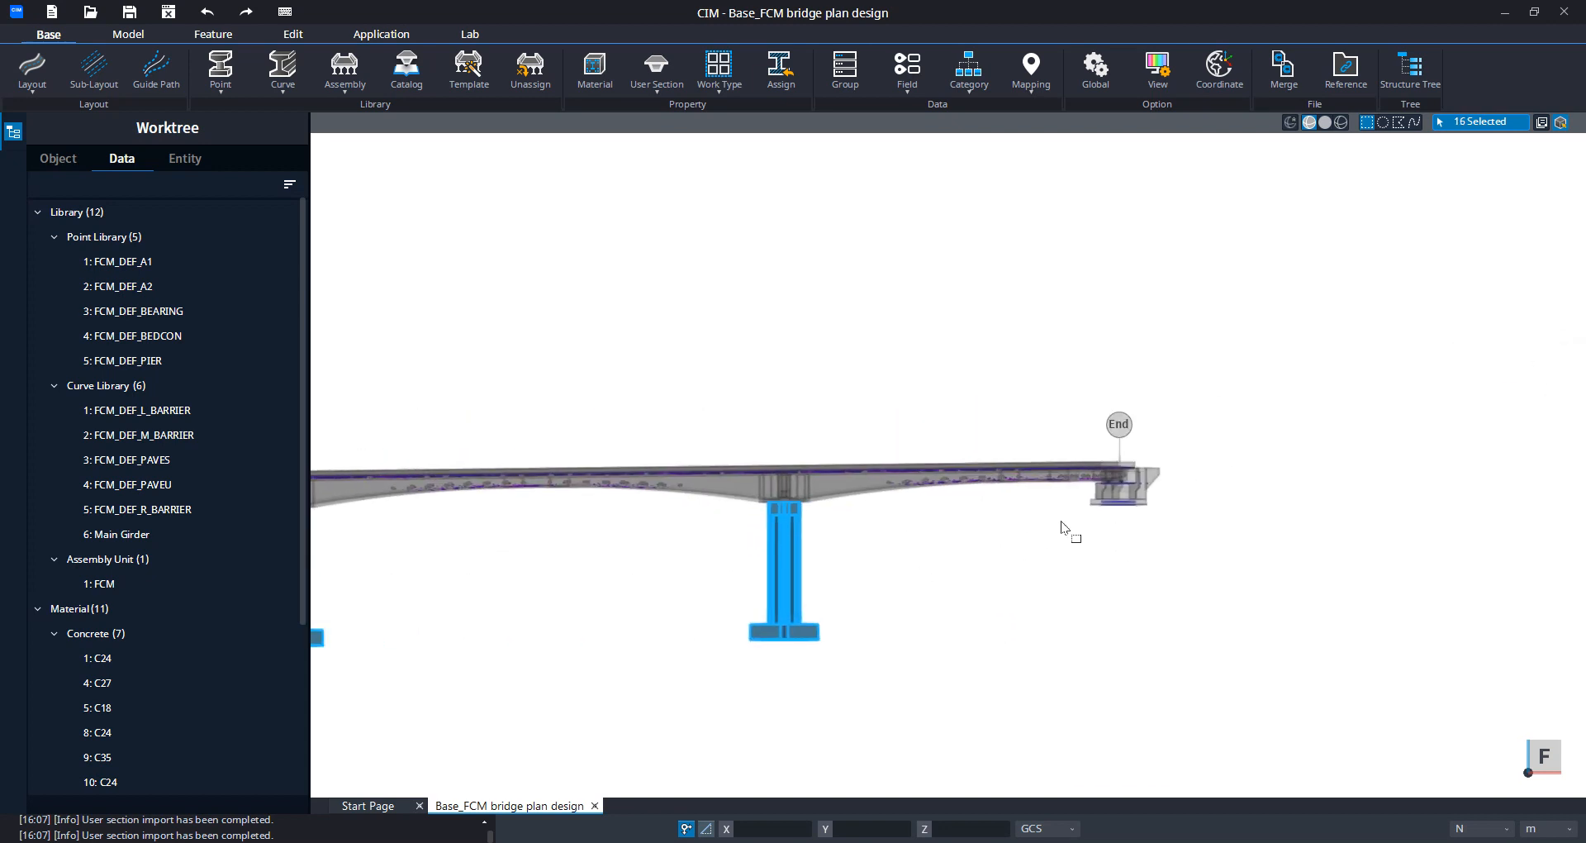
scroll(1127, 503, up, 1)
drag(1181, 533, 1054, 458)
scroll(1102, 503, down, 3)
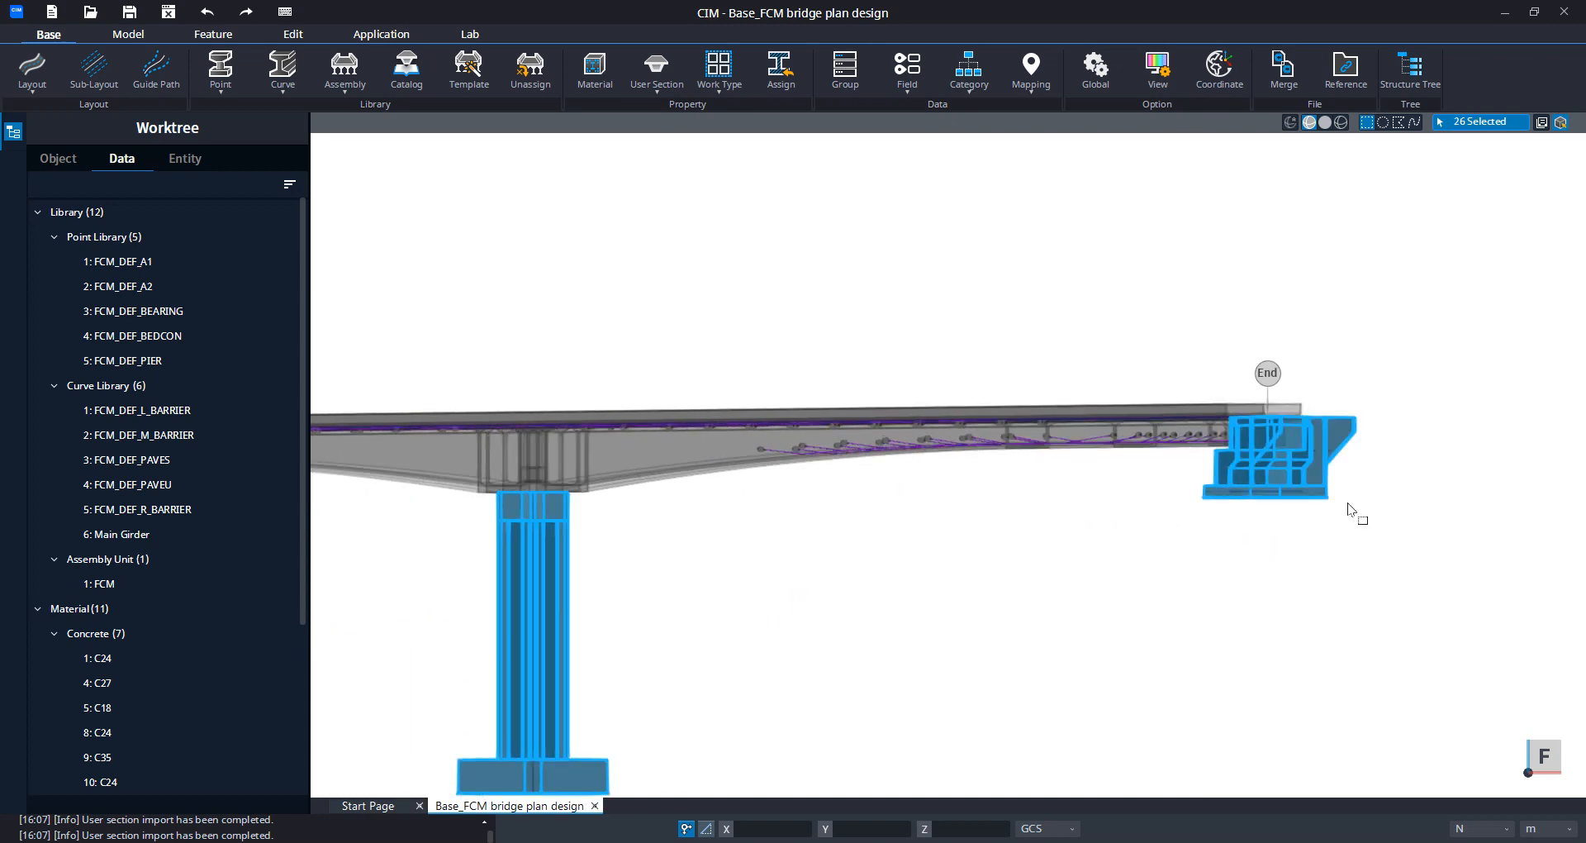
Step: Add the abutment at the bridge's Start point to the selected piers and End abutment, and hide the selection
scroll(760, 533, down, 2)
middle_drag(586, 525, 1264, 504)
scroll(912, 463, up, 5)
drag(994, 535, 831, 421)
right_click(960, 462)
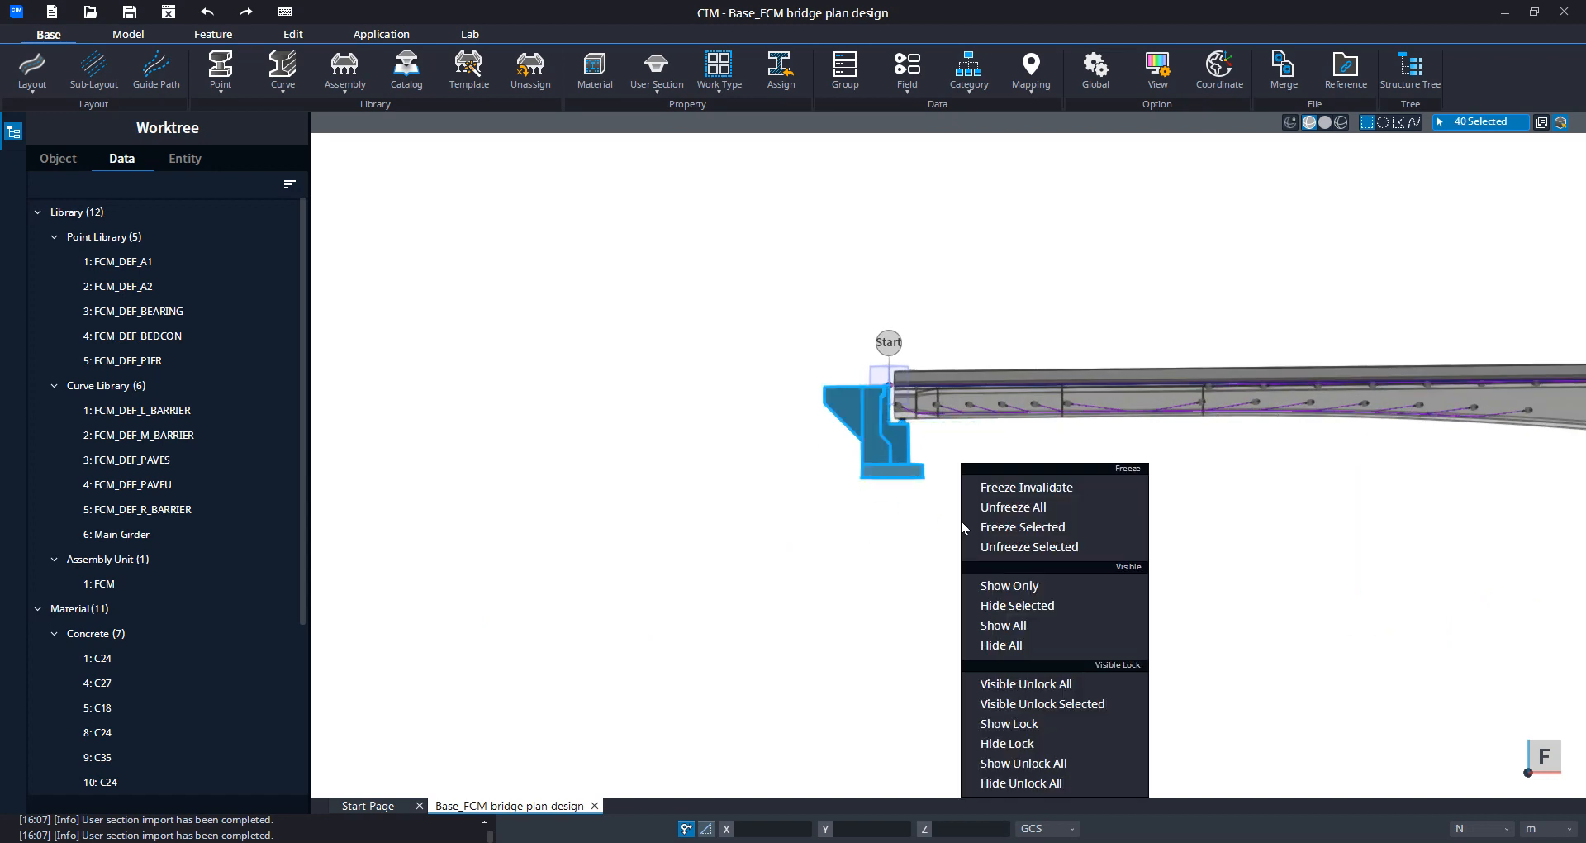
click(1030, 605)
Step: Select the bearing parts left under the girder at the Start point and hide them
scroll(902, 430, up, 8)
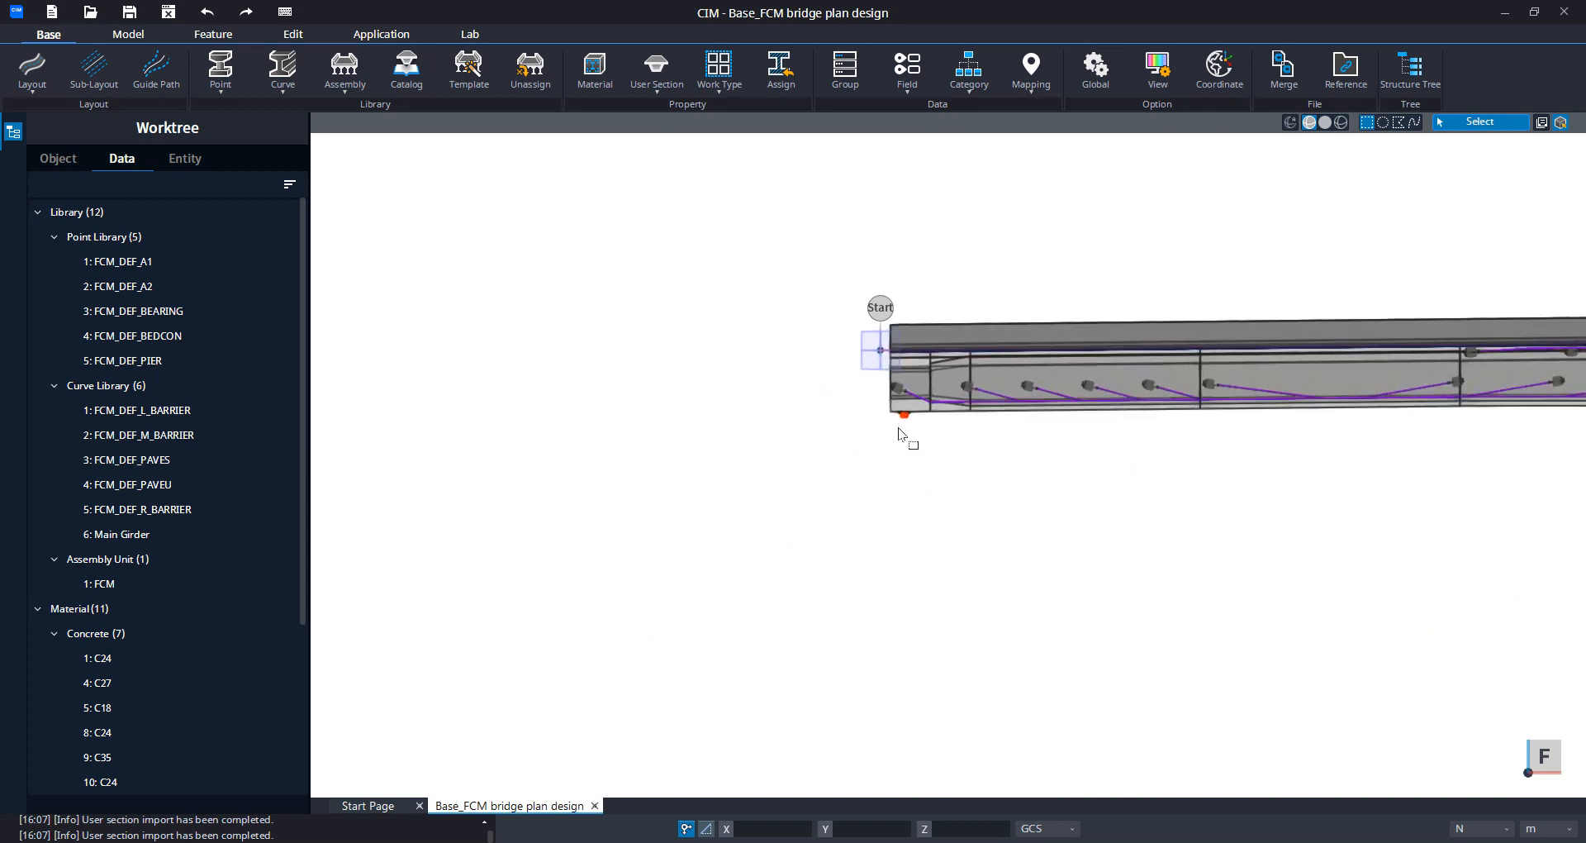
drag(912, 387, 859, 354)
right_click(730, 468)
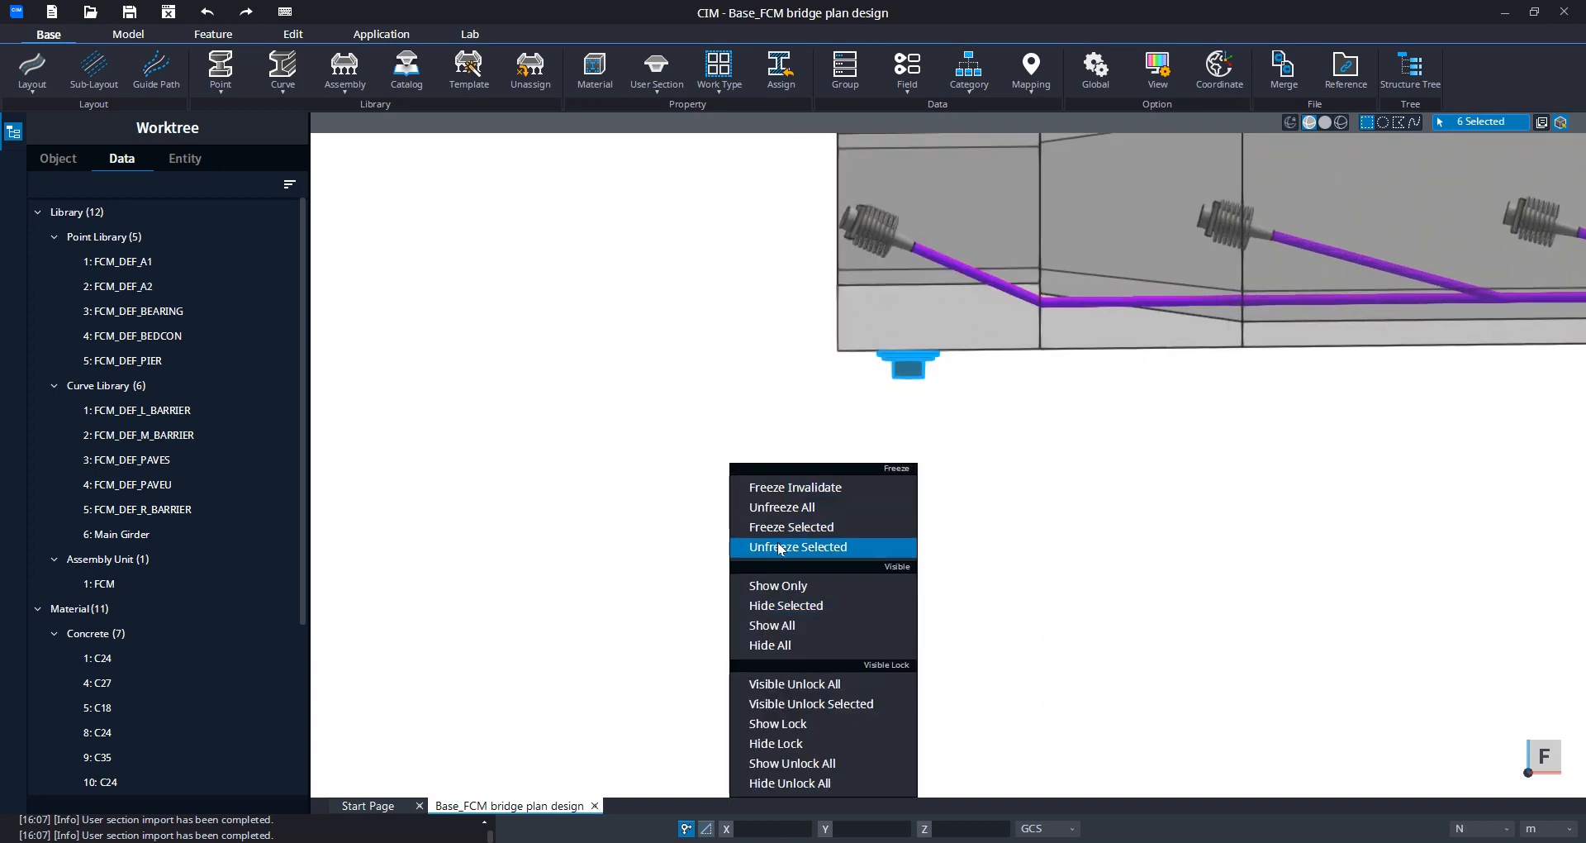
click(764, 606)
Step: Select the bearing parts left under the girder at the End point and hide them
scroll(633, 444, down, 5)
scroll(634, 445, down, 10)
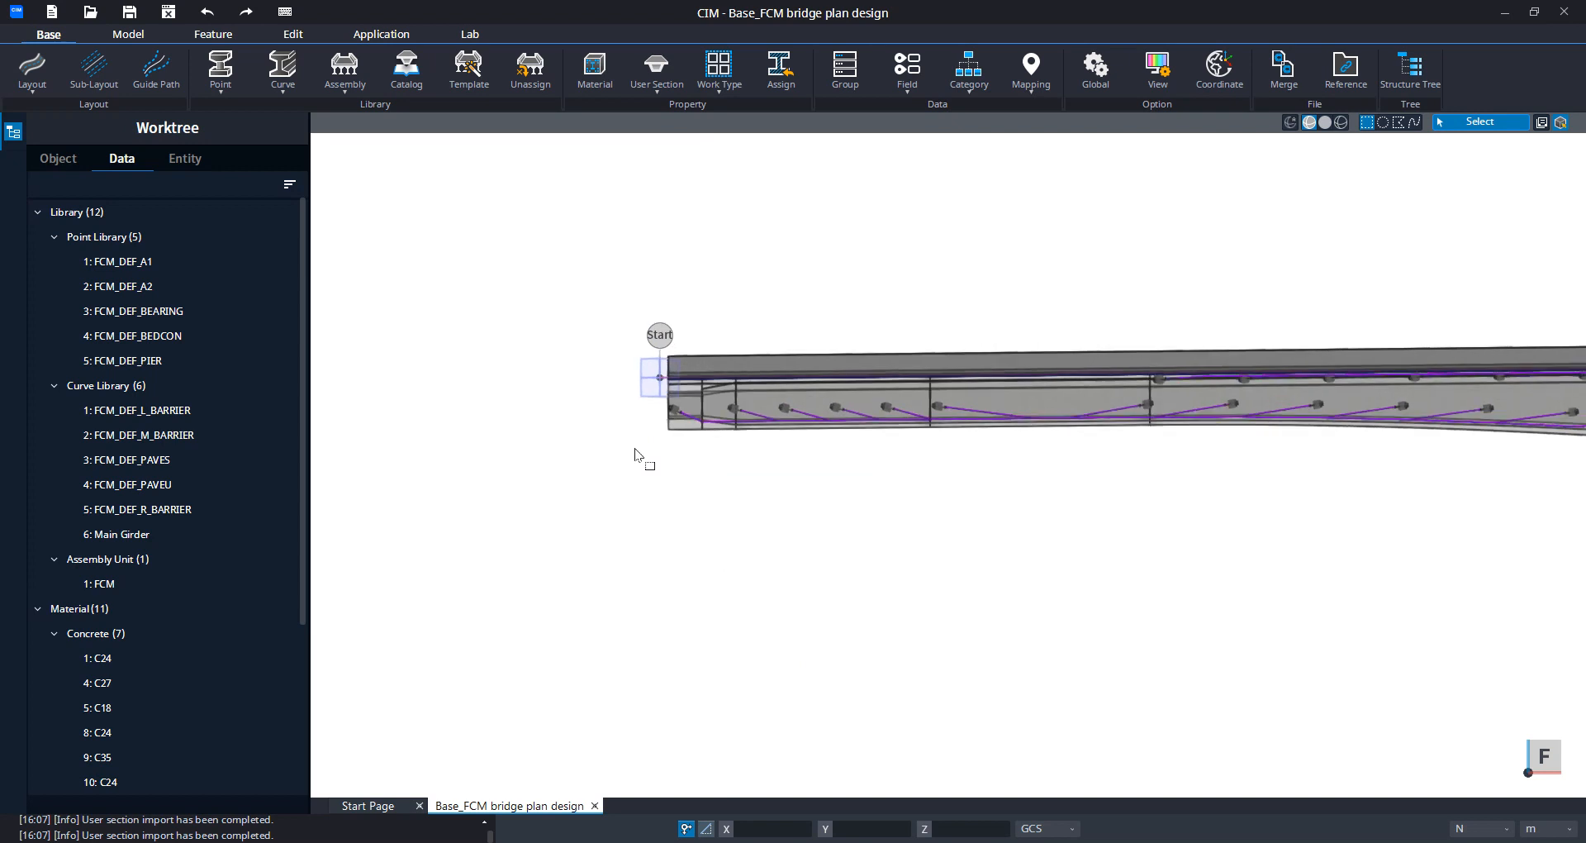
middle_drag(1421, 476, 884, 497)
scroll(1355, 459, down, 2)
scroll(1363, 455, up, 15)
scroll(1368, 478, up, 5)
drag(1475, 492, 1039, 386)
scroll(1091, 408, up, 5)
right_click(929, 395)
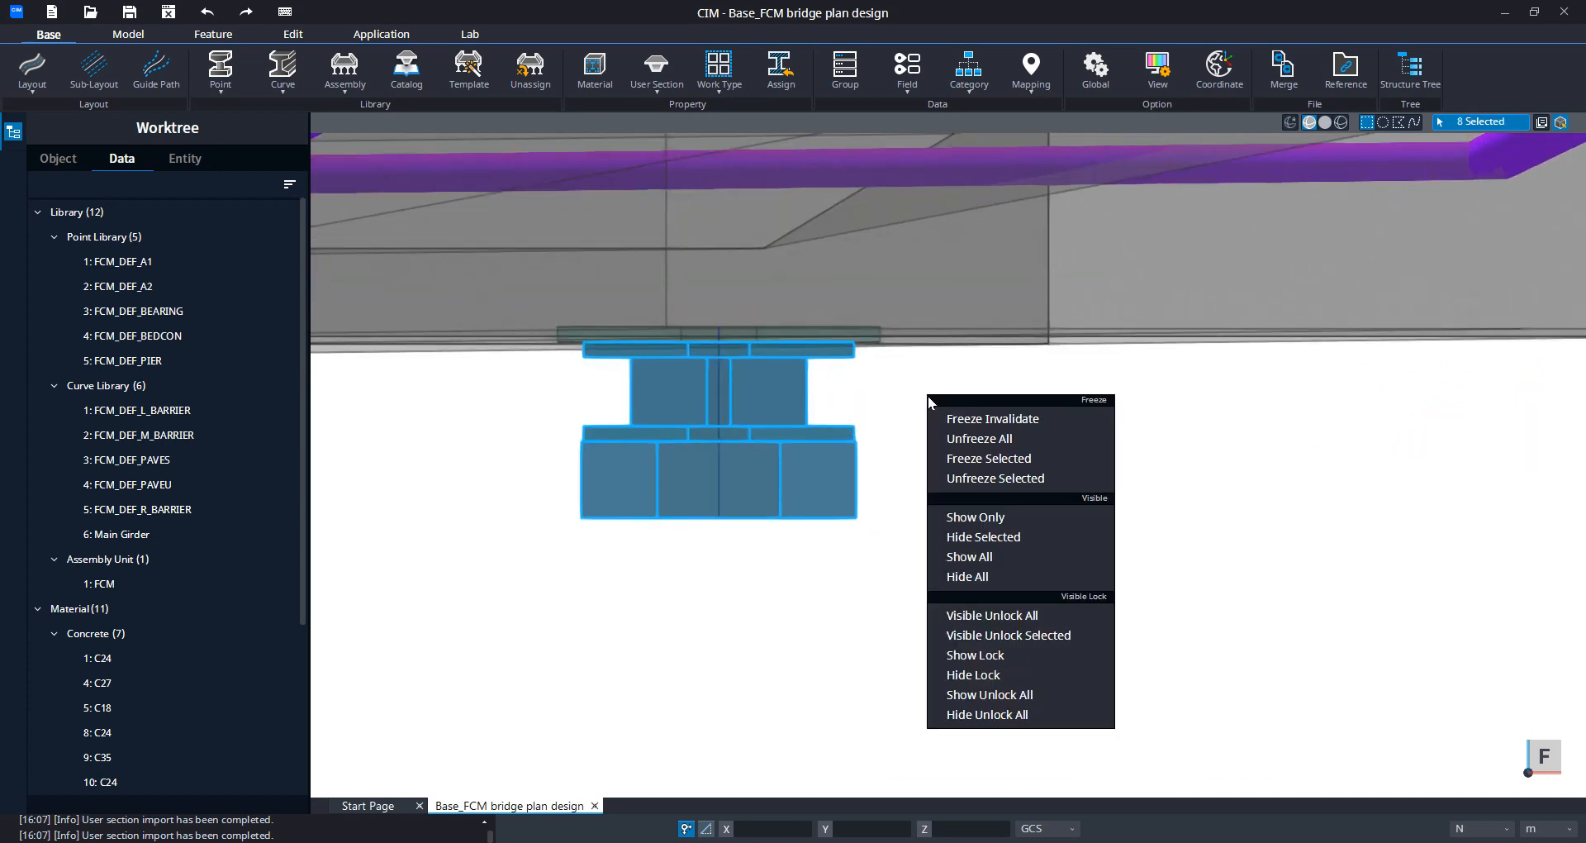
click(988, 539)
Step: Return to the home view so the whole remaining superstructure is displayed
scroll(878, 439, down, 10)
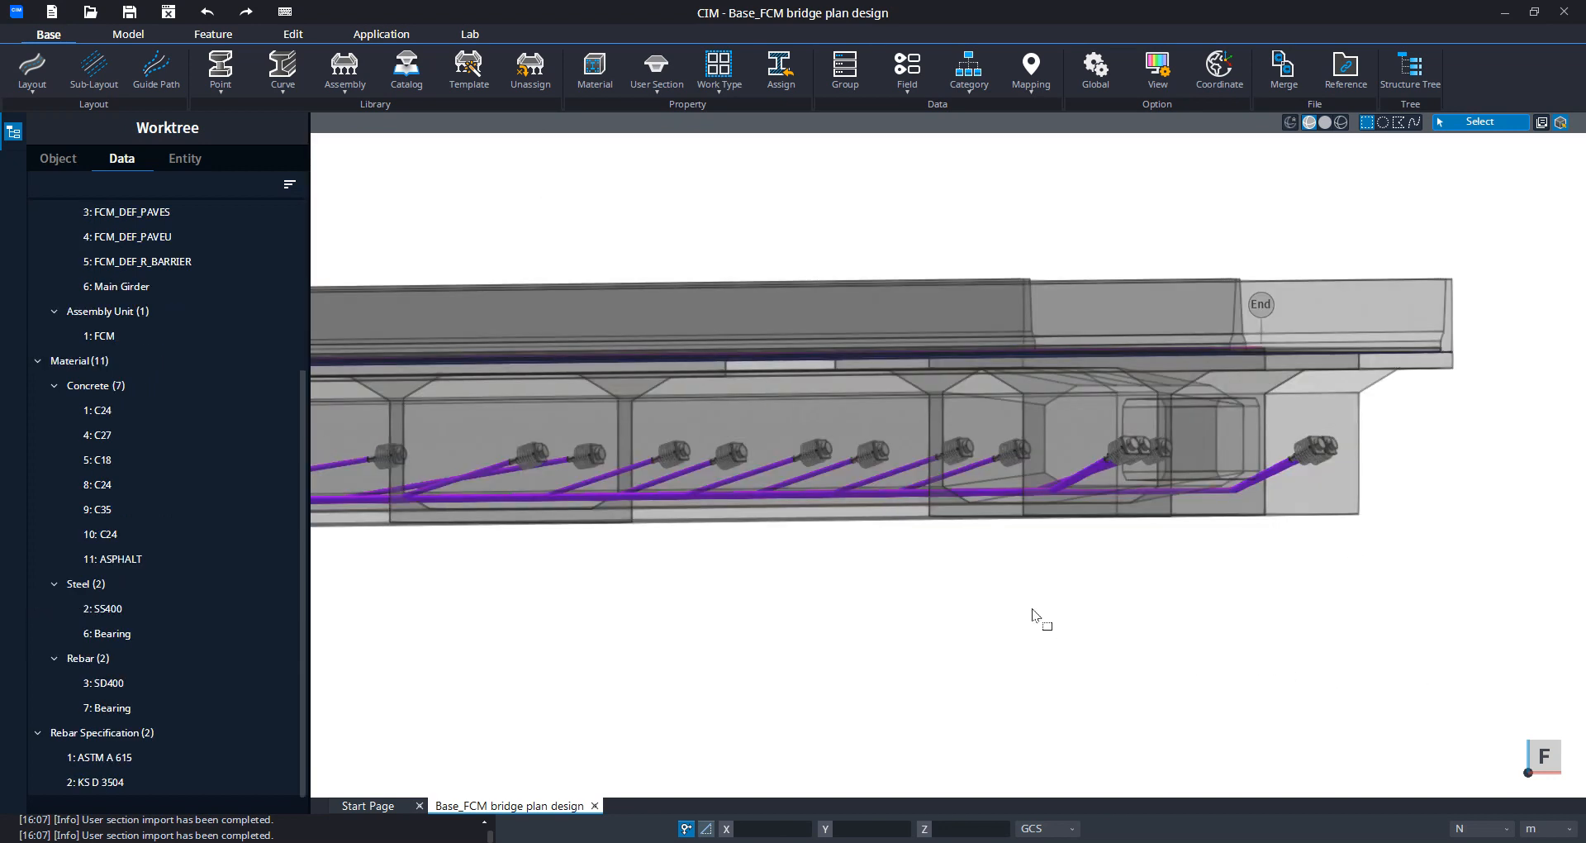
scroll(1051, 588, down, 4)
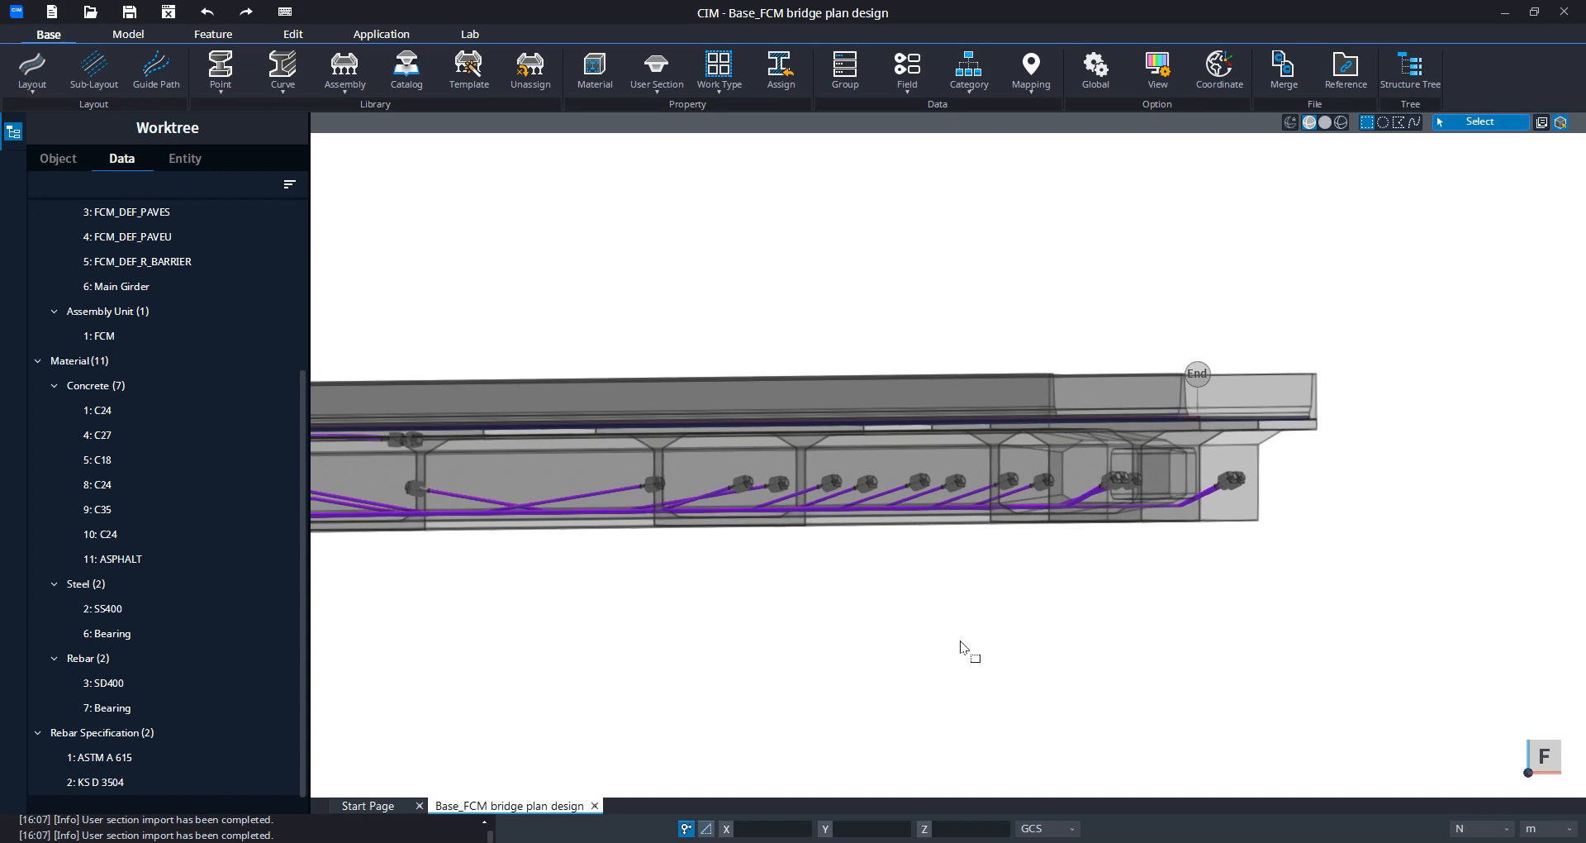
middle_drag(963, 611, 959, 449)
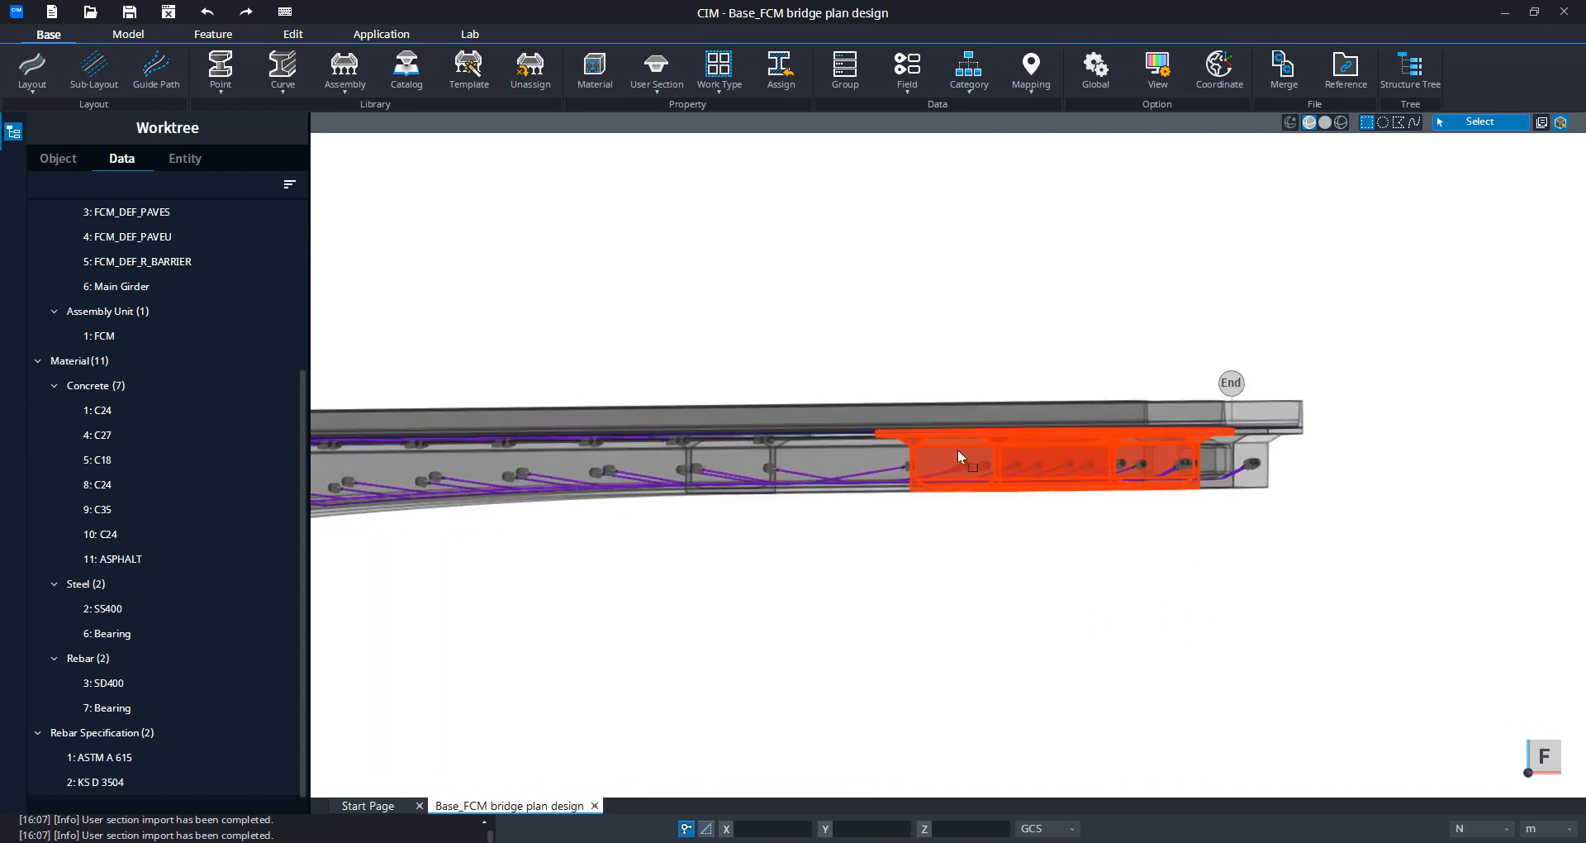
right_click(1027, 314)
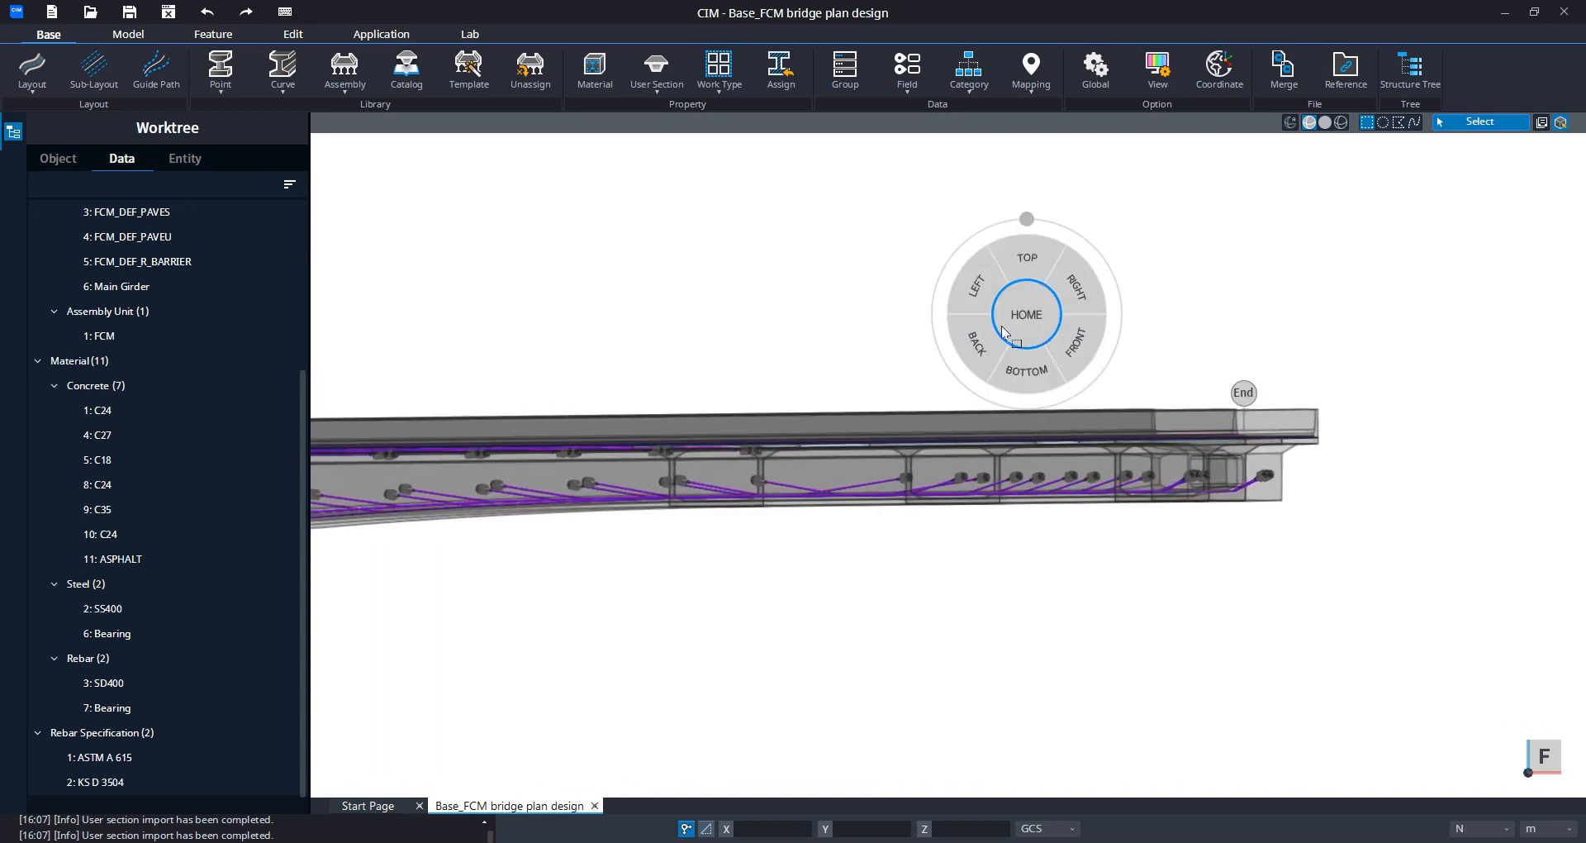
click(1031, 312)
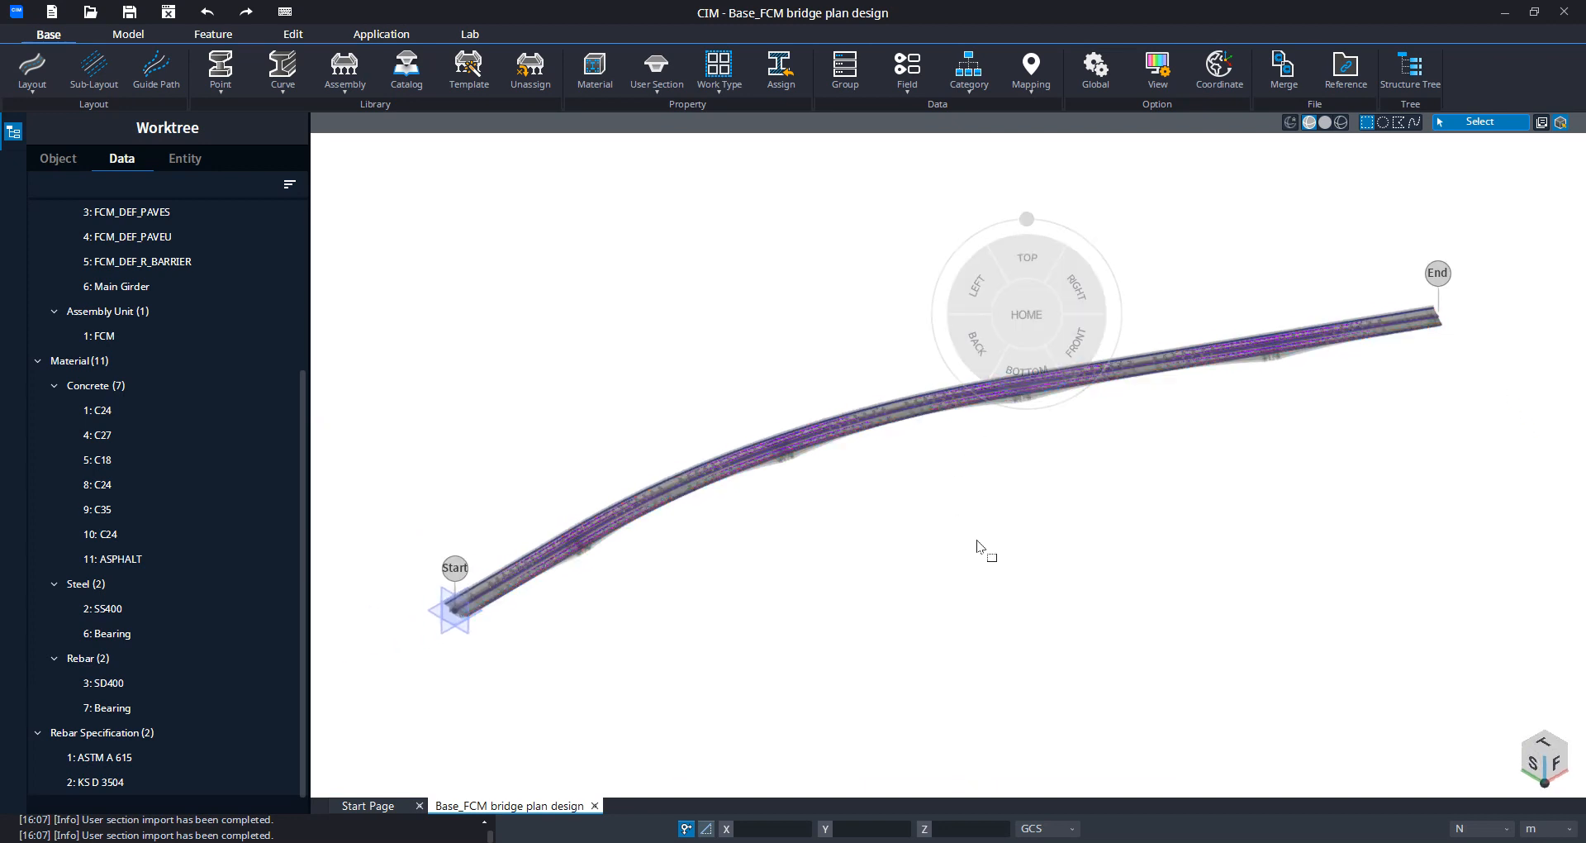
Step: Find Tendon group-842 among the worktree's objects and open its member assignment settings
click(54, 167)
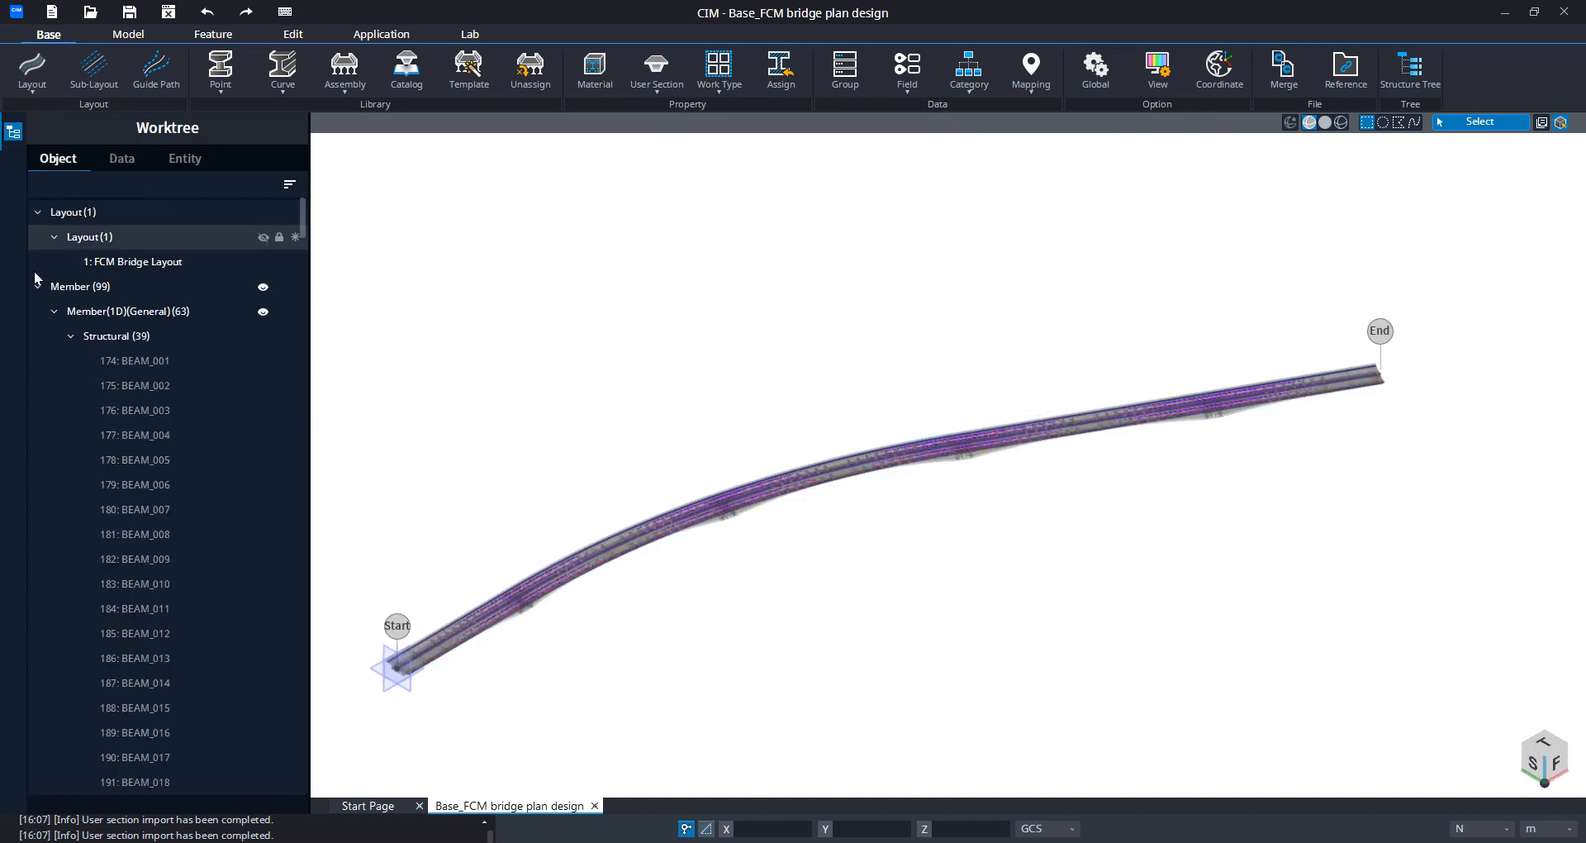
scroll(167, 372, down, 9)
scroll(202, 451, down, 15)
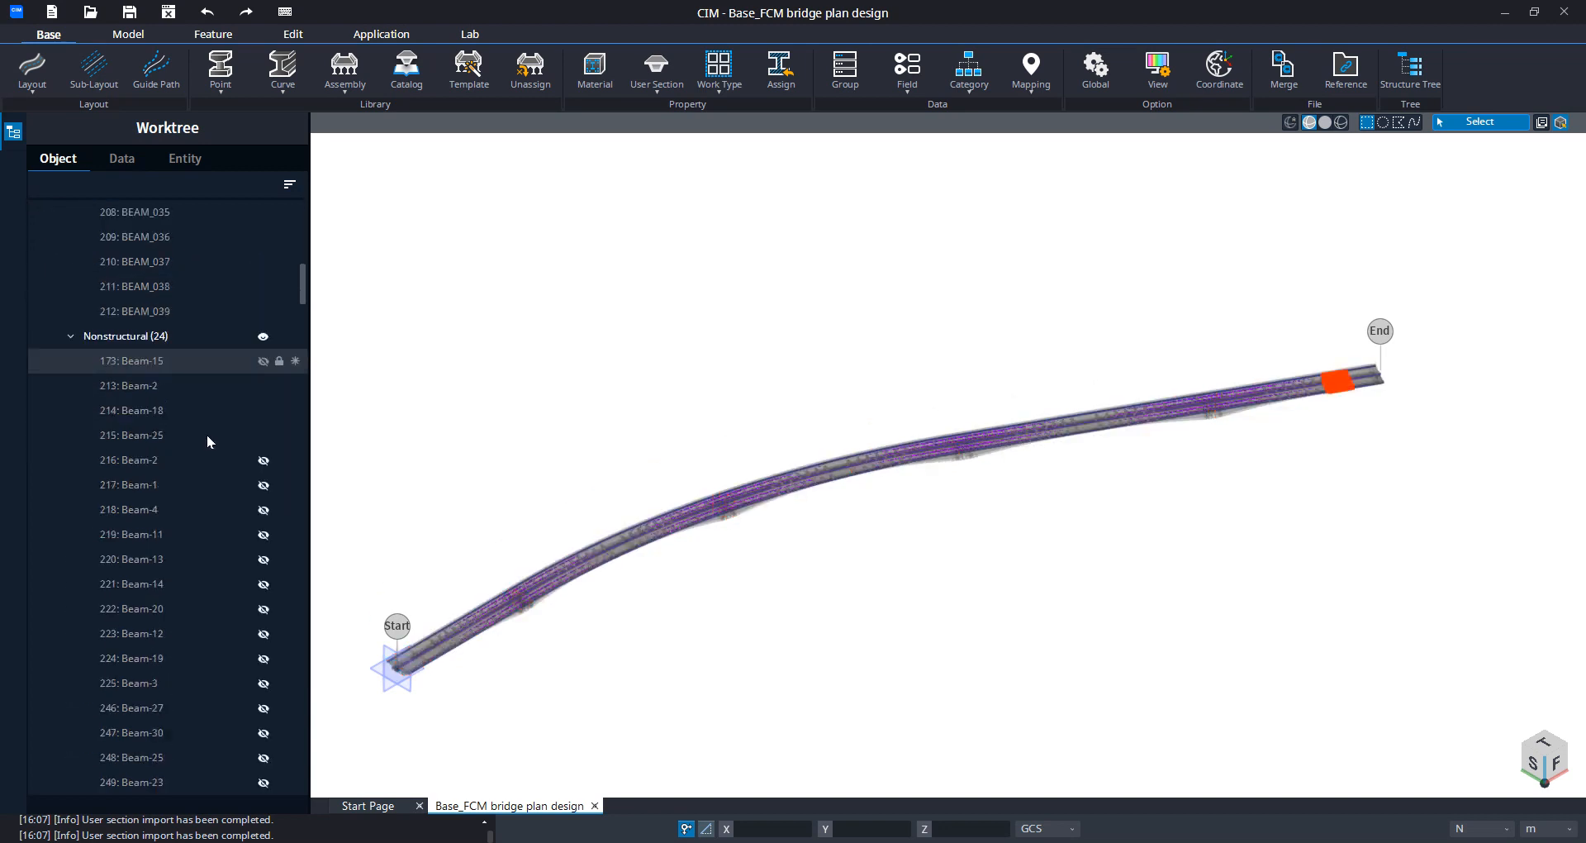
scroll(200, 484, down, 7)
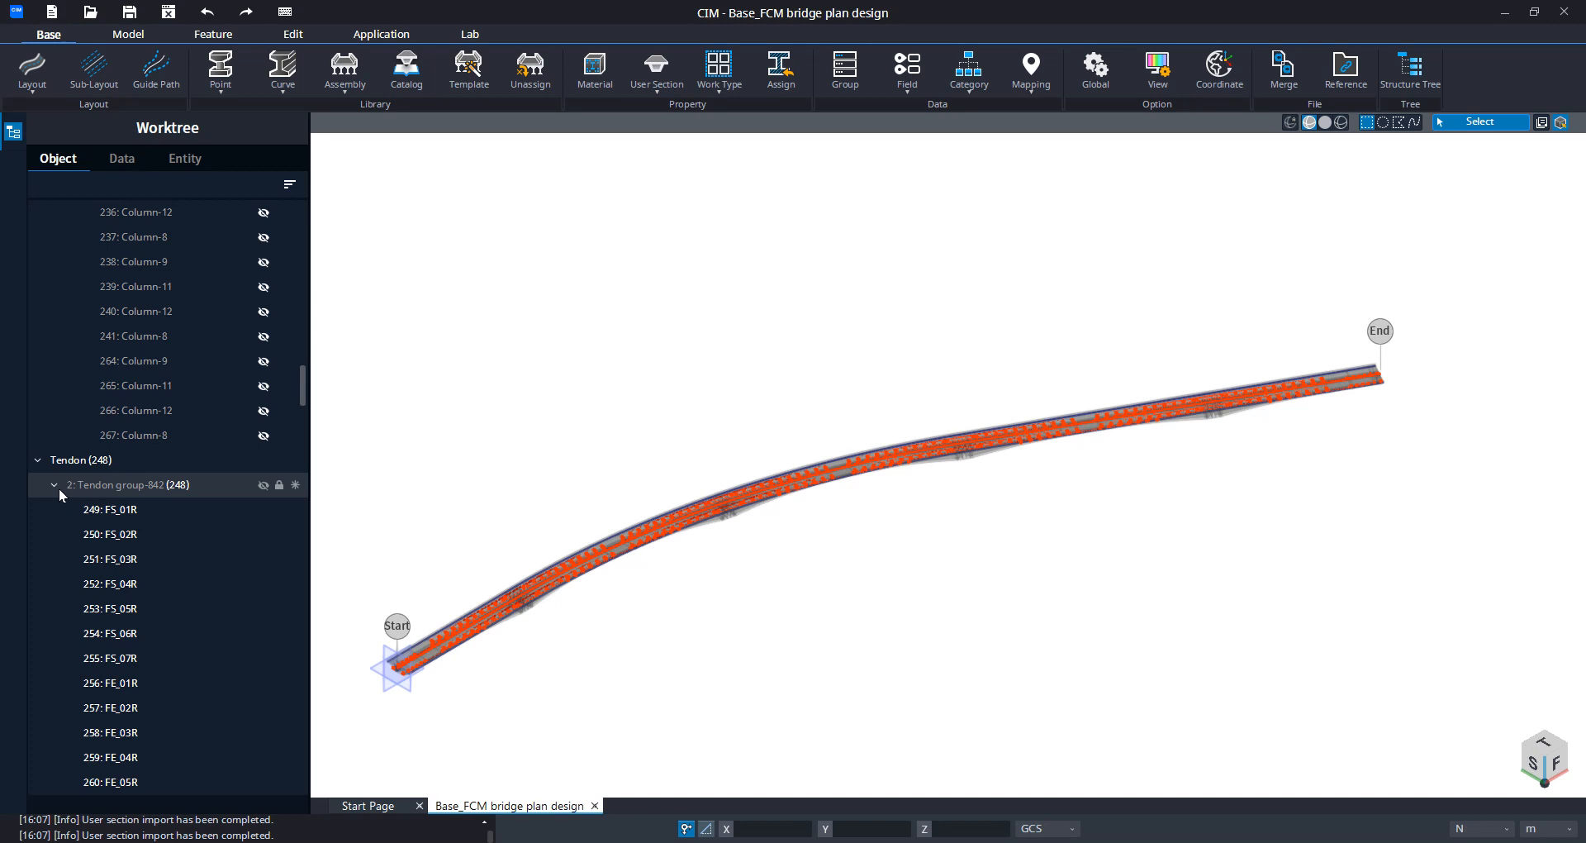
click(58, 489)
click(56, 488)
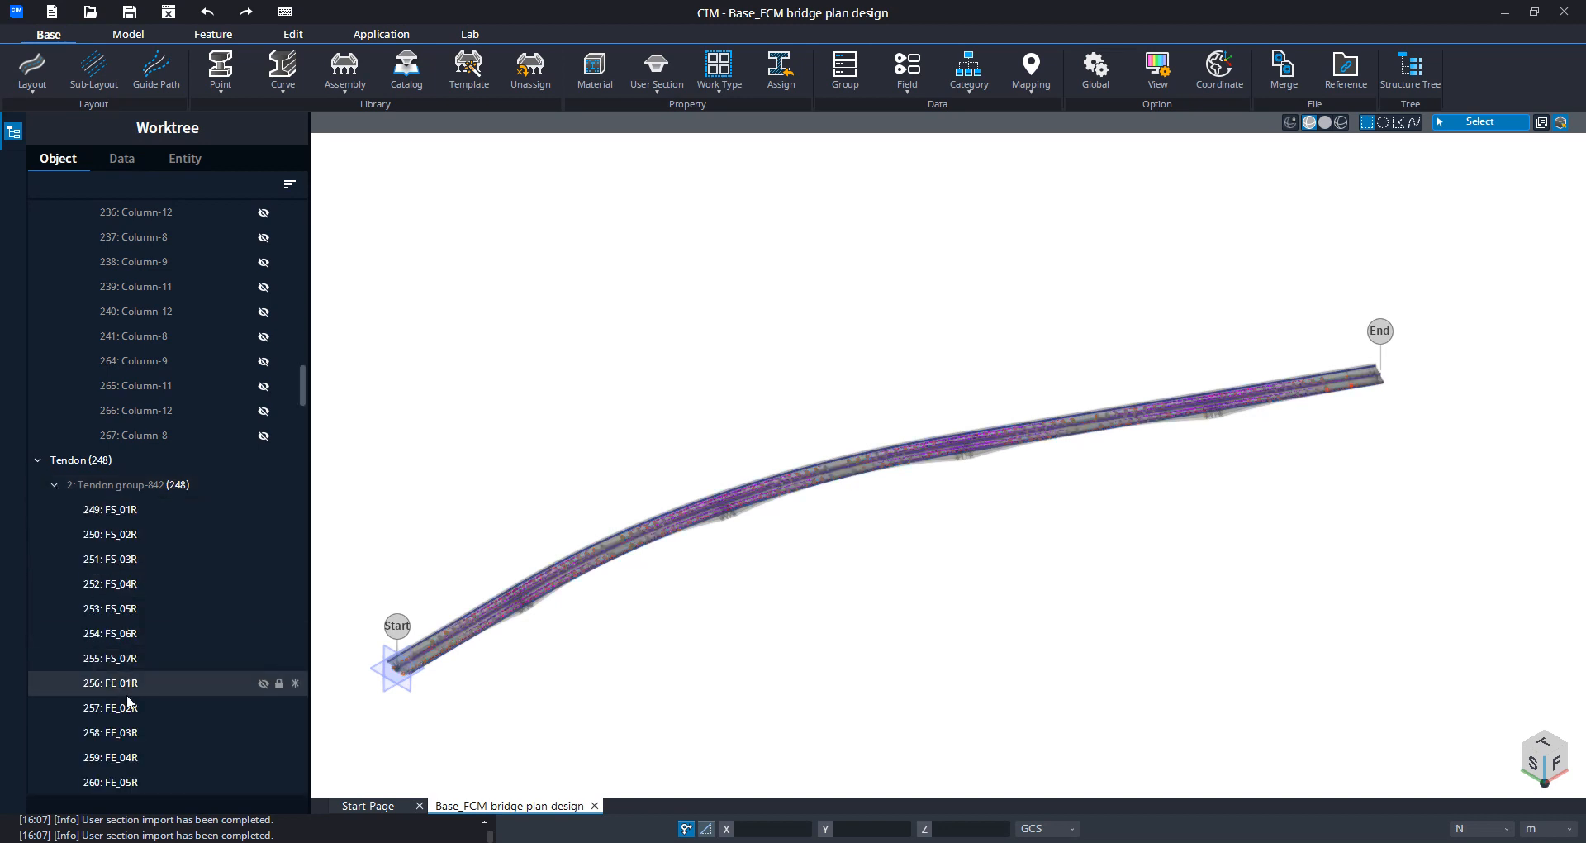
right_click(129, 485)
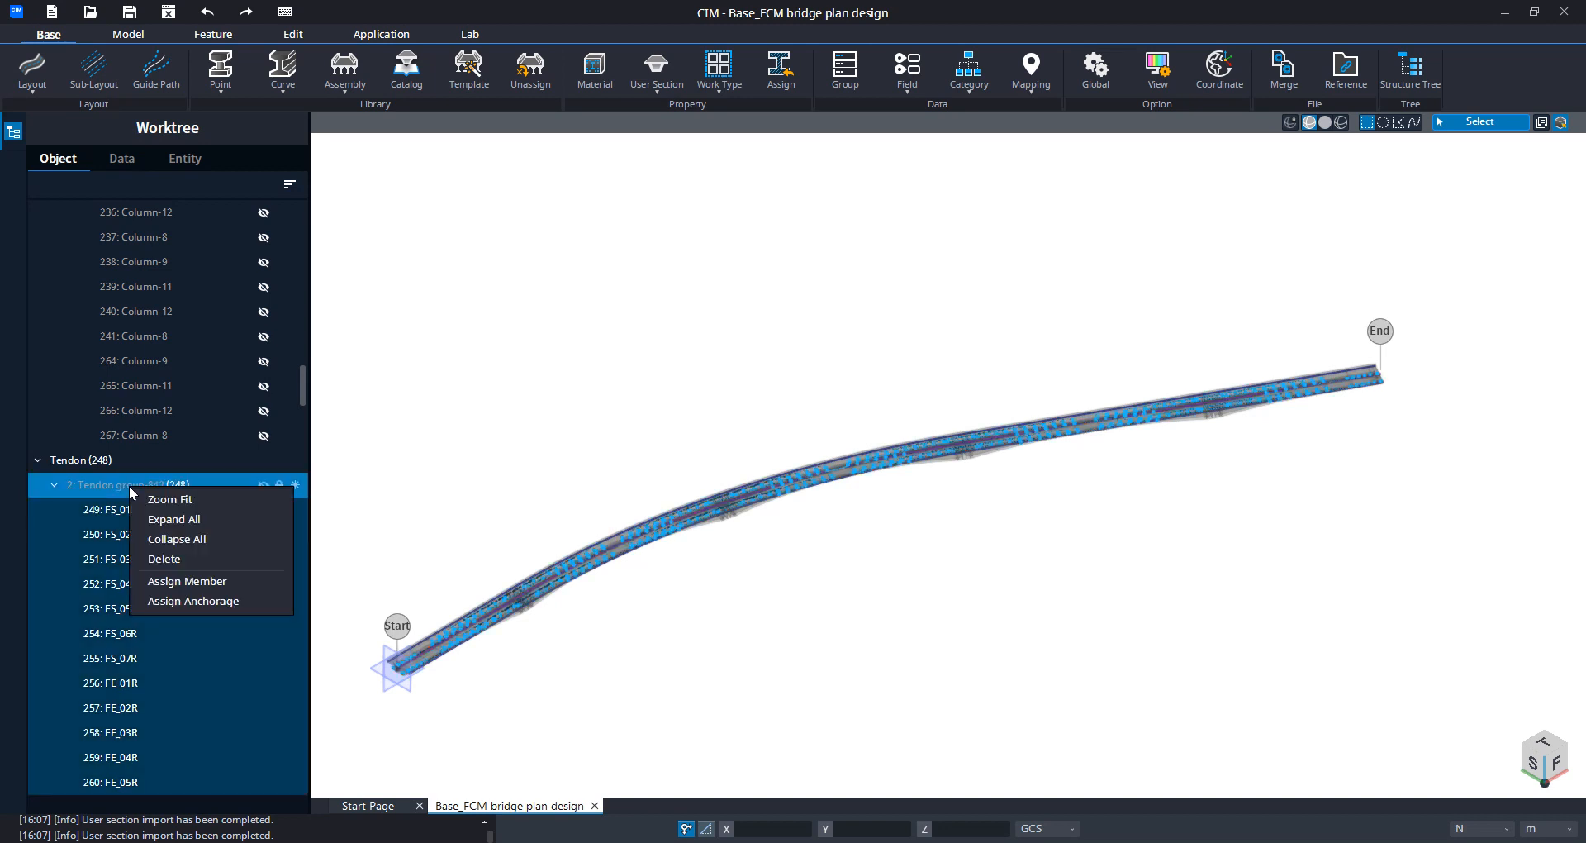
click(174, 582)
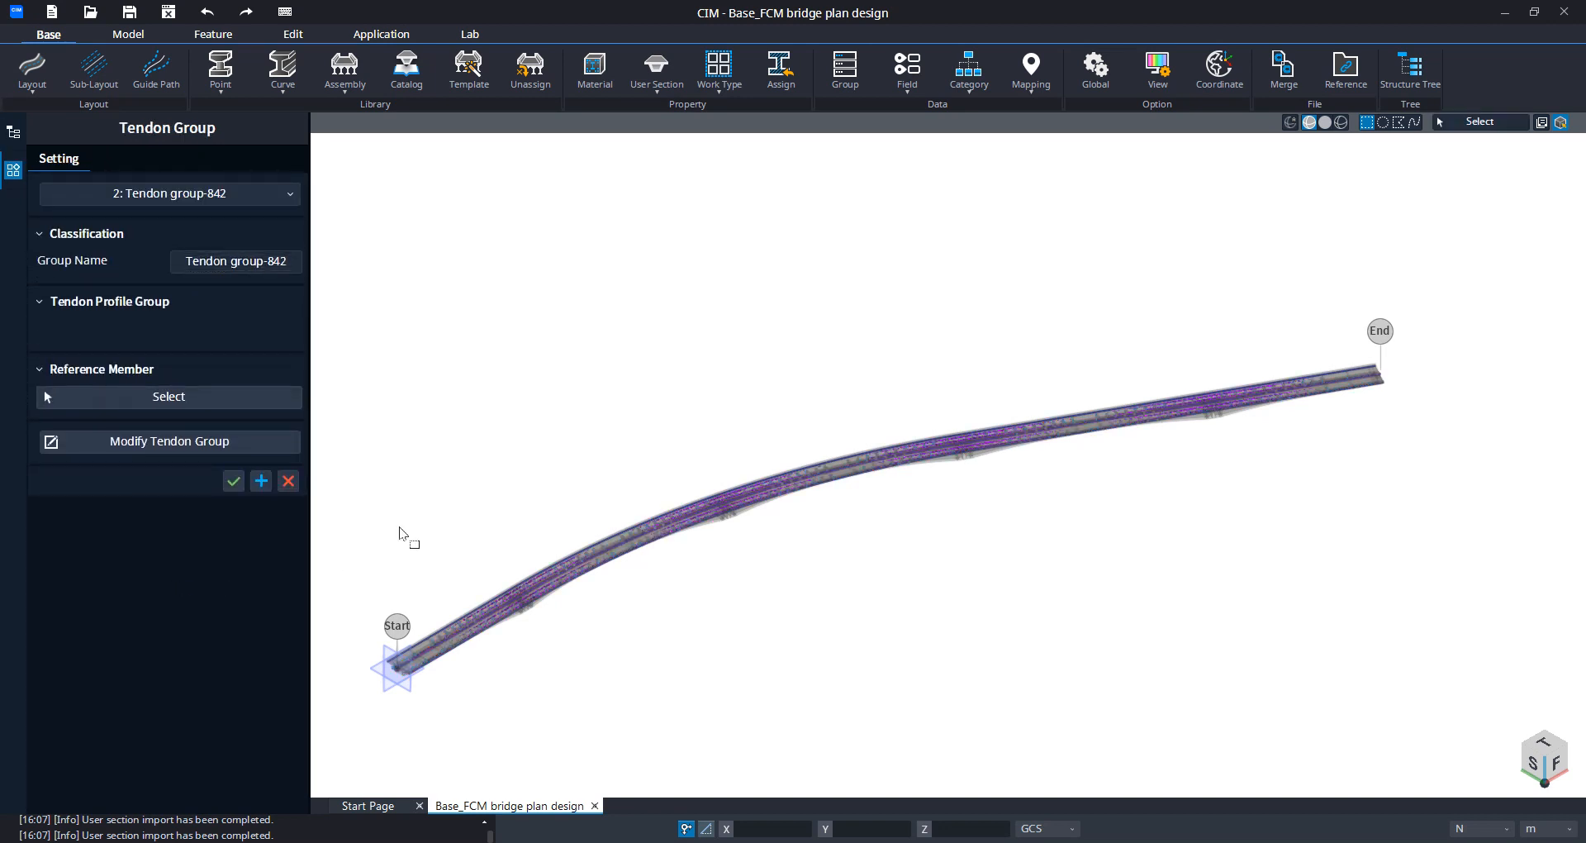
Step: Rename the tendon group to Tendon group-1, assign all visible superstructure members as its reference members, and apply the changes
middle_drag(504, 428, 566, 392)
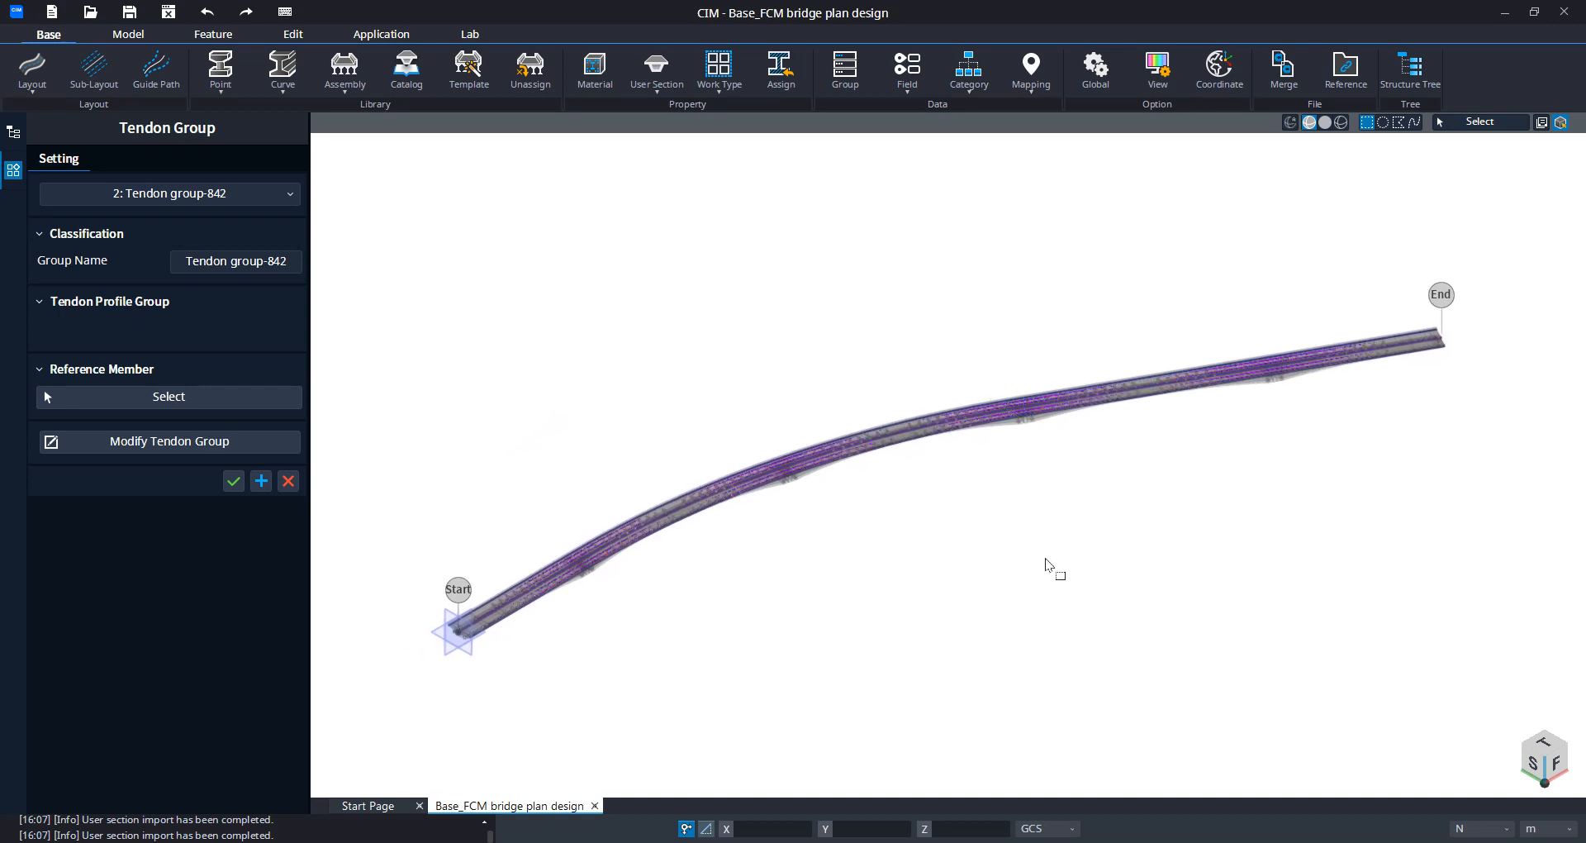
middle_drag(1032, 547, 1007, 547)
click(270, 269)
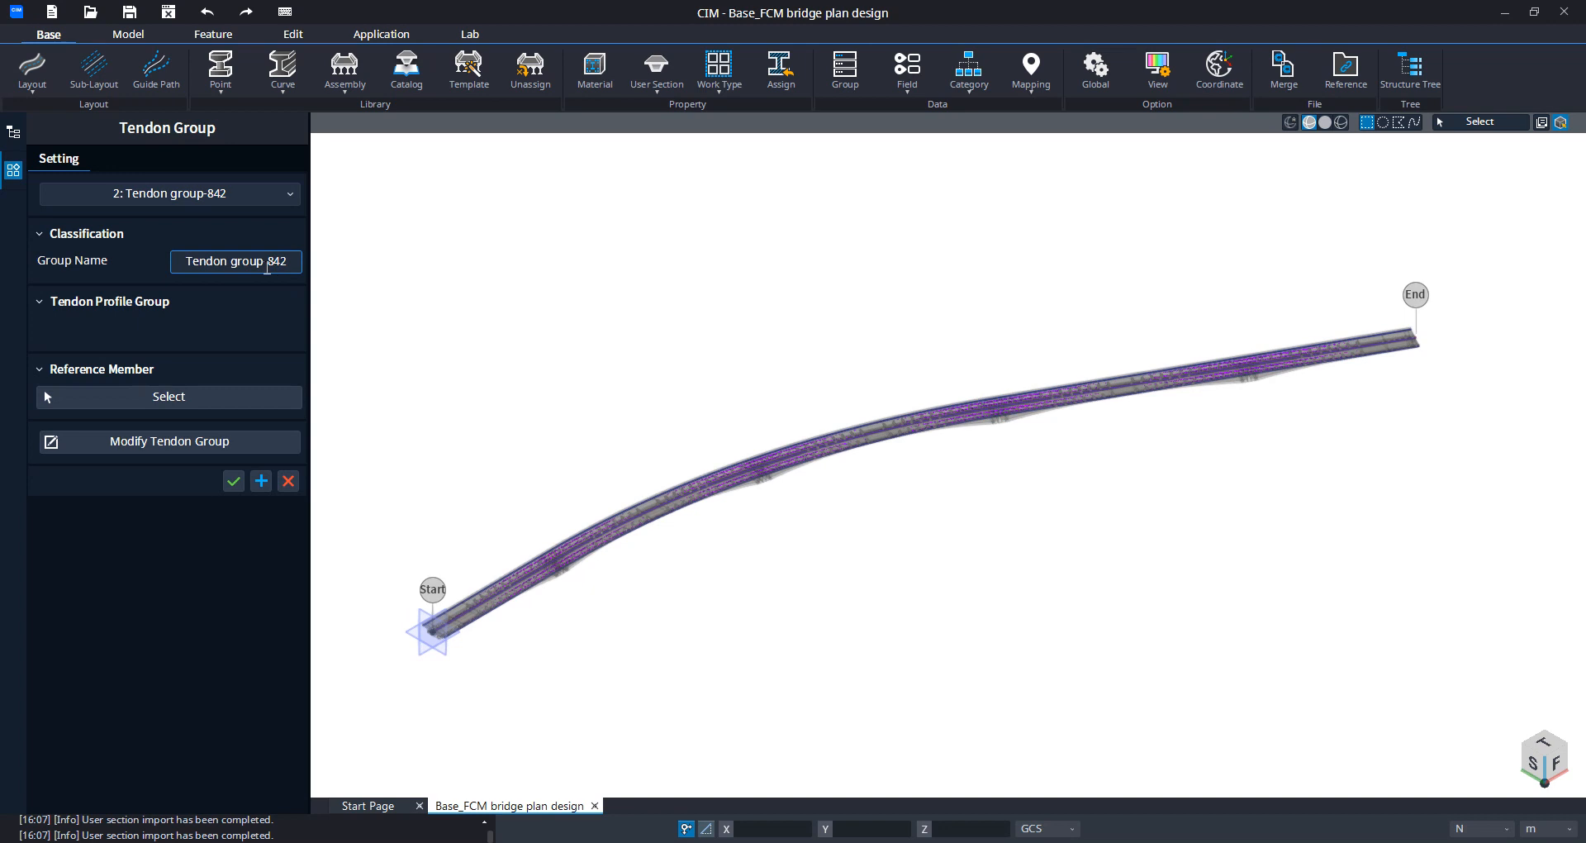
text(1)
click(208, 396)
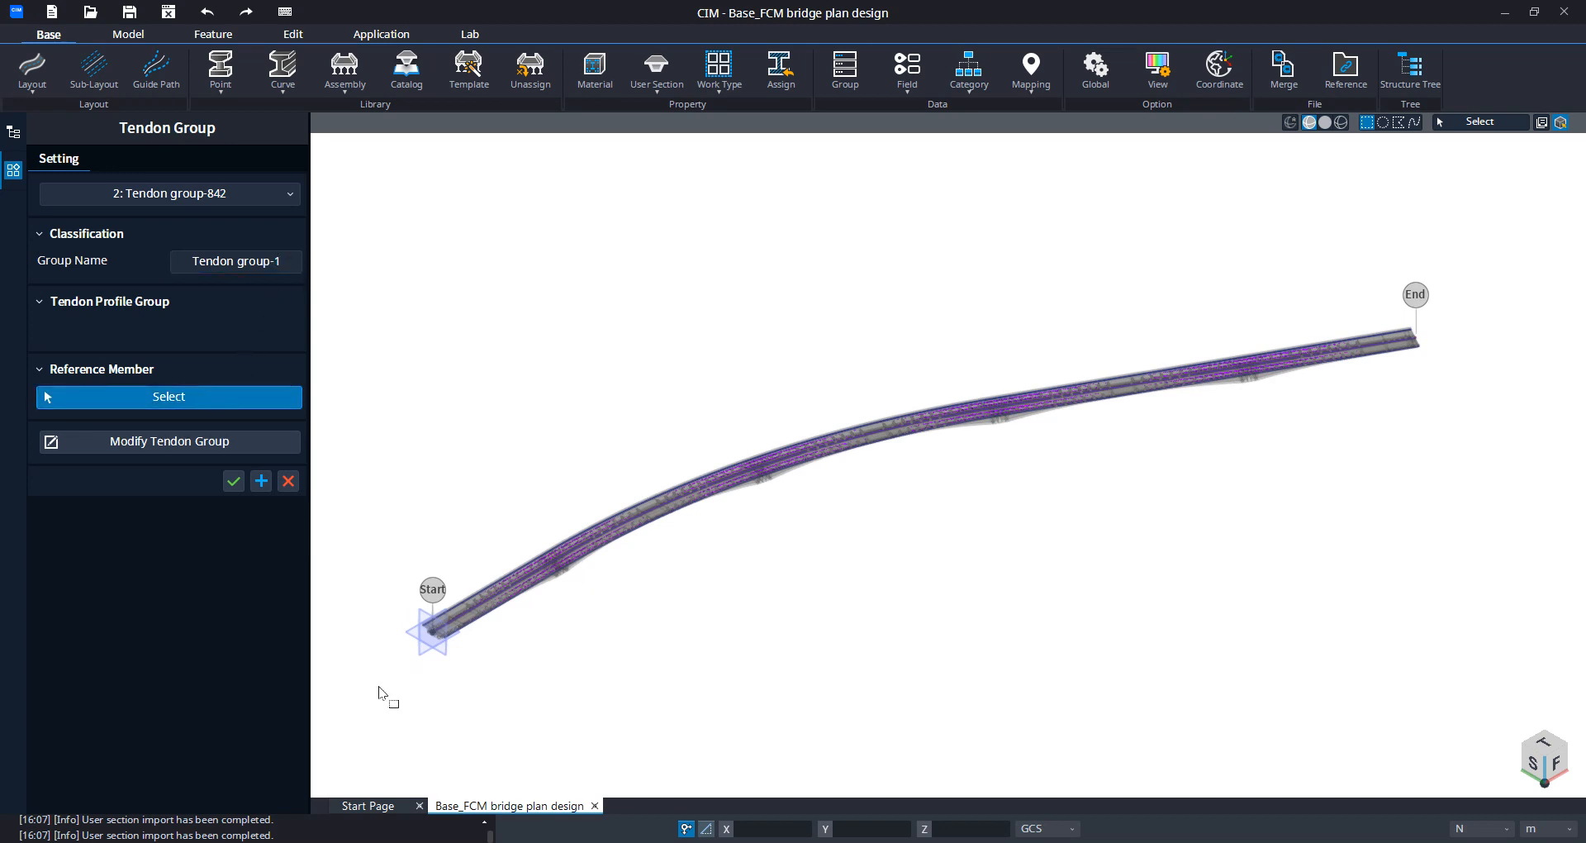
drag(675, 447, 1478, 227)
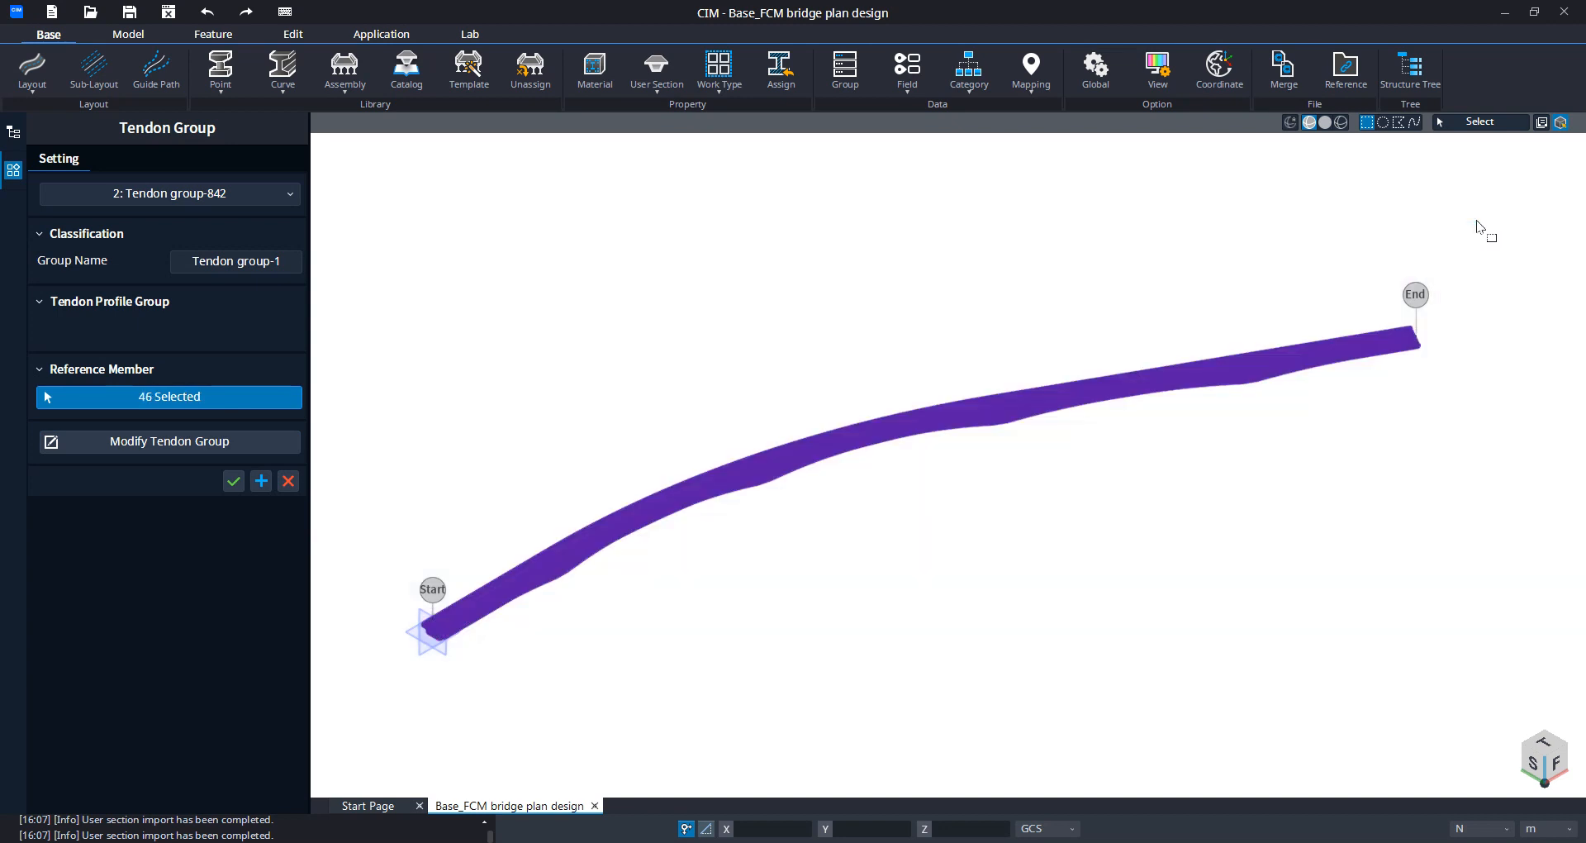
click(234, 482)
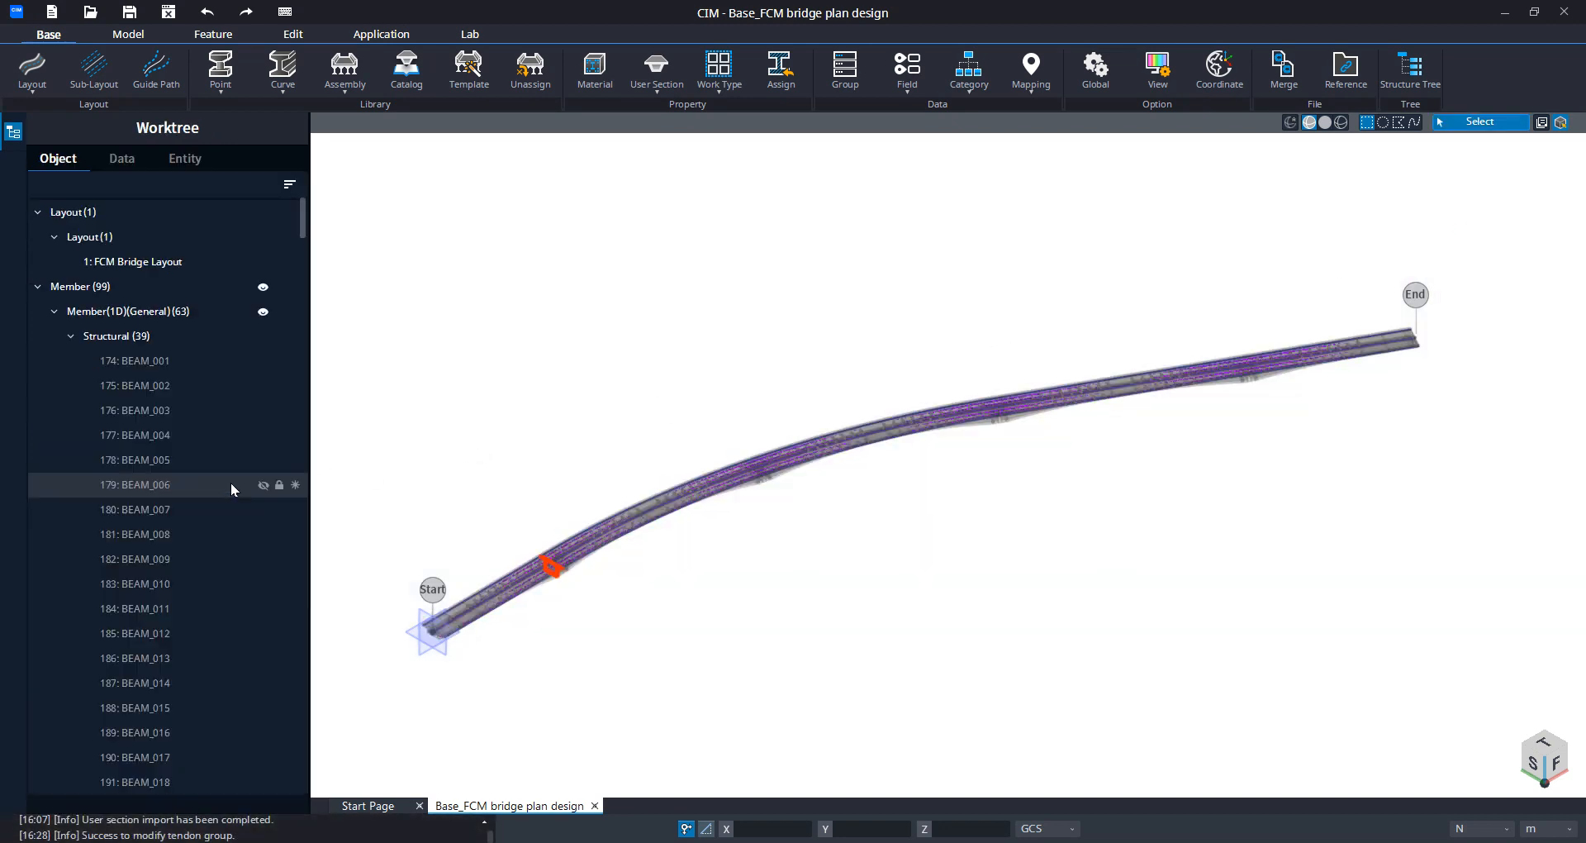
Step: Show all hidden members again and display the Start abutment in the front view
right_click(682, 344)
click(731, 506)
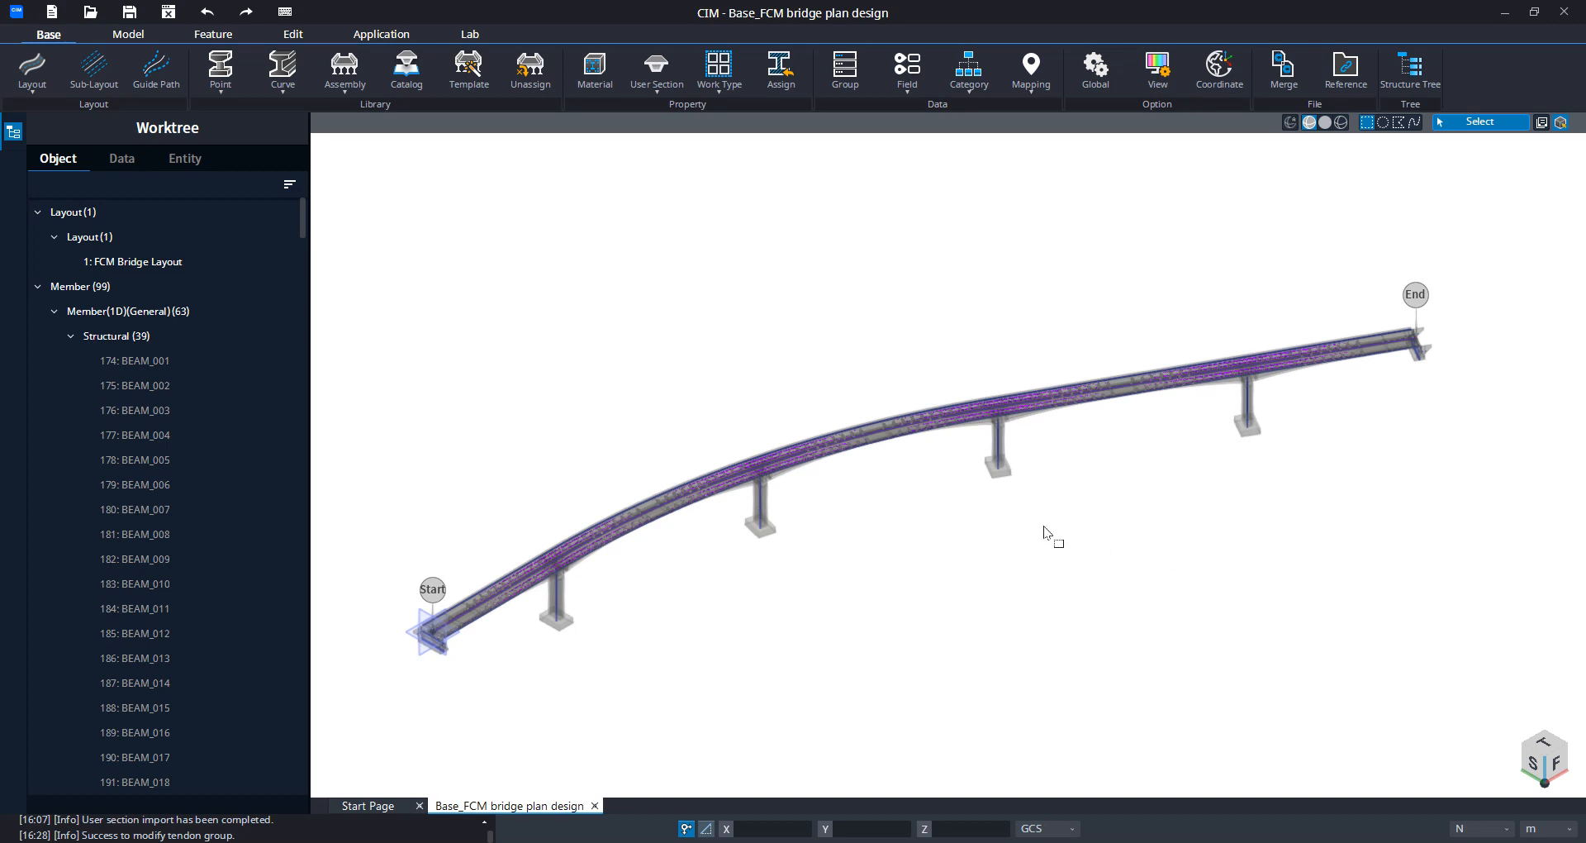
middle_click(1125, 519)
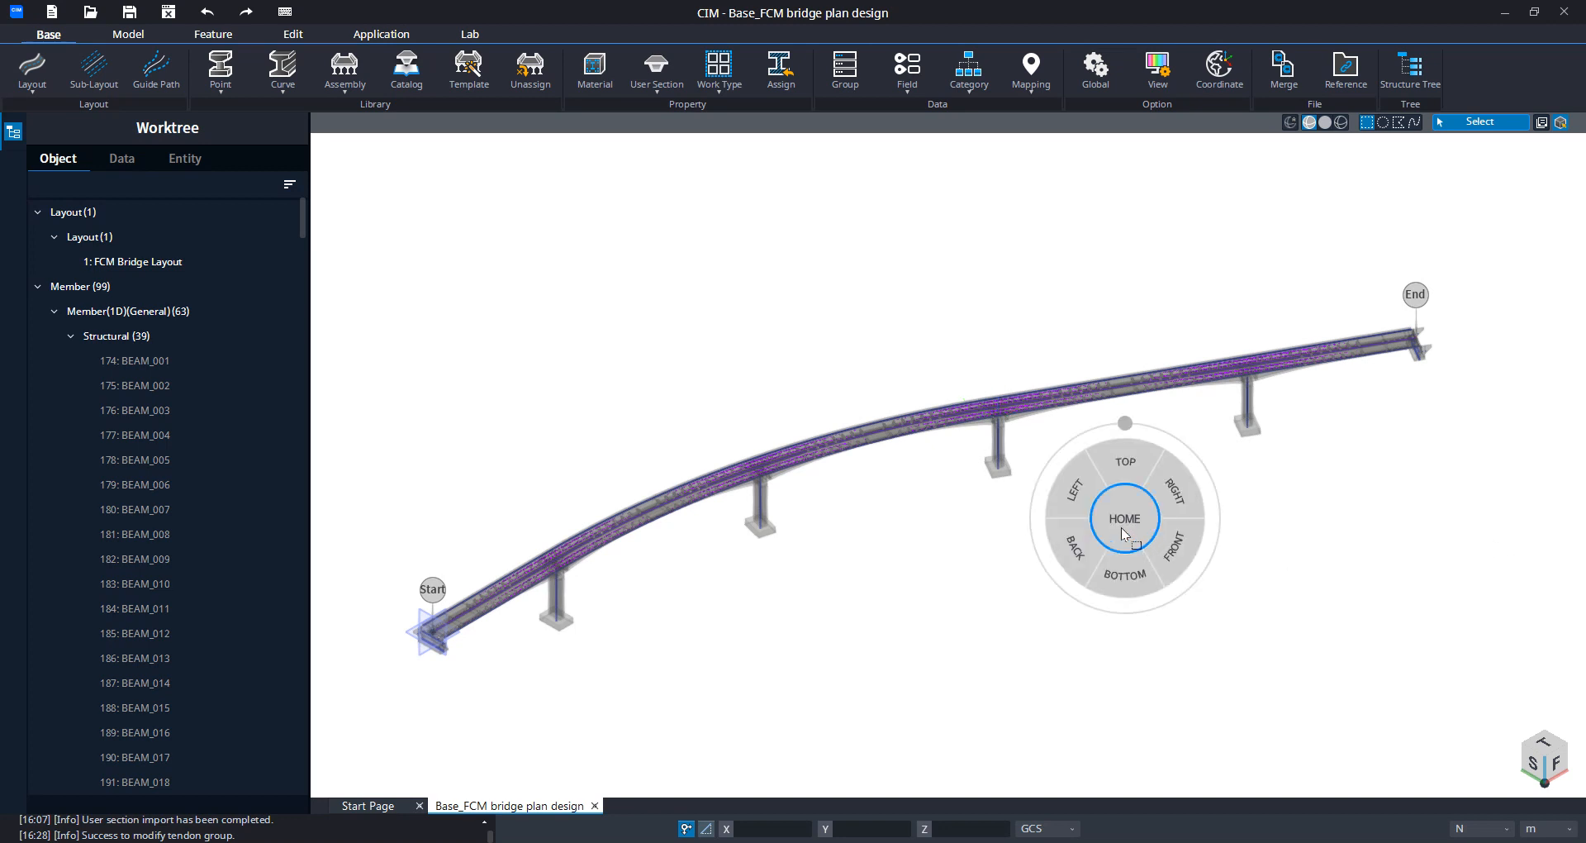
click(1173, 541)
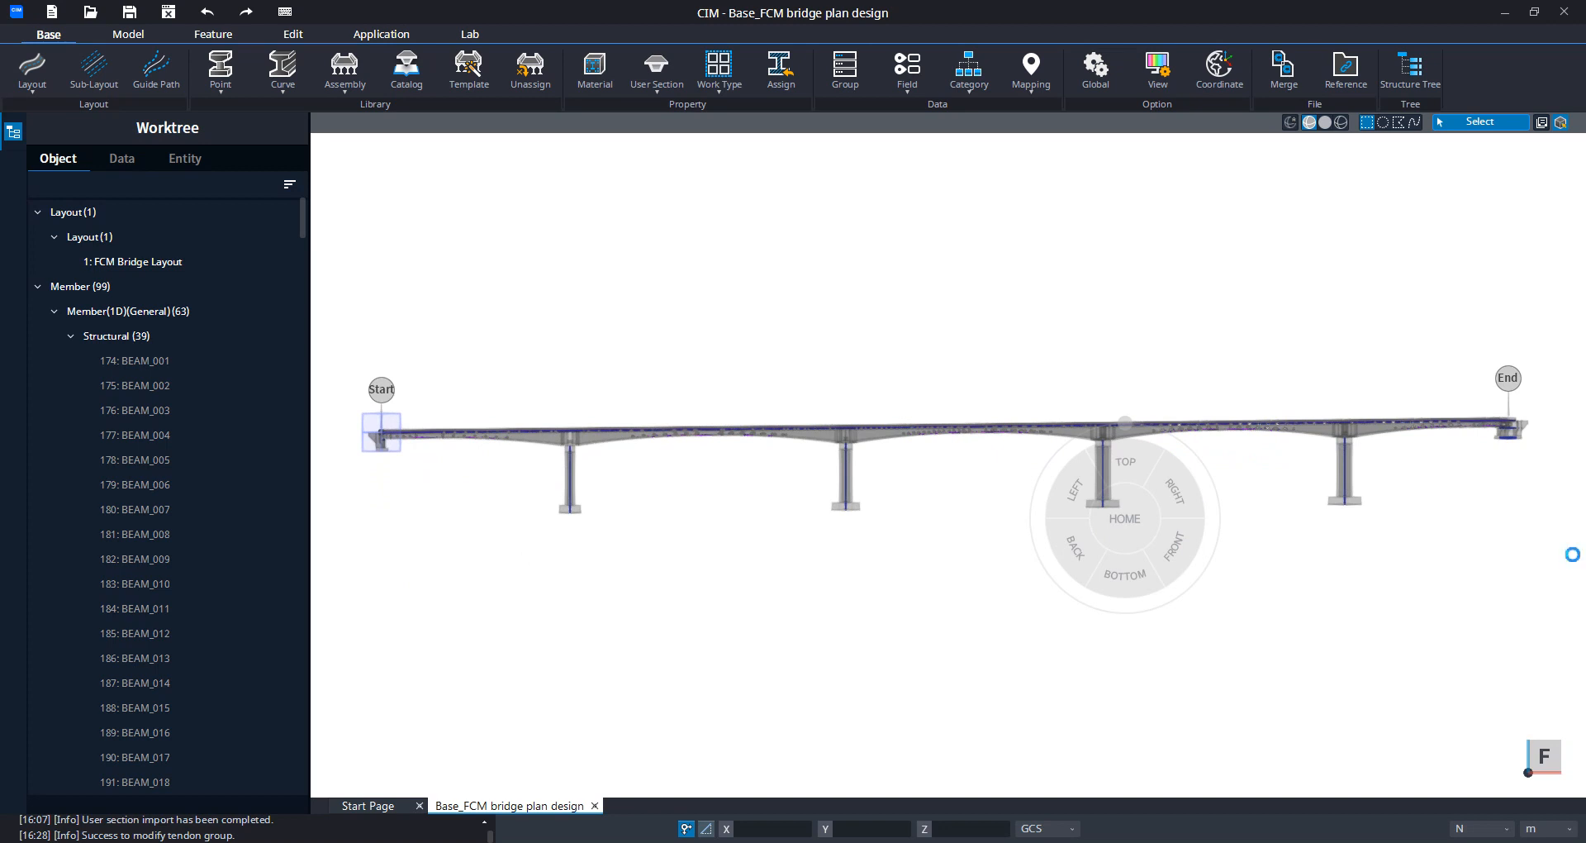
middle_drag(438, 543, 792, 544)
scroll(742, 450, up, 8)
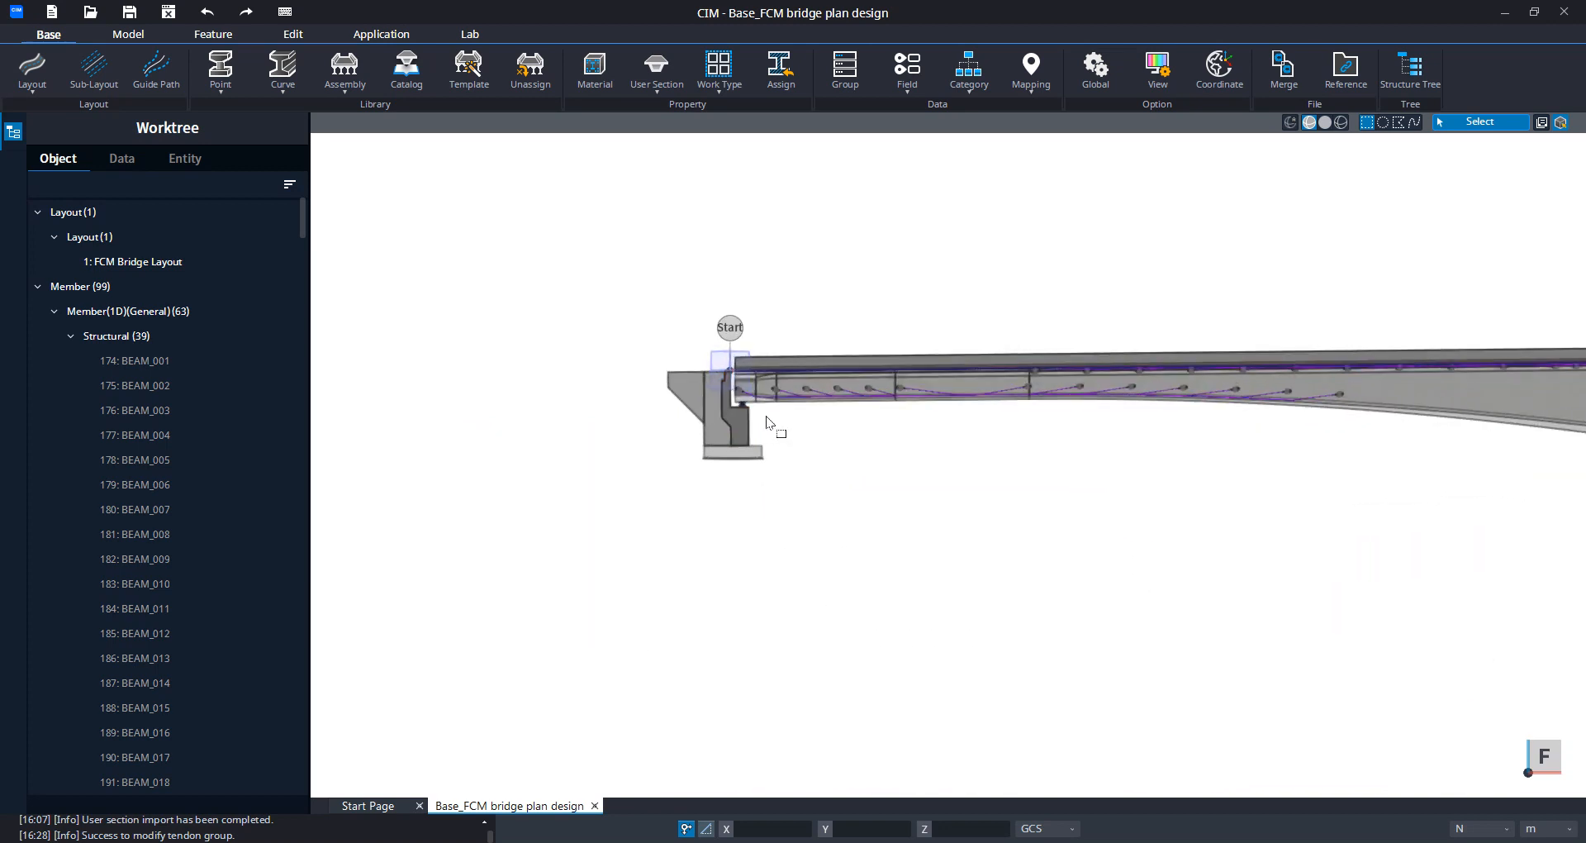
scroll(766, 414, up, 3)
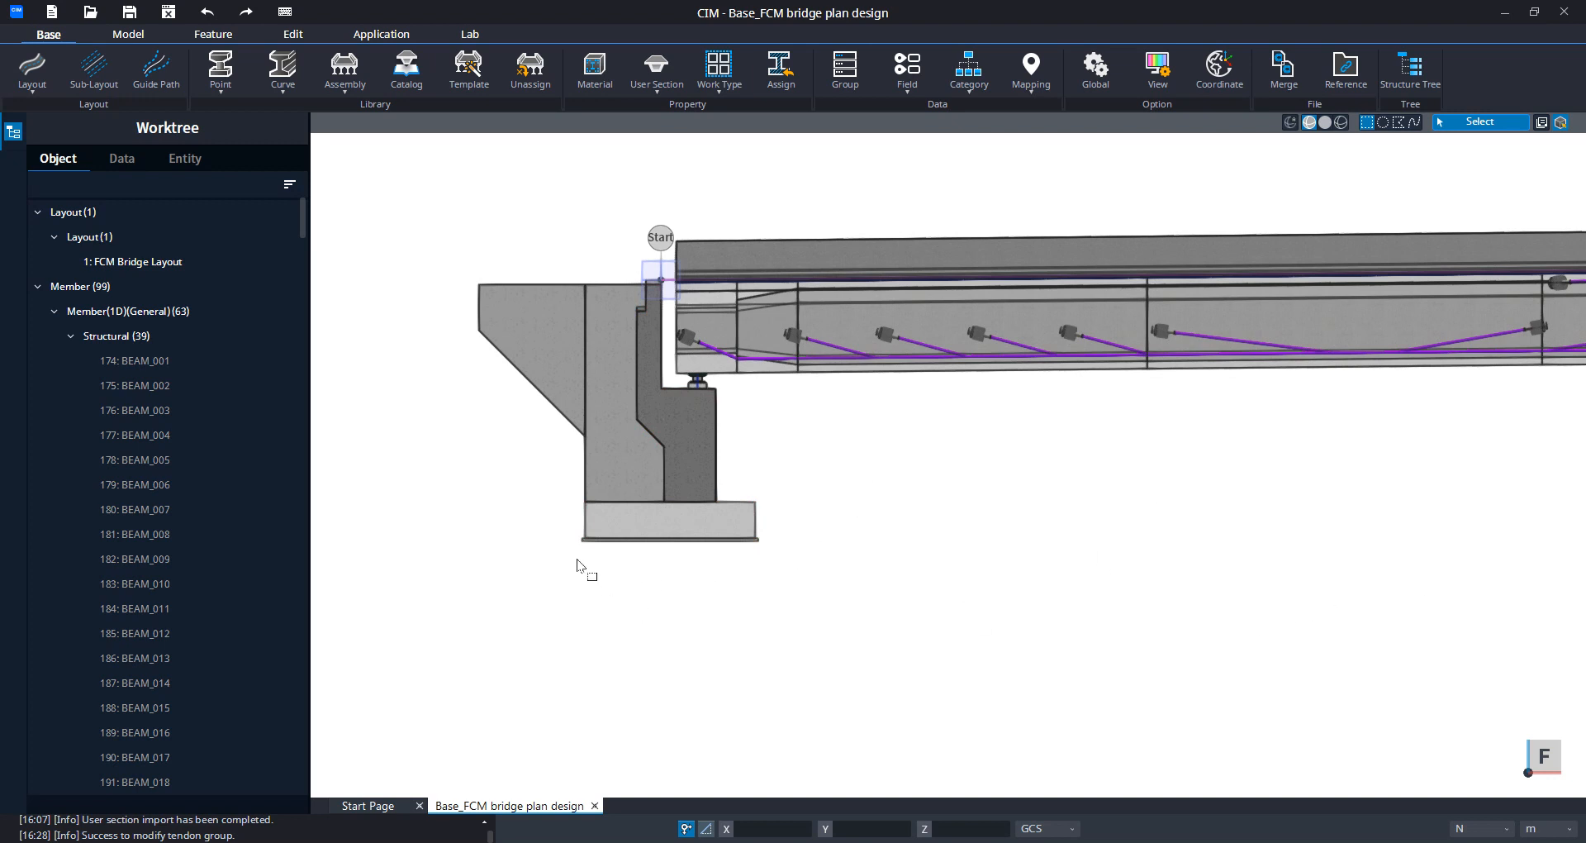
Step: Select the first girder segment with its bearing parts at the Start abutment and show only these members
scroll(707, 350, up, 6)
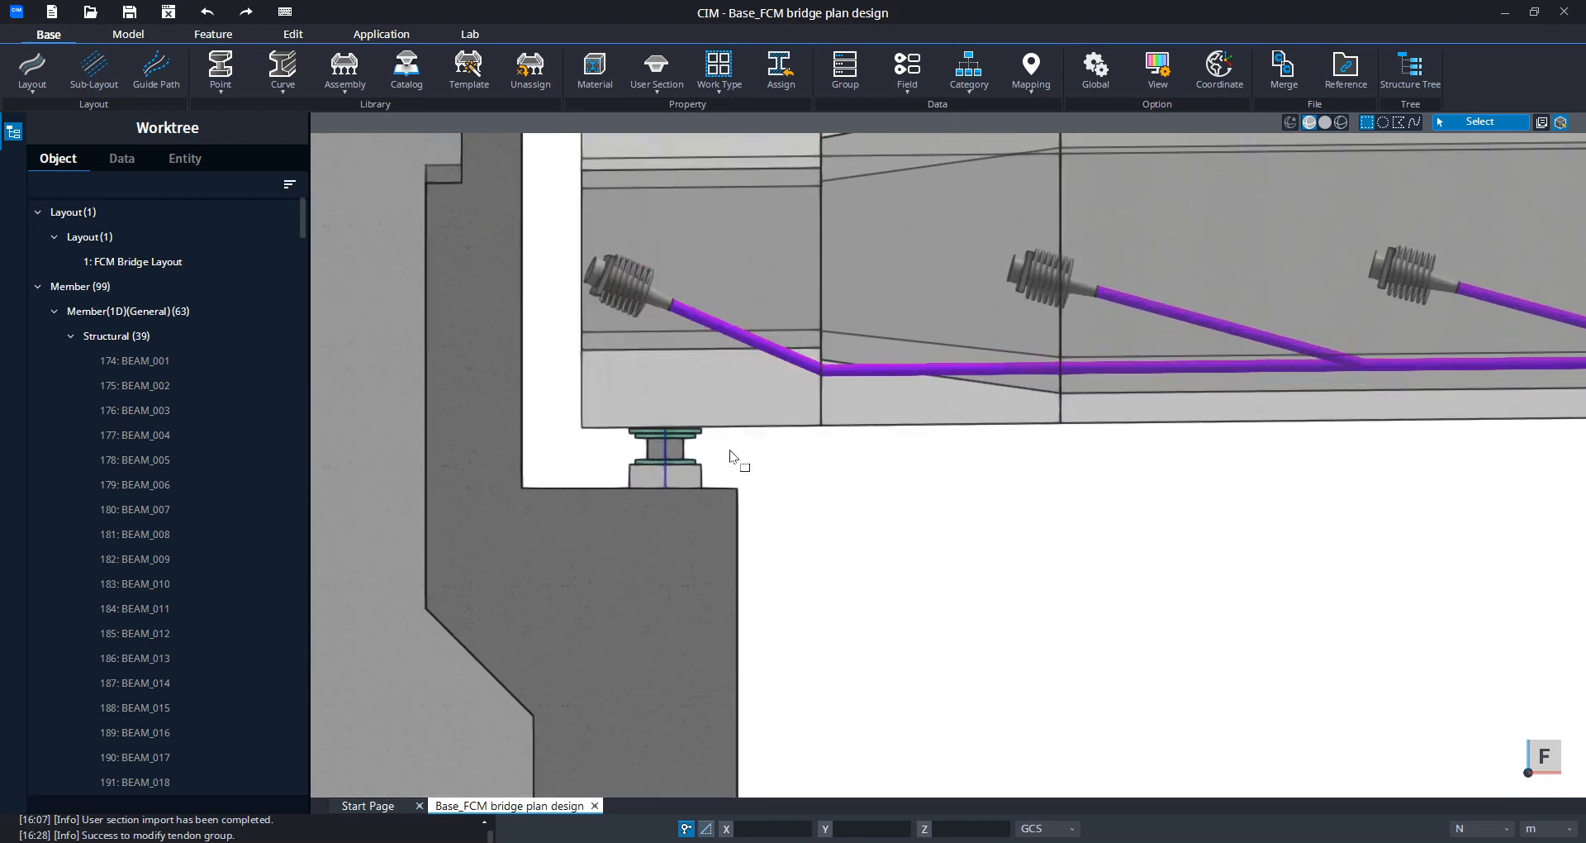
drag(725, 464, 570, 388)
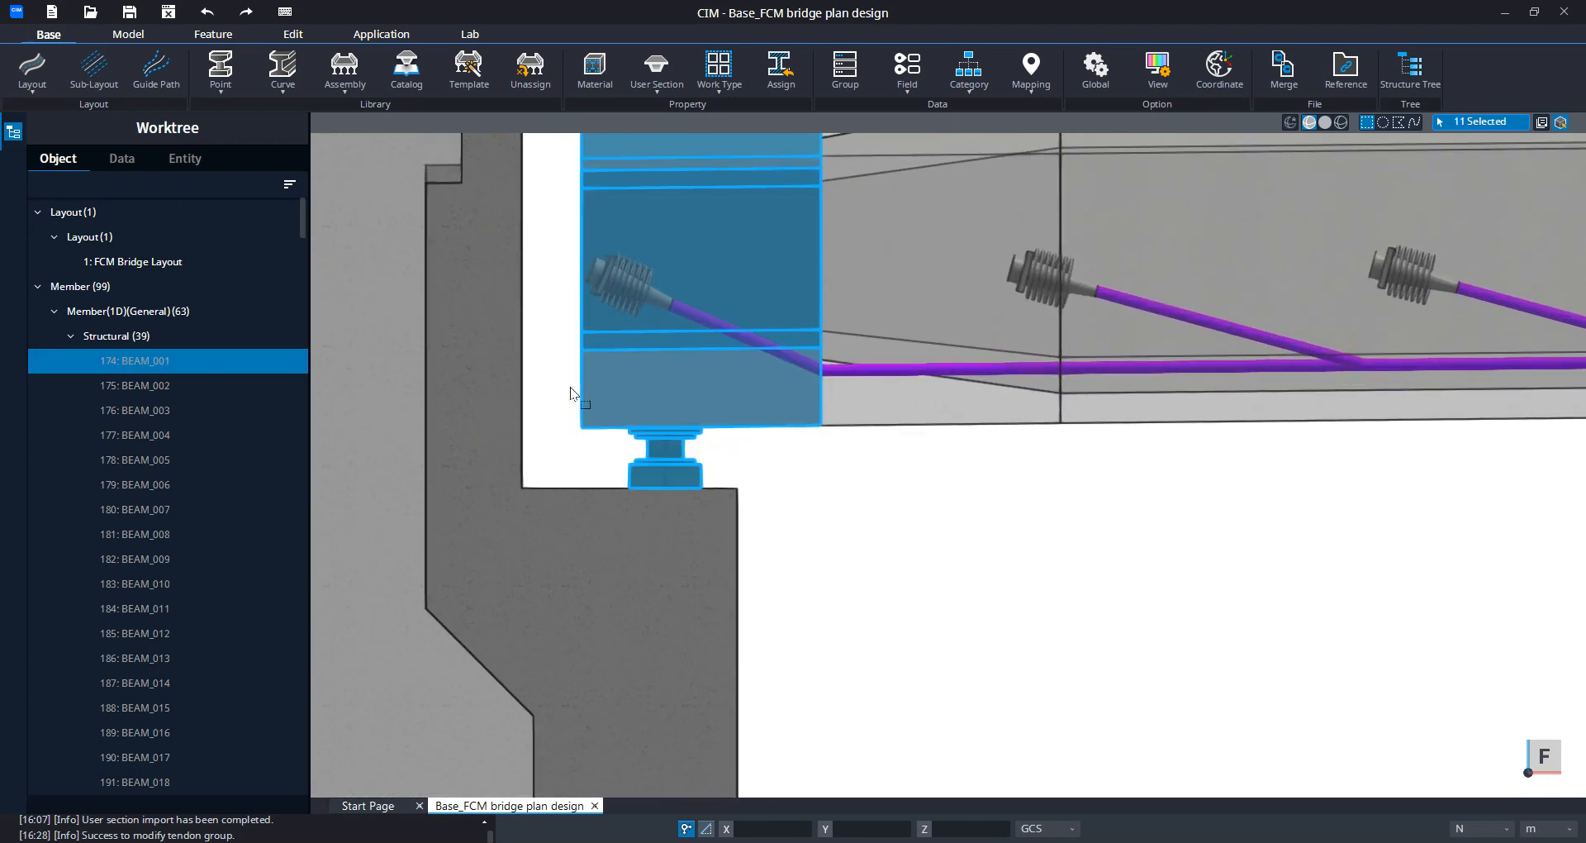
right_click(834, 487)
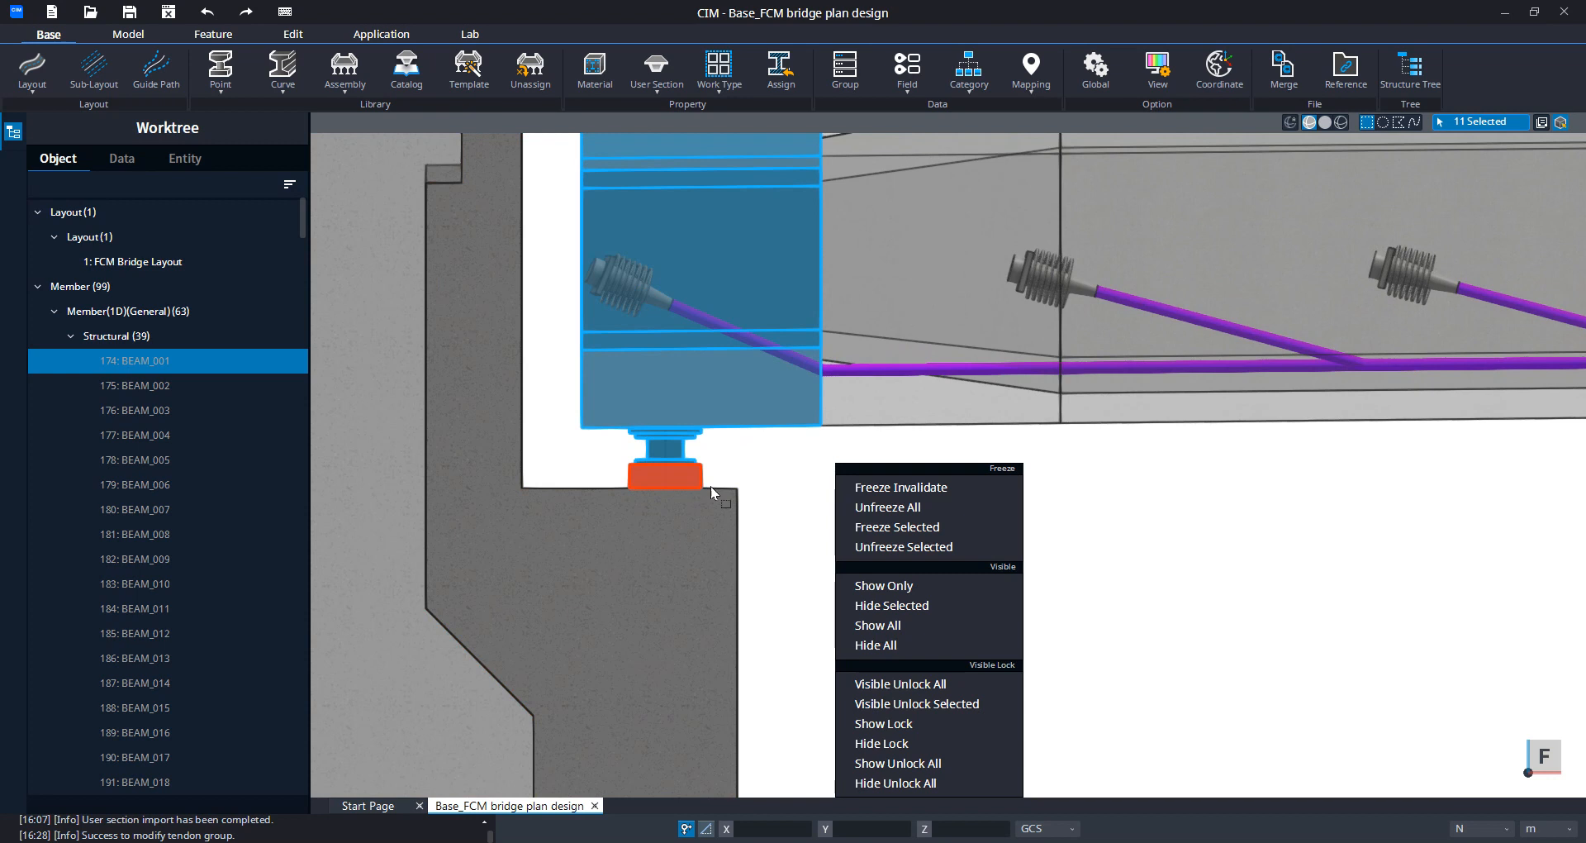
click(896, 589)
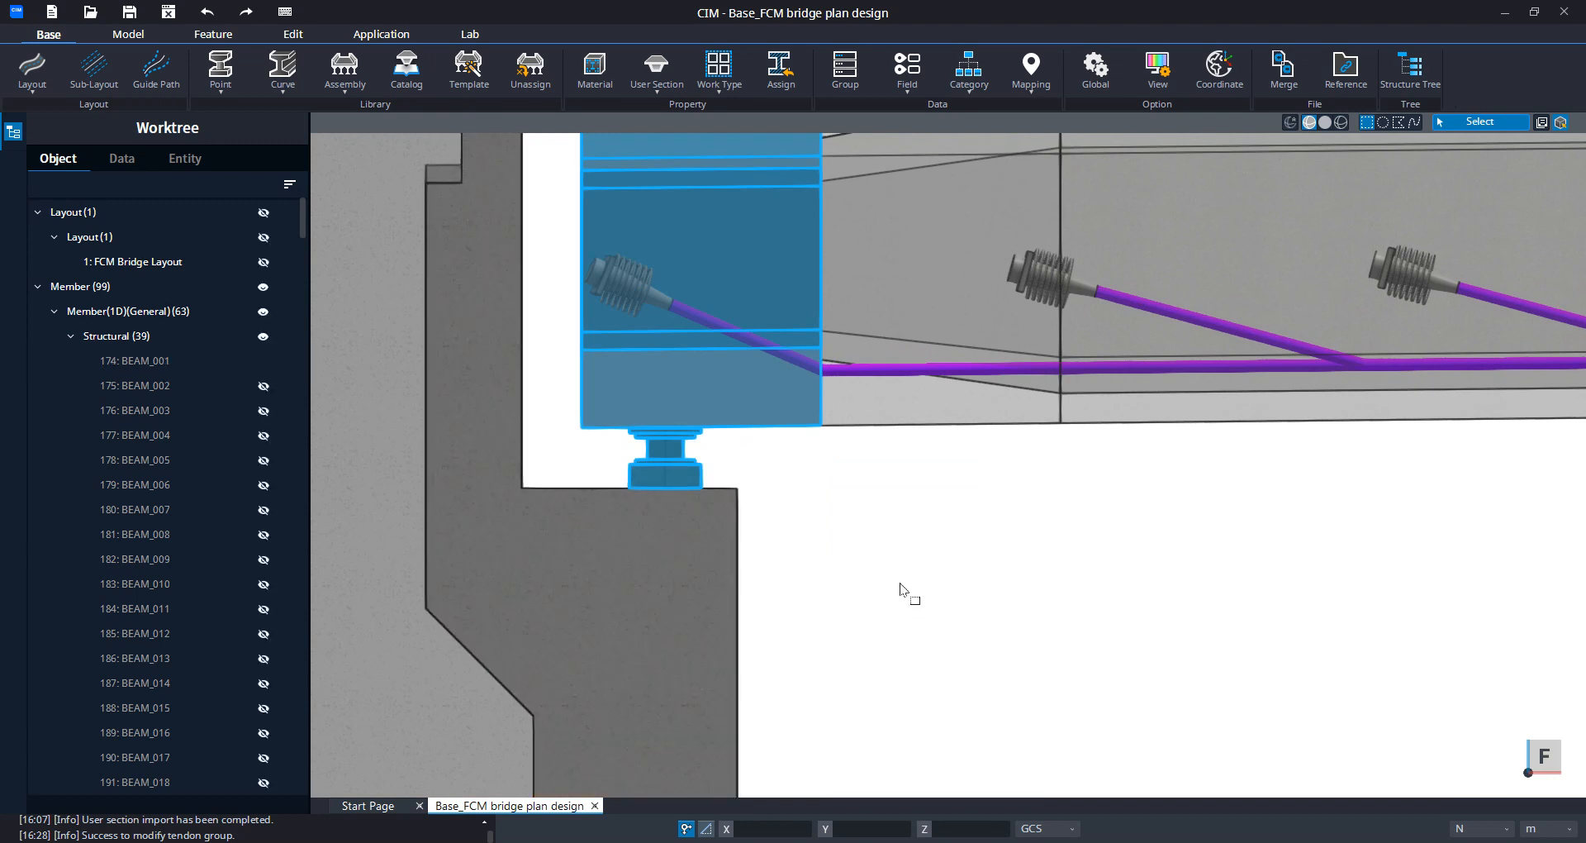
Step: Switch the isolated girder segment and bearings to the home view, and turn the layout's visibility back on
scroll(828, 542, down, 3)
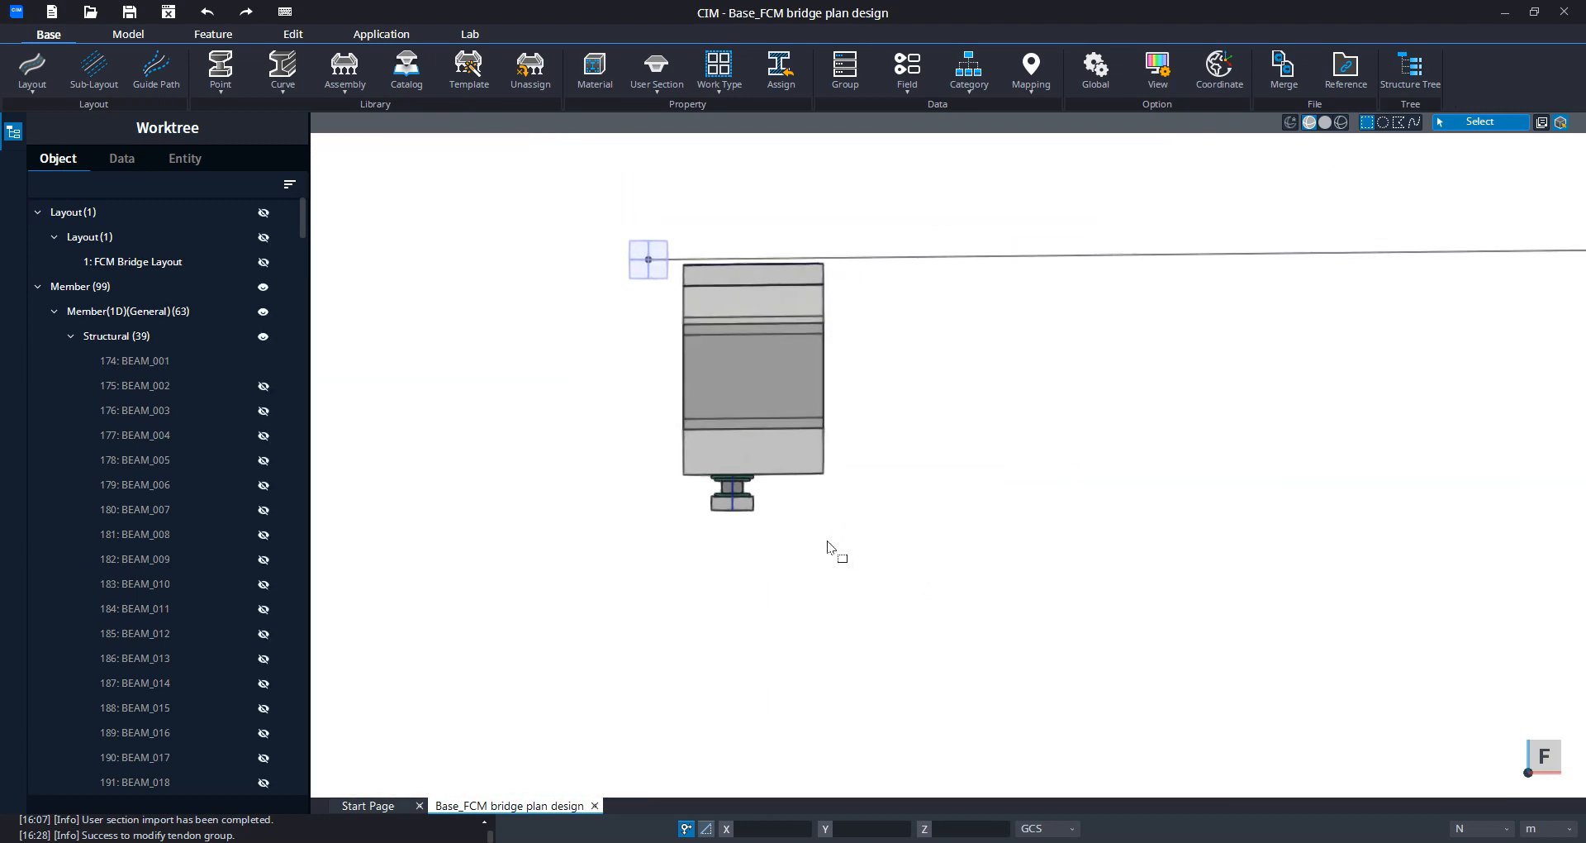
middle_click(924, 482)
click(923, 486)
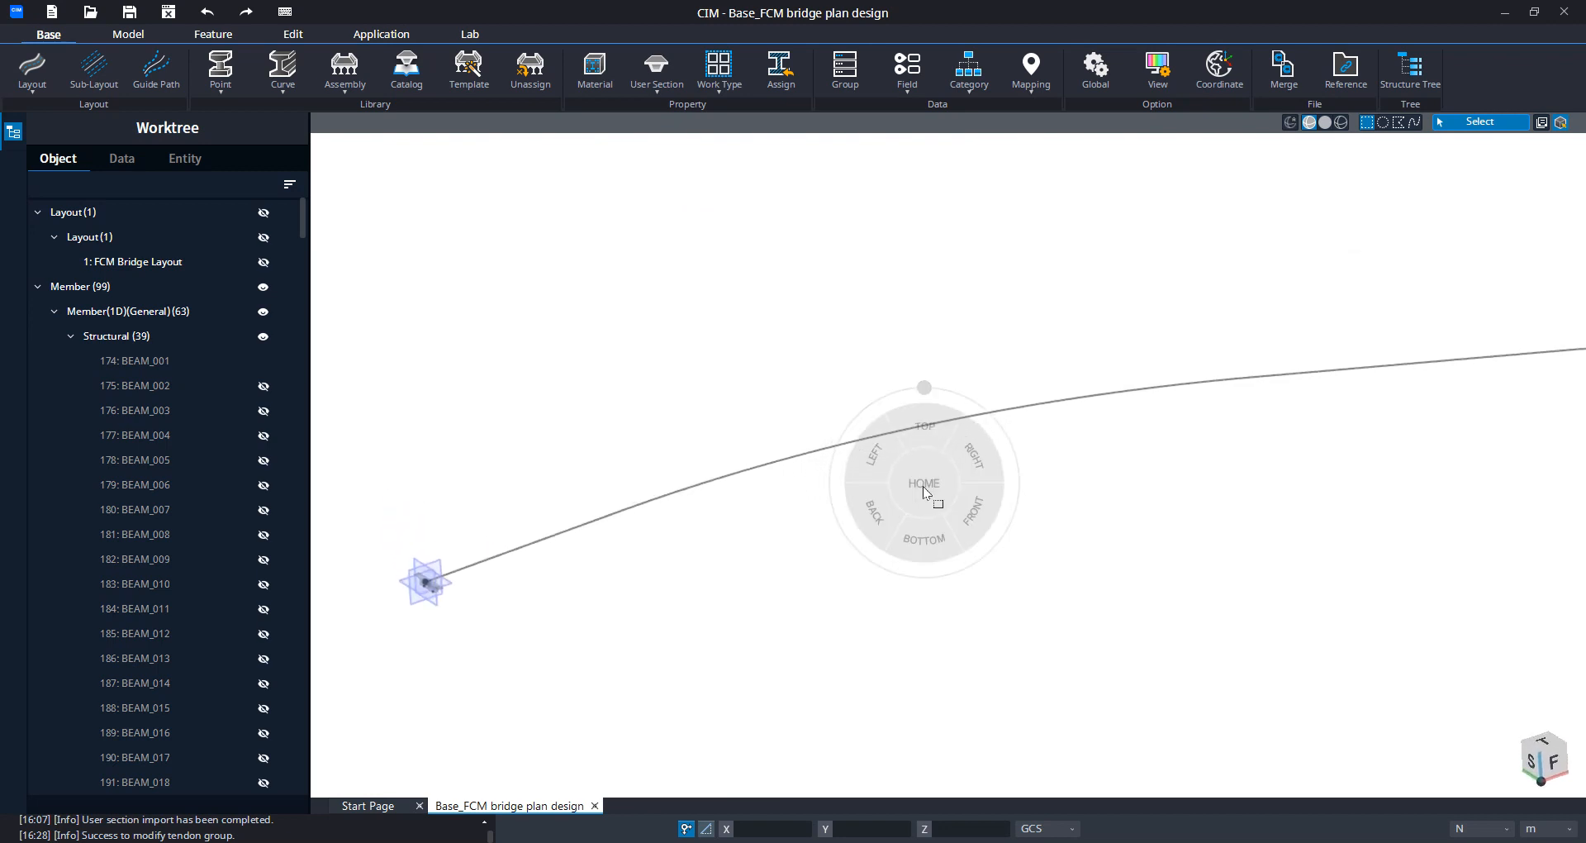
middle_drag(693, 616, 1063, 488)
scroll(816, 493, up, 10)
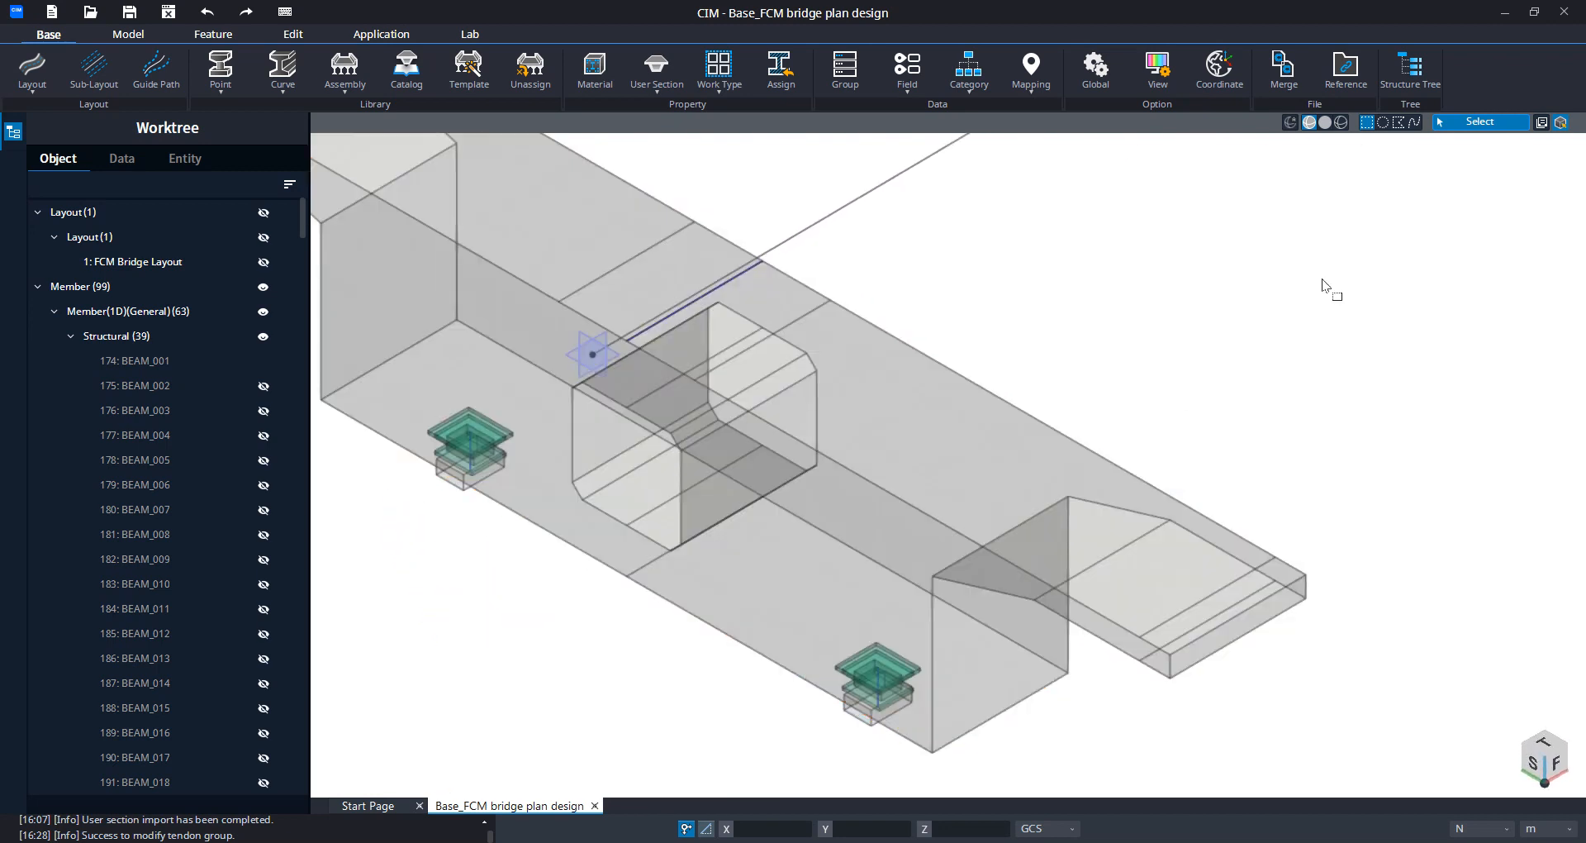
scroll(1151, 351, down, 4)
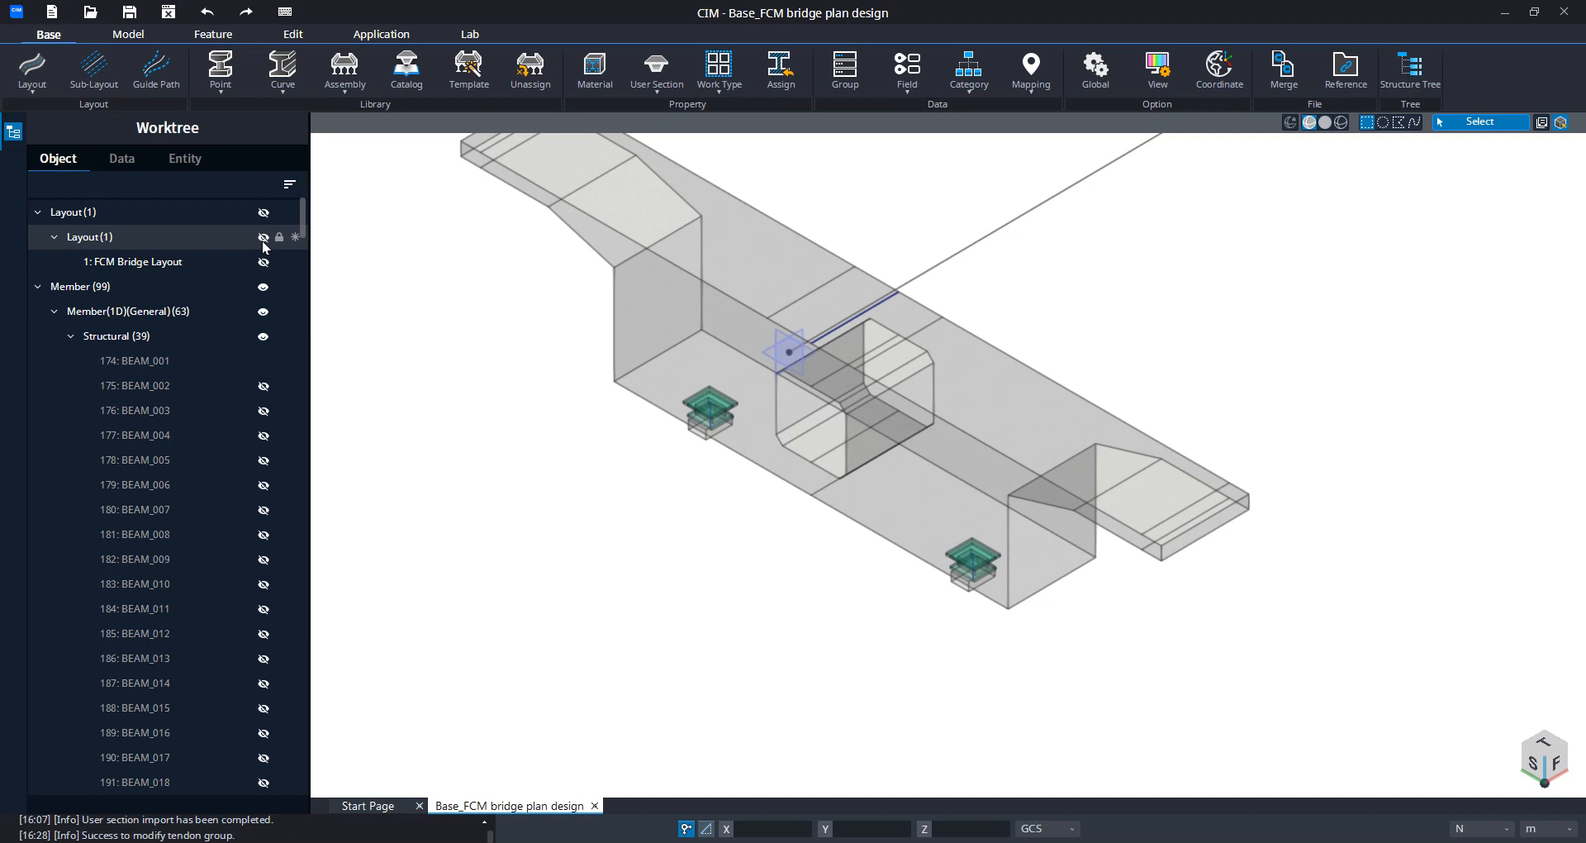
click(263, 214)
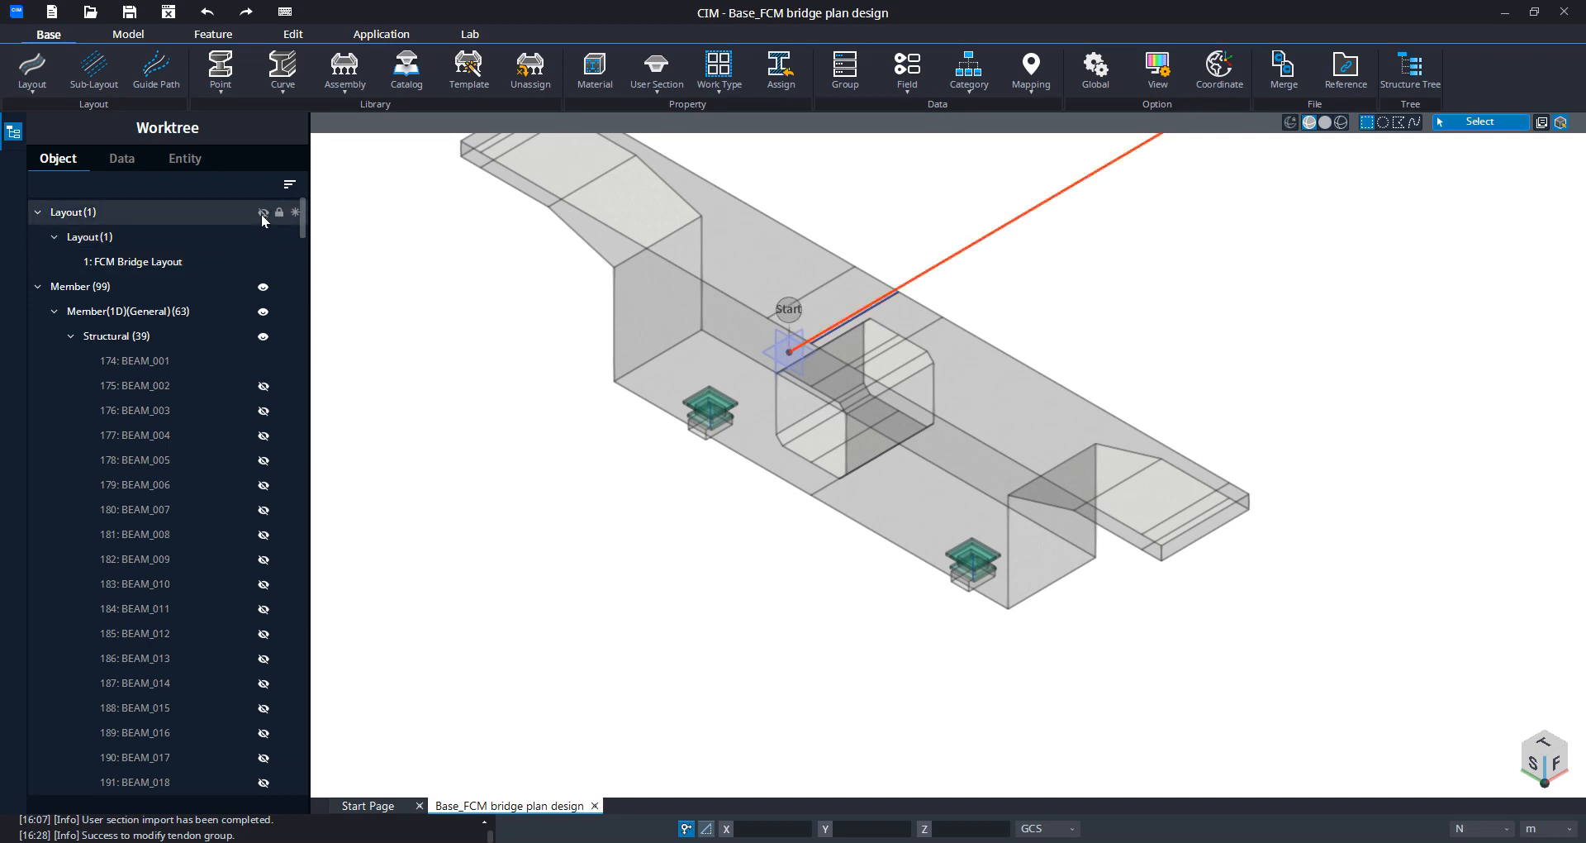
Step: Start a rigid link boundary for the isolated girder segment and set its type to Vertex to 1D Member
middle_drag(1188, 282, 1038, 366)
scroll(760, 424, up, 3)
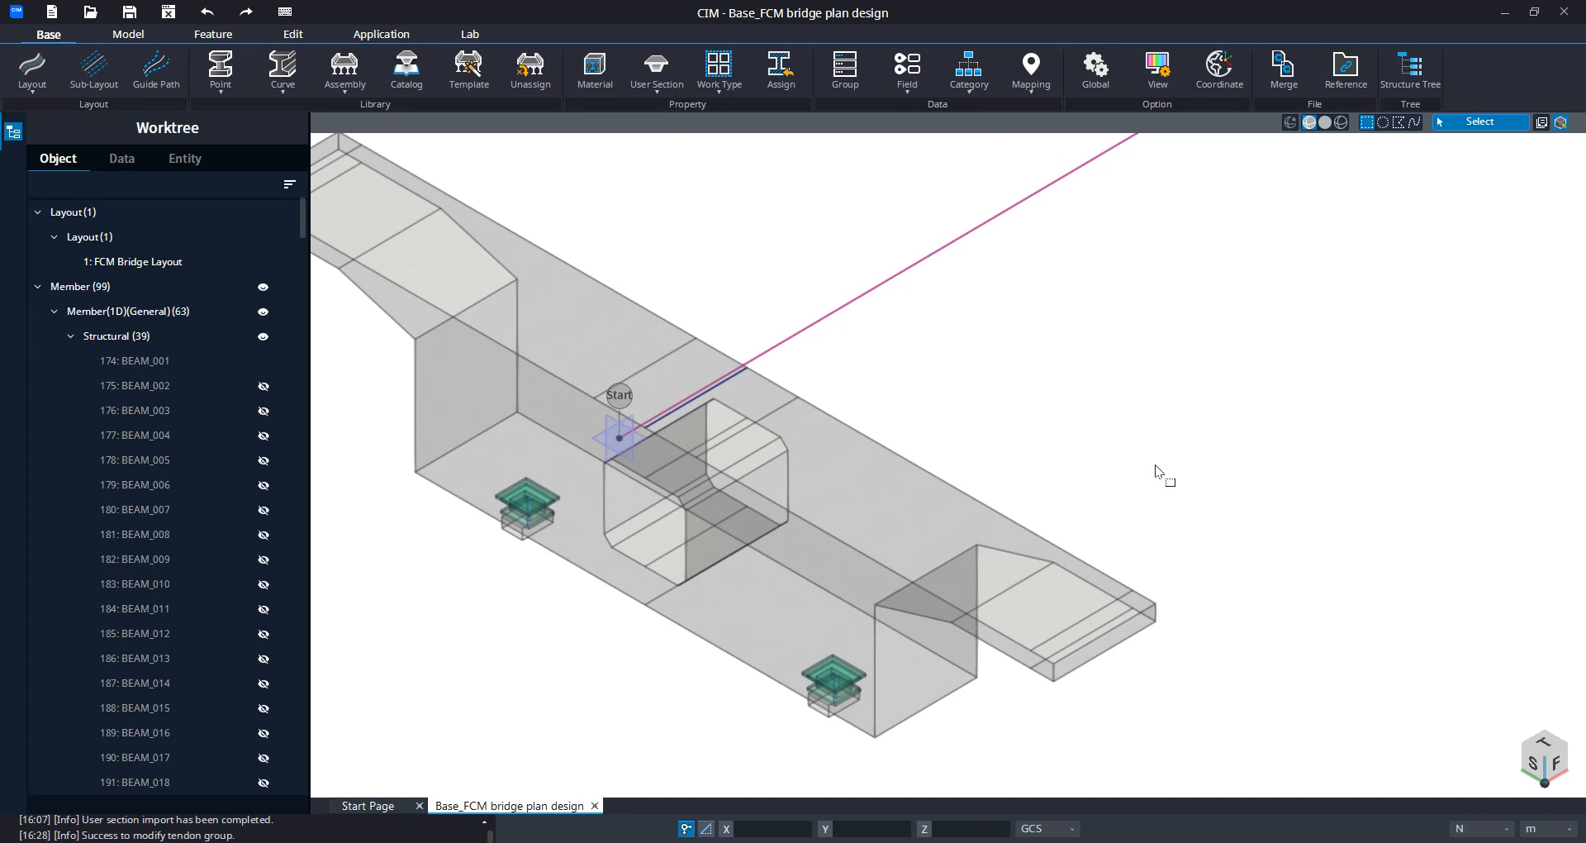
middle_drag(1158, 487, 1148, 585)
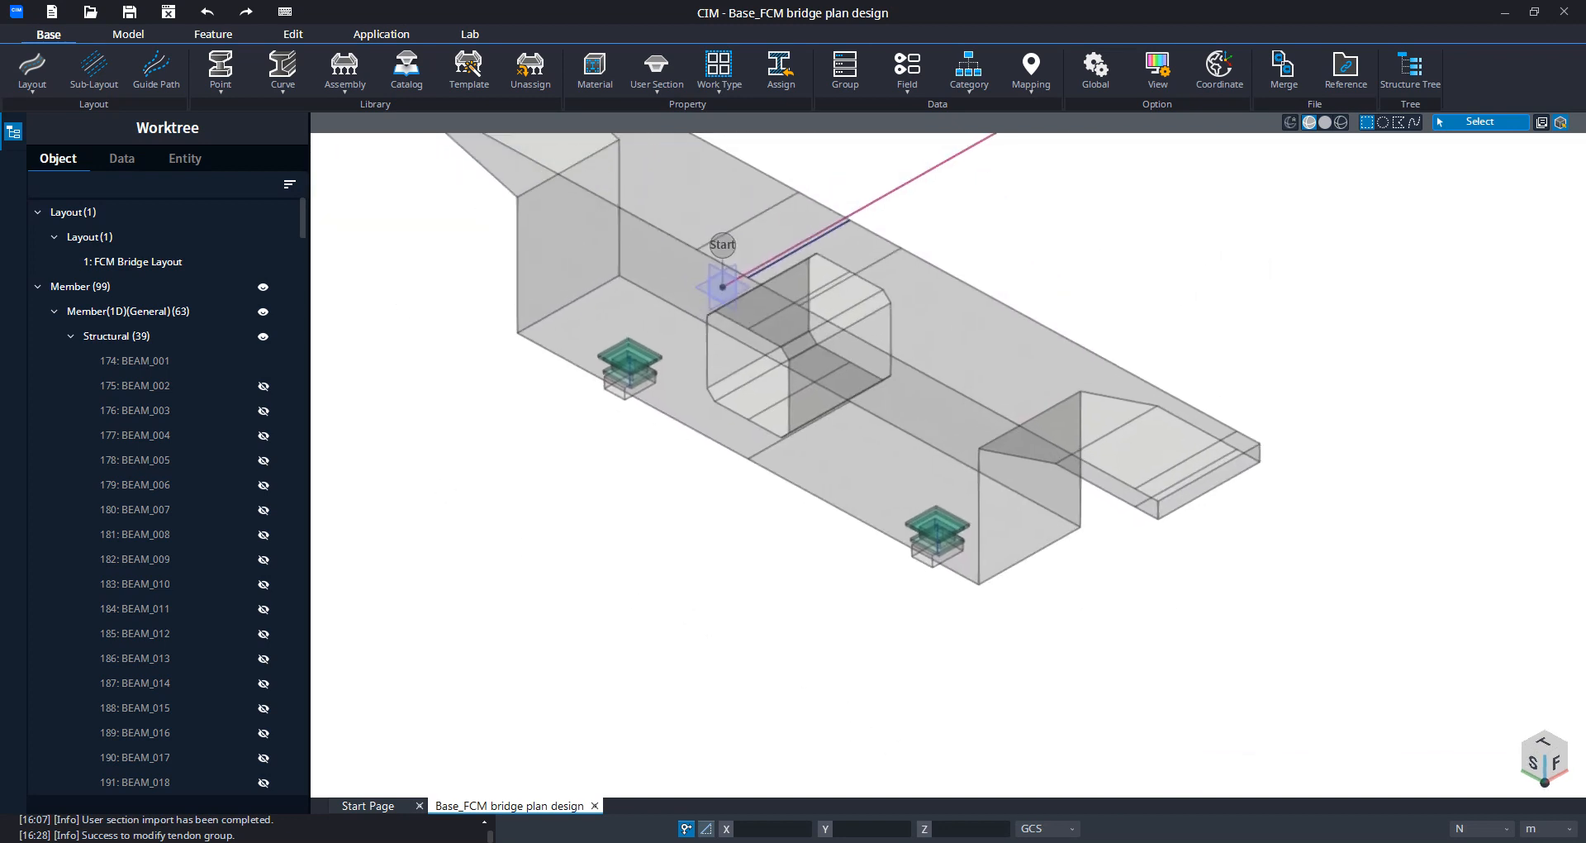
click(713, 420)
click(134, 37)
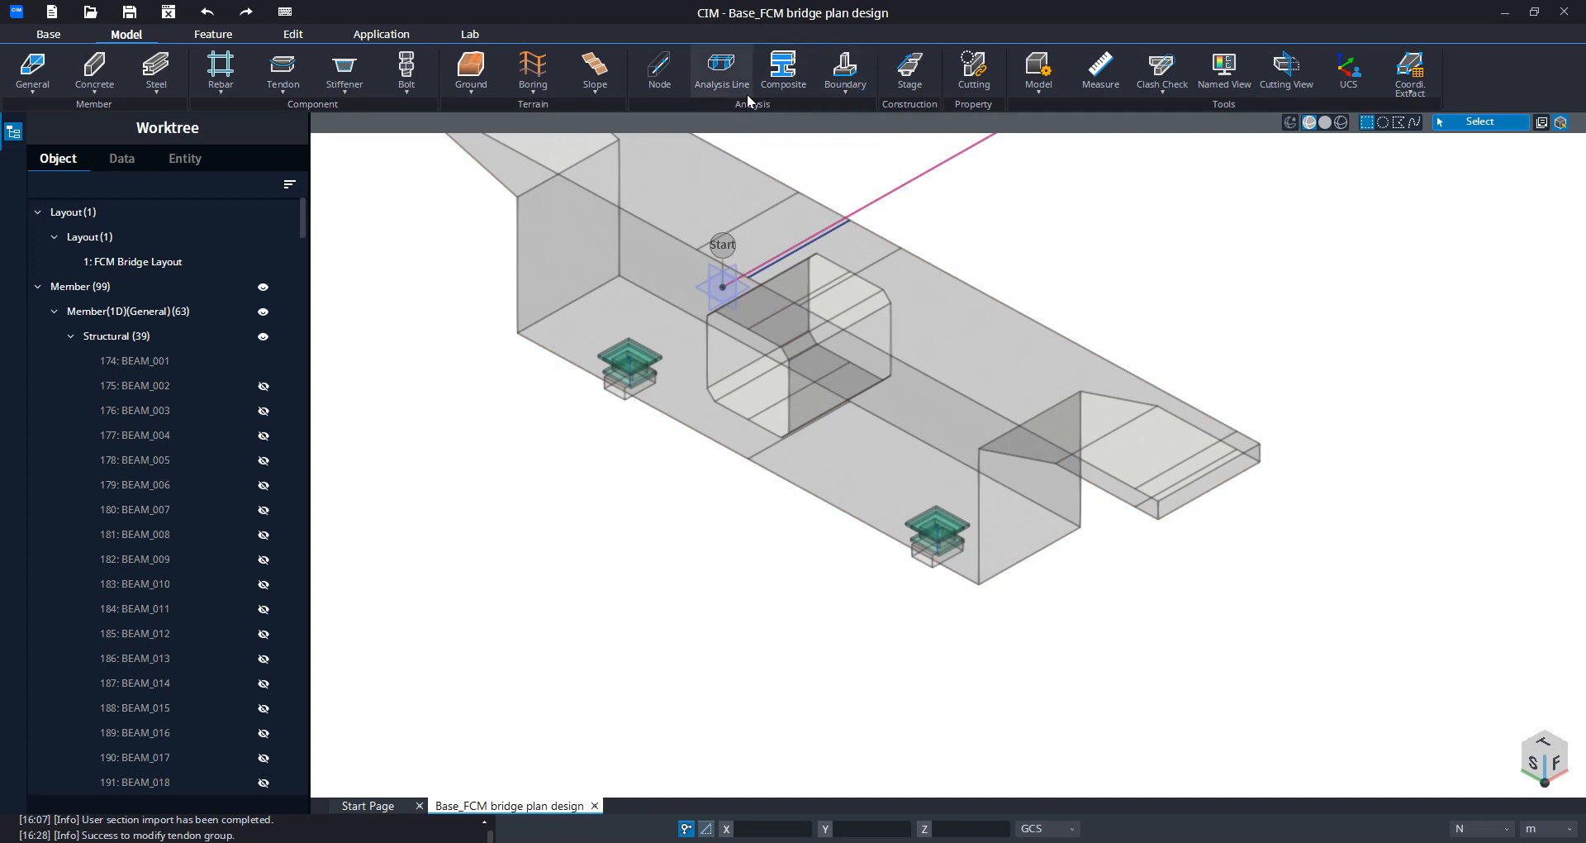
click(852, 94)
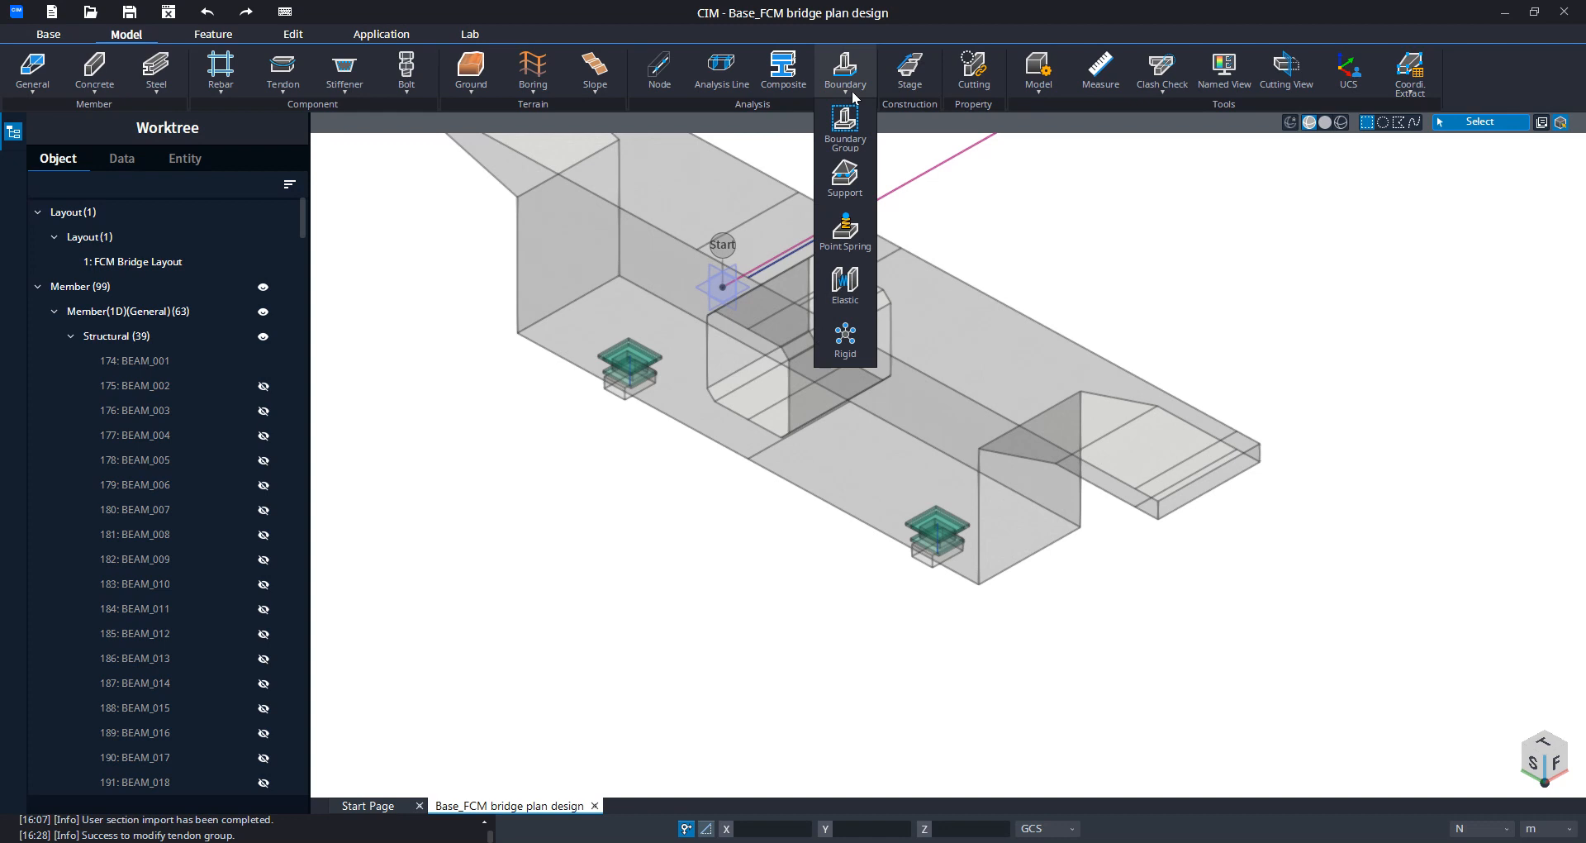
click(845, 344)
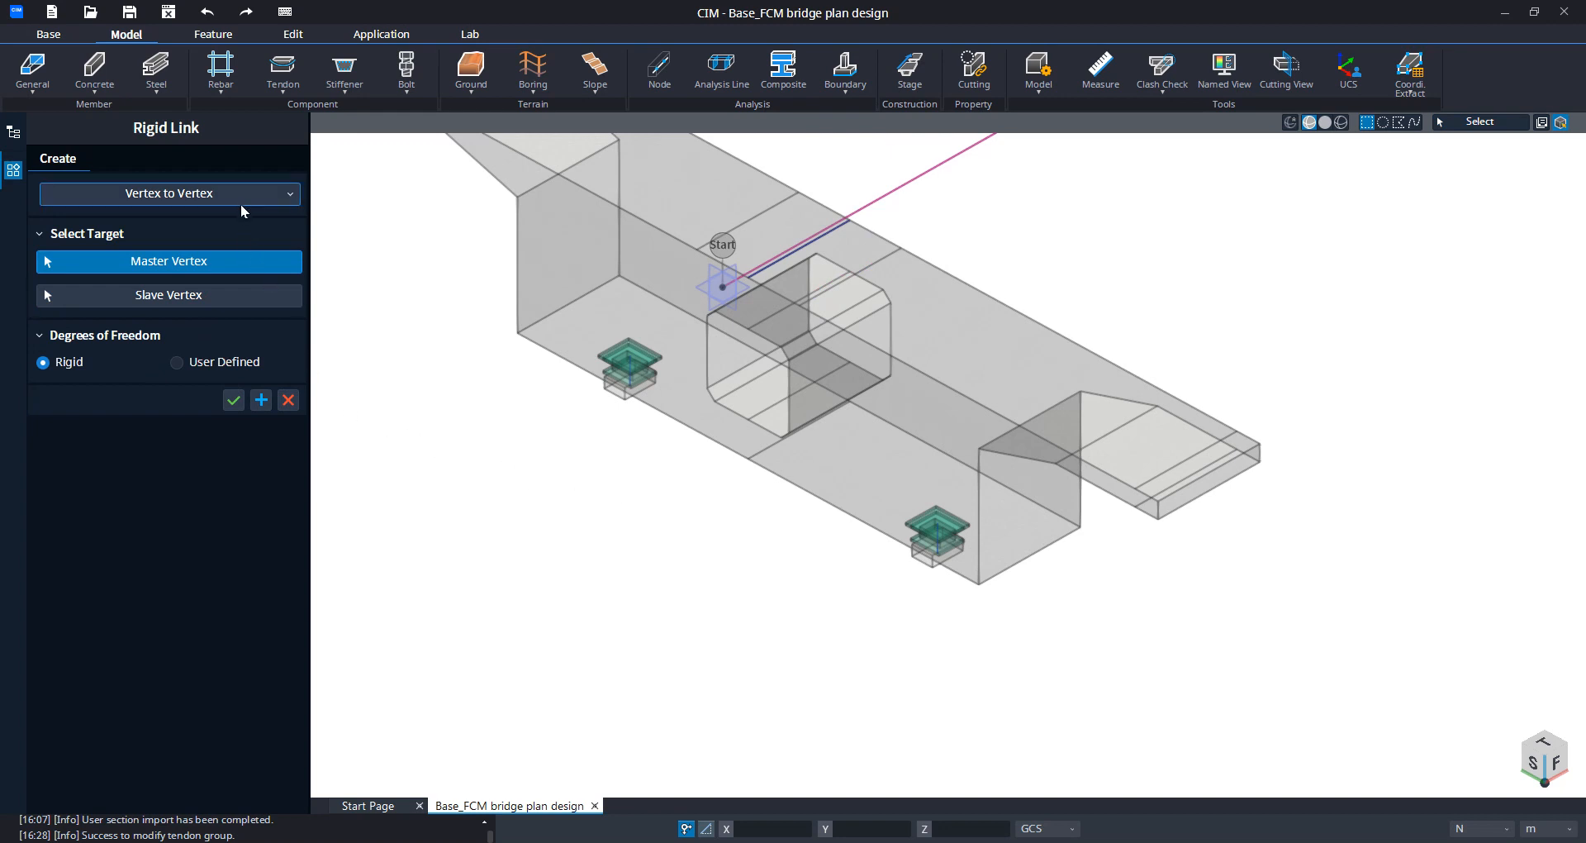
middle_drag(453, 333, 555, 404)
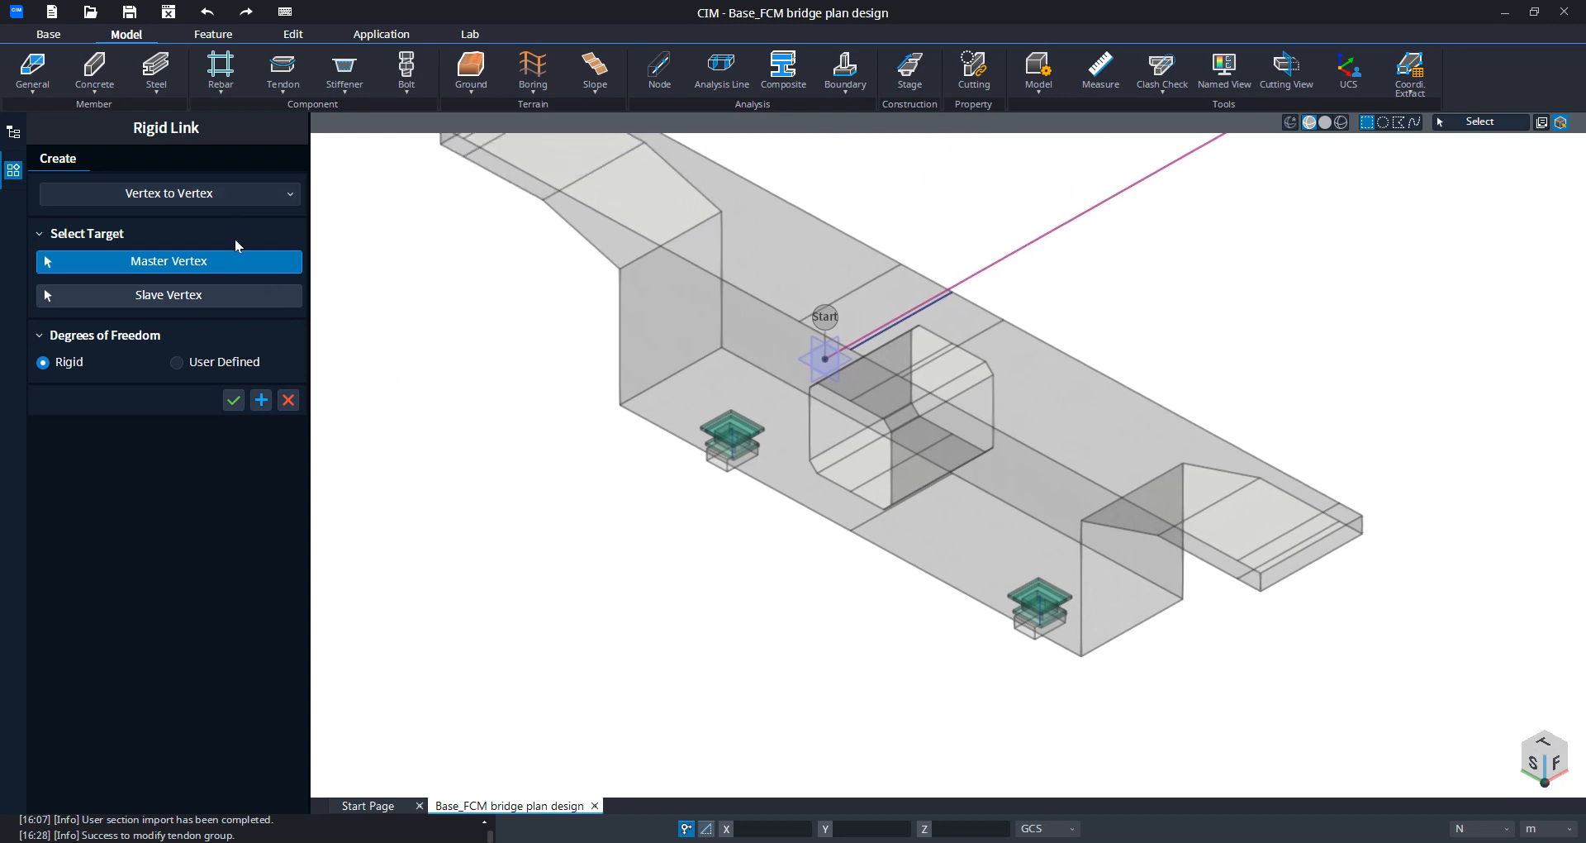
click(212, 198)
click(213, 238)
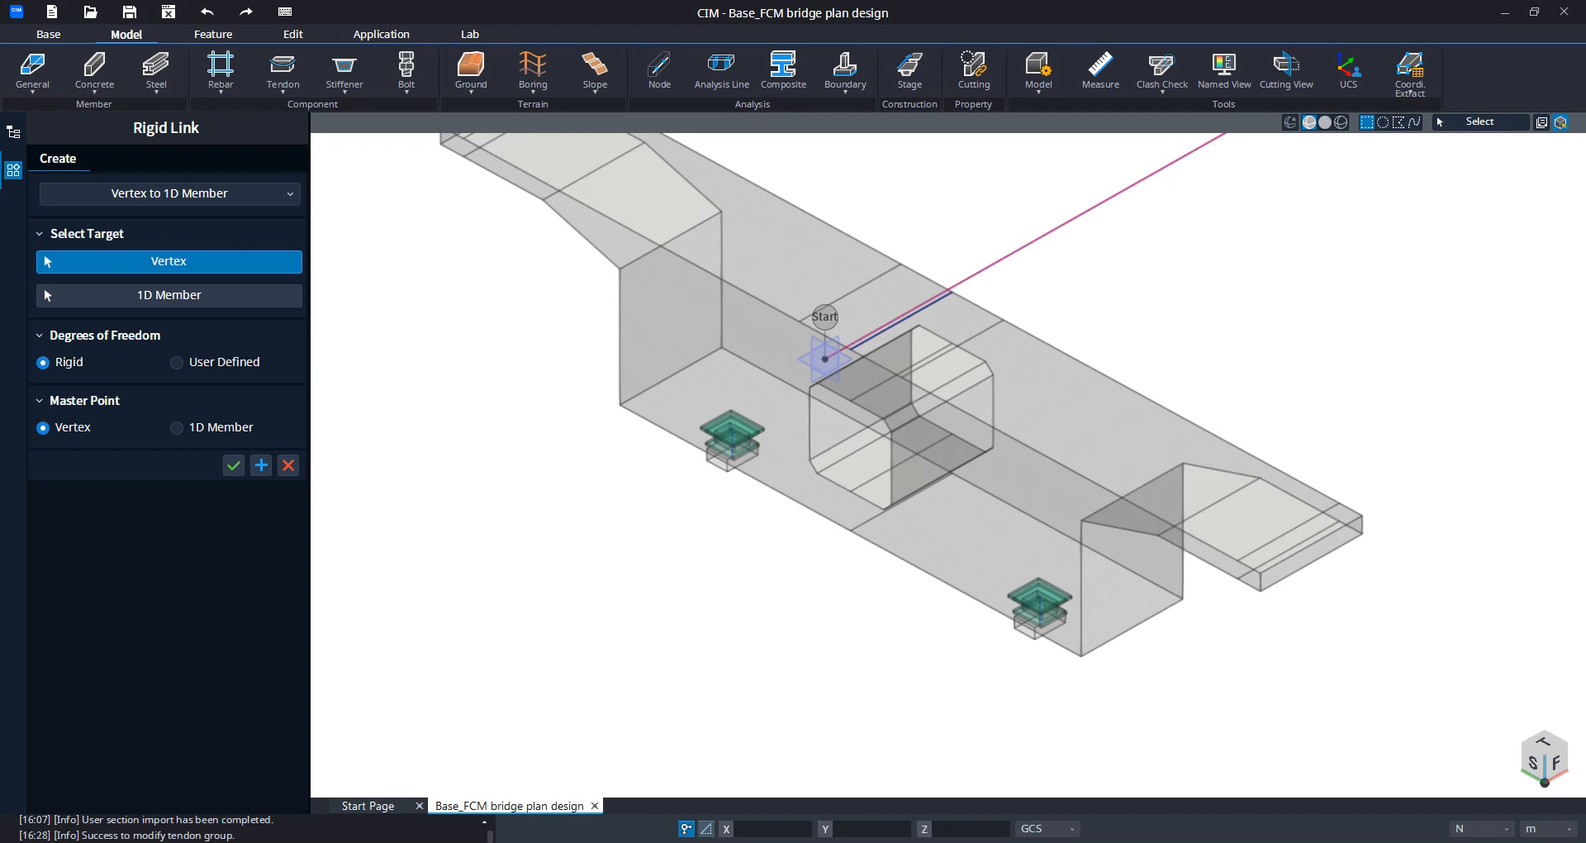
Step: Create the rigid link from the two bearings' vertices to the girder segment, with the 1D Member as master point
click(732, 434)
click(1042, 602)
click(180, 300)
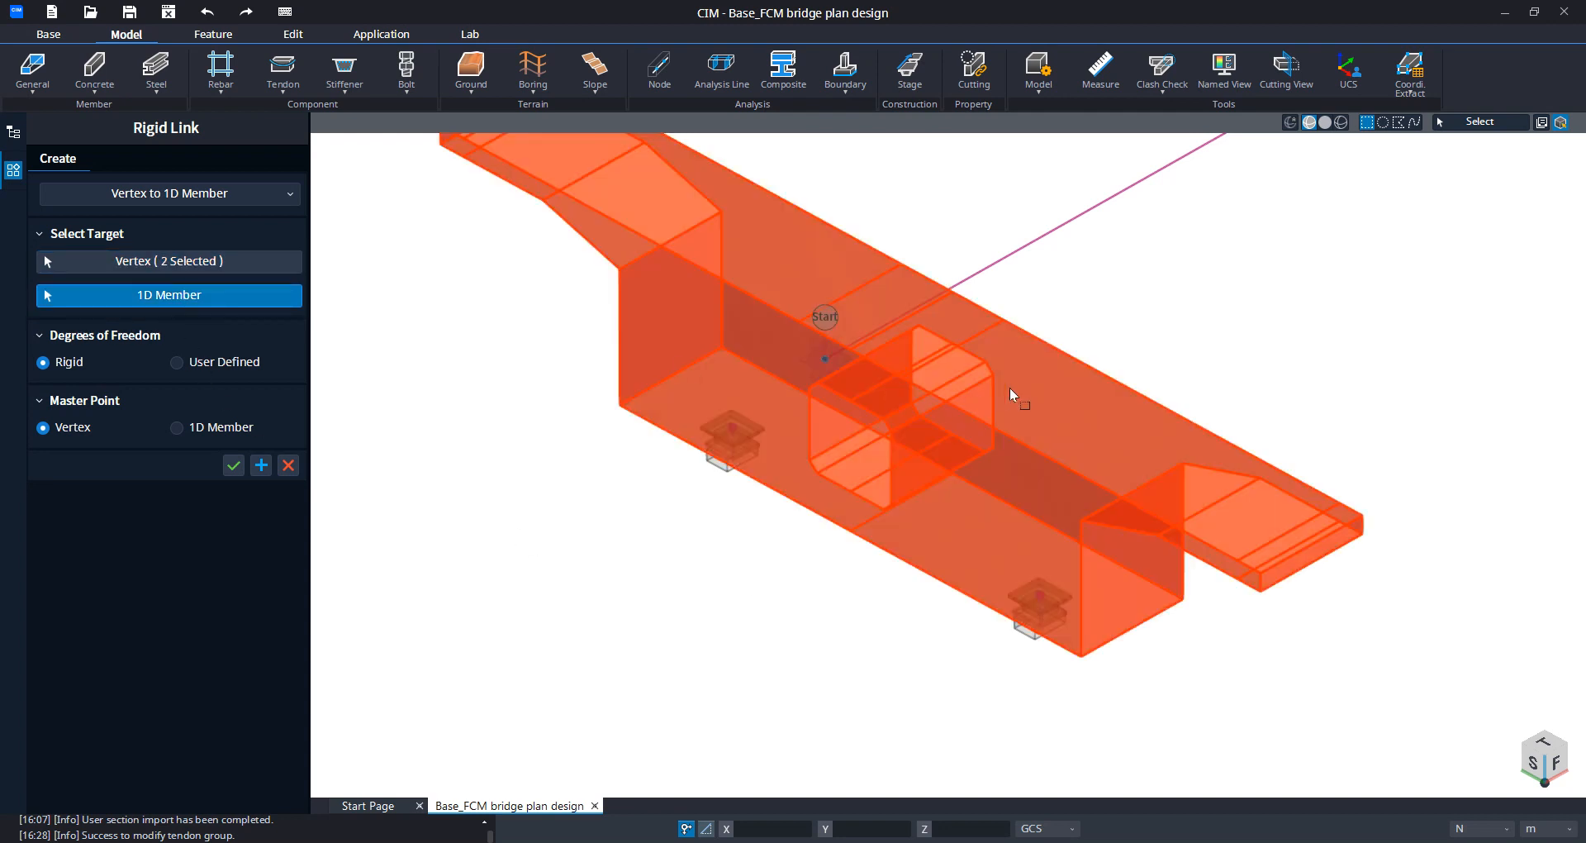
click(1056, 399)
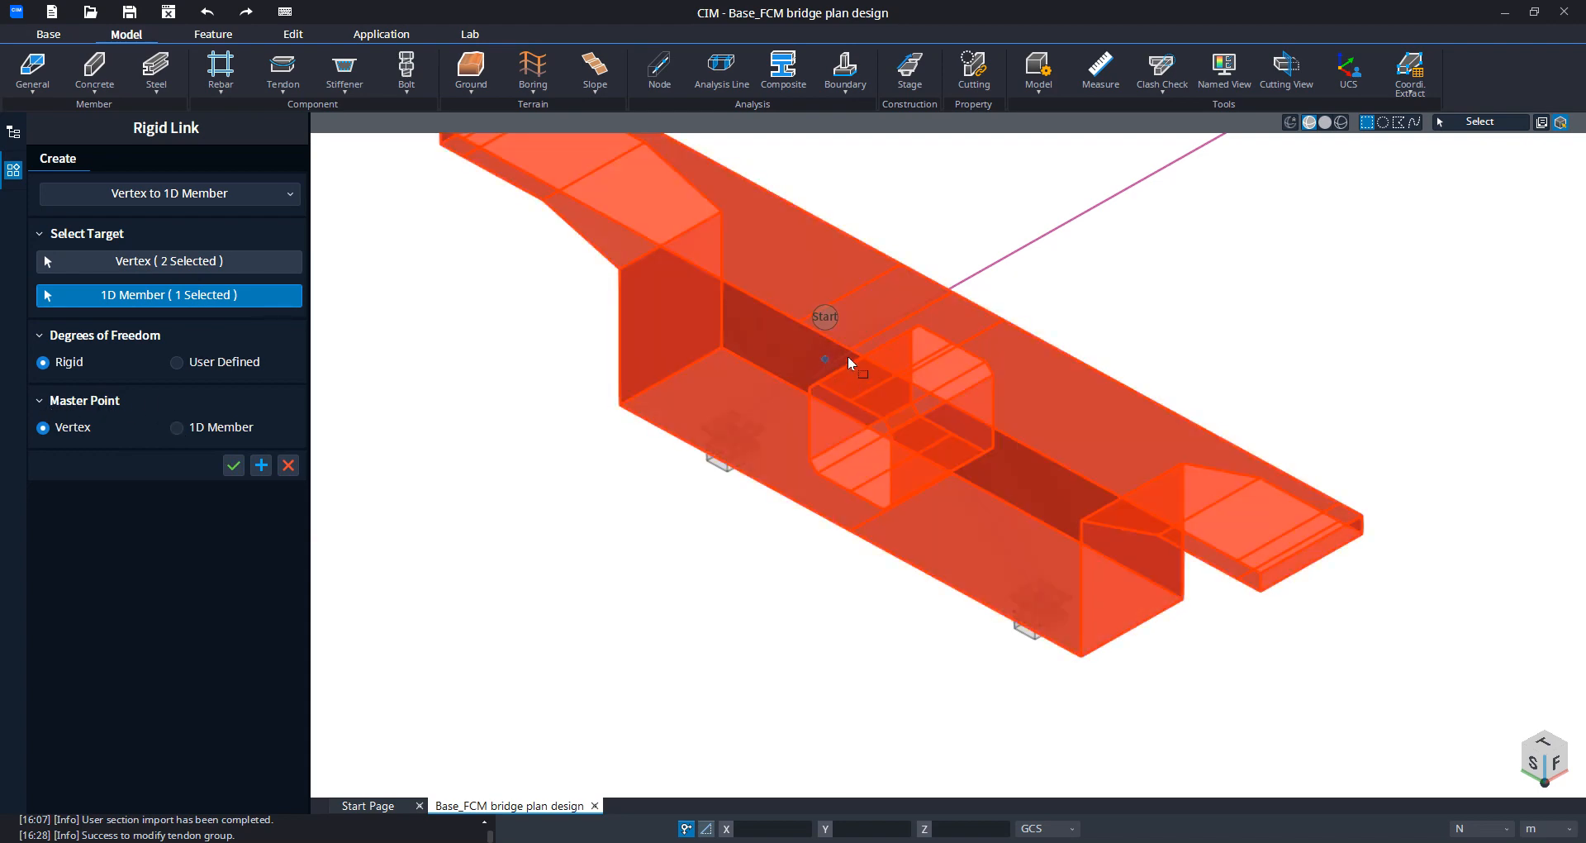
click(177, 428)
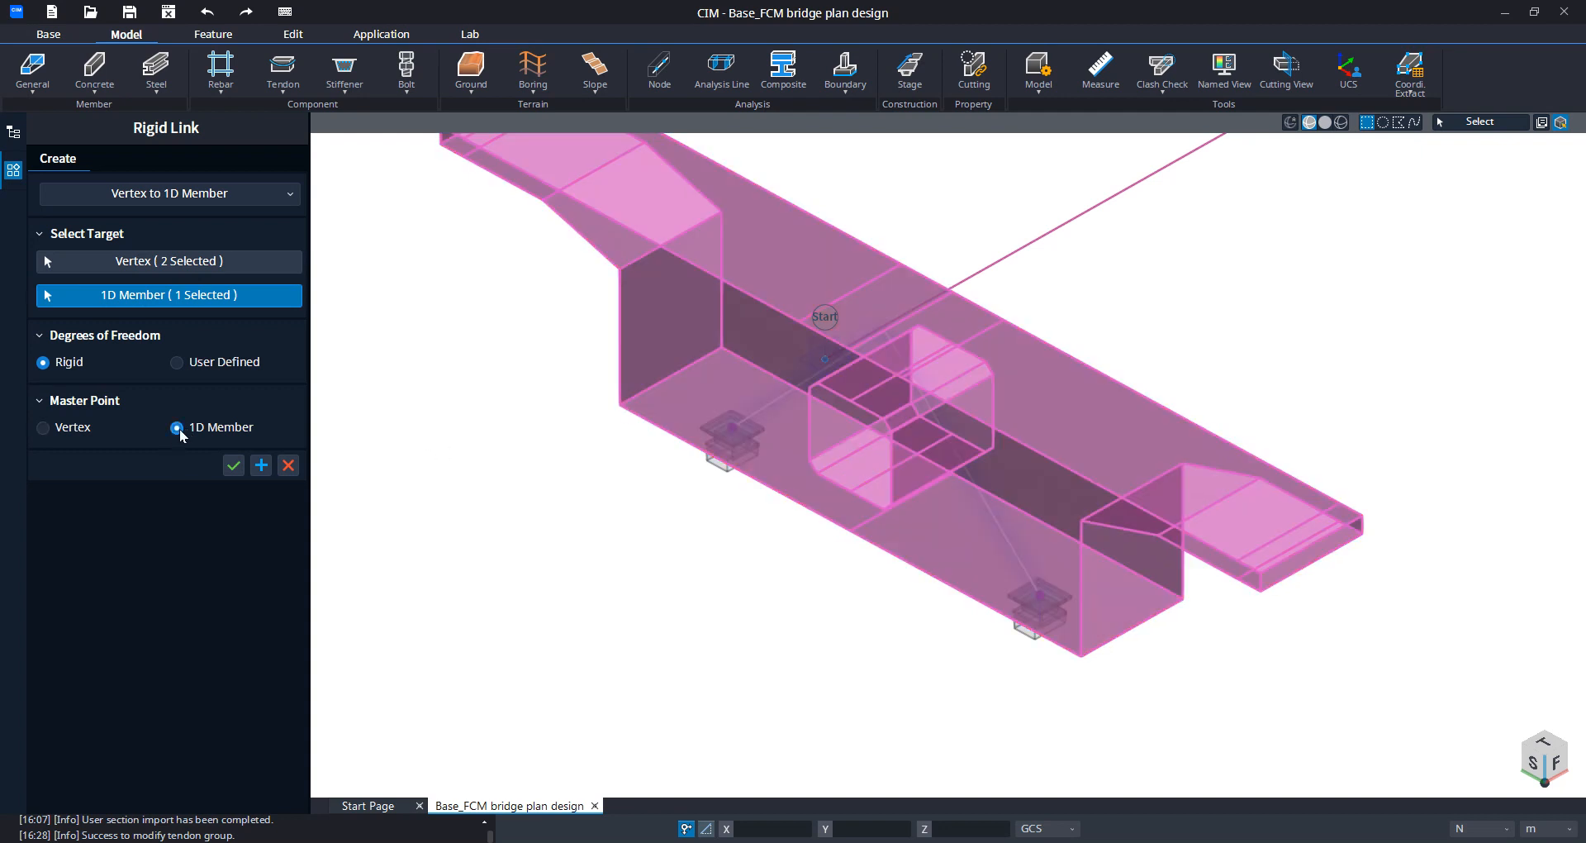
click(226, 473)
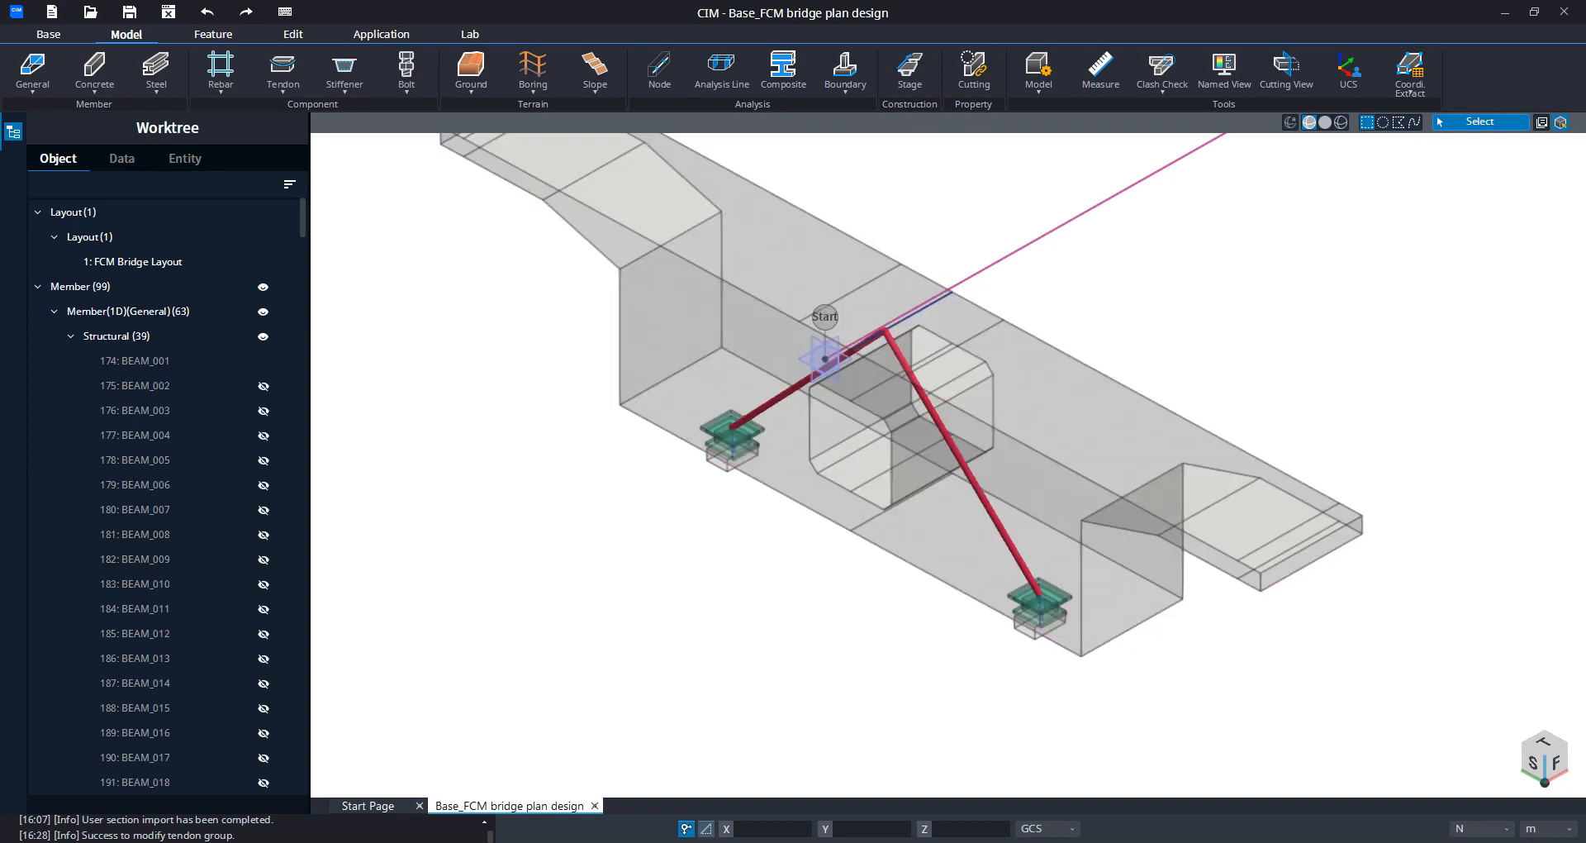
Step: Show all hidden members again and bring the bridge from the Start abutment to the first pier into view
right_click(1203, 331)
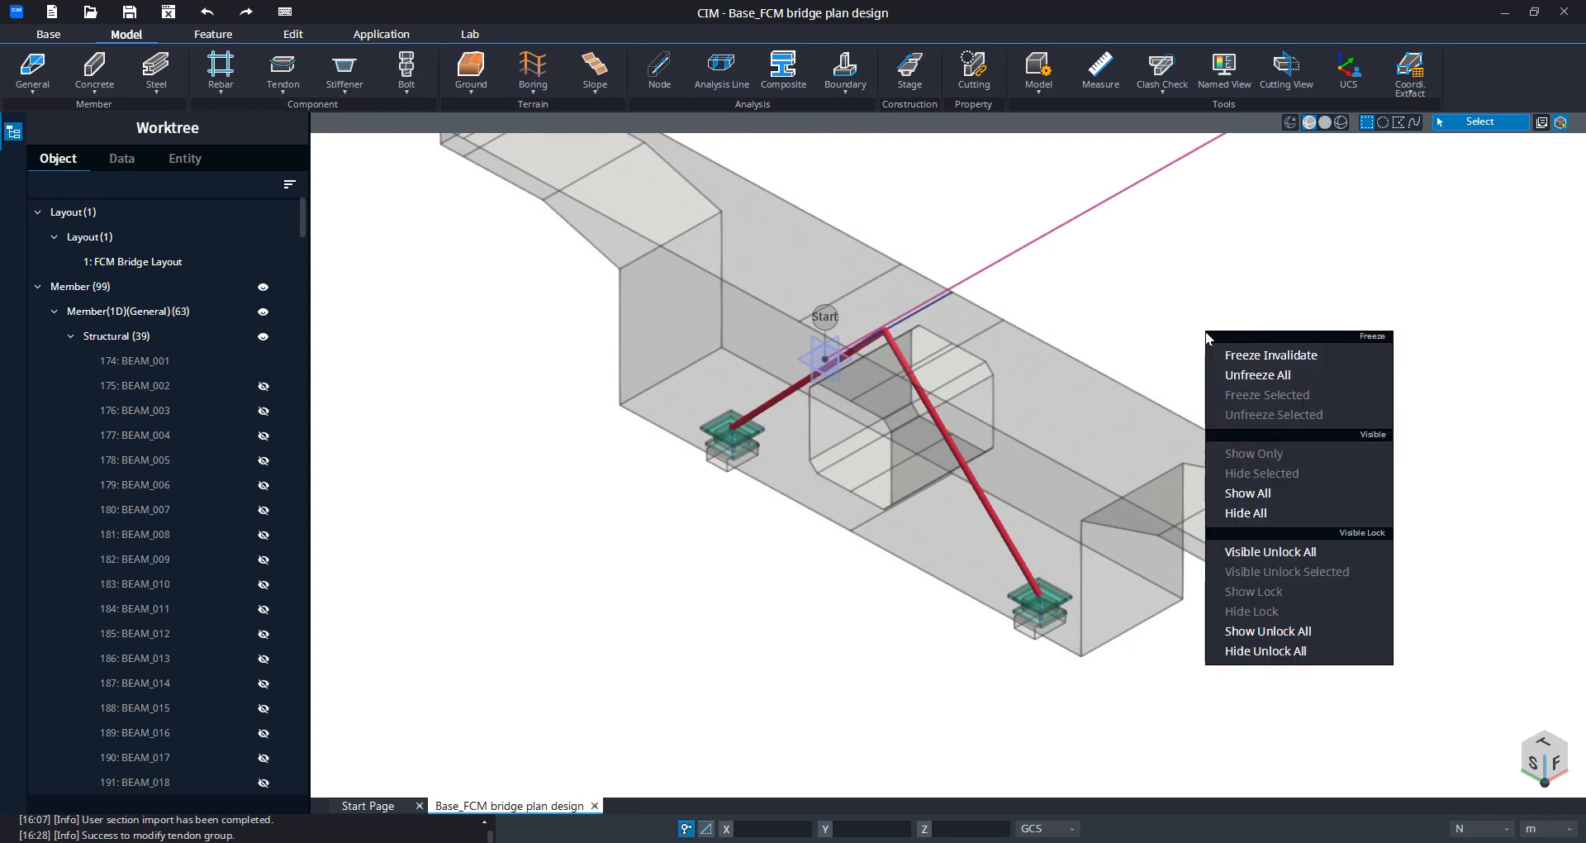
click(1286, 494)
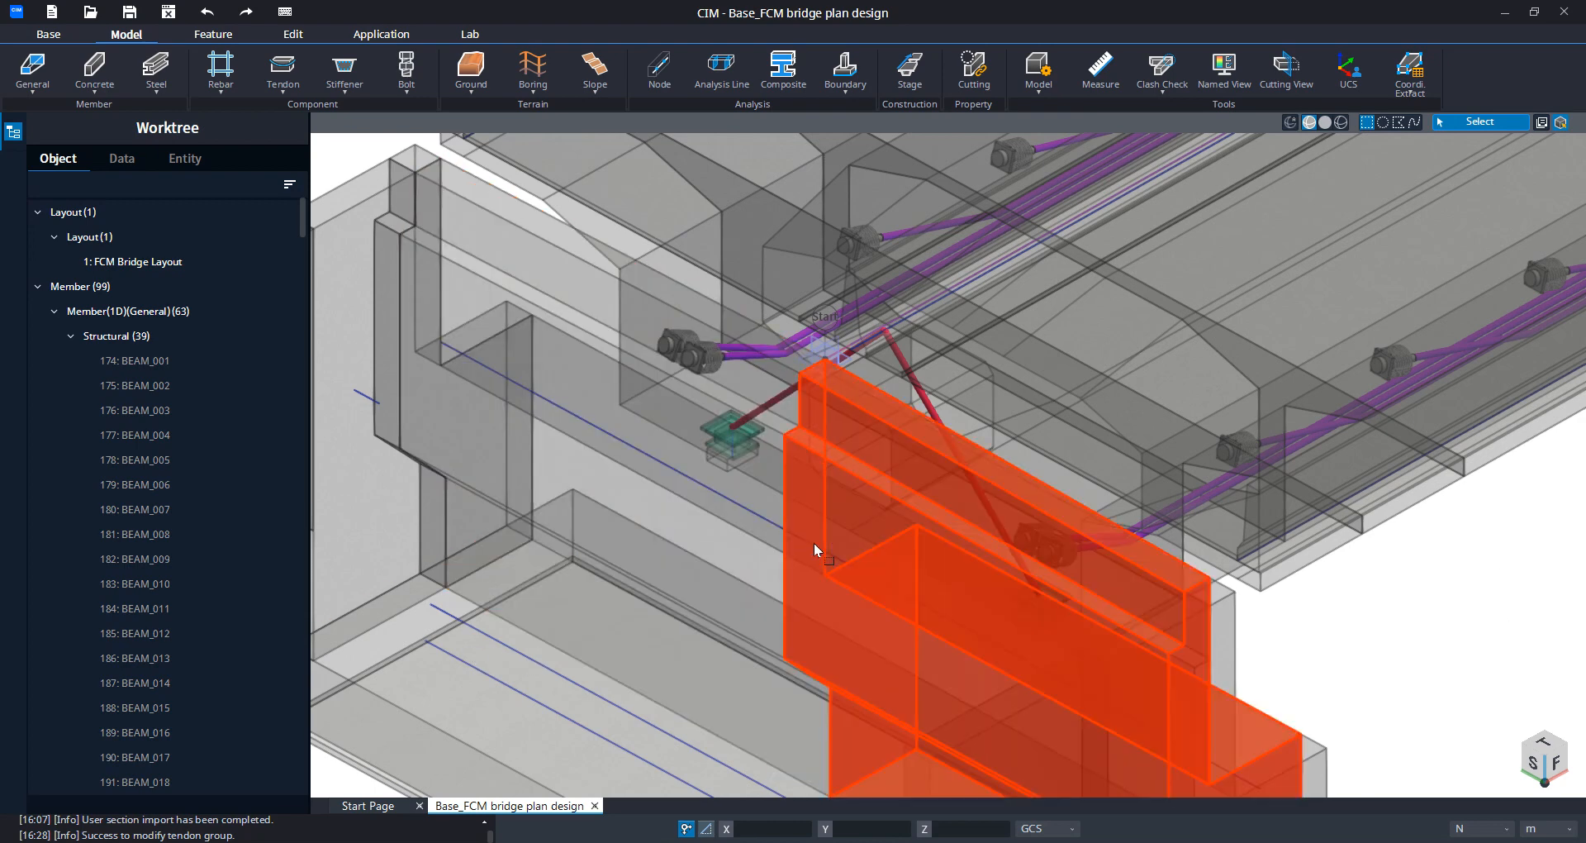
scroll(815, 543, down, 3)
middle_drag(815, 542, 532, 514)
scroll(512, 578, down, 5)
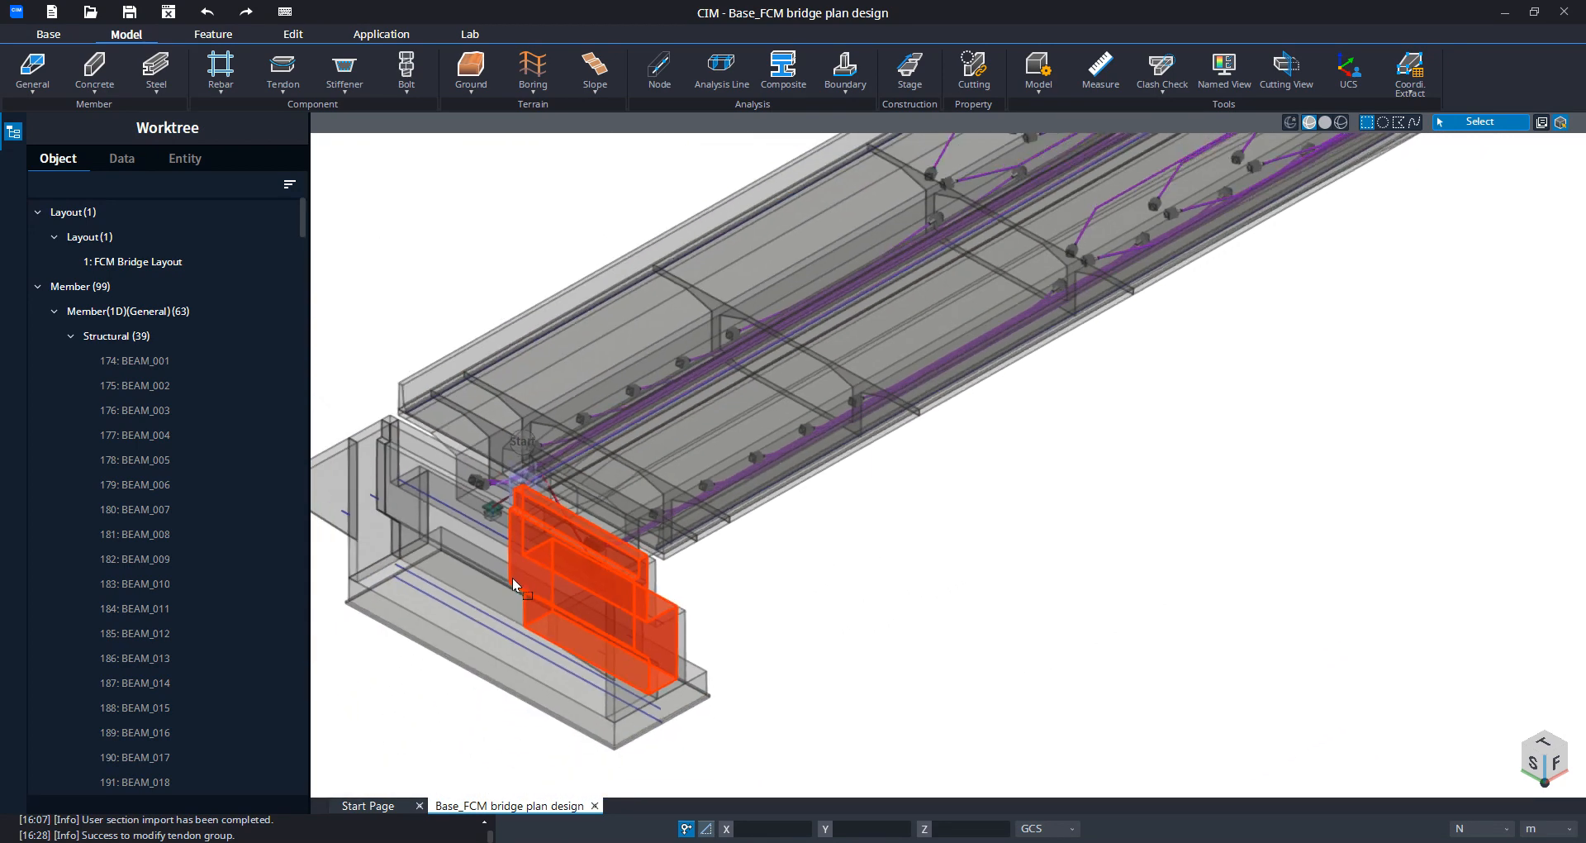
middle_drag(861, 507, 727, 582)
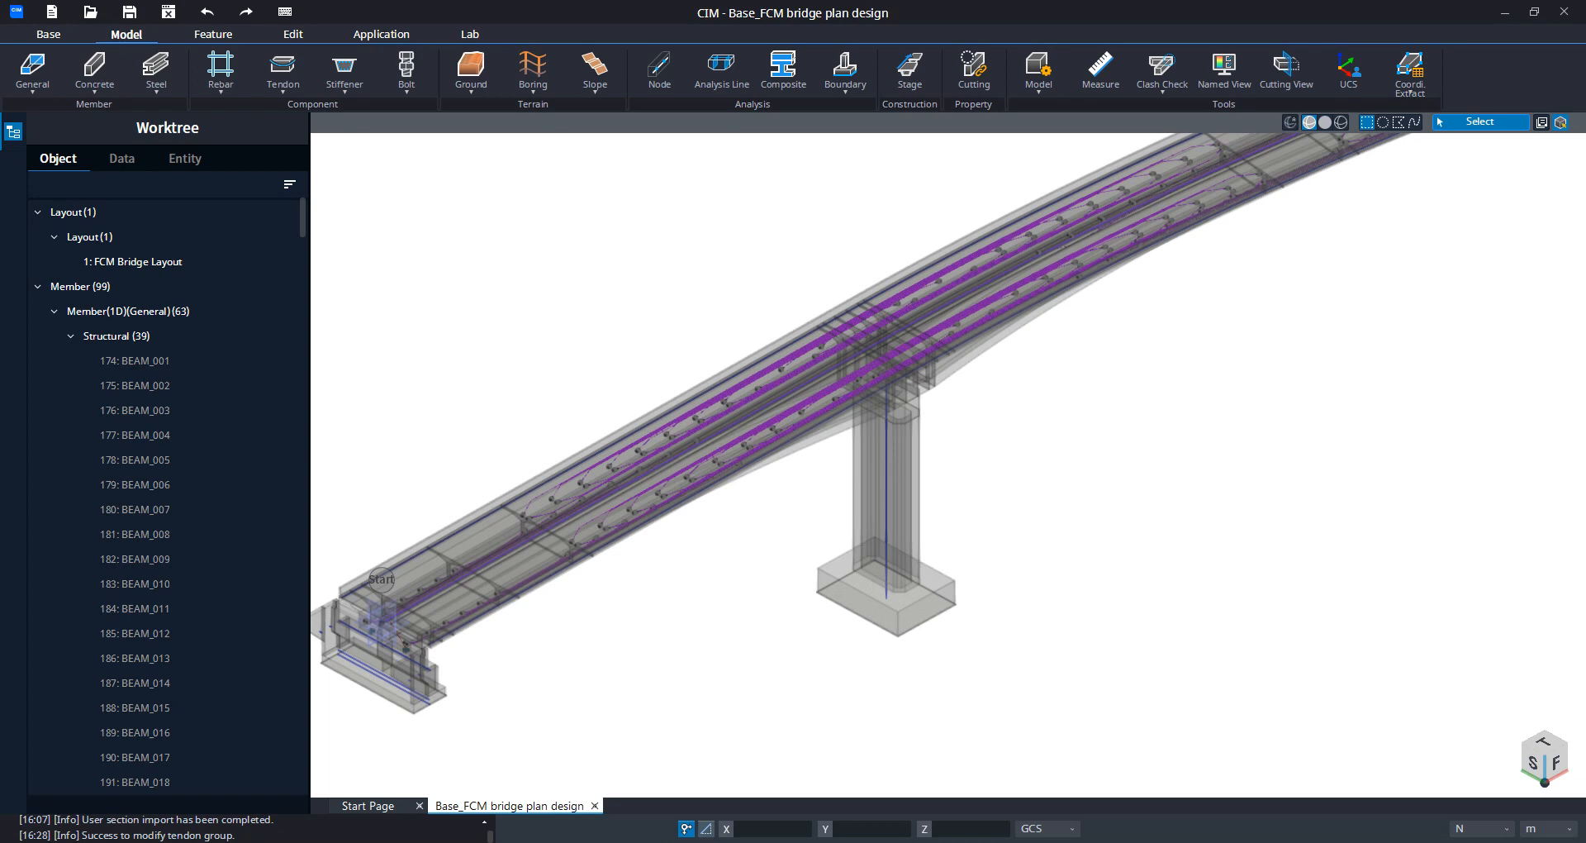
Step: Isolate the first pier's top segment and the girder diaphragm segment directly above it with Show Only
scroll(899, 413, up, 3)
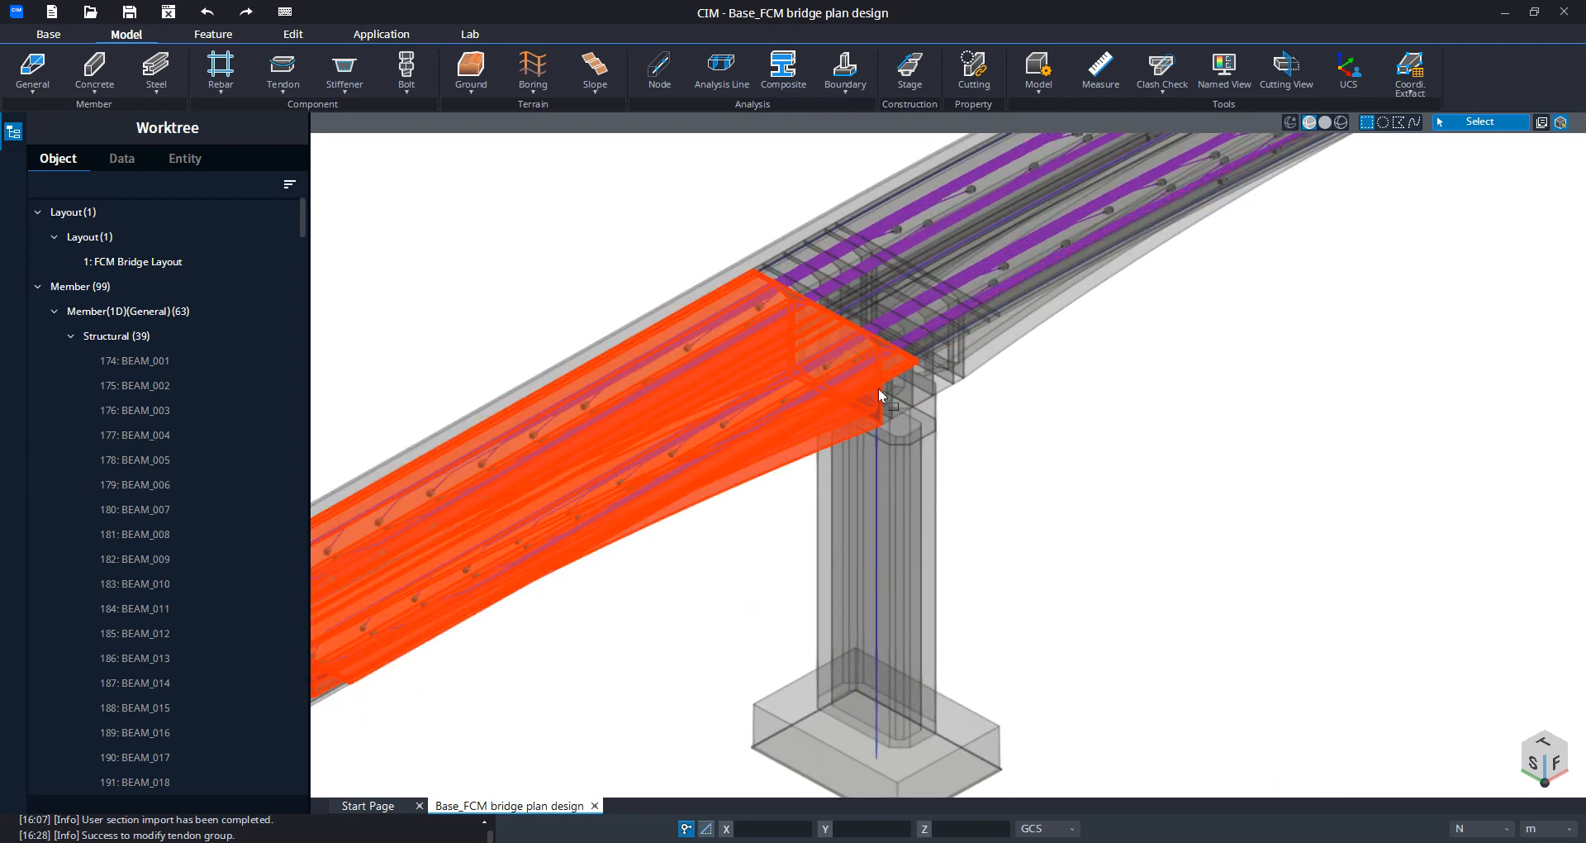
middle_drag(1129, 445, 970, 454)
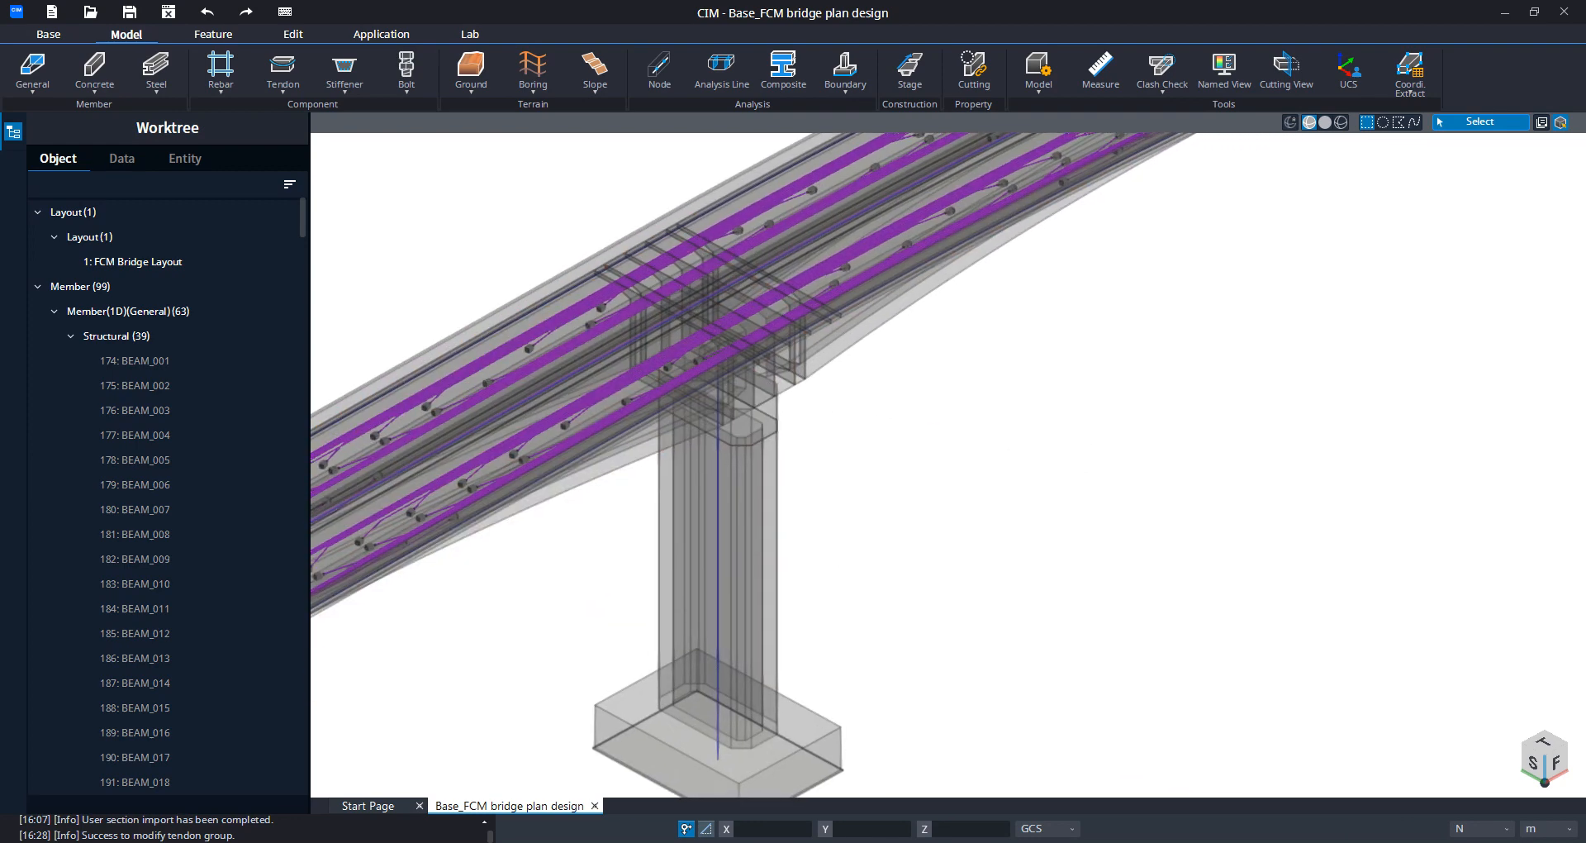
scroll(1075, 428, down, 5)
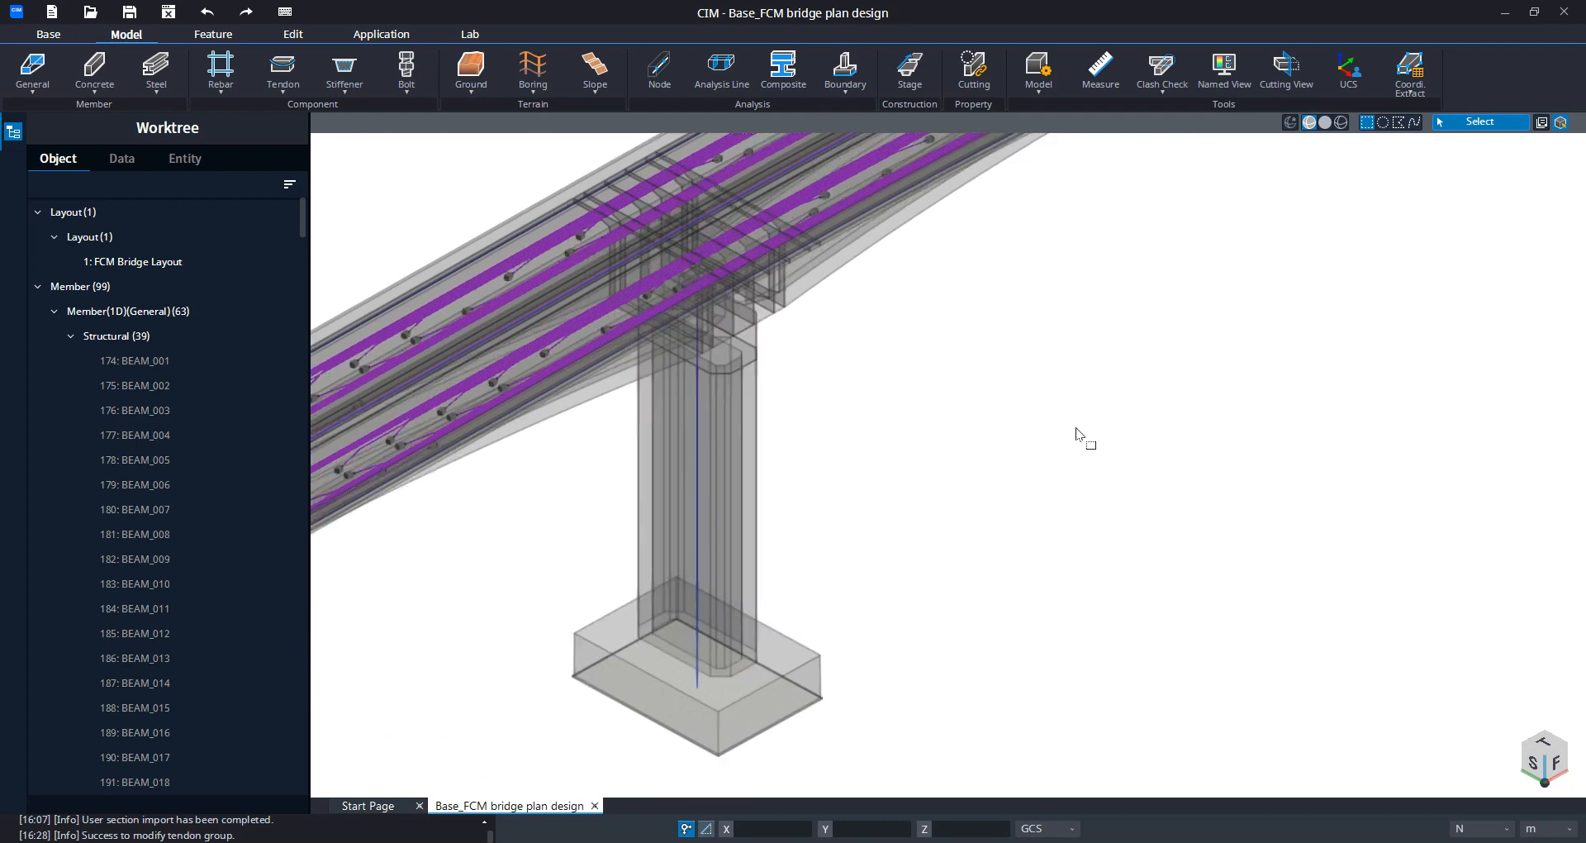
scroll(1063, 417, up, 5)
scroll(1029, 396, up, 3)
ctrl+middle_drag(1035, 394, 821, 394)
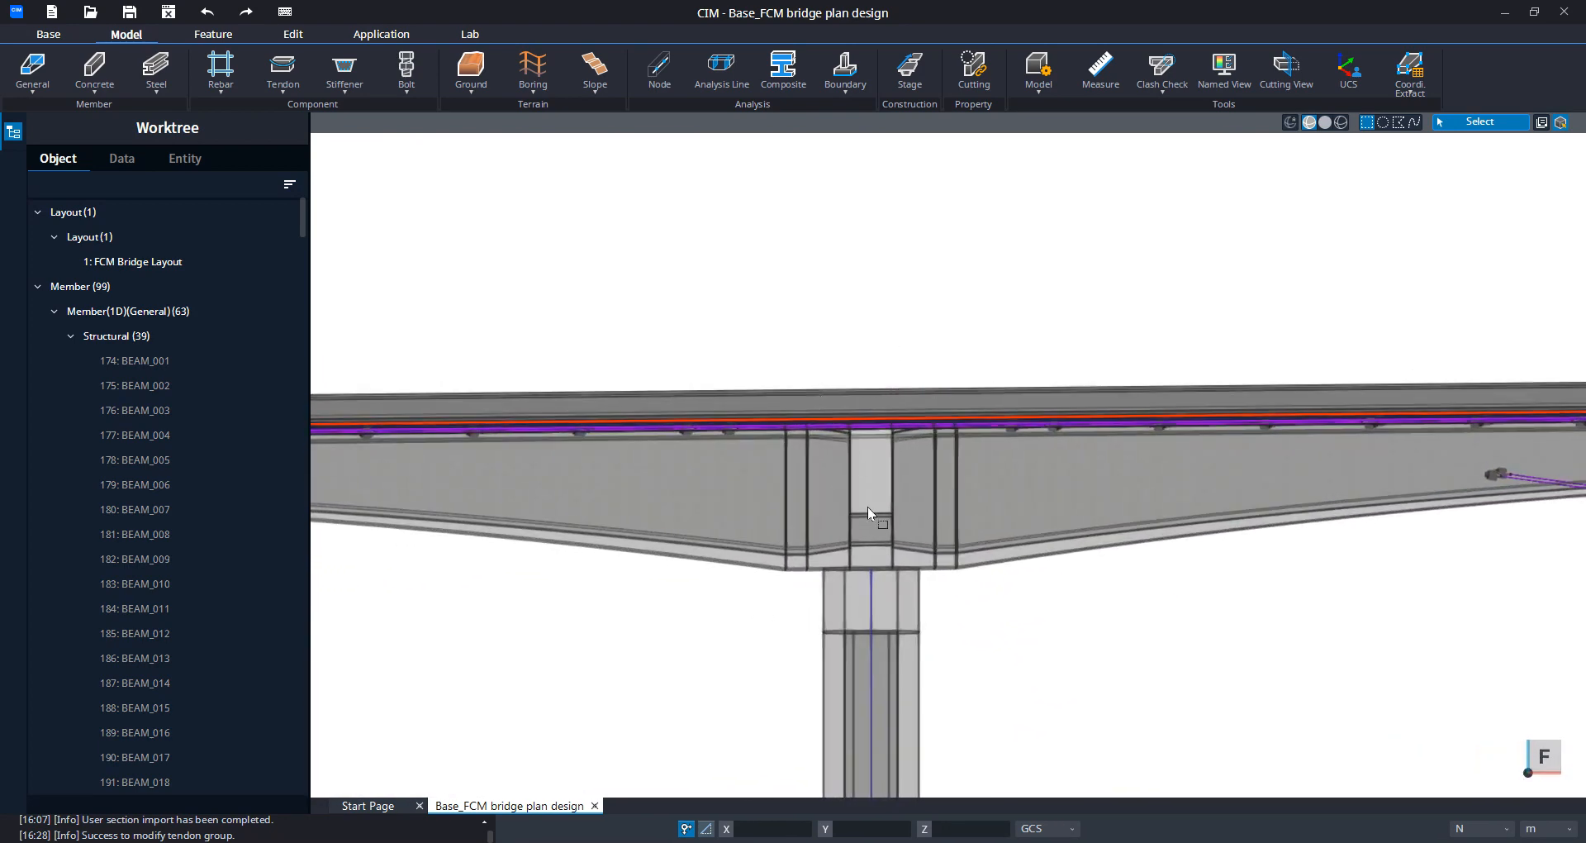
scroll(882, 601, up, 3)
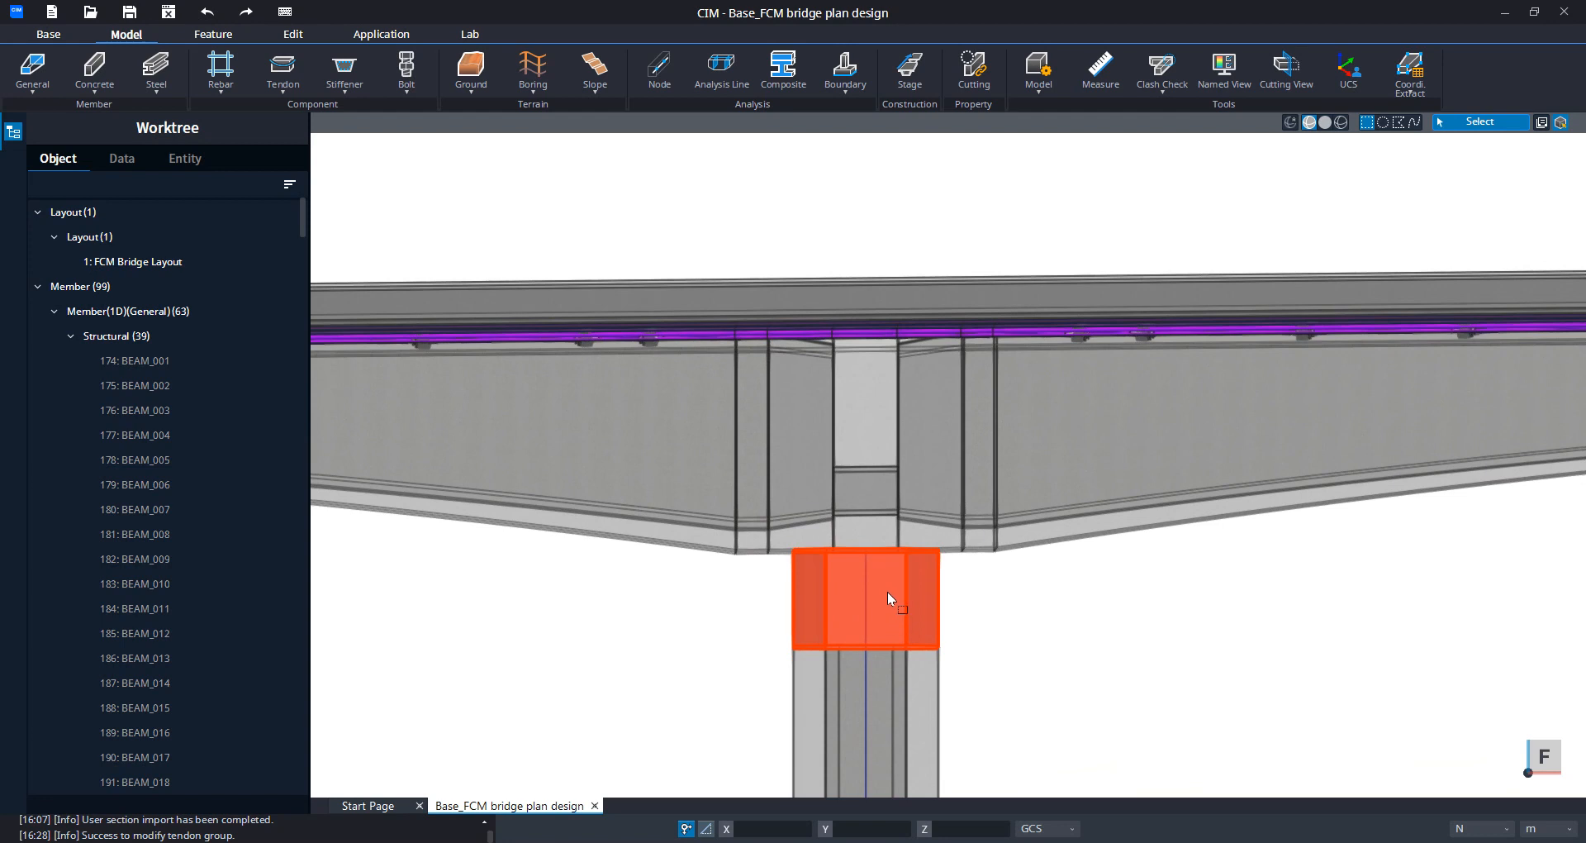
click(887, 600)
click(861, 434)
right_click(1084, 615)
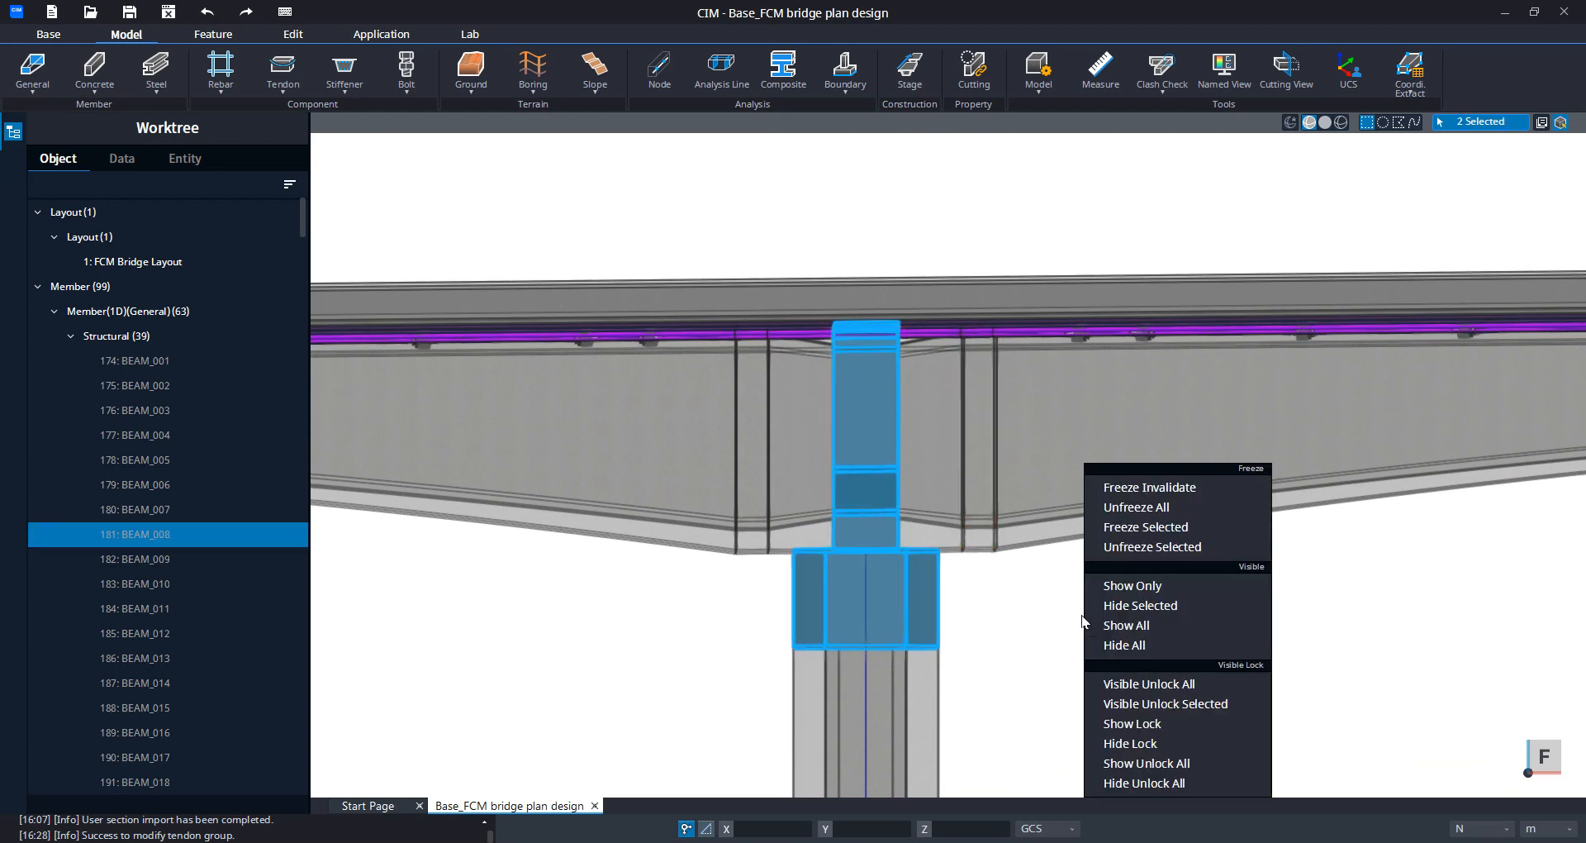
click(1123, 593)
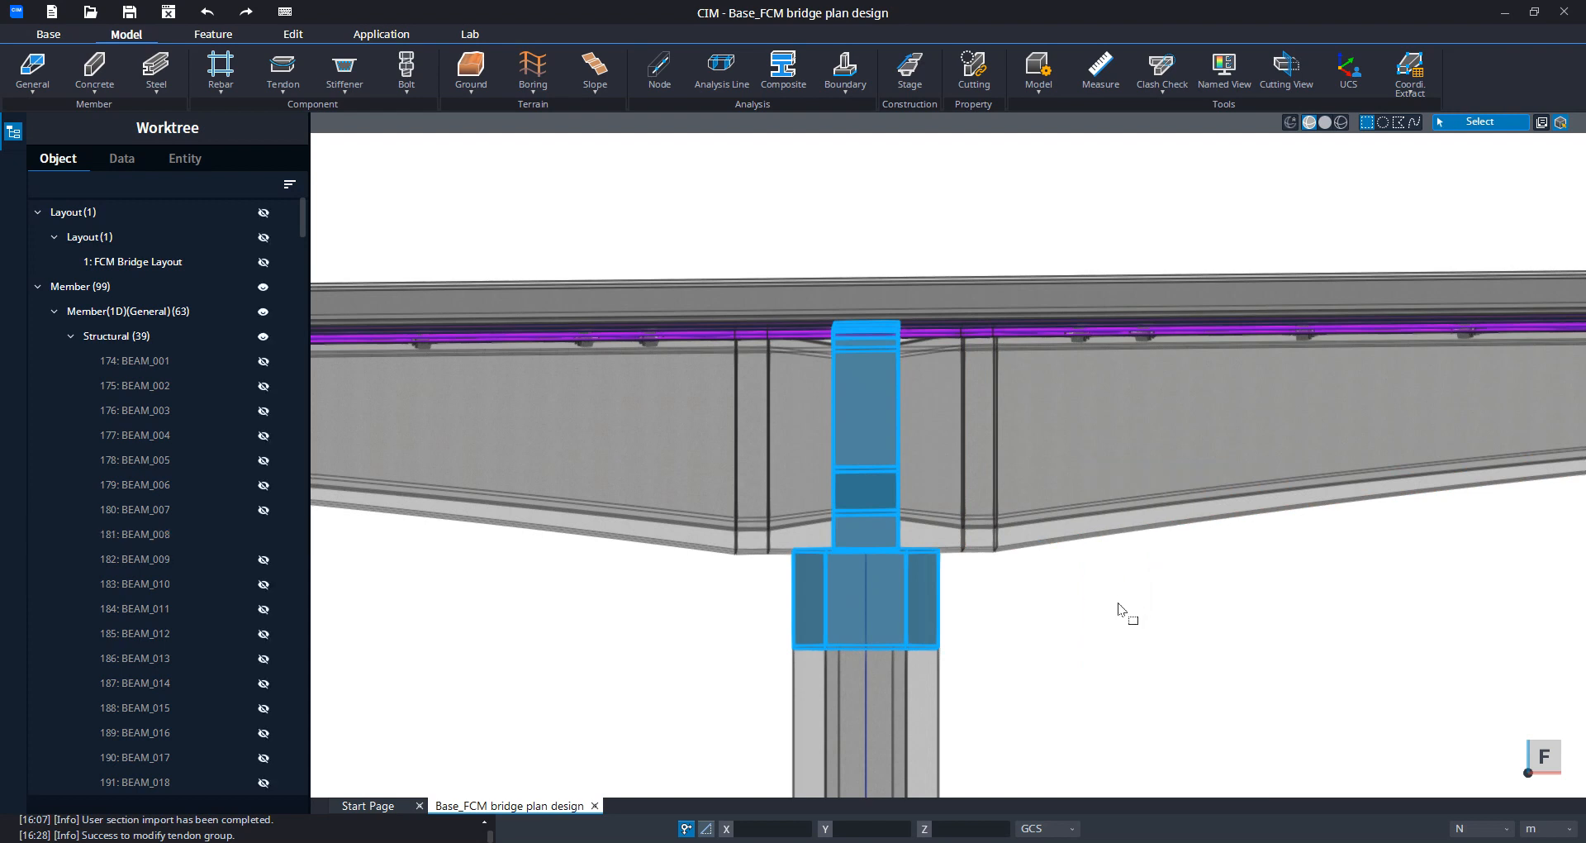
Step: Create a fully rigid Vertex to 1D Member link from the first pier's top vertex to girder segment BEAM_008, with the 1D member as master point
middle_drag(1033, 451, 1345, 522)
middle_drag(988, 504, 1225, 570)
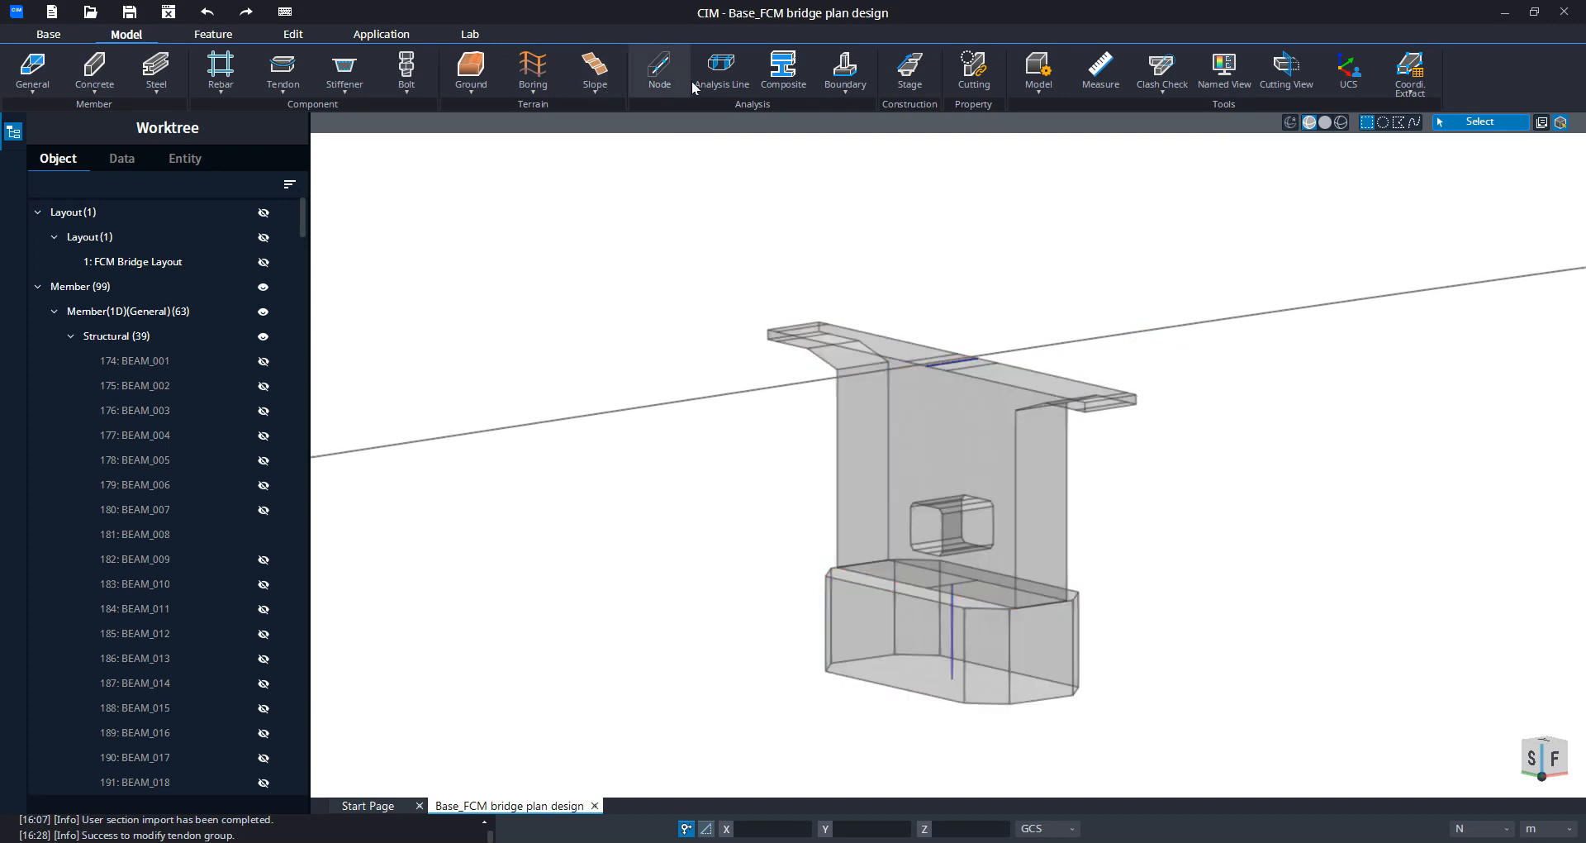
click(859, 88)
click(858, 344)
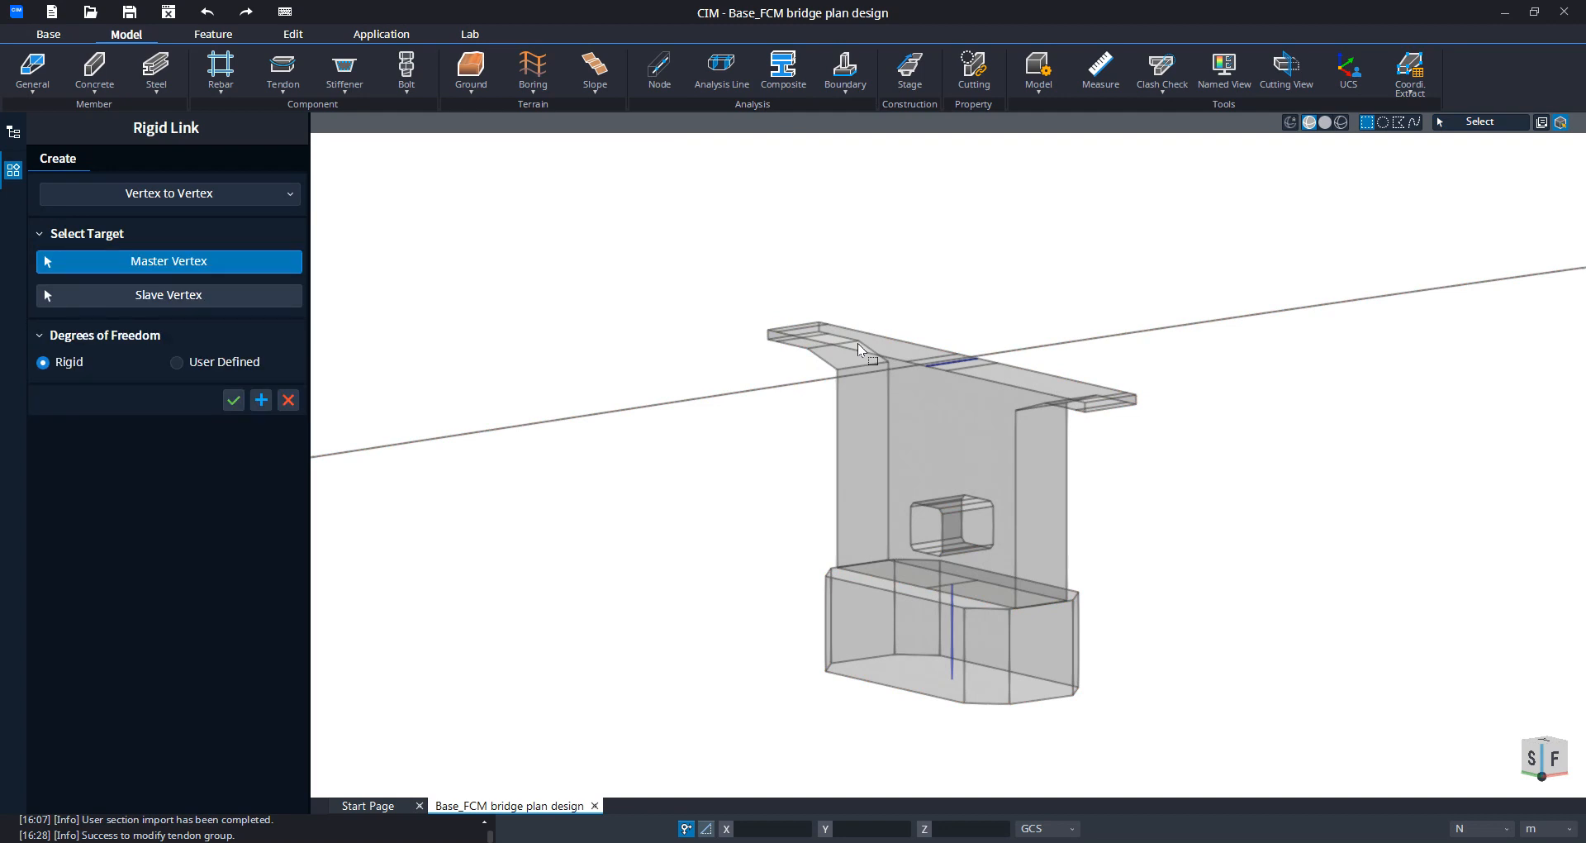
click(170, 193)
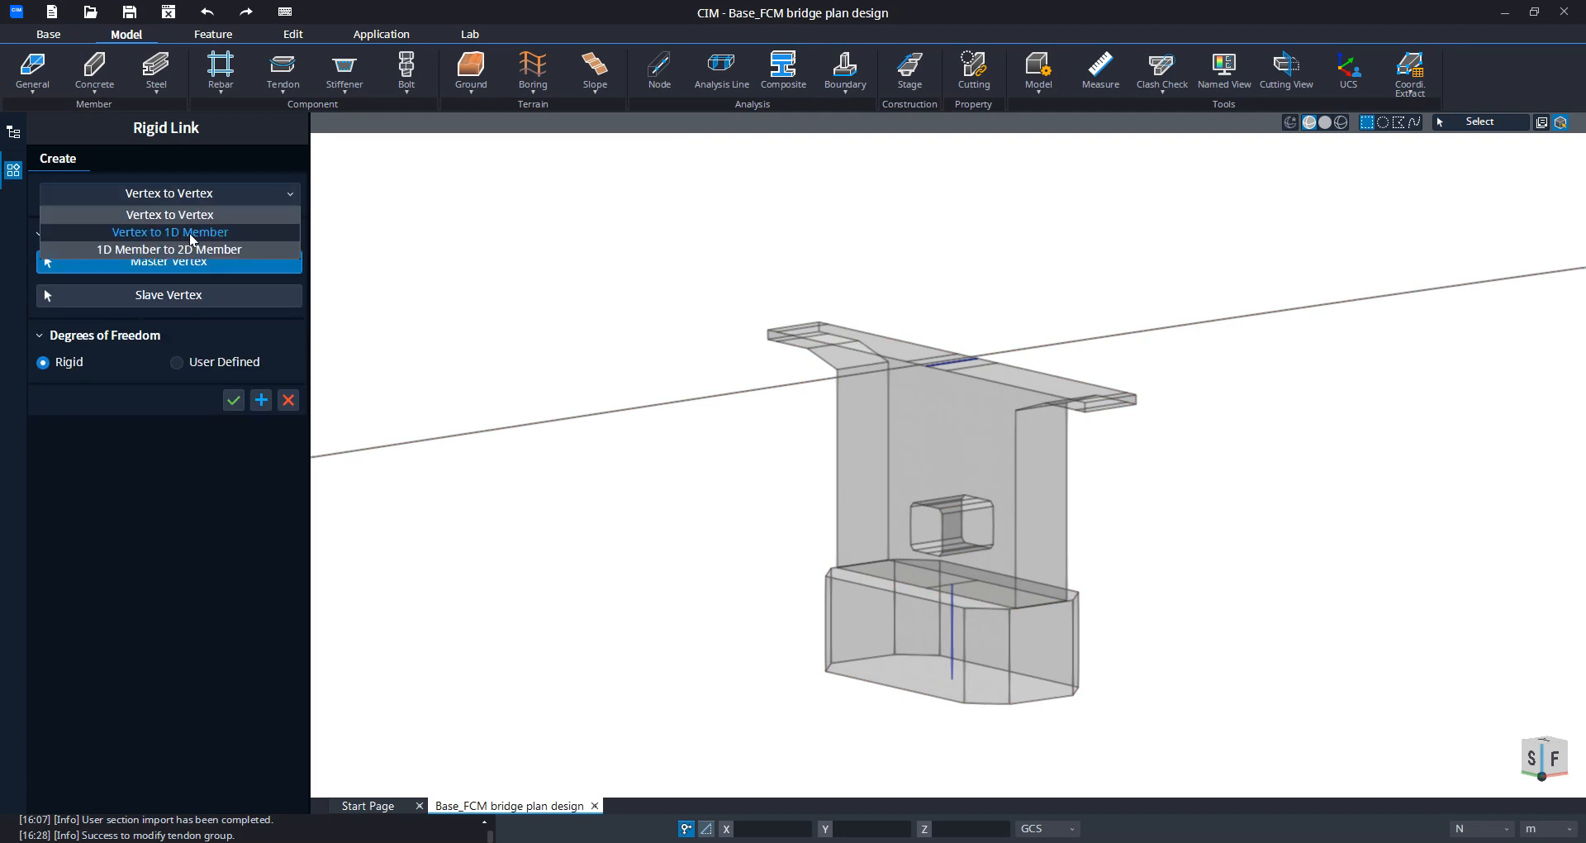
click(190, 234)
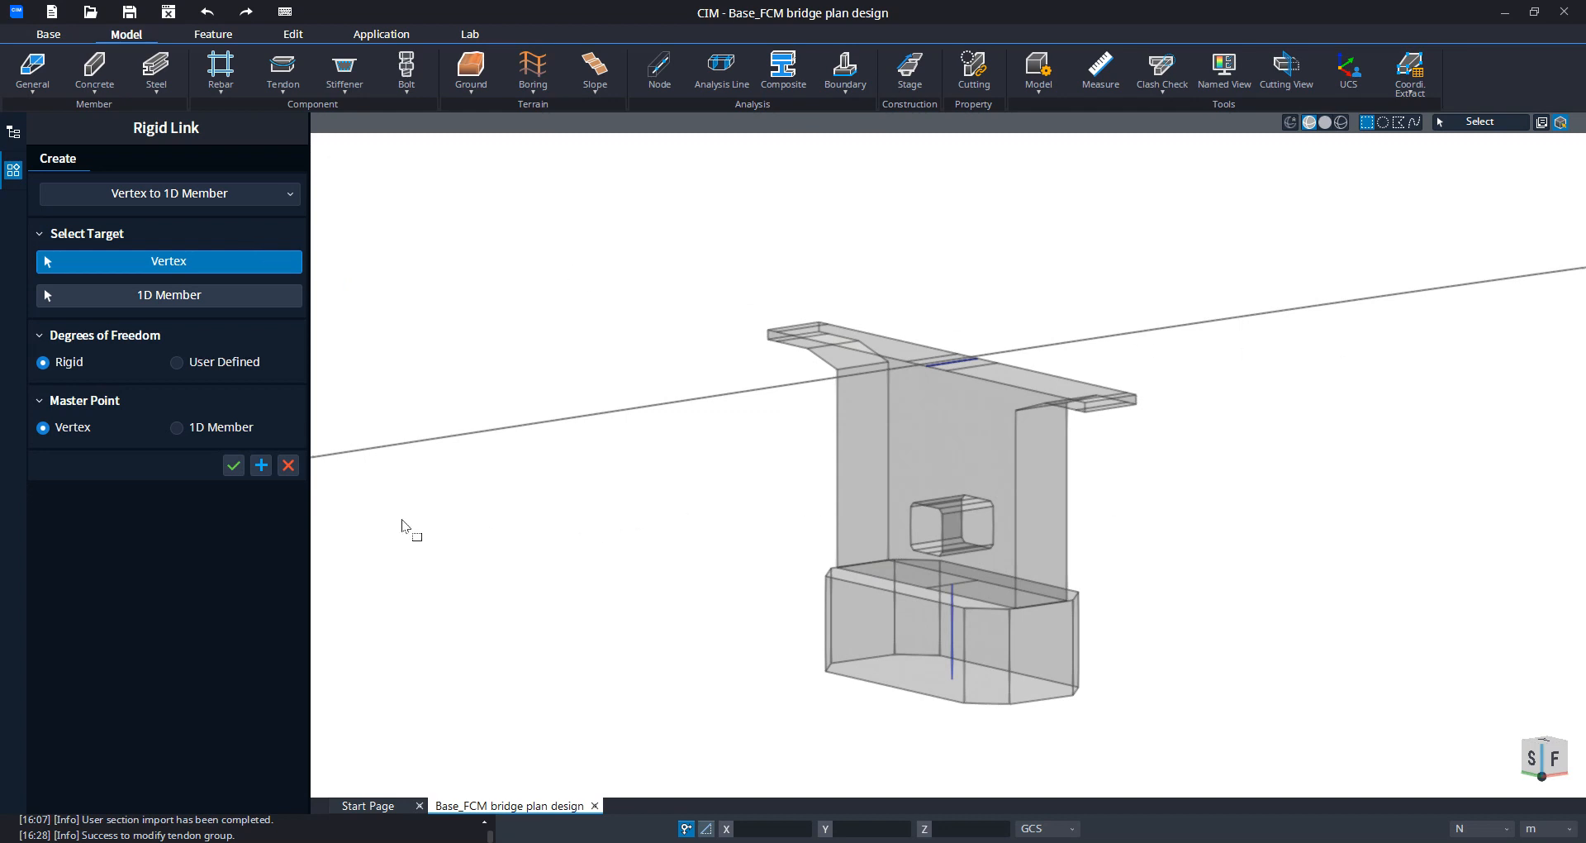
click(953, 585)
click(215, 299)
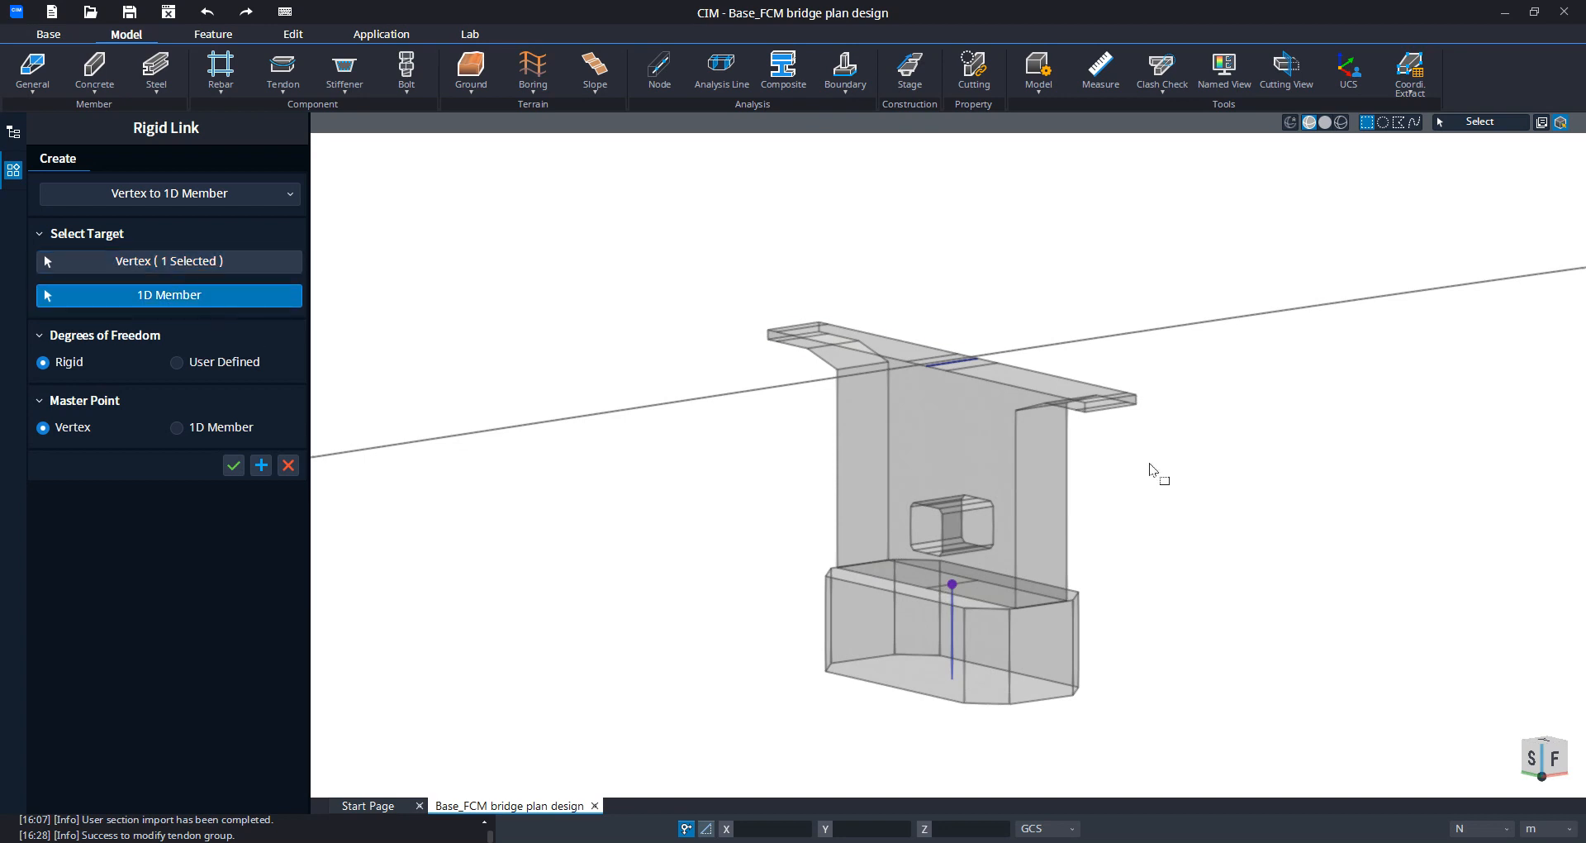
click(994, 419)
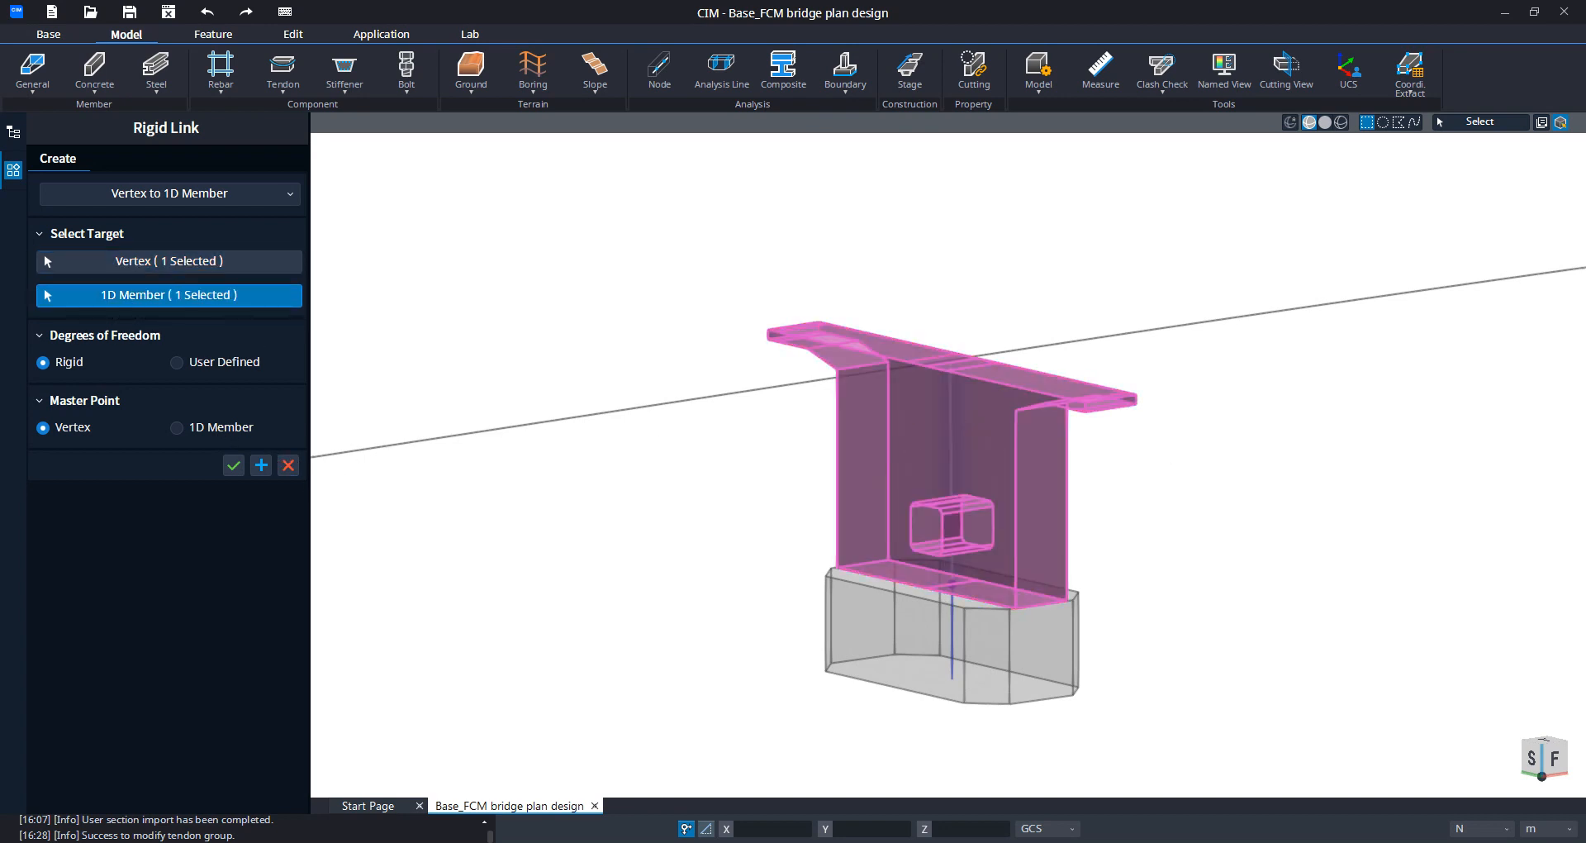
click(176, 427)
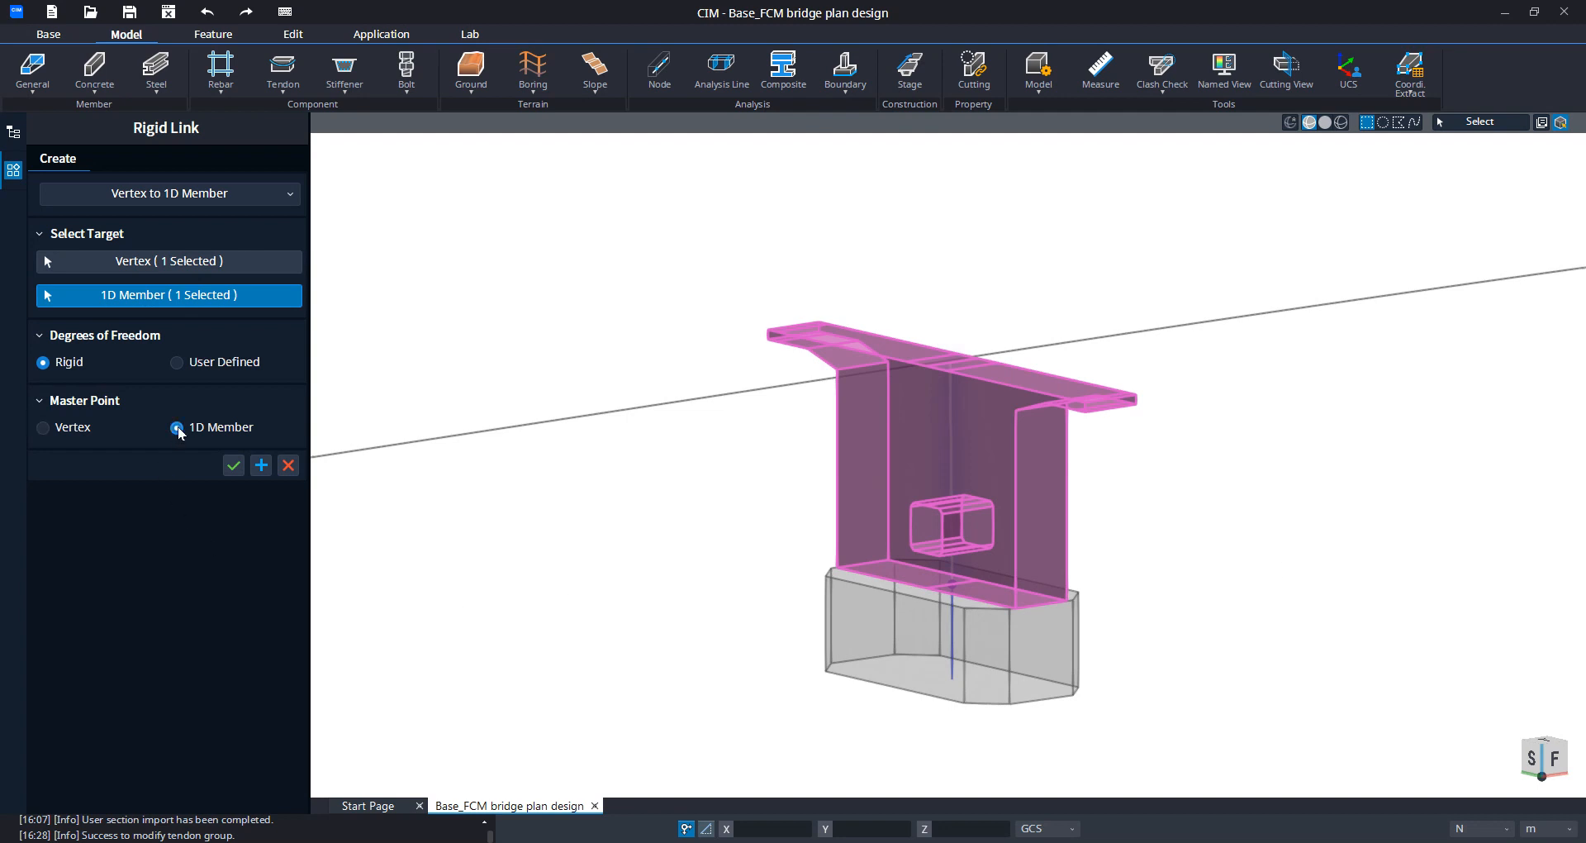
click(235, 465)
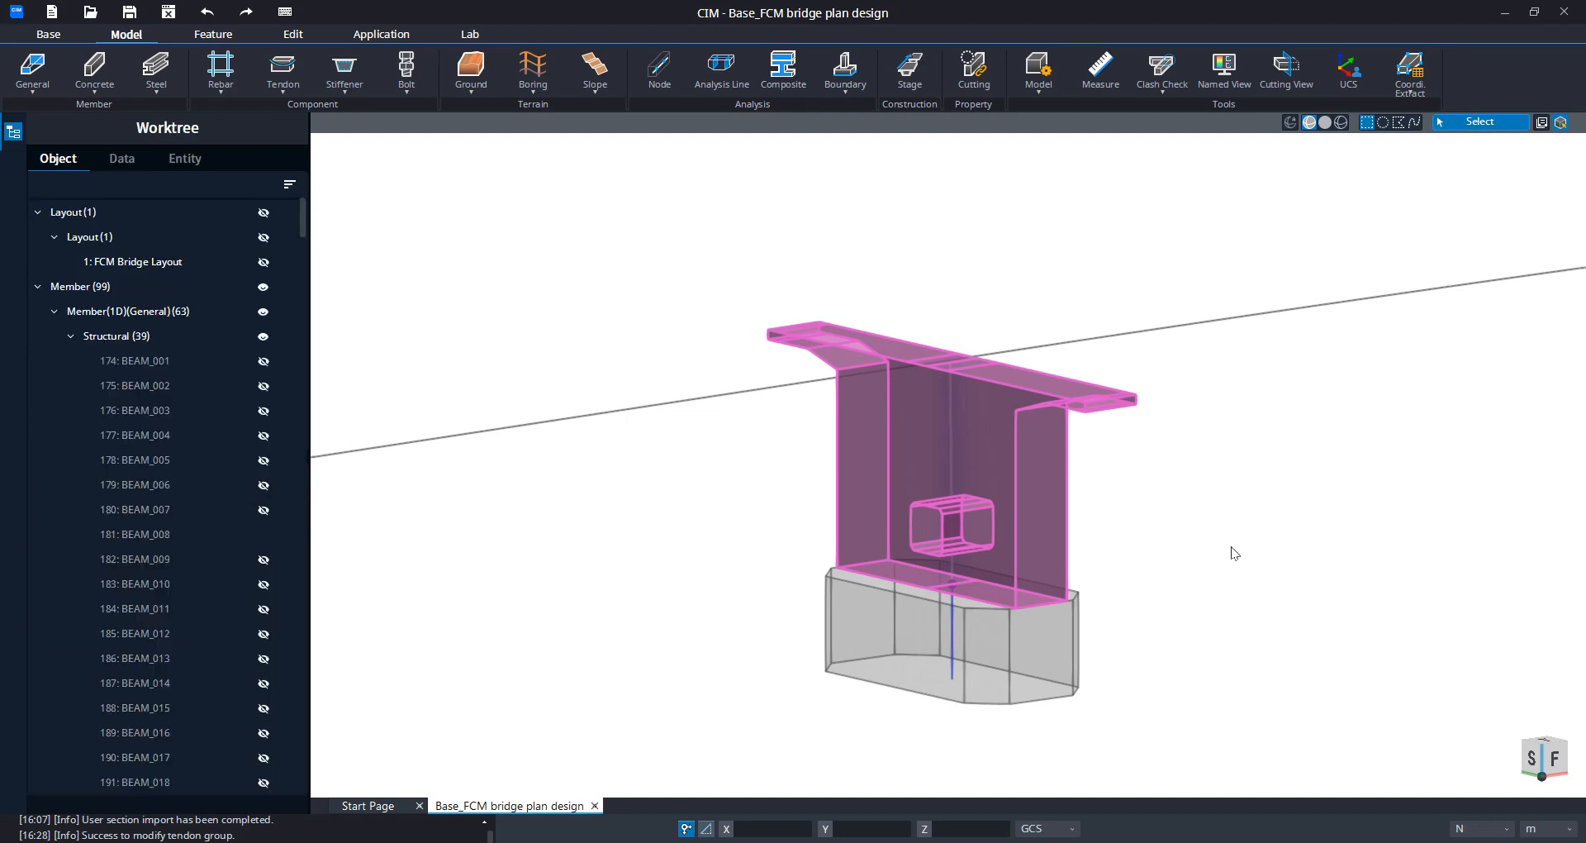
Step: Show all hidden bridge objects again after linking the first pier
middle_drag(1358, 524, 1188, 502)
scroll(1179, 499, down, 3)
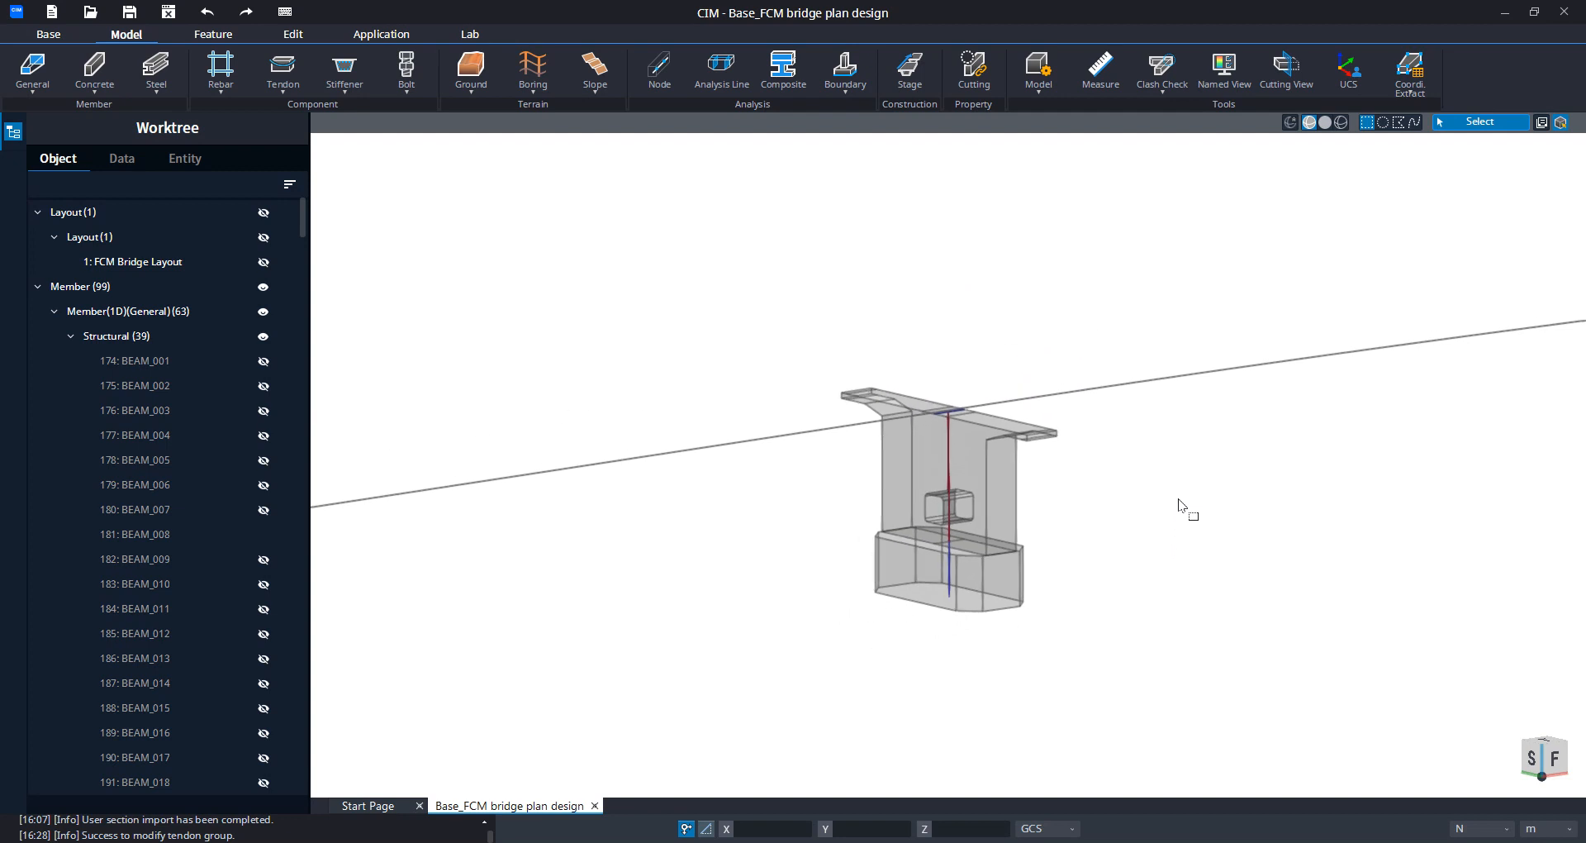
scroll(1178, 498, down, 2)
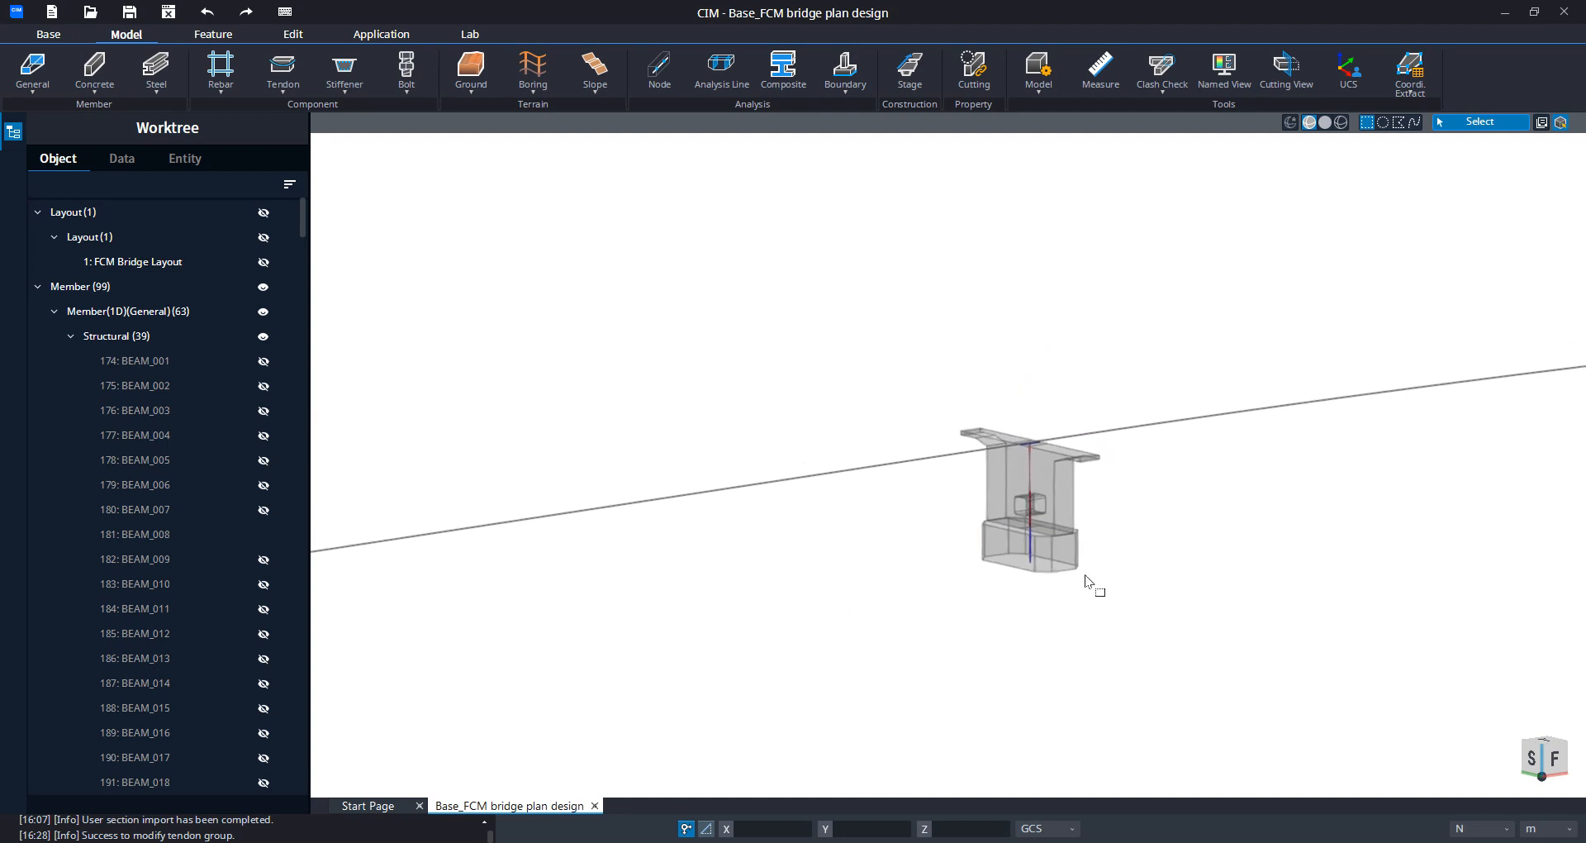
scroll(1107, 517, down, 4)
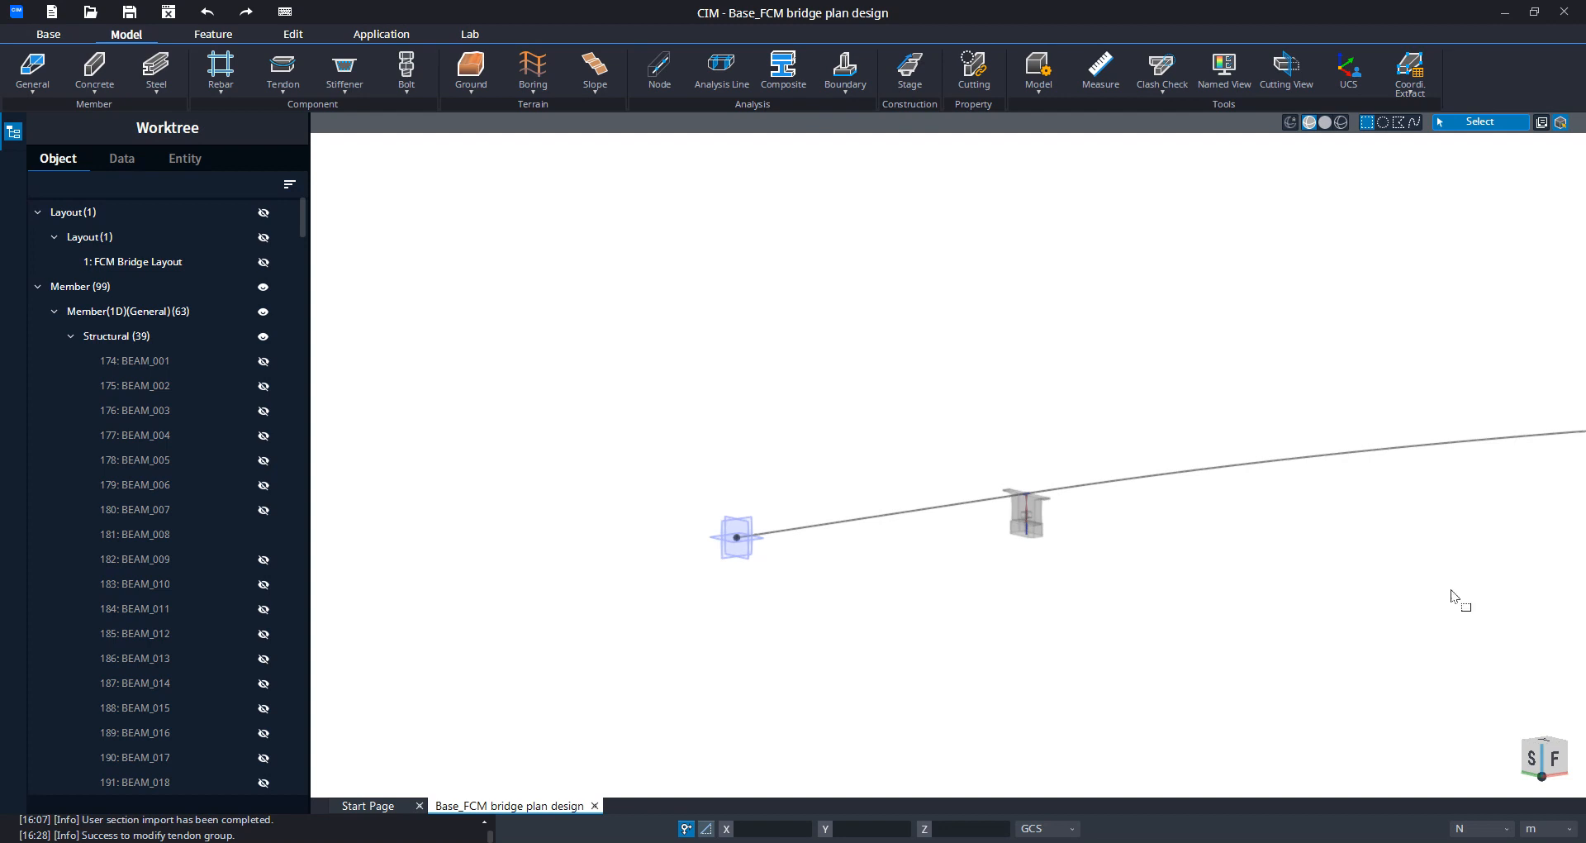
middle_drag(1276, 598, 1102, 589)
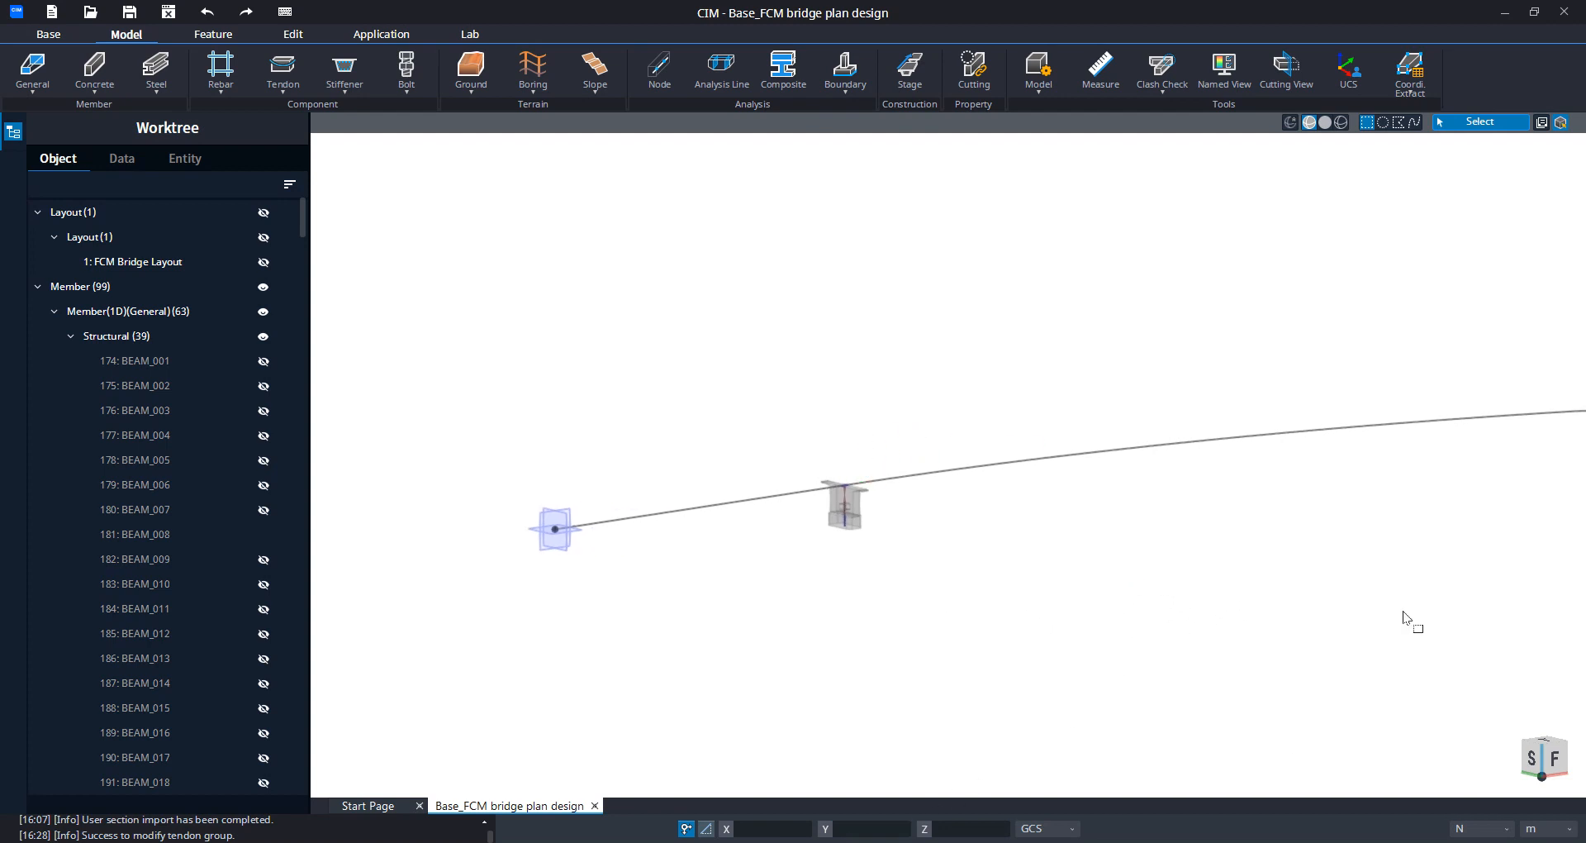
middle_drag(968, 389, 856, 340)
right_click(855, 335)
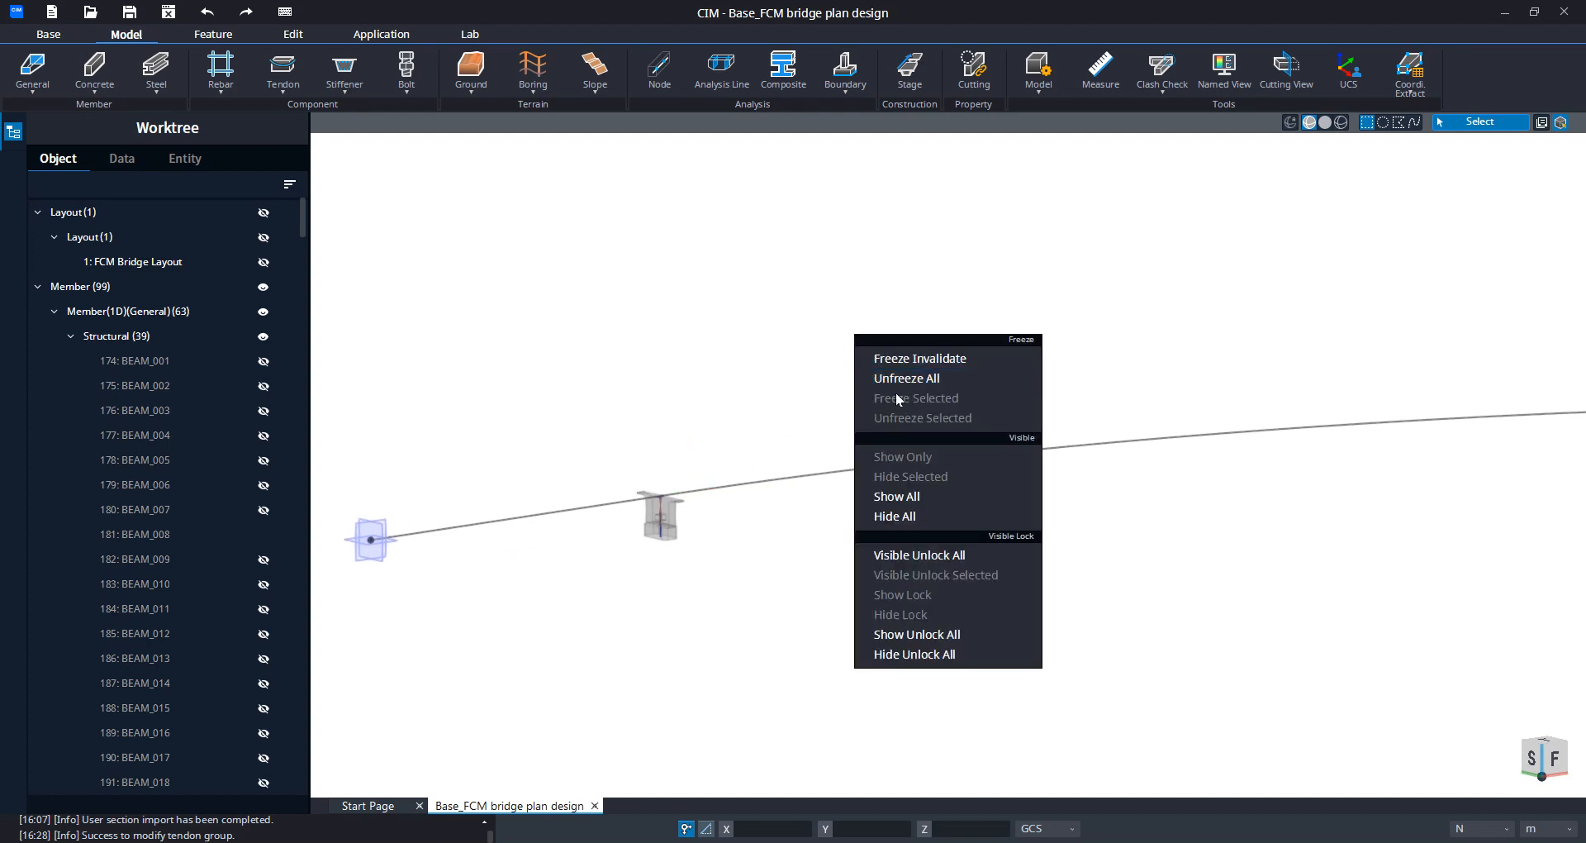
click(899, 497)
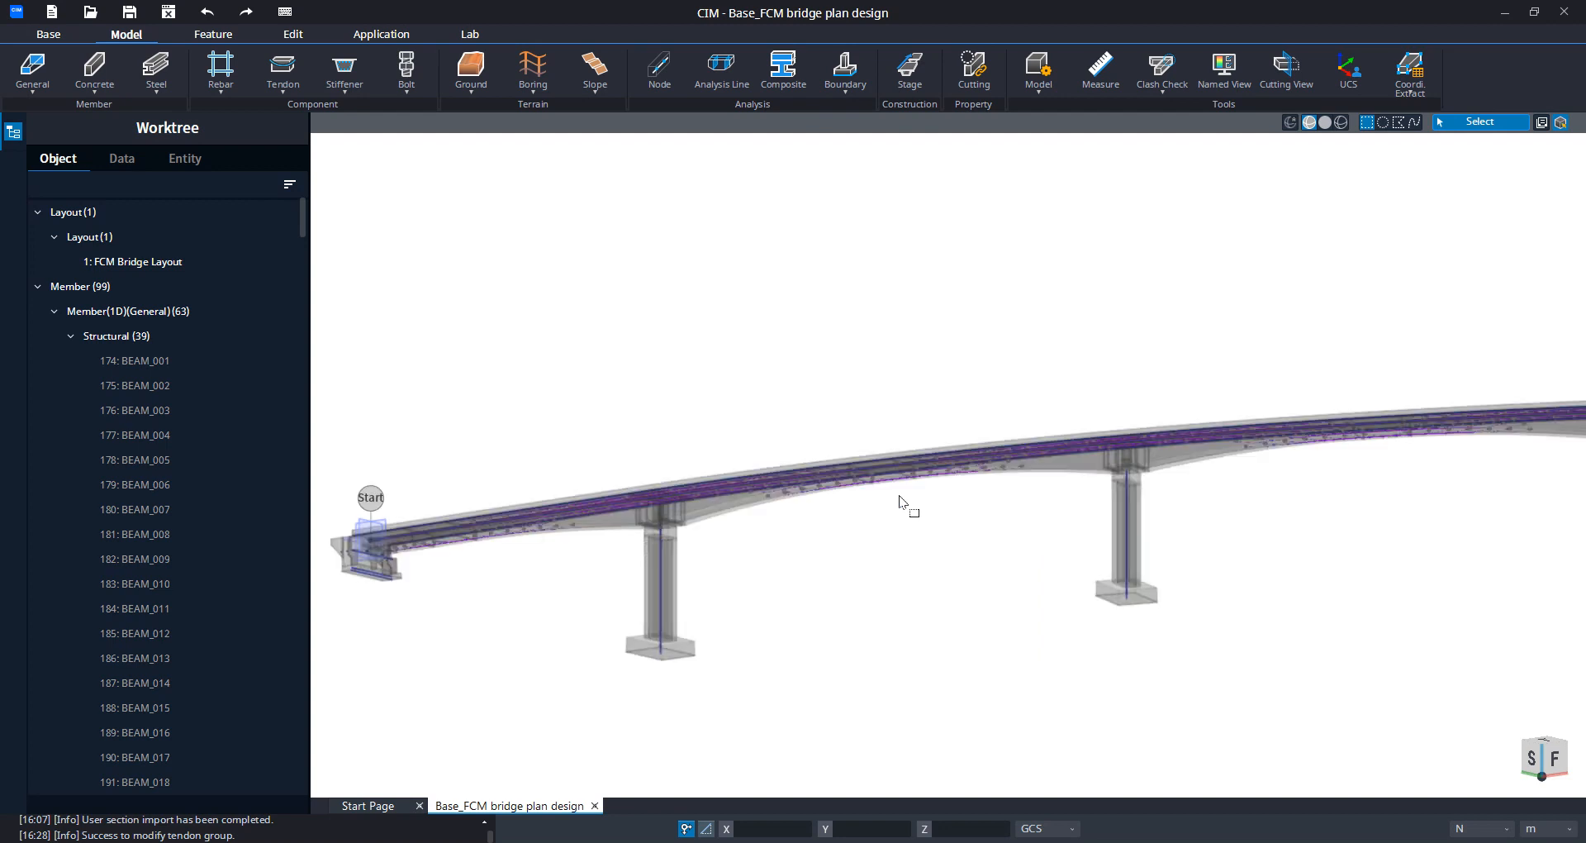
Step: Show only the second pier's top segment and girder segment BEAM_016 directly above it
middle_drag(1082, 480, 950, 517)
scroll(950, 517, up, 5)
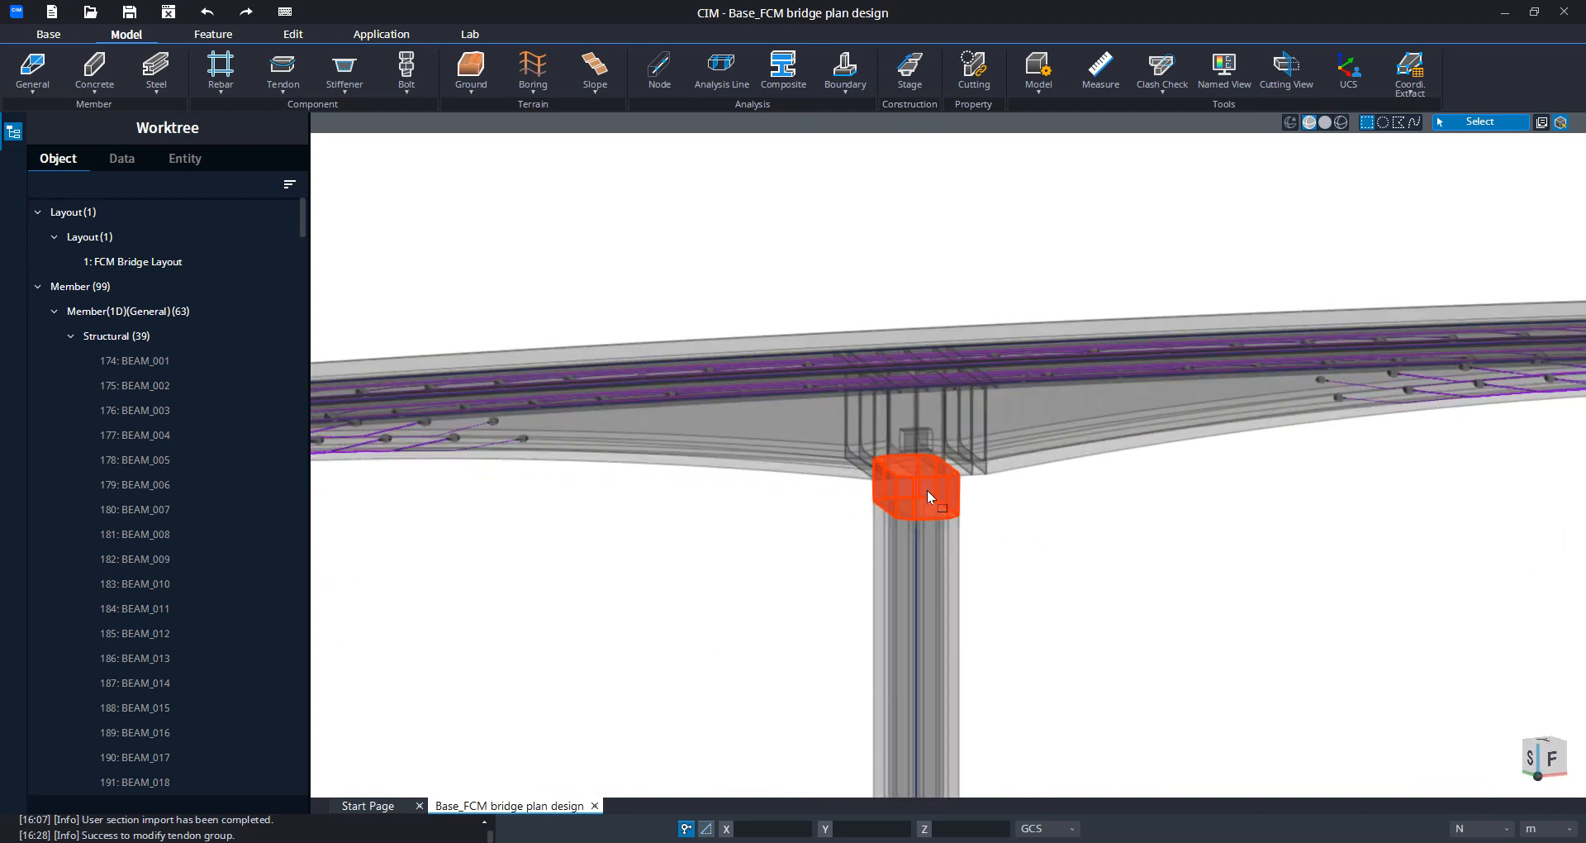
click(927, 492)
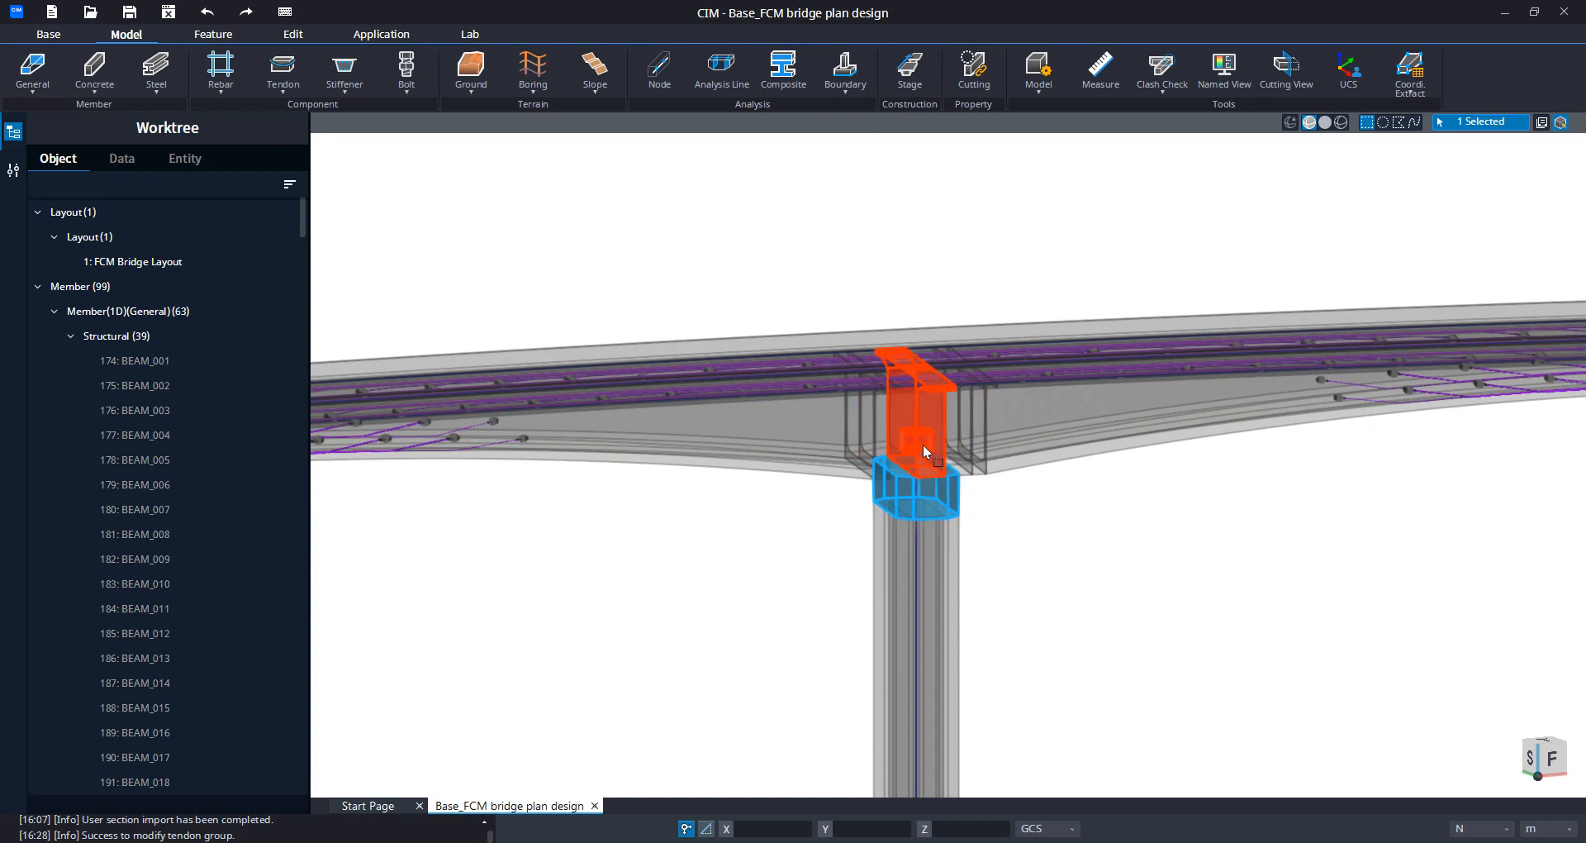
click(924, 444)
right_click(1026, 499)
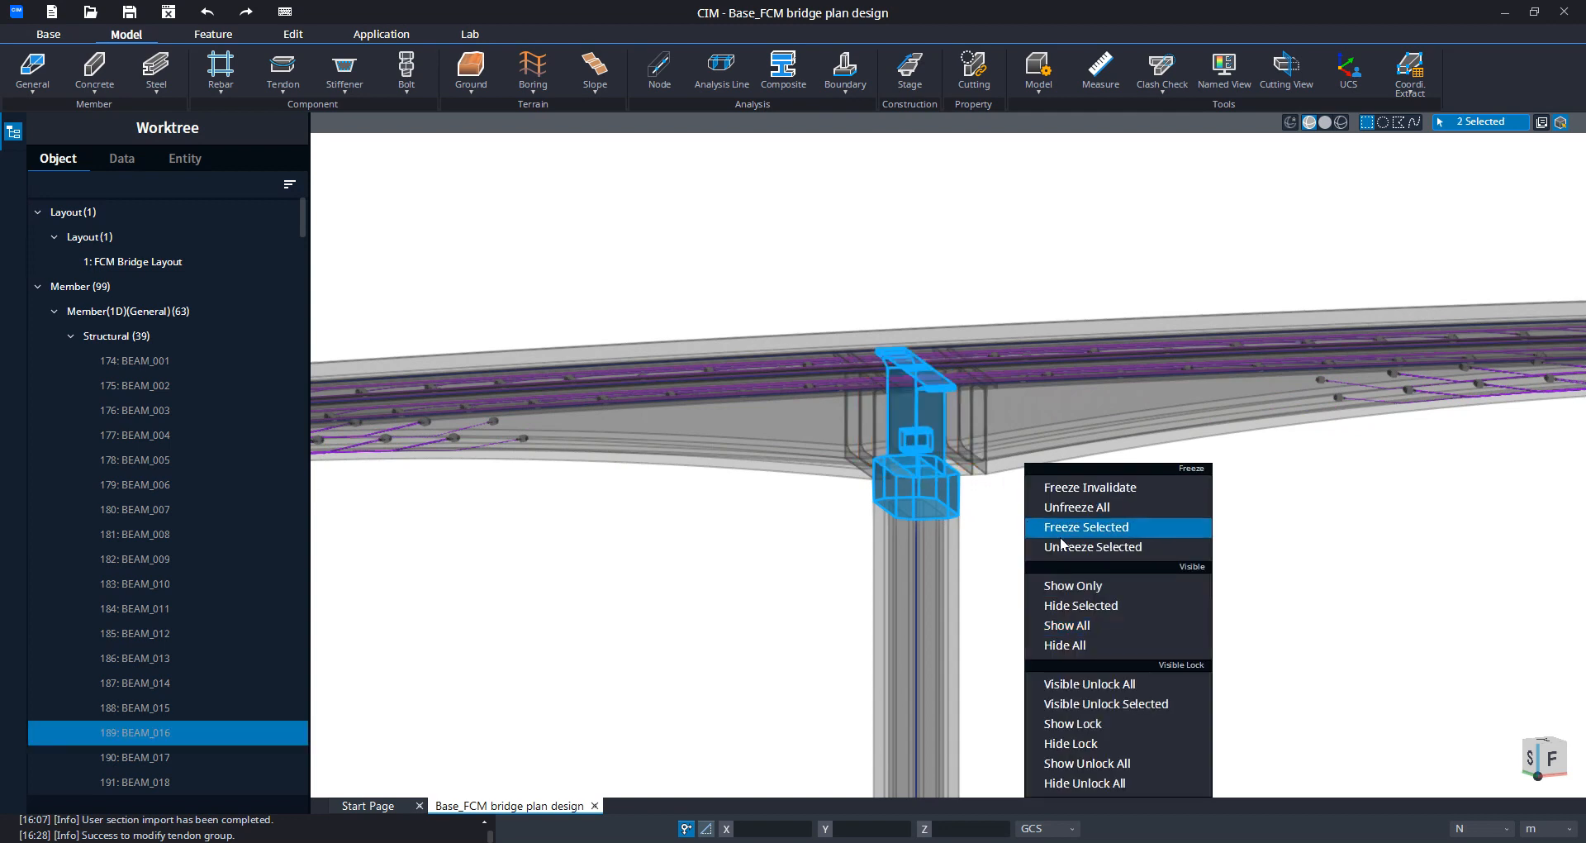
click(1087, 586)
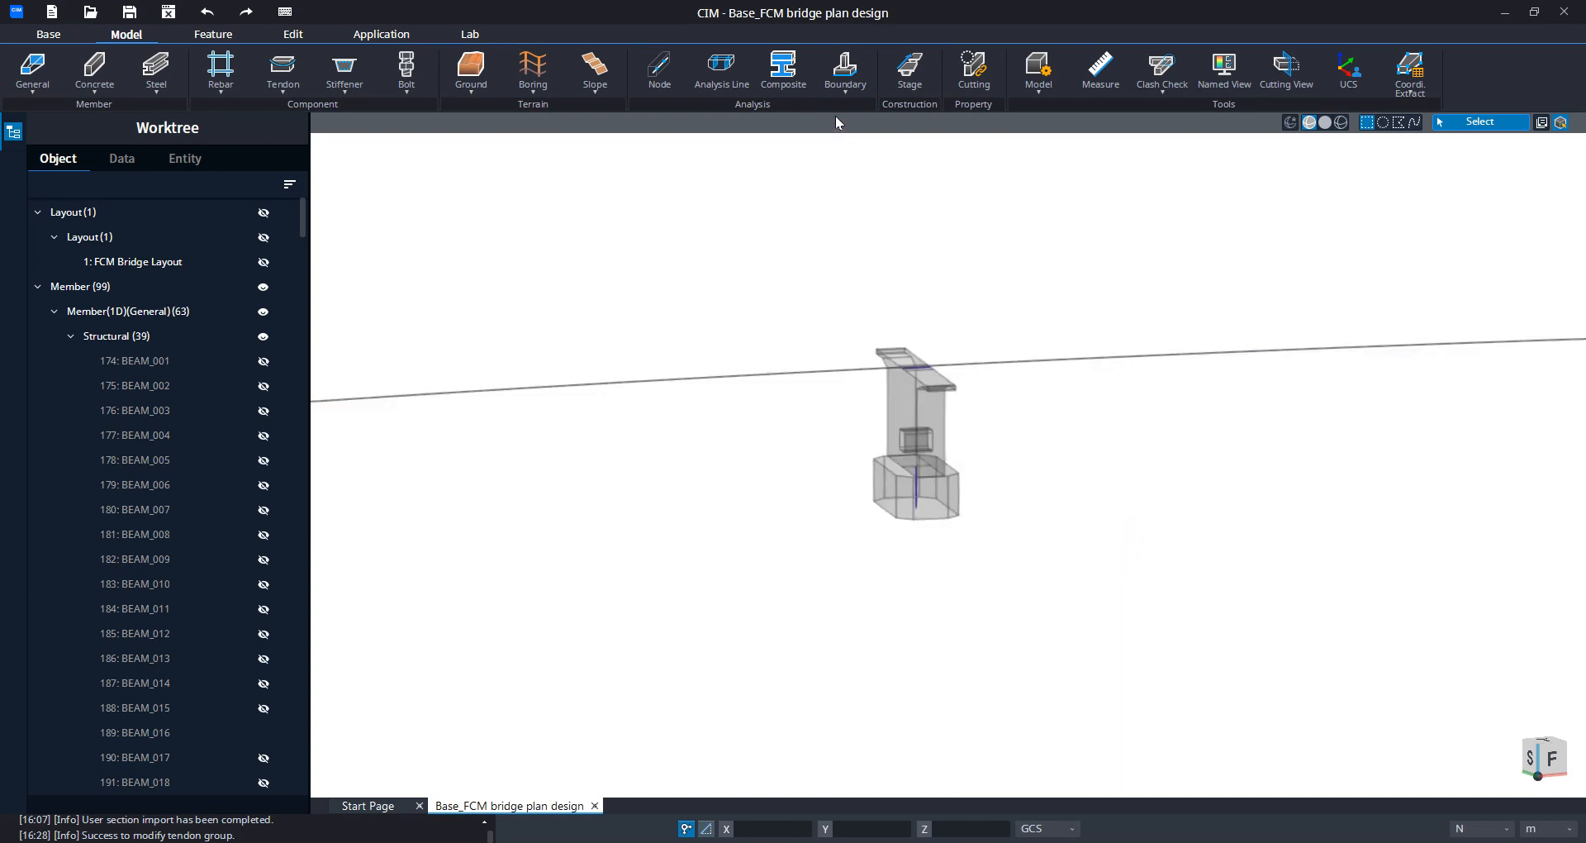
Step: Create a fully rigid Vertex to 1D Member link from the second pier's top vertex to the girder segment above, with the 1D member as master point
click(845, 73)
click(844, 335)
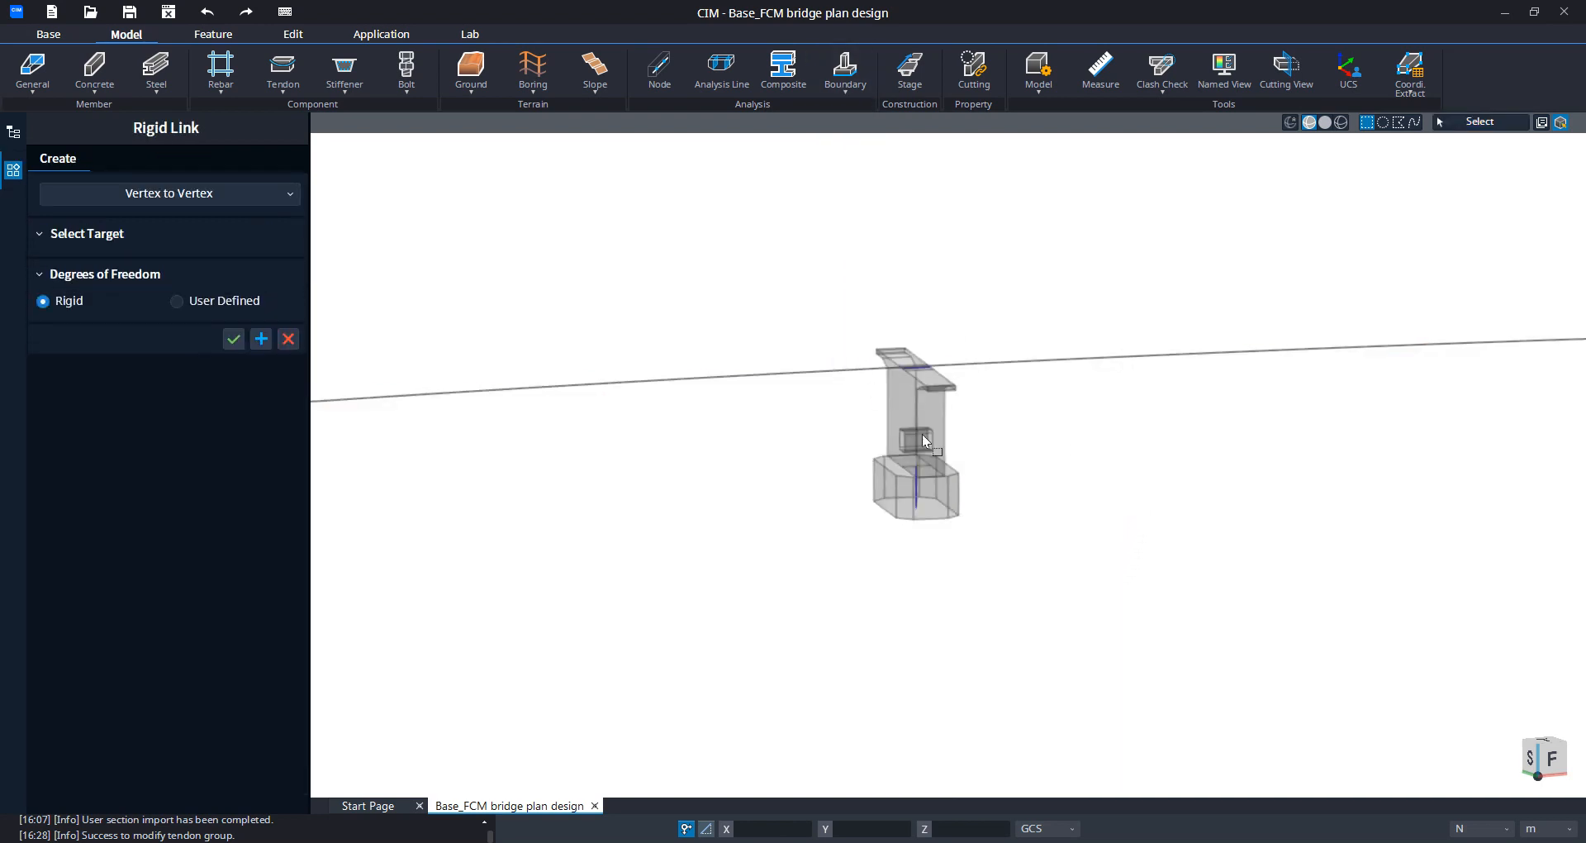
click(206, 197)
click(205, 246)
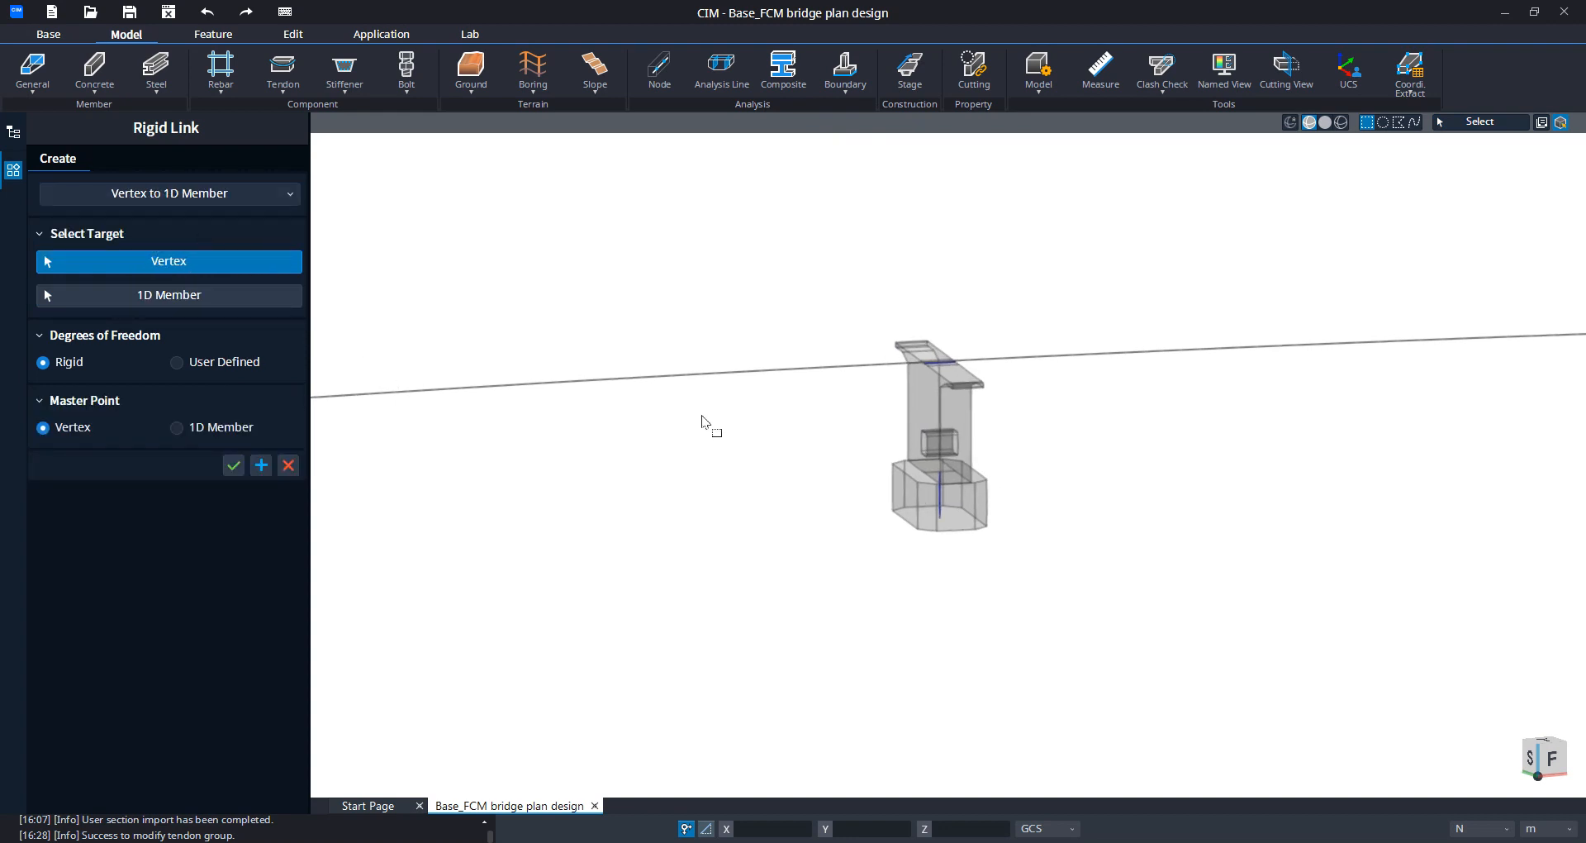
scroll(702, 415, up, 2)
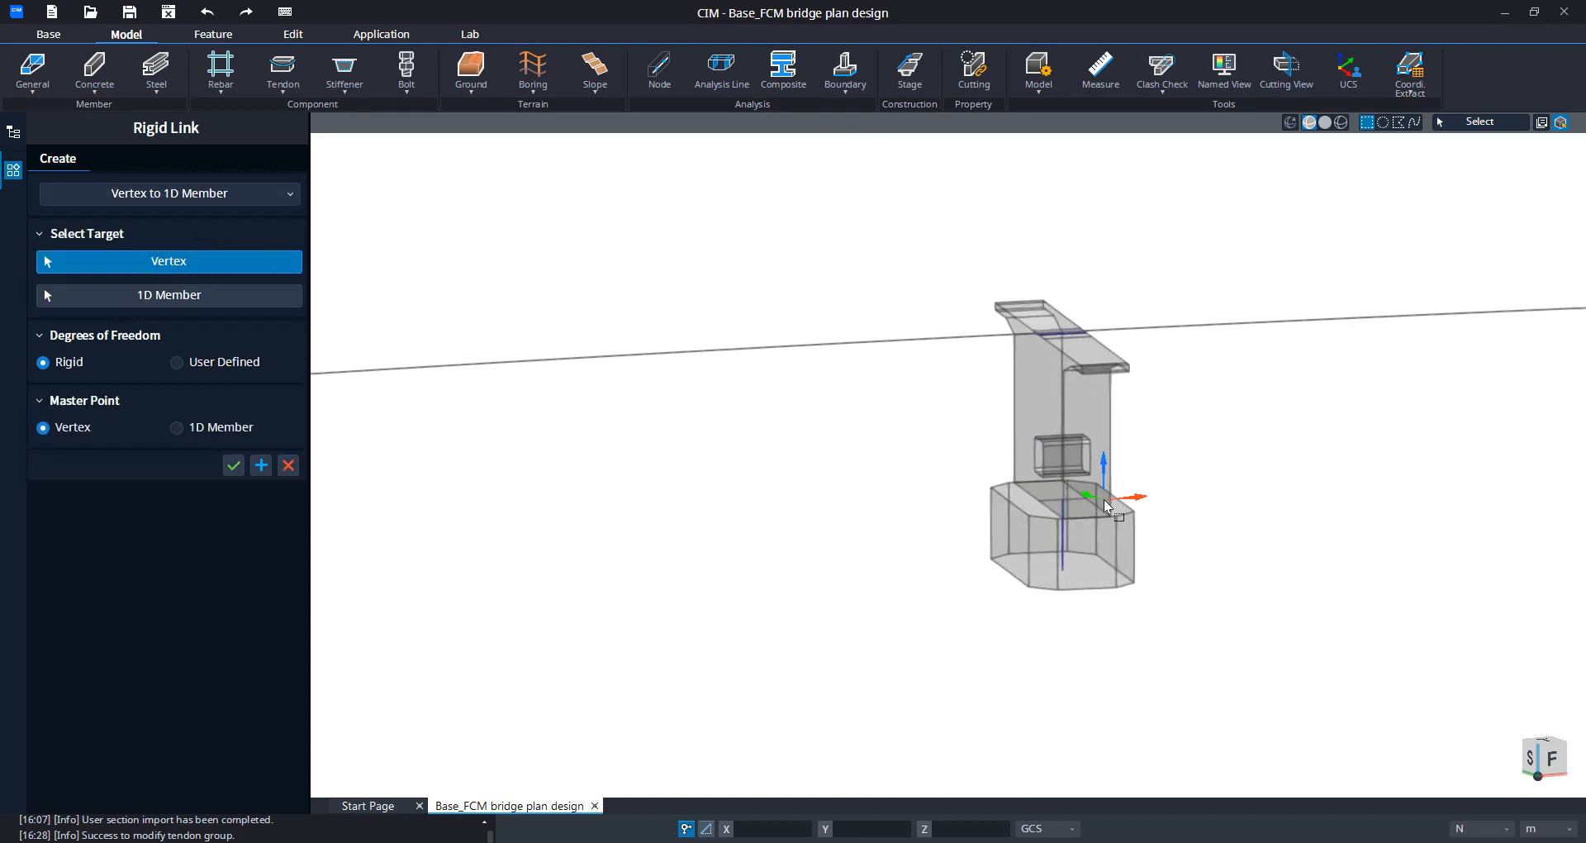
middle_drag(1103, 499, 1146, 503)
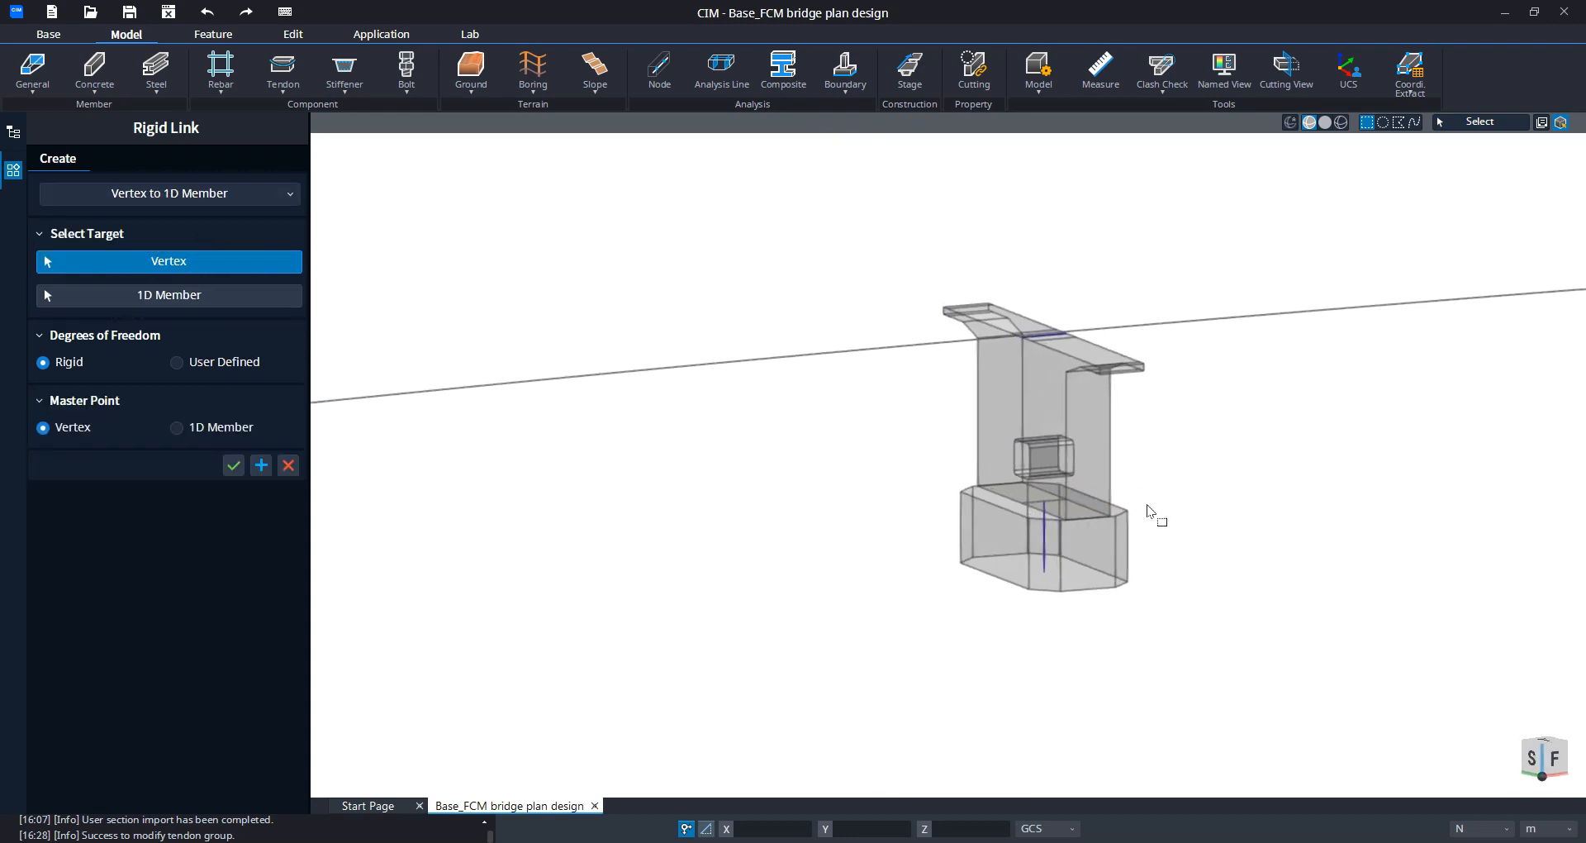
click(1046, 503)
click(123, 297)
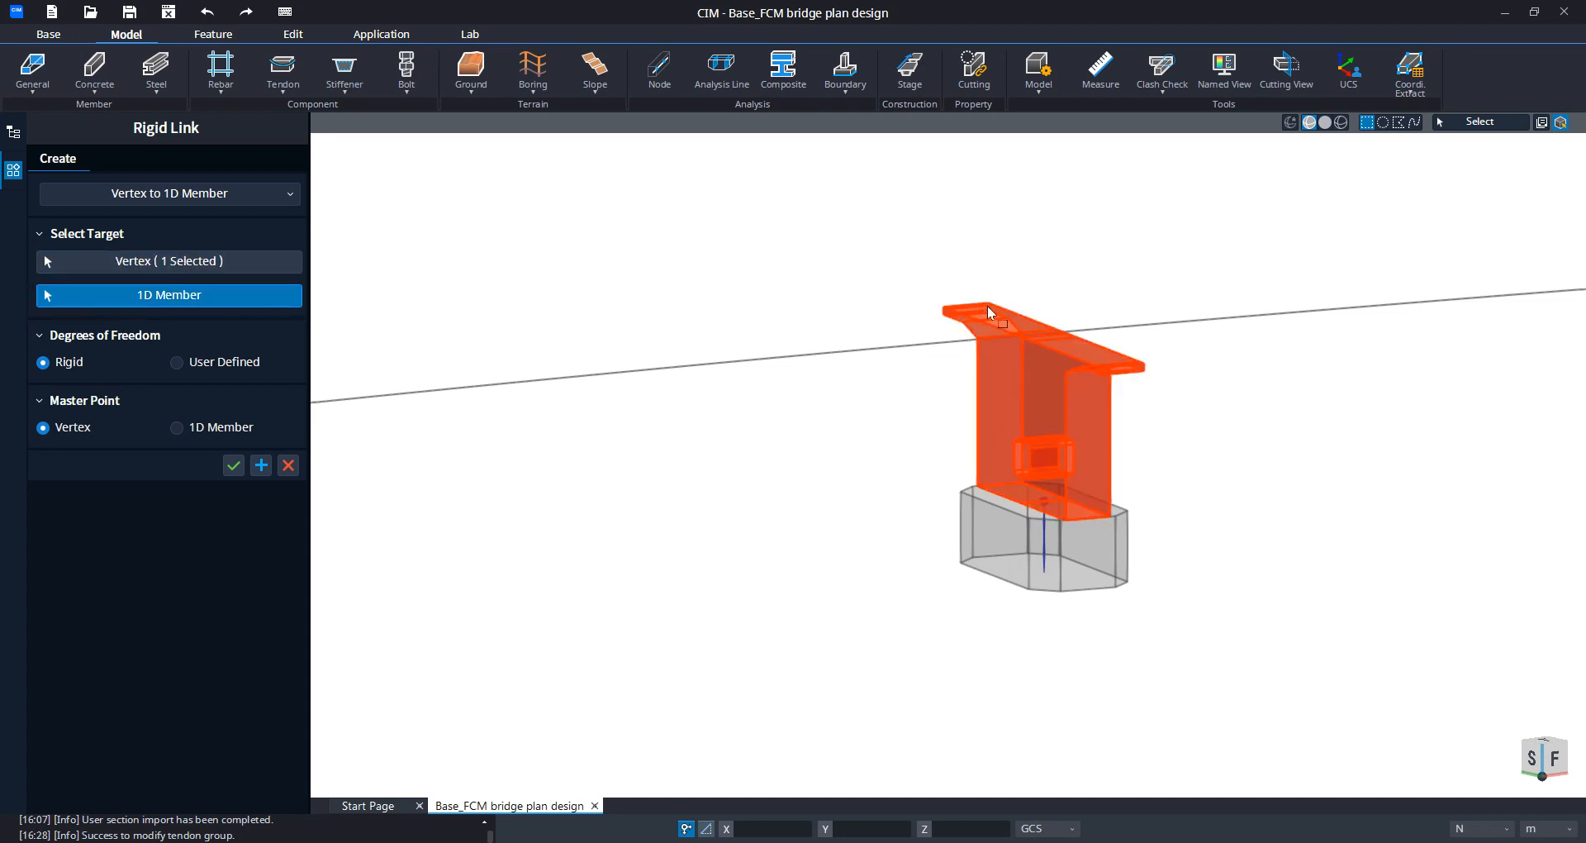
click(1107, 369)
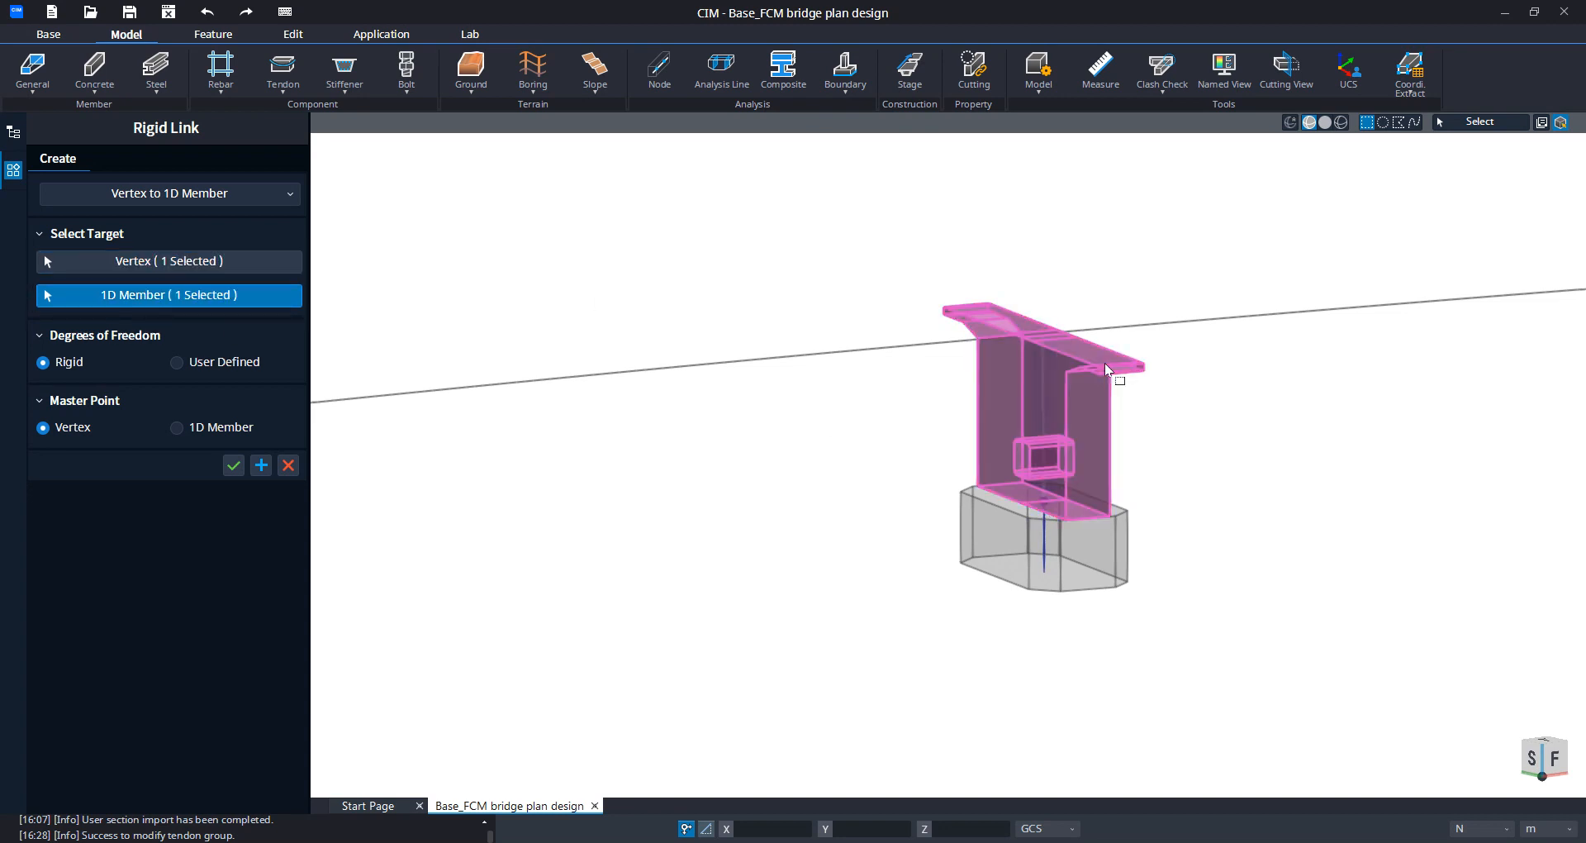
click(183, 430)
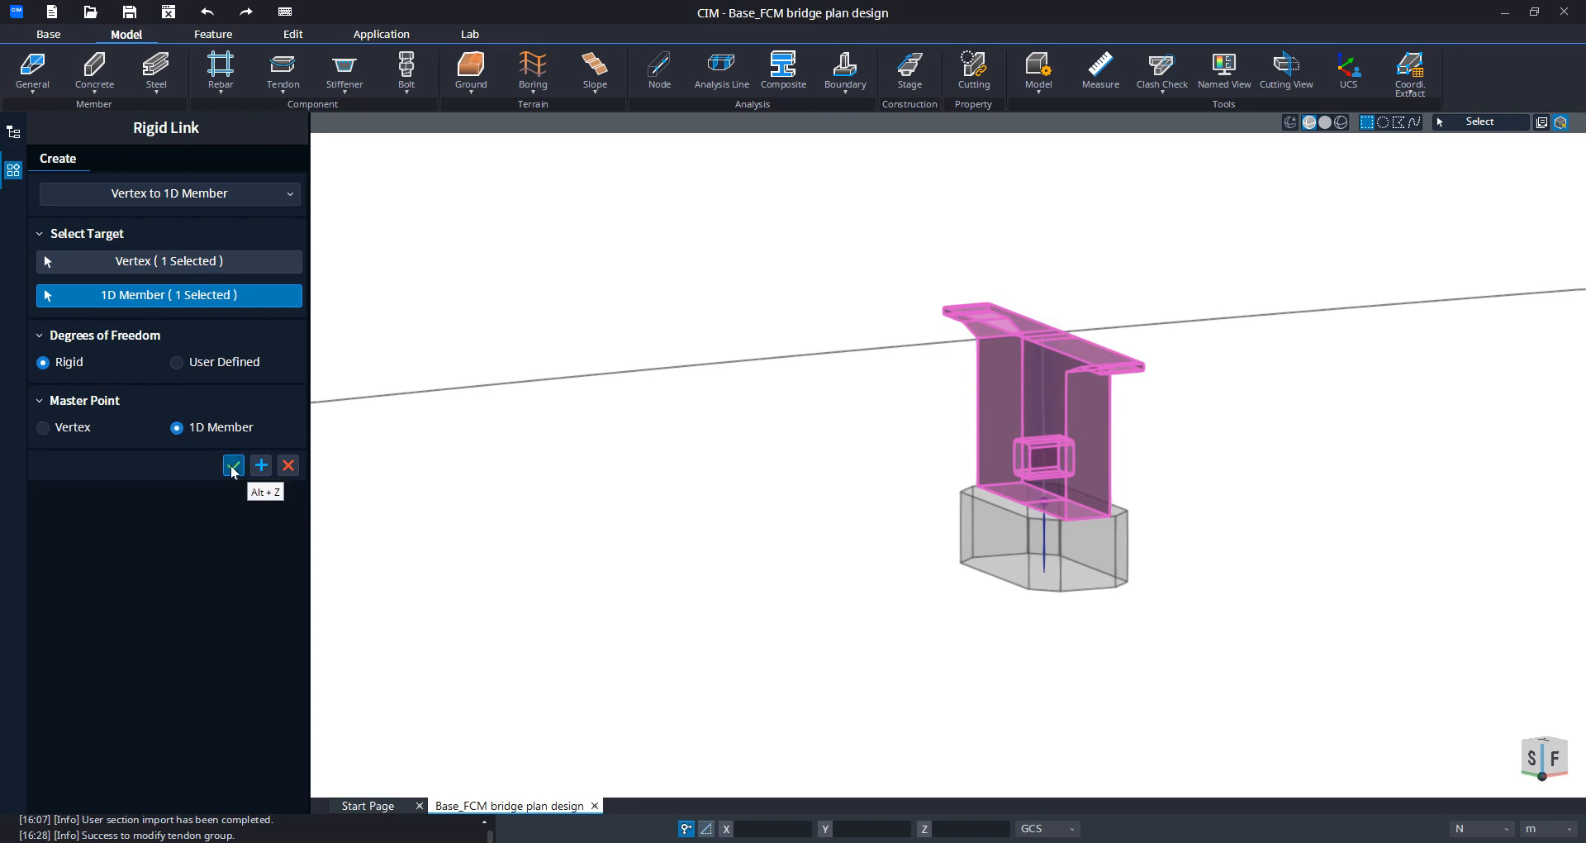
click(234, 465)
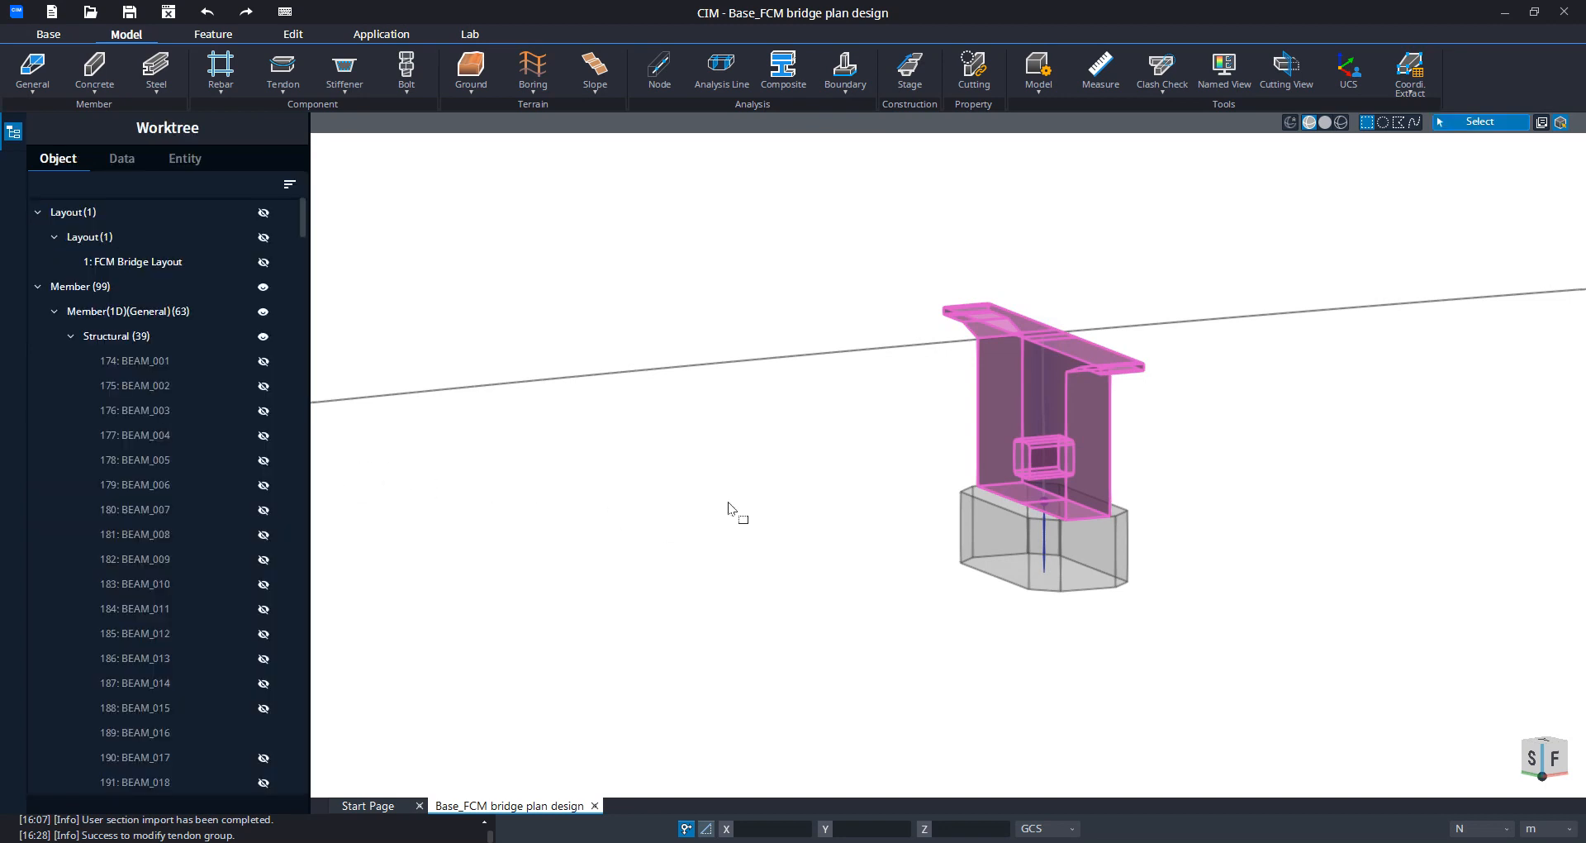
Step: Restore the visibility of the entire bridge model after linking the second pier
scroll(731, 505, down, 3)
right_drag(731, 505, 712, 465)
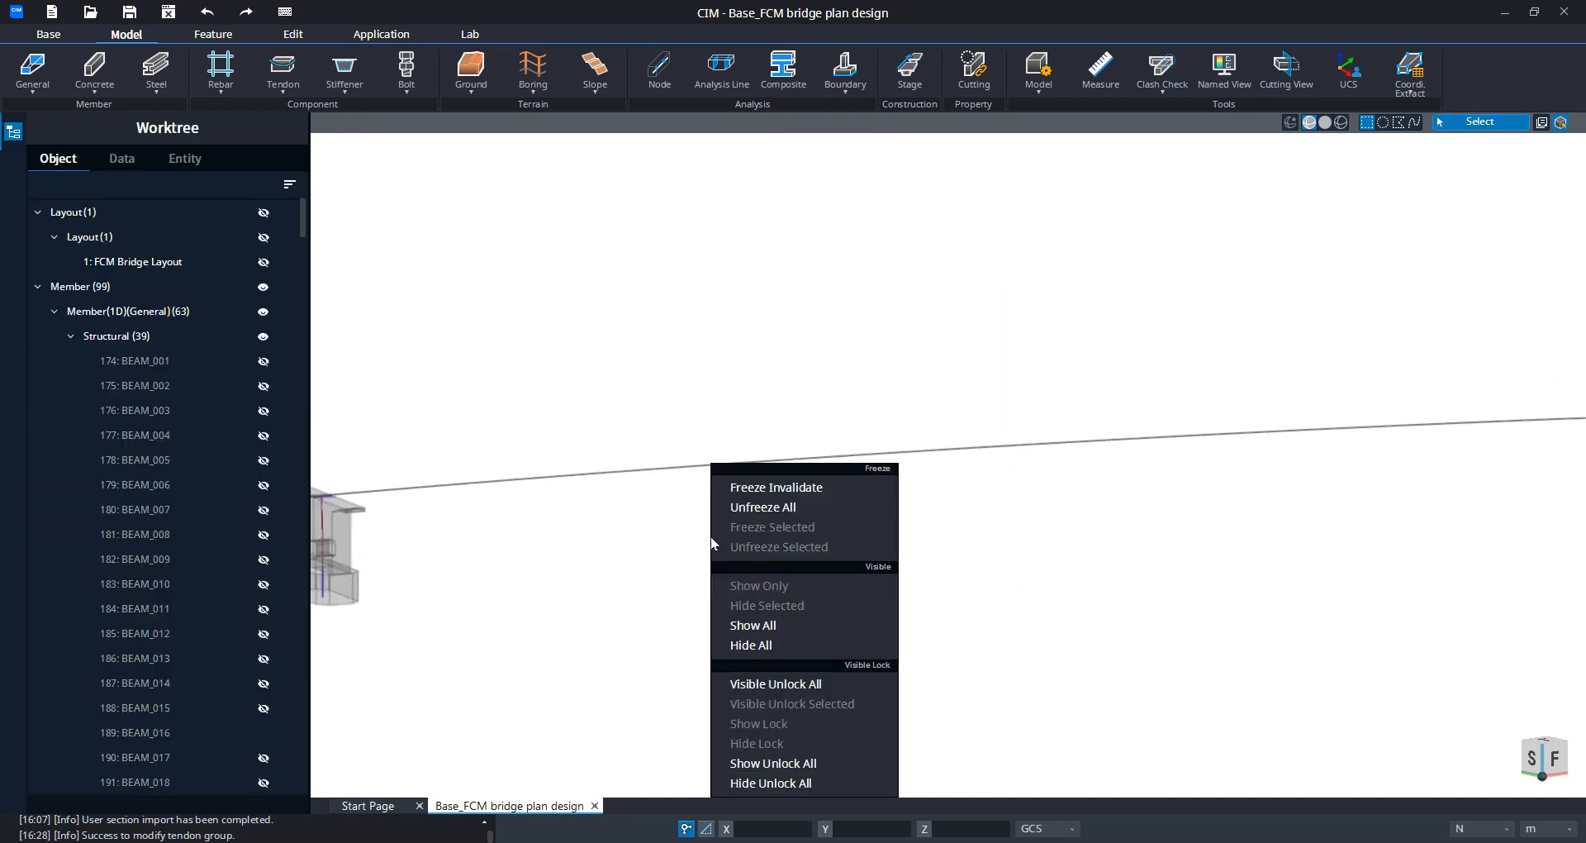
click(766, 630)
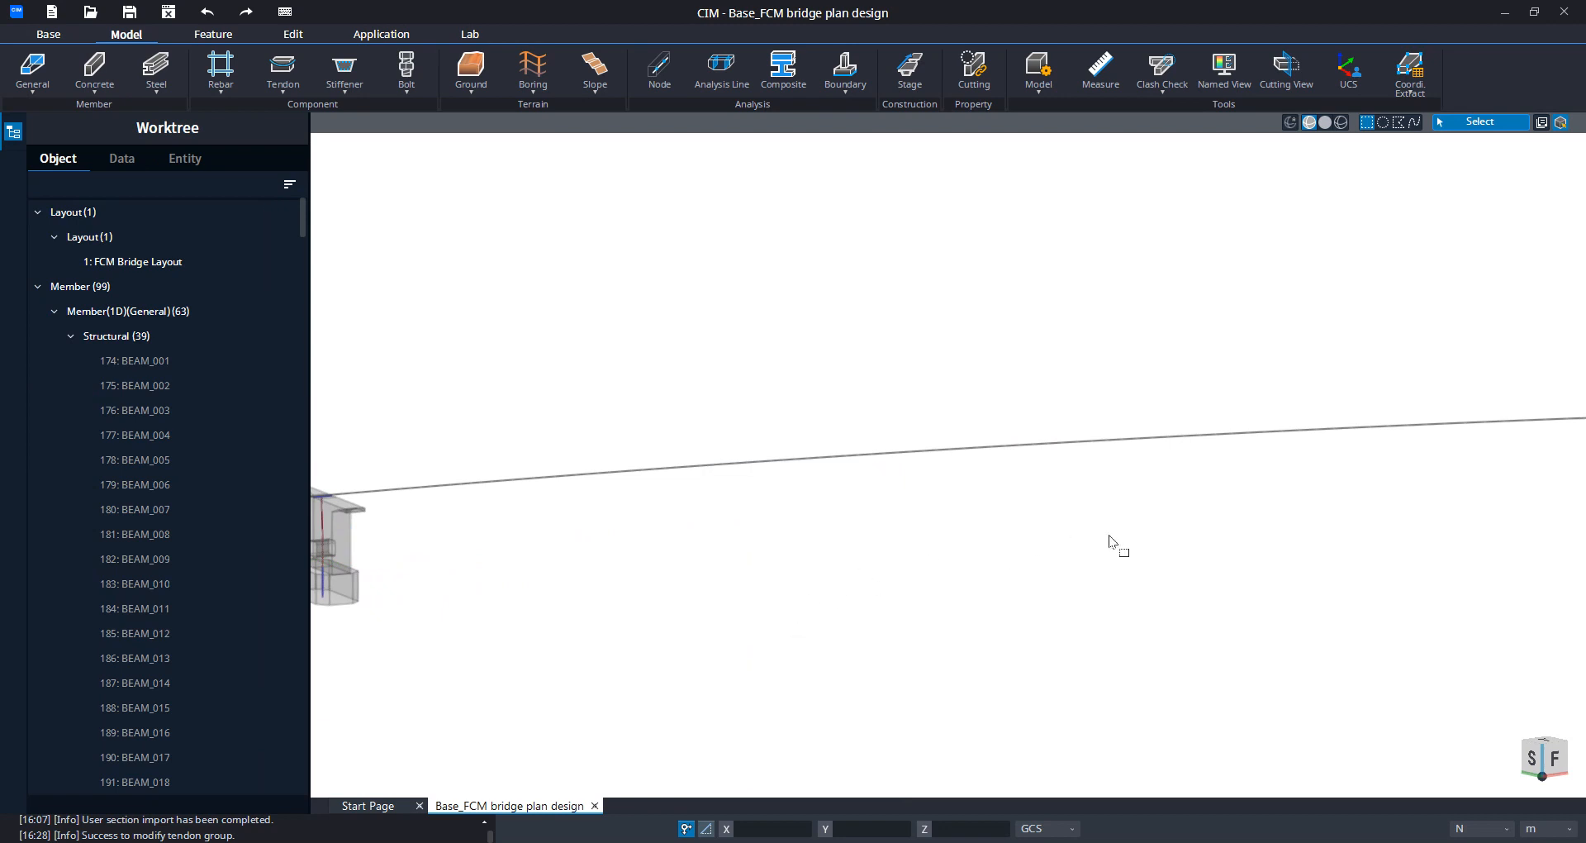
Step: Select the third pier's top segment and the girder segment directly above it
scroll(783, 548, down, 5)
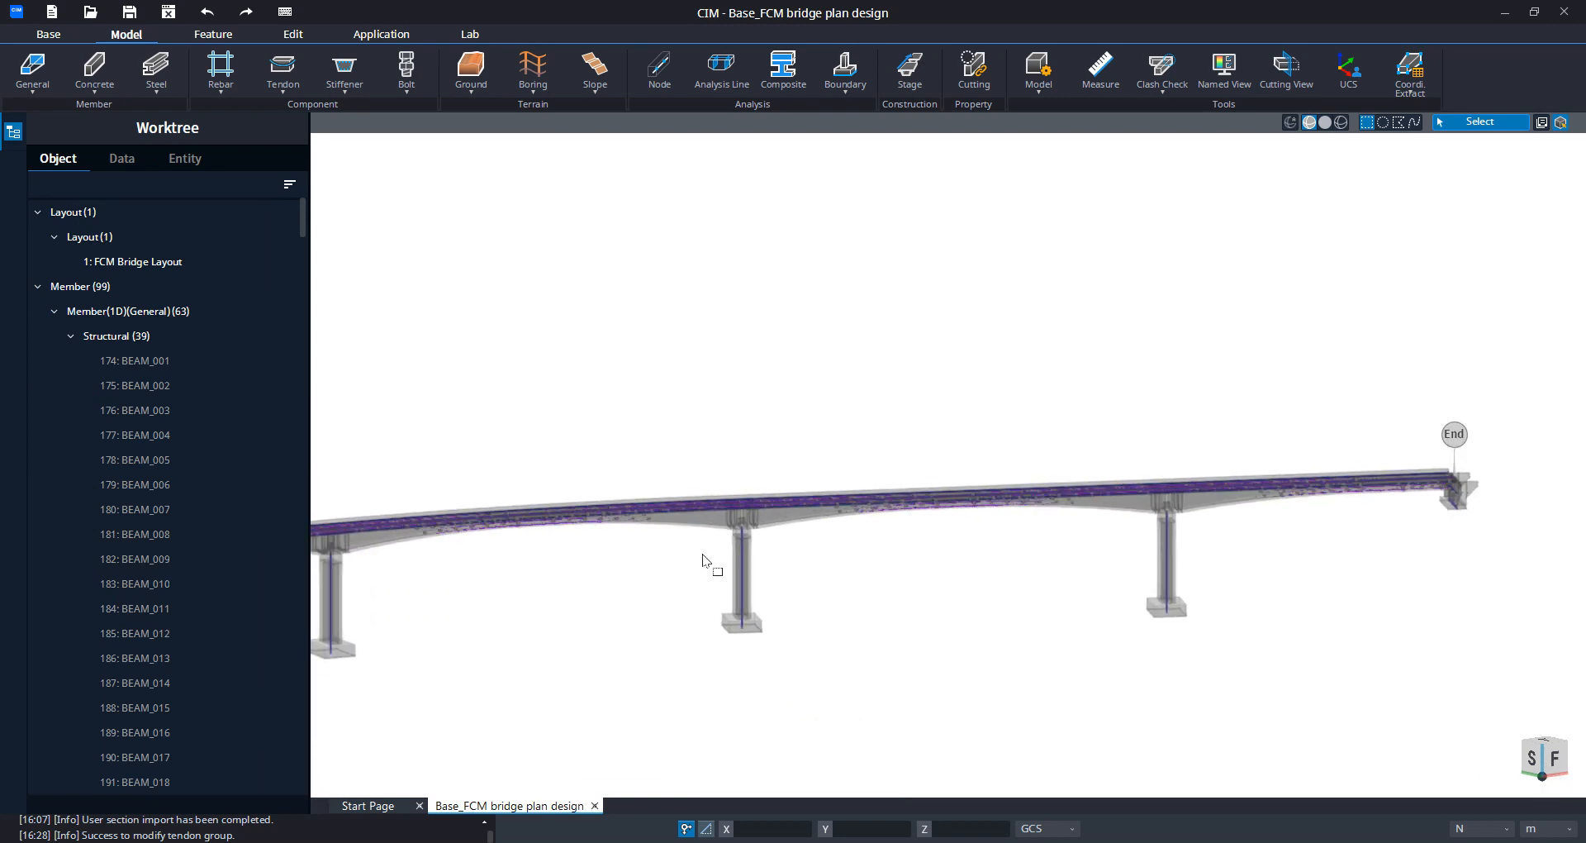
scroll(752, 545, up, 5)
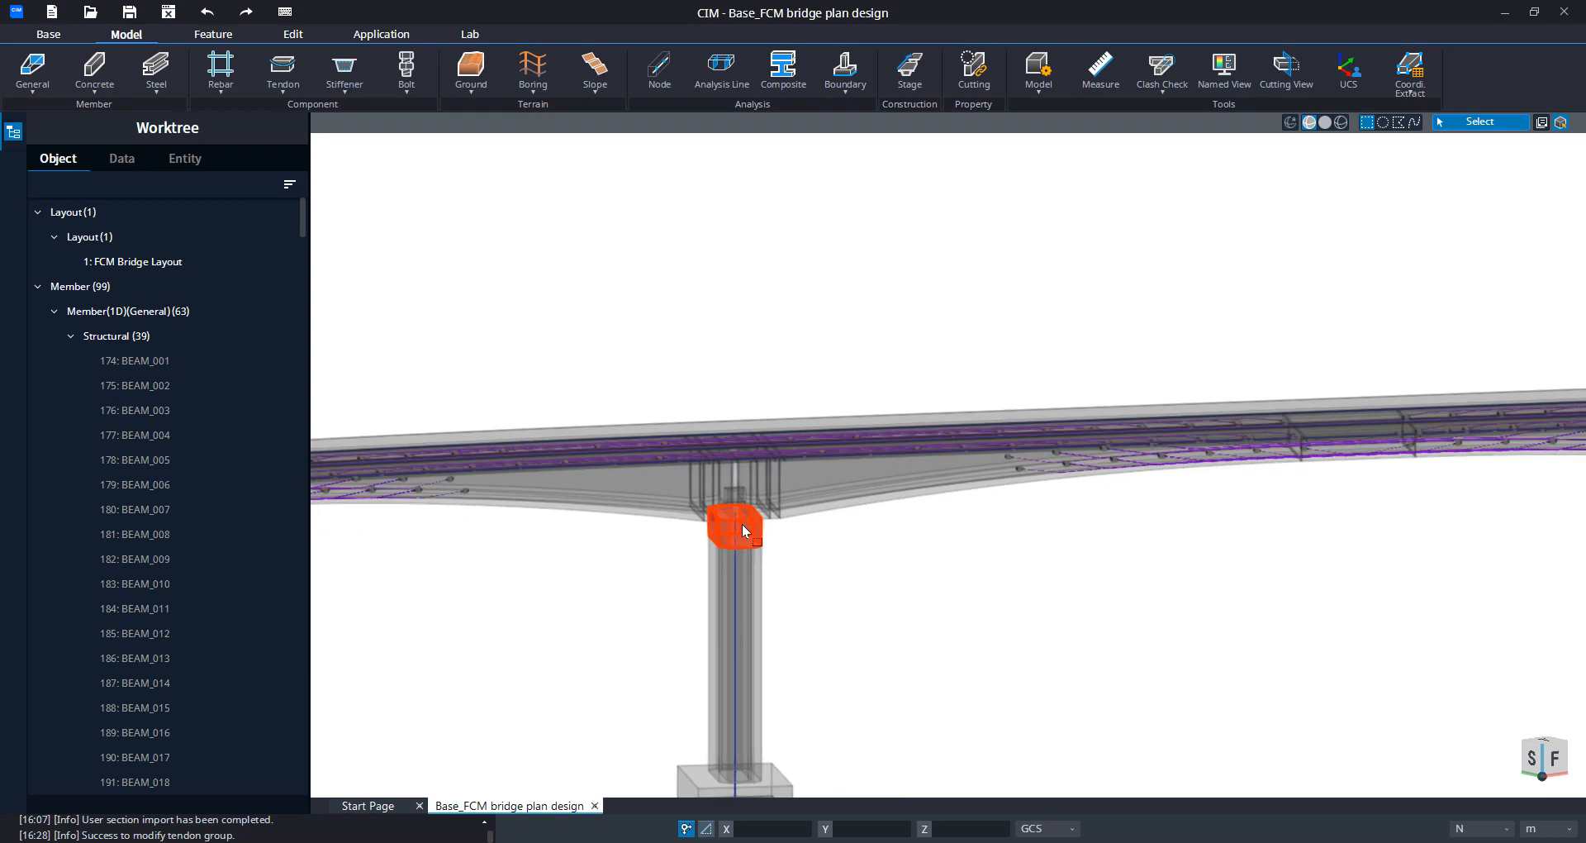
click(742, 523)
click(729, 484)
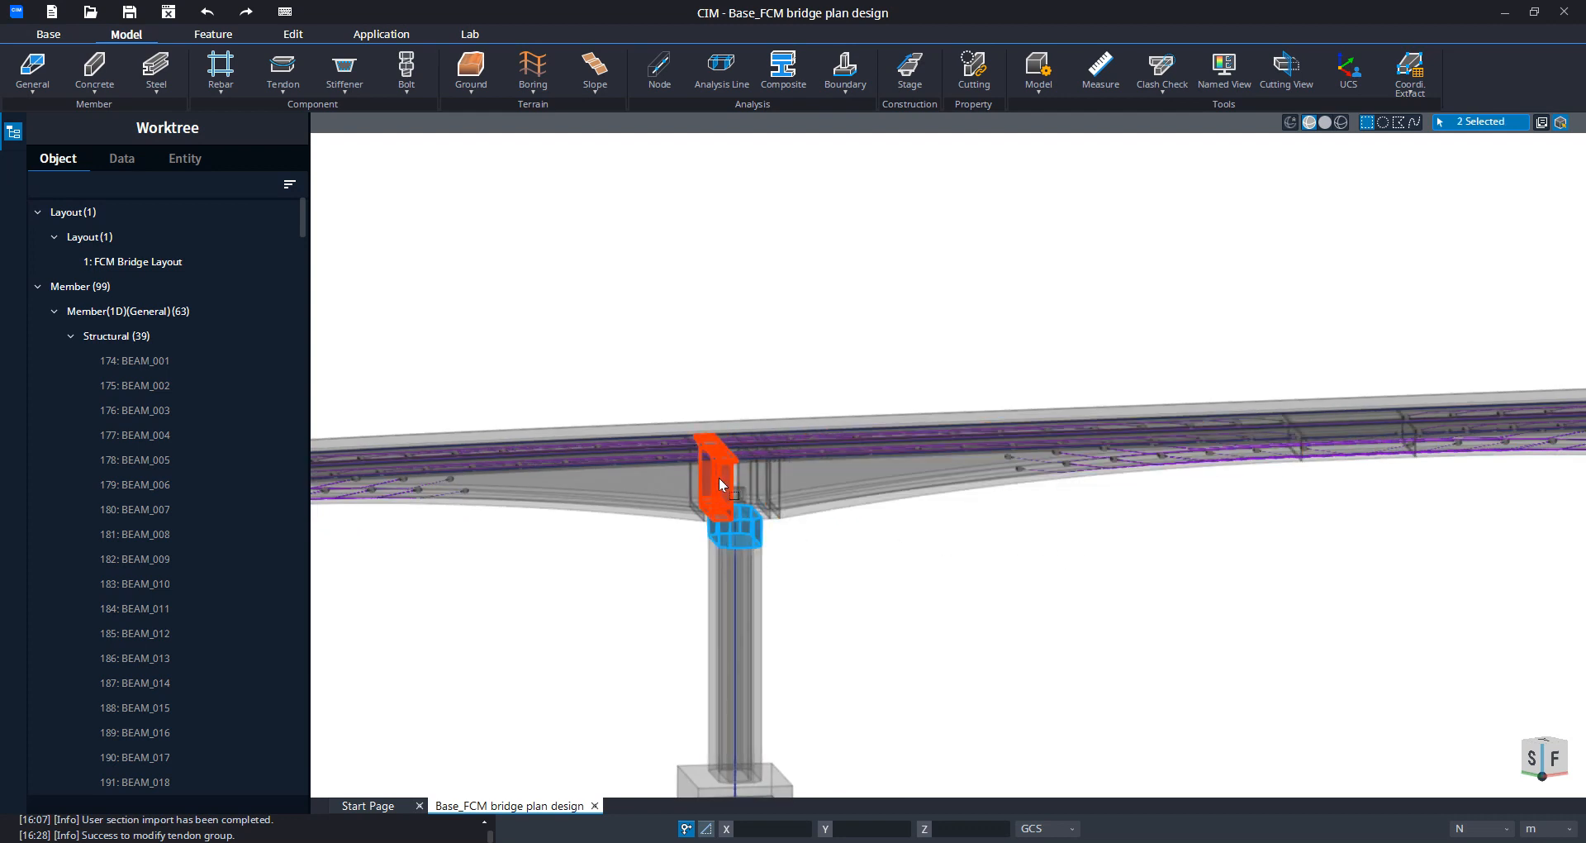
scroll(721, 480, up, 3)
click(715, 483)
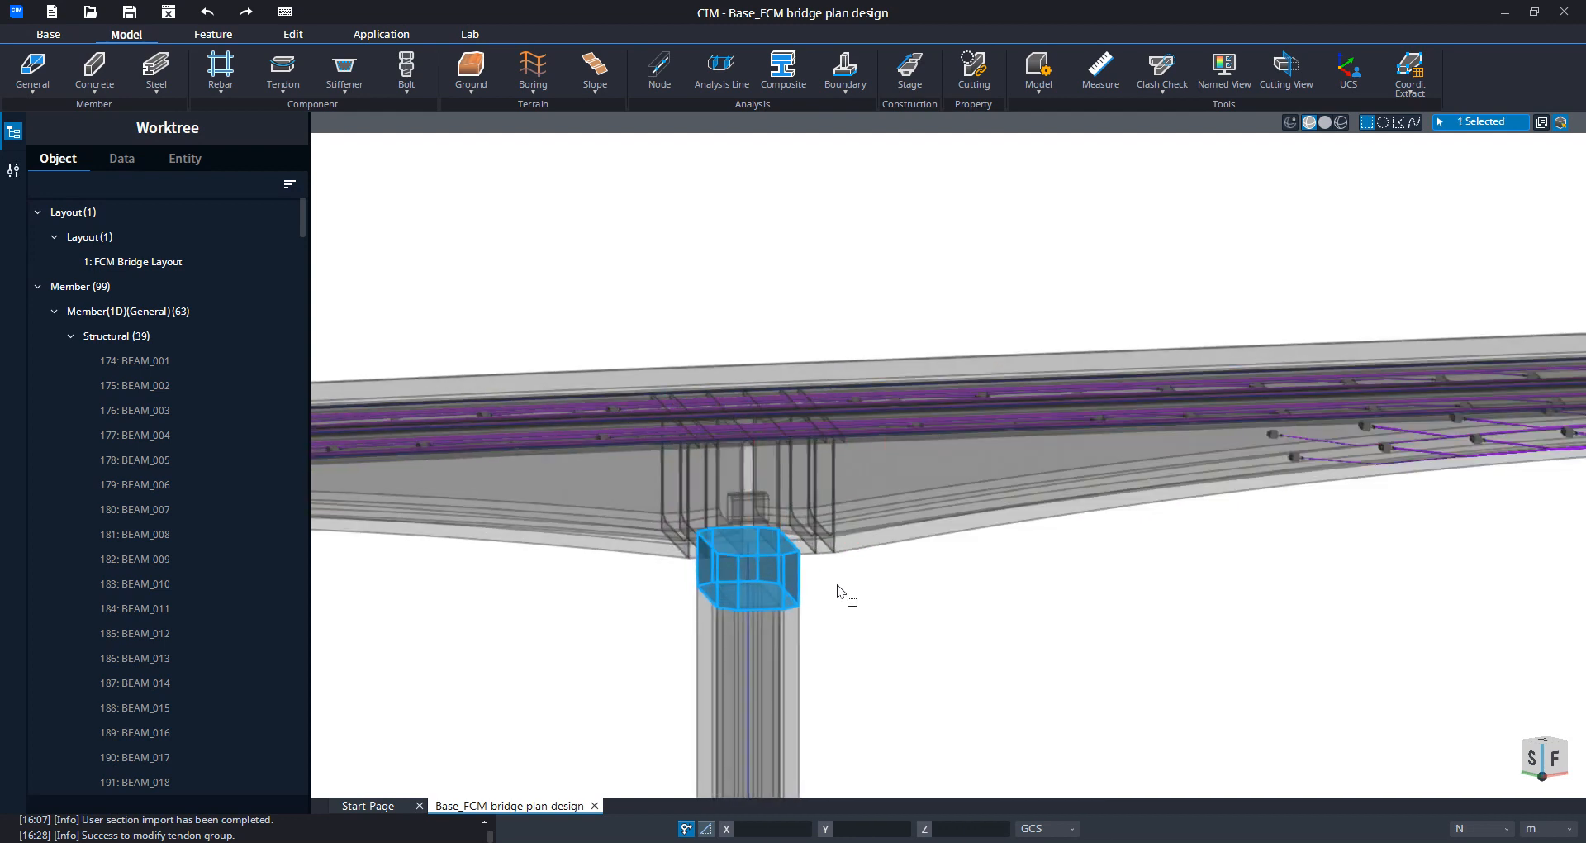
click(760, 491)
Step: Add the fourth pier's top segment and the girder segment directly above it to the selection
middle_drag(988, 619, 749, 561)
scroll(749, 561, down, 3)
middle_drag(1244, 558, 950, 538)
scroll(867, 487, up, 3)
click(915, 487)
click(891, 404)
middle_drag(1082, 573, 860, 566)
scroll(860, 567, down, 2)
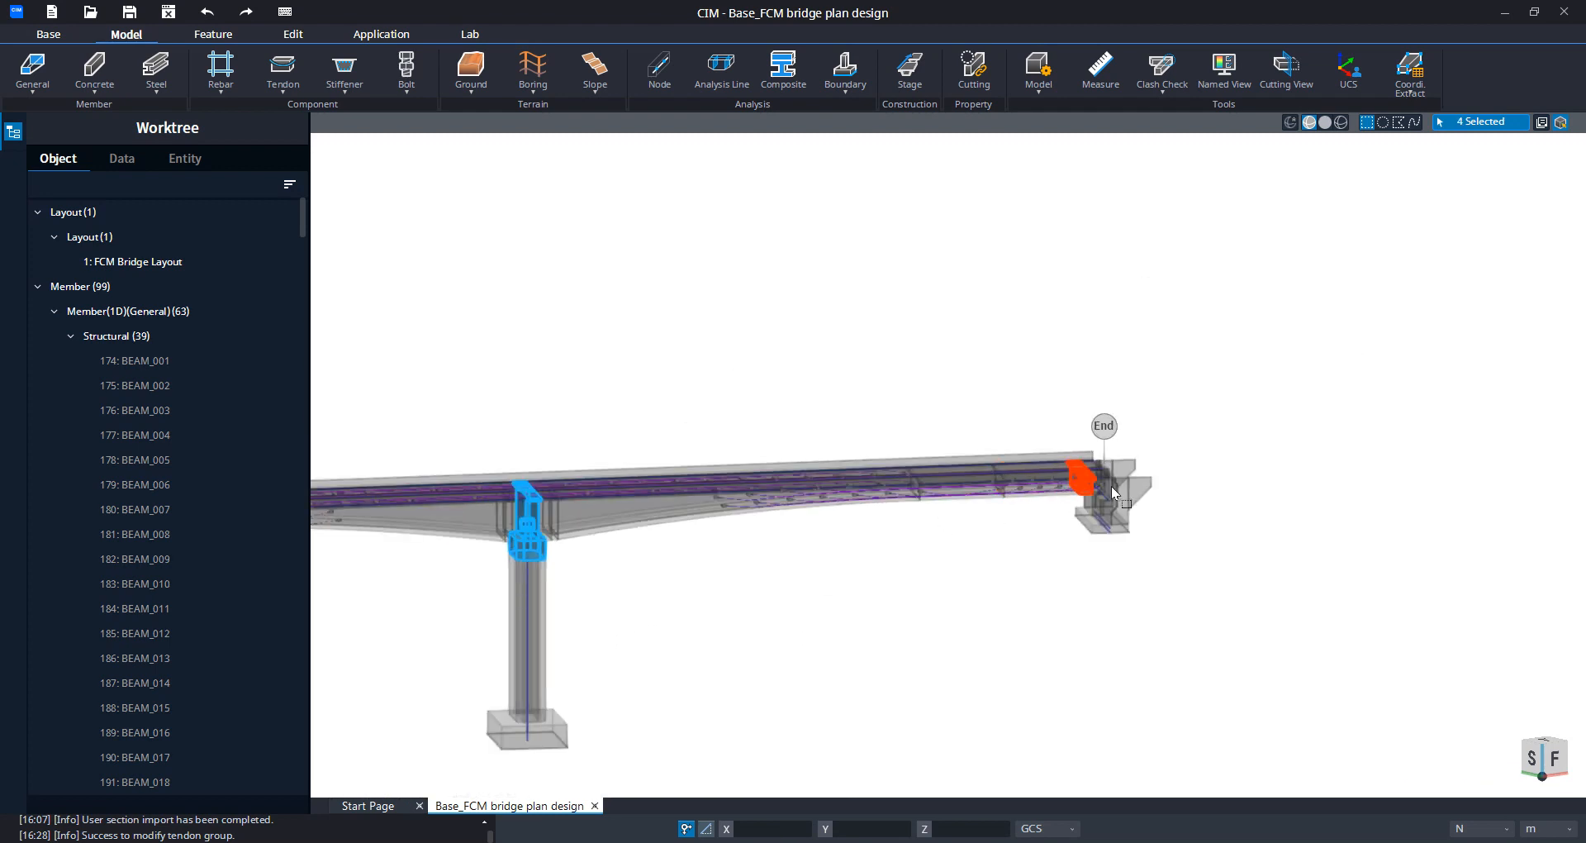
Step: Add the end abutment's bearings and the last girder segment above them to the selection
scroll(1112, 487, up, 6)
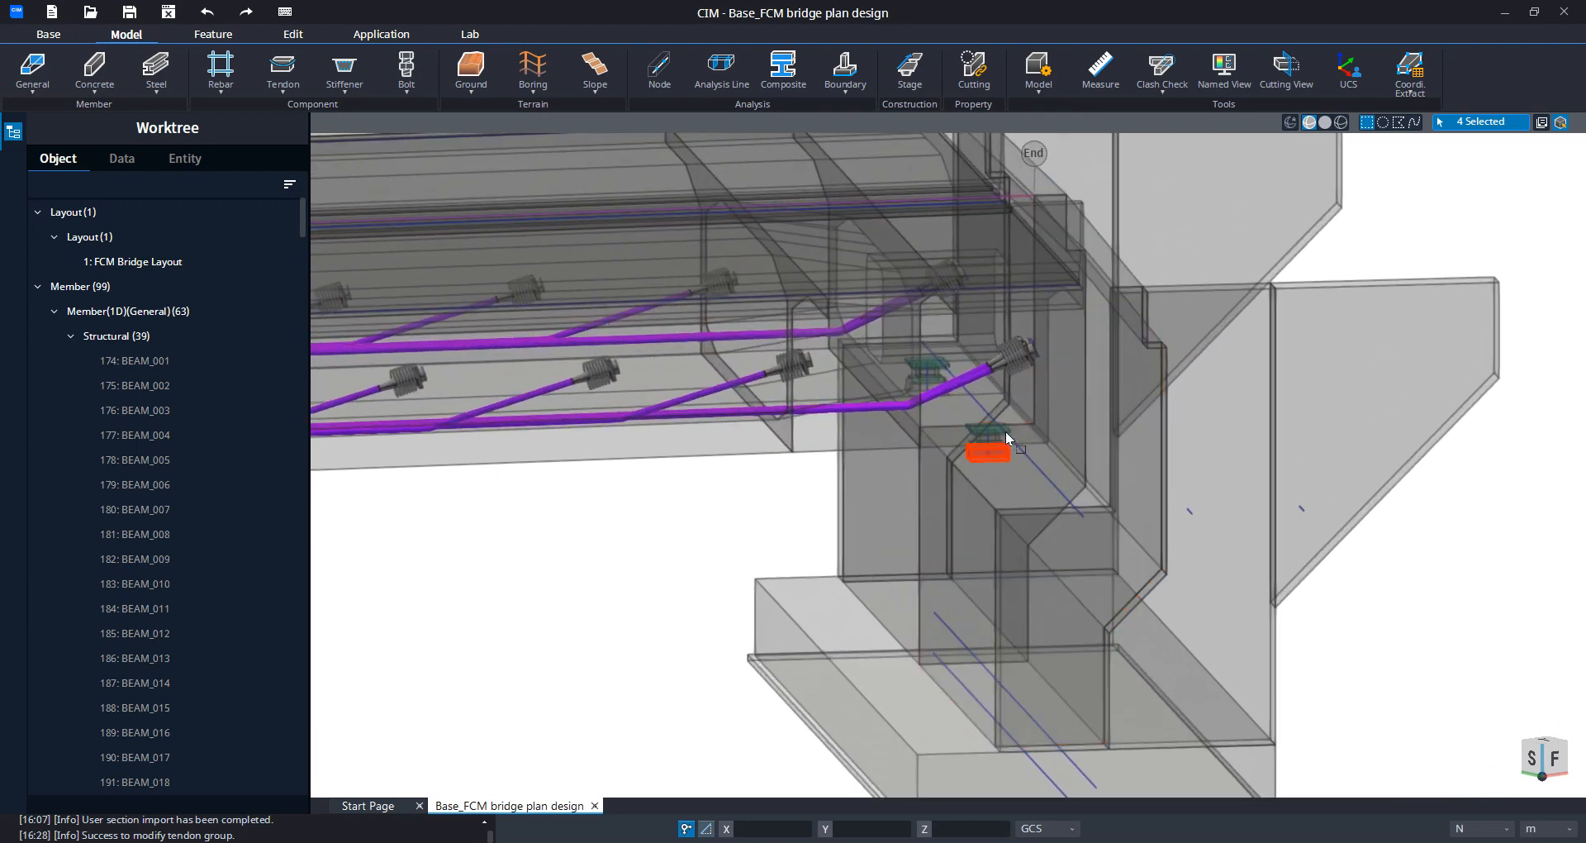
middle_drag(1042, 460, 984, 390)
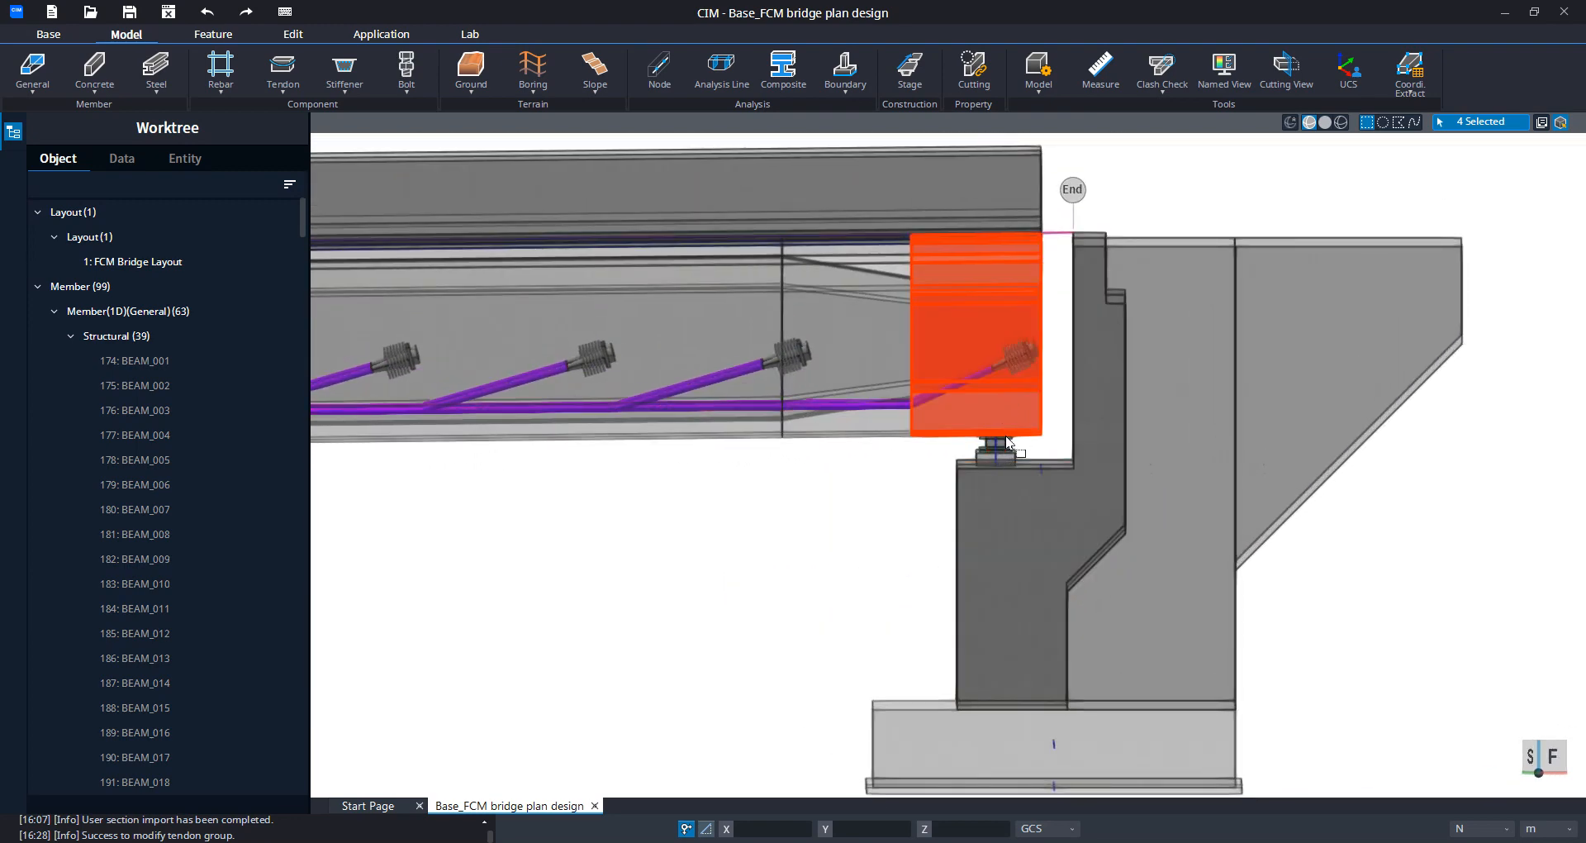
scroll(1006, 428, up, 2)
scroll(1005, 429, up, 2)
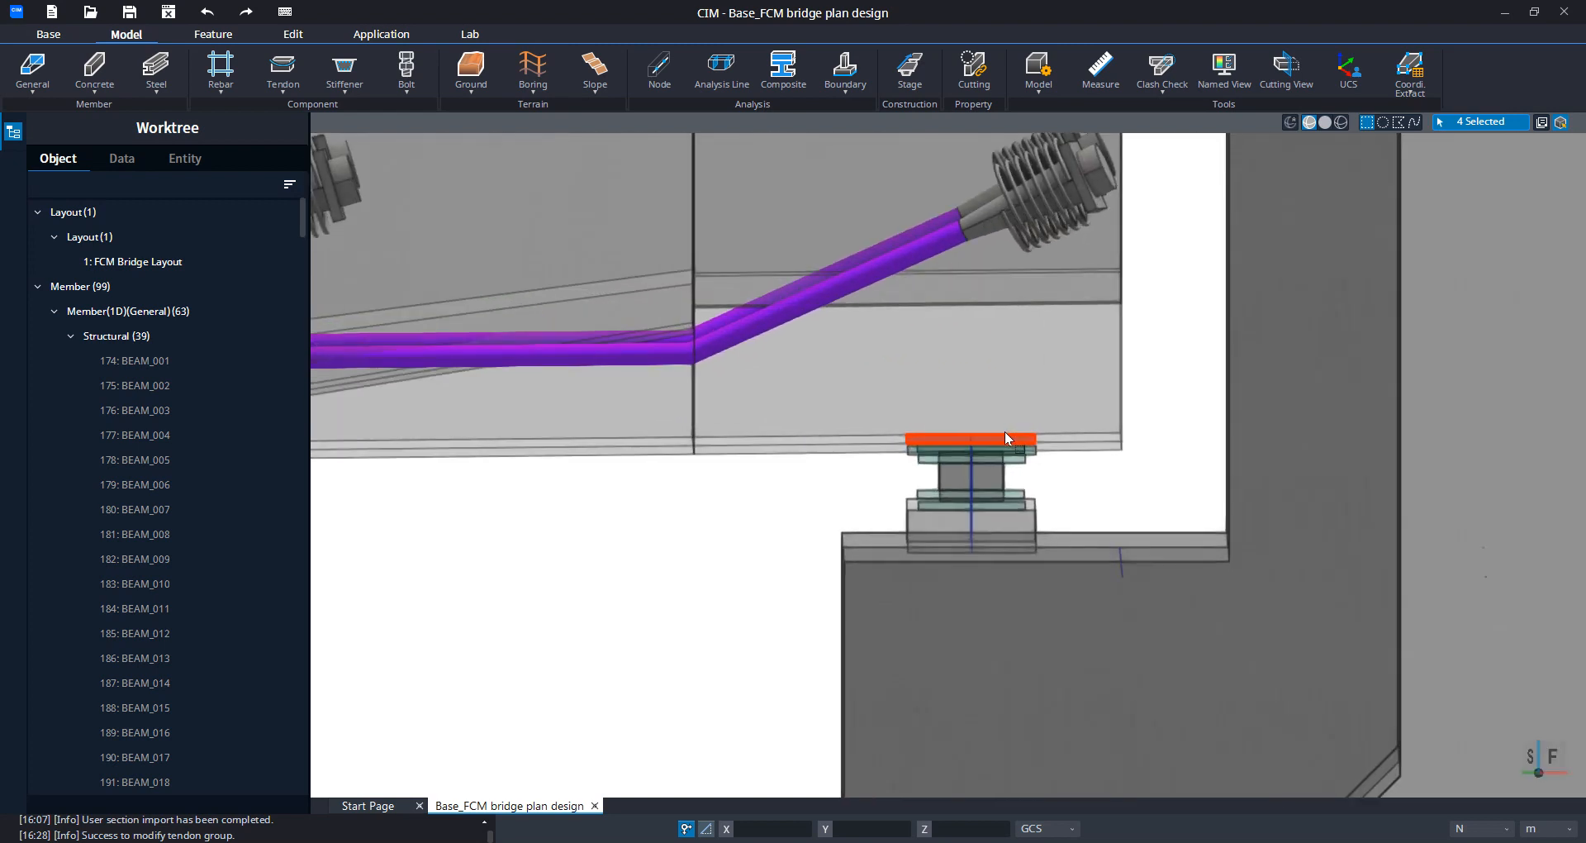
drag(968, 444, 890, 359)
scroll(1041, 380, down, 4)
scroll(1059, 398, down, 4)
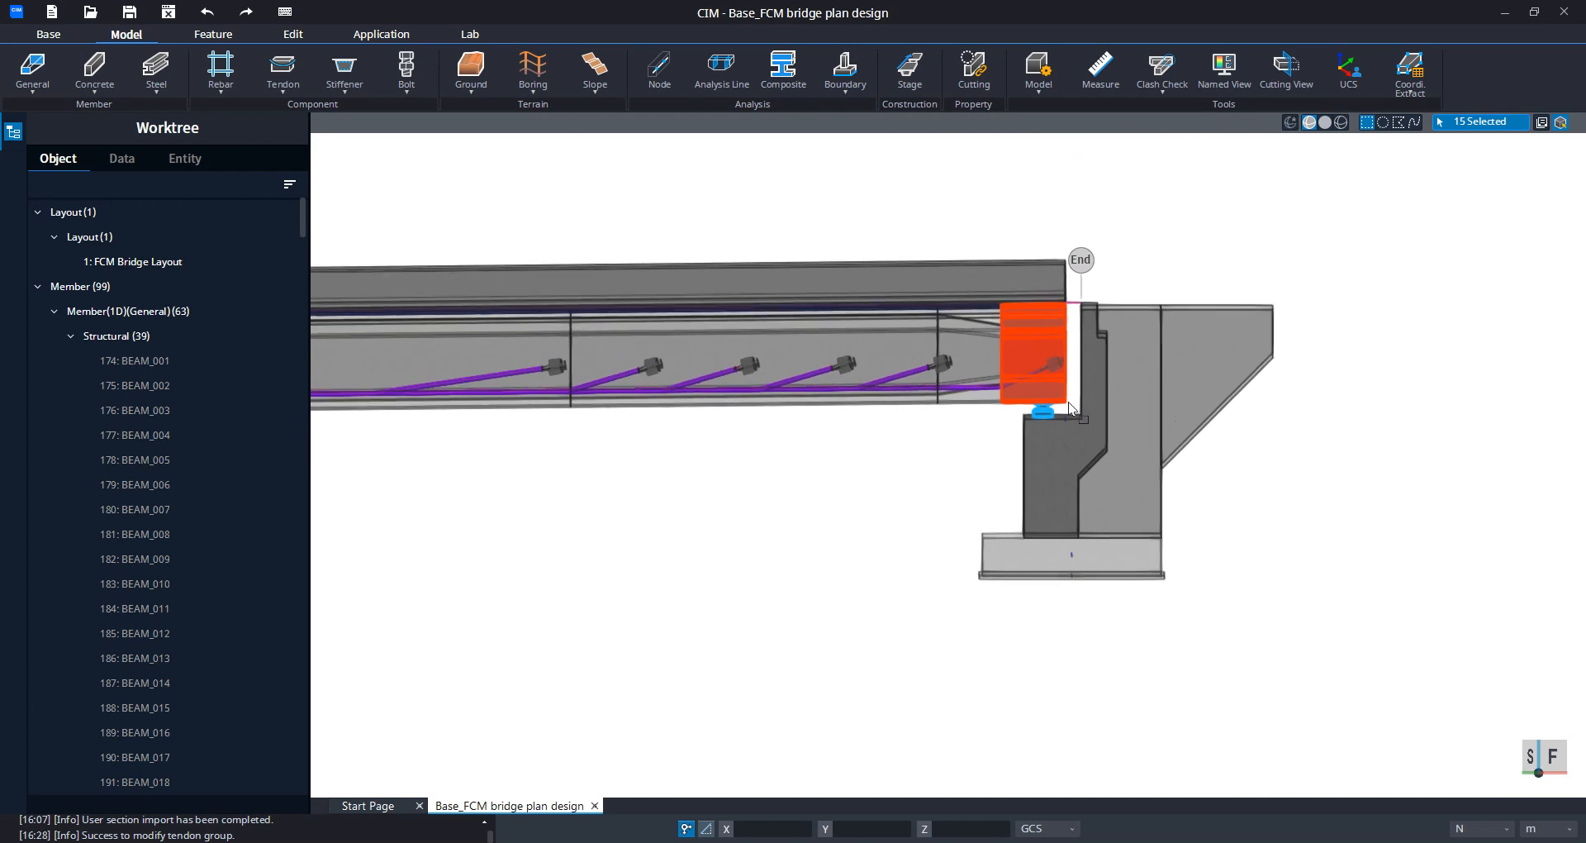
scroll(988, 442, down, 1)
middle_drag(752, 458, 1267, 393)
scroll(1267, 394, down, 5)
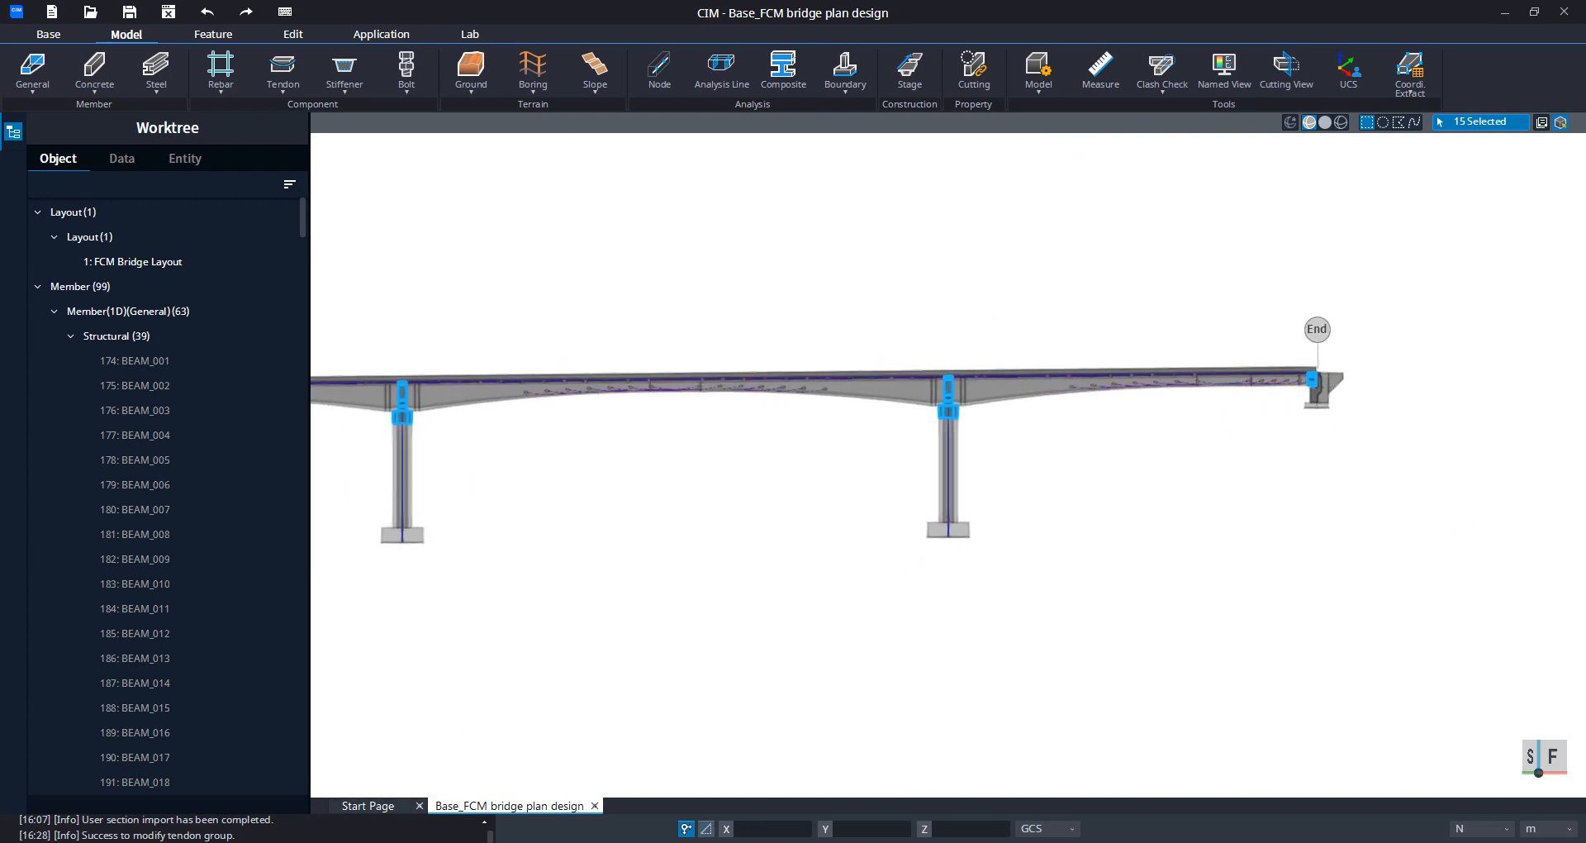
Step: Show only the selected pier tops, end bearings and their girder segments, hiding the rest of the bridge
scroll(1267, 393, up, 5)
ctrl+middle_drag(1266, 393, 1510, 572)
middle_drag(1125, 440, 1435, 533)
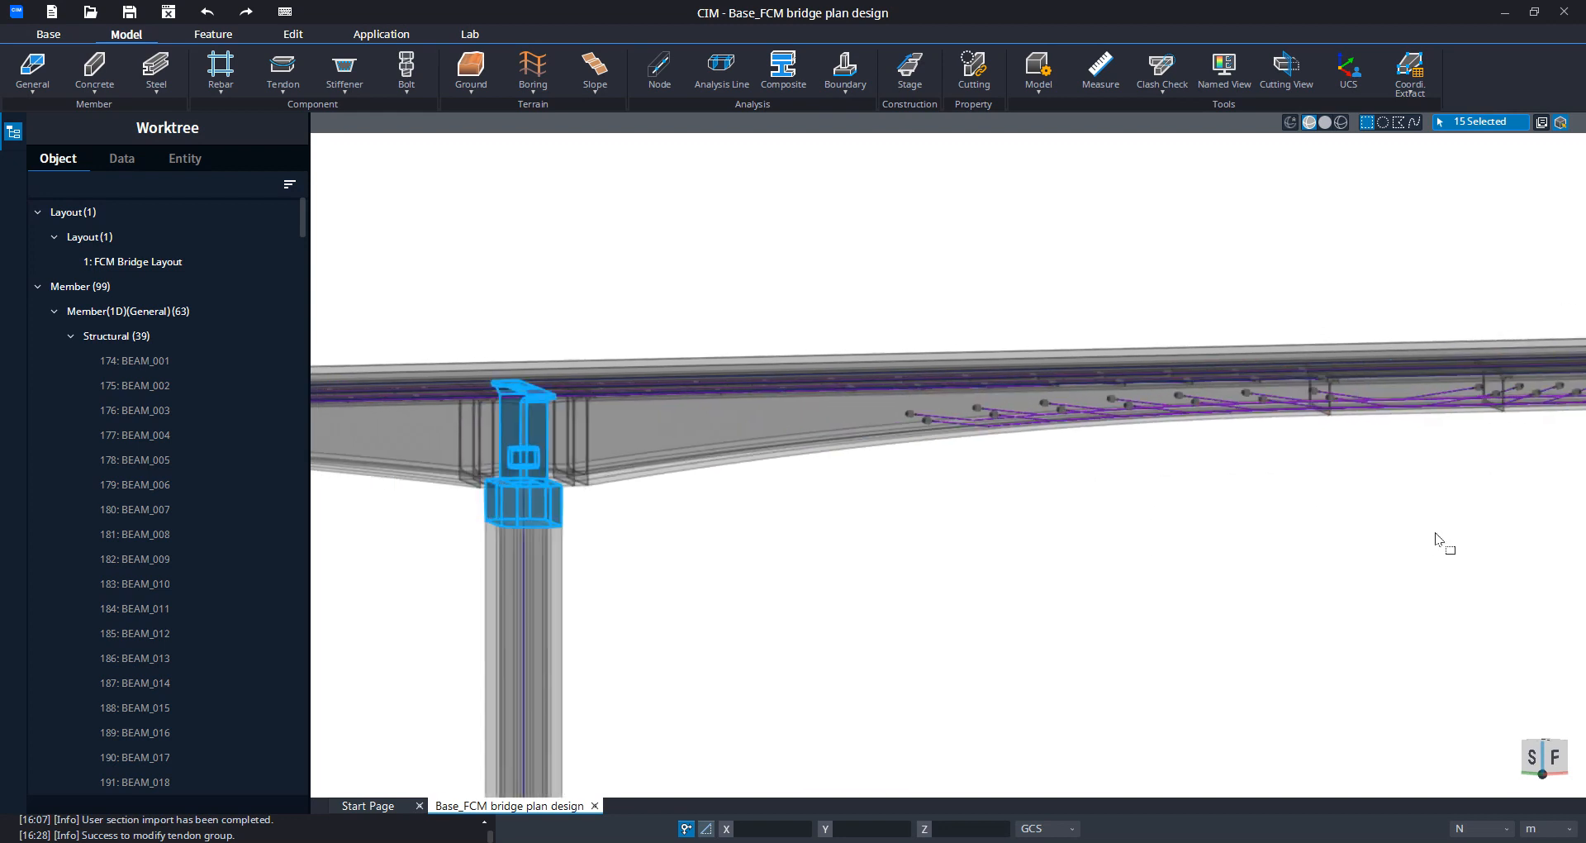
scroll(1400, 524, down, 3)
scroll(1399, 524, down, 3)
right_click(1119, 314)
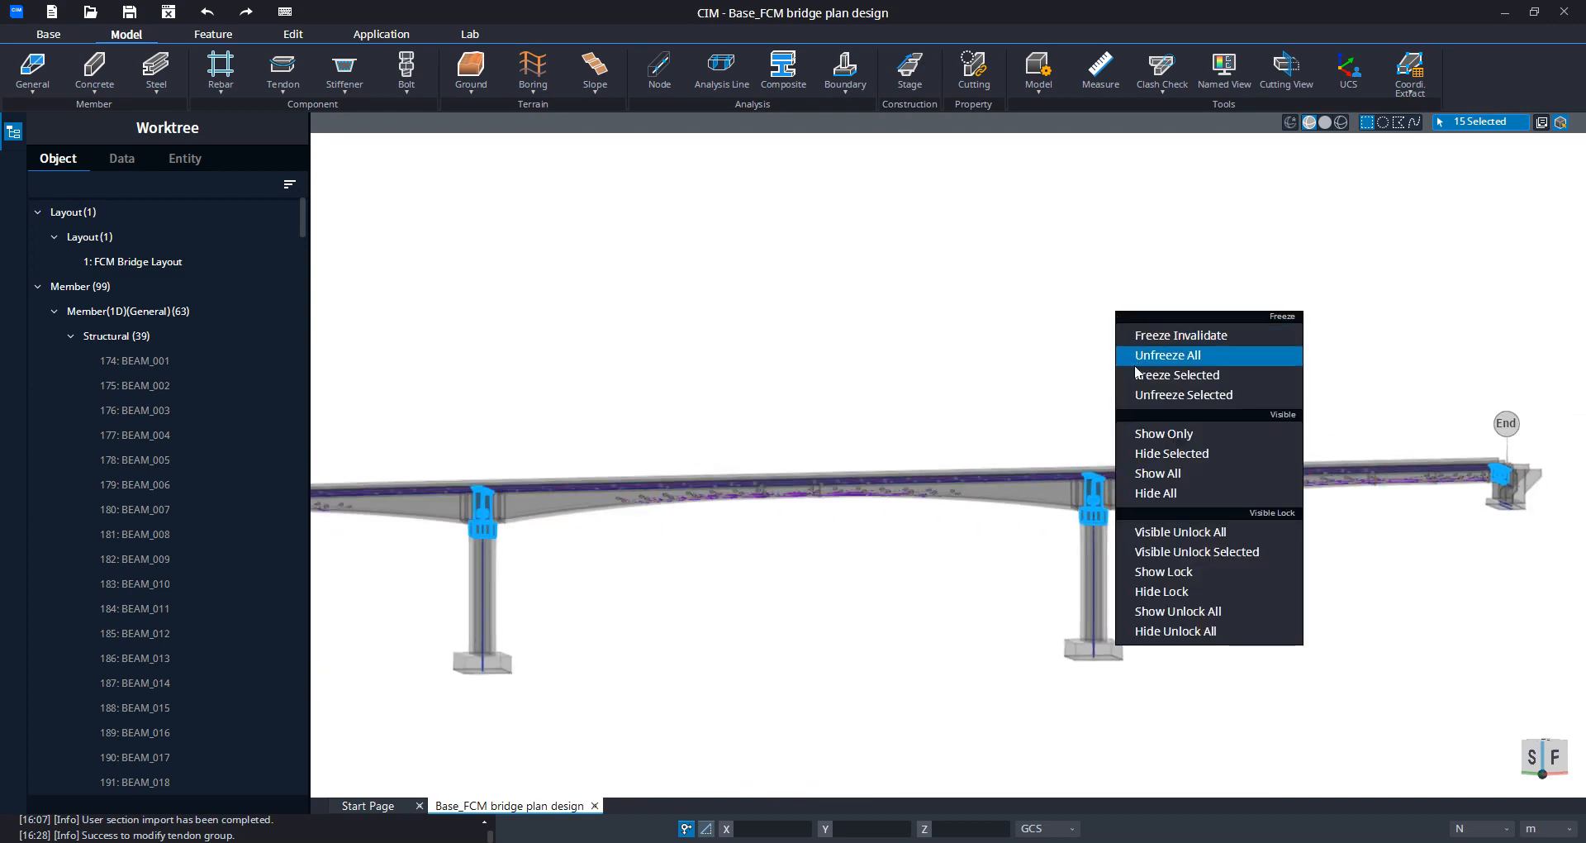
click(1157, 434)
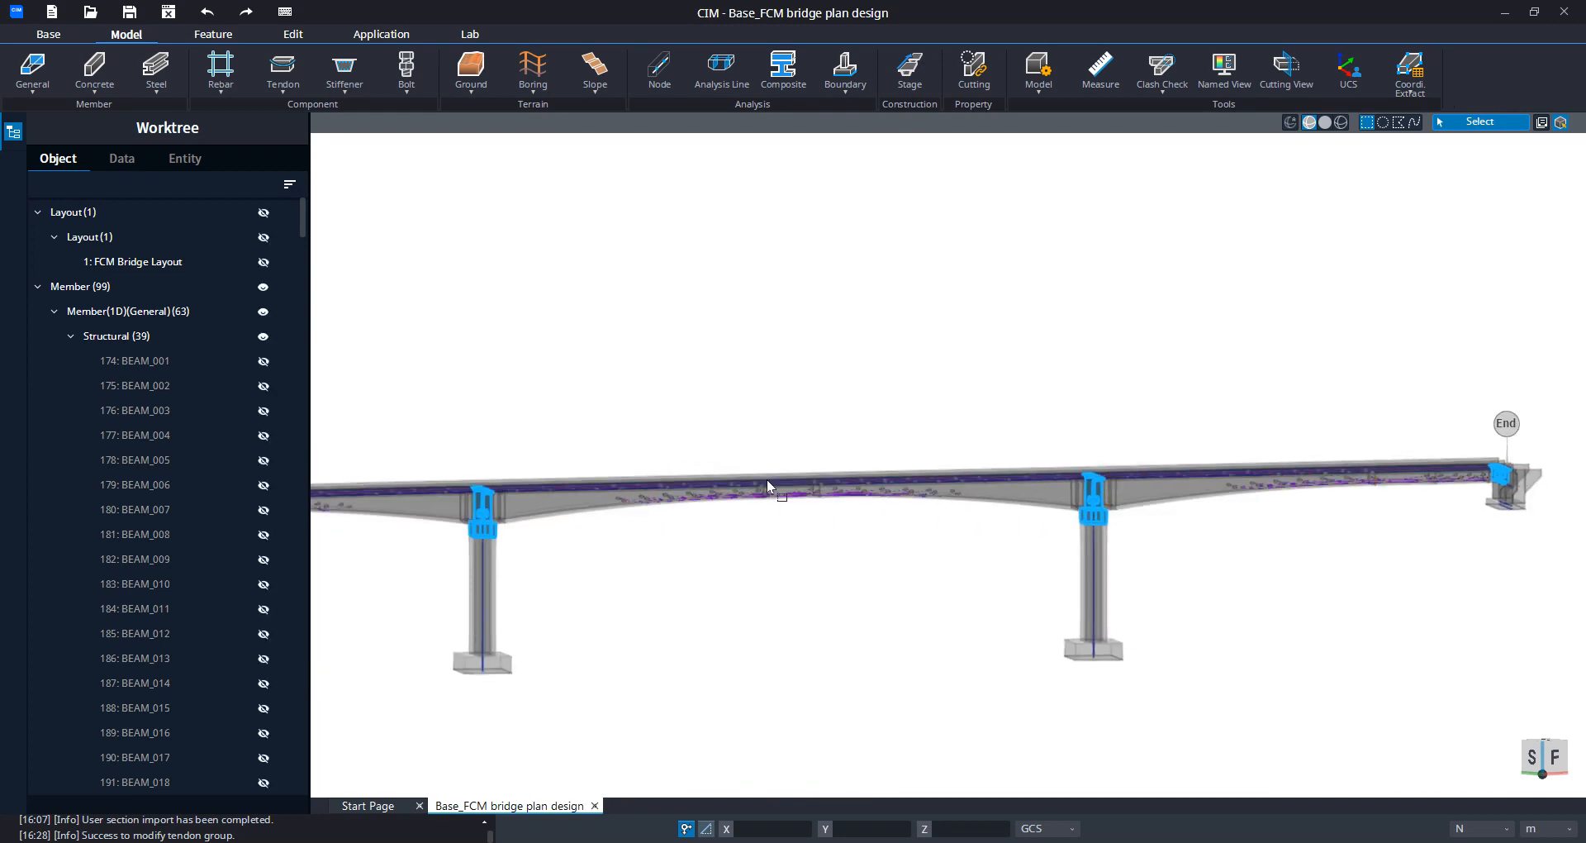
Step: Create a fully rigid Vertex to 1D Member link from the third pier's top vertex to its girder segment, with the 1D member as master point
middle_drag(538, 433, 1338, 380)
middle_drag(764, 452, 1179, 426)
middle_drag(1030, 473, 587, 562)
middle_drag(1150, 543, 1083, 543)
scroll(942, 535, up, 4)
scroll(1028, 531, up, 2)
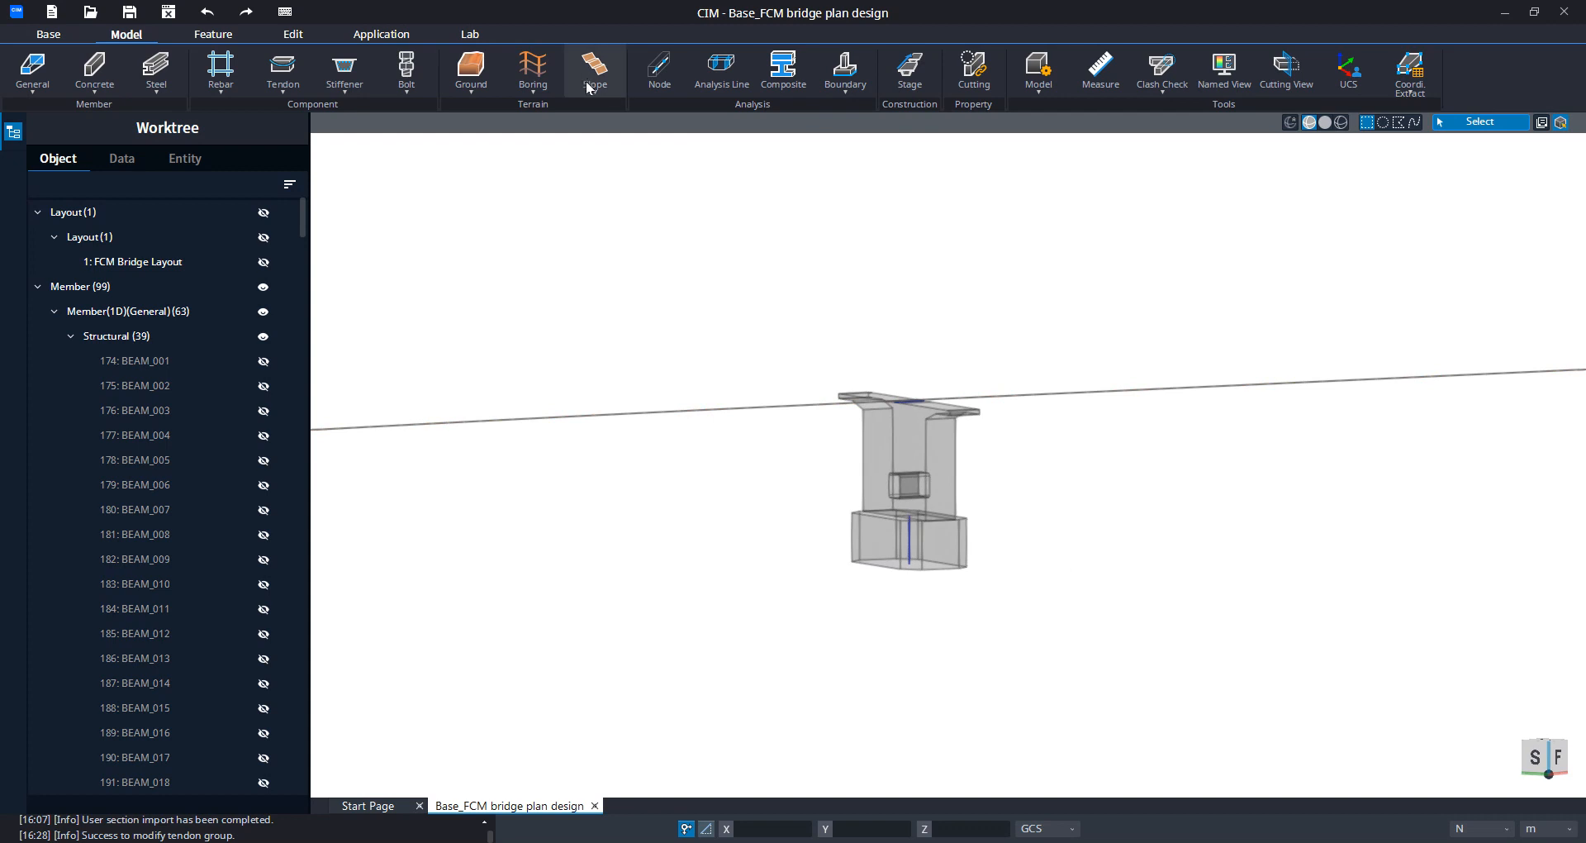
click(854, 87)
click(850, 340)
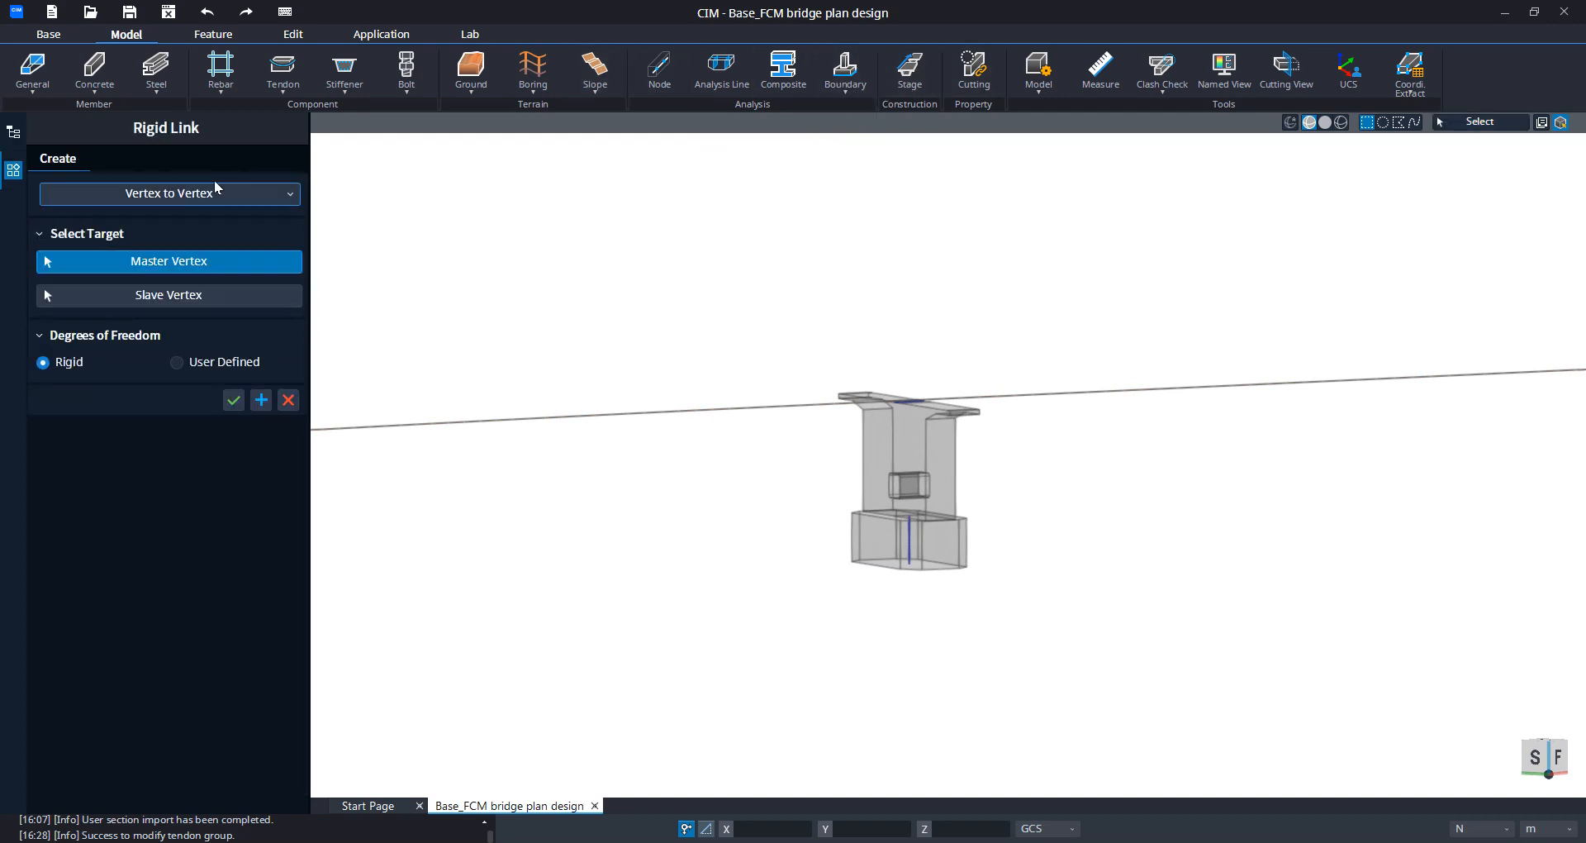
click(217, 190)
click(186, 229)
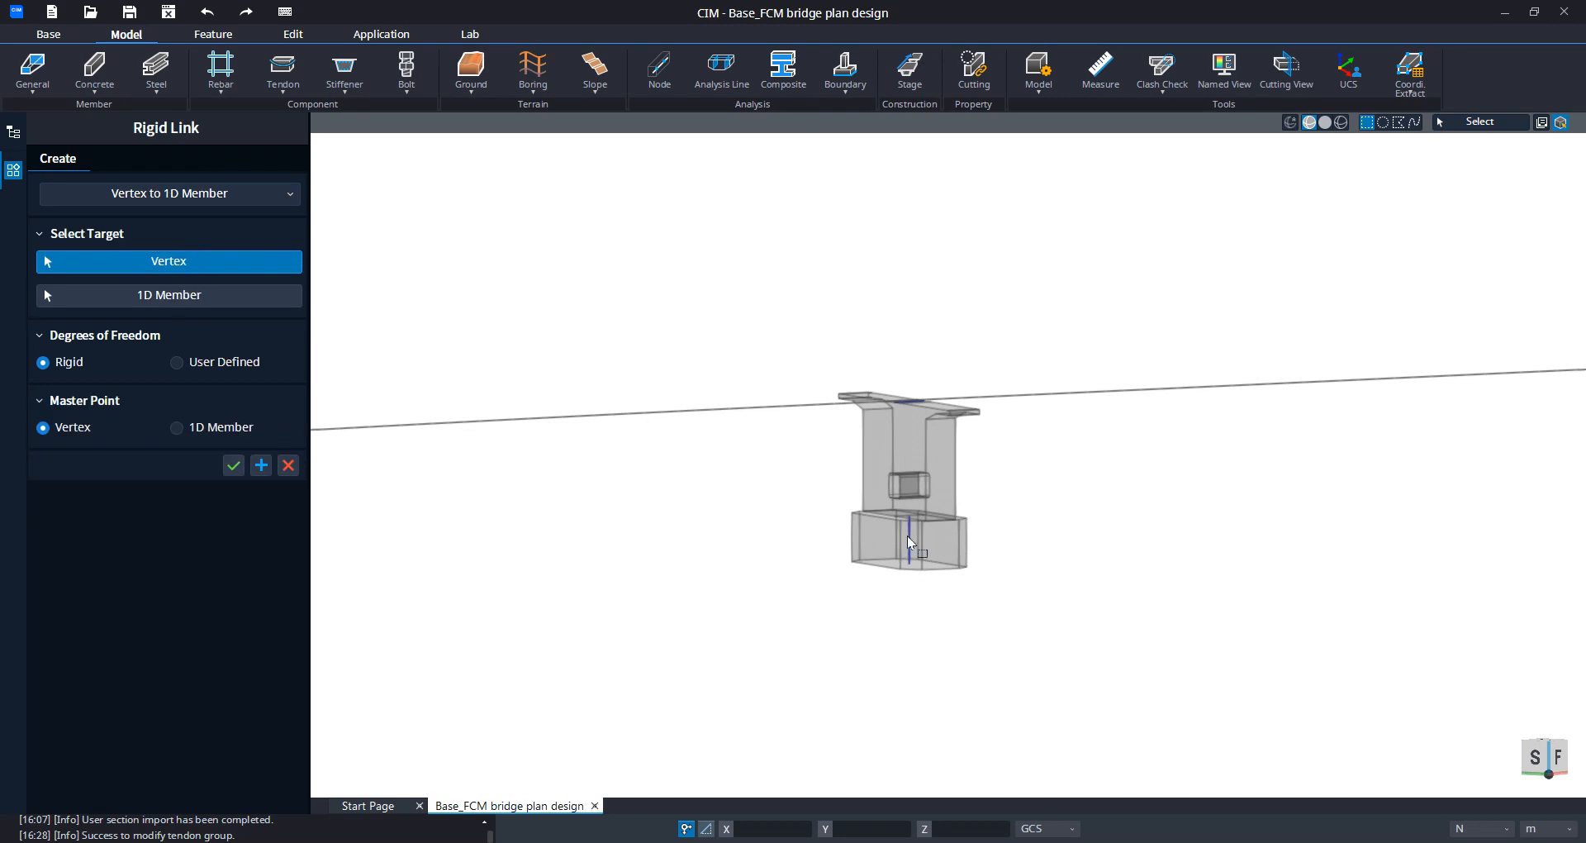
scroll(911, 514, up, 3)
click(909, 515)
click(179, 294)
click(926, 293)
click(177, 427)
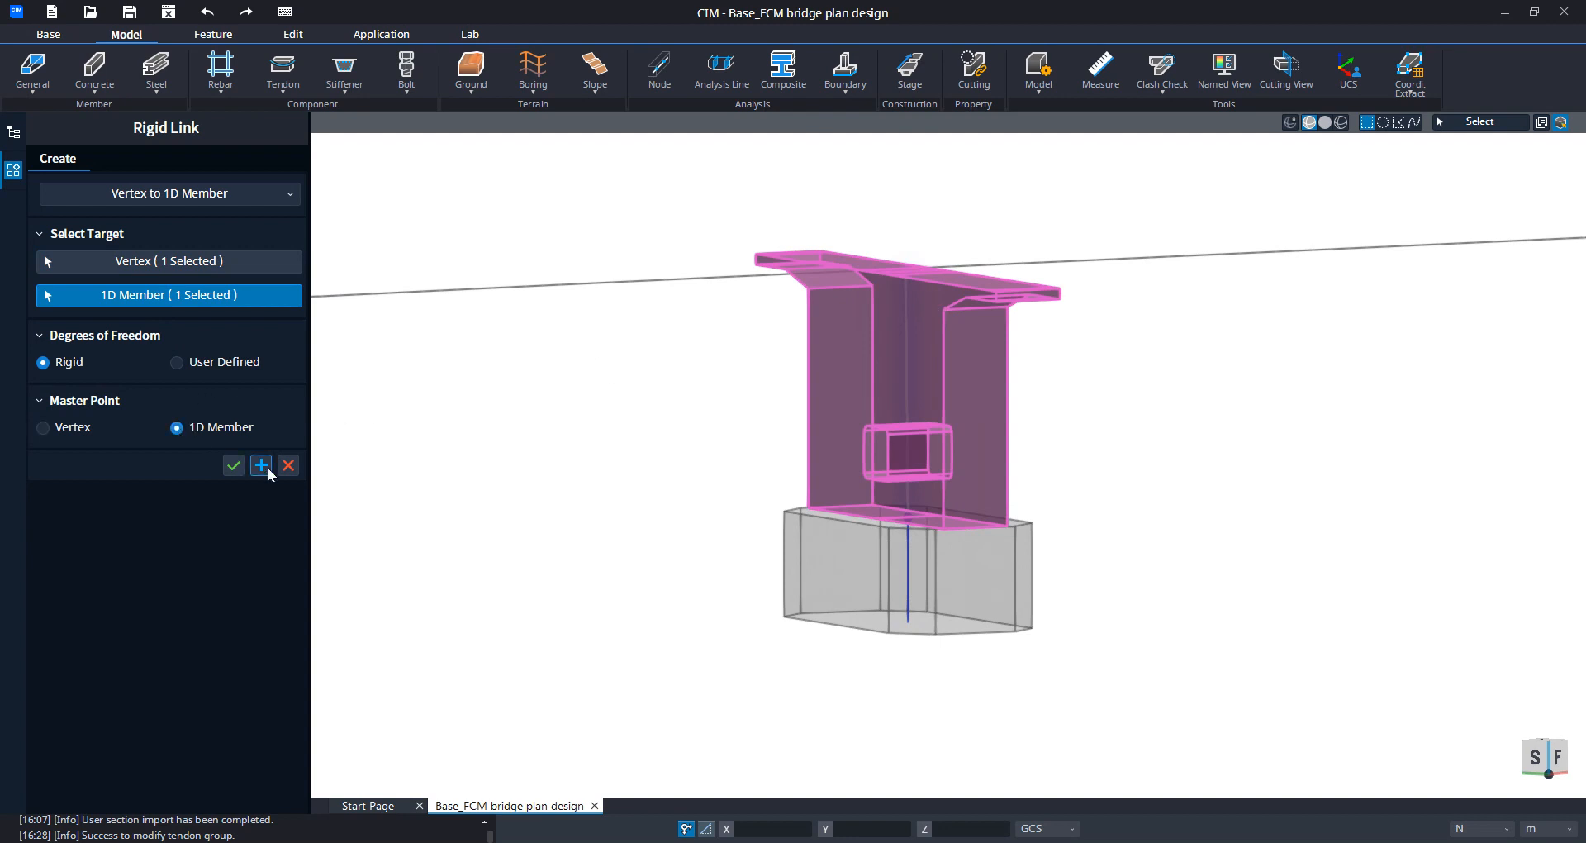
click(260, 466)
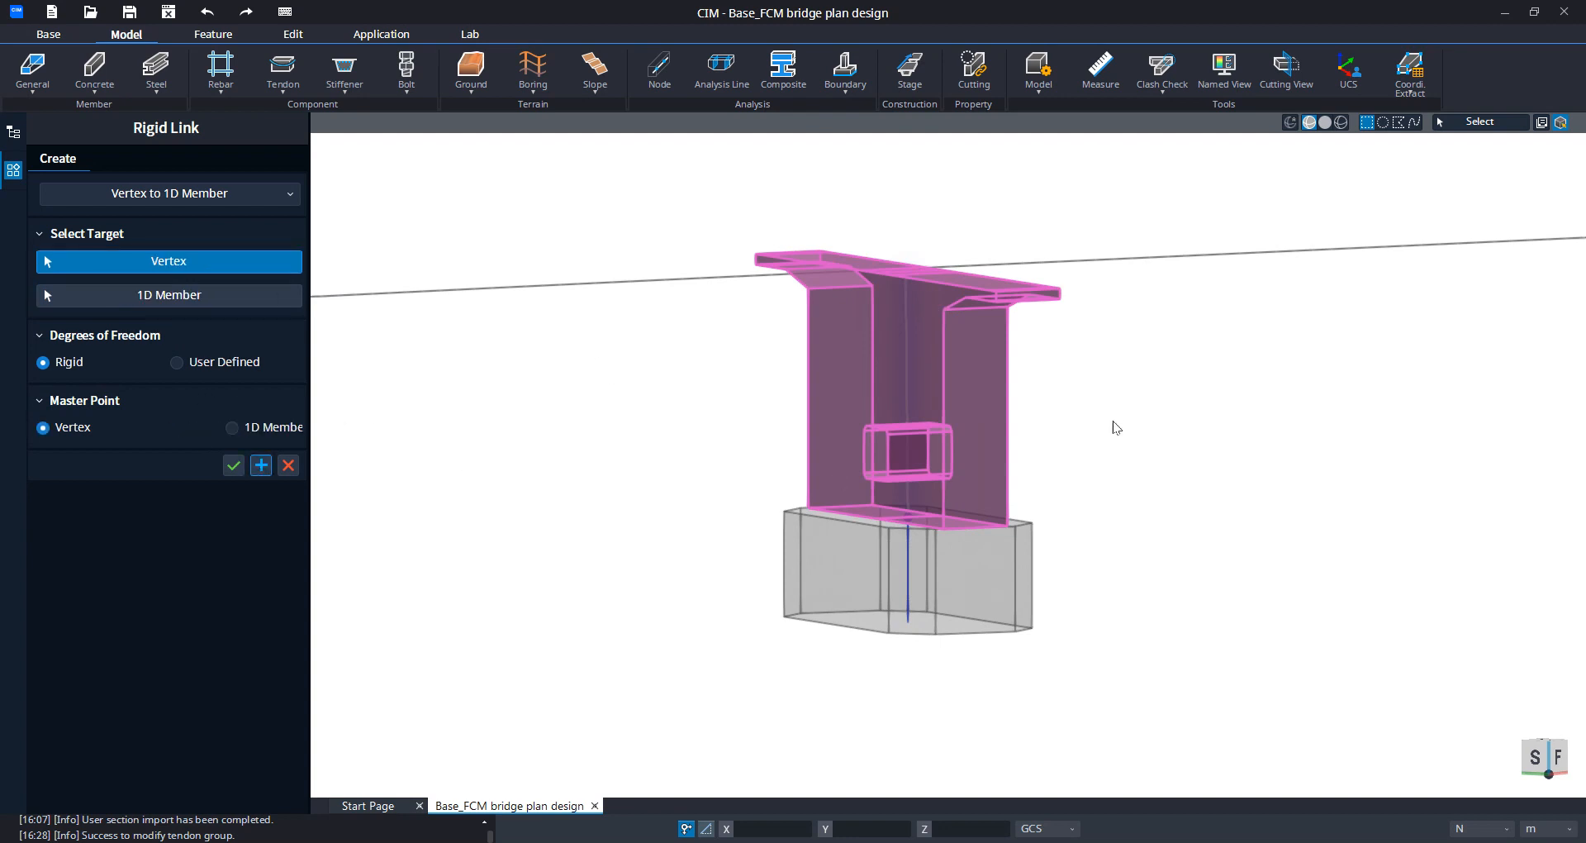
Step: Create a rigid Vertex to 1D Member link between the fourth pier's top vertex and the girder segment above, using the 1D member as master point
scroll(1144, 446, down, 4)
middle_drag(1247, 454, 864, 466)
scroll(864, 465, down, 3)
middle_drag(744, 475, 1031, 498)
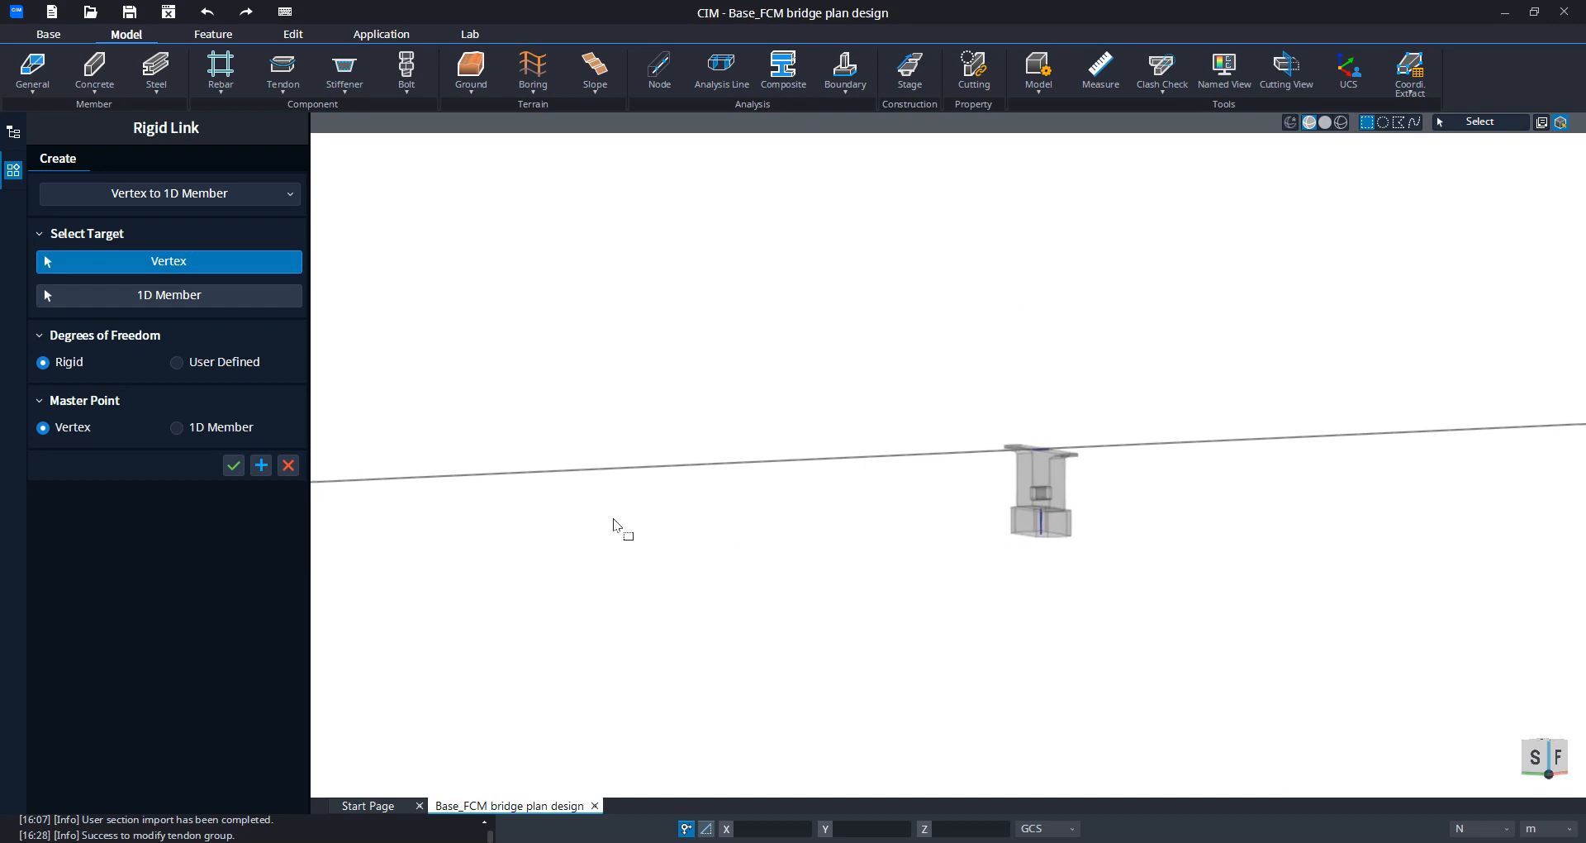
scroll(1032, 499, up, 3)
scroll(1042, 510, up, 2)
click(1056, 518)
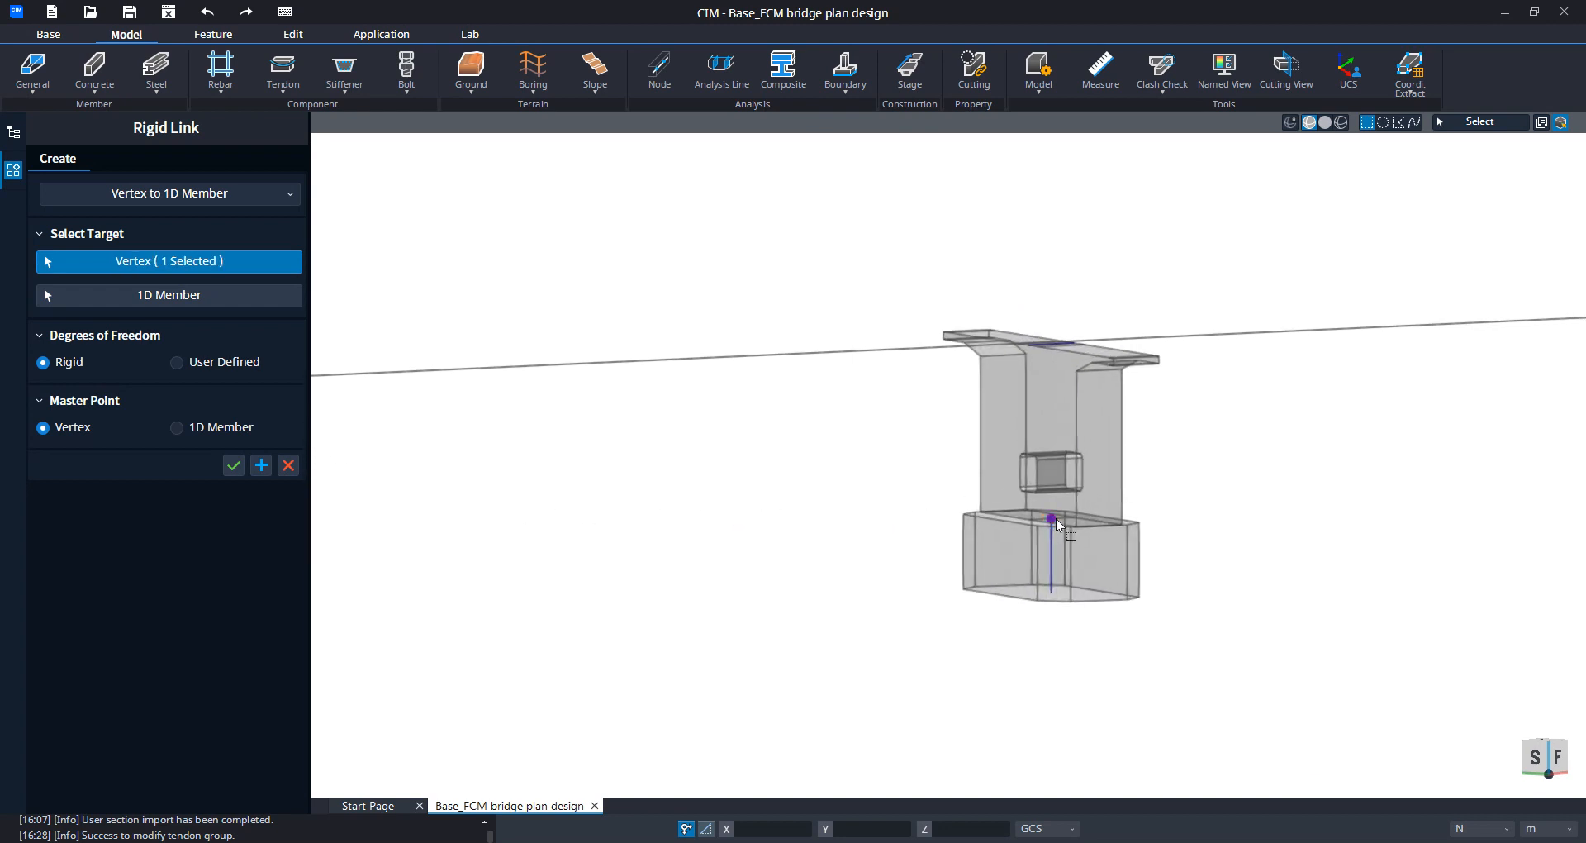
click(232, 294)
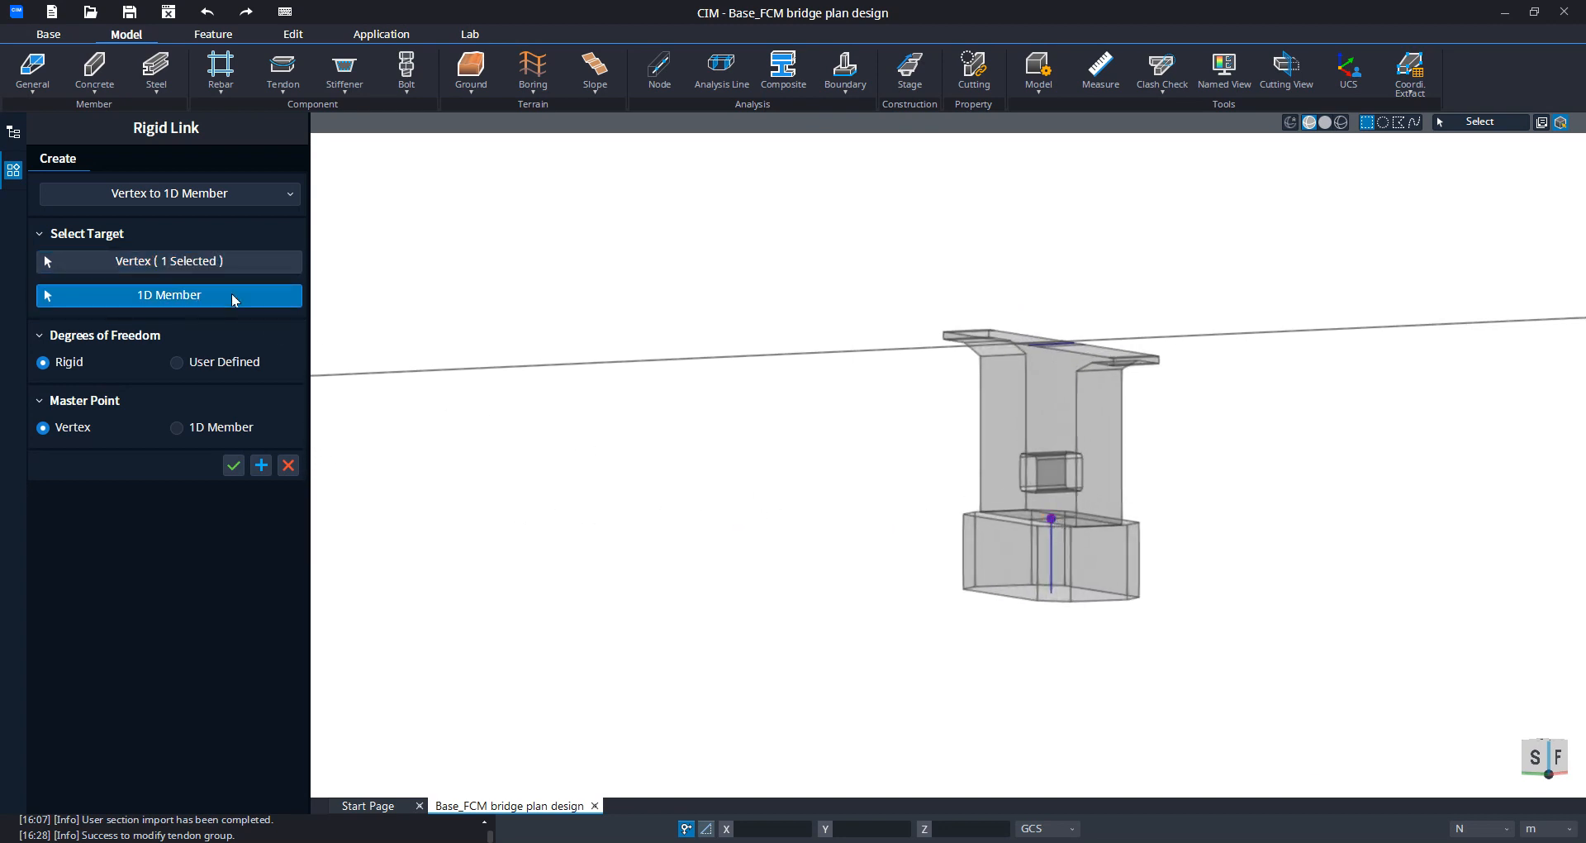
click(1100, 414)
click(177, 428)
click(261, 465)
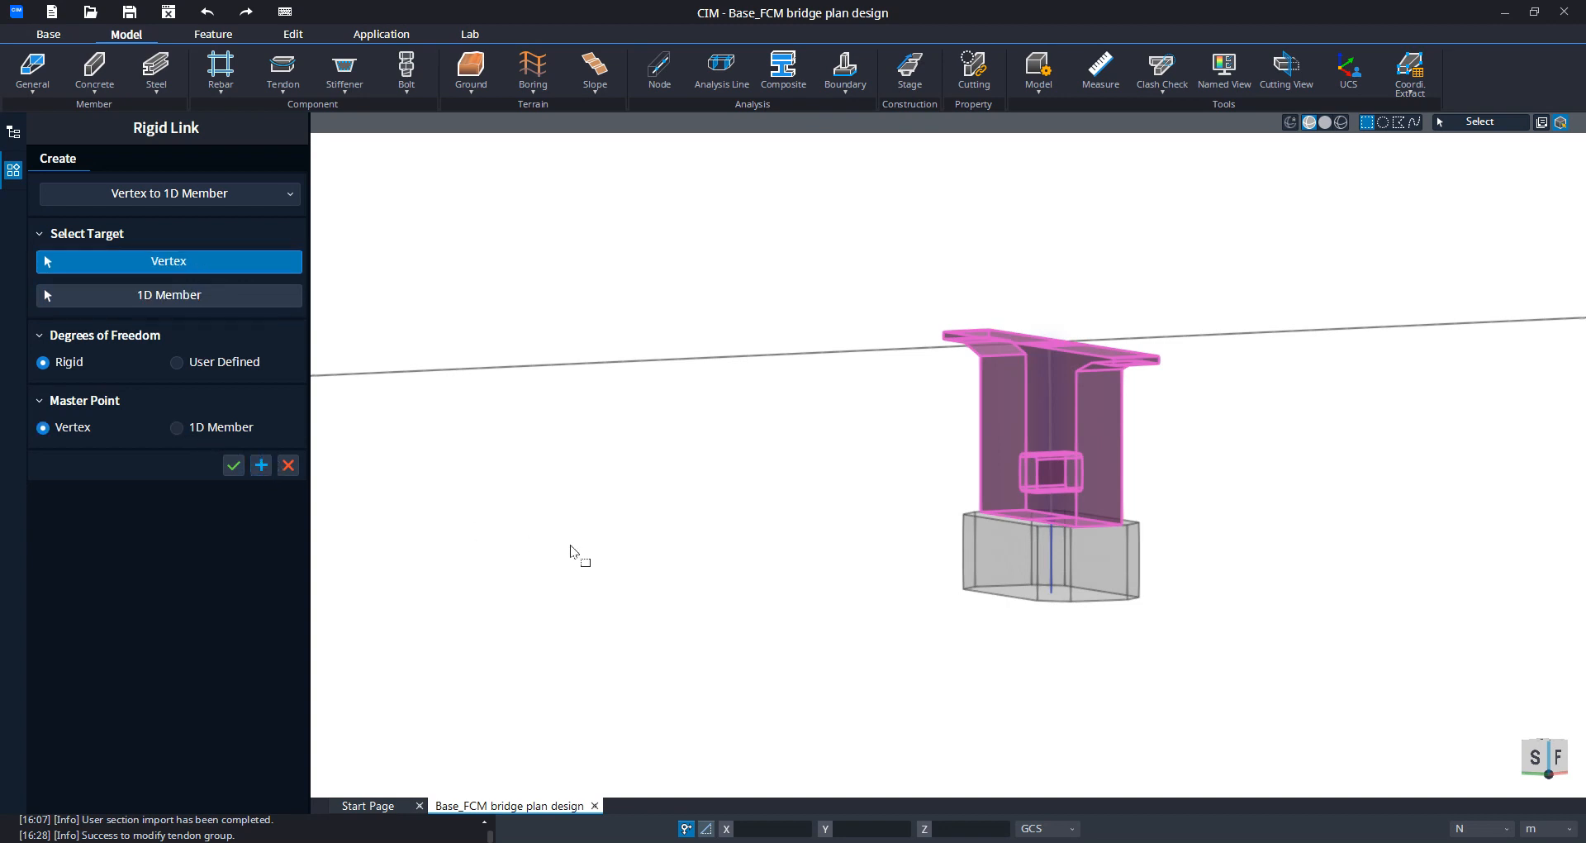
Step: Rigidly link both end-abutment bearing top vertices to the last girder segment, with the 1D member as master point, and finish the Rigid Link command
scroll(612, 542, down, 7)
middle_drag(857, 529, 529, 540)
scroll(529, 540, down, 4)
scroll(983, 494, up, 9)
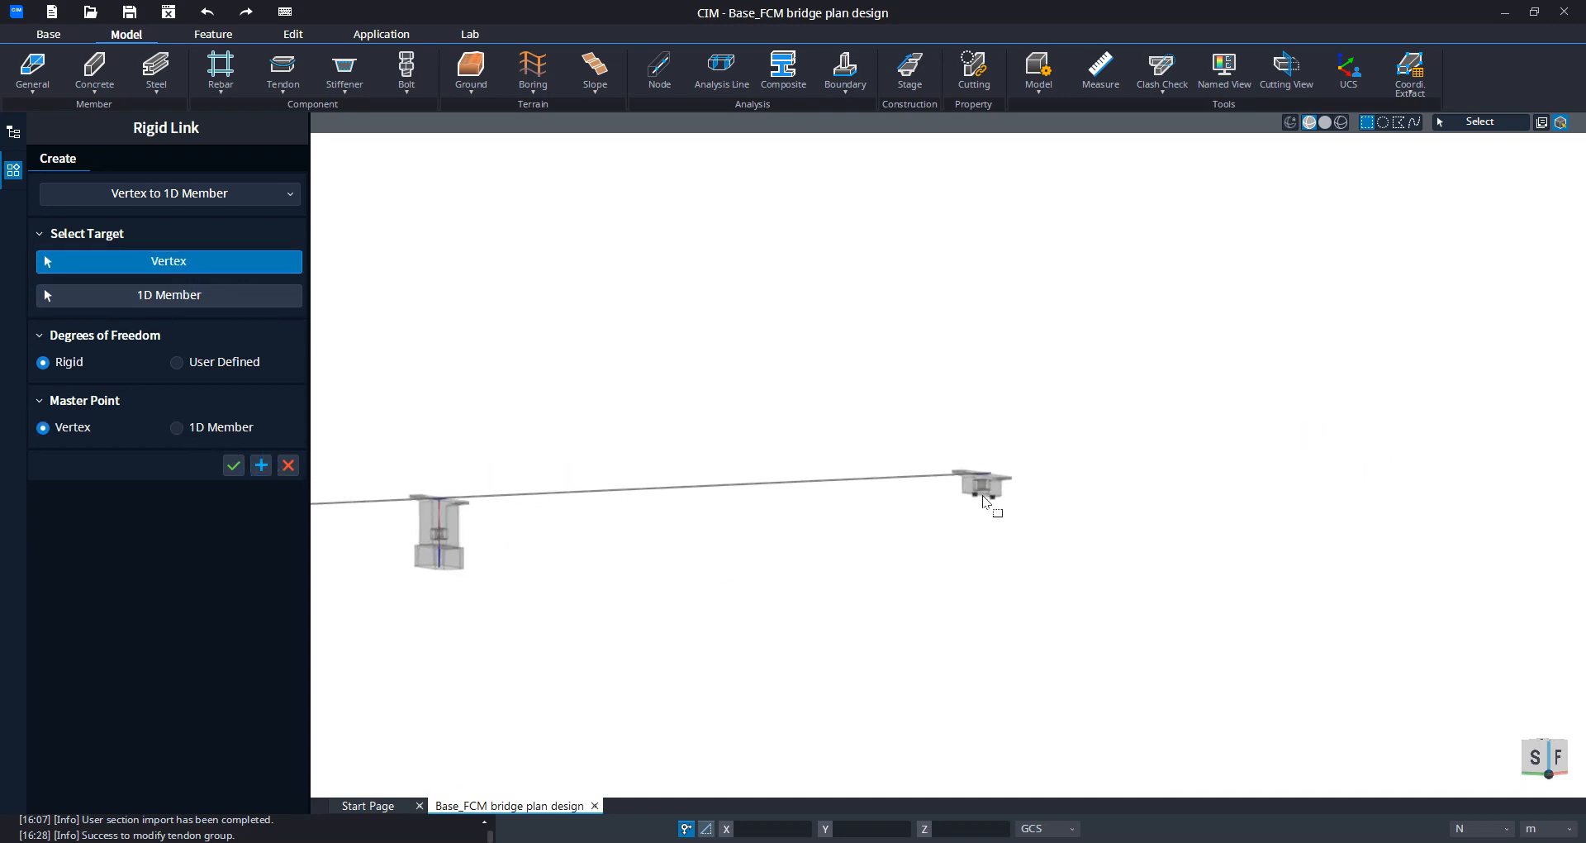
scroll(993, 494, up, 6)
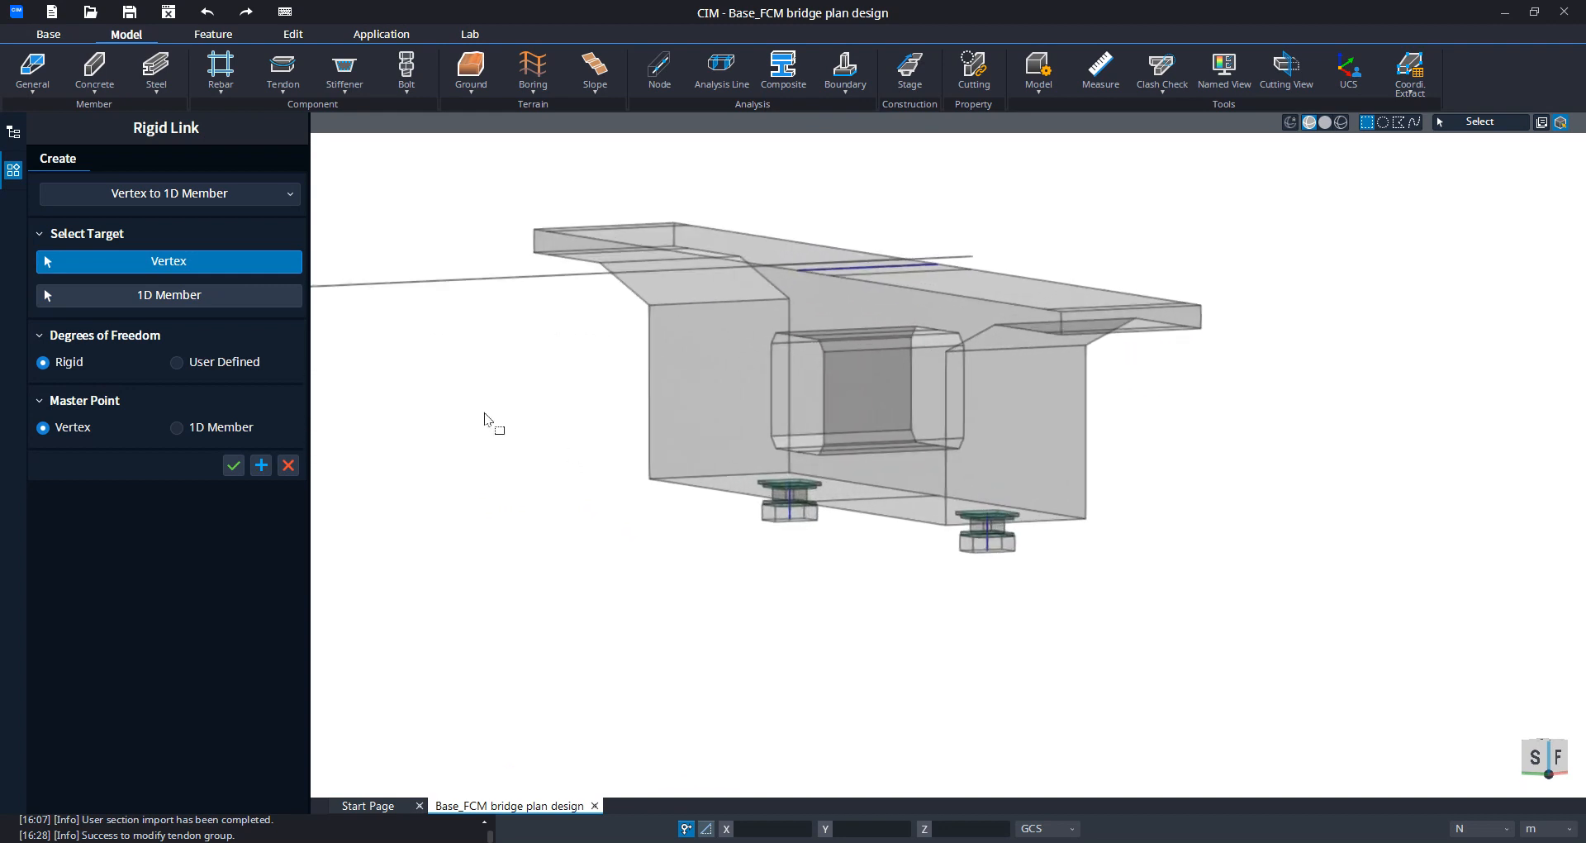
click(988, 512)
click(165, 295)
click(945, 360)
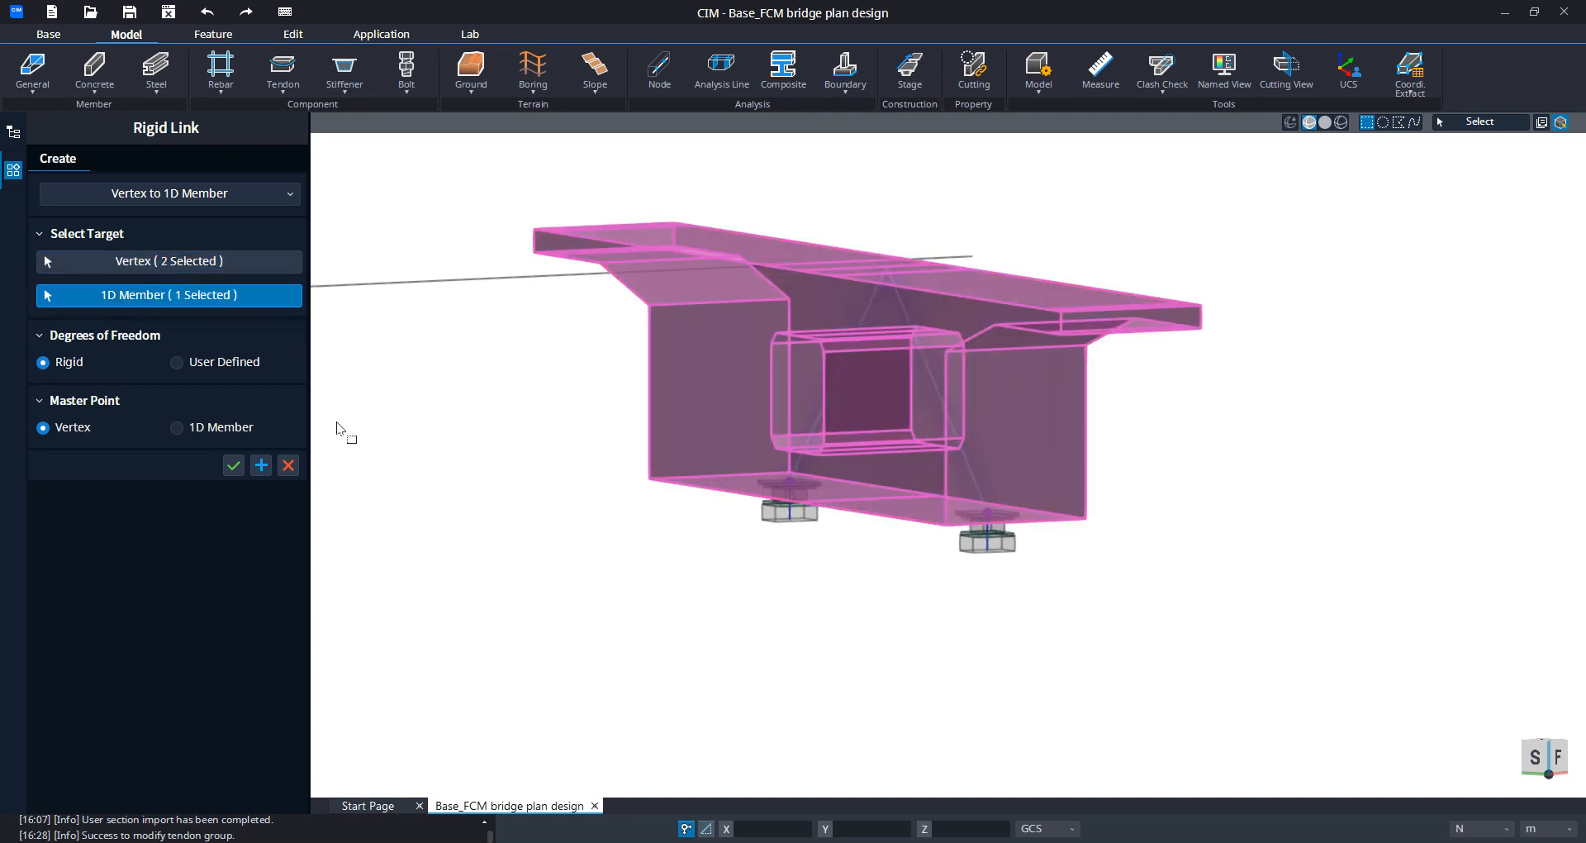
click(178, 428)
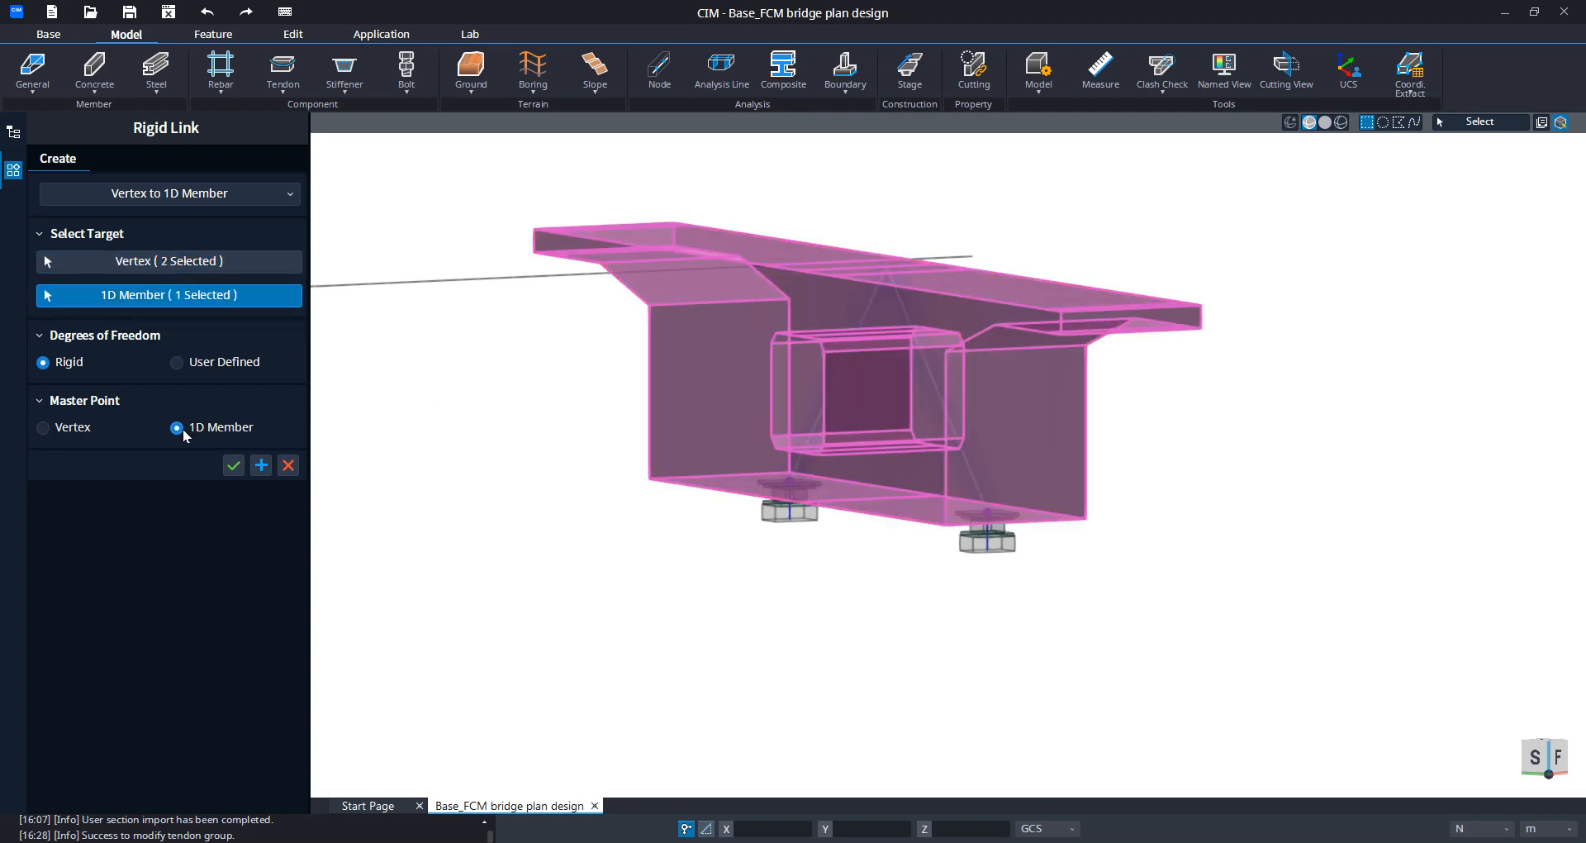
click(234, 466)
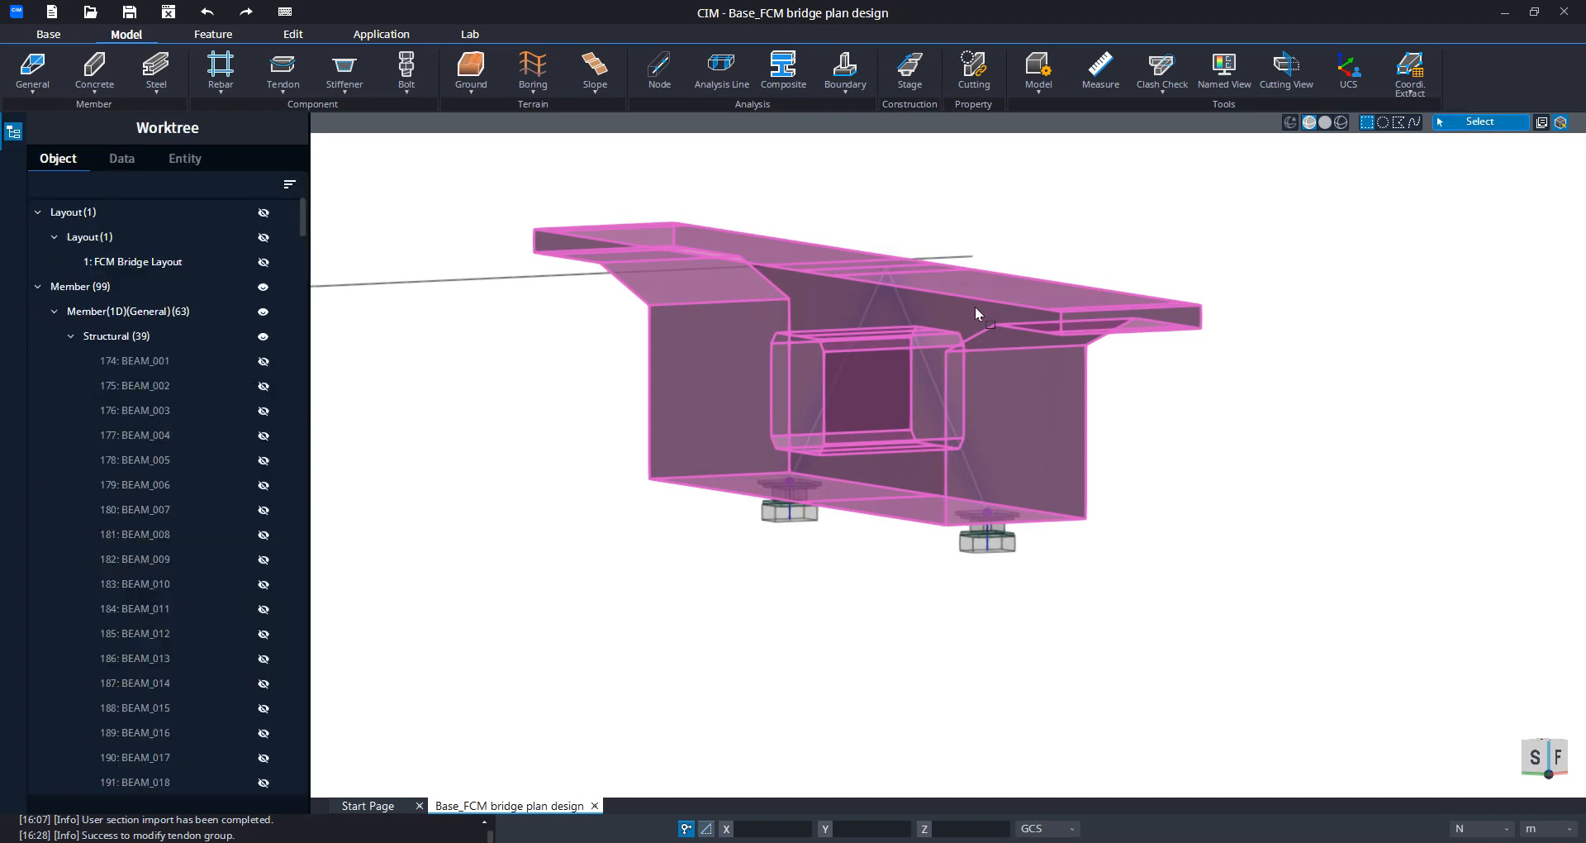
Step: Show all hidden bridge objects and return to the home view of the whole bridge
scroll(1275, 355, down, 5)
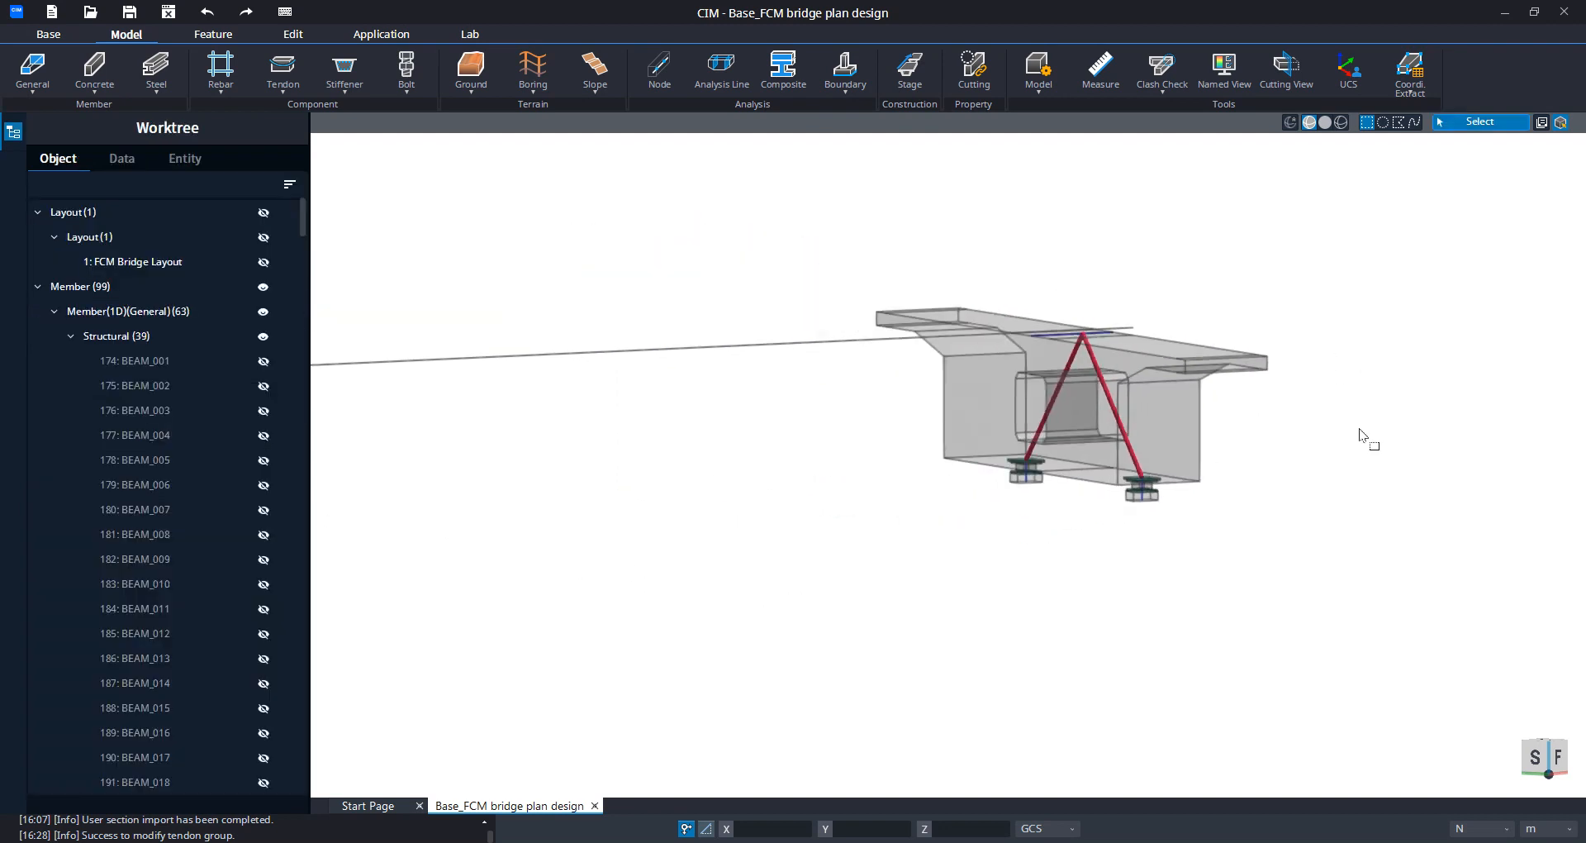
right_click(1290, 284)
click(1336, 382)
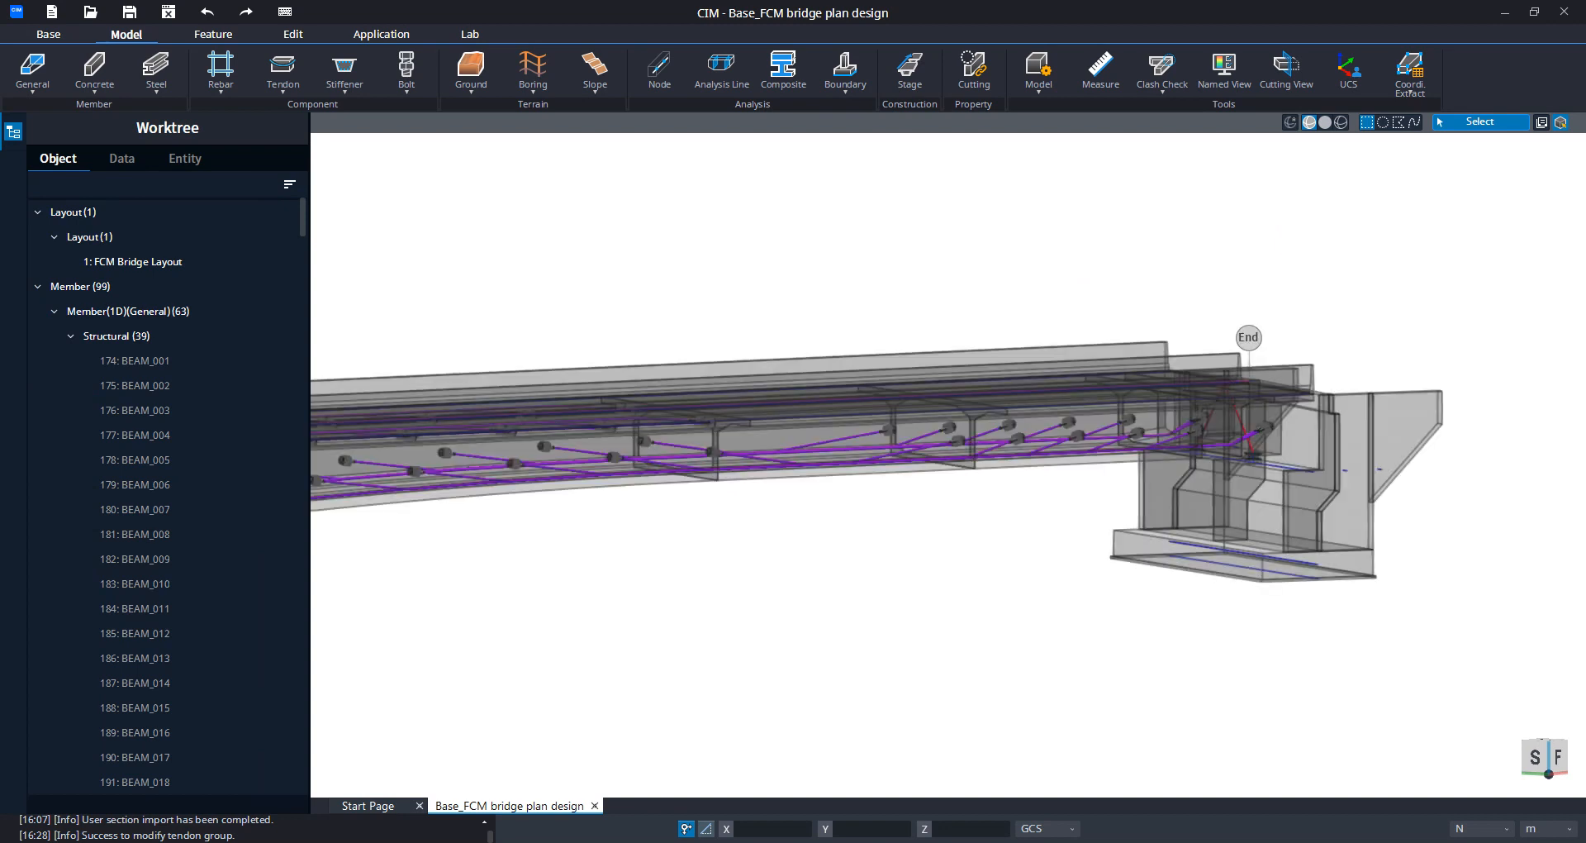
right_click(1054, 261)
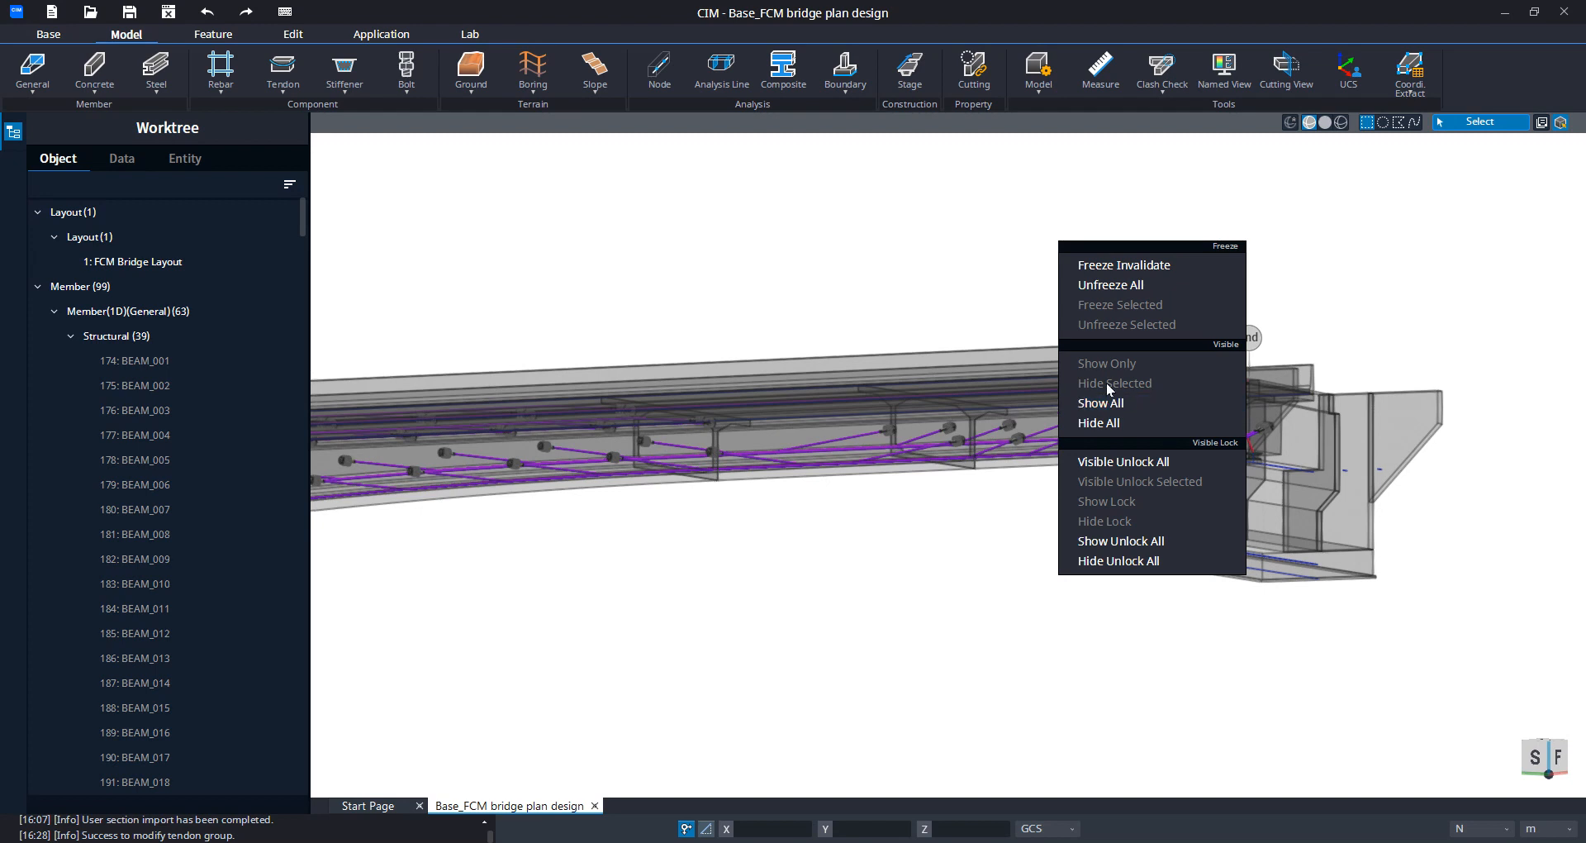
click(865, 230)
middle_click(864, 230)
click(866, 236)
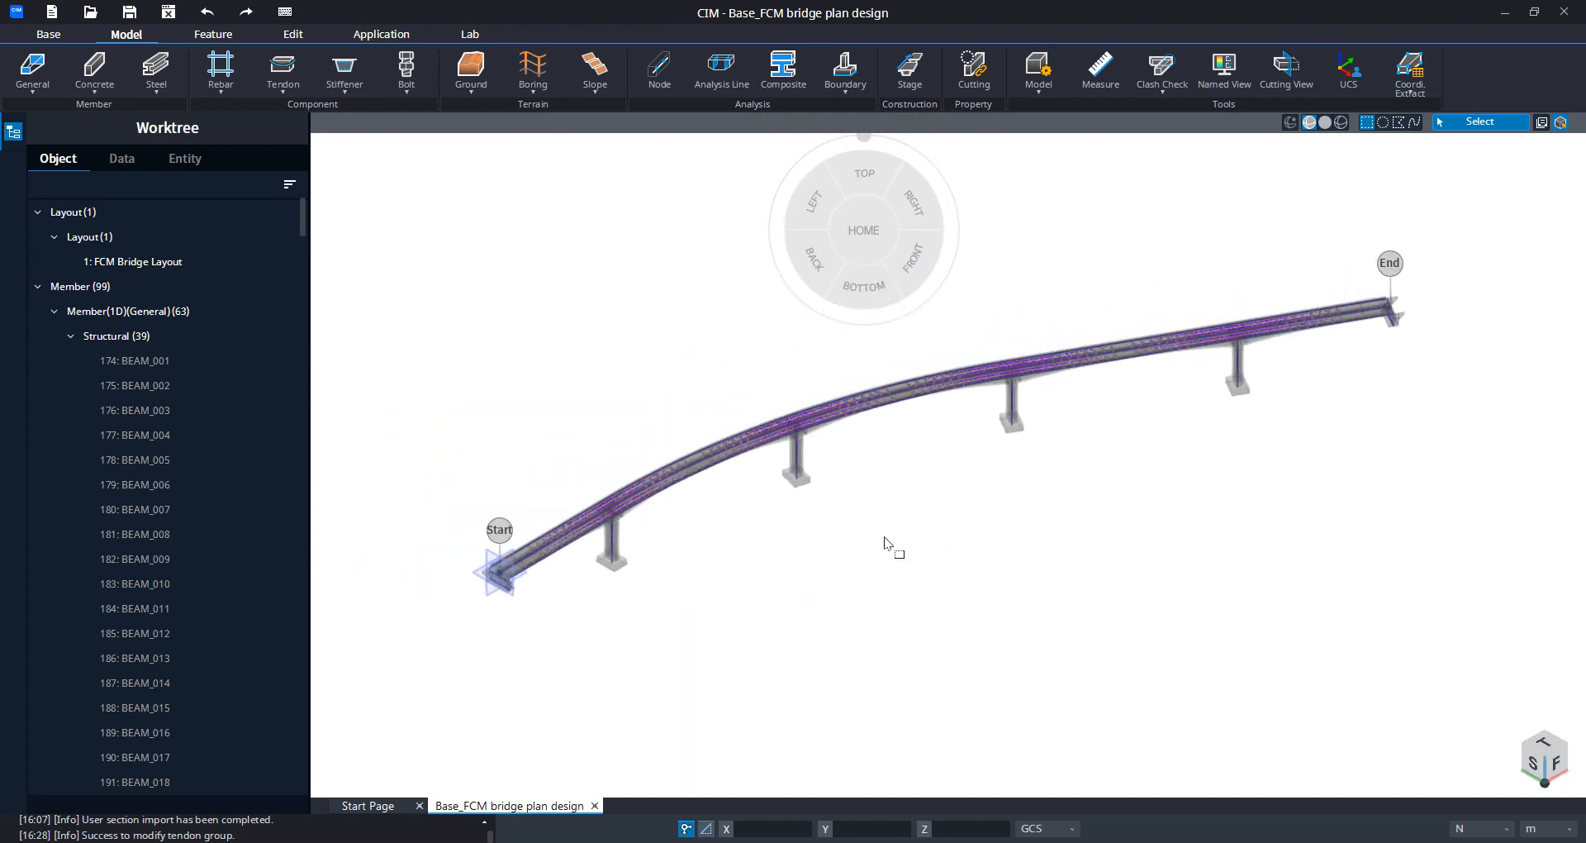
middle_drag(925, 577, 933, 582)
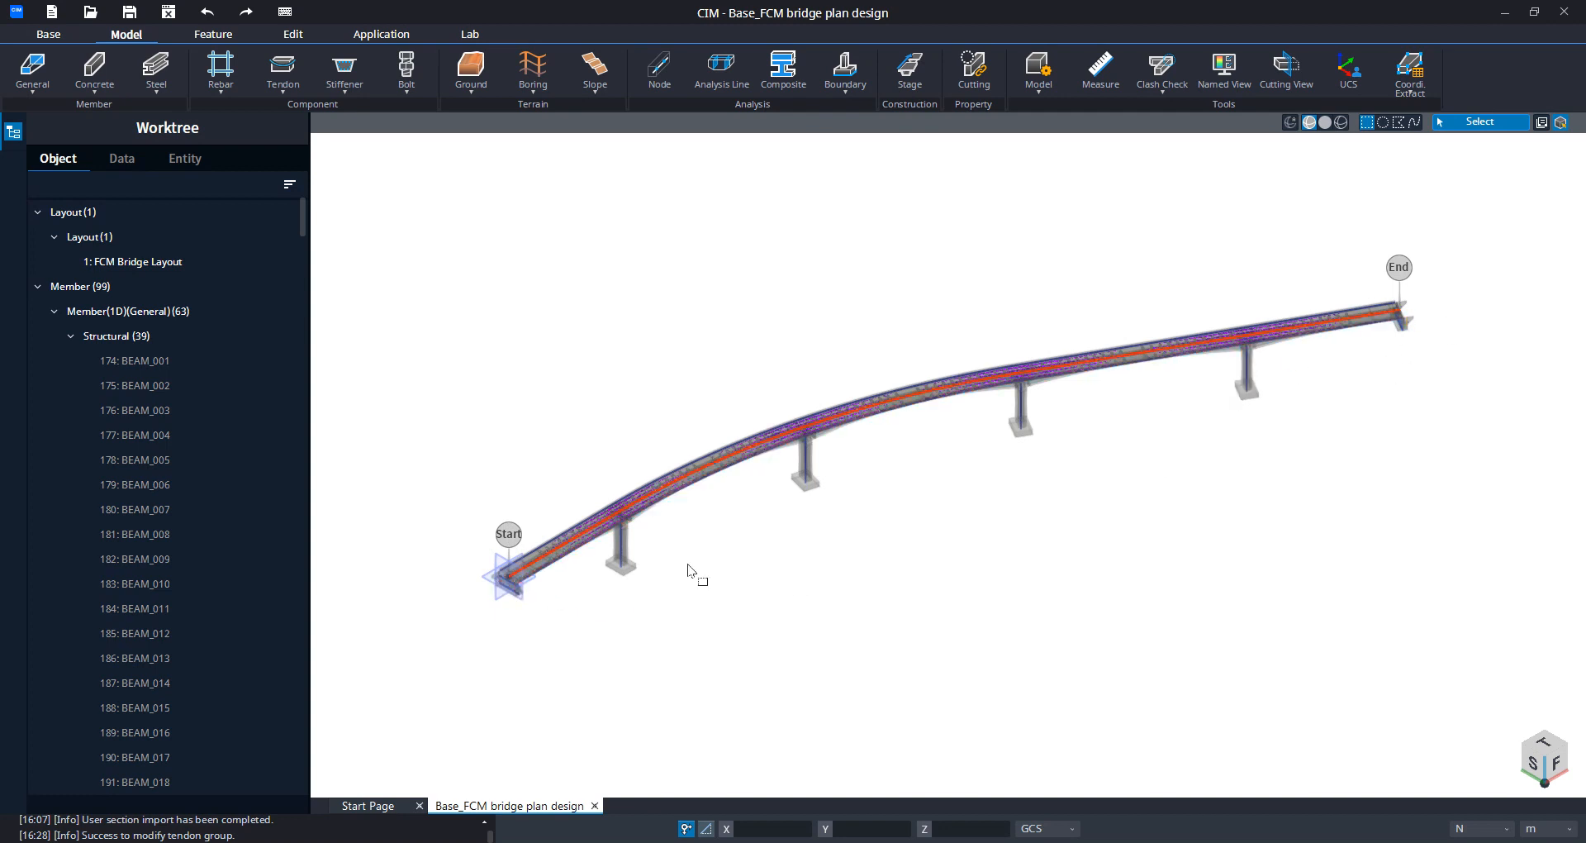
Step: Select all parts of both bearings on the start abutment
middle_drag(559, 623, 730, 380)
scroll(618, 435, up, 12)
scroll(752, 423, up, 2)
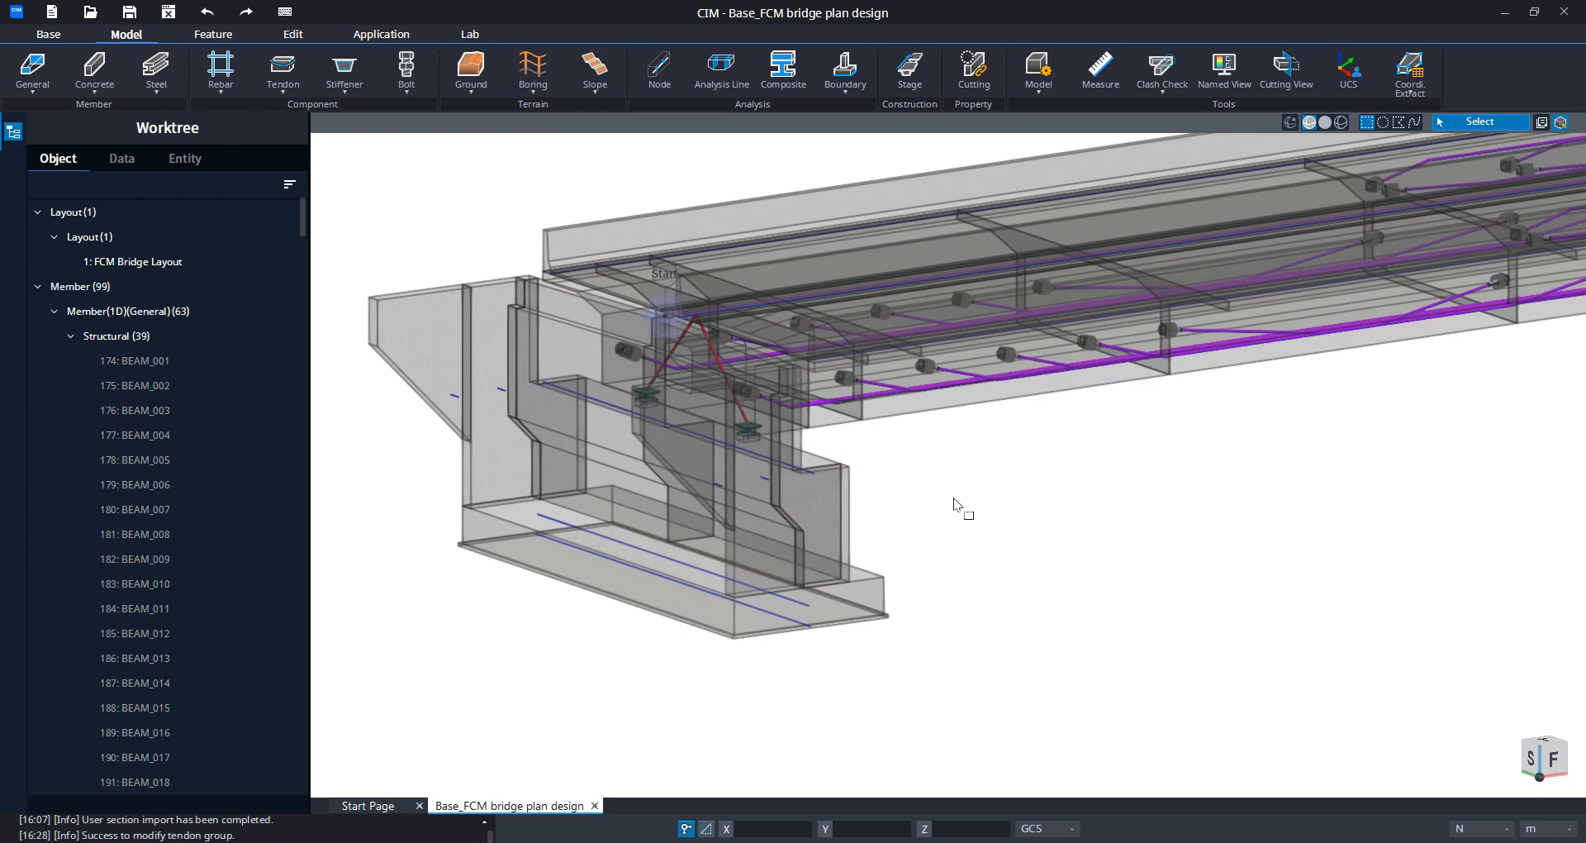
middle_drag(954, 498, 825, 436)
middle_drag(815, 488, 761, 523)
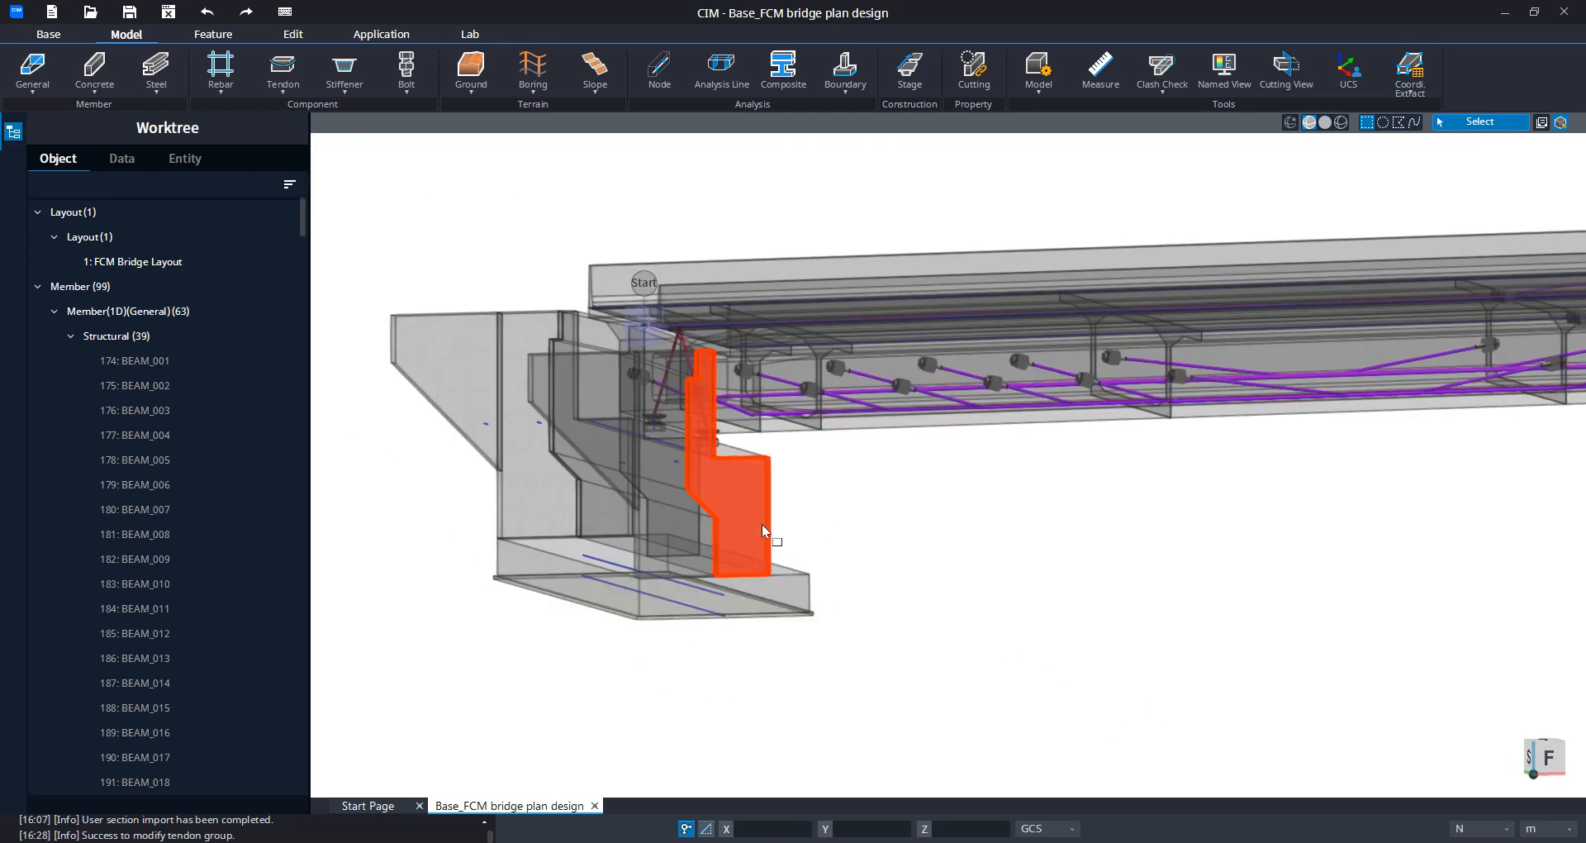
scroll(701, 436, up, 6)
middle_drag(776, 453, 649, 416)
scroll(652, 414, up, 6)
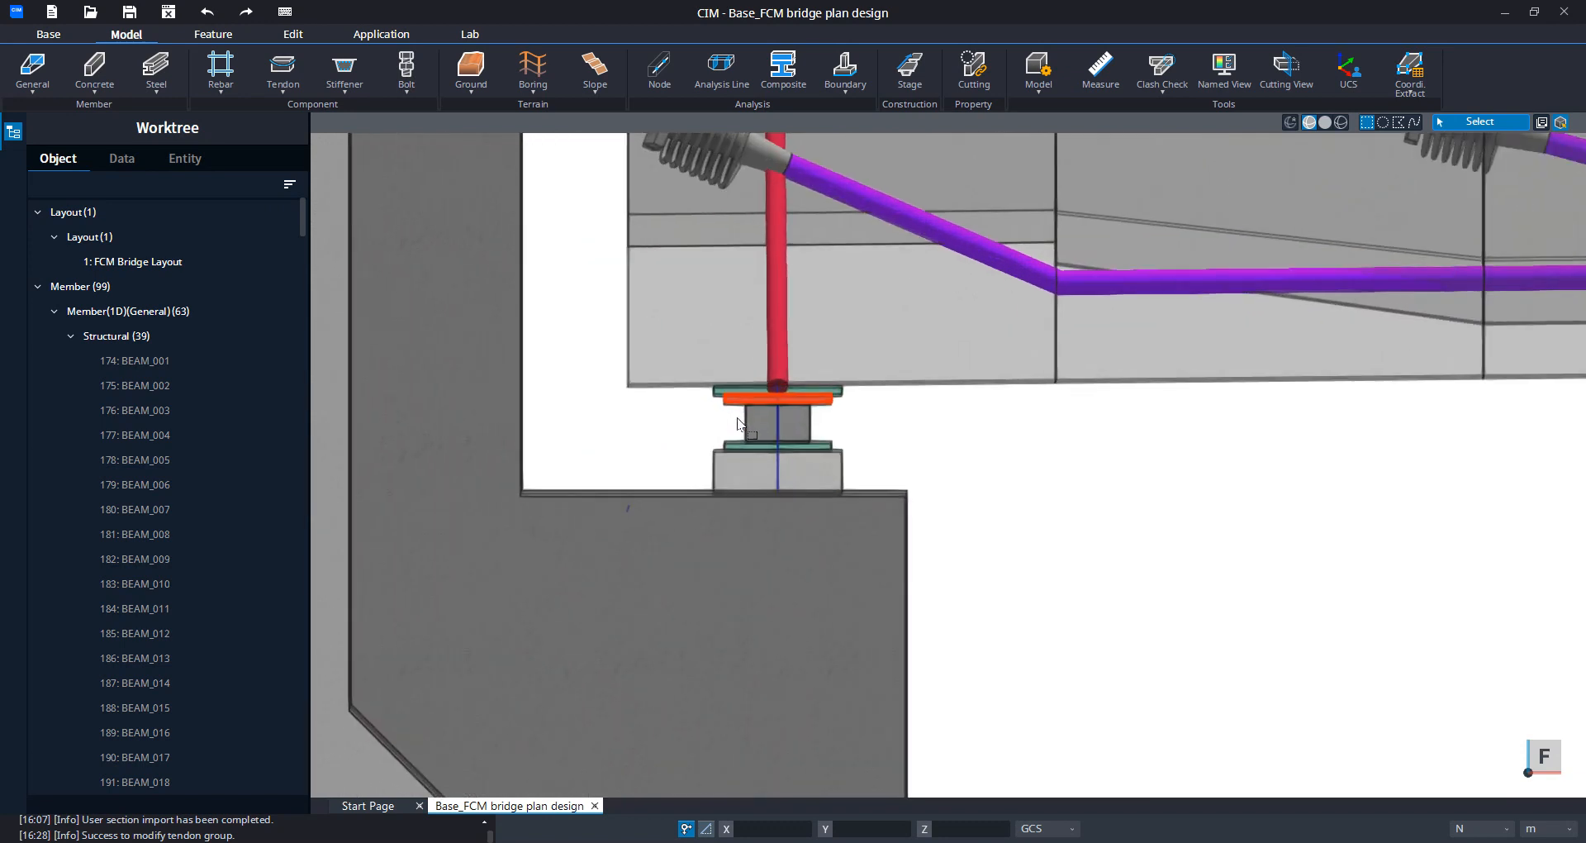
drag(1020, 552, 631, 359)
Step: Add all parts of both end-abutment bearings, including their top plates, to the selection
mouse_move(946, 435)
middle_down()
mouse_move(988, 441)
mouse_move(963, 443)
middle_up()
scroll(786, 483, down, 3)
scroll(647, 527, down, 10)
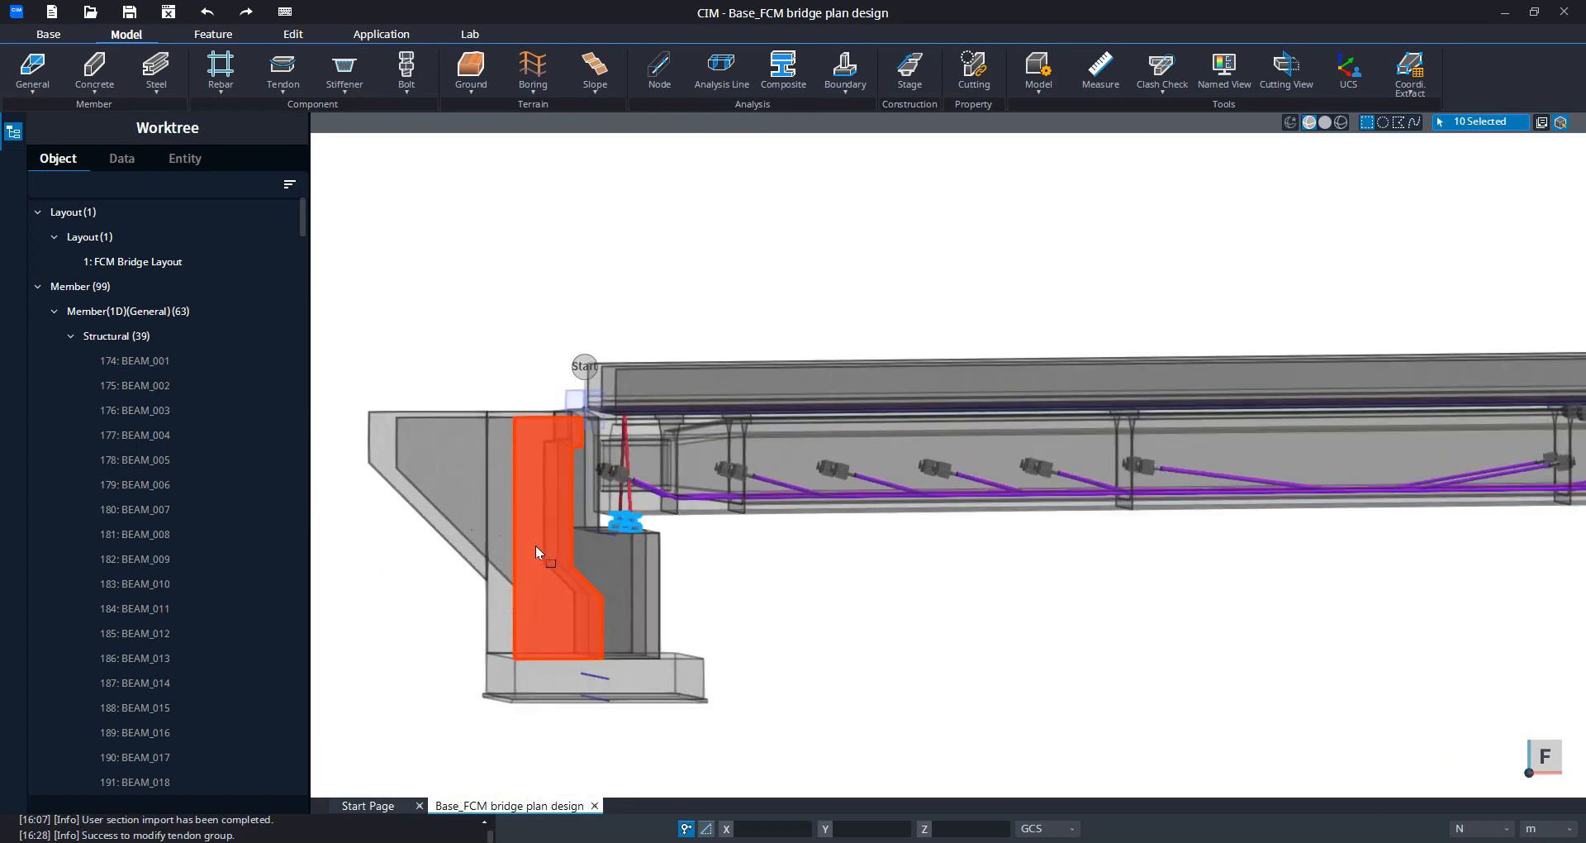
scroll(605, 528, down, 3)
middle_drag(768, 533, 587, 529)
scroll(587, 528, down, 3)
middle_drag(1188, 538, 684, 532)
scroll(879, 454, up, 10)
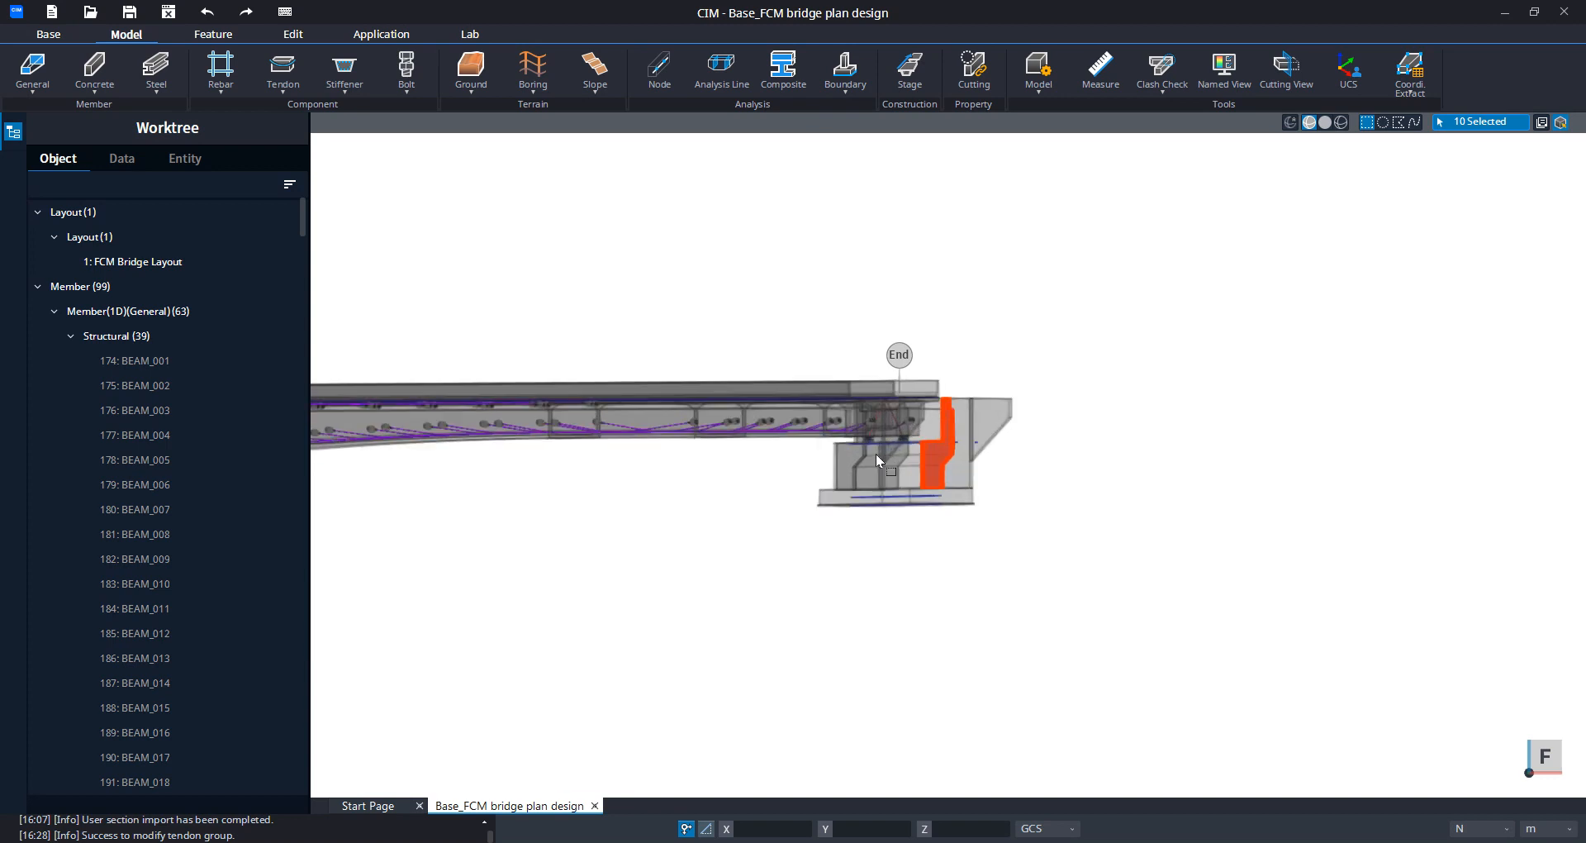
ctrl+middle_drag(864, 472, 1123, 491)
scroll(815, 449, up, 6)
ctrl+middle_drag(884, 498, 894, 482)
drag(890, 484, 719, 418)
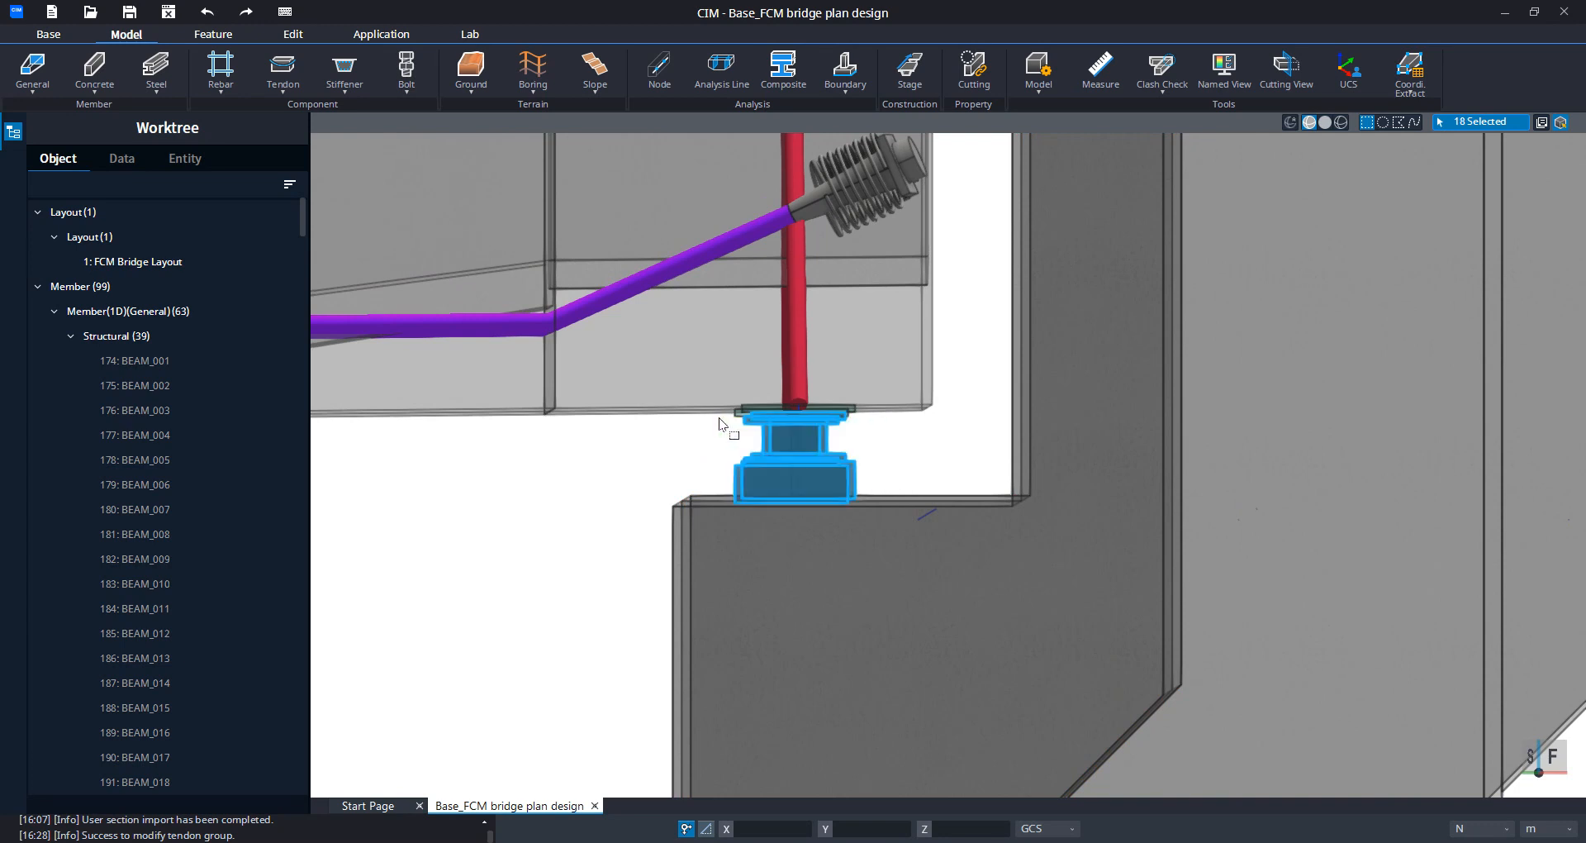
mouse_move(866, 451)
ctrl+middle_down()
mouse_move(850, 465)
mouse_move(867, 443)
ctrl+middle_up()
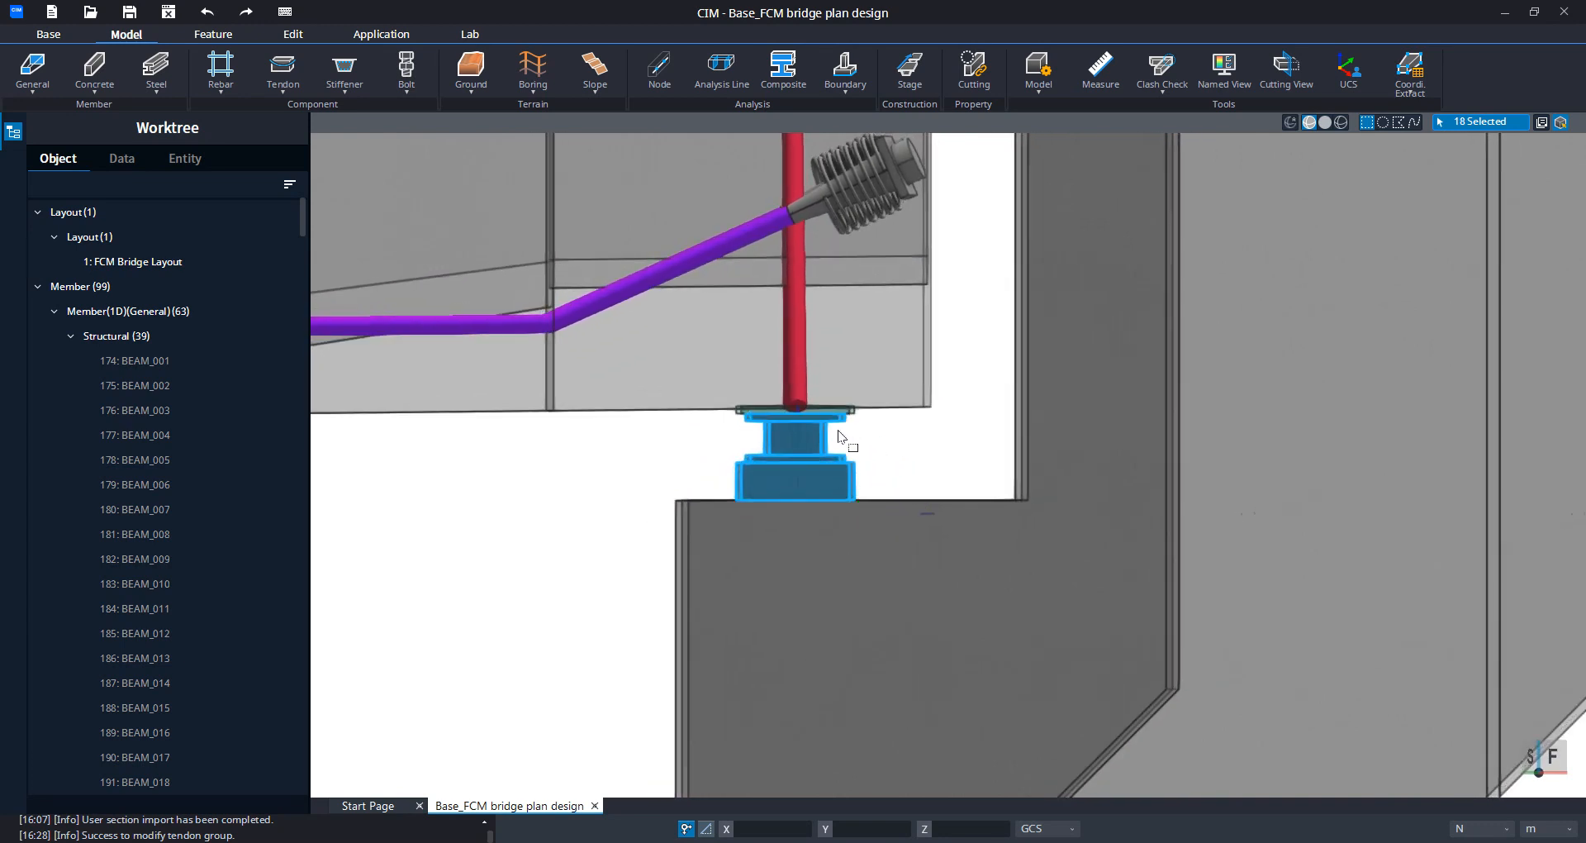
scroll(826, 425, up, 5)
drag(1106, 511, 519, 399)
scroll(1239, 453, down, 5)
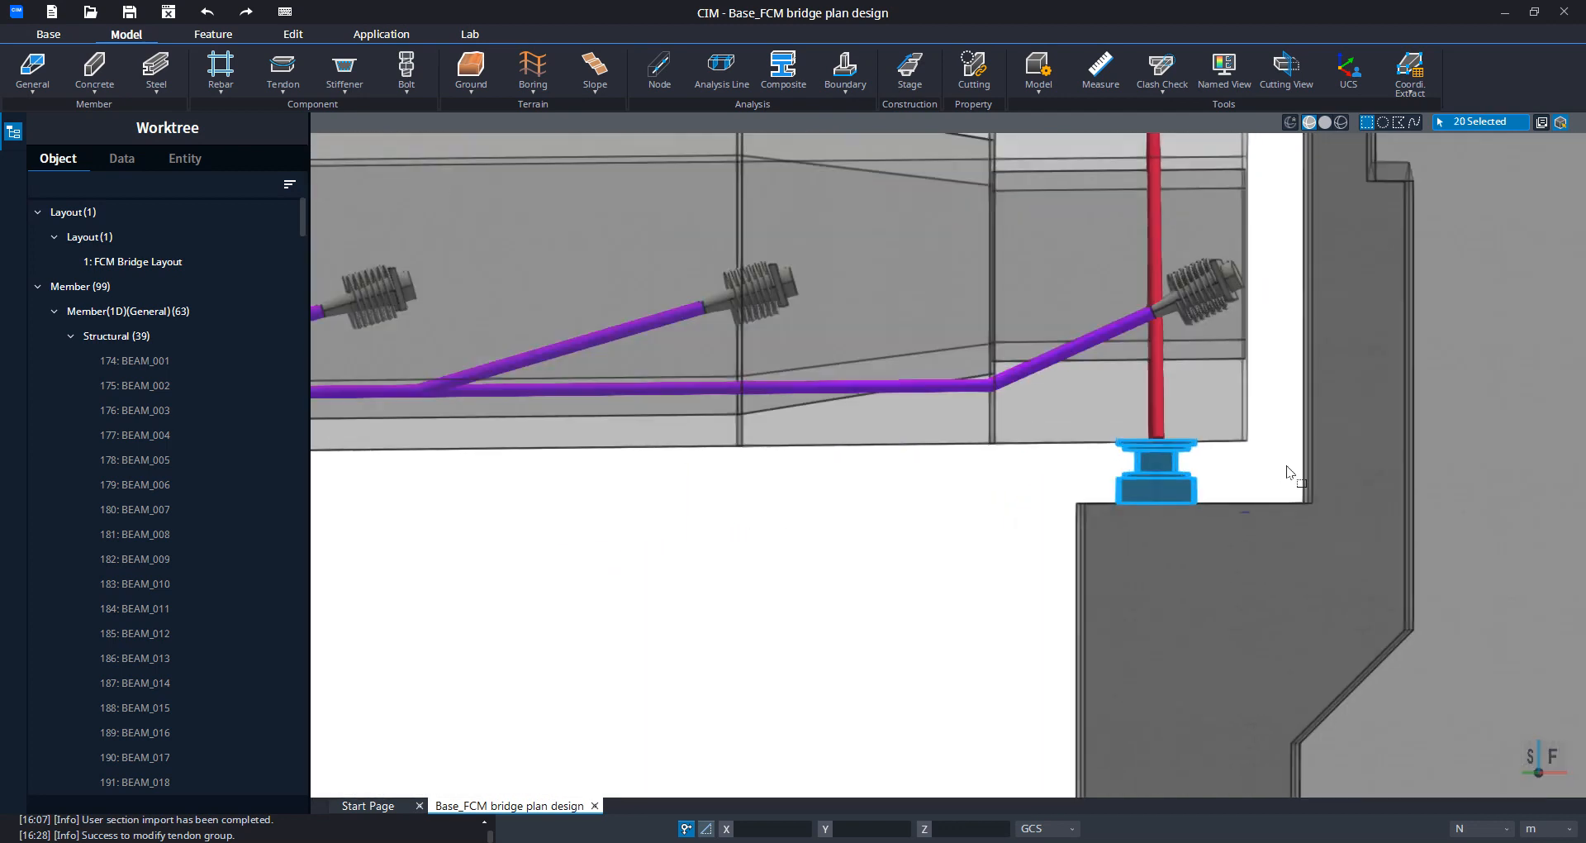
Step: Isolate the selected abutment bearings so that only they are shown in the model
scroll(1359, 514, down, 10)
scroll(1370, 537, down, 3)
middle_drag(698, 612, 1249, 583)
scroll(735, 521, up, 4)
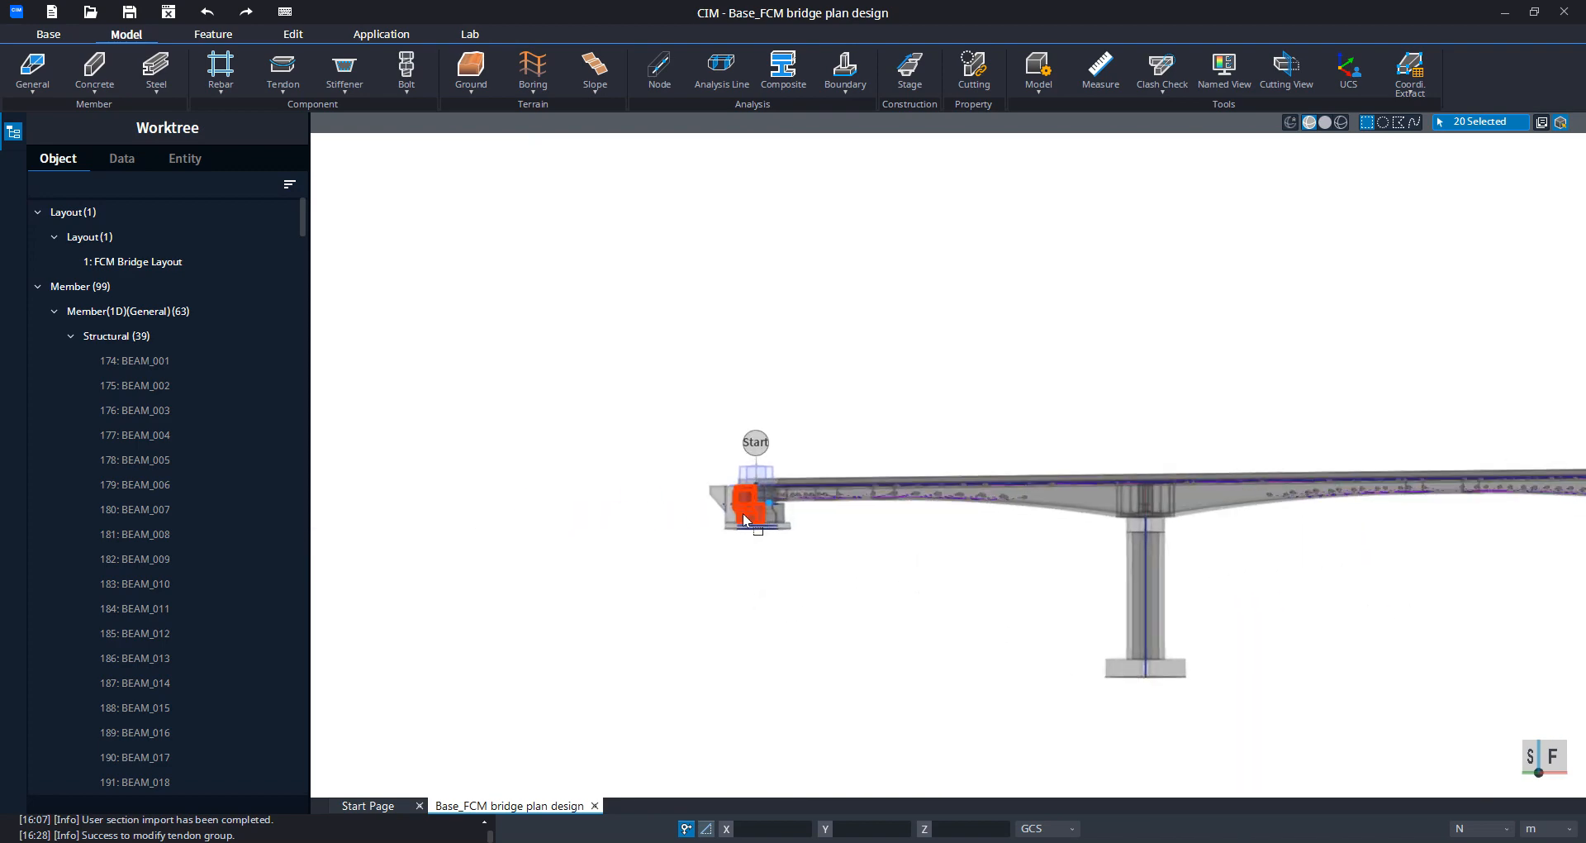
scroll(752, 513, up, 8)
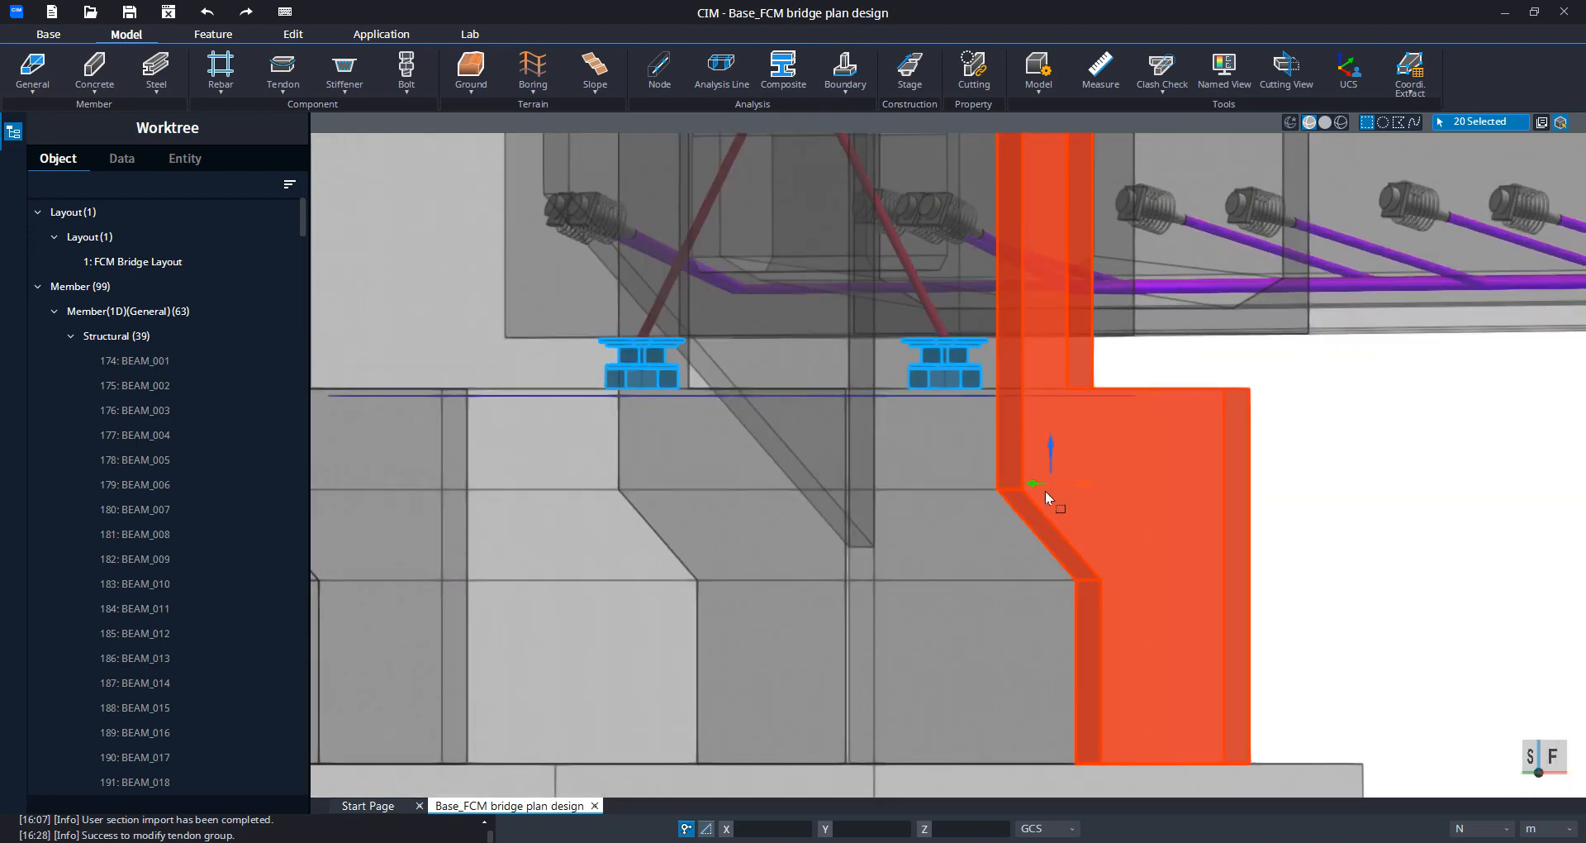
middle_drag(1045, 491, 783, 553)
right_click(866, 508)
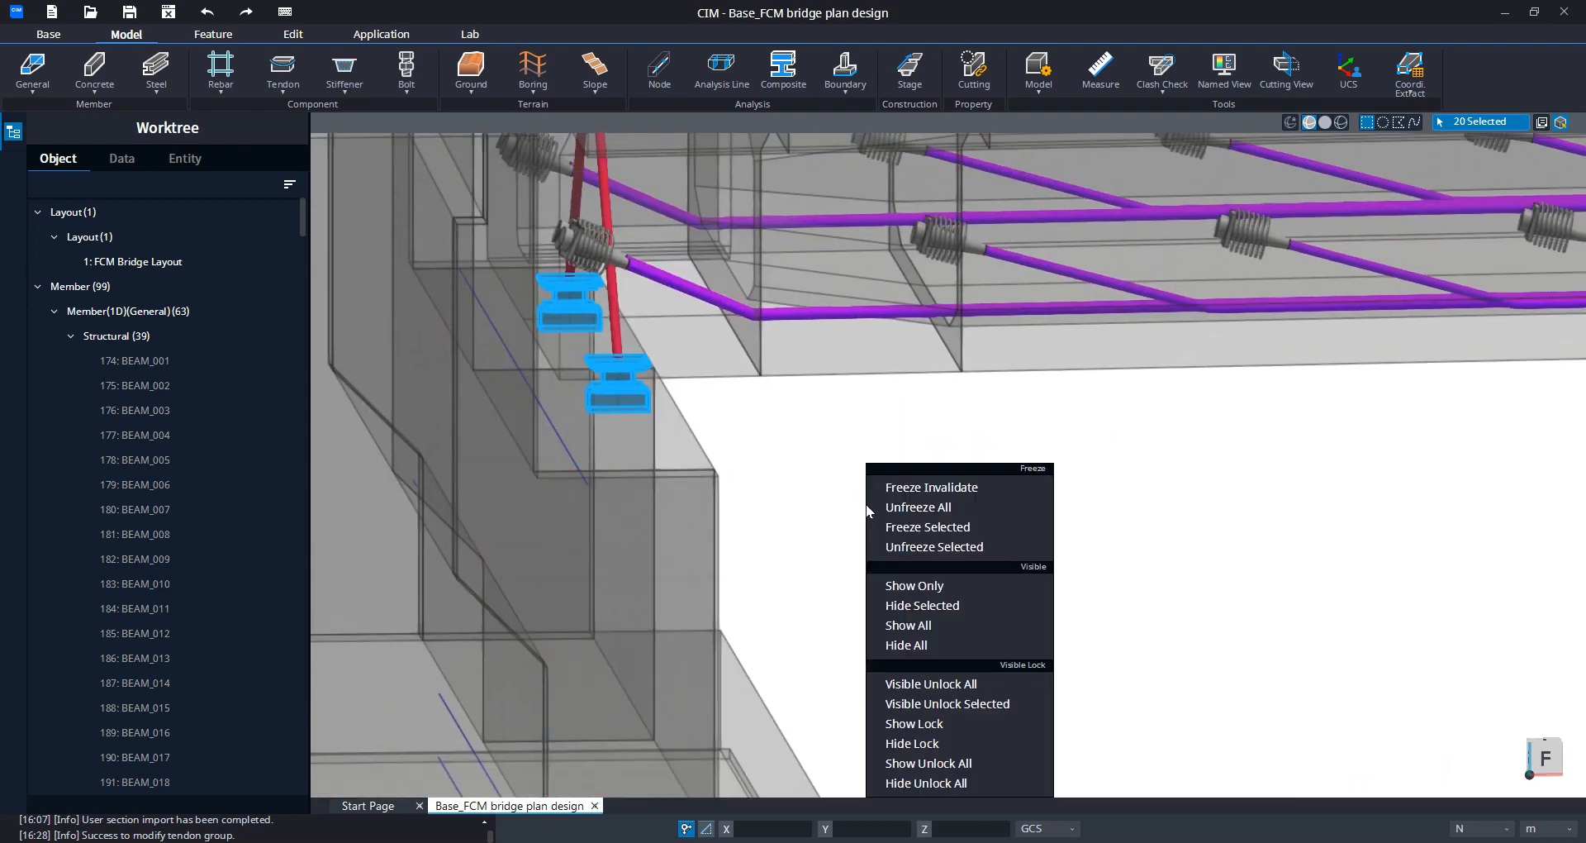
click(923, 586)
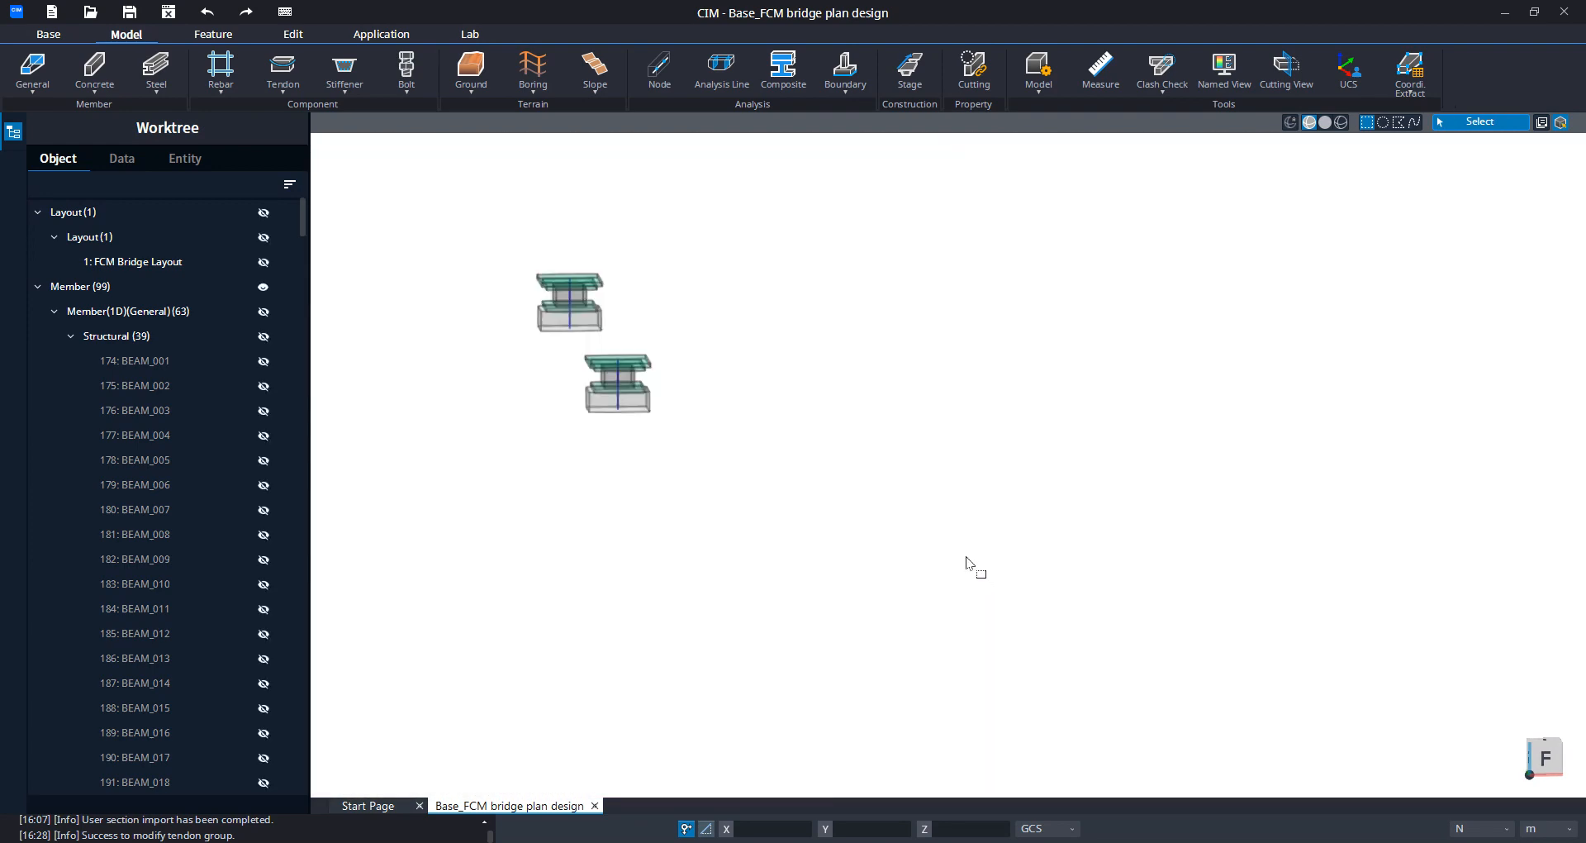
Step: Start a General elastic link on the first start-abutment bearing, from the top vertex to the bottom vertex of its centre line
middle_drag(649, 419, 797, 476)
scroll(792, 466, up, 5)
middle_drag(720, 443, 866, 524)
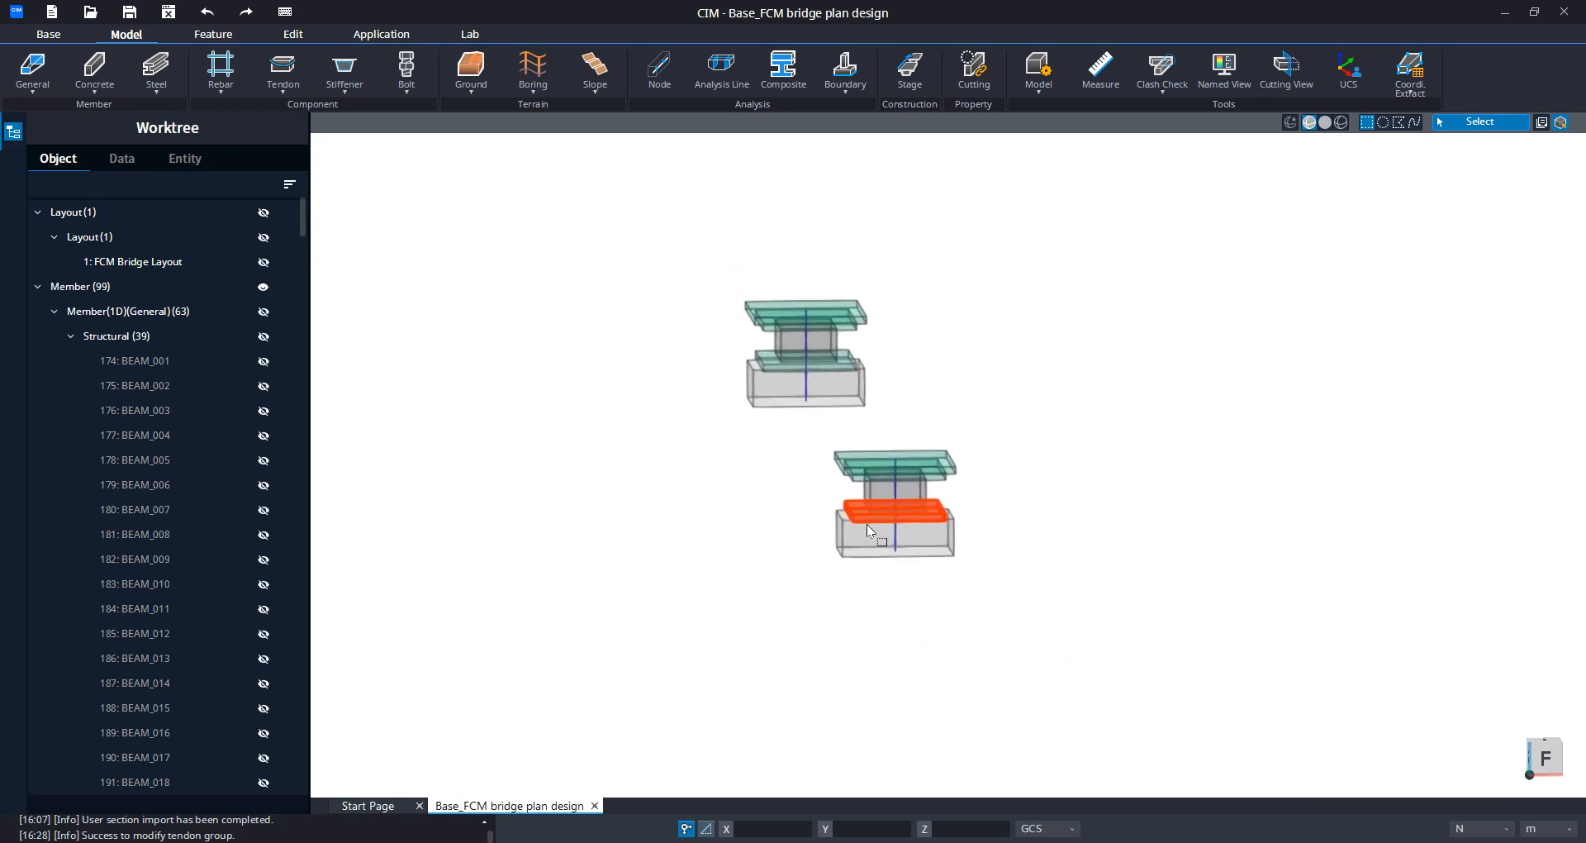
click(850, 91)
click(850, 285)
scroll(793, 322, up, 3)
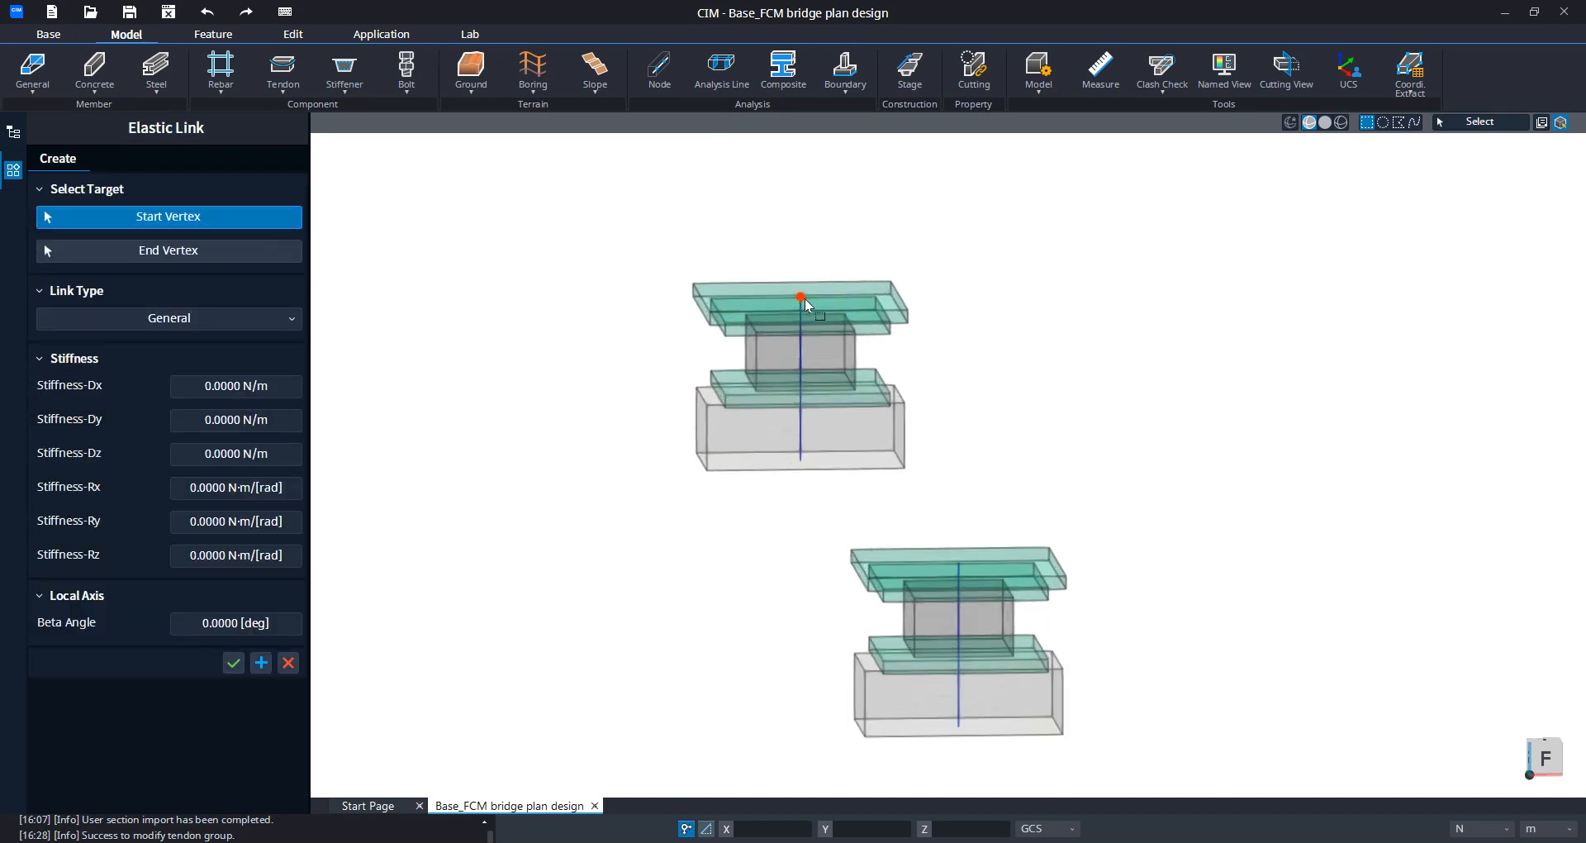
click(802, 297)
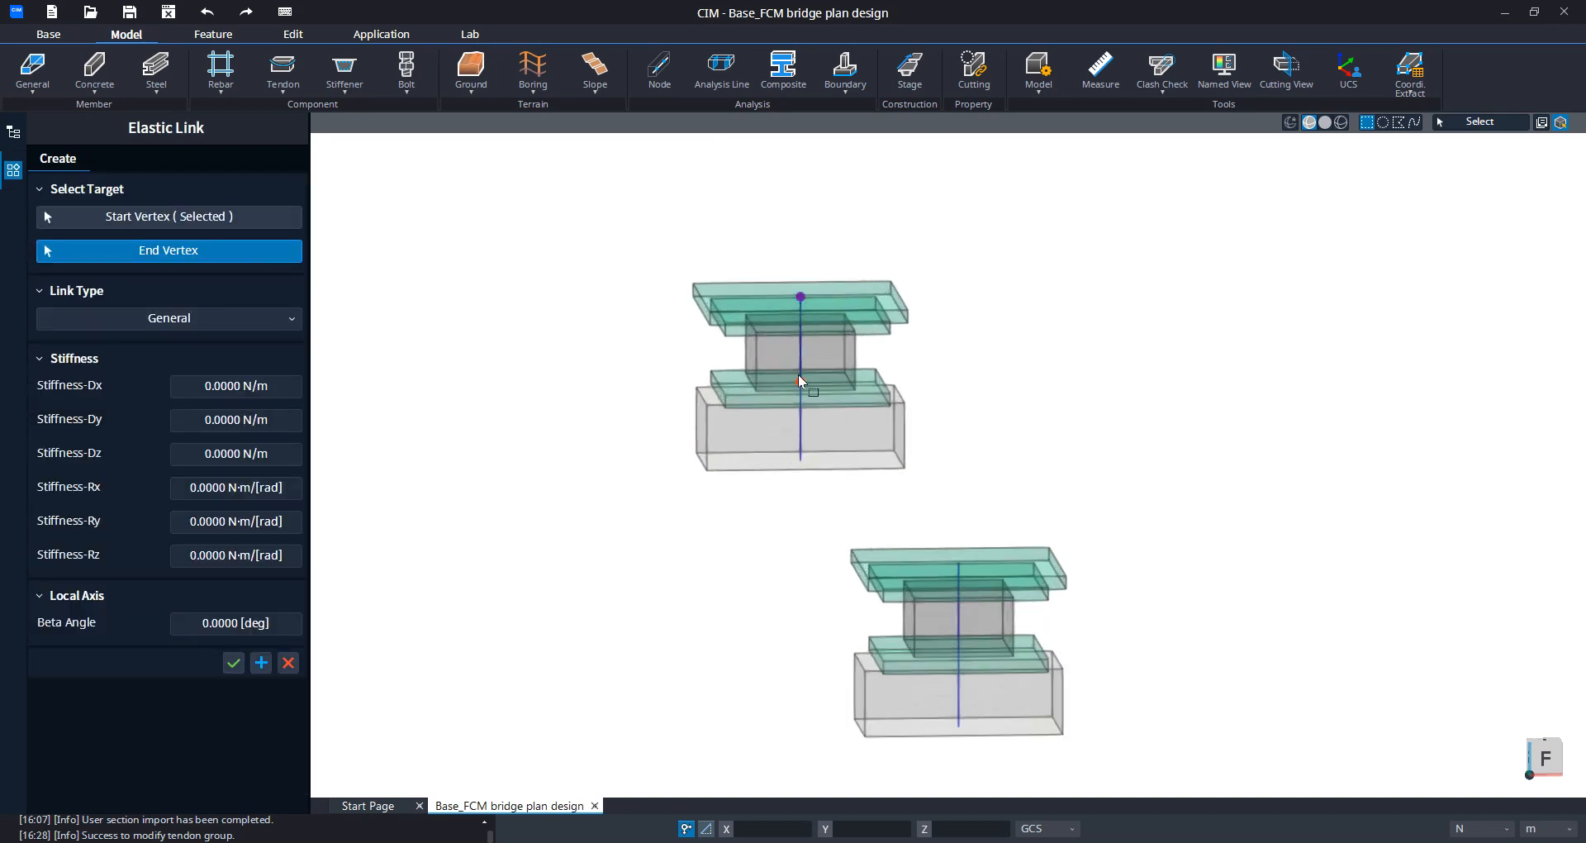
click(801, 462)
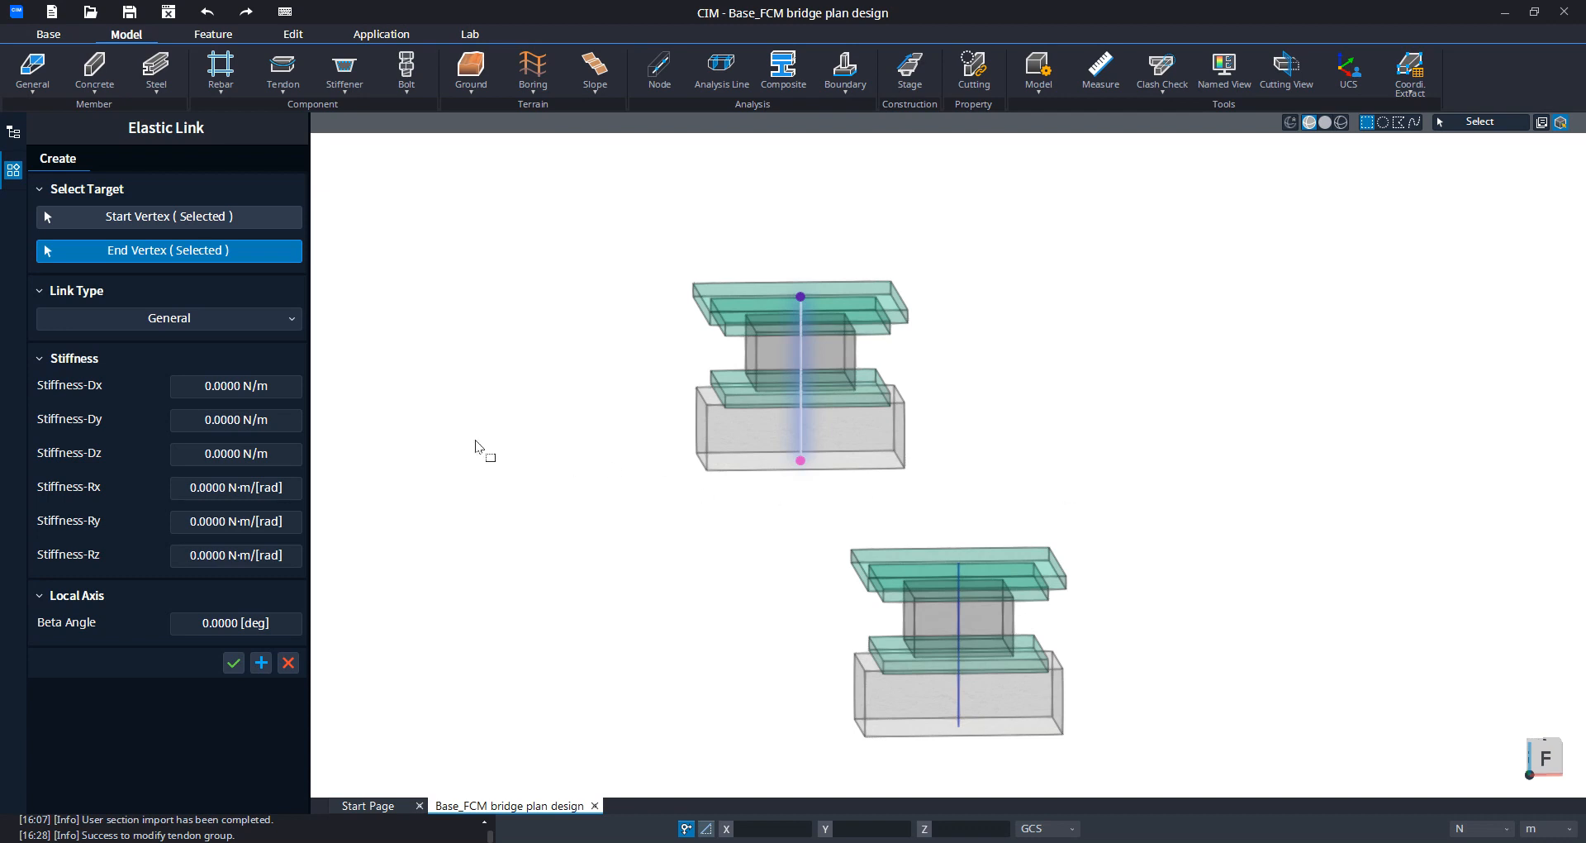
Step: Enter 2658996 N/m as the elastic link's Stiffness-Dx
click(209, 383)
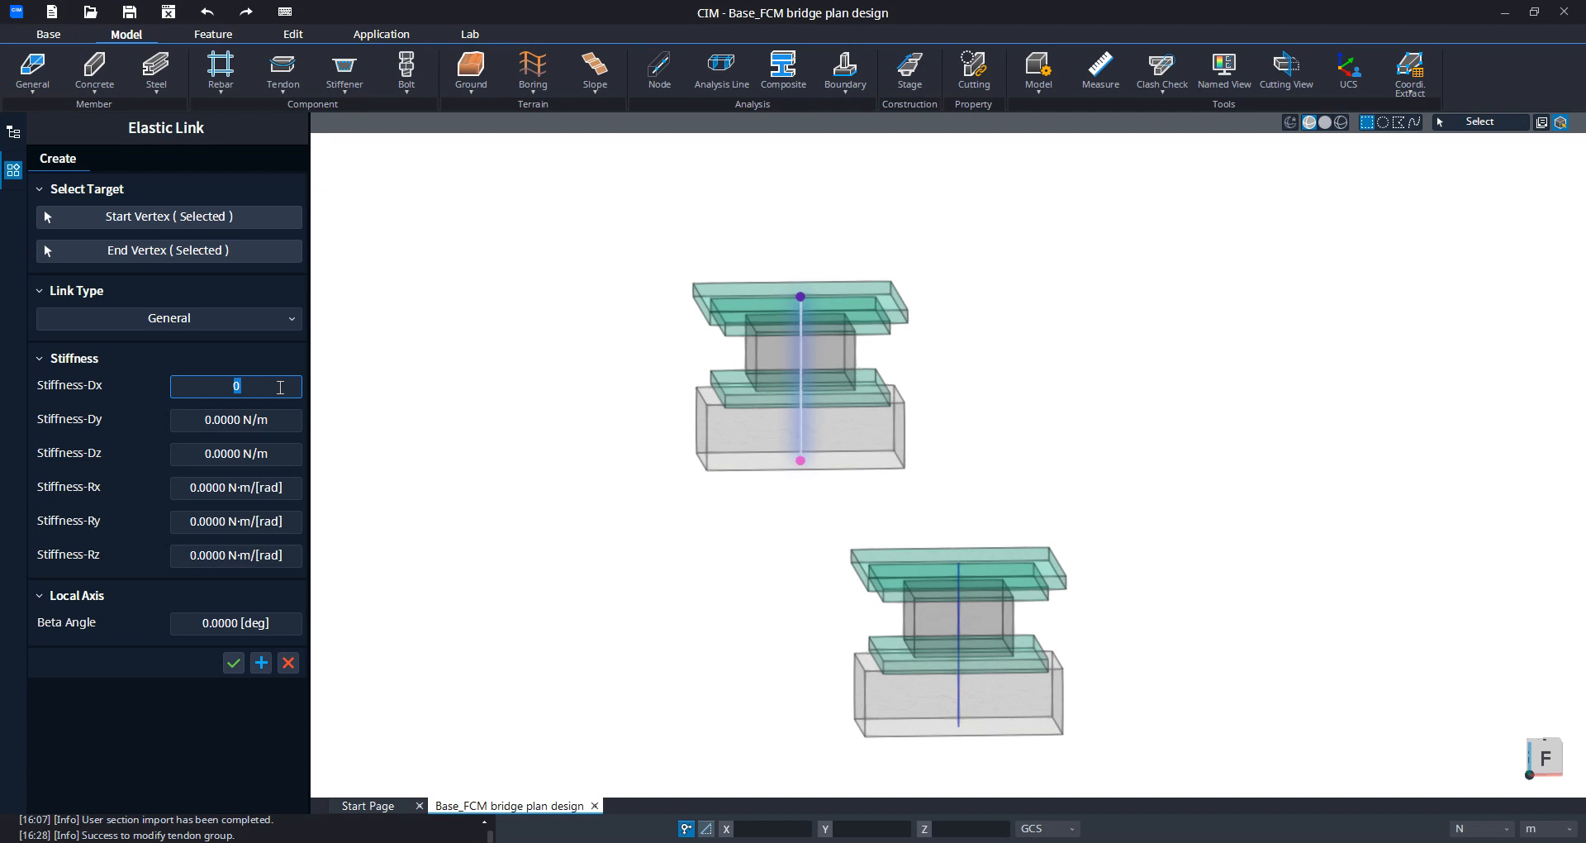
text(58996)
click(271, 421)
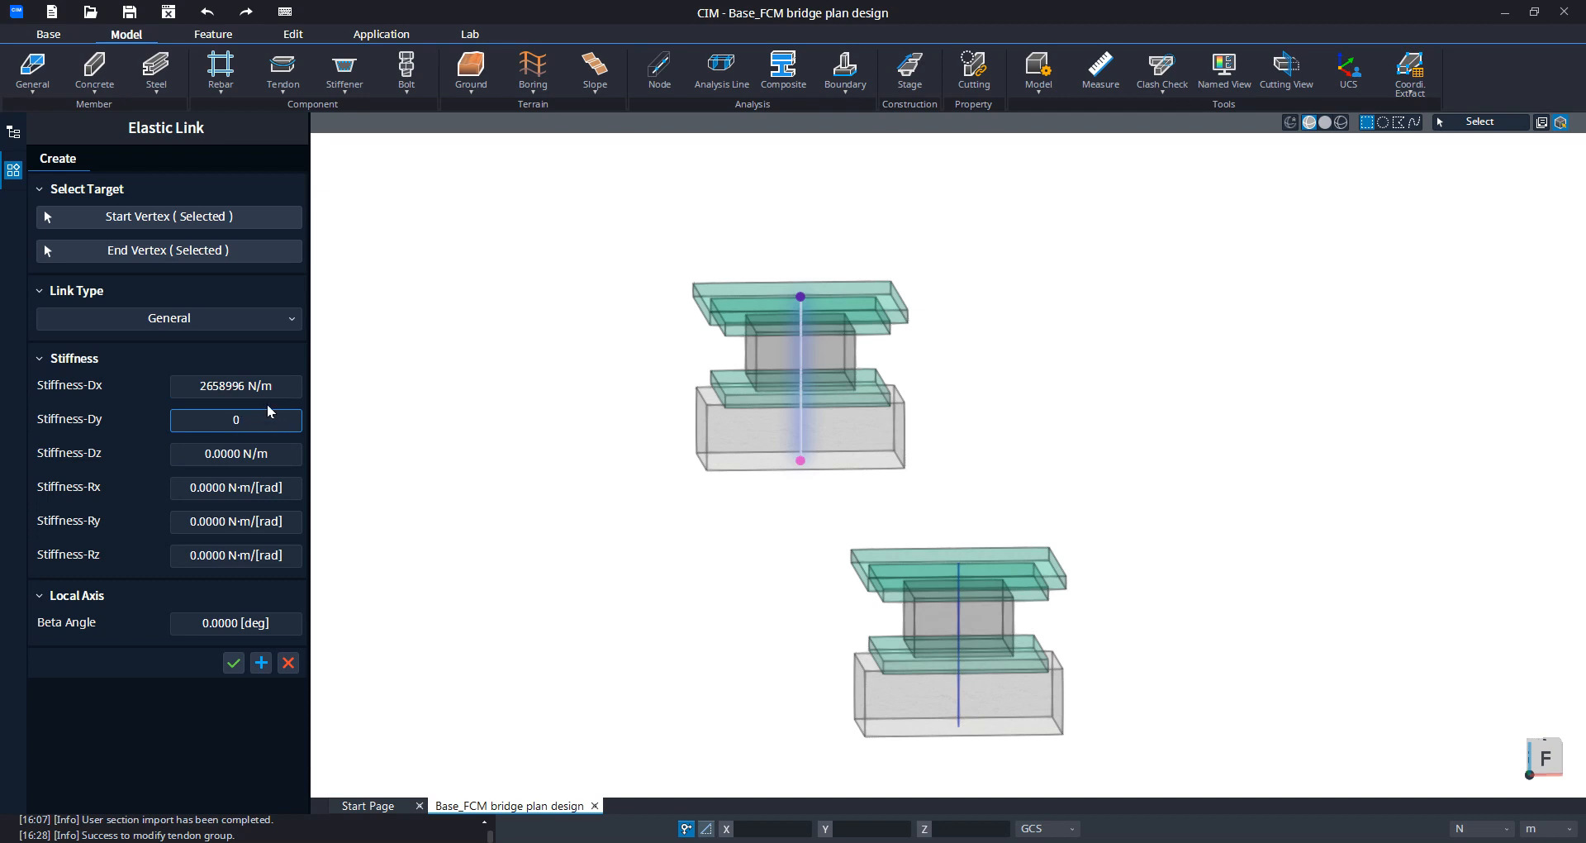
click(251, 385)
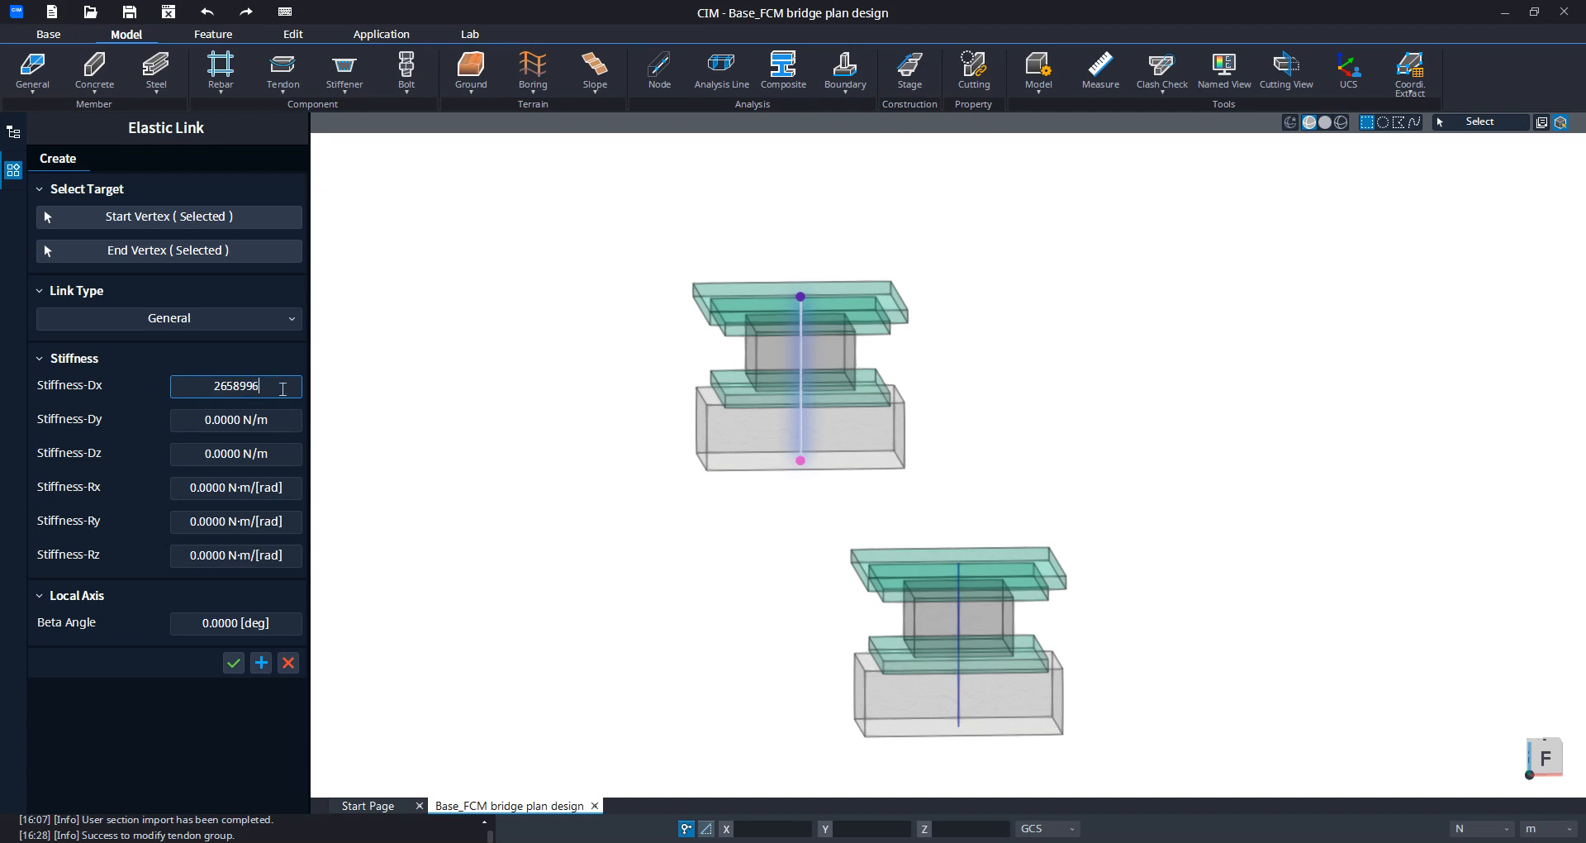
key(Return)
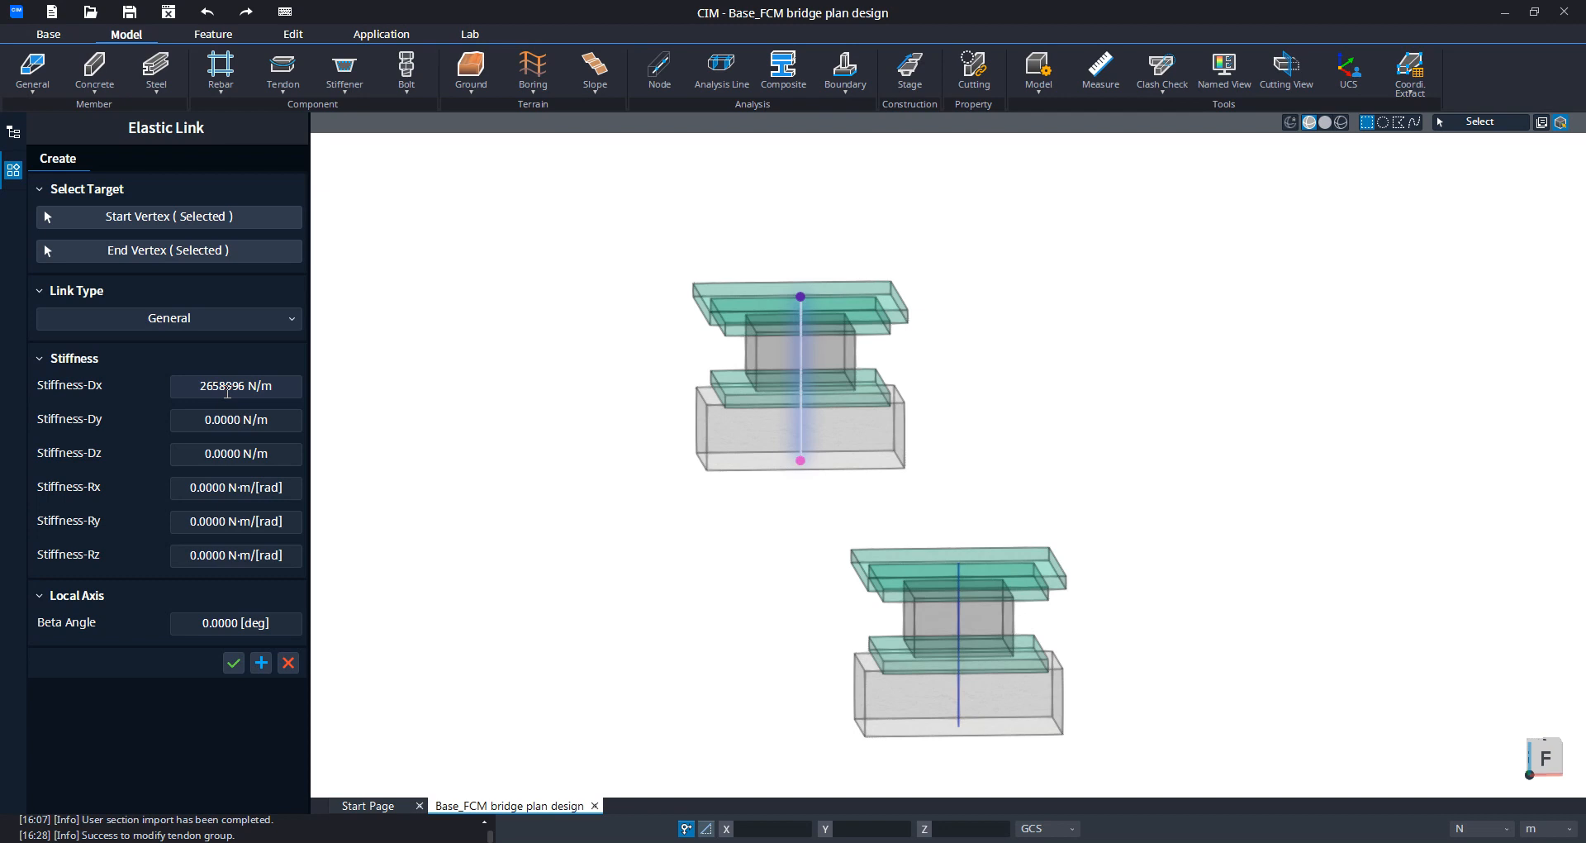
click(258, 388)
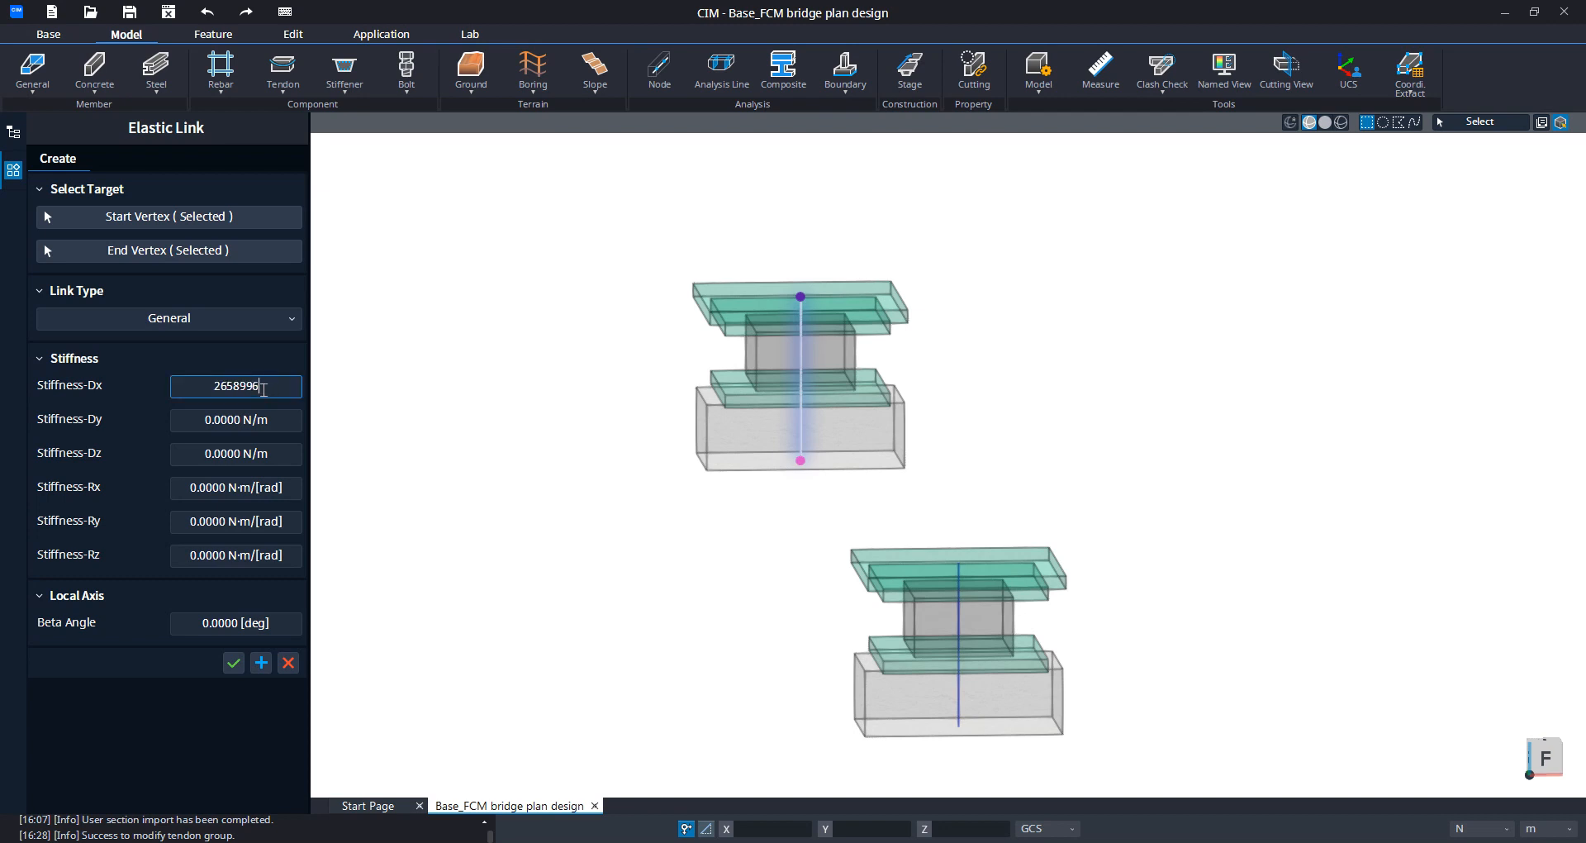
Step: Switch the force unit to kN and set the elastic link's Stiffness-Dx to 2658996 kN/m
click(1481, 828)
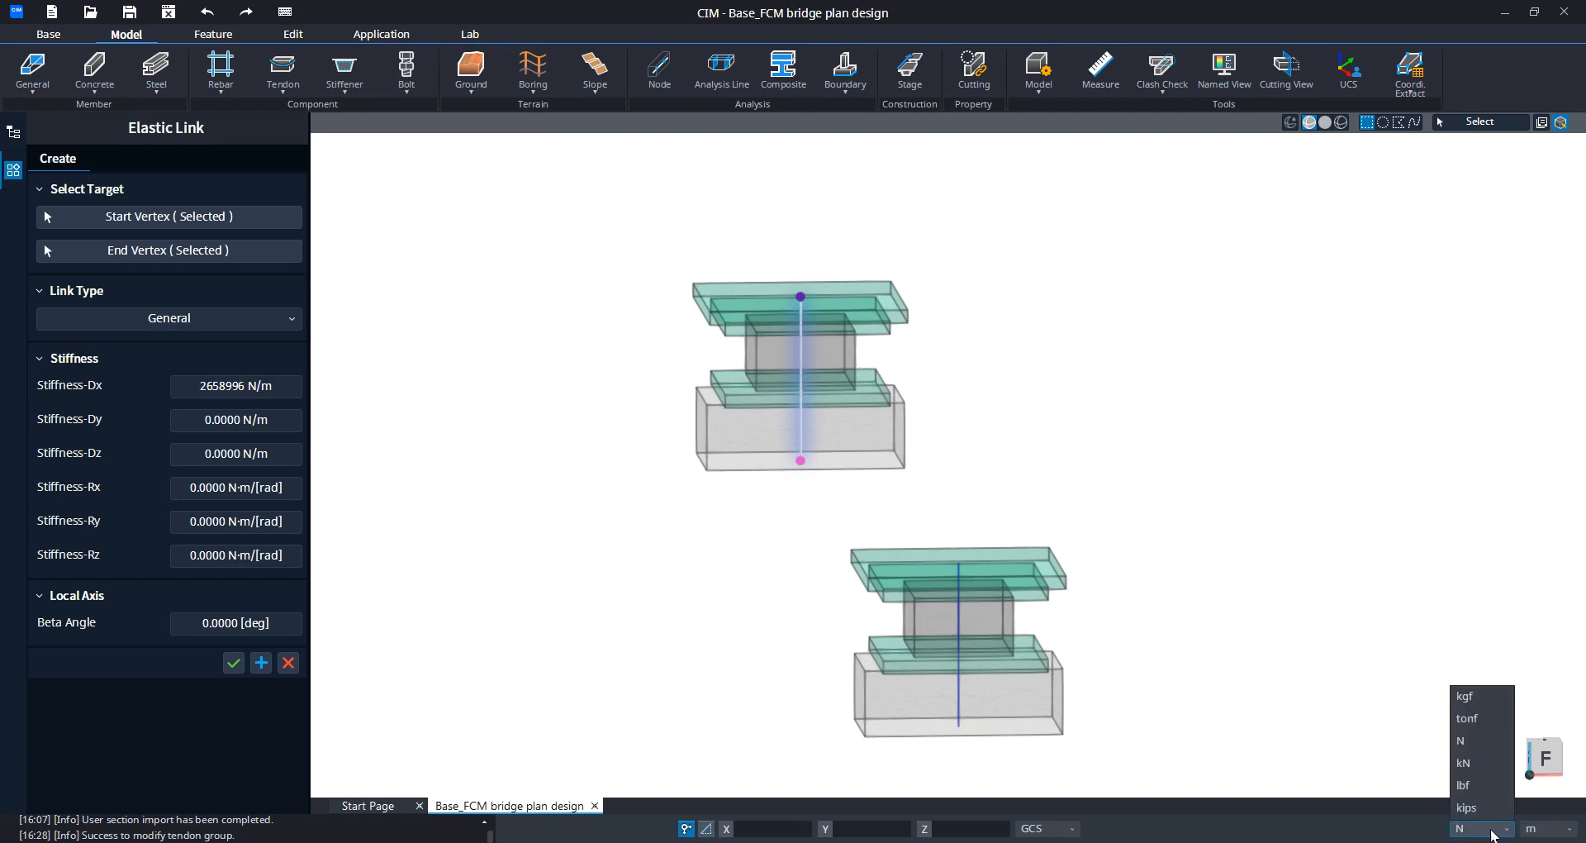
click(1466, 763)
click(264, 388)
drag(241, 387, 280, 387)
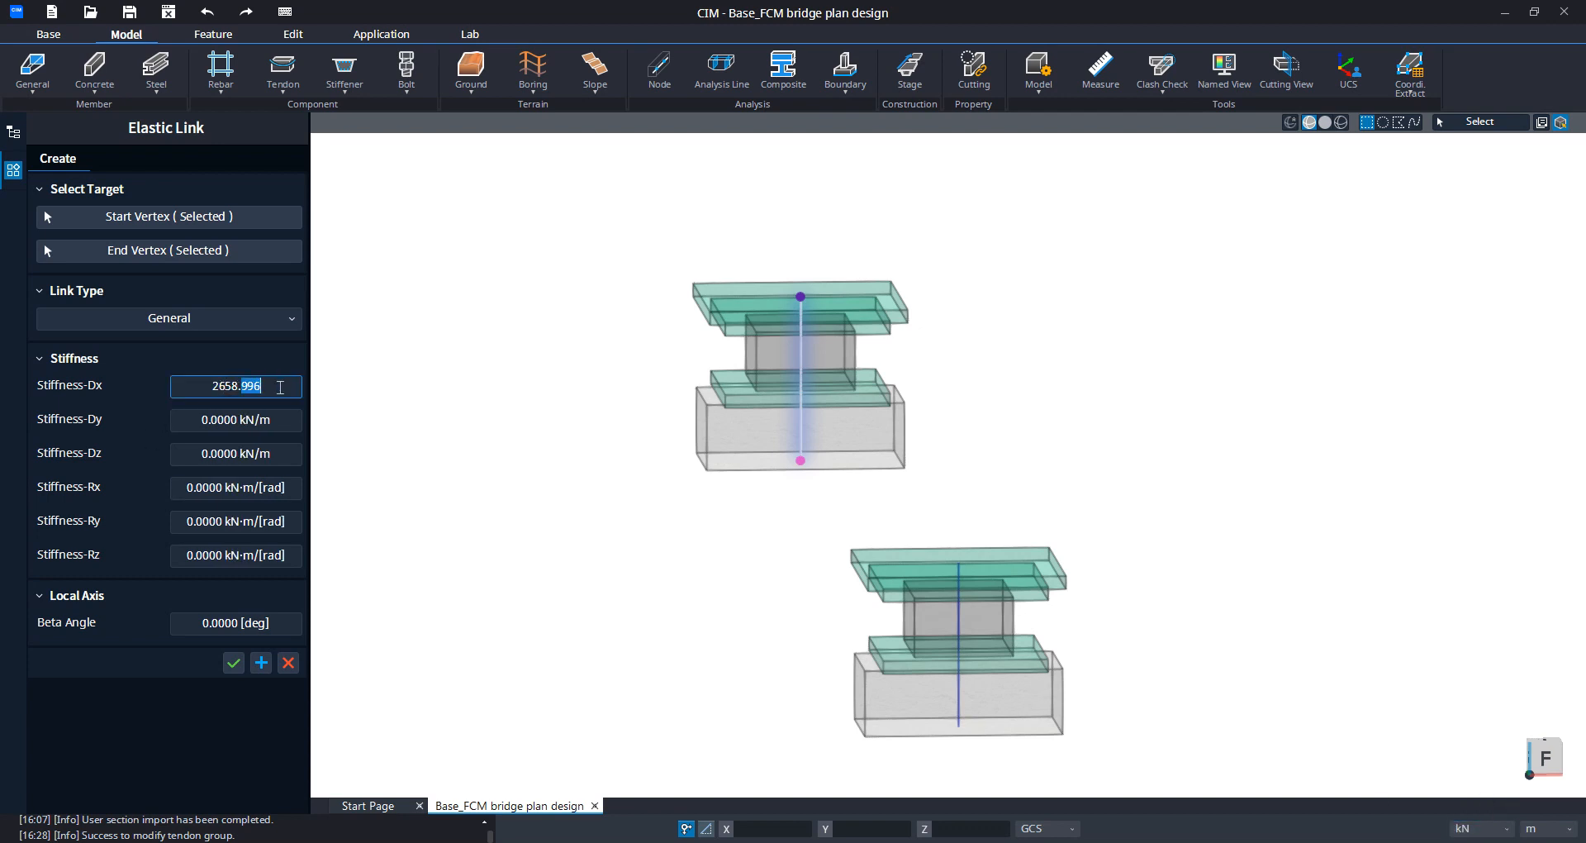
key(BackSpace)
key(BackSpace)
text(996)
Step: Set the elastic link's Stiffness-Dy and Stiffness-Dz to 7547 kN/m each
click(287, 415)
drag(285, 420, 191, 425)
text(7547)
click(255, 454)
drag(254, 454, 221, 454)
text(7541)
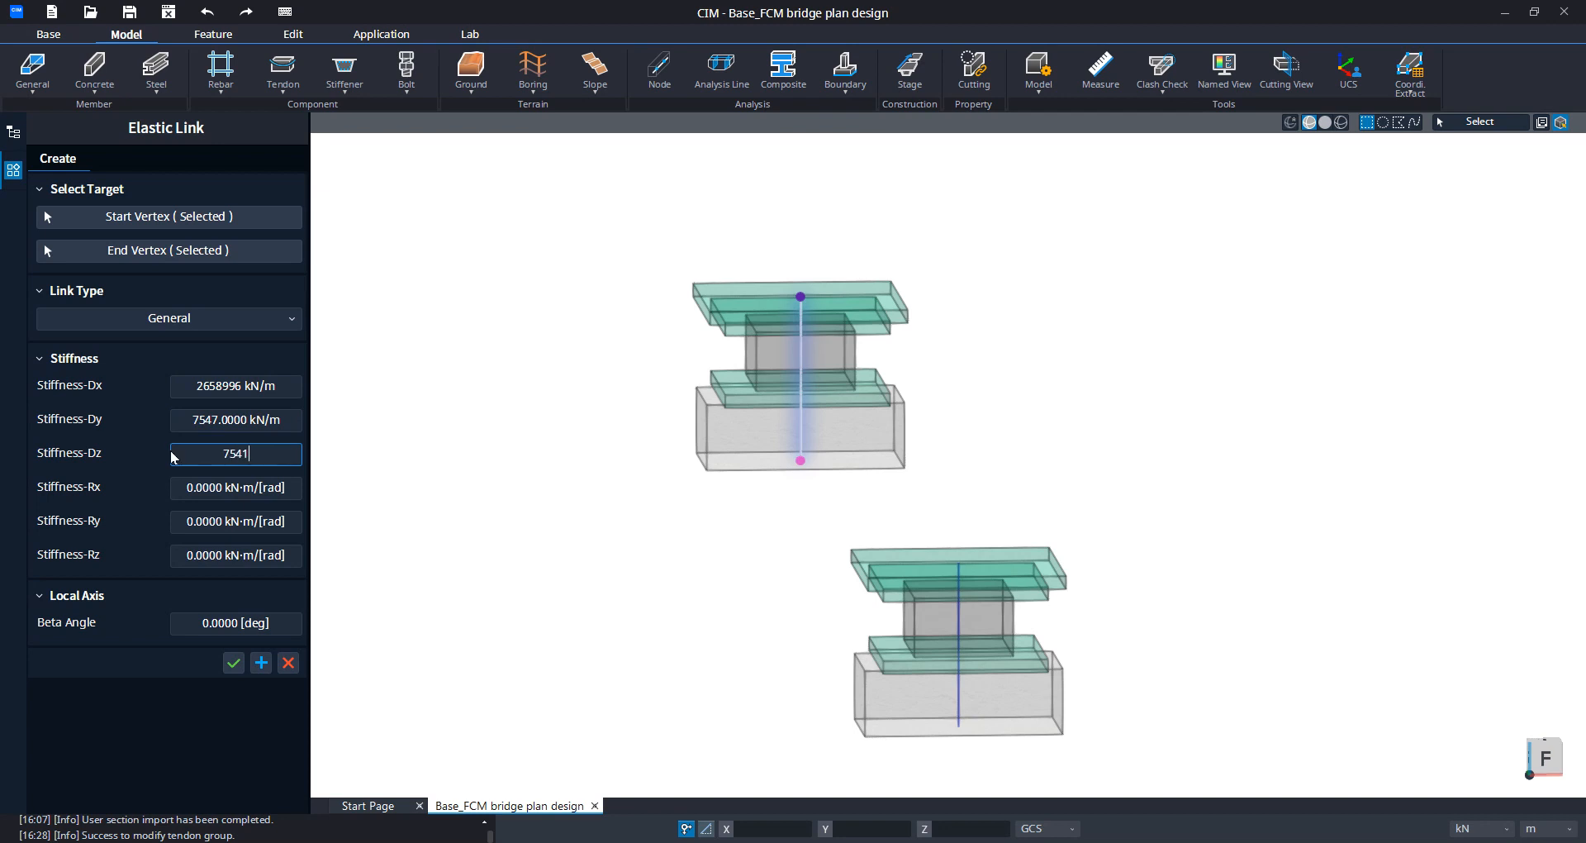
key(BackSpace)
text(7)
Step: Create the first bearing's elastic link with zero rotational stiffness in Rx, Ry and Rz, keeping the command open
drag(250, 489, 208, 494)
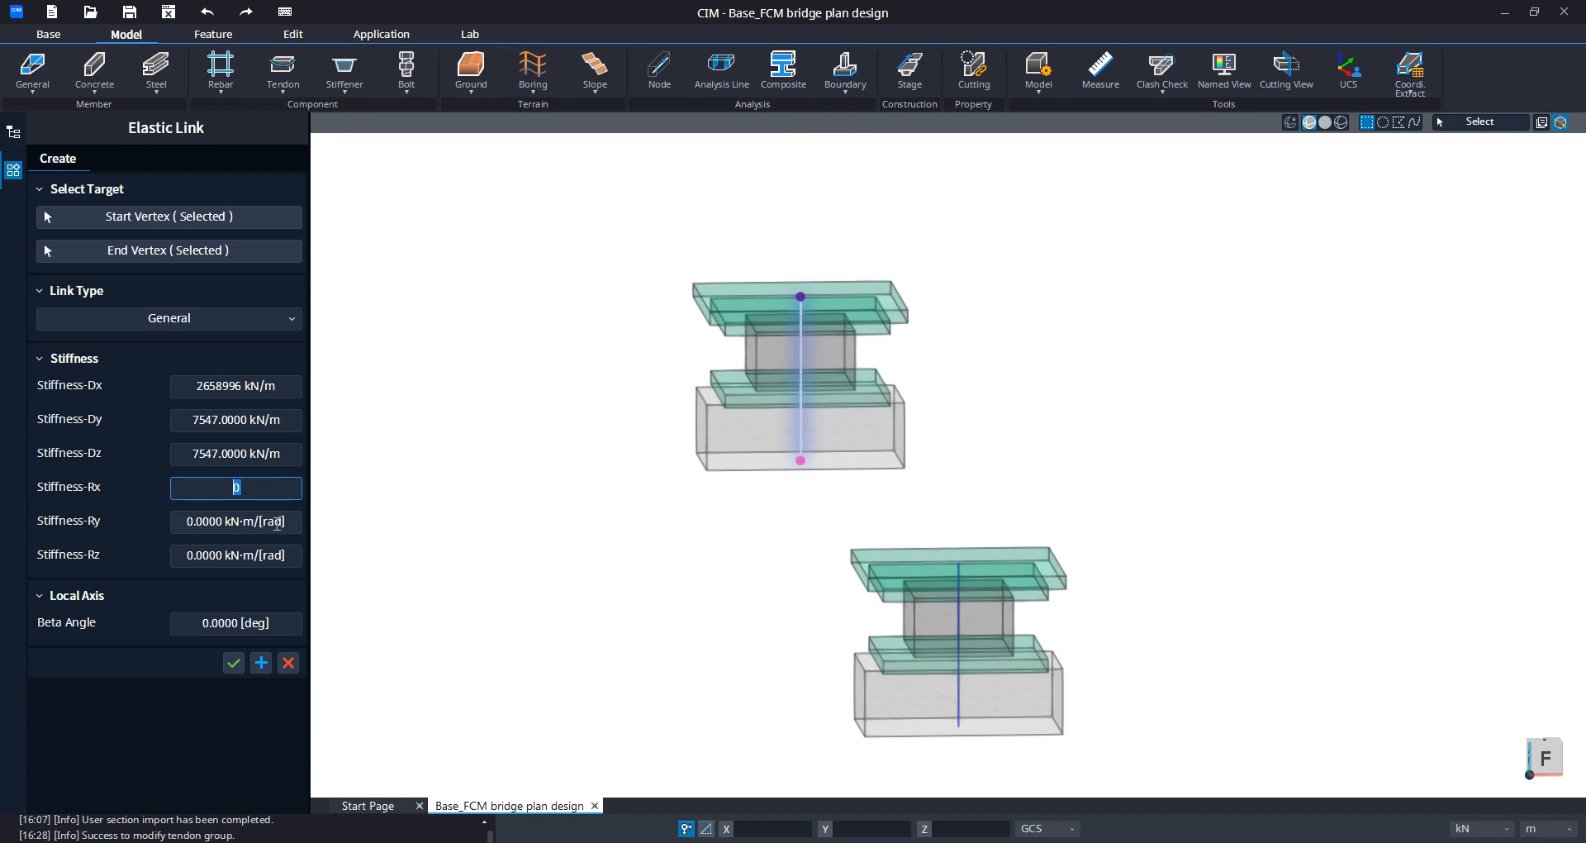
click(276, 520)
click(269, 554)
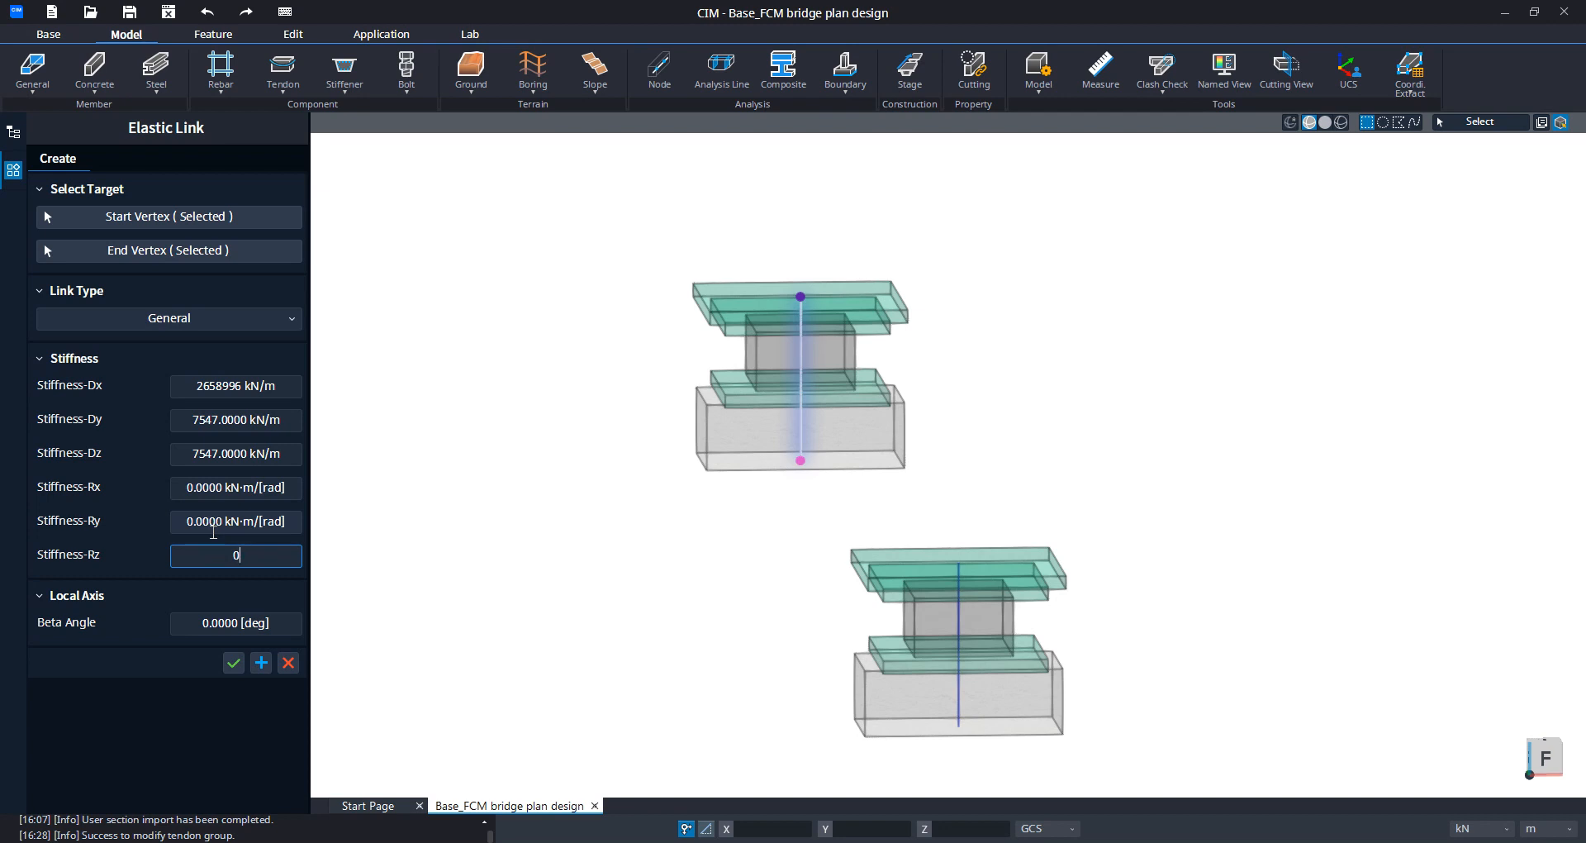
key(Return)
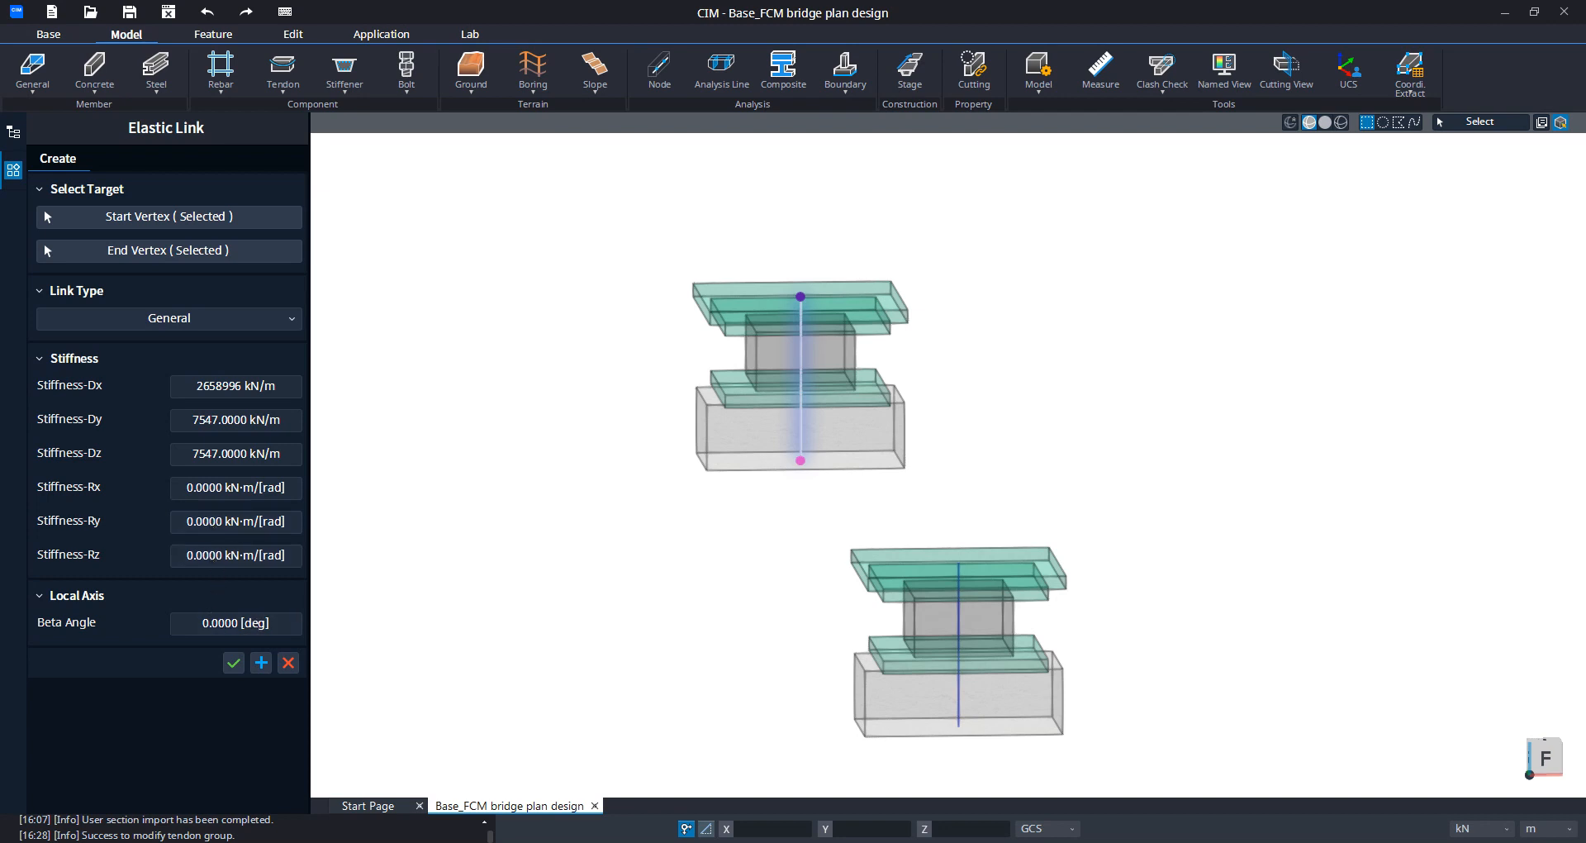
click(263, 664)
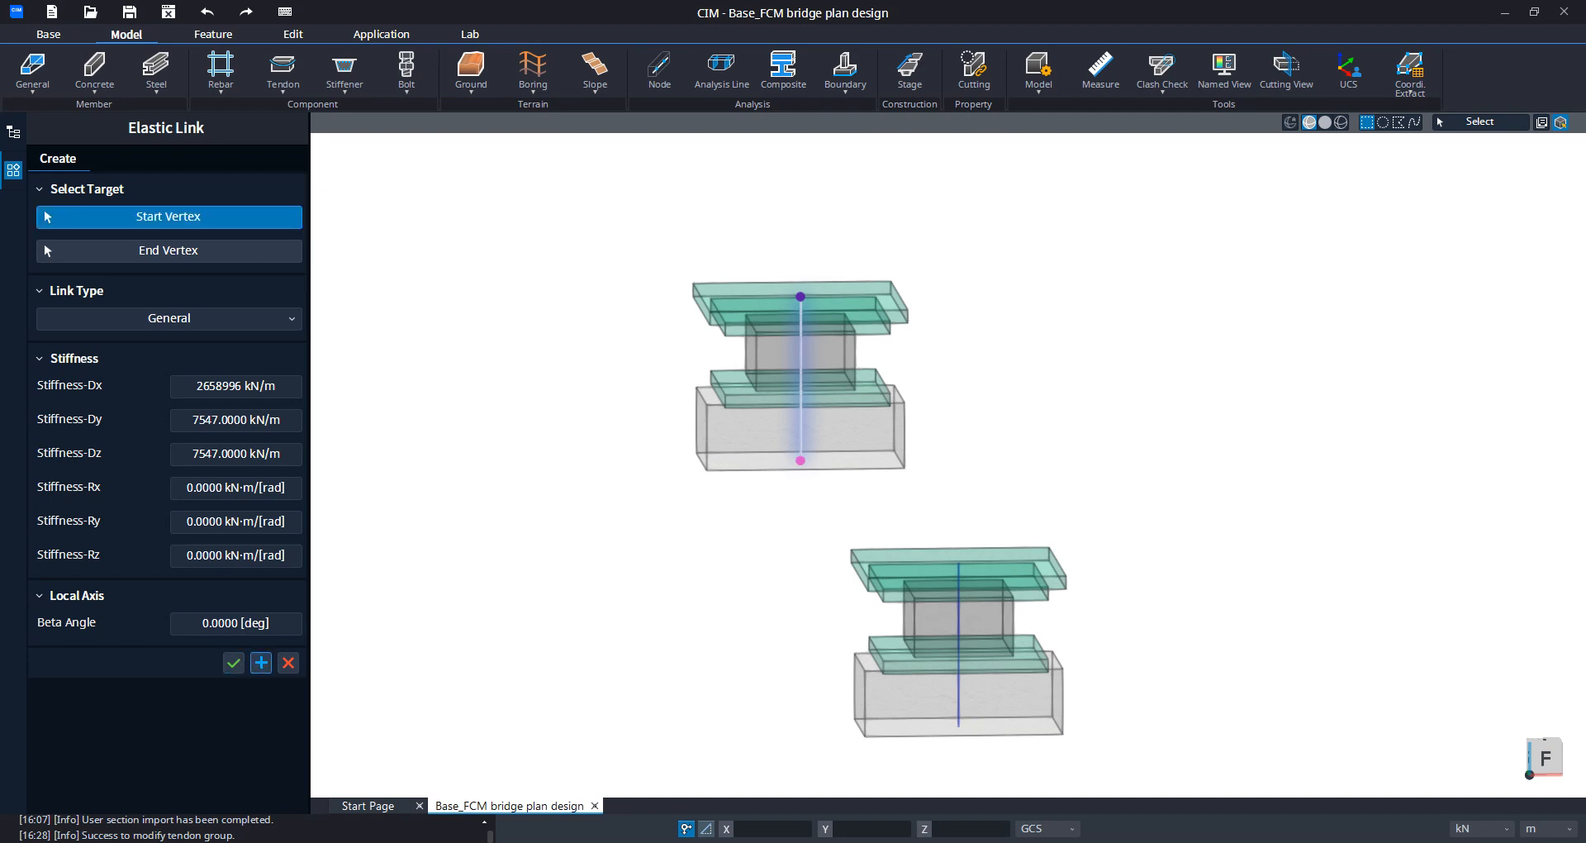
Step: Create an elastic link with the same stiffnesses between the top and bottom vertices of the second start-abutment bearing
middle_drag(974, 507, 992, 553)
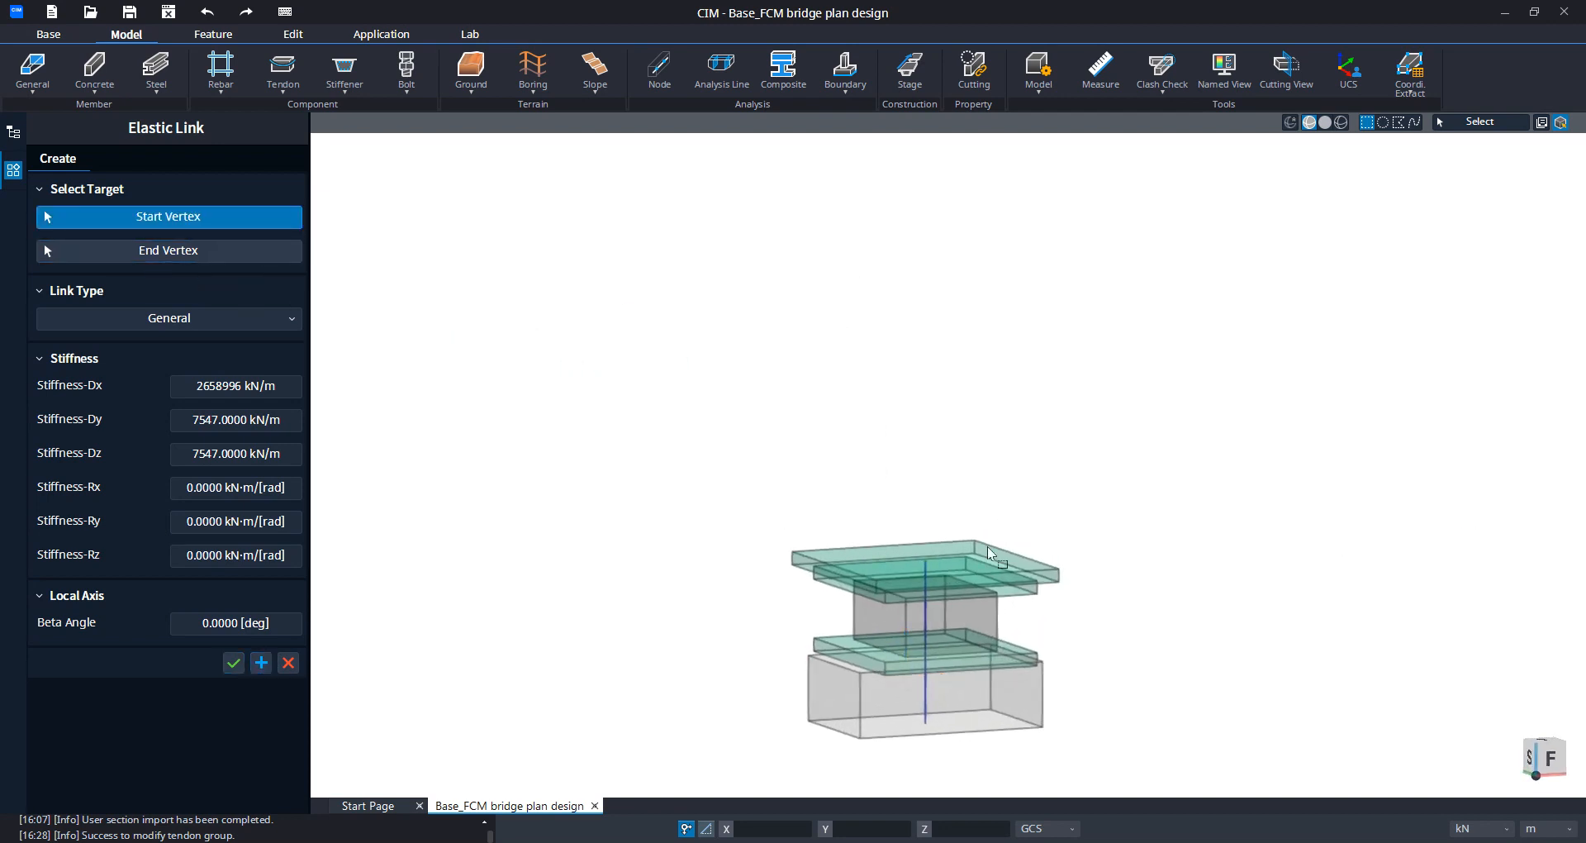
click(925, 561)
click(924, 723)
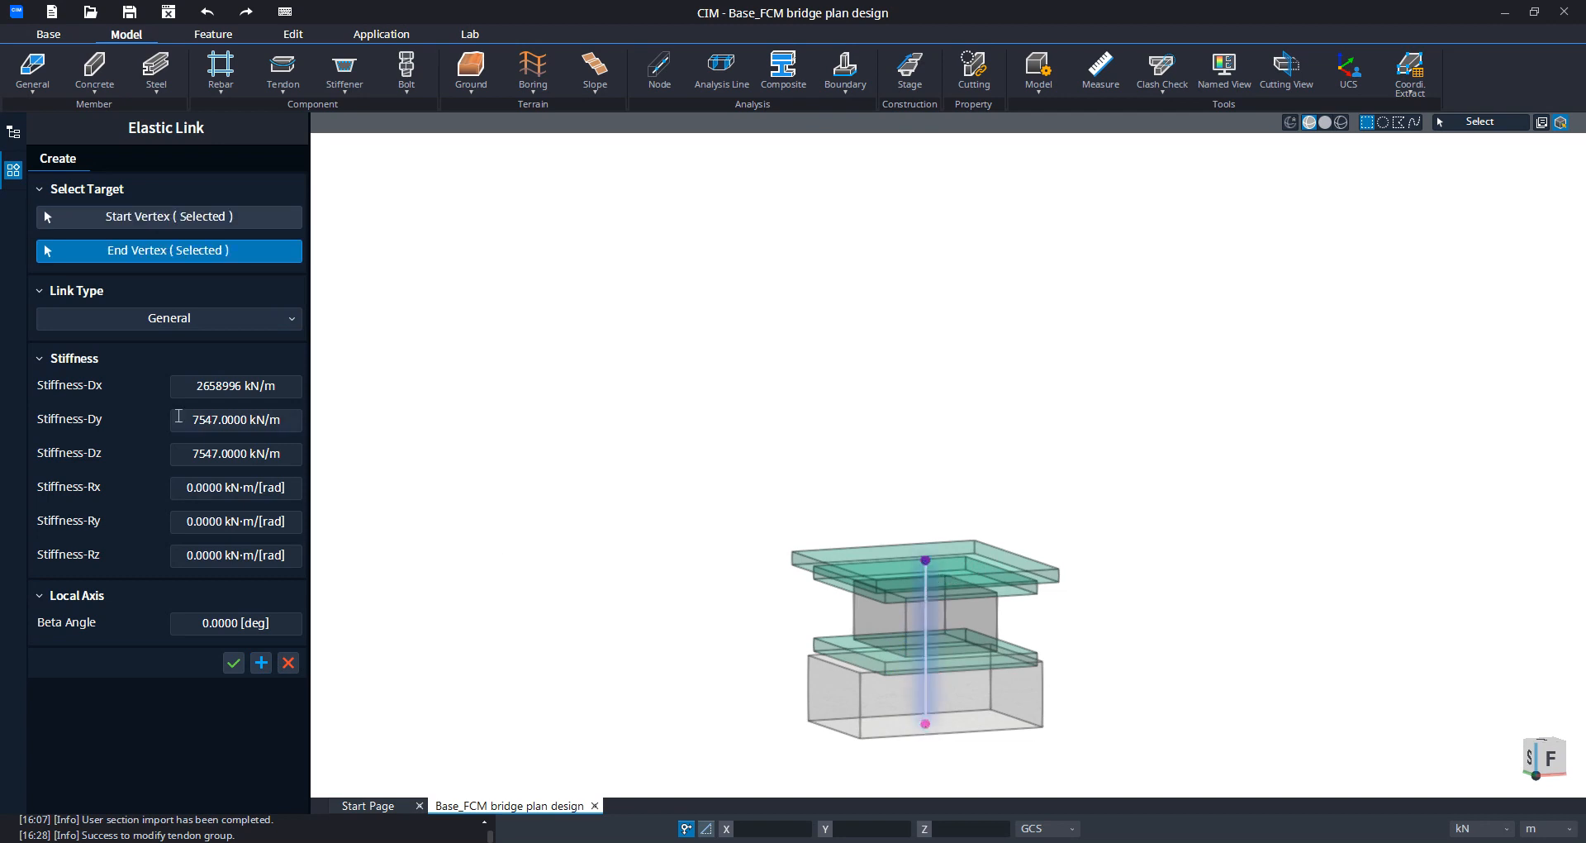
click(261, 662)
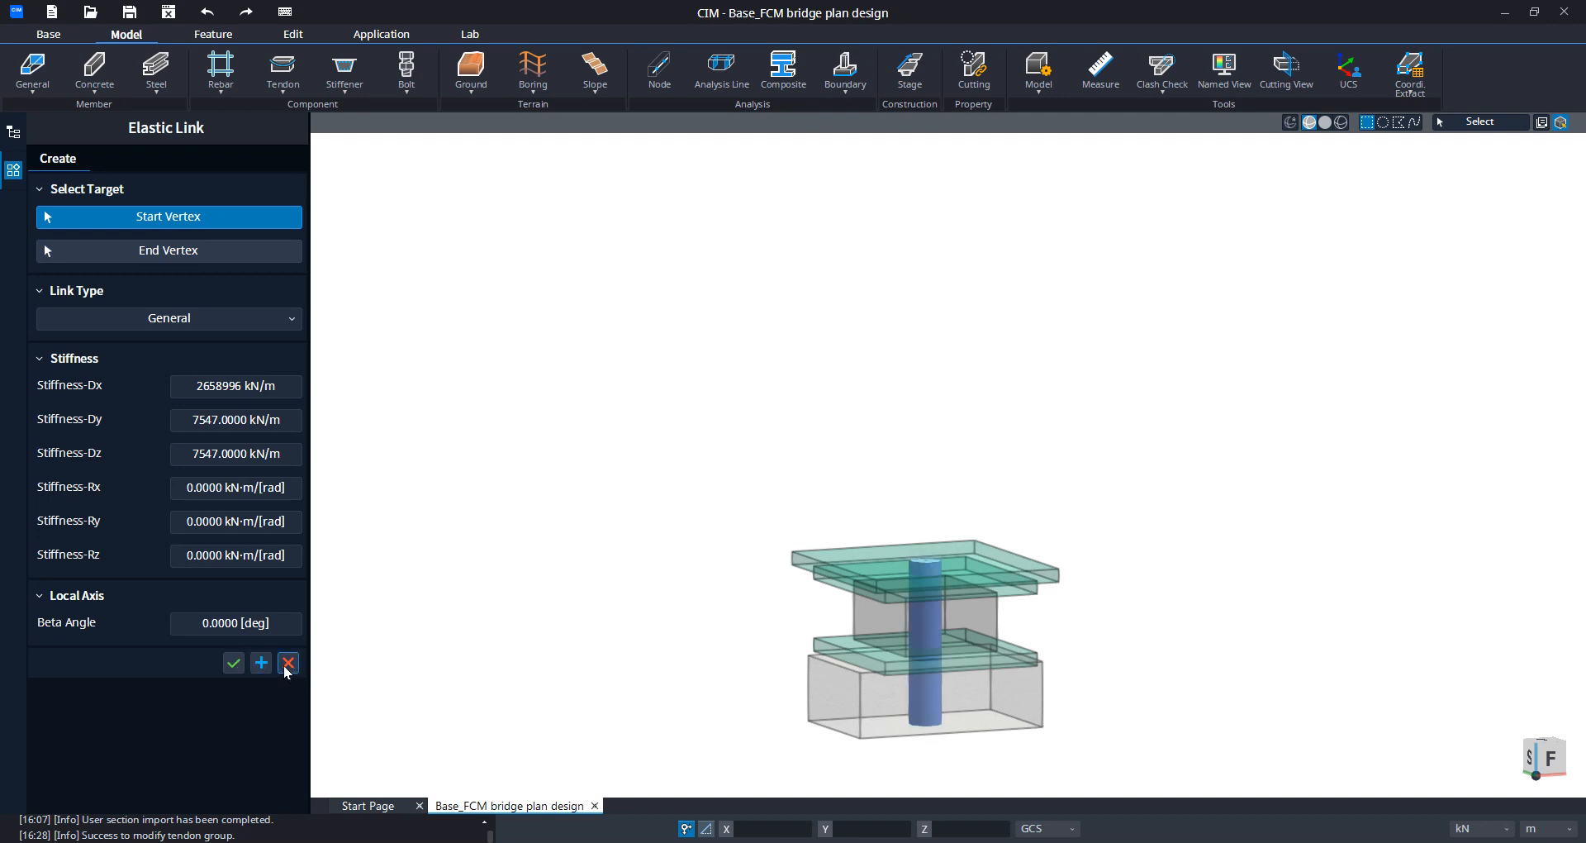
Step: Create an elastic link with the current stiffnesses between the top and bottom vertices of the far bearing at the end abutment, keeping the command open
scroll(532, 593, down, 4)
scroll(533, 594, down, 5)
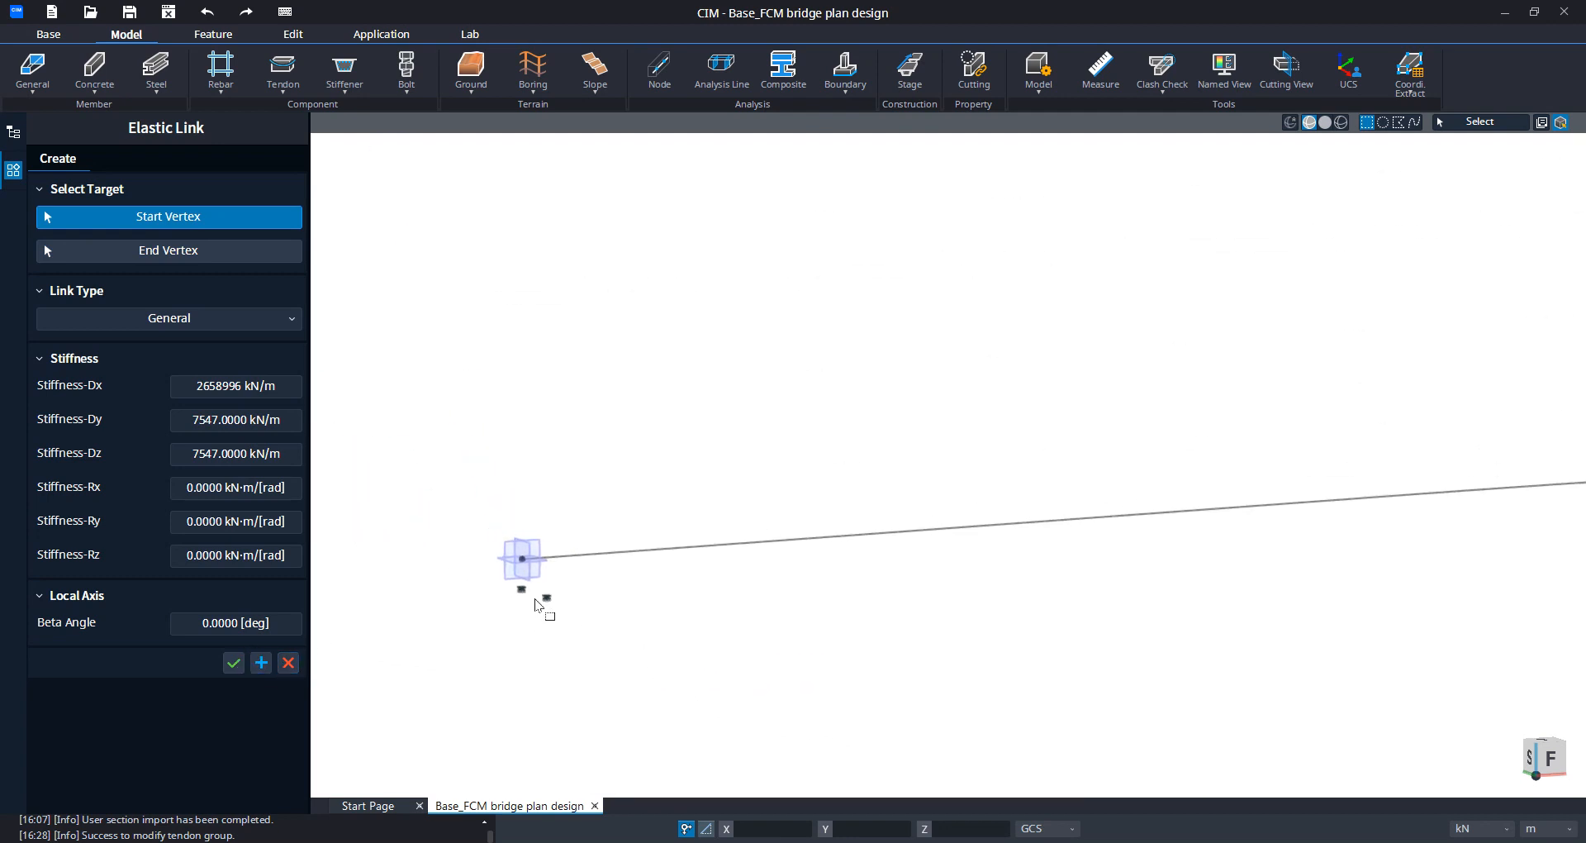
scroll(533, 594, down, 1)
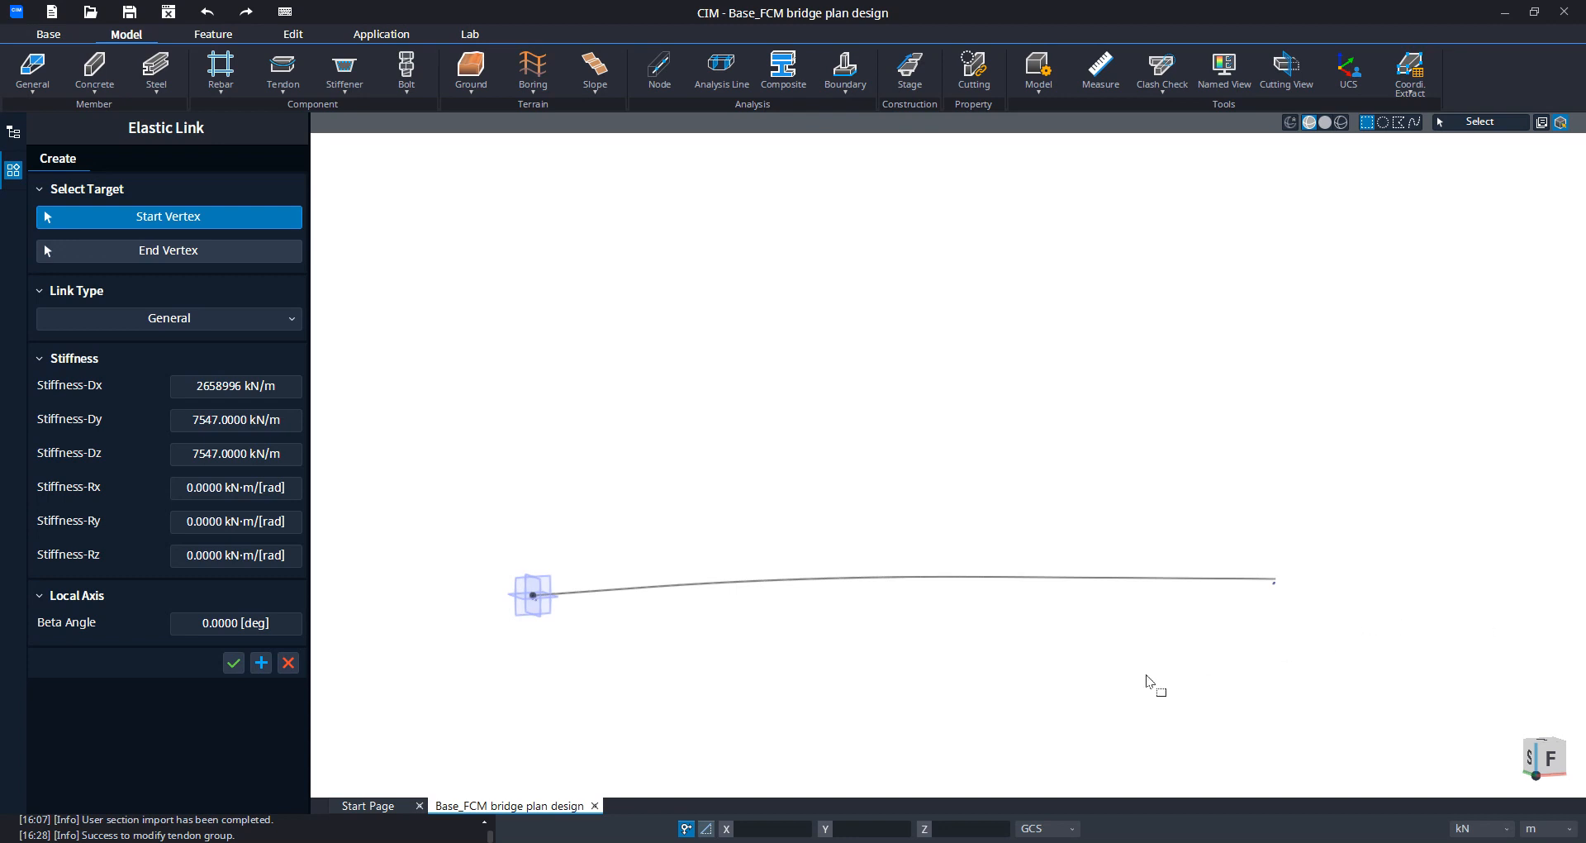
scroll(1299, 613, up, 9)
scroll(1335, 490, up, 6)
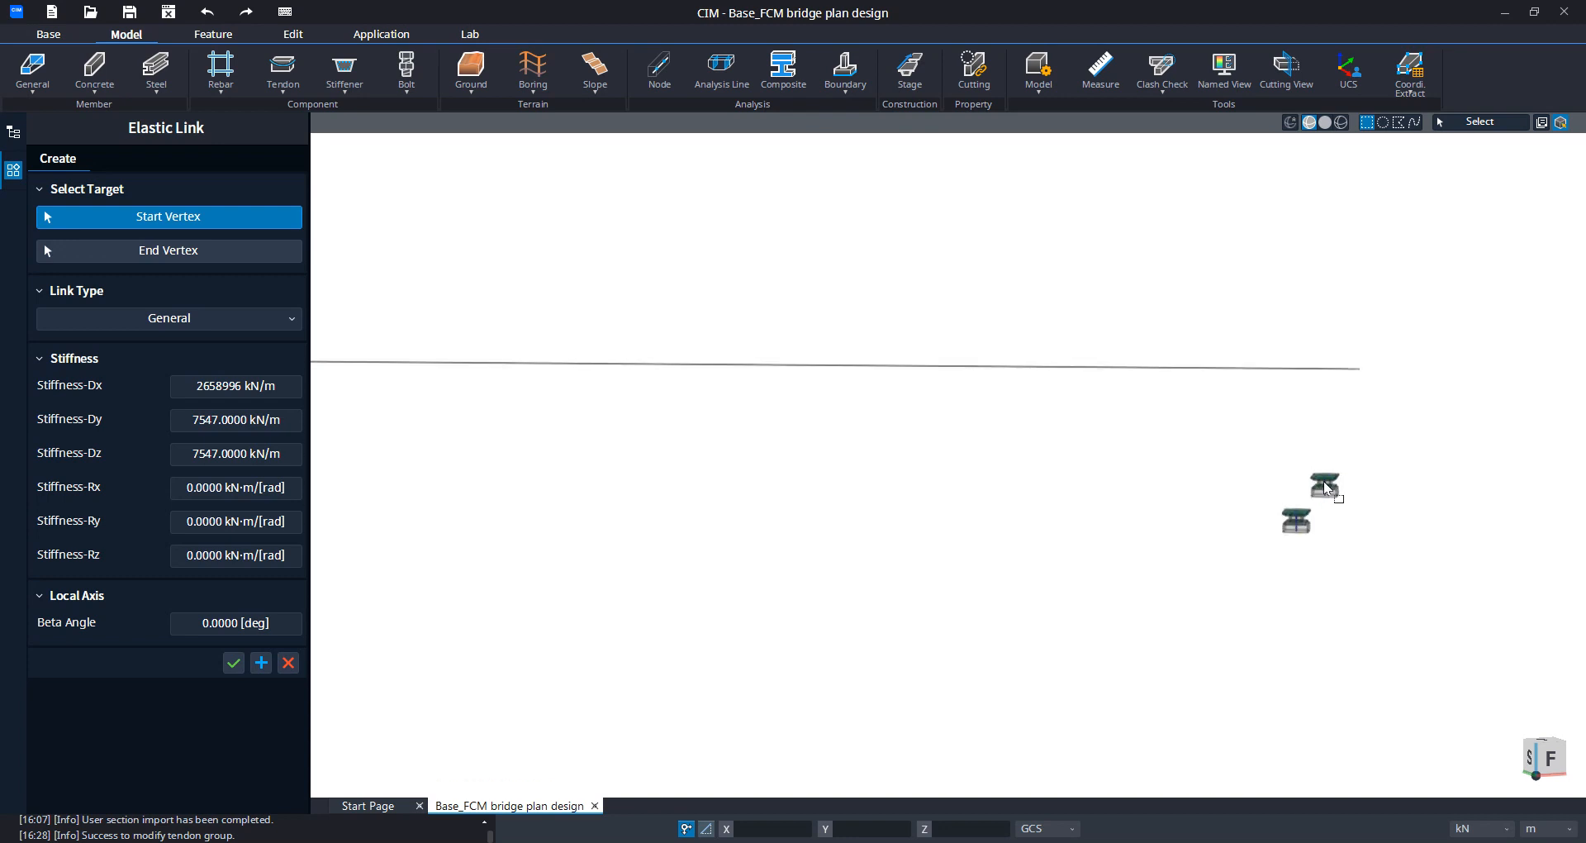
click(1340, 467)
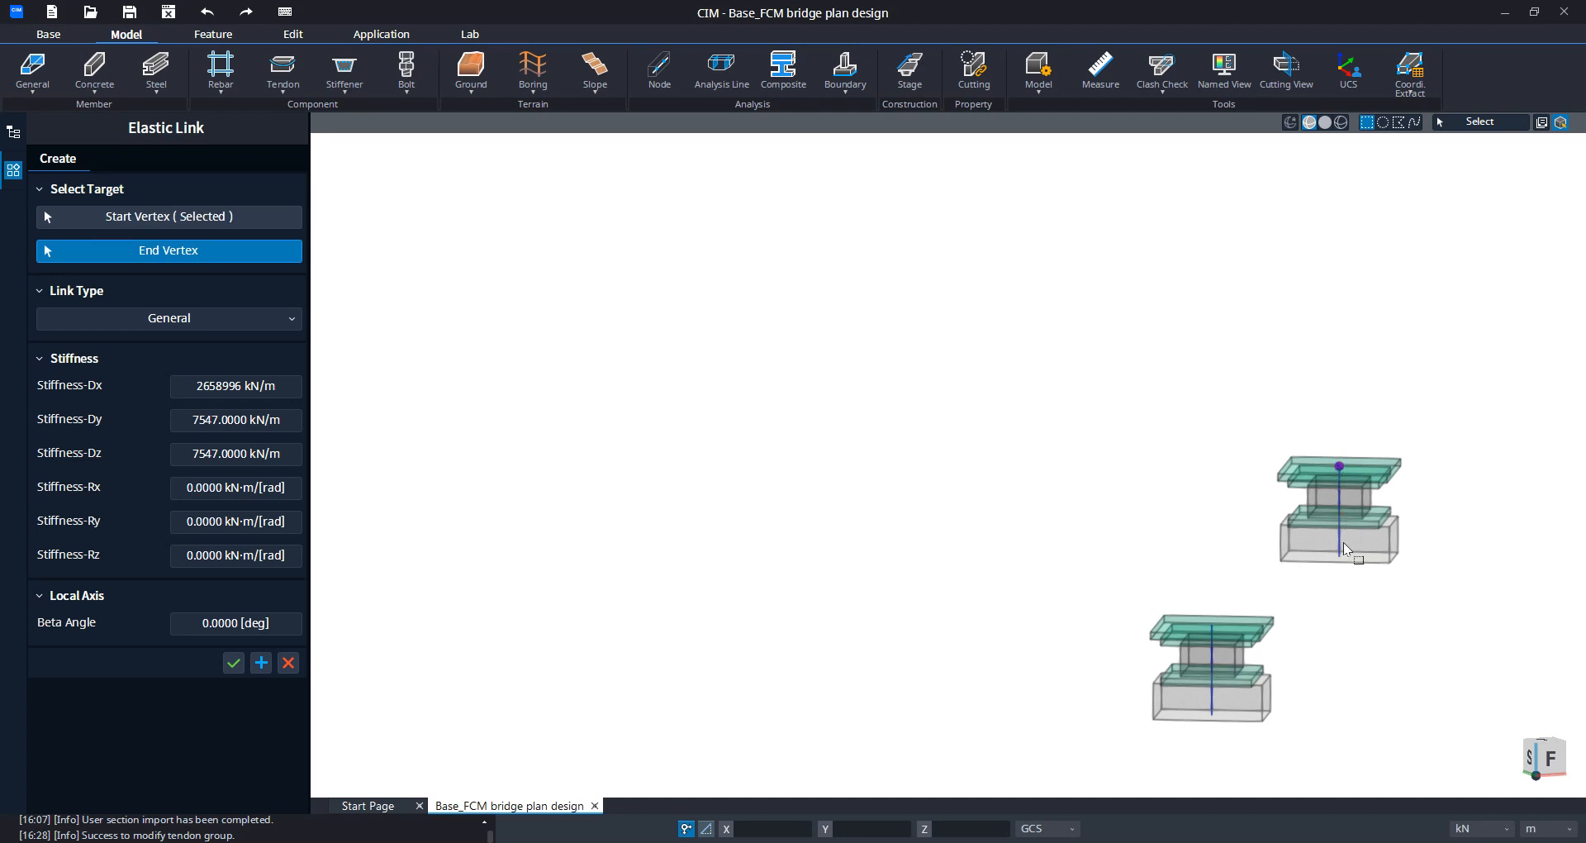
click(1340, 559)
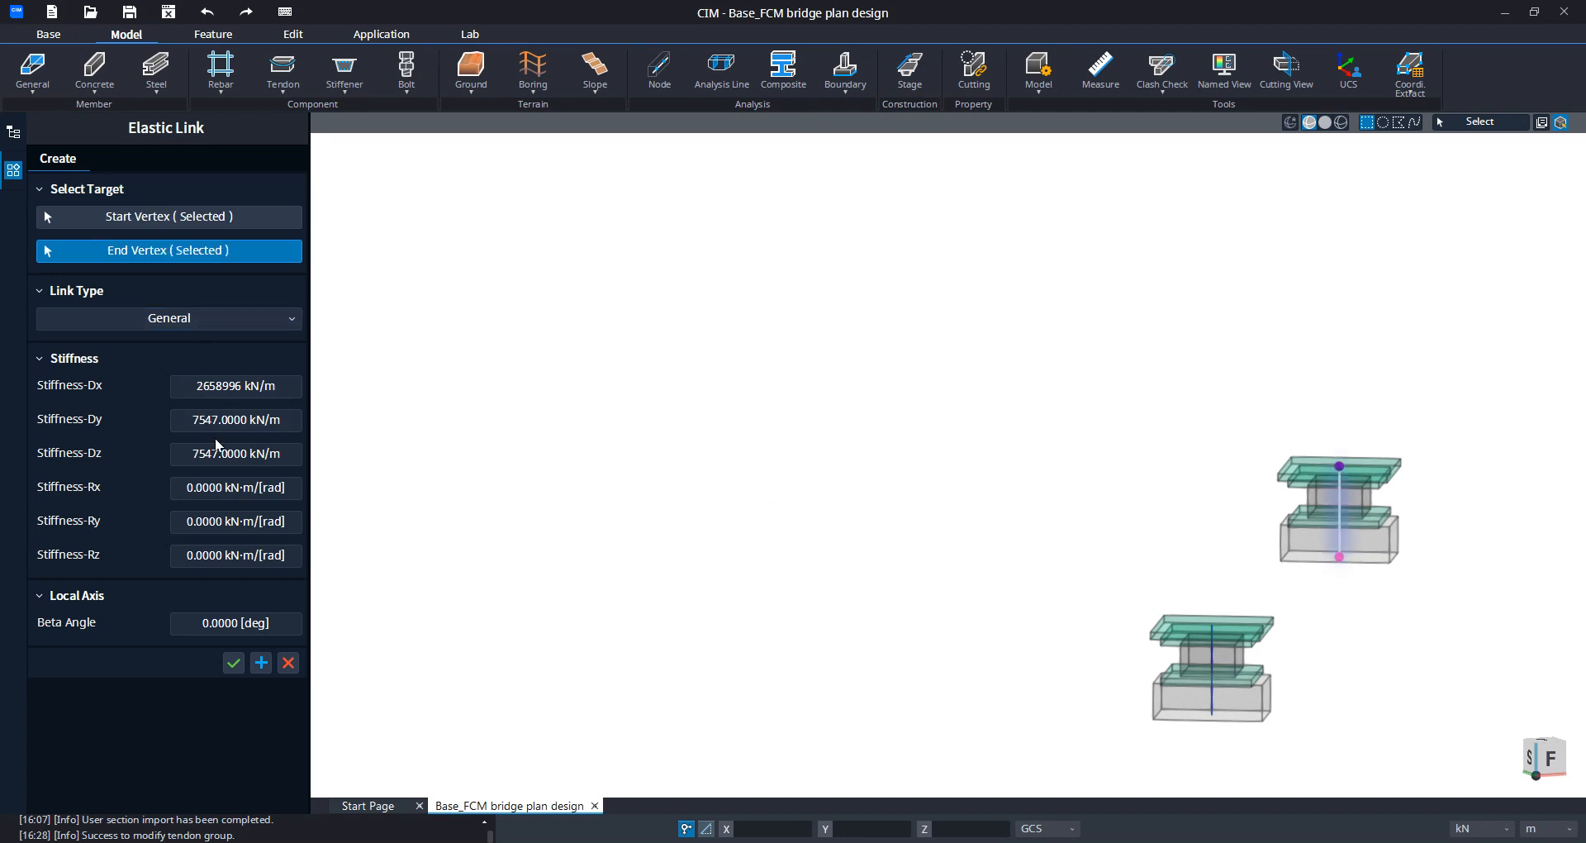
click(262, 669)
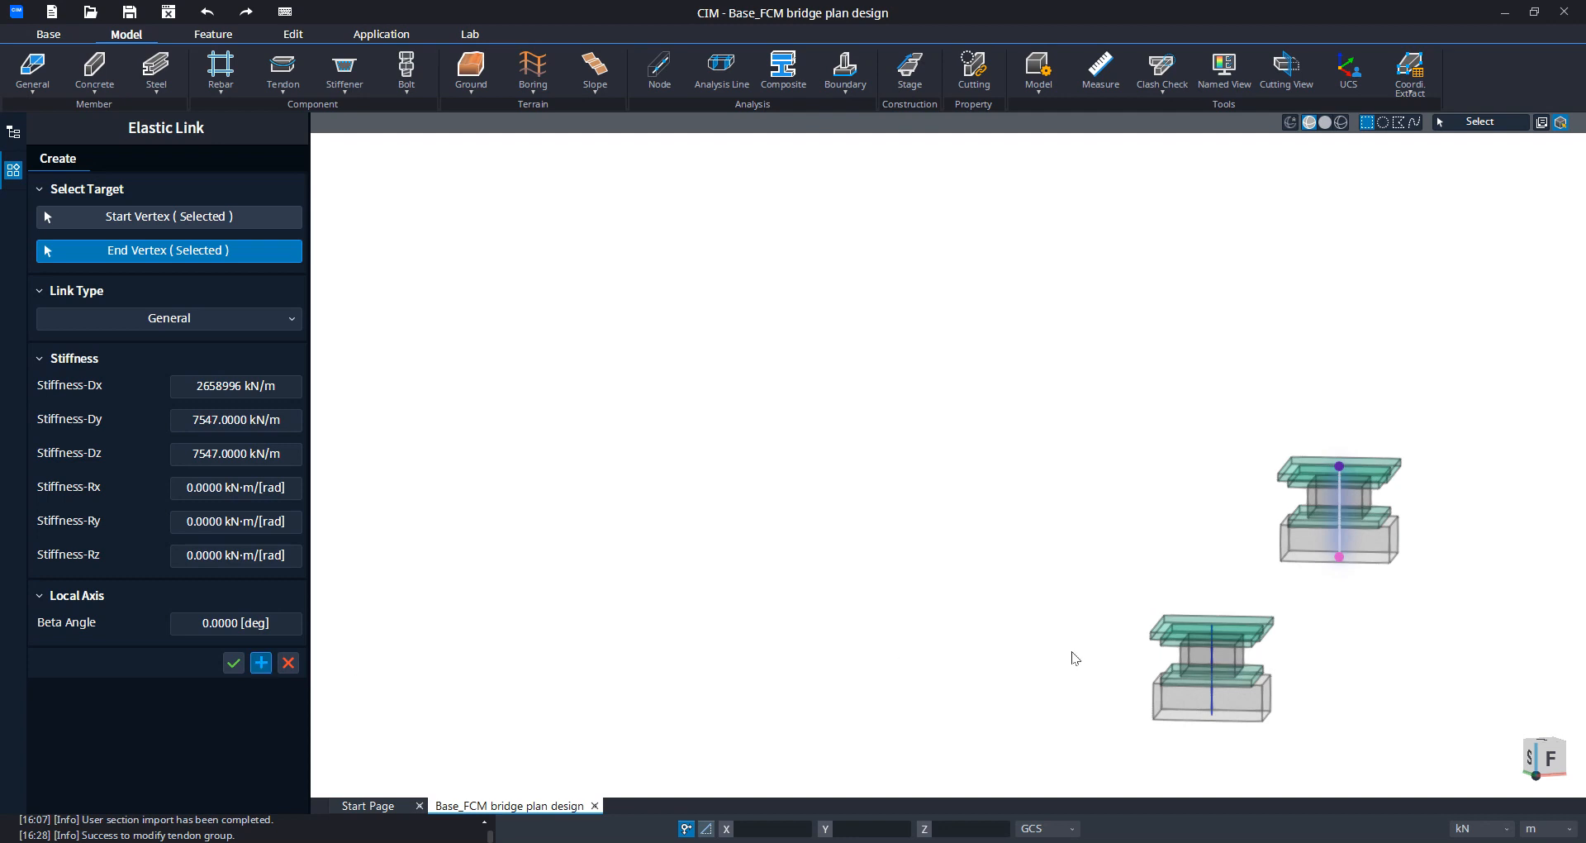
Step: Create the same elastic link between the top and bottom vertices of the second end-abutment bearing and finish the command
click(1212, 626)
click(1212, 715)
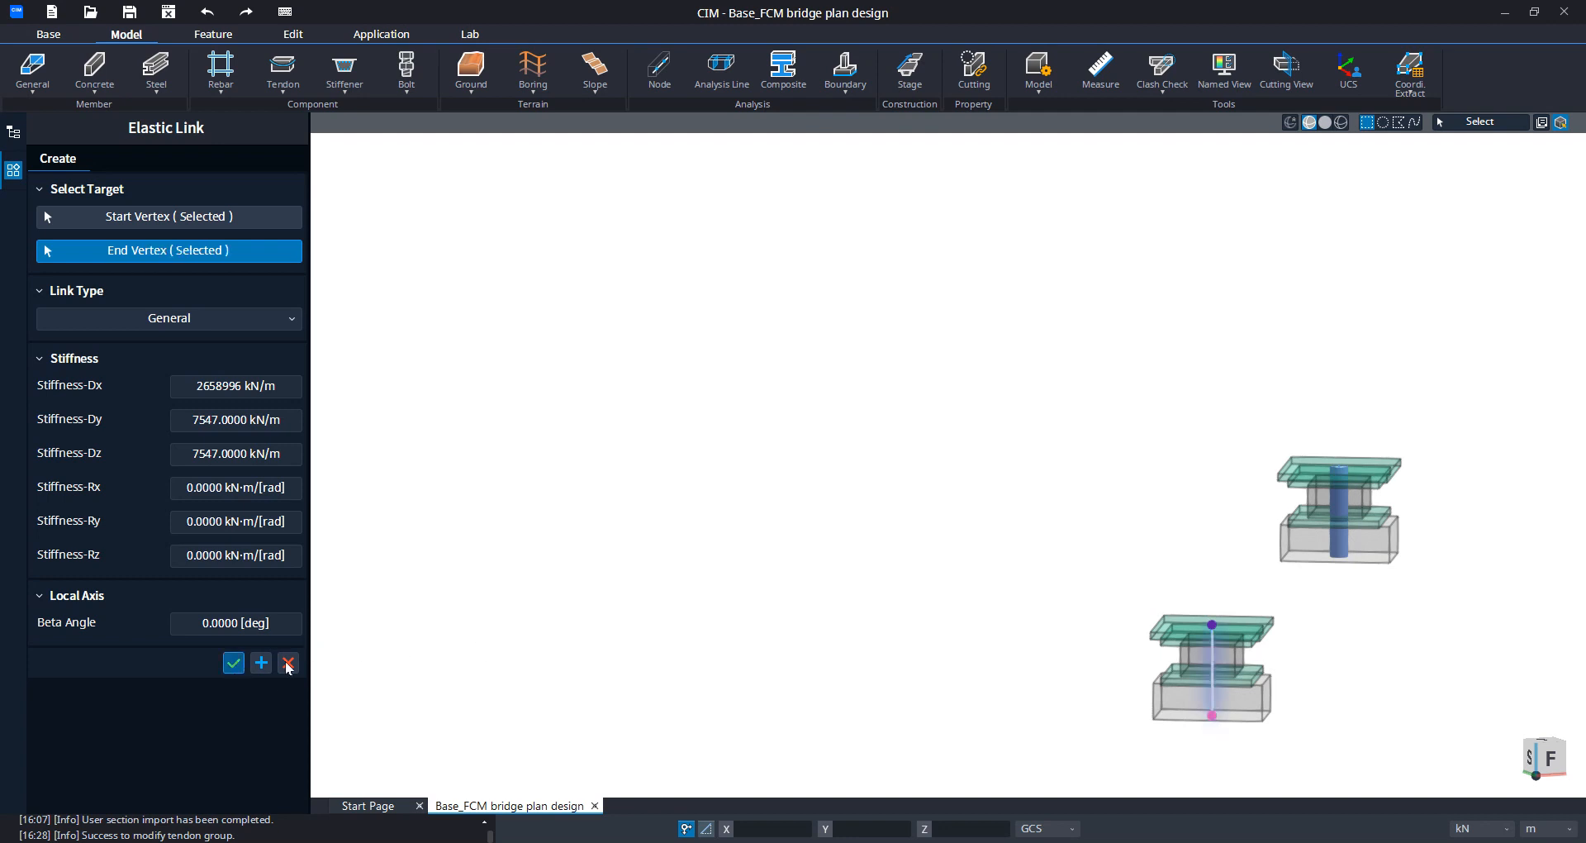
click(234, 663)
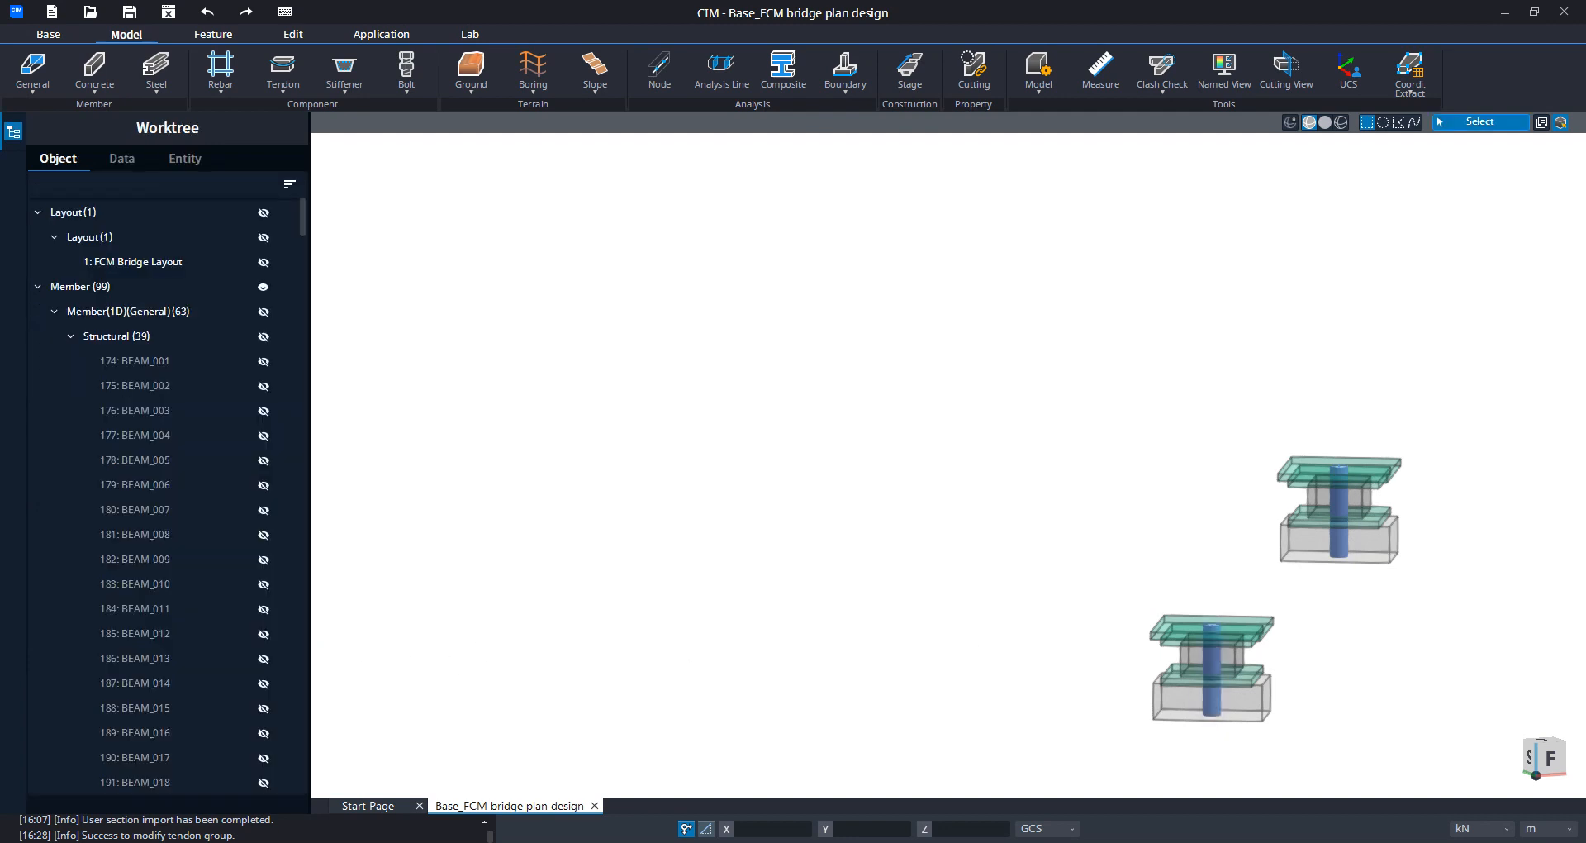
Step: Show all model objects again and bring the whole bridge into an isometric view
right_click(989, 367)
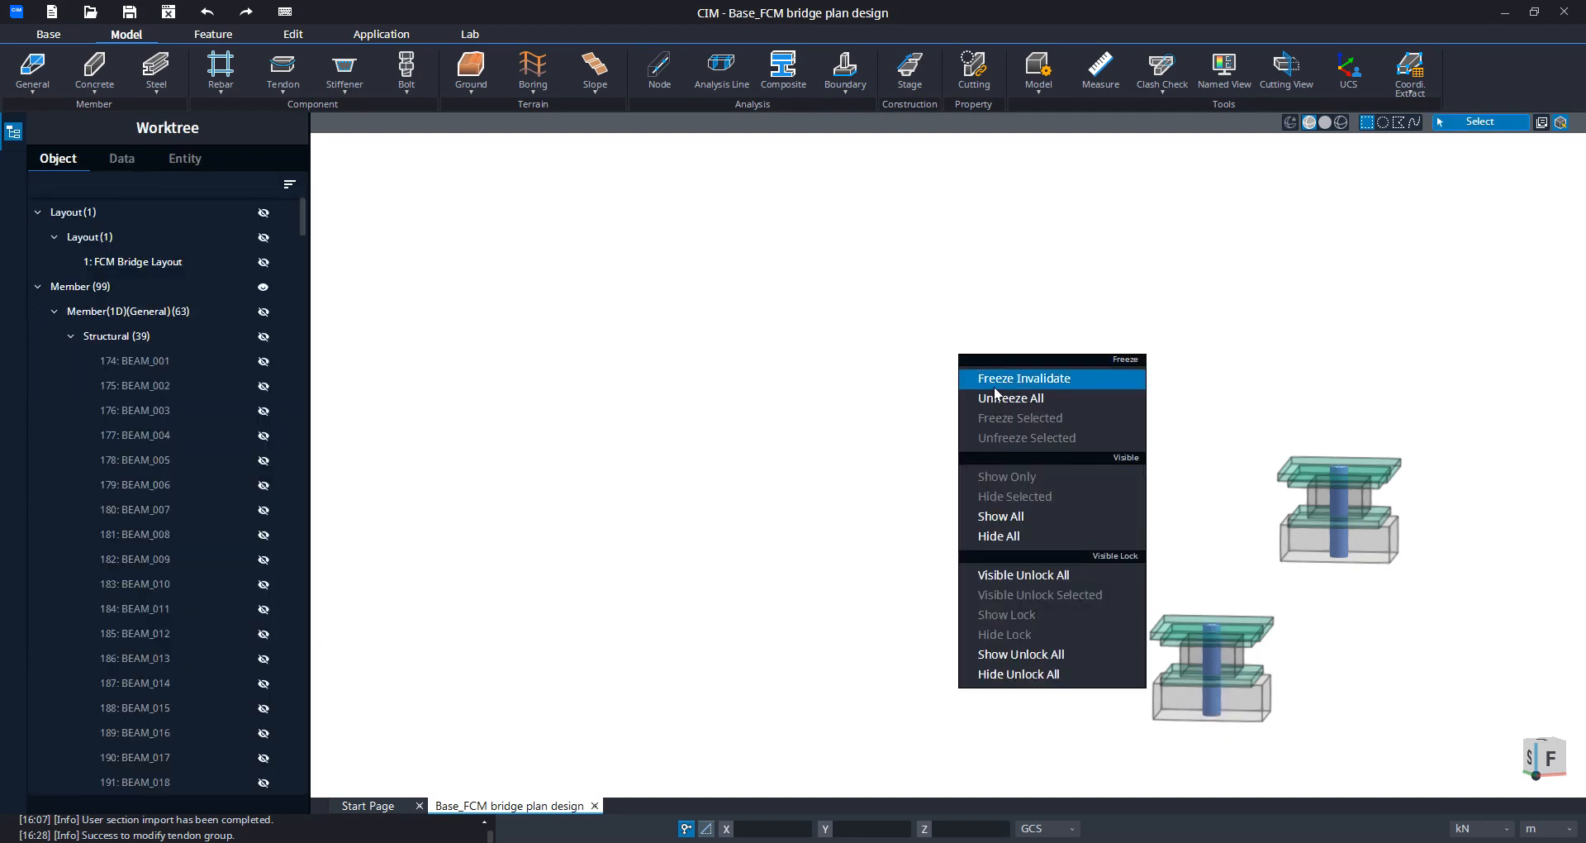
click(993, 518)
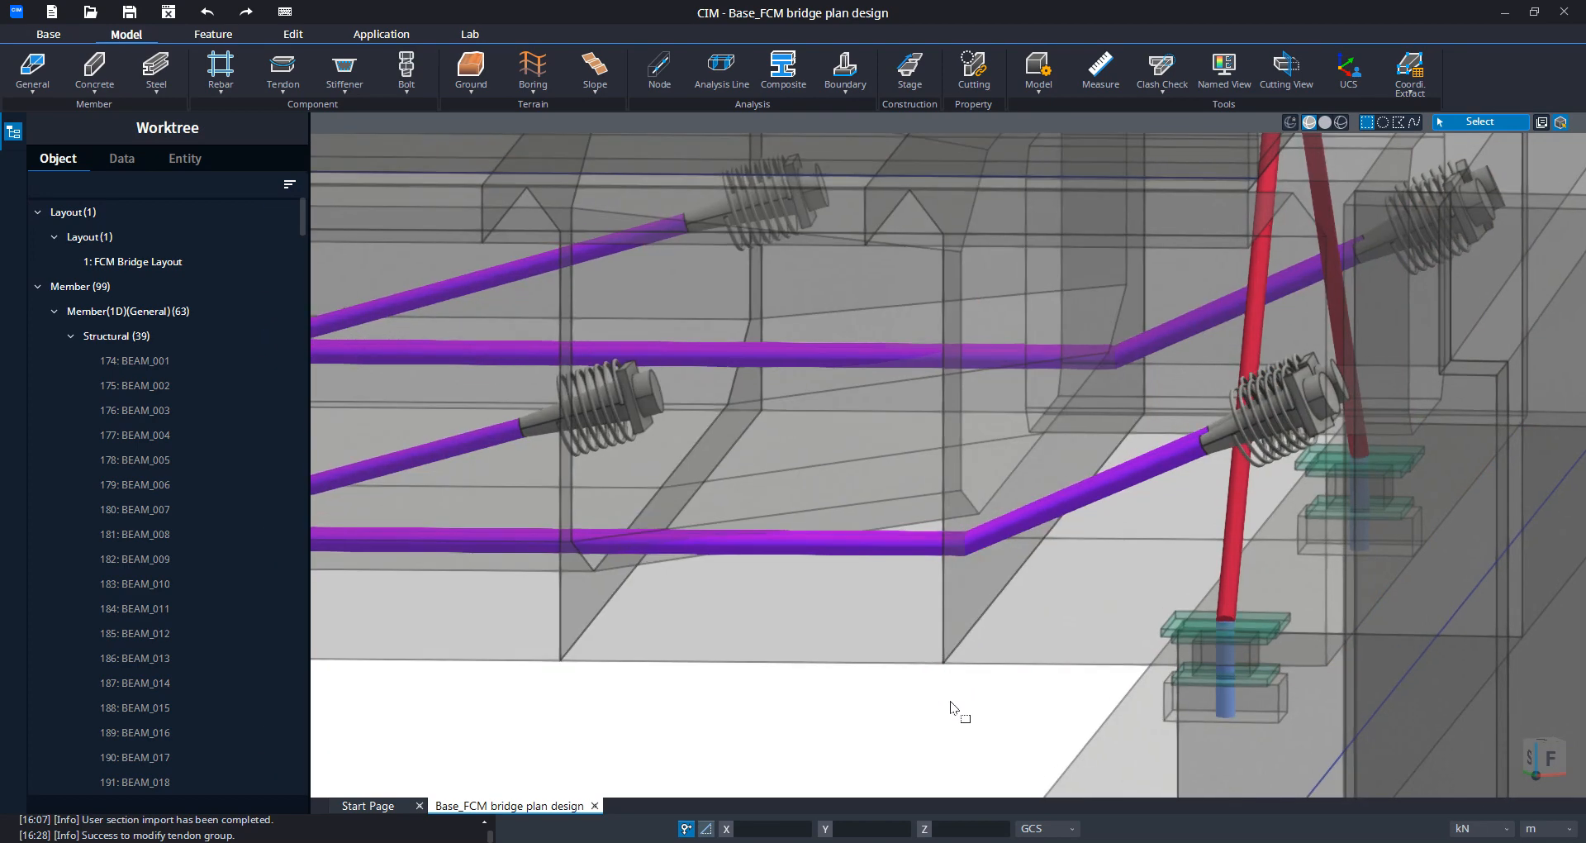
middle_click(950, 700)
click(954, 686)
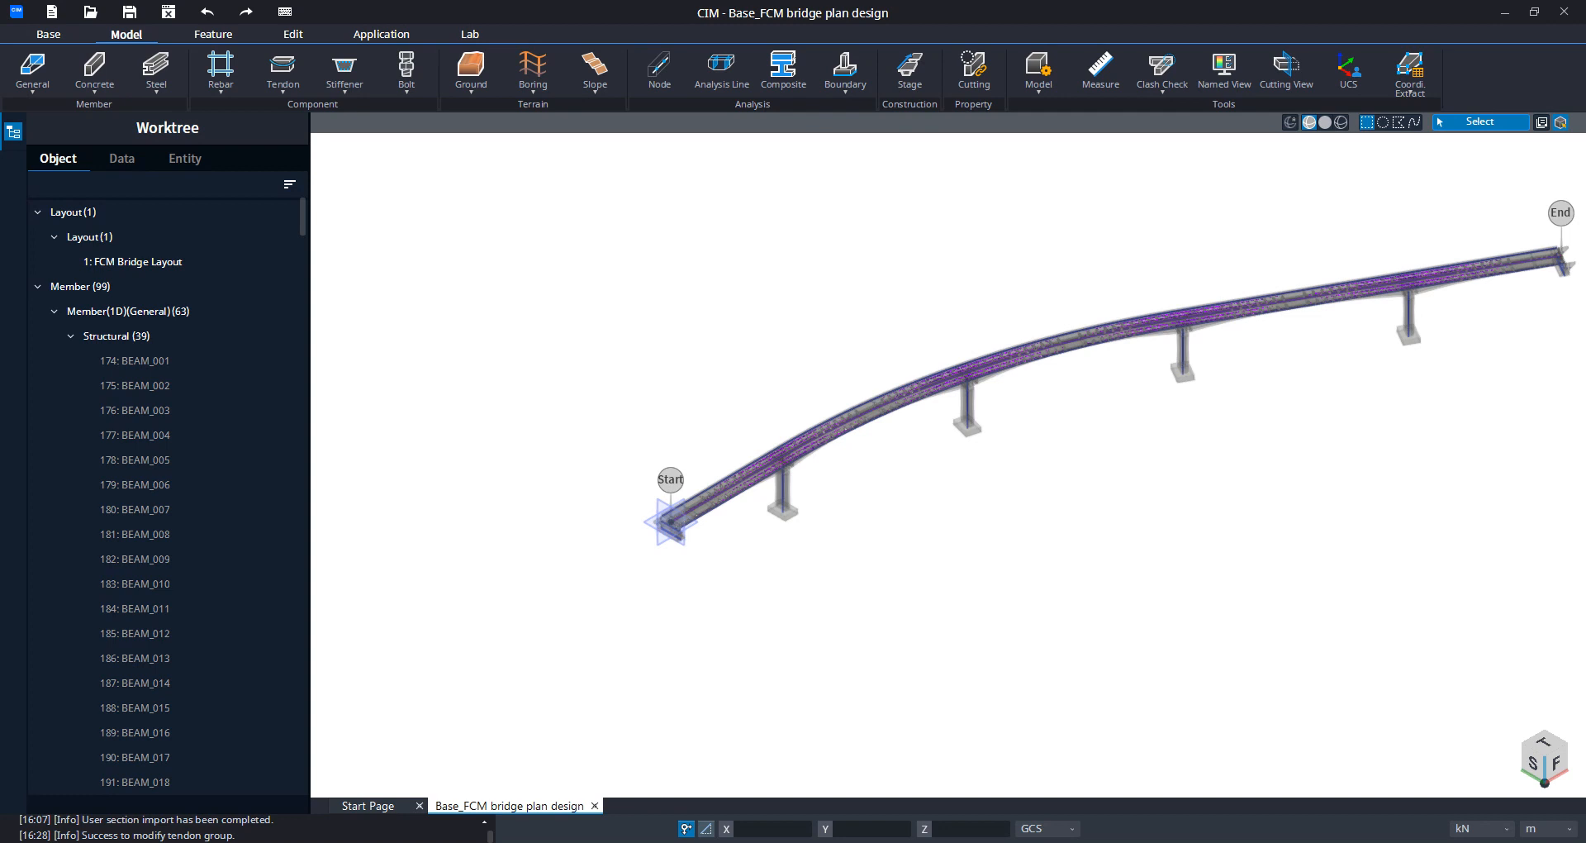
middle_drag(1140, 536, 1036, 555)
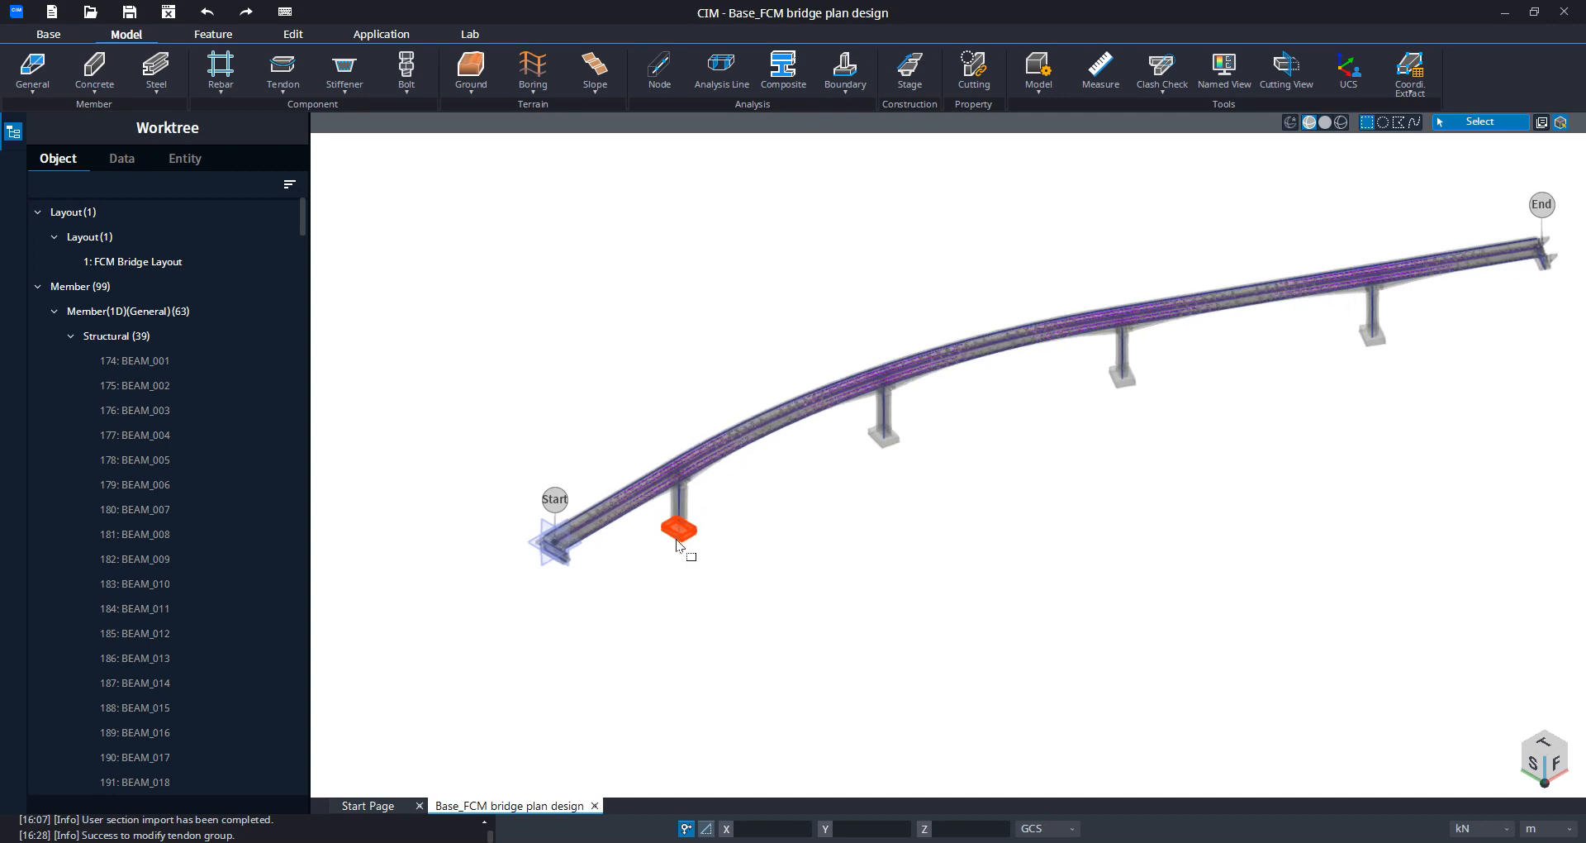
scroll(679, 545, up, 2)
ctrl+middle_drag(1150, 585, 737, 431)
middle_drag(1024, 617, 401, 459)
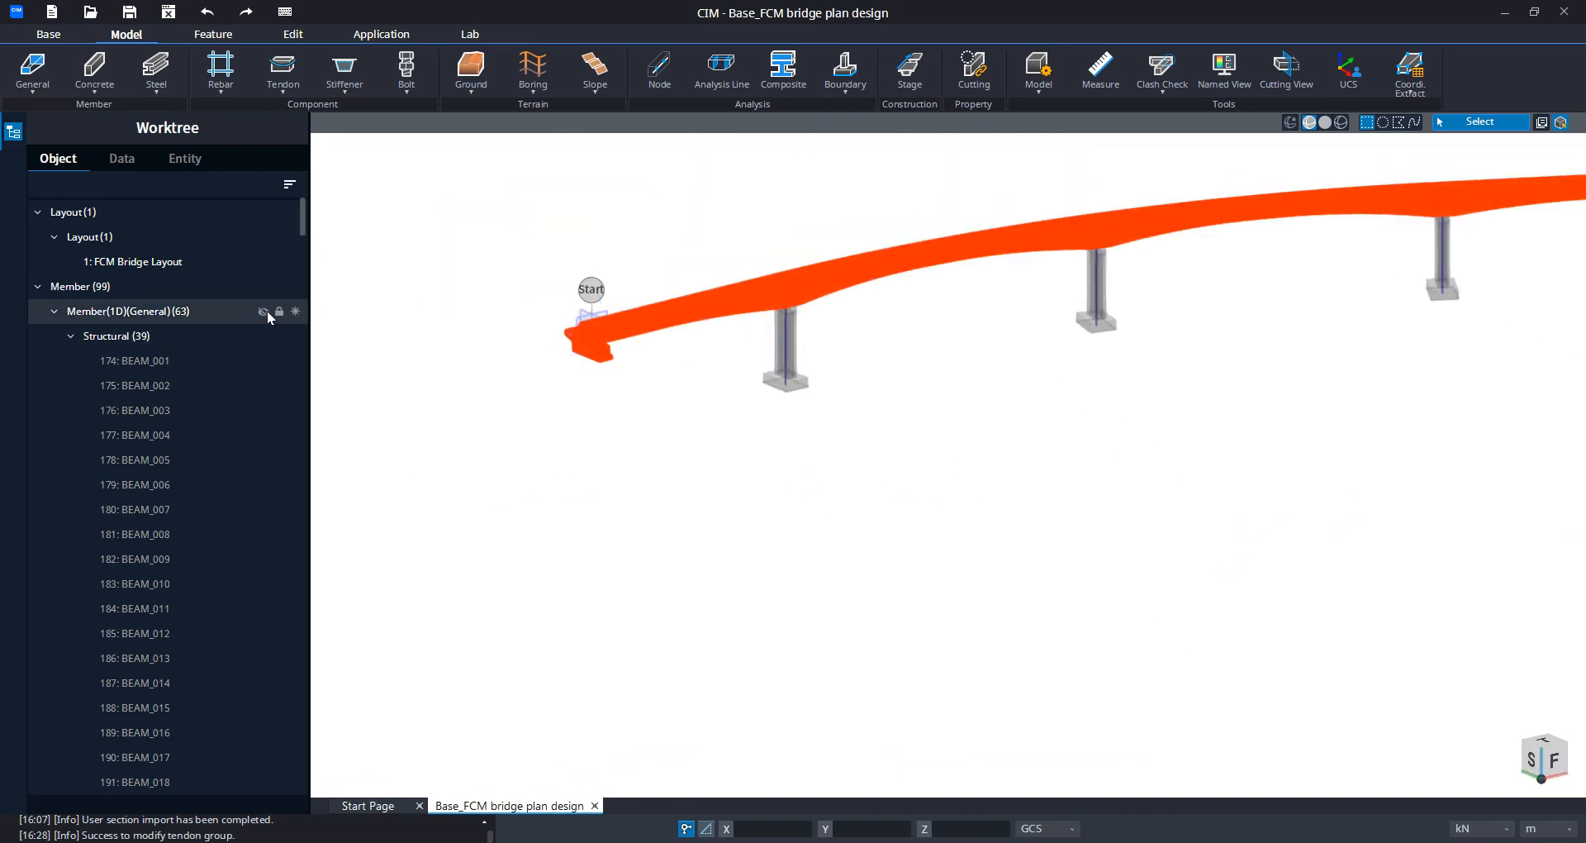
click(264, 310)
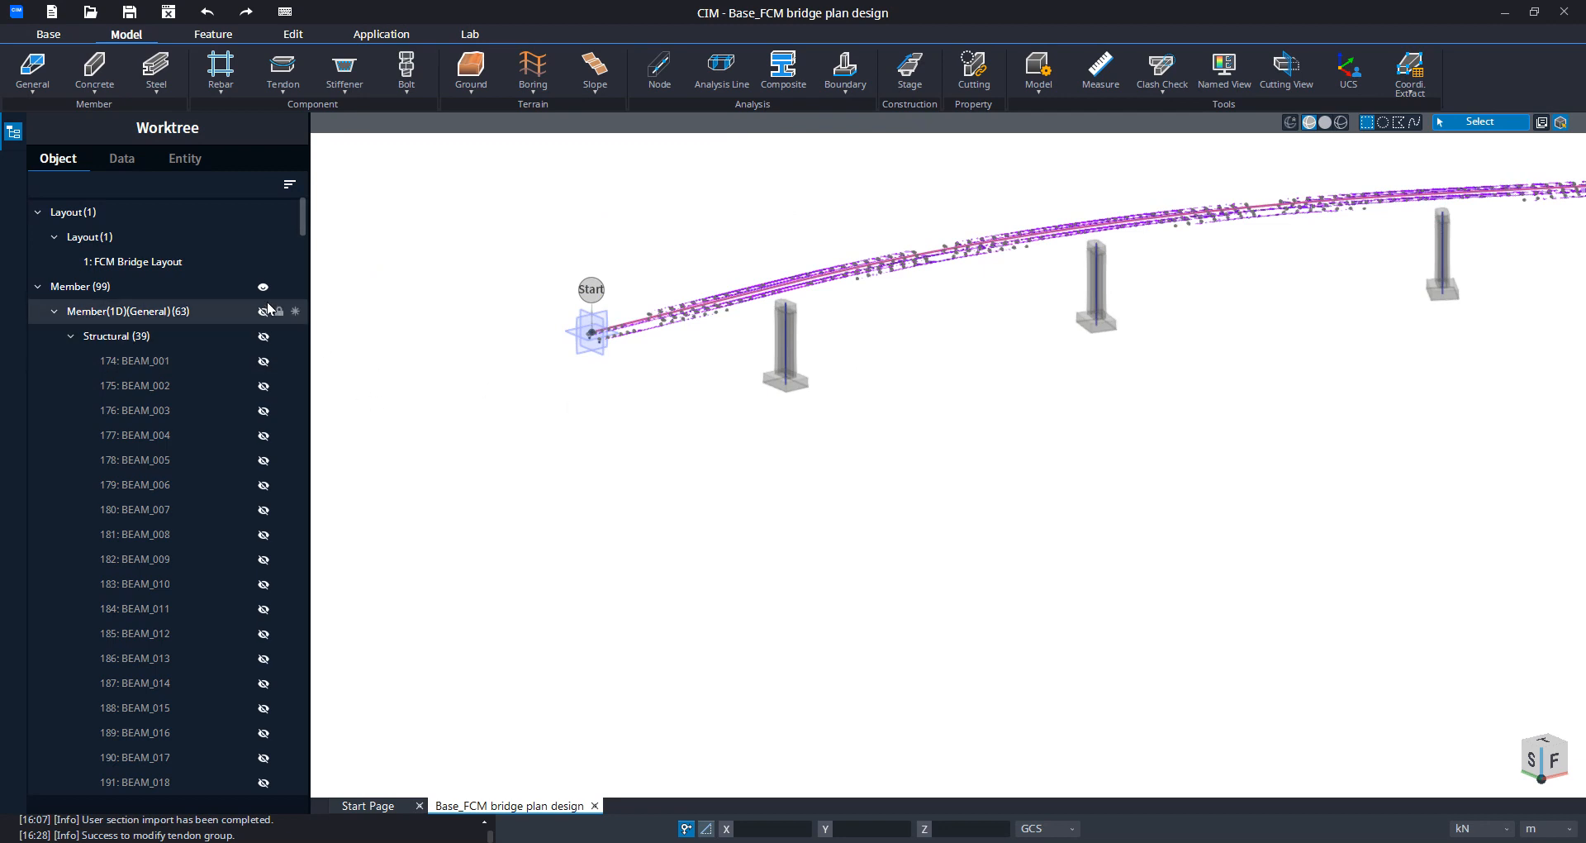
click(263, 287)
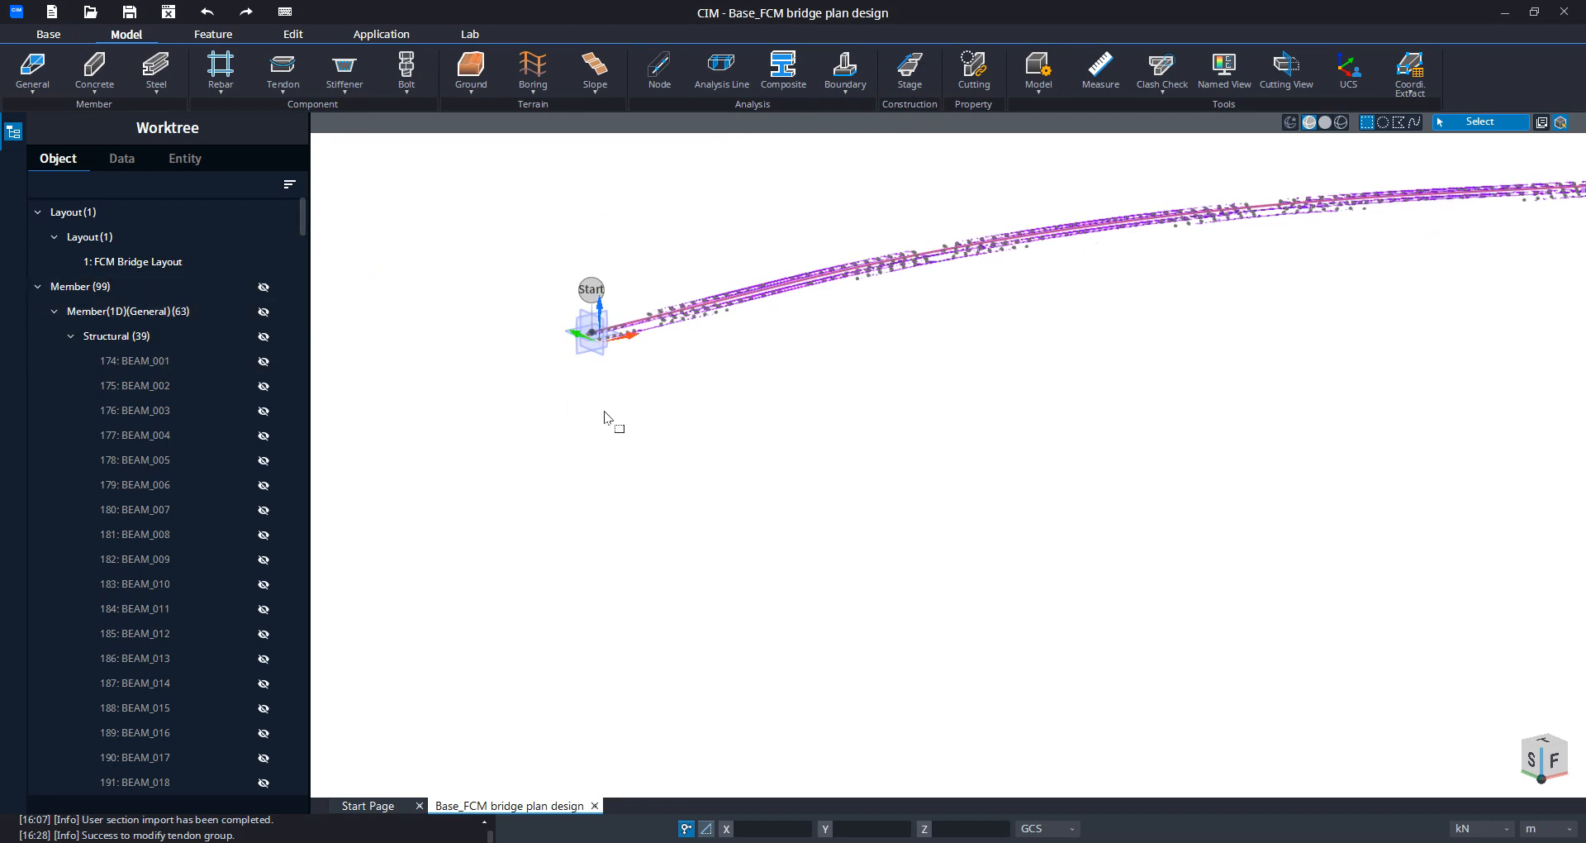
middle_drag(598, 418, 645, 439)
click(264, 287)
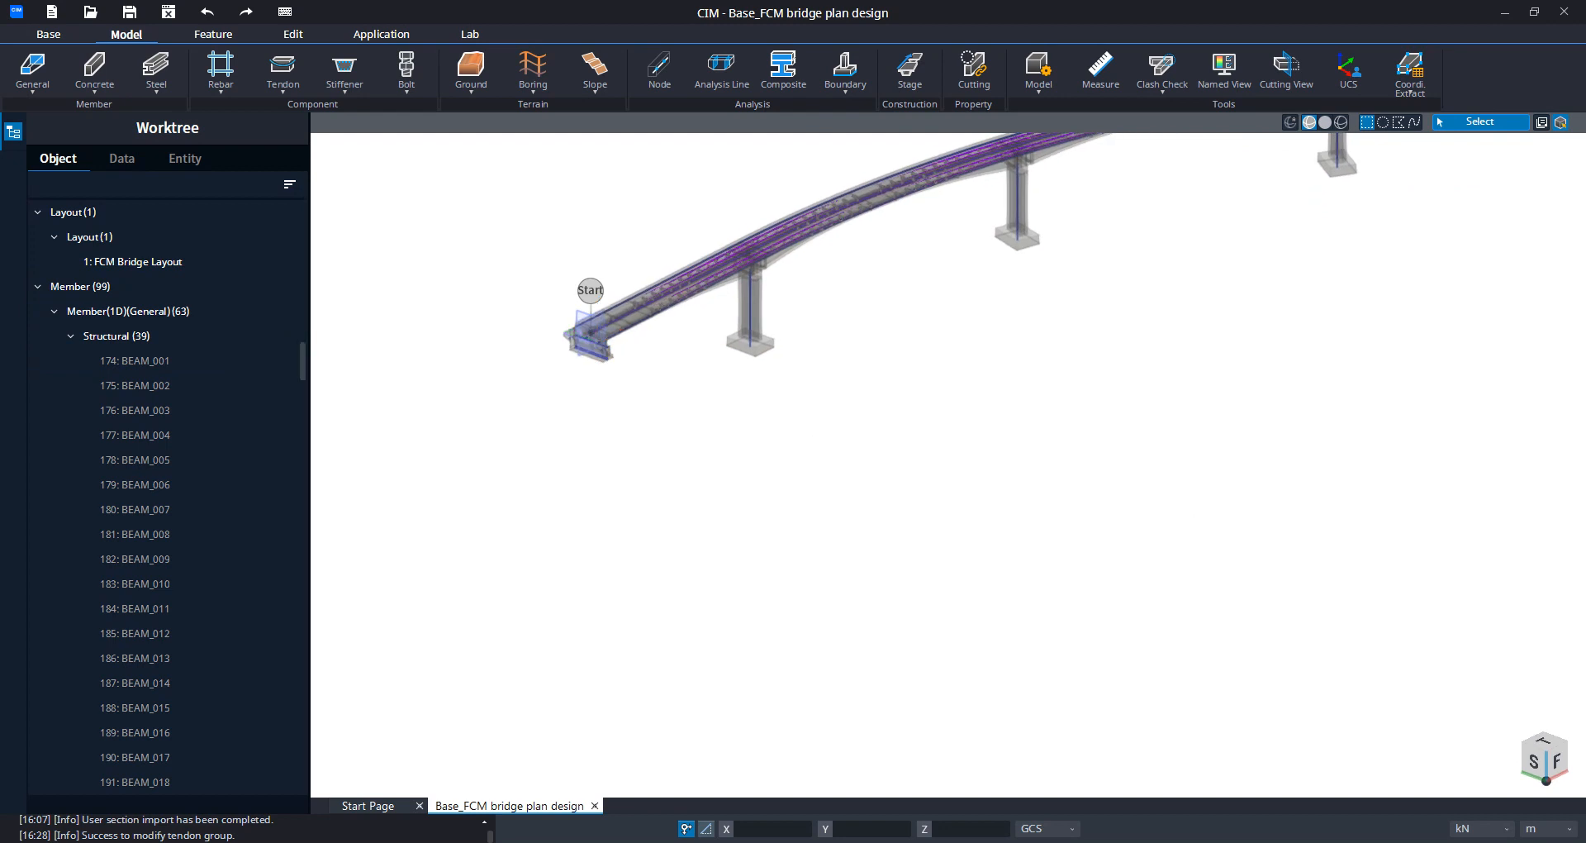
Step: Collapse the Member, Tendon and Analysis groups in the Worktree
scroll(133, 478, down, 7)
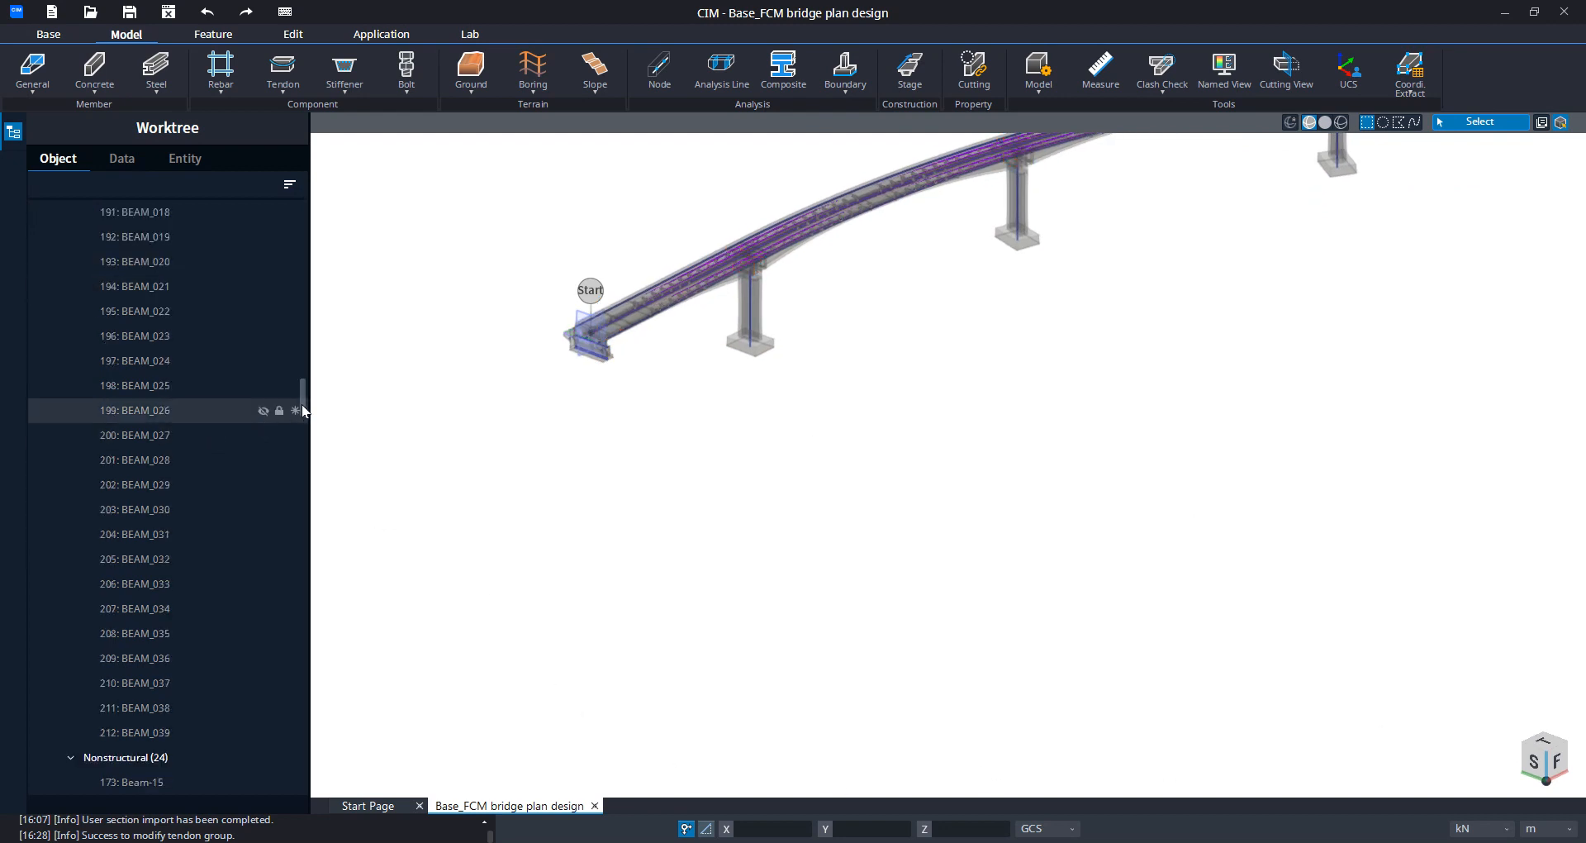
scroll(301, 425, down, 1)
scroll(150, 411, up, 8)
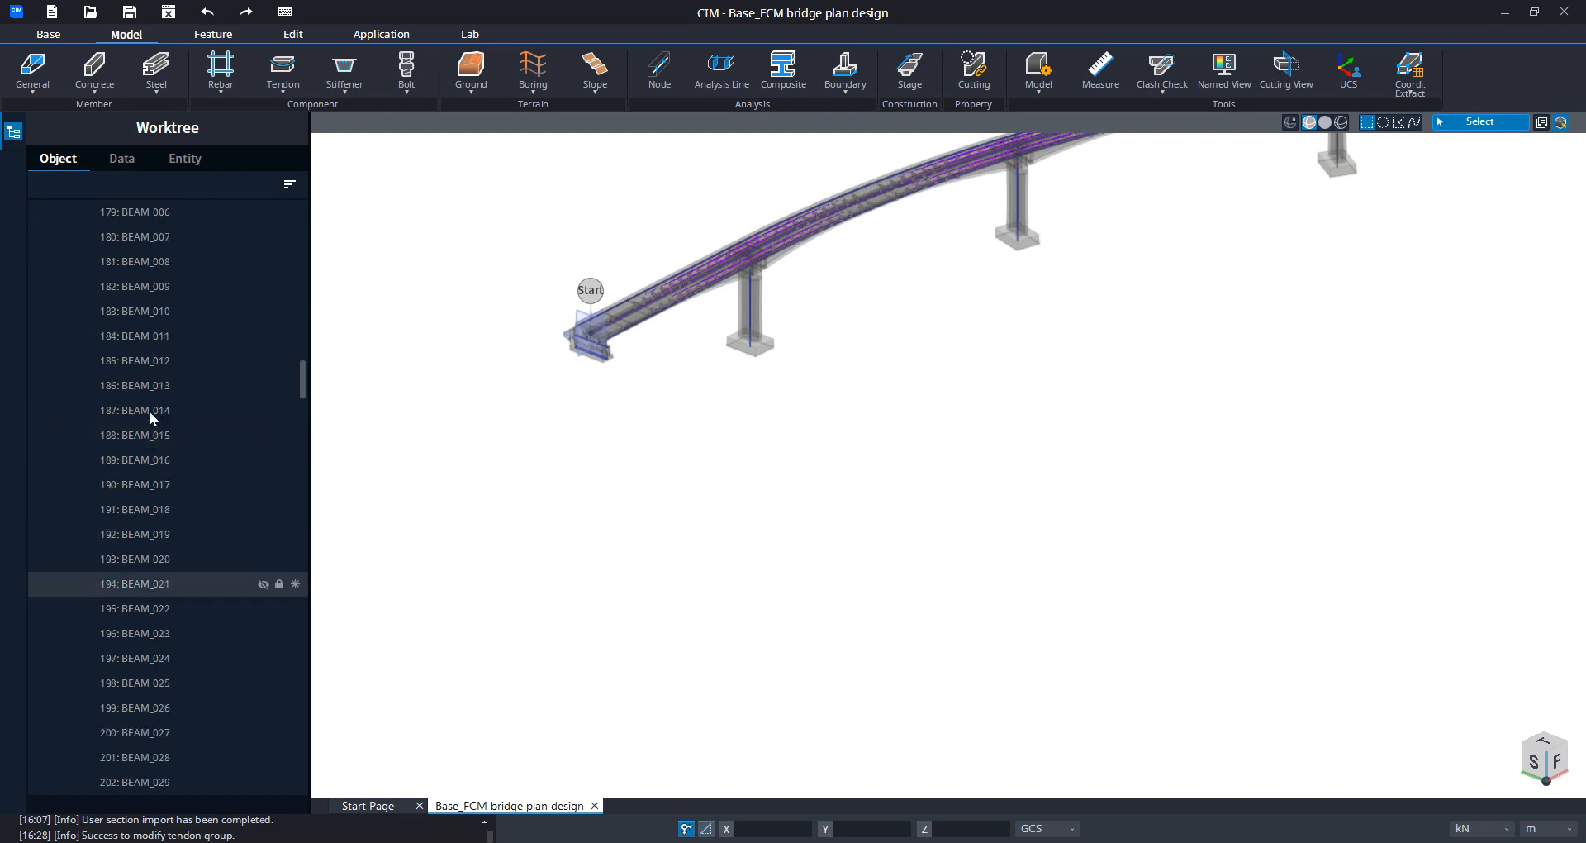
click(37, 286)
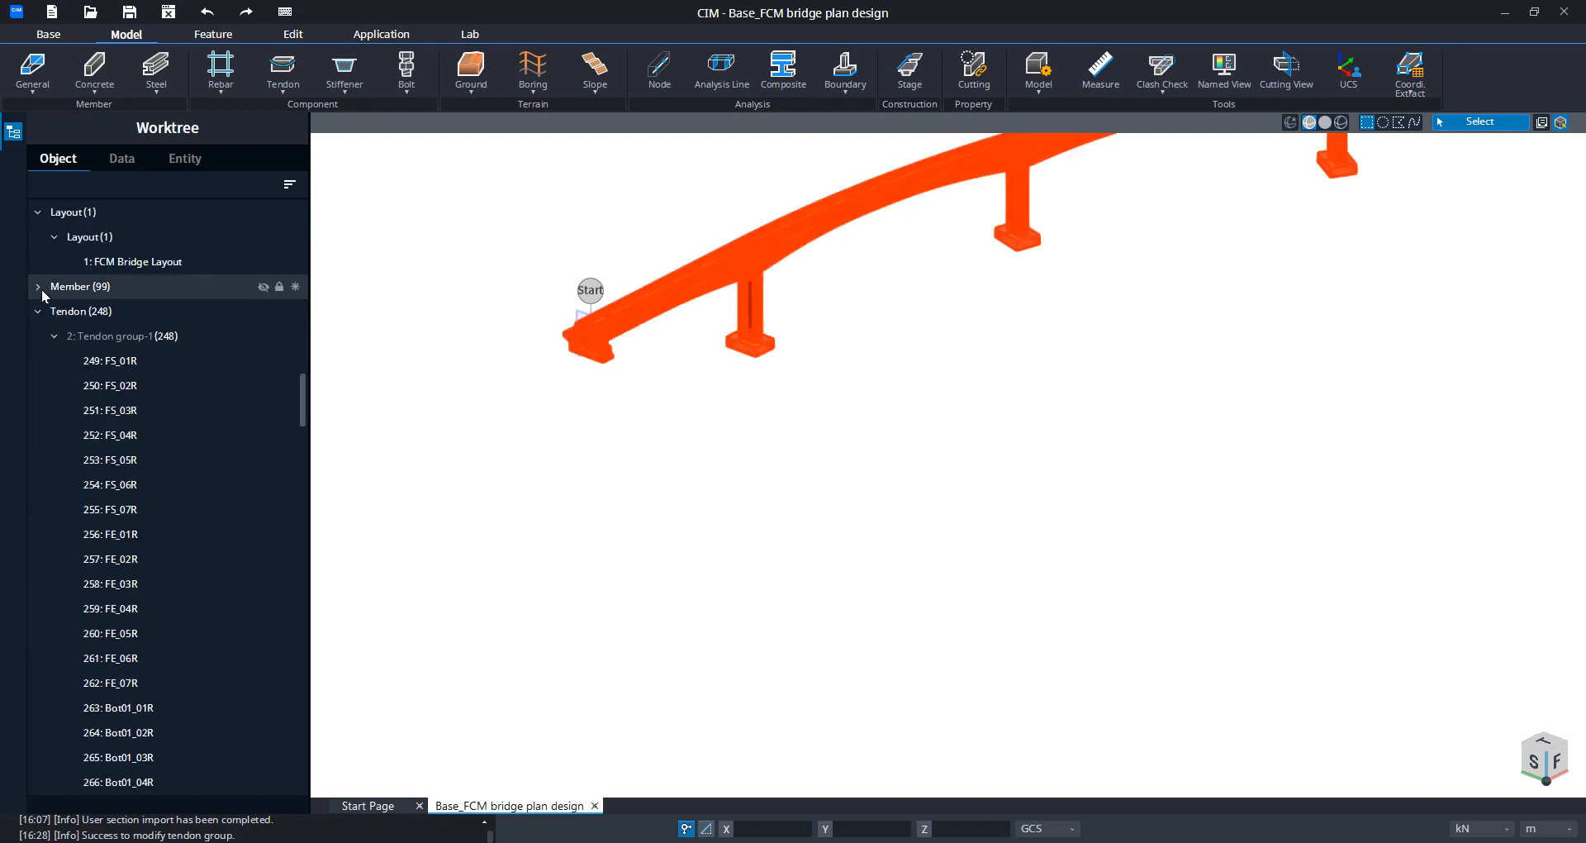
click(36, 311)
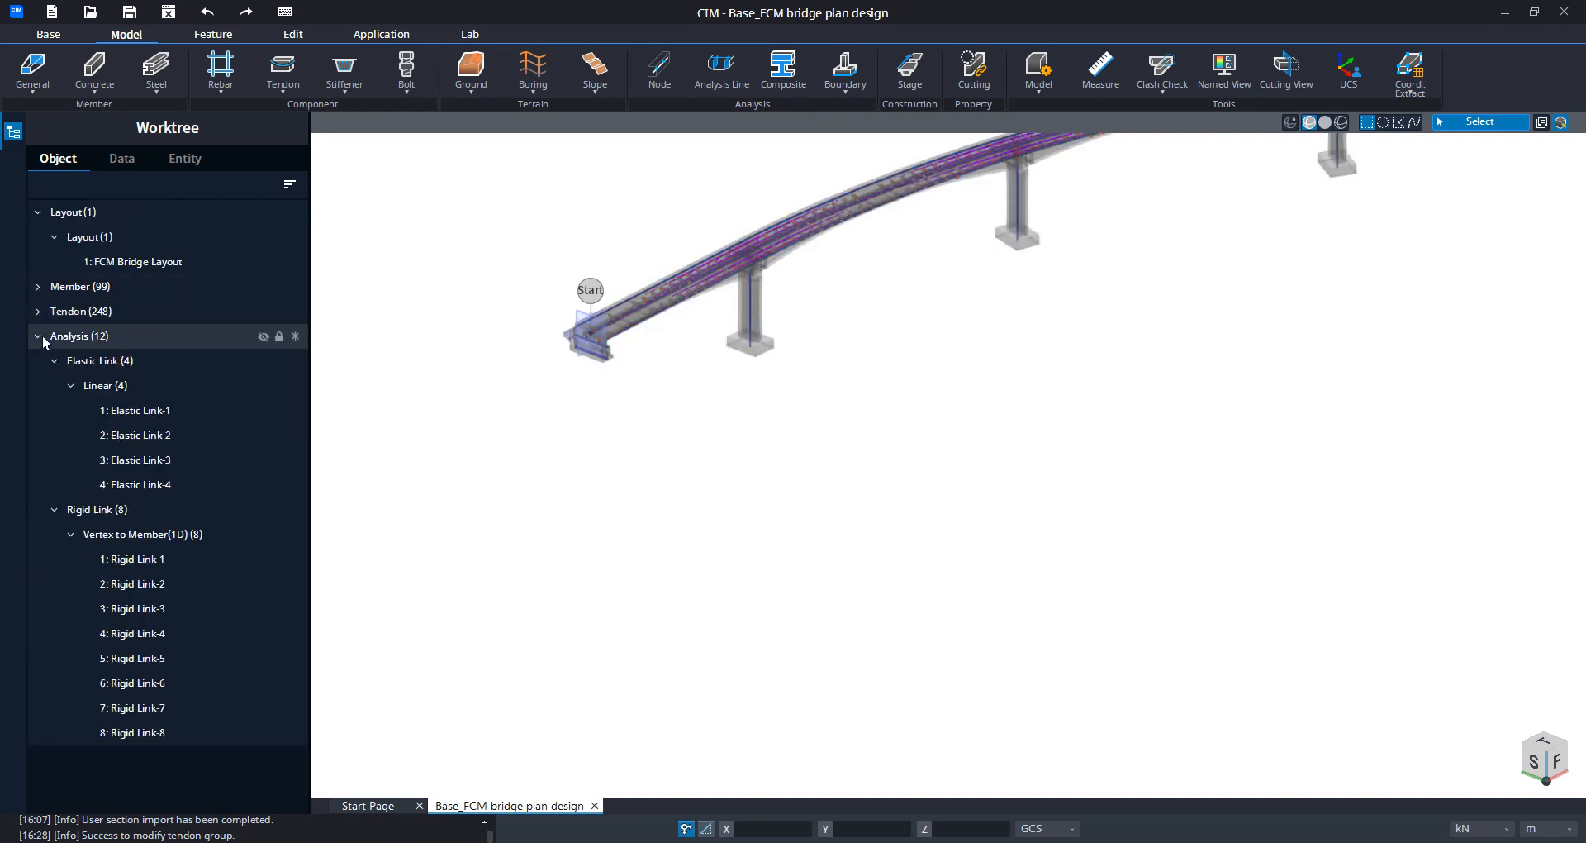
click(39, 337)
click(39, 336)
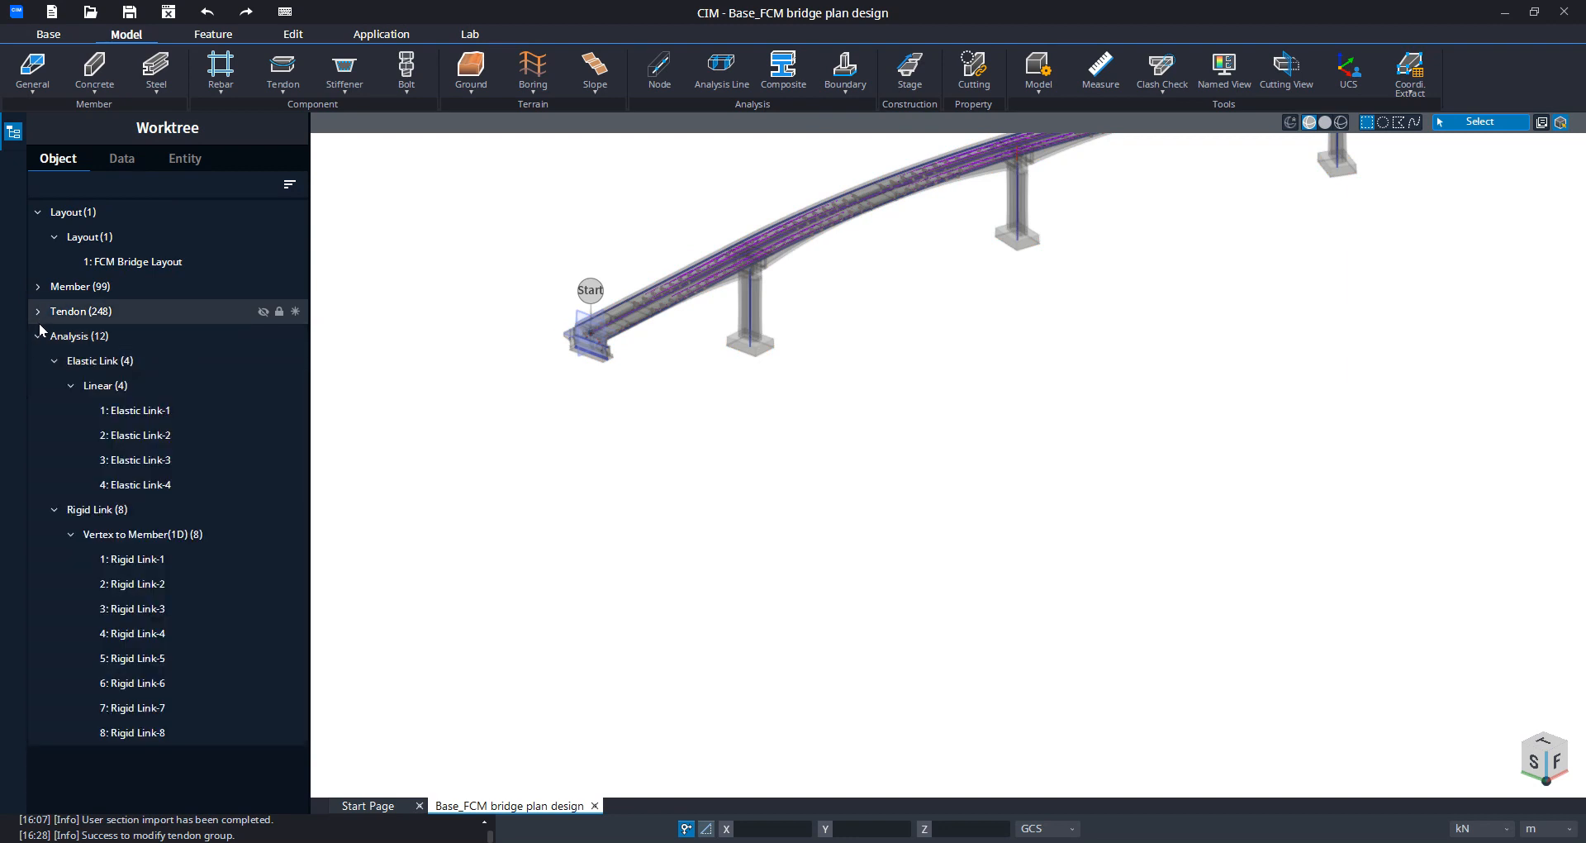
click(39, 335)
click(39, 314)
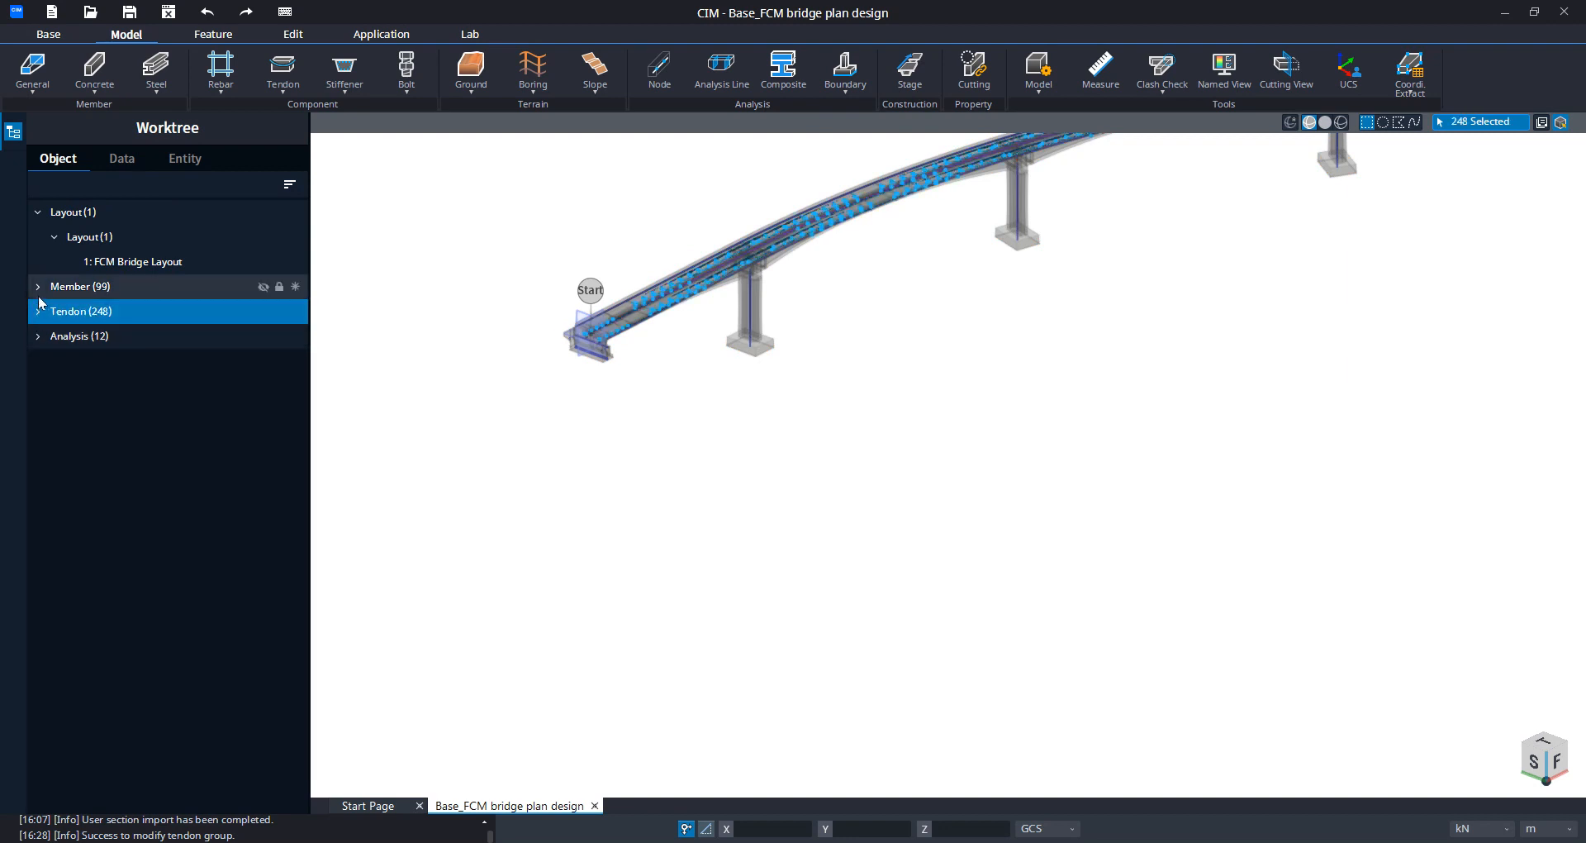
Step: Expand the Member group and collapse the Structural and Nonstructural lists of its general, concrete and steel members
click(37, 287)
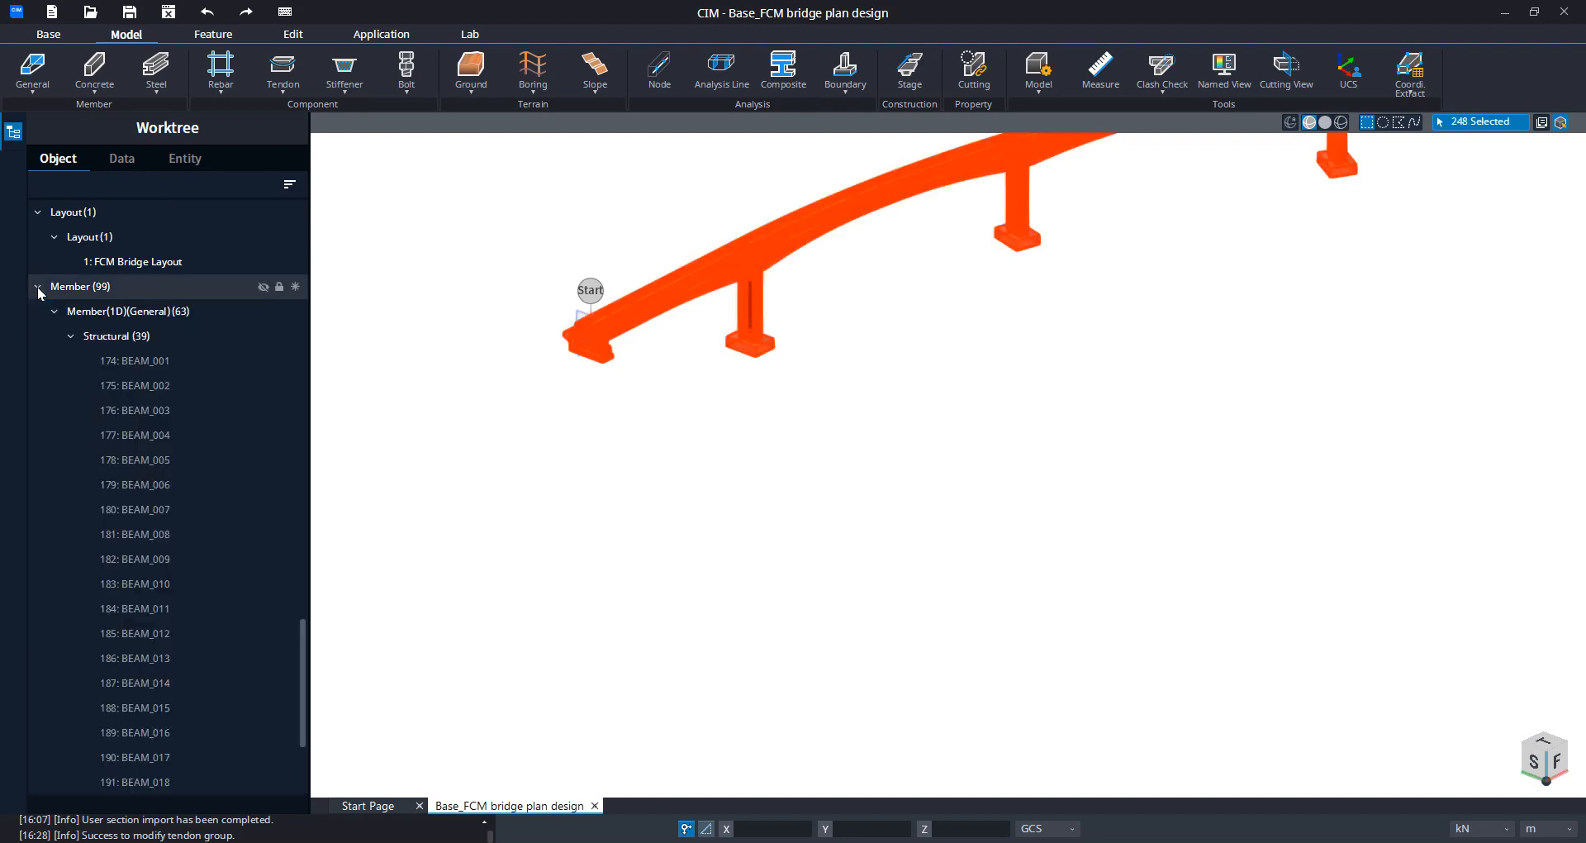
click(71, 336)
click(71, 361)
click(71, 411)
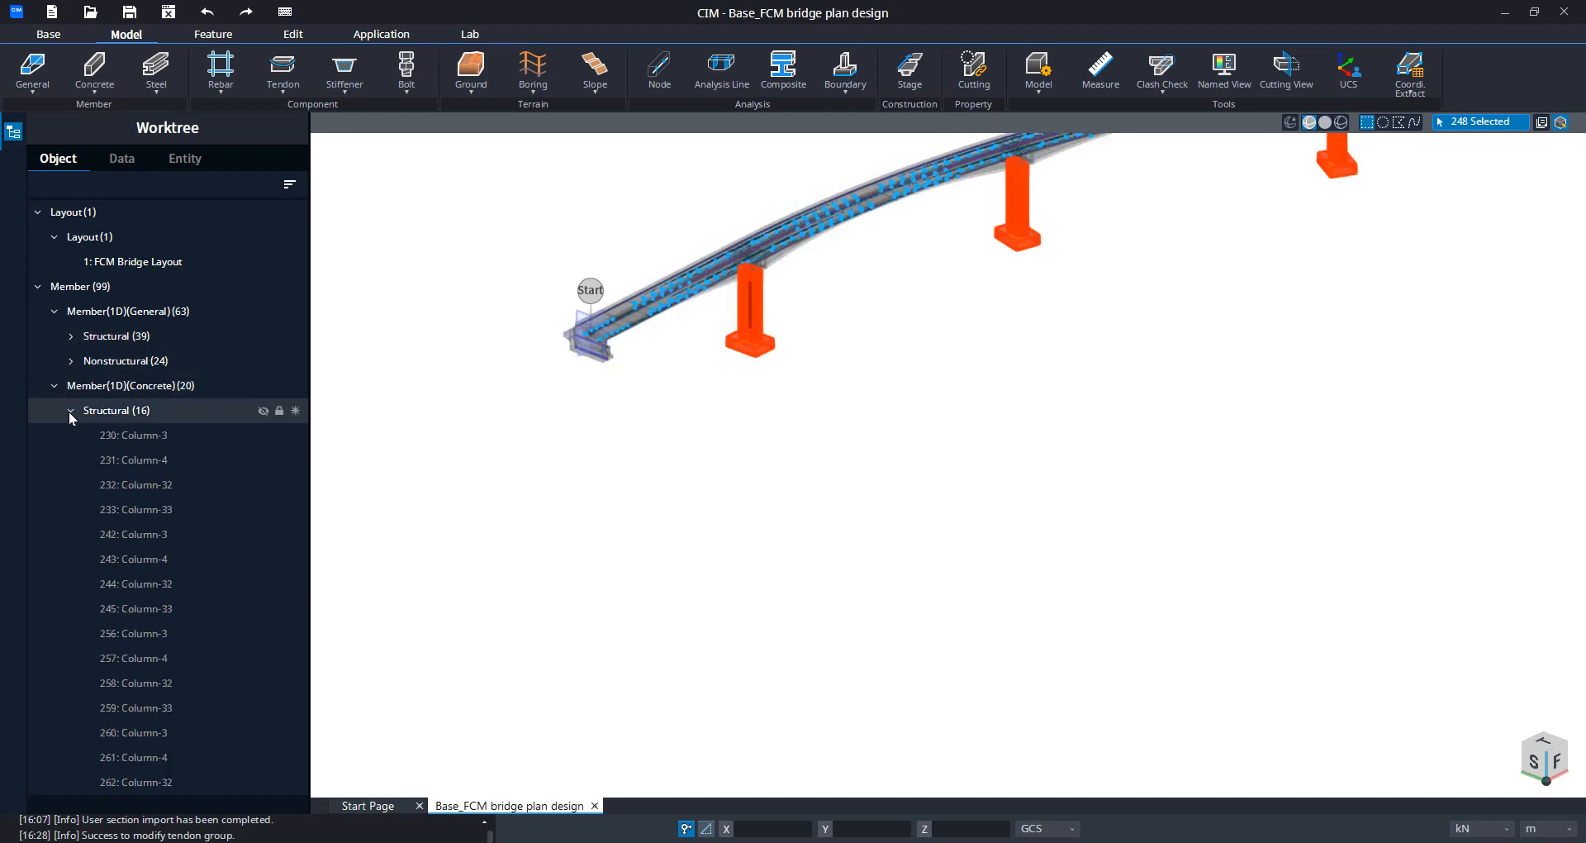
click(71, 435)
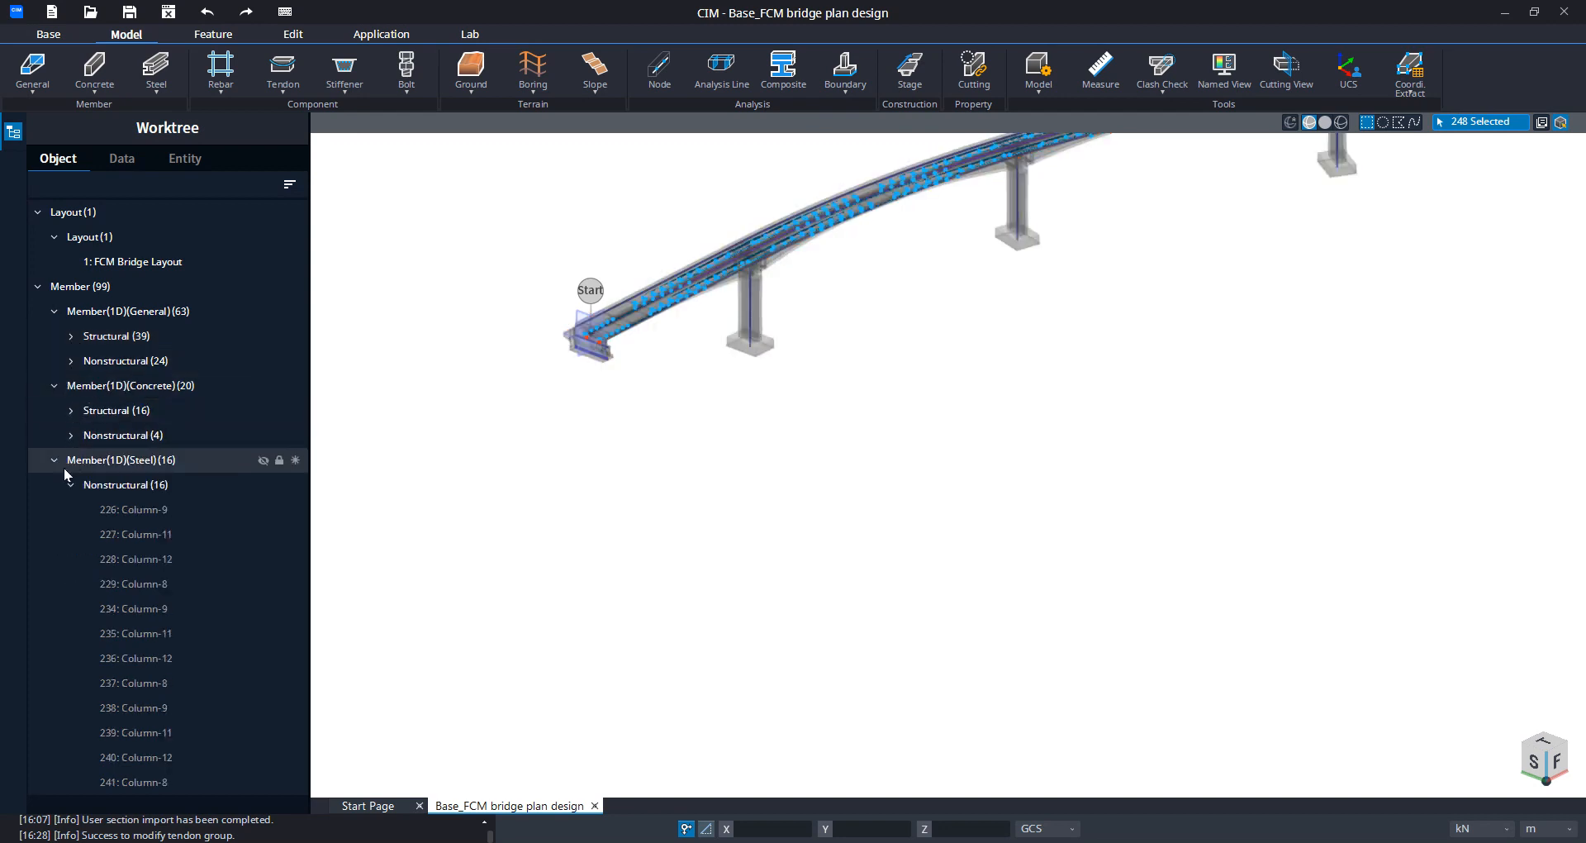
click(71, 485)
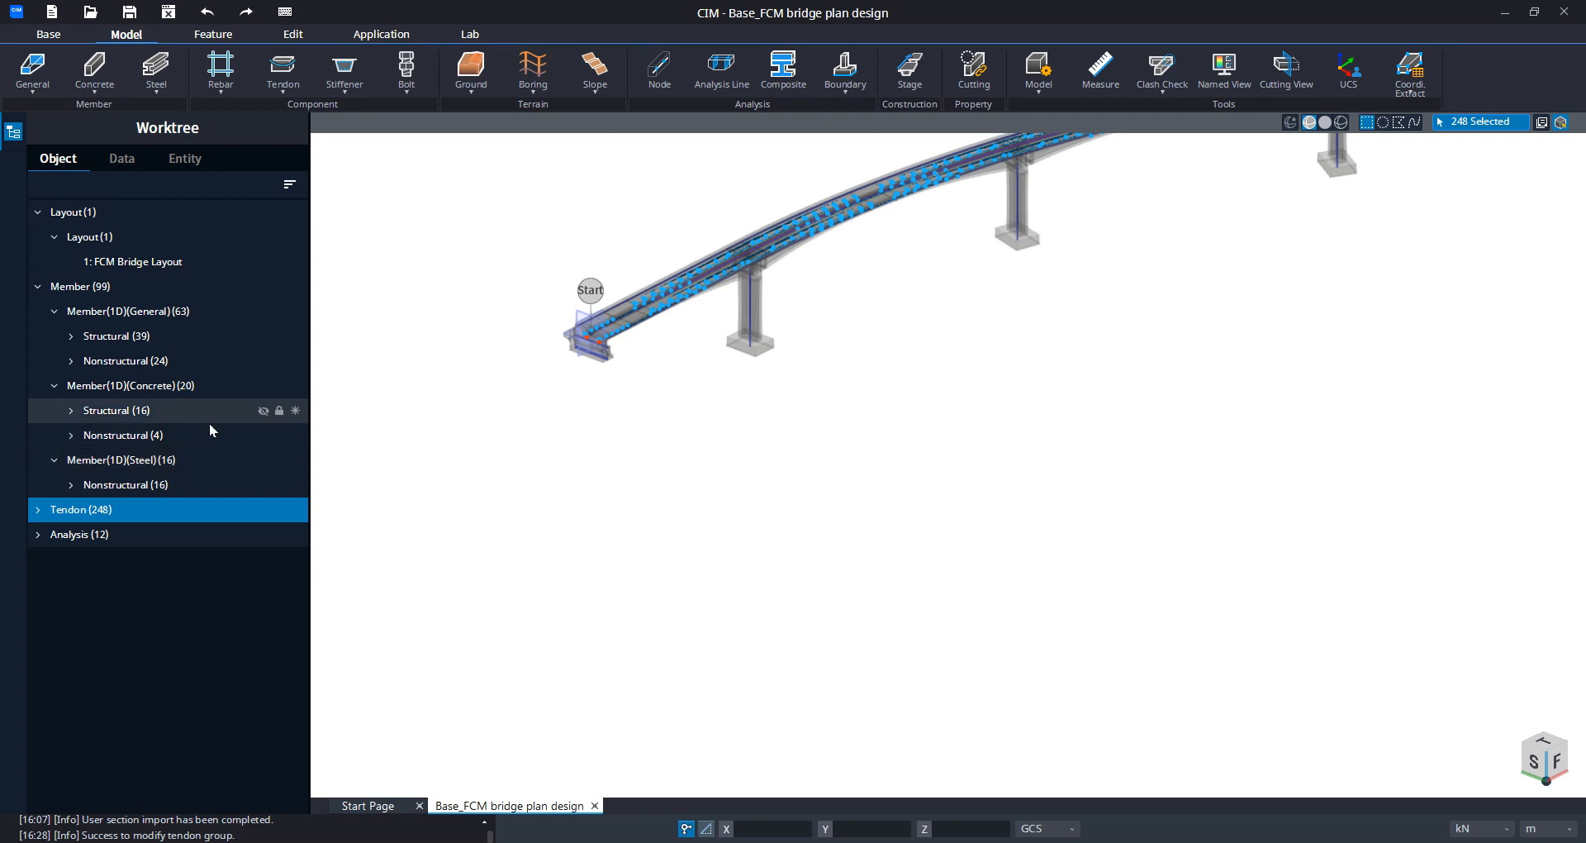
Step: Hide the general 1D members, the steel 1D members and the tendons, leaving the concrete piers and footings displayed
middle_drag(554, 500, 610, 743)
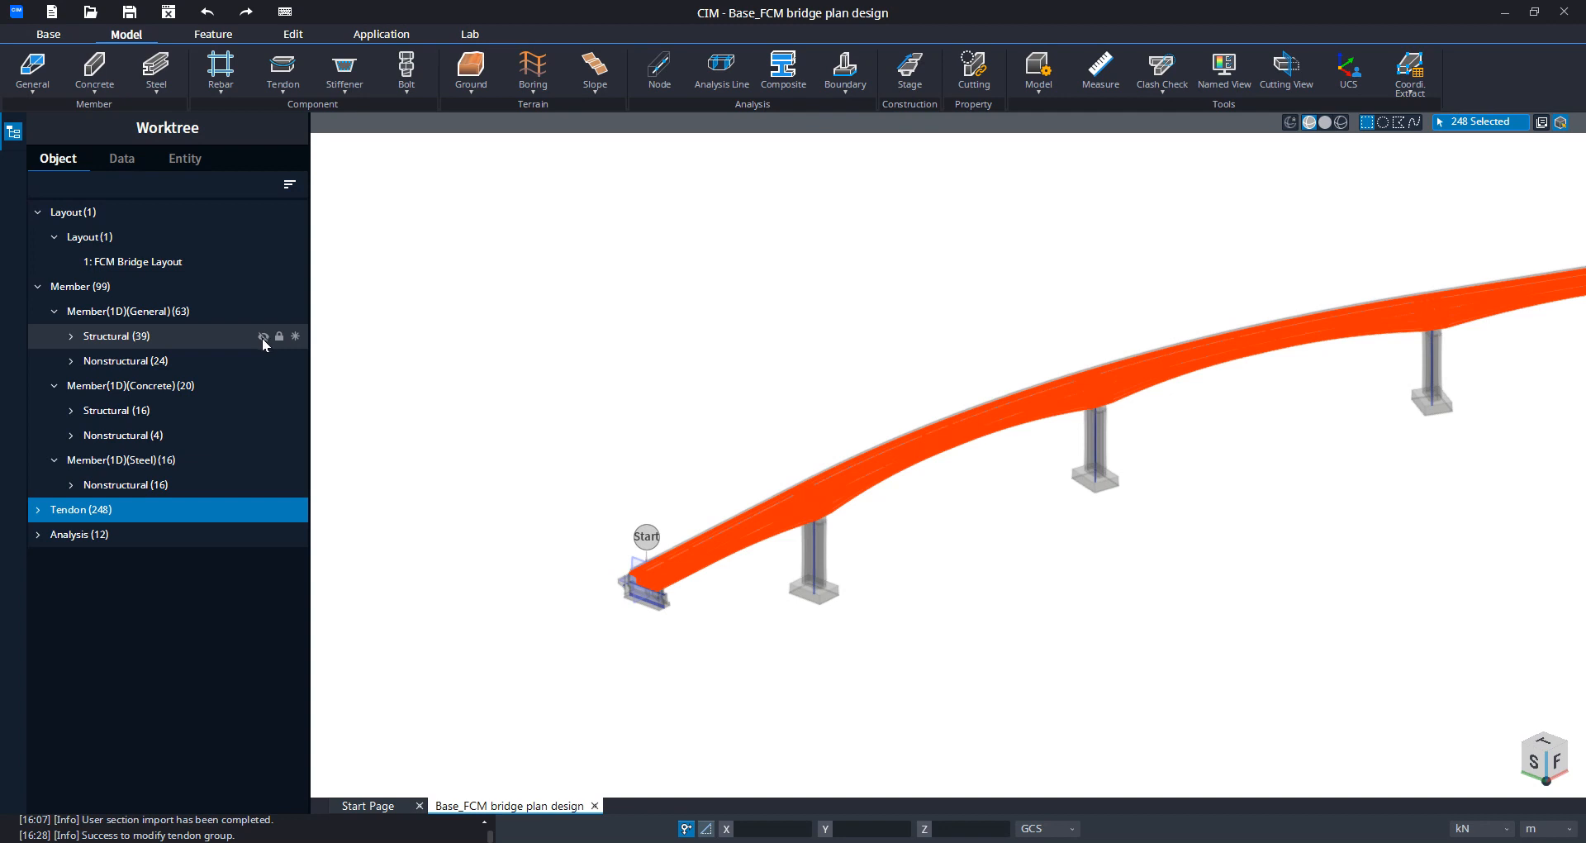
click(263, 337)
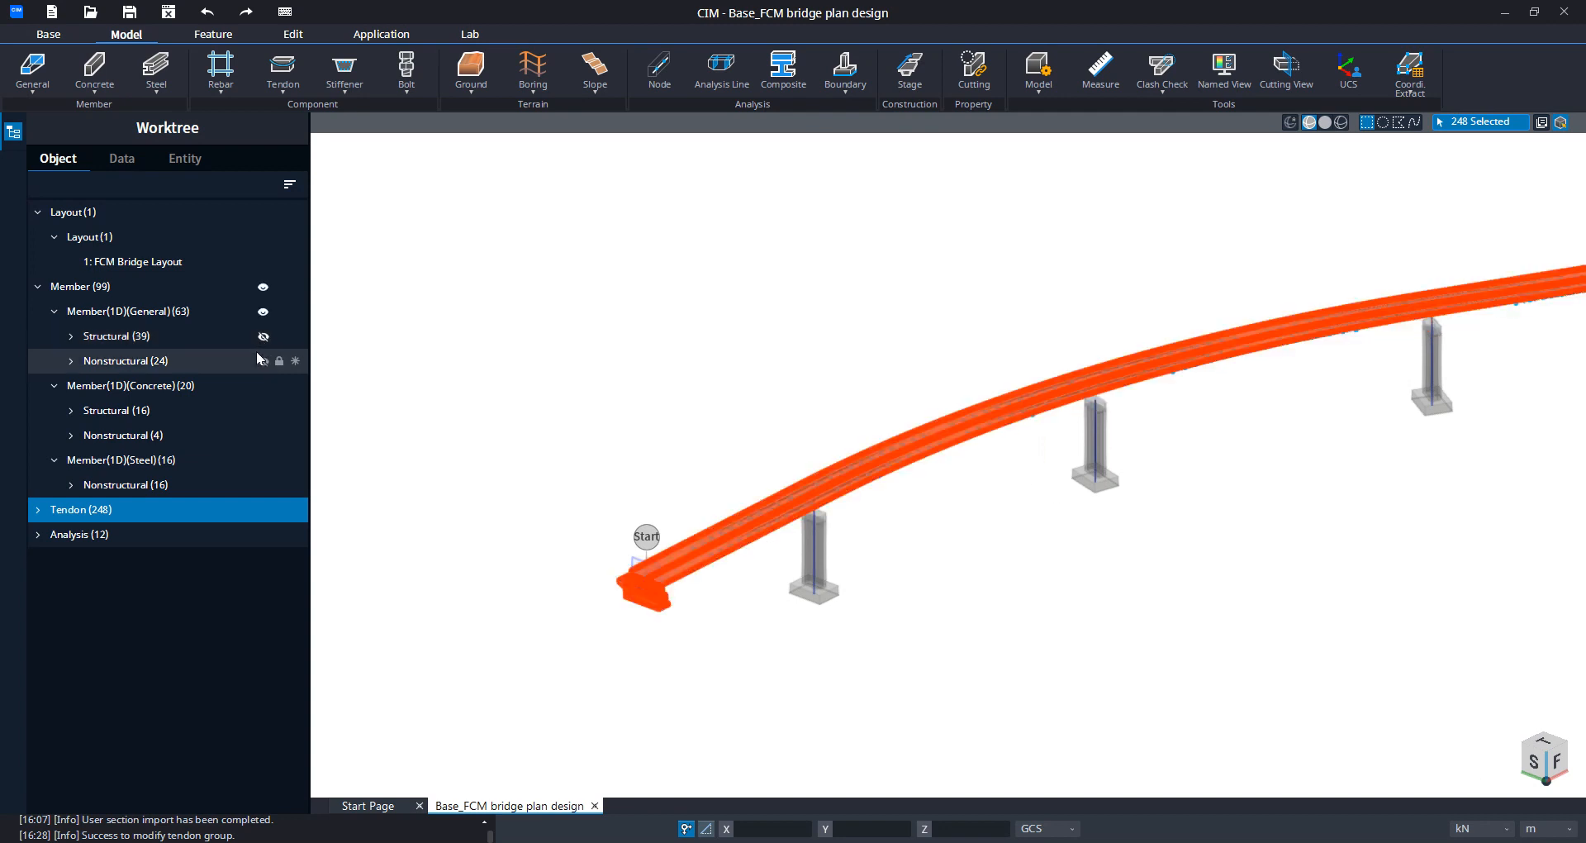
click(262, 312)
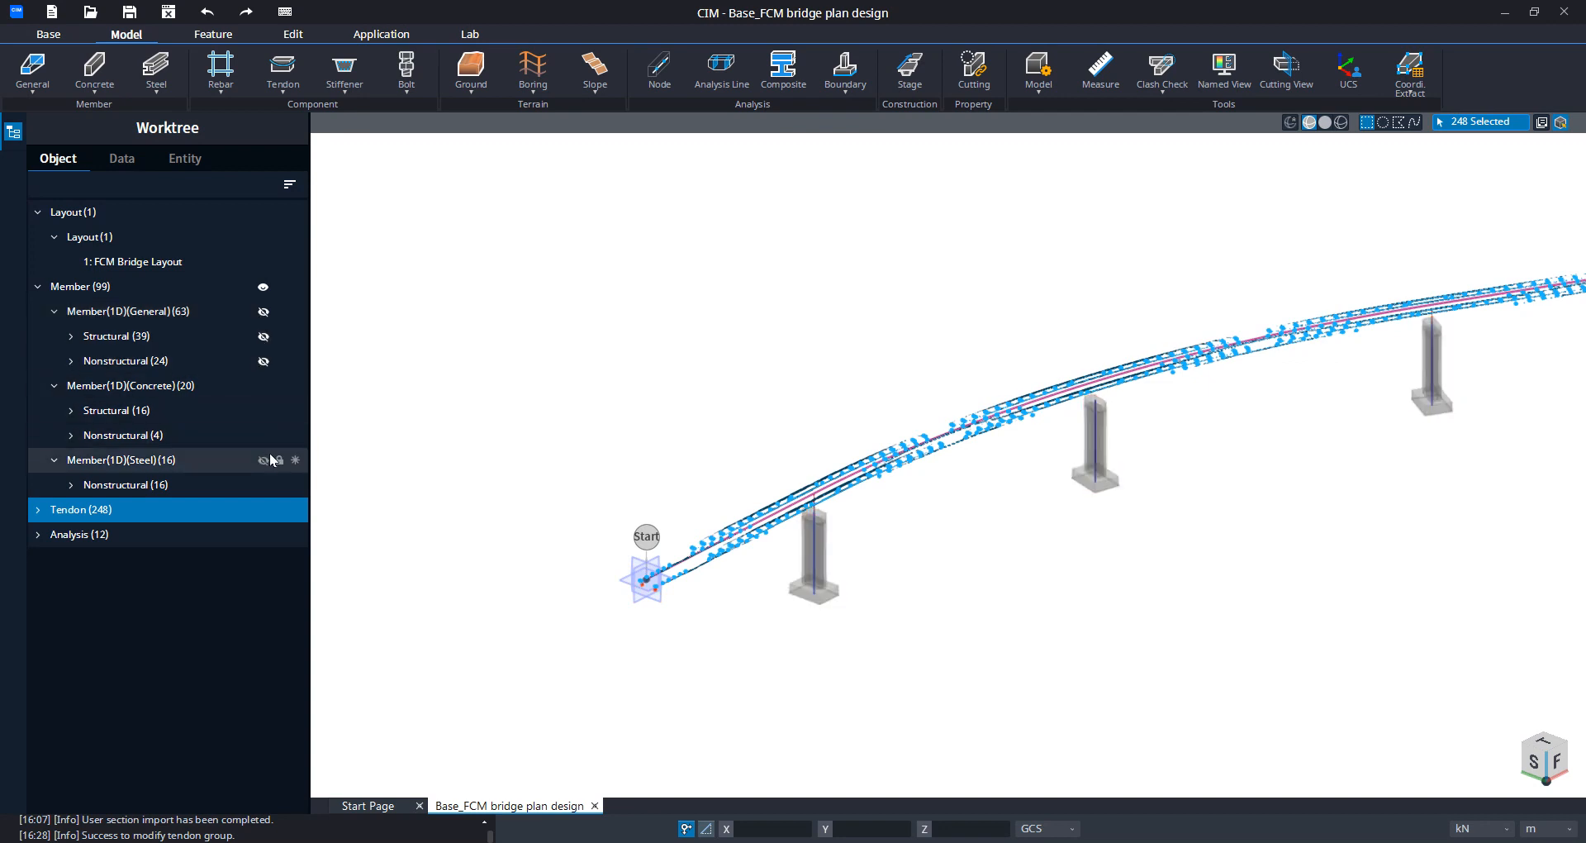
click(263, 460)
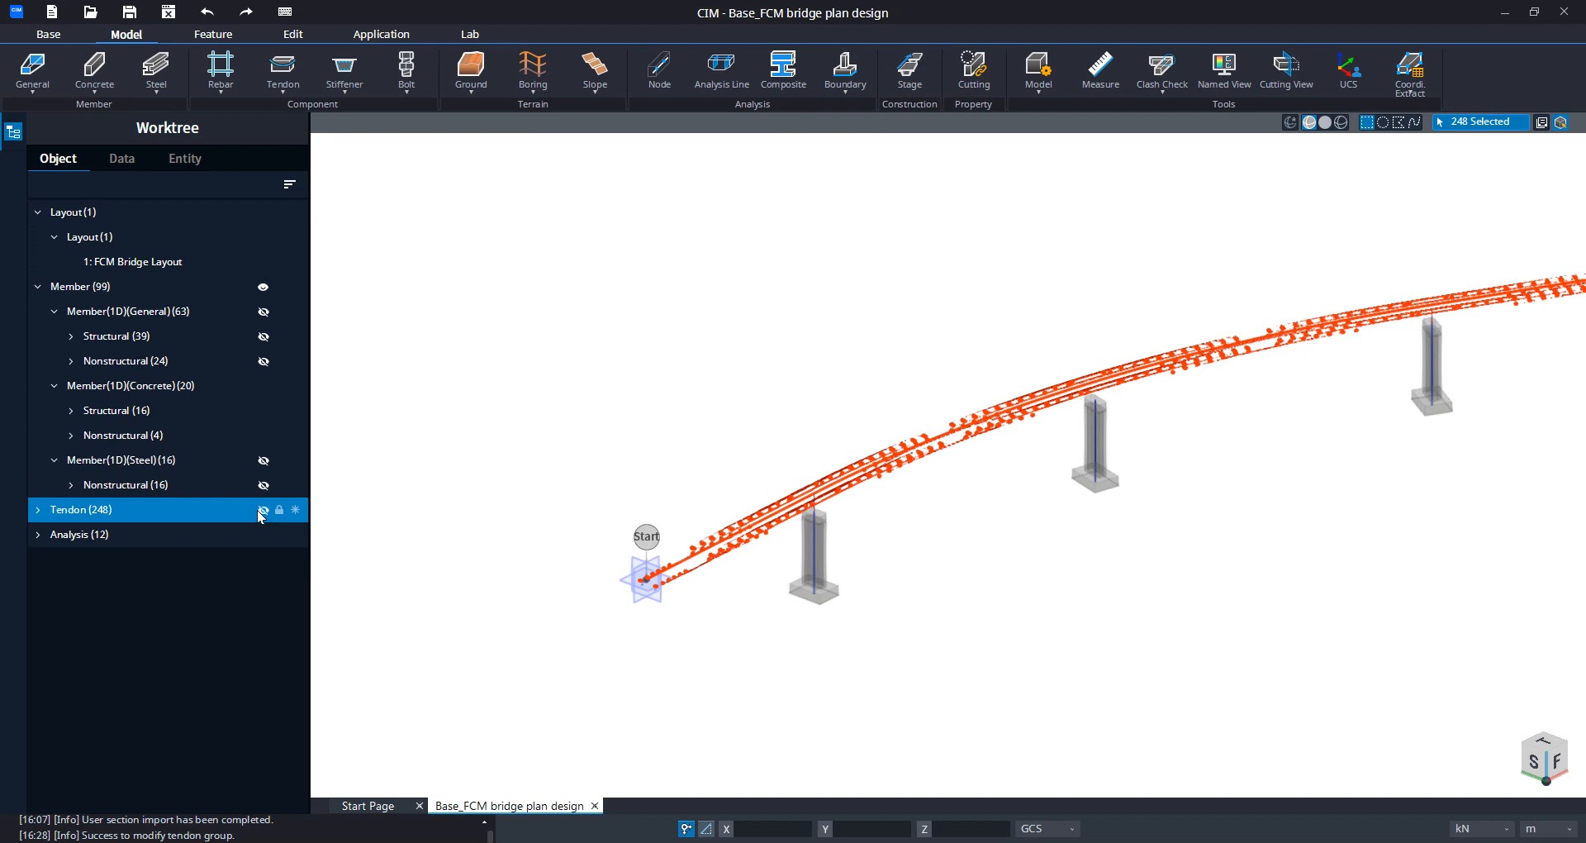
Step: Select the footings of all four piers and hide them
middle_drag(1053, 595, 525, 429)
ctrl+middle_drag(1039, 477, 1048, 489)
middle_drag(1515, 493, 1416, 541)
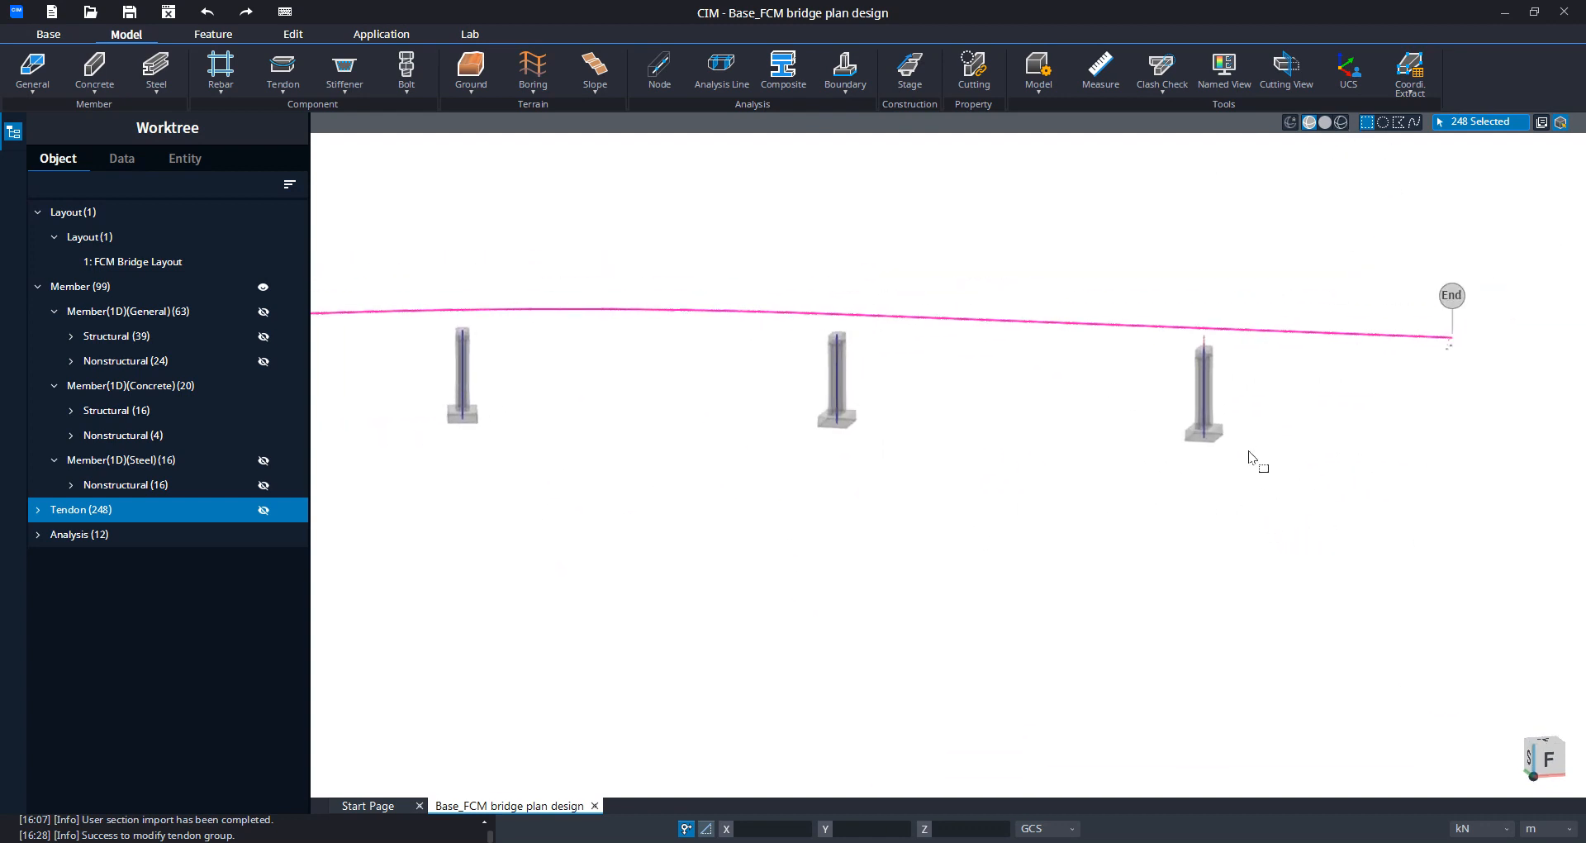
middle_drag(1247, 449, 1289, 429)
scroll(1289, 430, up, 1)
ctrl+middle_drag(1262, 480, 1279, 409)
scroll(1319, 444, down, 1)
drag(1380, 494, 473, 400)
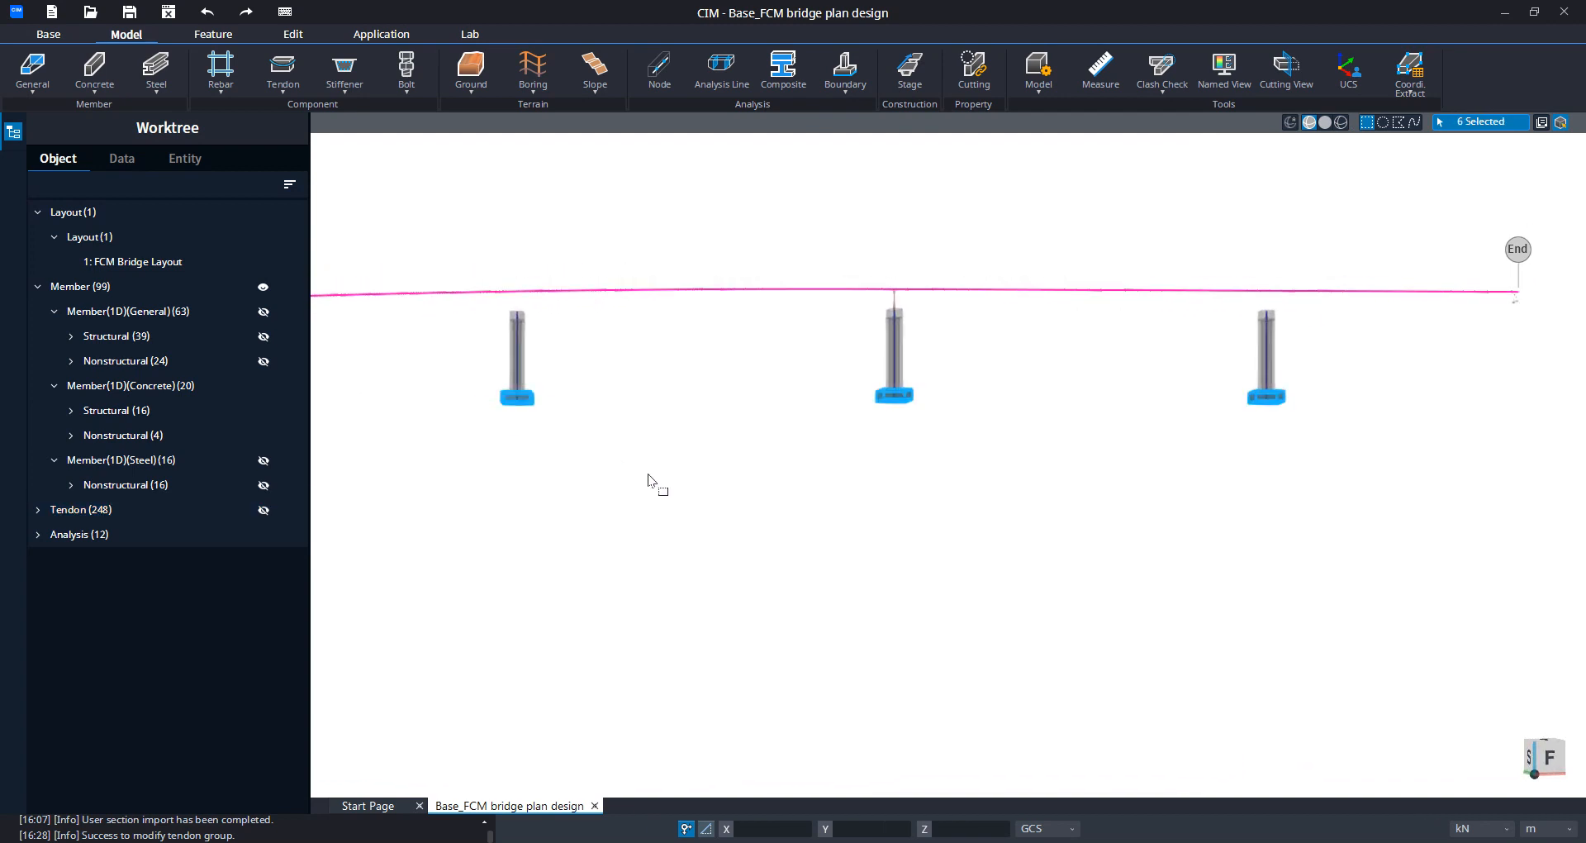
middle_drag(648, 474, 1181, 483)
drag(838, 441, 744, 400)
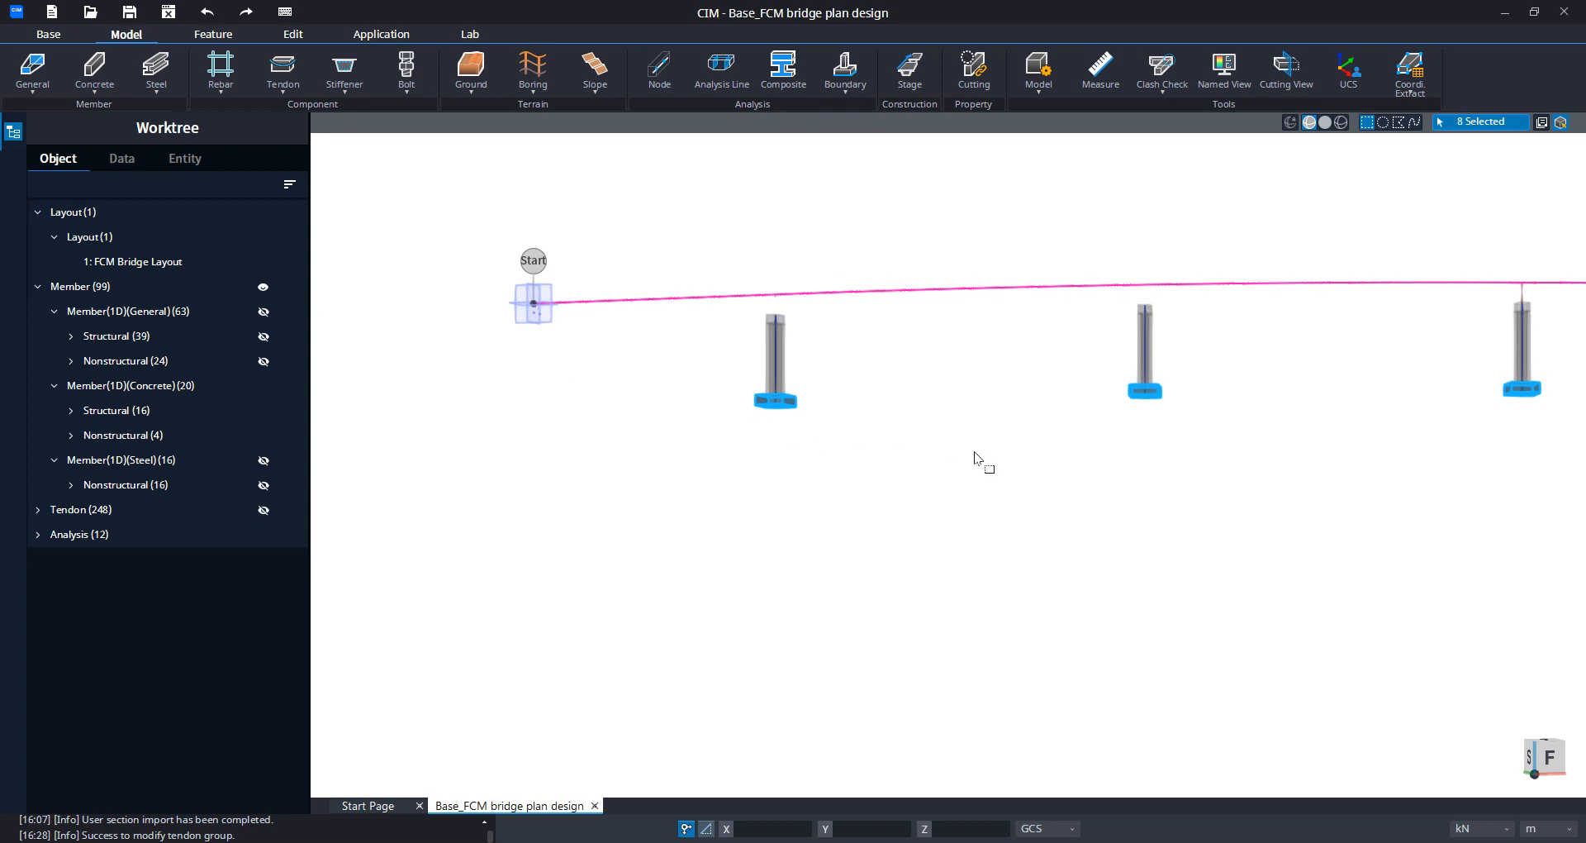
middle_drag(1157, 466, 850, 479)
right_click(988, 439)
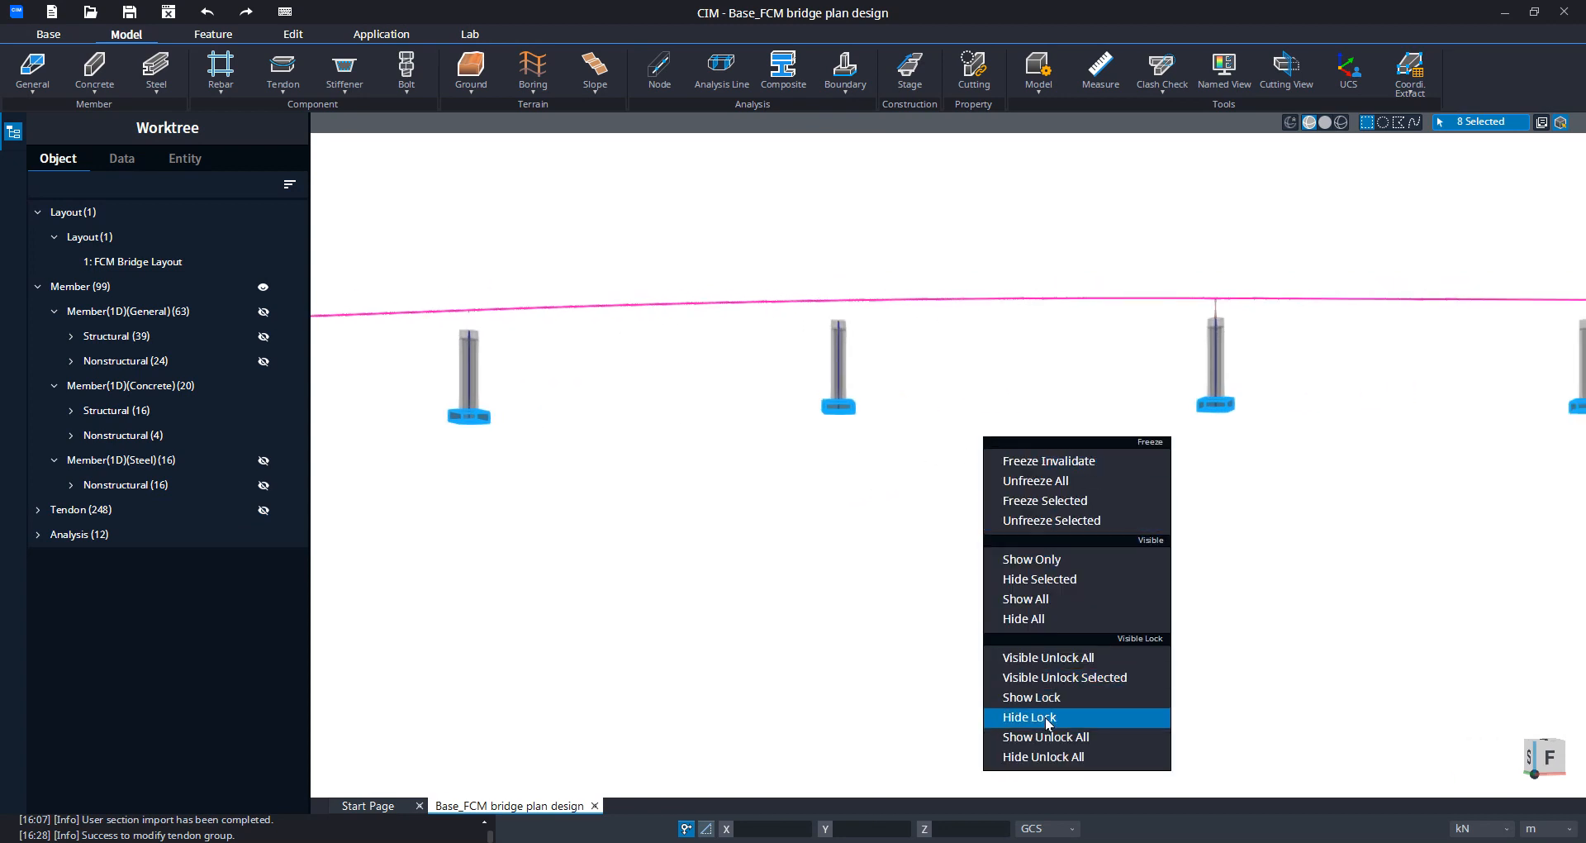
click(1039, 579)
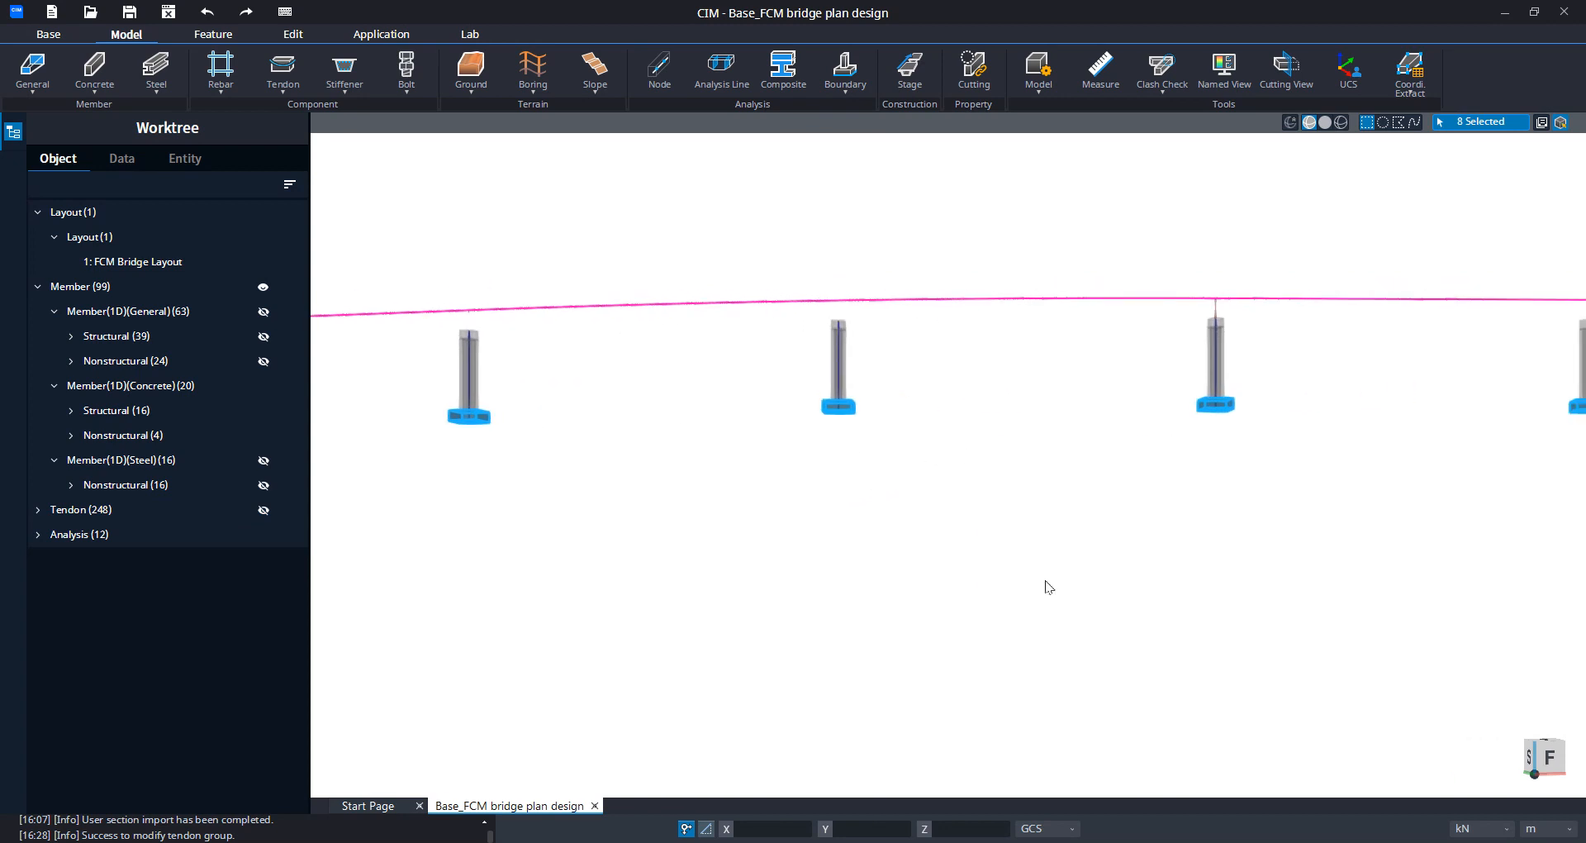
Step: Start a Support with Dx, Dy, Dz, Rx, Ry and Rz fixed and select the bottom nodes of the start abutment bearings
middle_drag(691, 450, 918, 474)
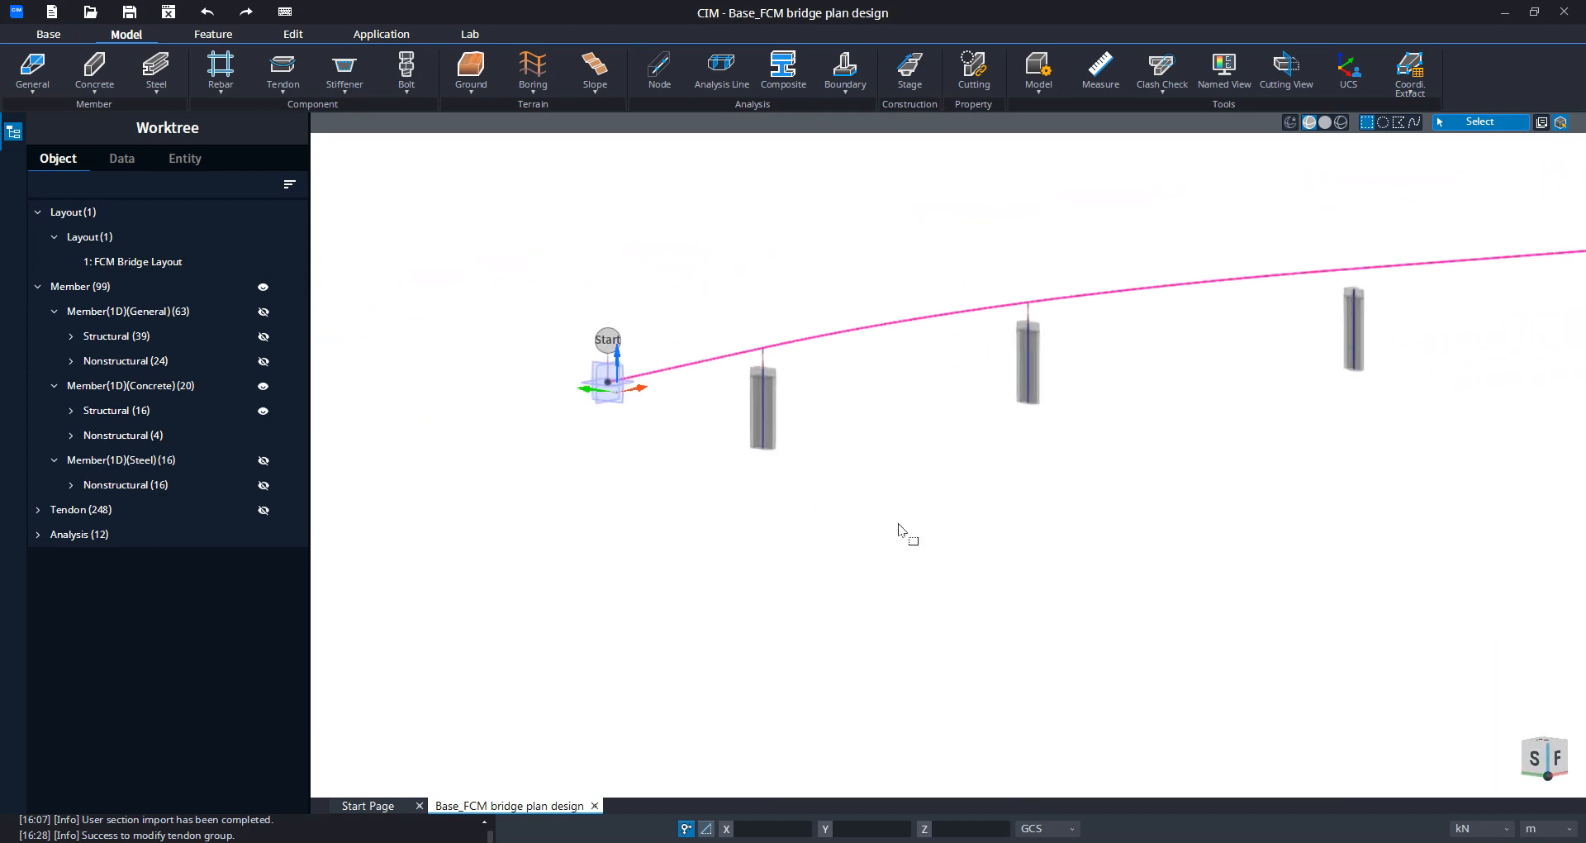
drag(751, 426, 911, 491)
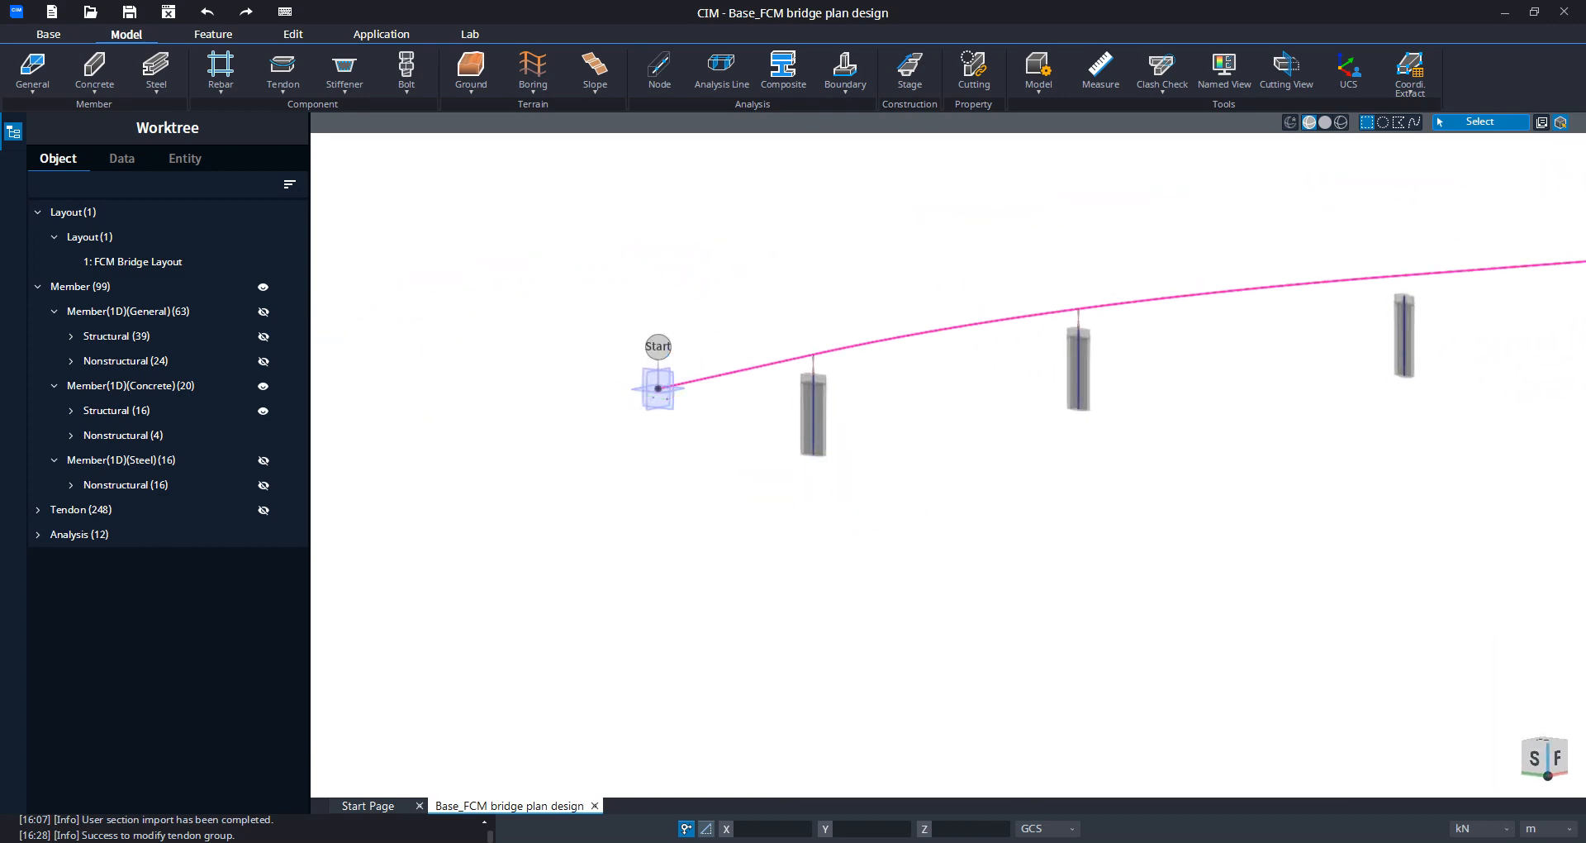
scroll(661, 398, up, 3)
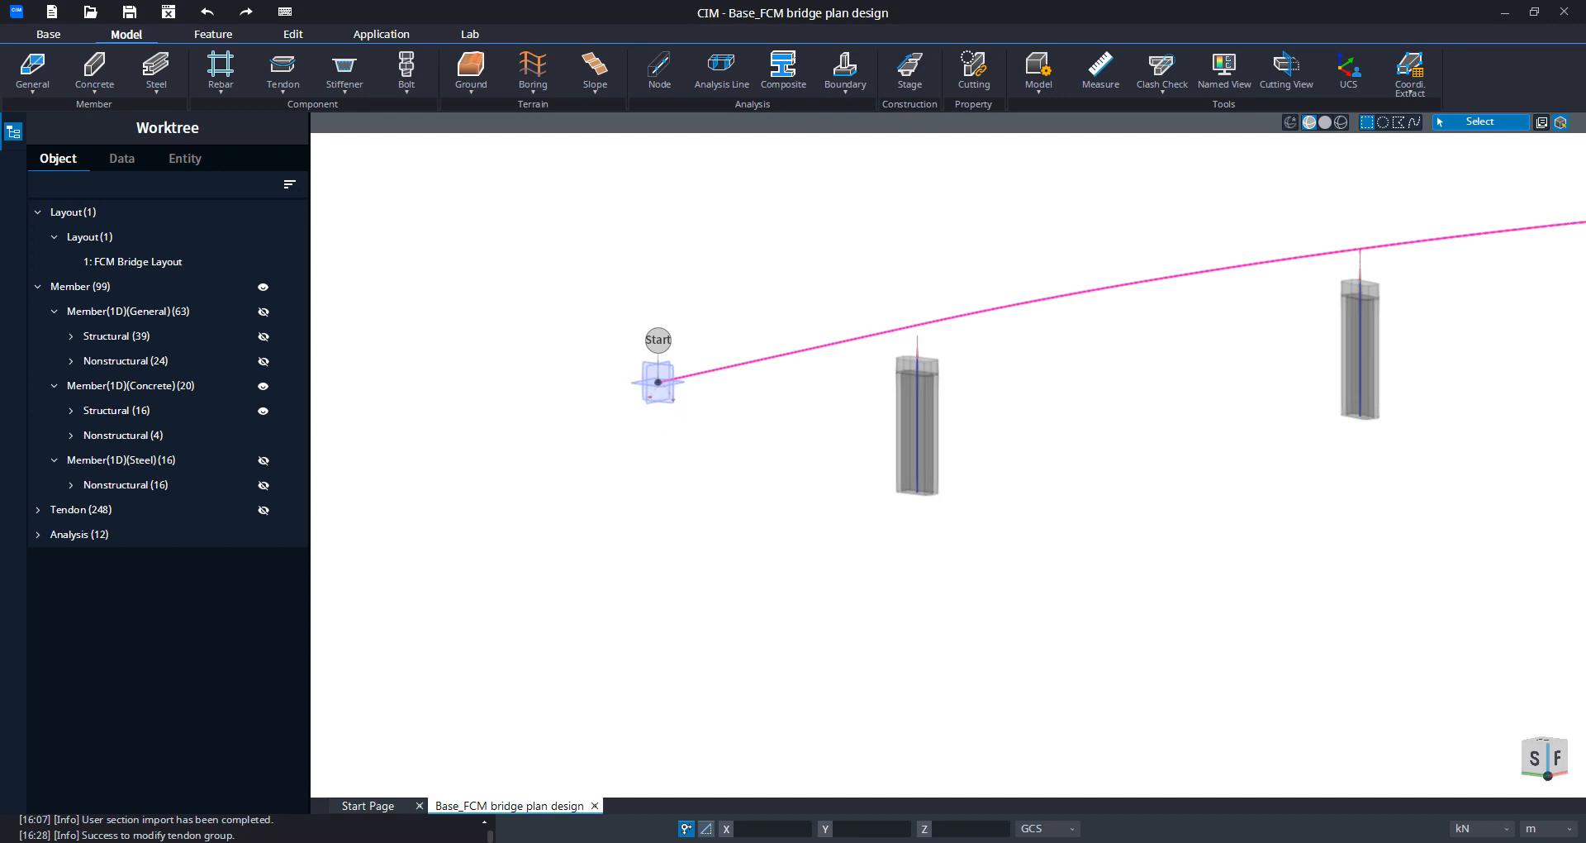
click(935, 489)
click(849, 83)
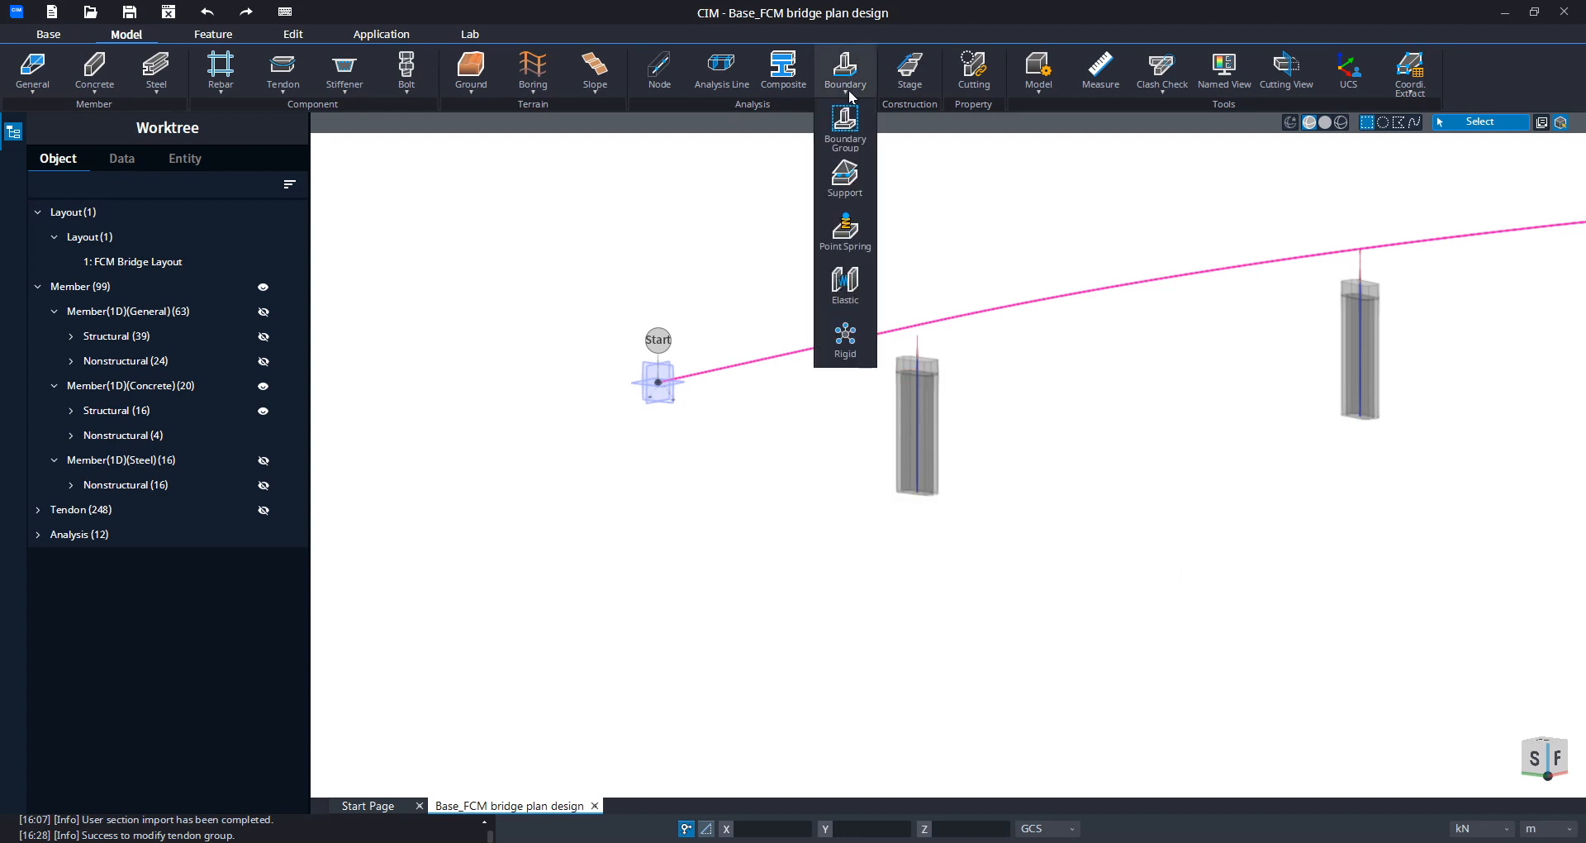
click(851, 189)
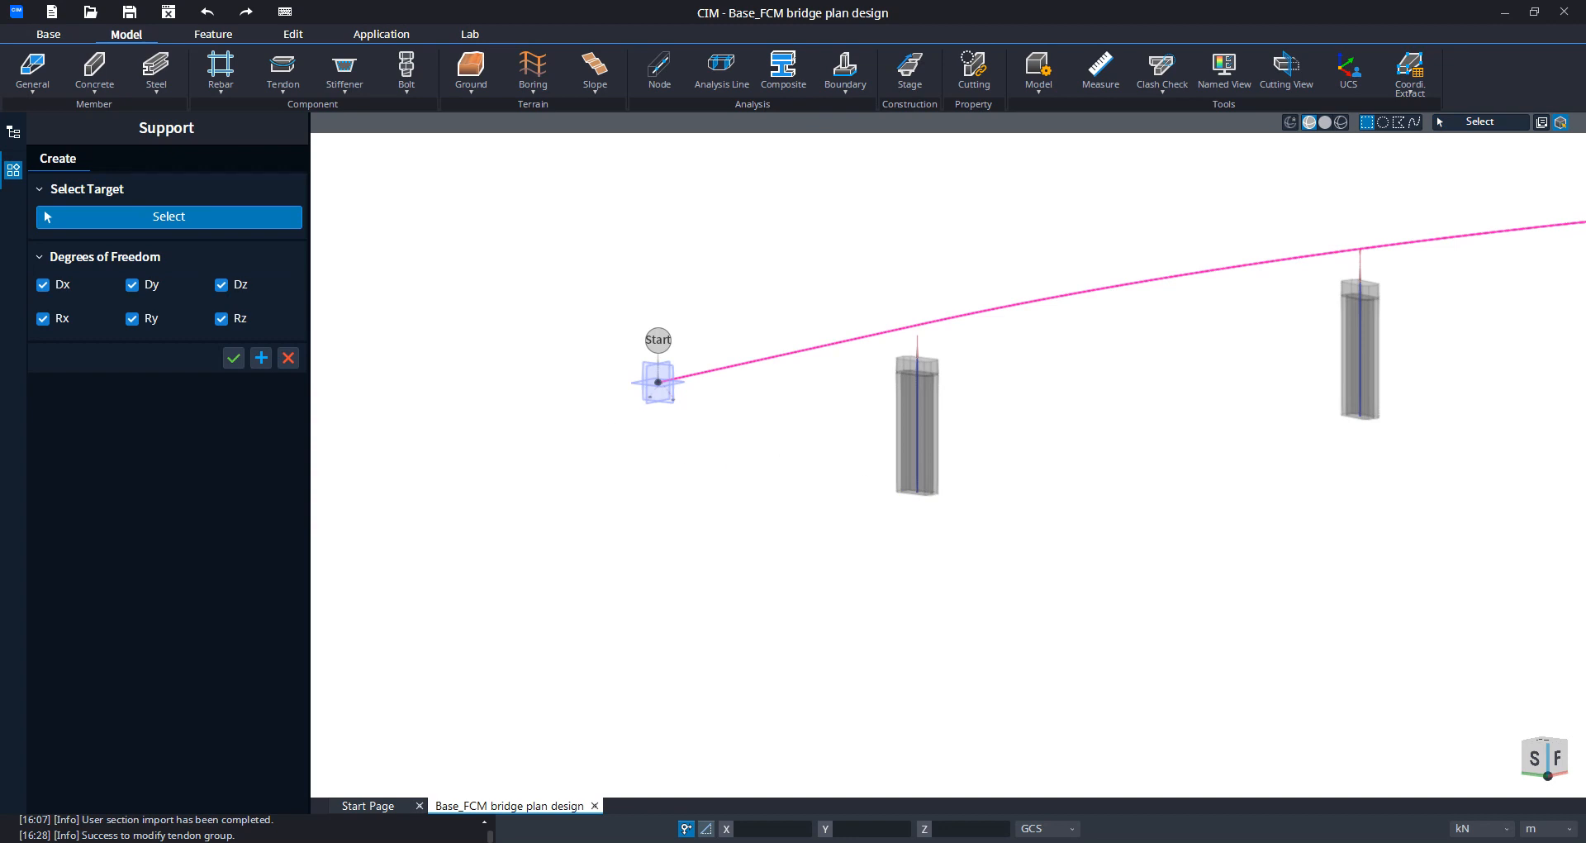
scroll(863, 578, up, 5)
scroll(892, 448, up, 8)
drag(813, 396, 1109, 508)
scroll(1142, 518, down, 8)
scroll(1157, 535, down, 3)
scroll(876, 487, up, 6)
drag(777, 408, 966, 478)
scroll(770, 512, down, 5)
scroll(770, 514, up, 8)
scroll(780, 523, down, 6)
Step: Add the base nodes of all four piers to the support targets
middle_drag(1029, 570, 894, 551)
middle_drag(1199, 615, 737, 564)
middle_drag(1049, 615, 629, 577)
drag(415, 506, 1169, 579)
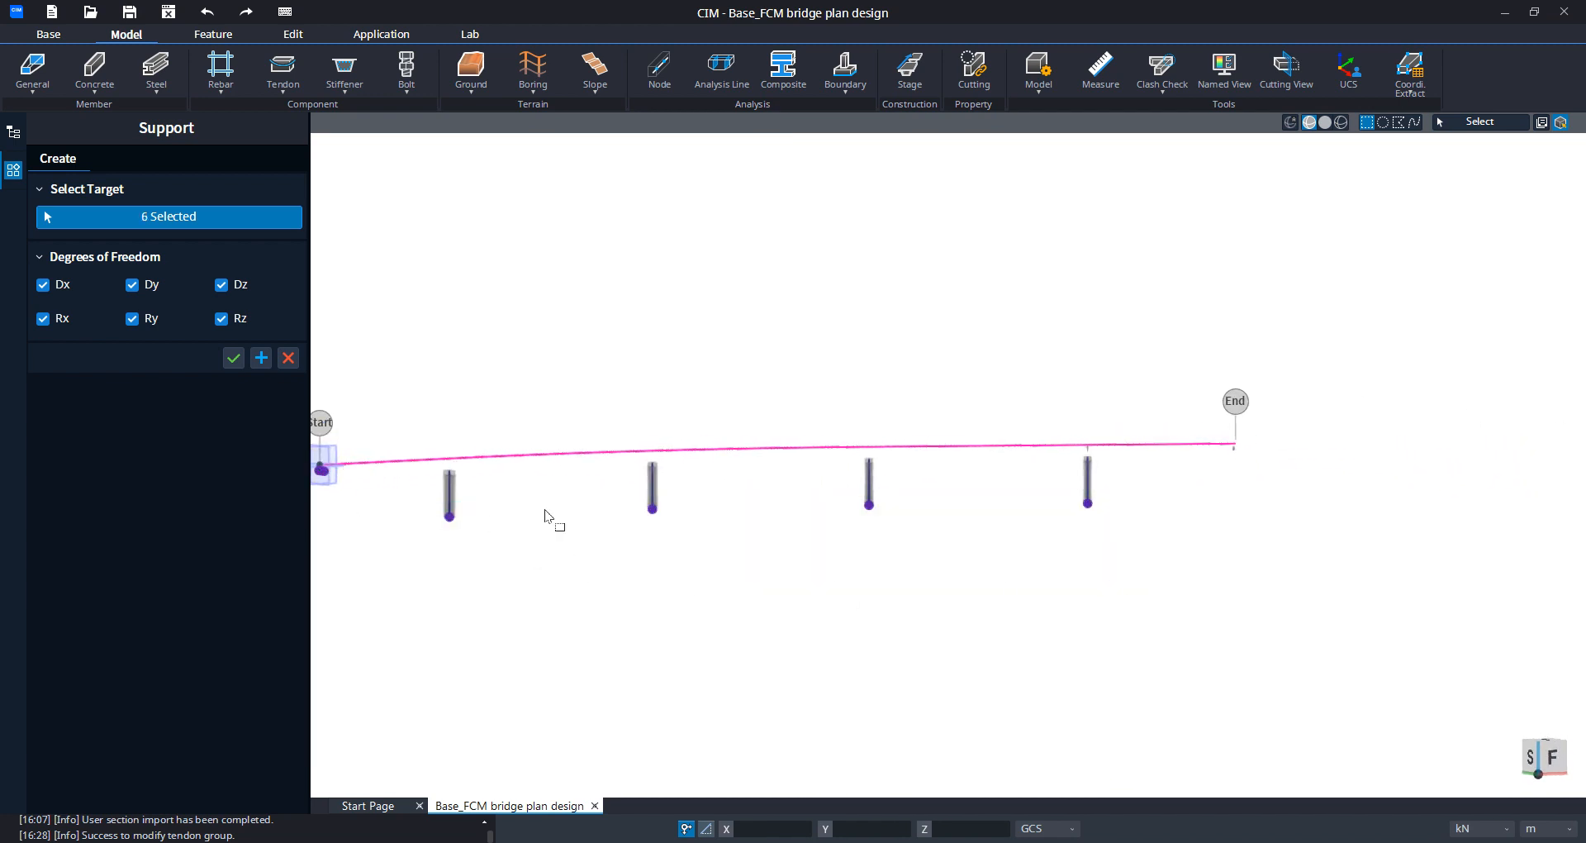
Step: Add the bottom nodes of both end abutment bearings to the selection and create the fully fixed supports
scroll(1177, 495, up, 2)
scroll(1181, 481, up, 6)
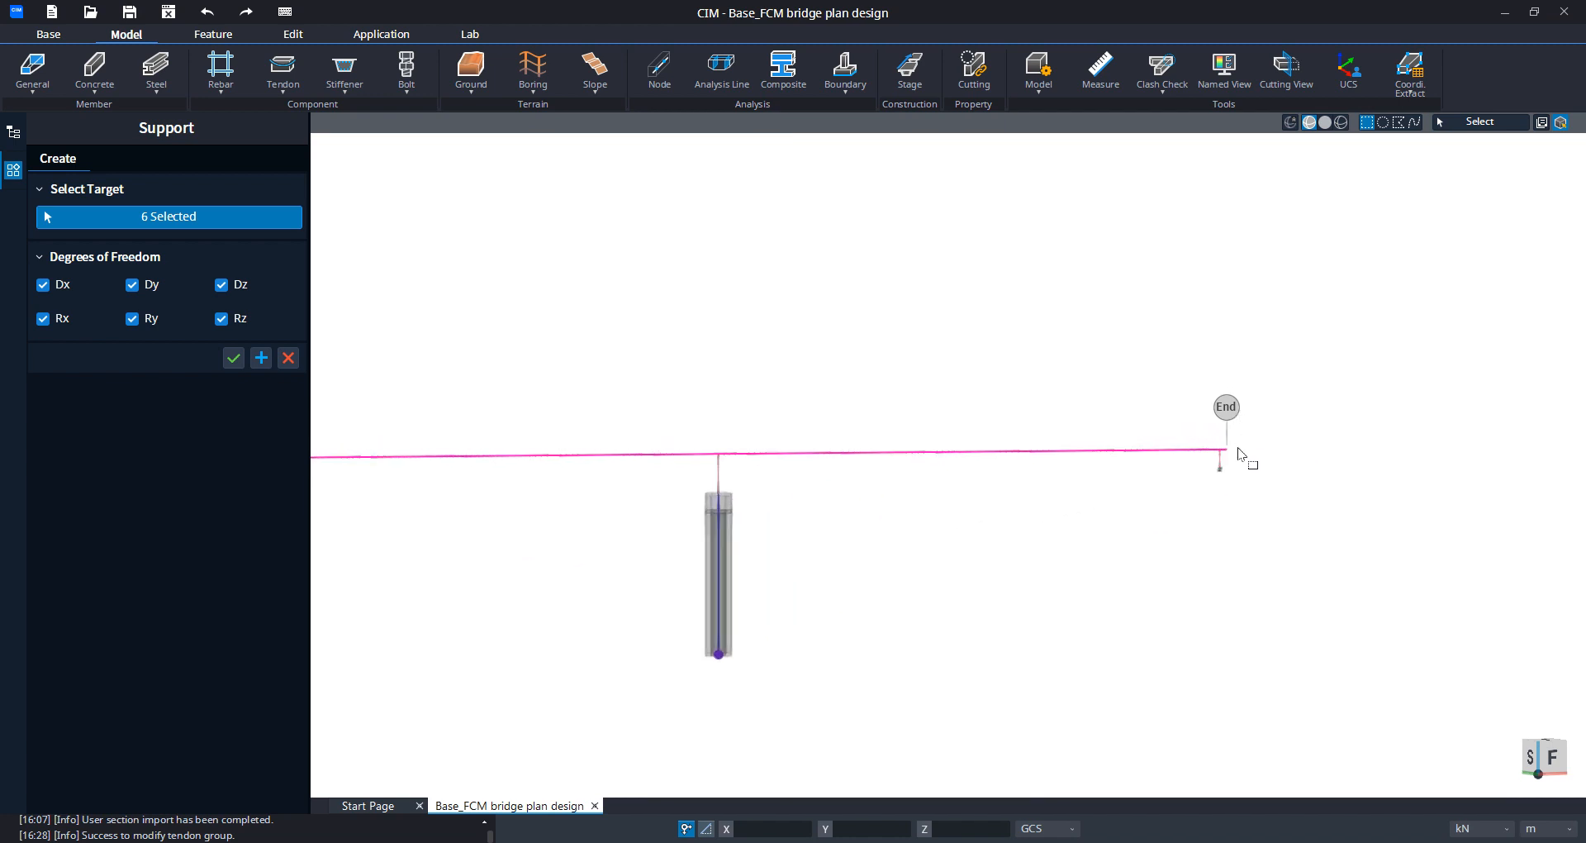
scroll(1209, 488, up, 2)
drag(965, 442, 1251, 548)
scroll(1237, 580, up, 2)
scroll(1238, 580, down, 8)
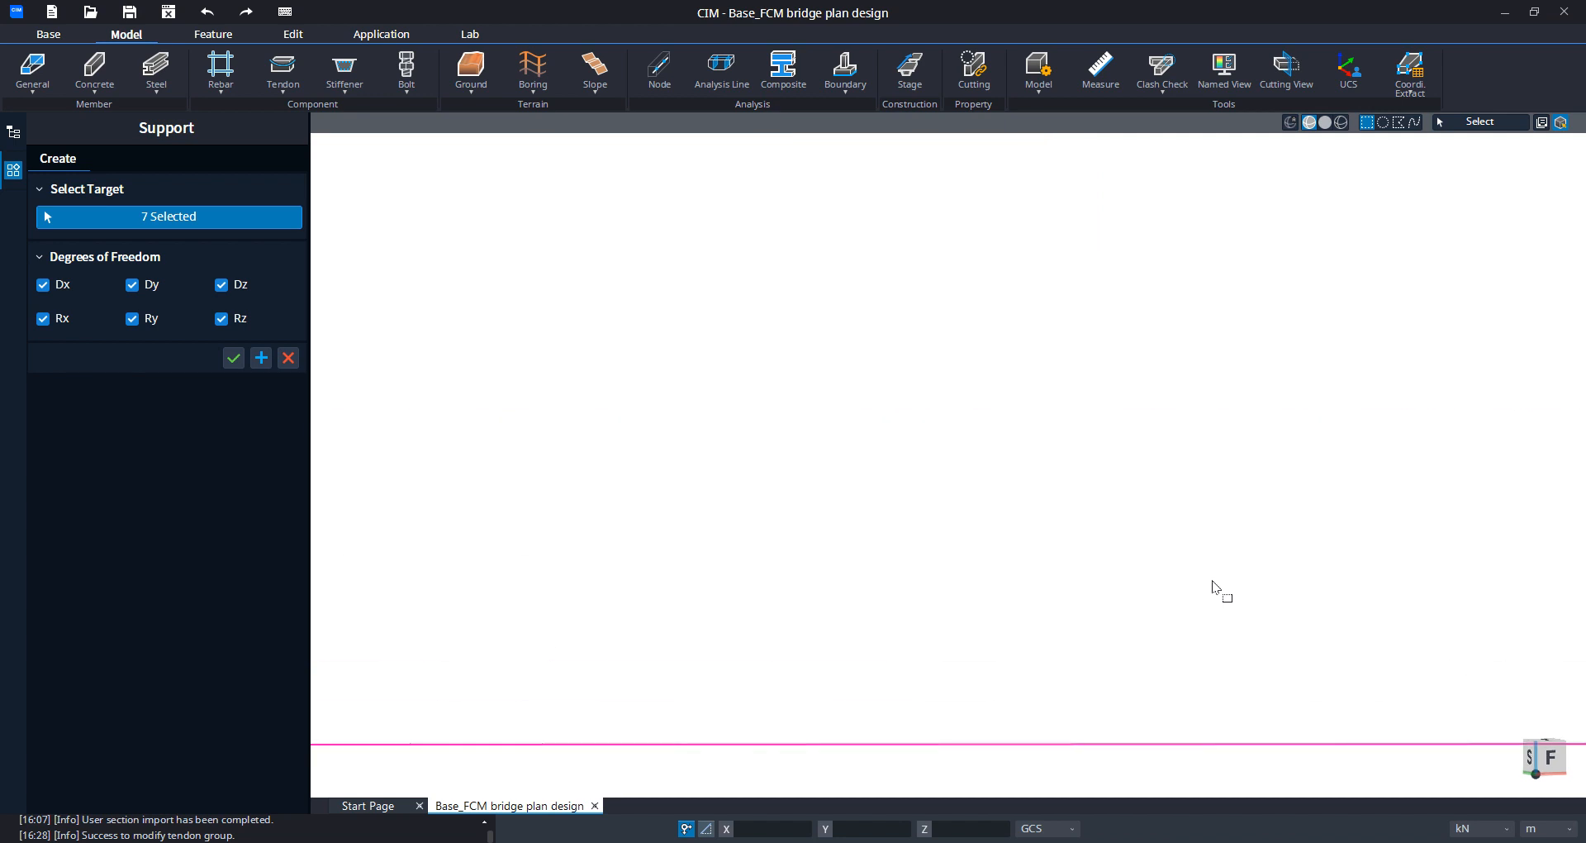
scroll(1173, 665, up, 8)
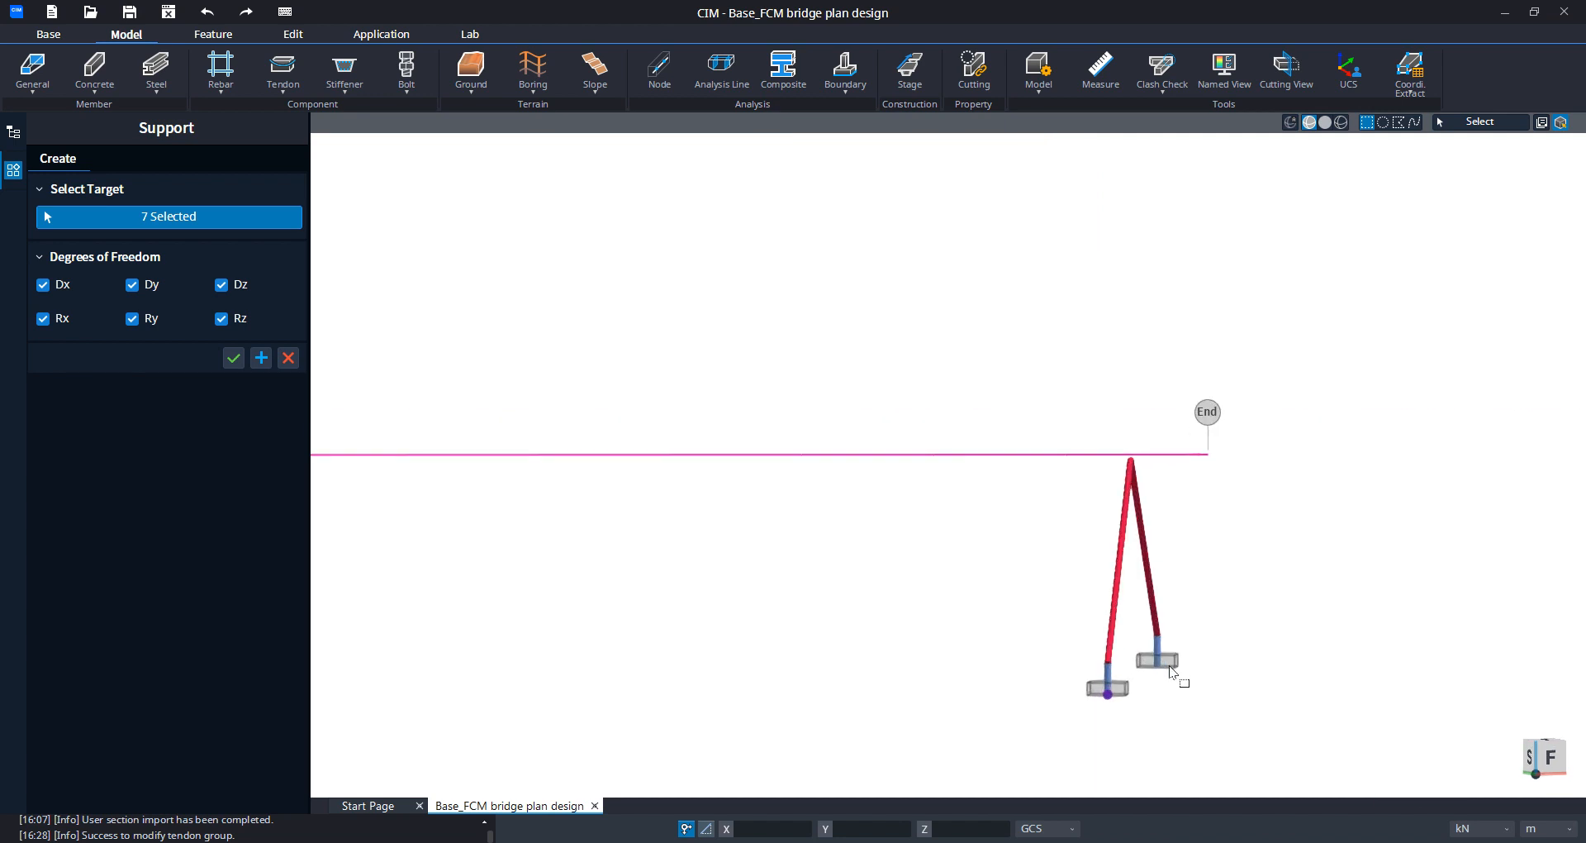
drag(1001, 649, 1212, 695)
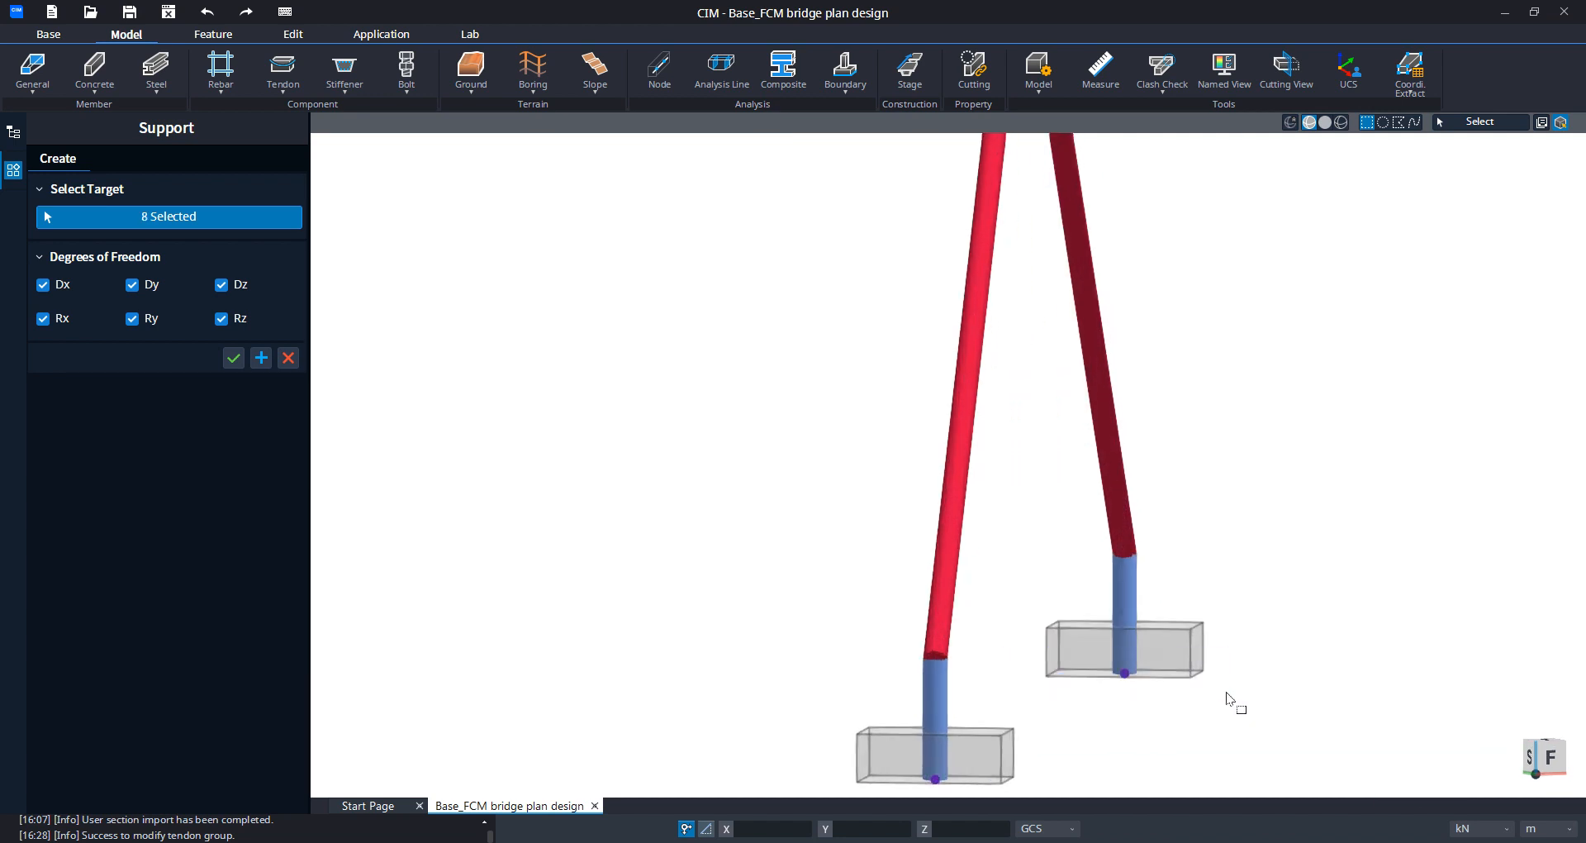
click(234, 358)
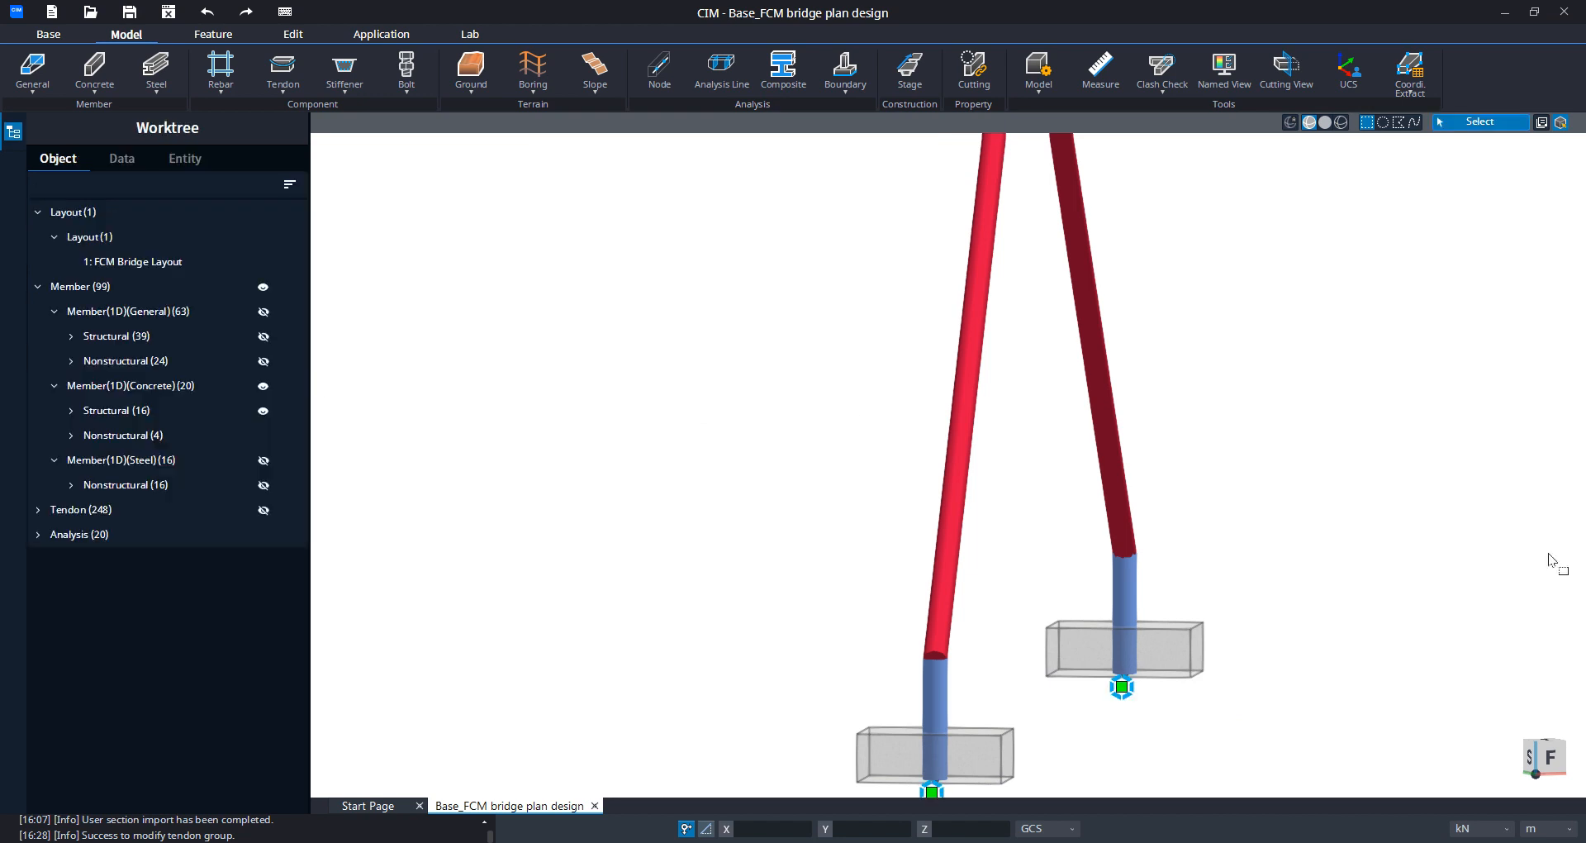
Step: Return to the home view and show all hidden members and tendons of the bridge again
middle_click(1253, 390)
click(1251, 400)
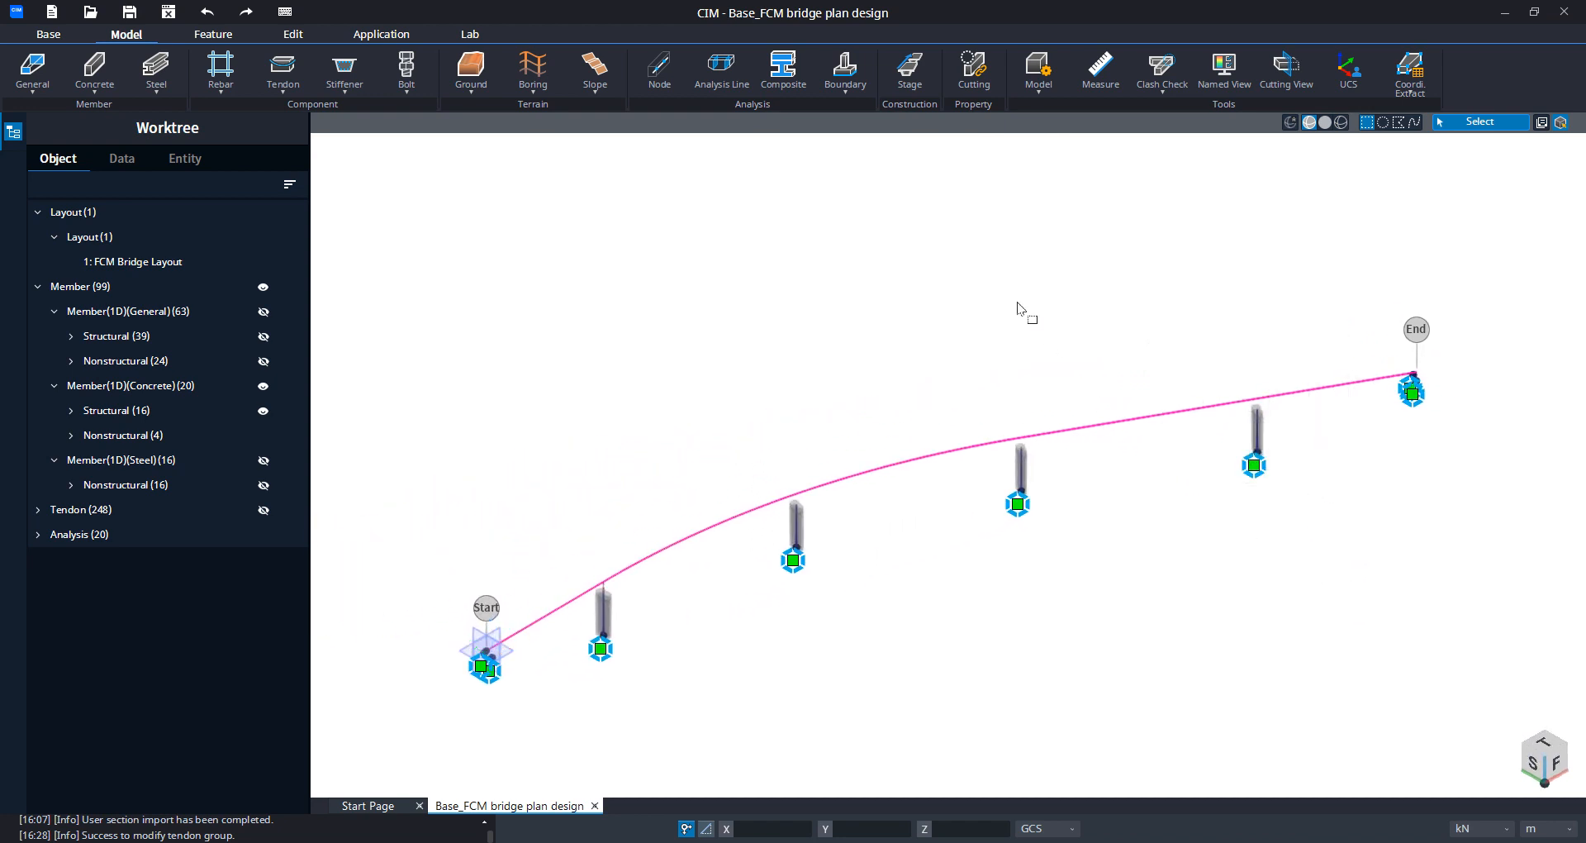
right_click(1019, 304)
click(1059, 463)
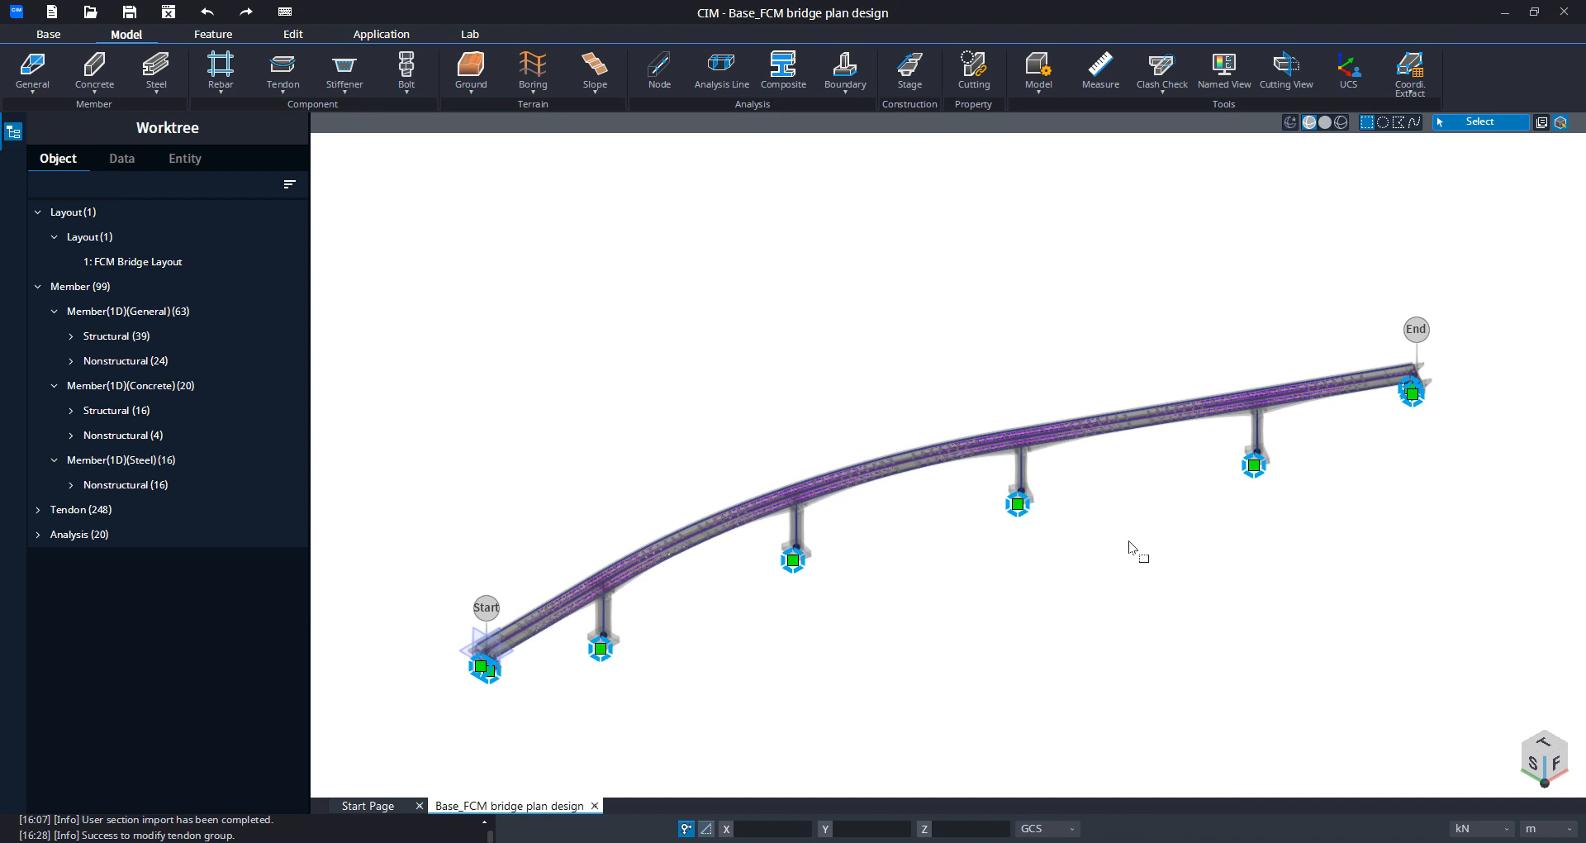
middle_drag(1105, 554, 1131, 524)
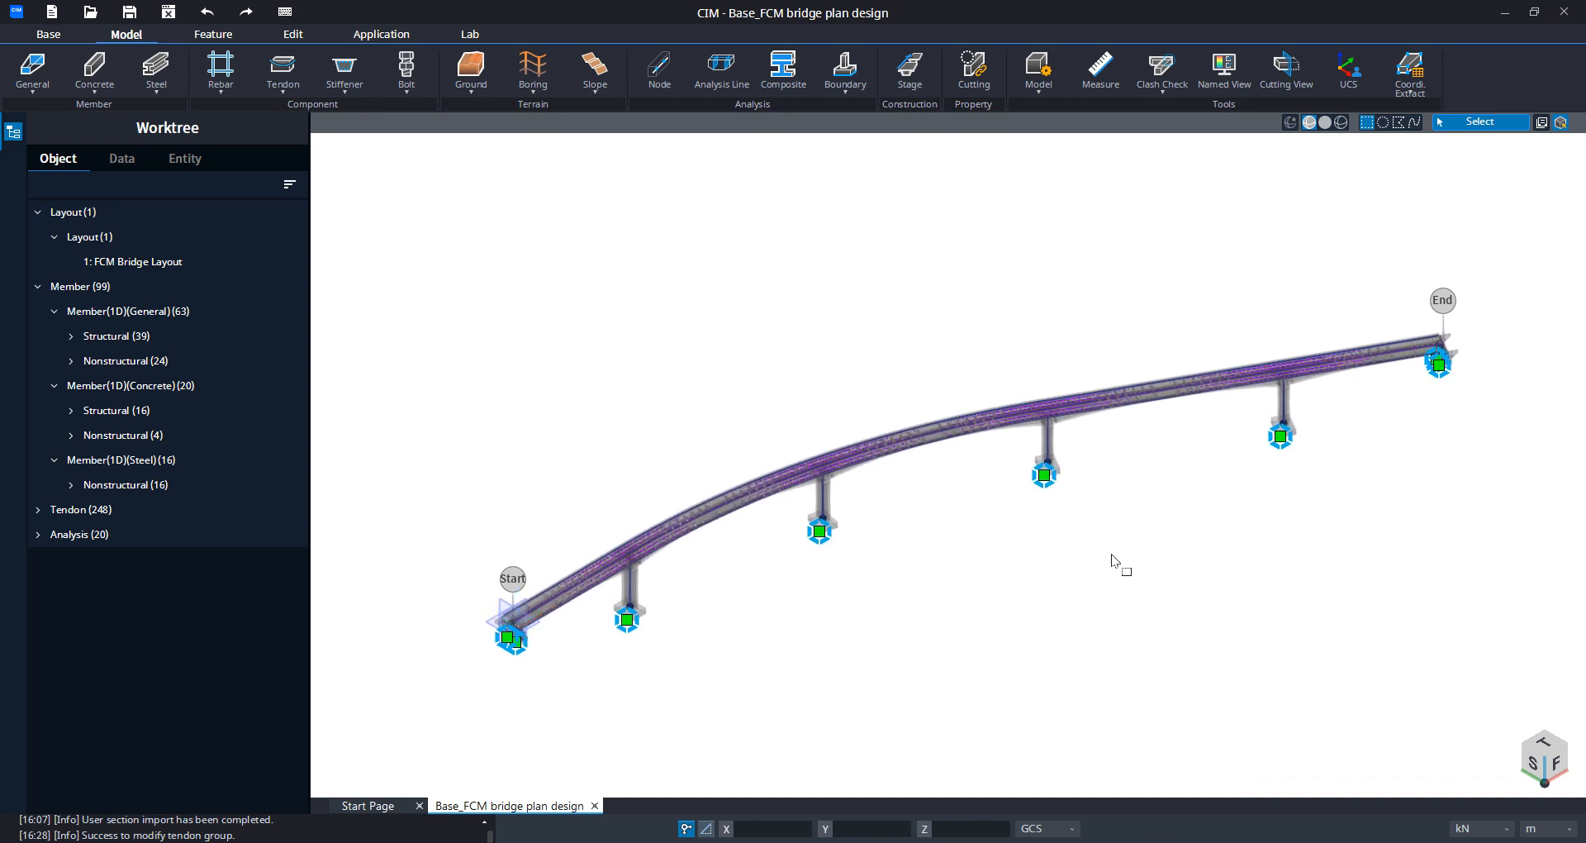
middle_drag(1049, 550, 905, 506)
middle_drag(1052, 550, 1210, 538)
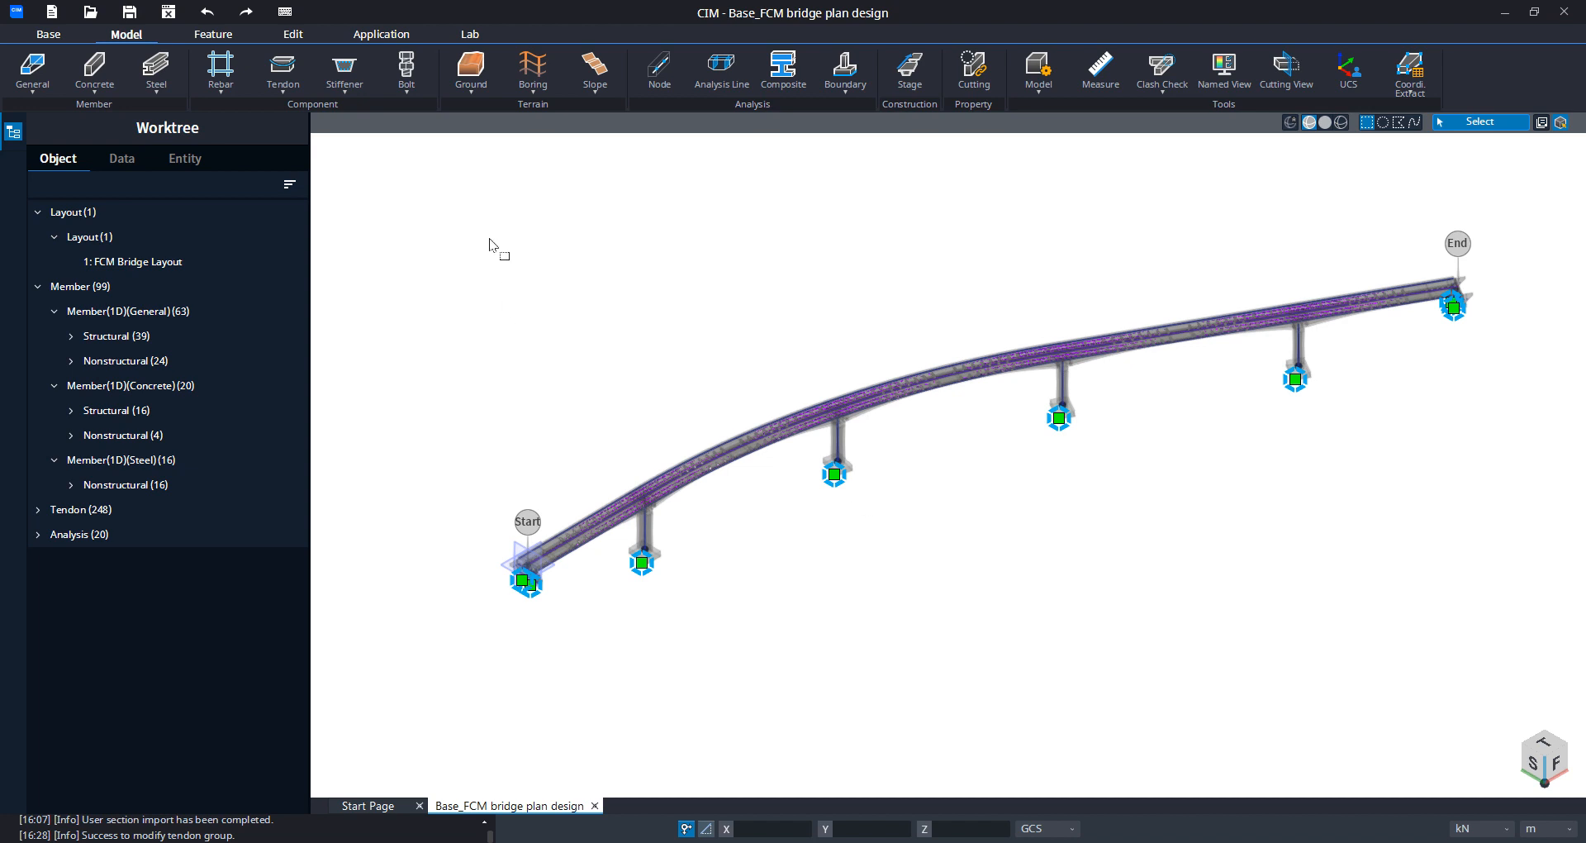
Step: Enter the Analysis Case mode and inspect the analysis model around the first pier and its footing
click(383, 35)
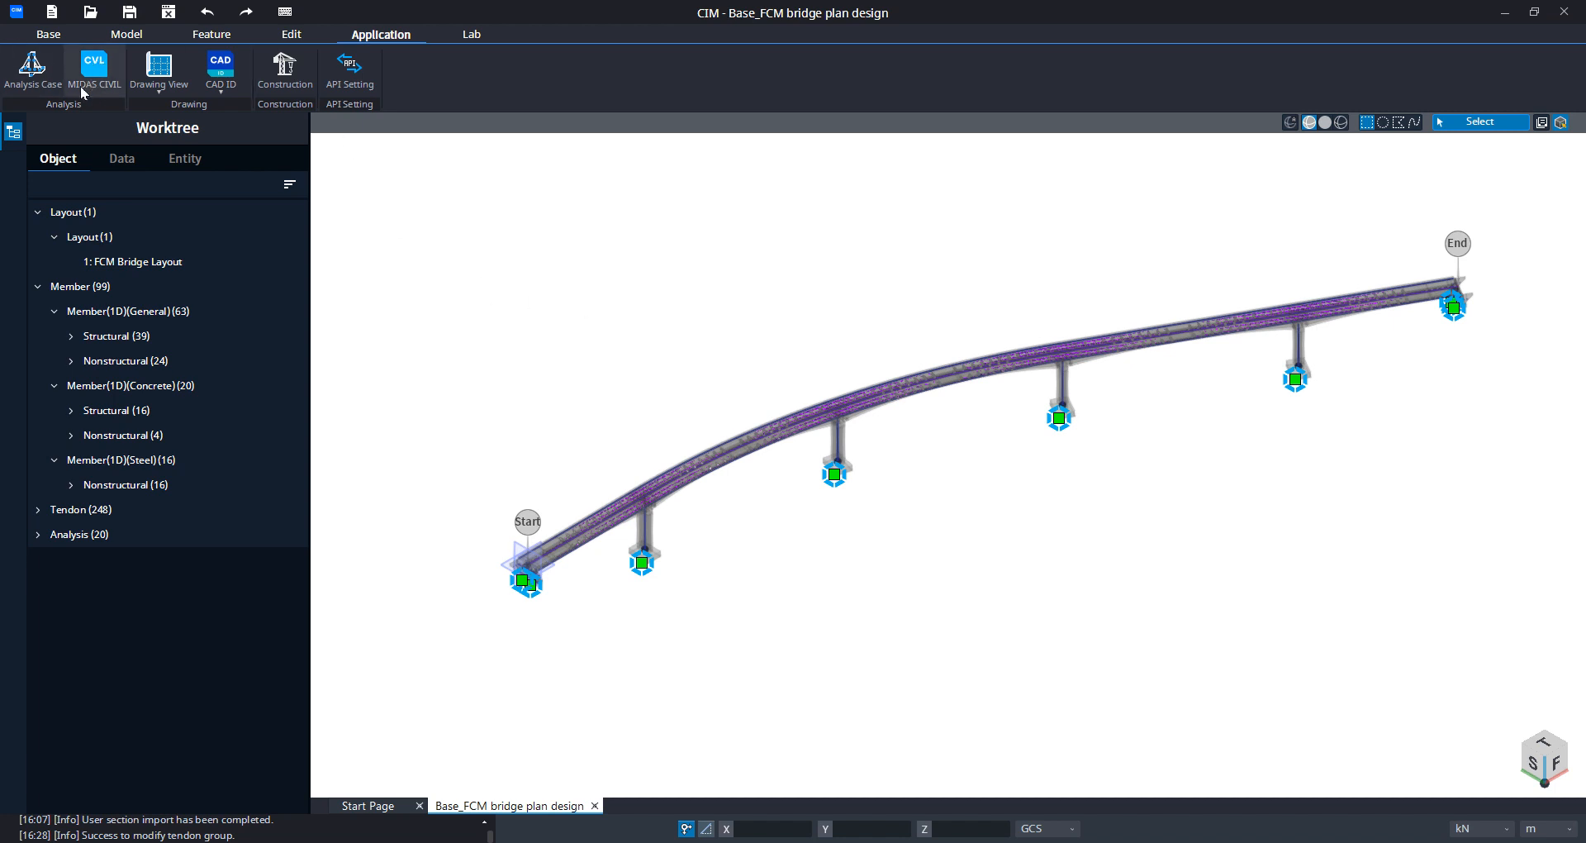
click(30, 81)
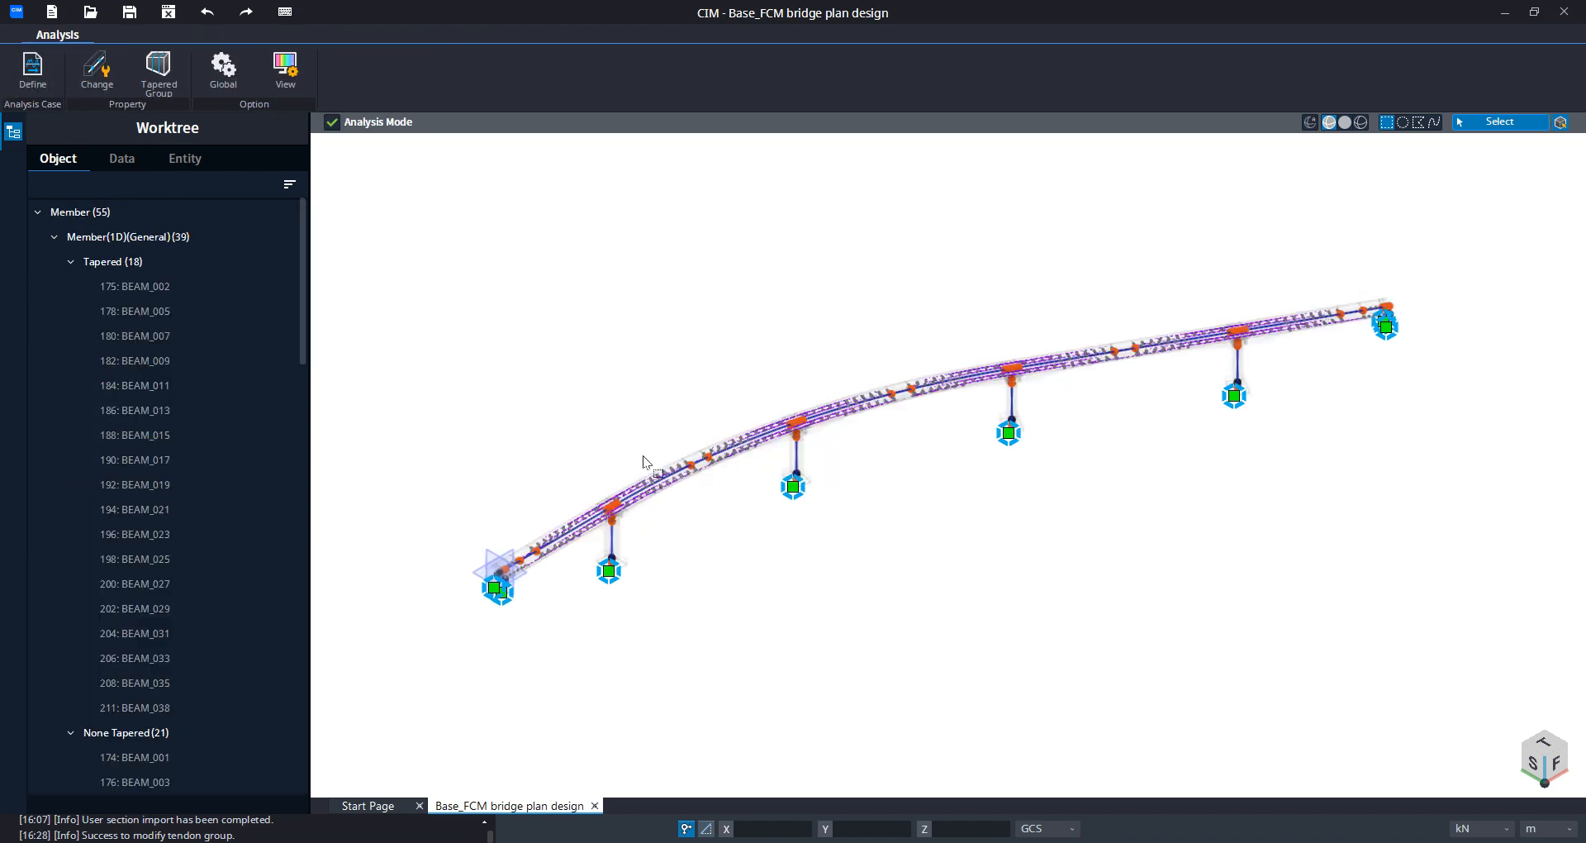
scroll(618, 528, up, 5)
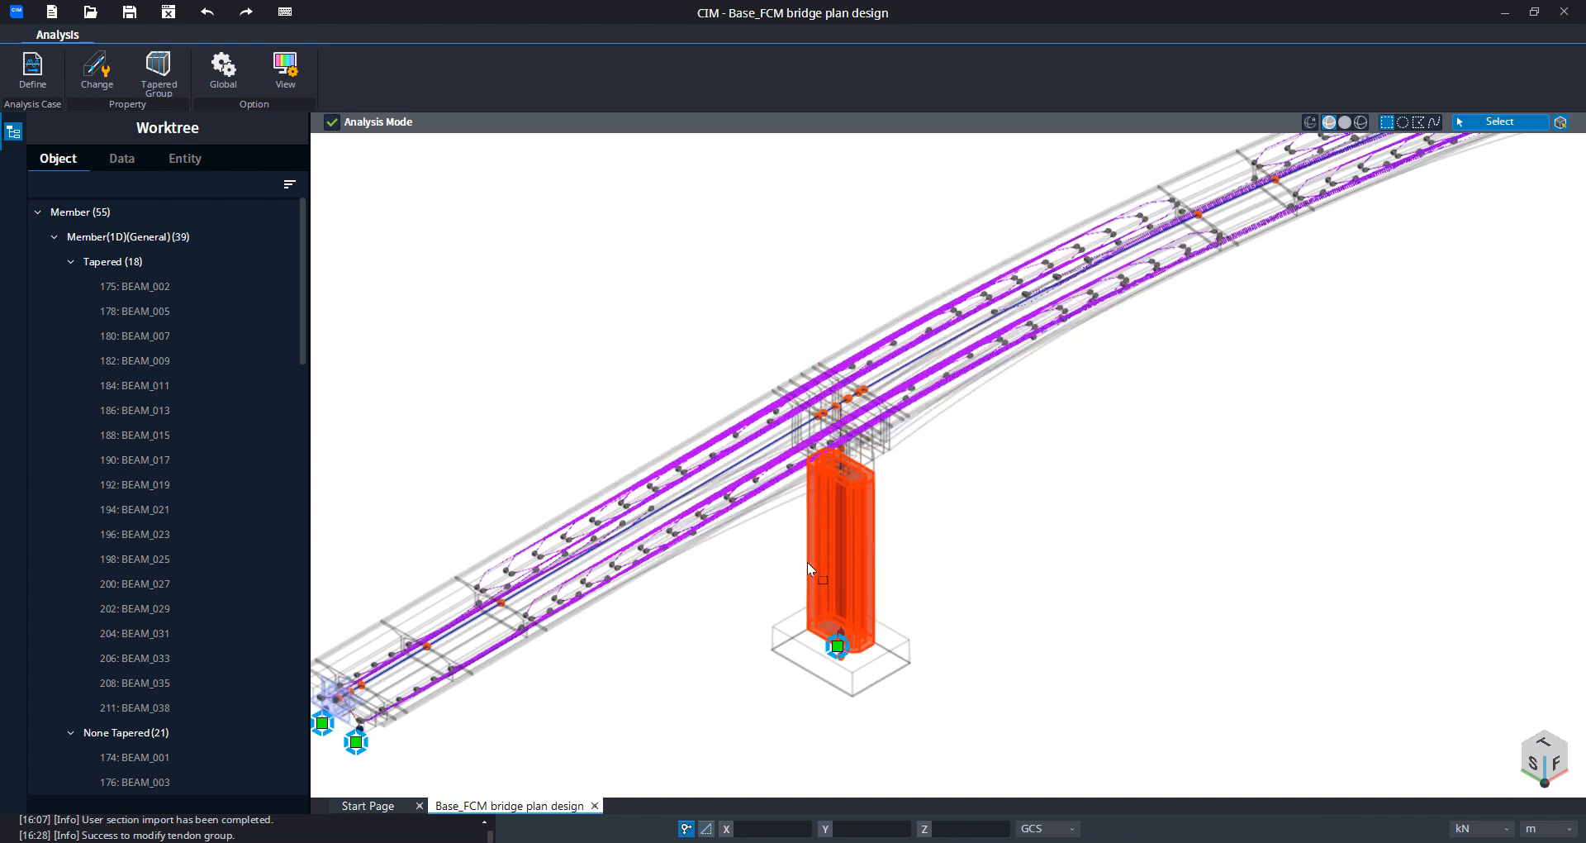
scroll(666, 528, down, 5)
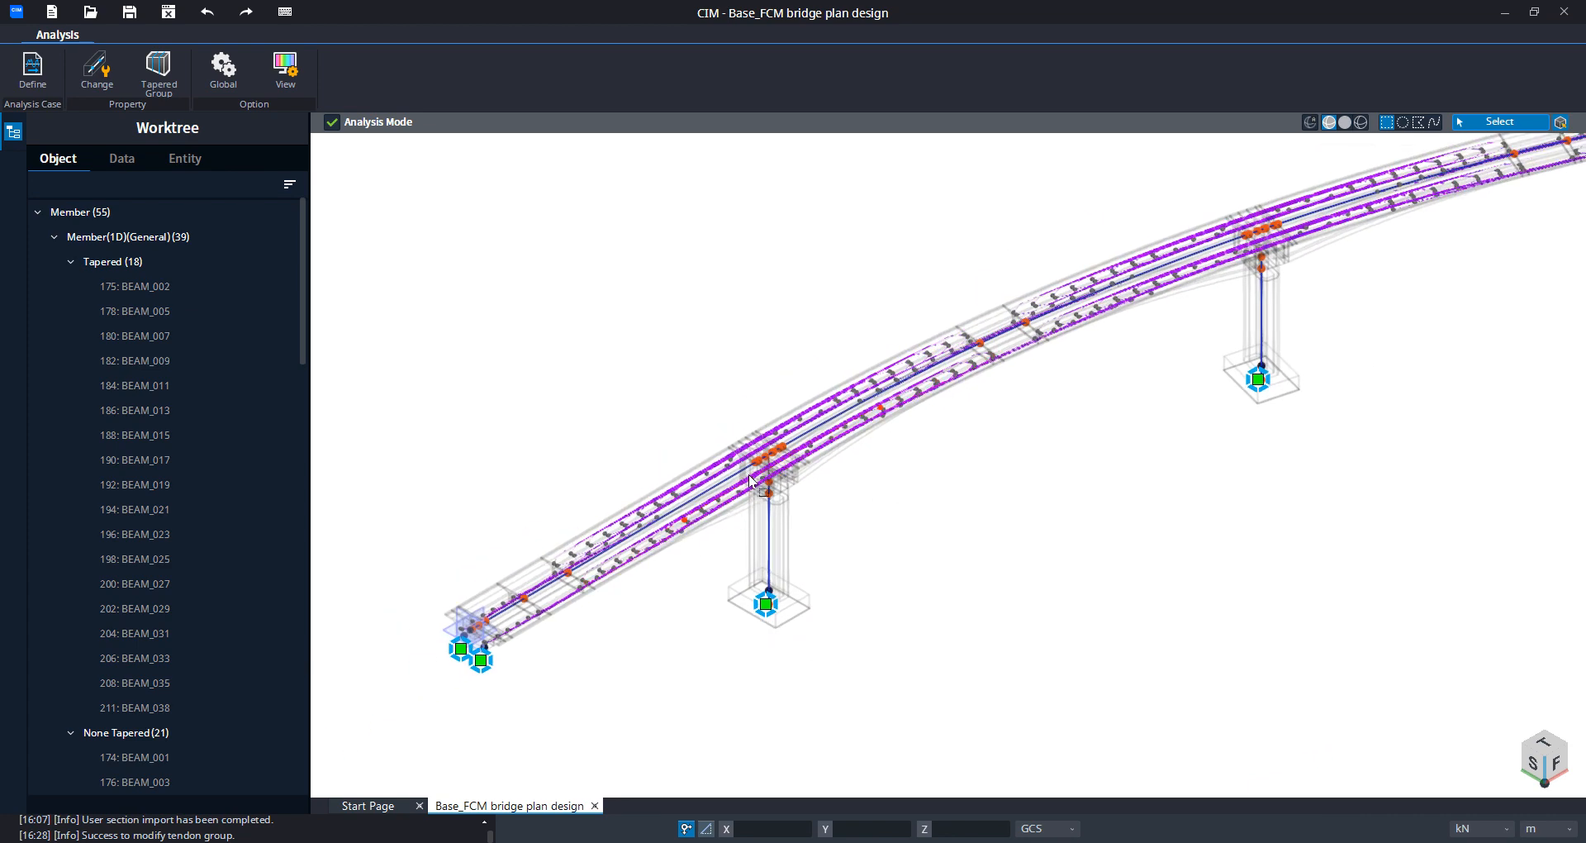
scroll(766, 454, up, 5)
scroll(767, 454, down, 5)
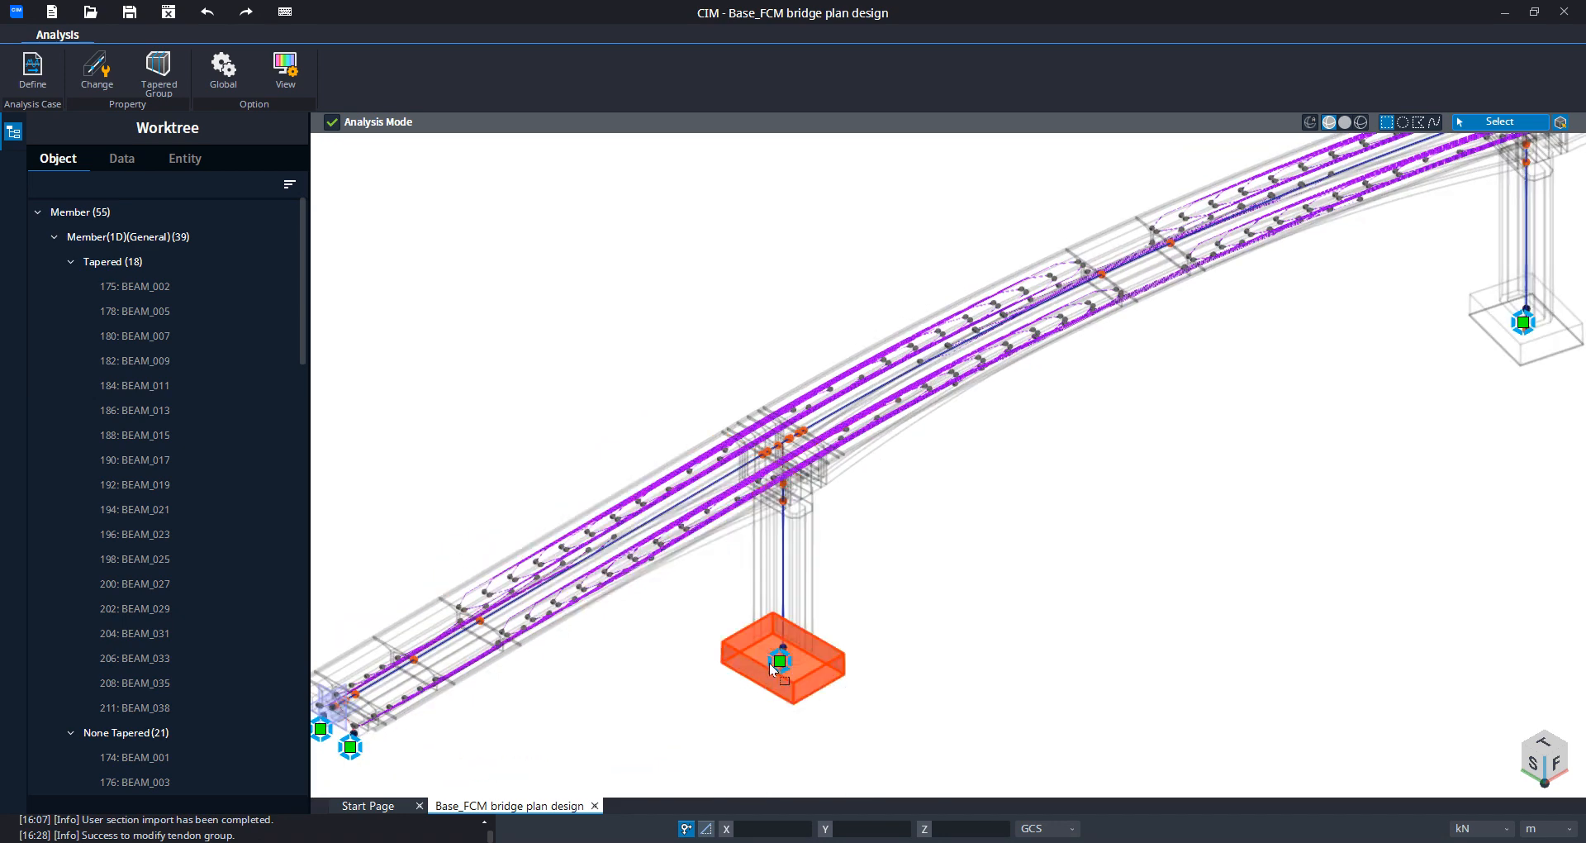
scroll(508, 670, down, 5)
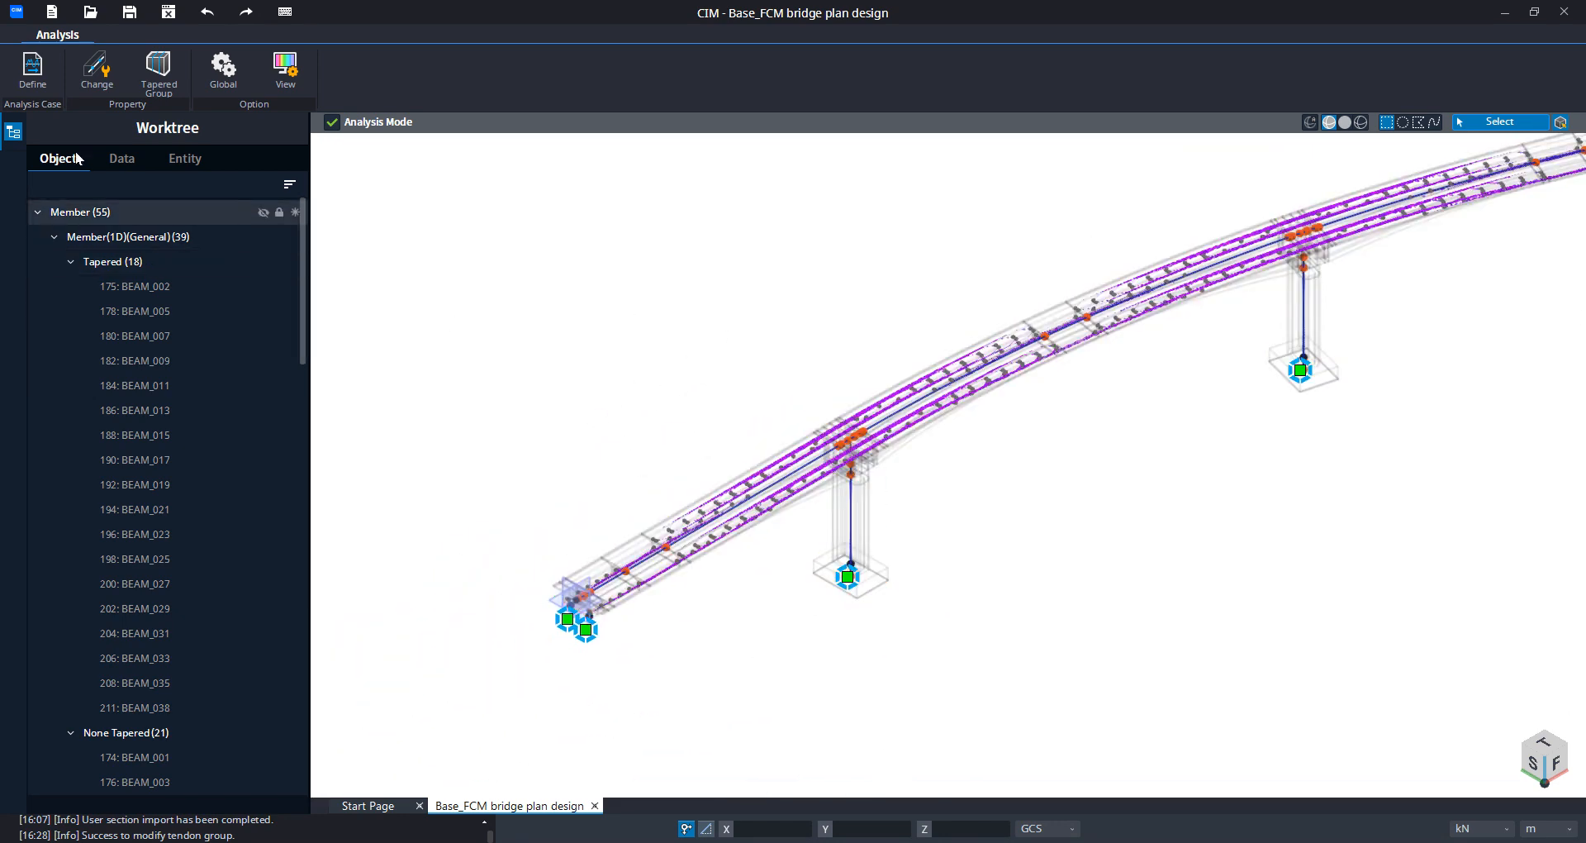
Step: Define a General Analysis case by selection and pick all structural girder and pier members as its 1D elements
click(38, 86)
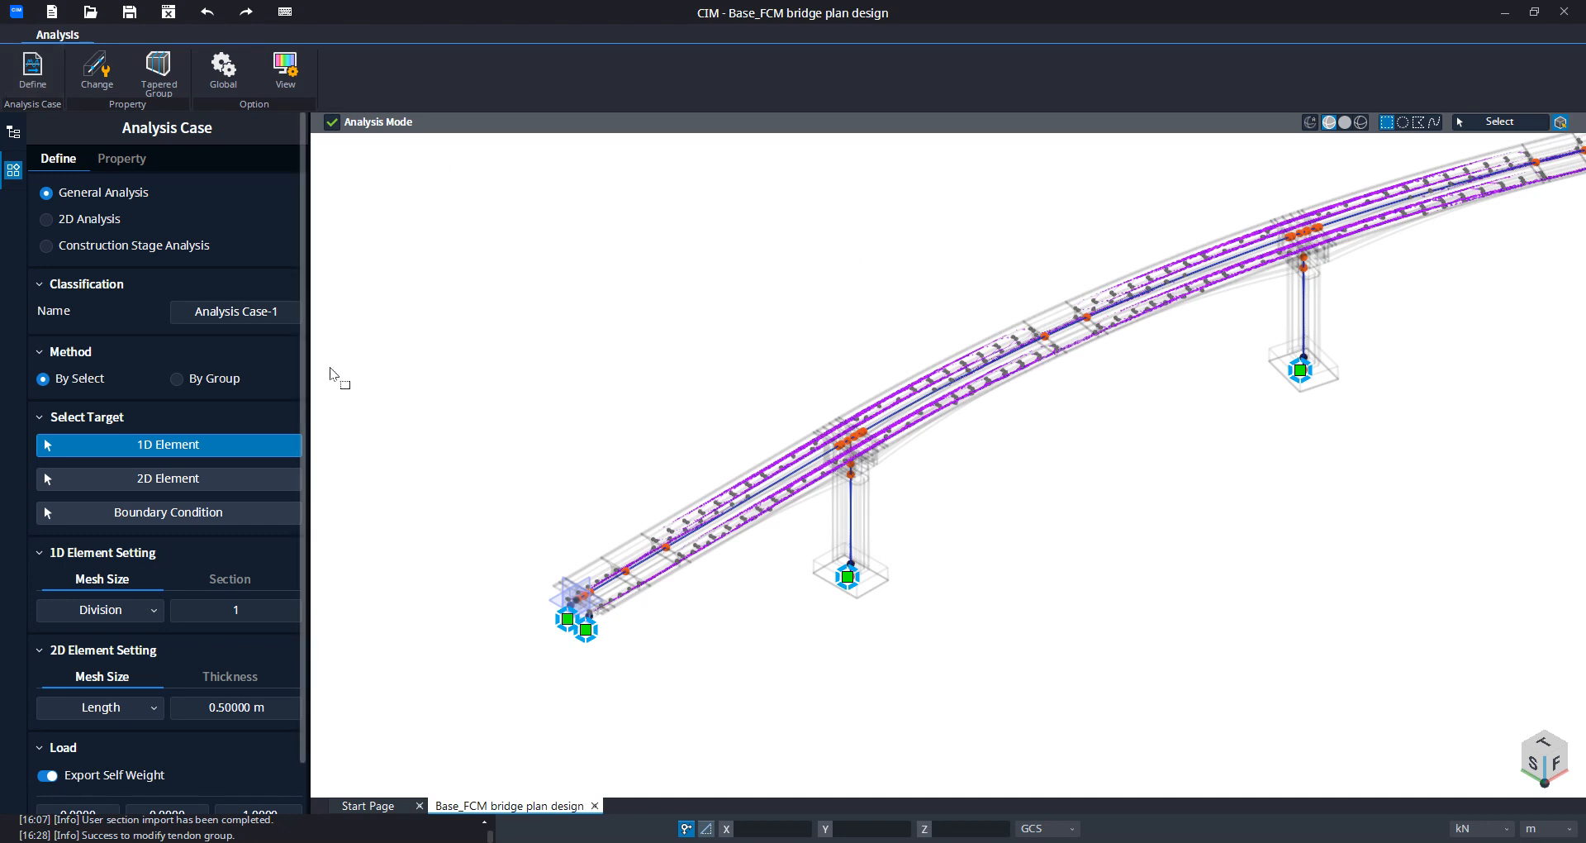
click(270, 310)
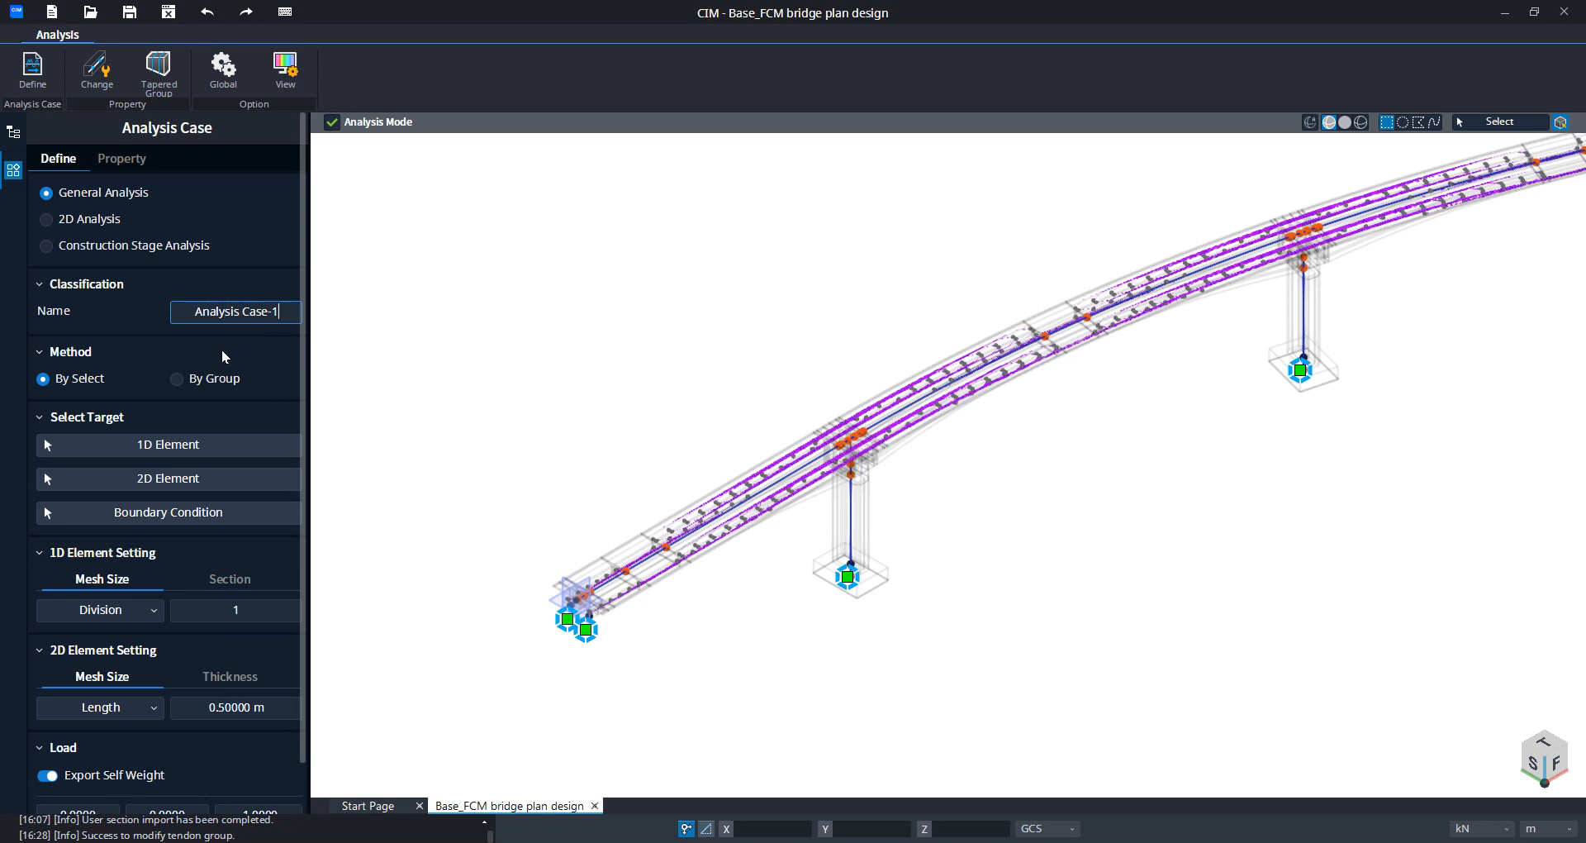
click(201, 445)
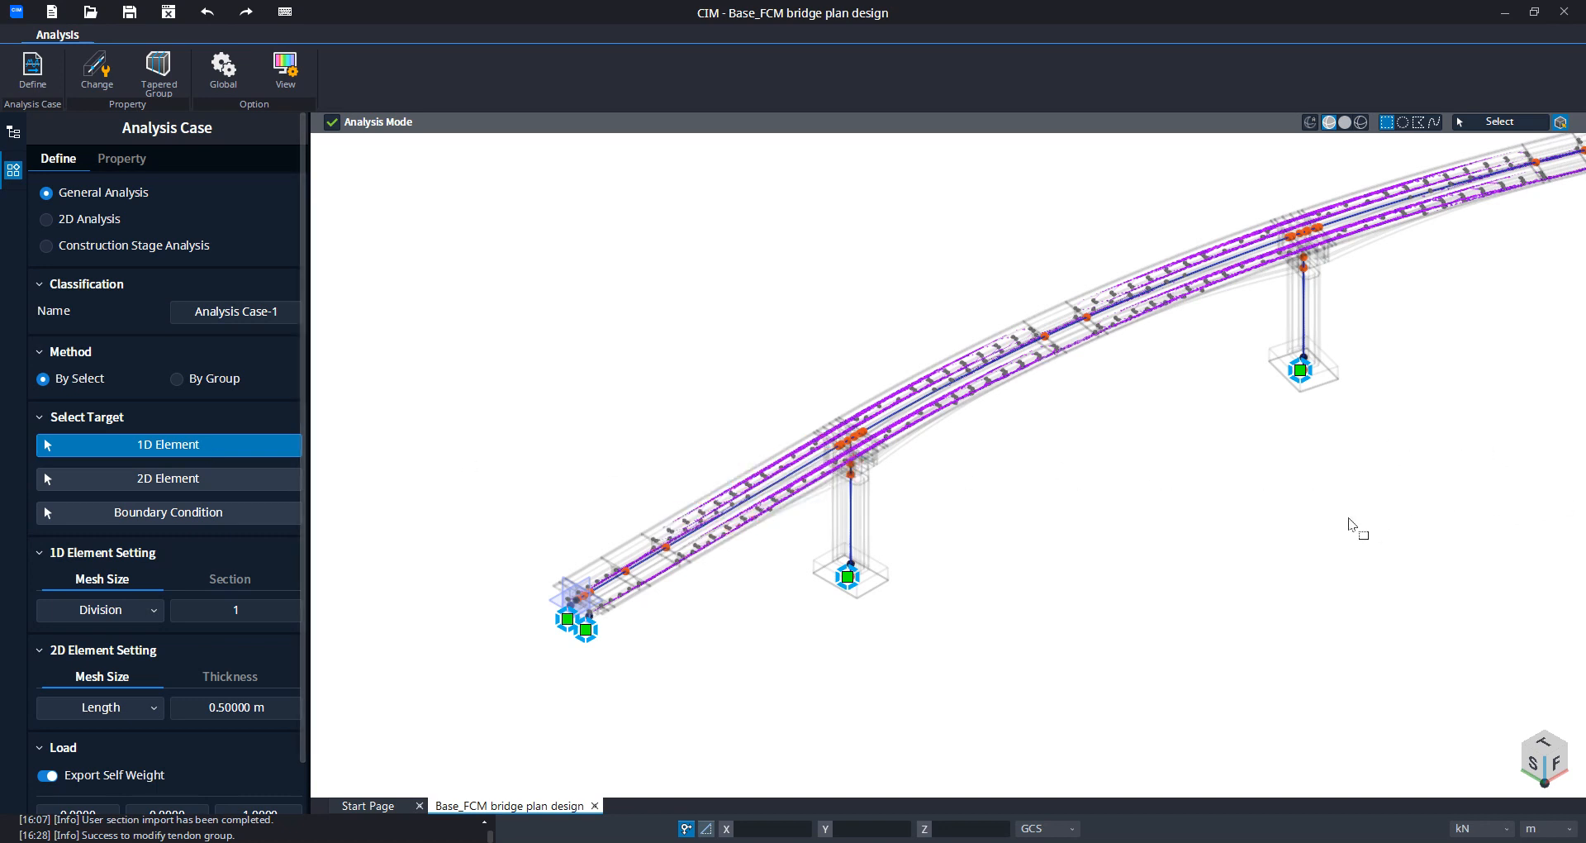
right_click(809, 219)
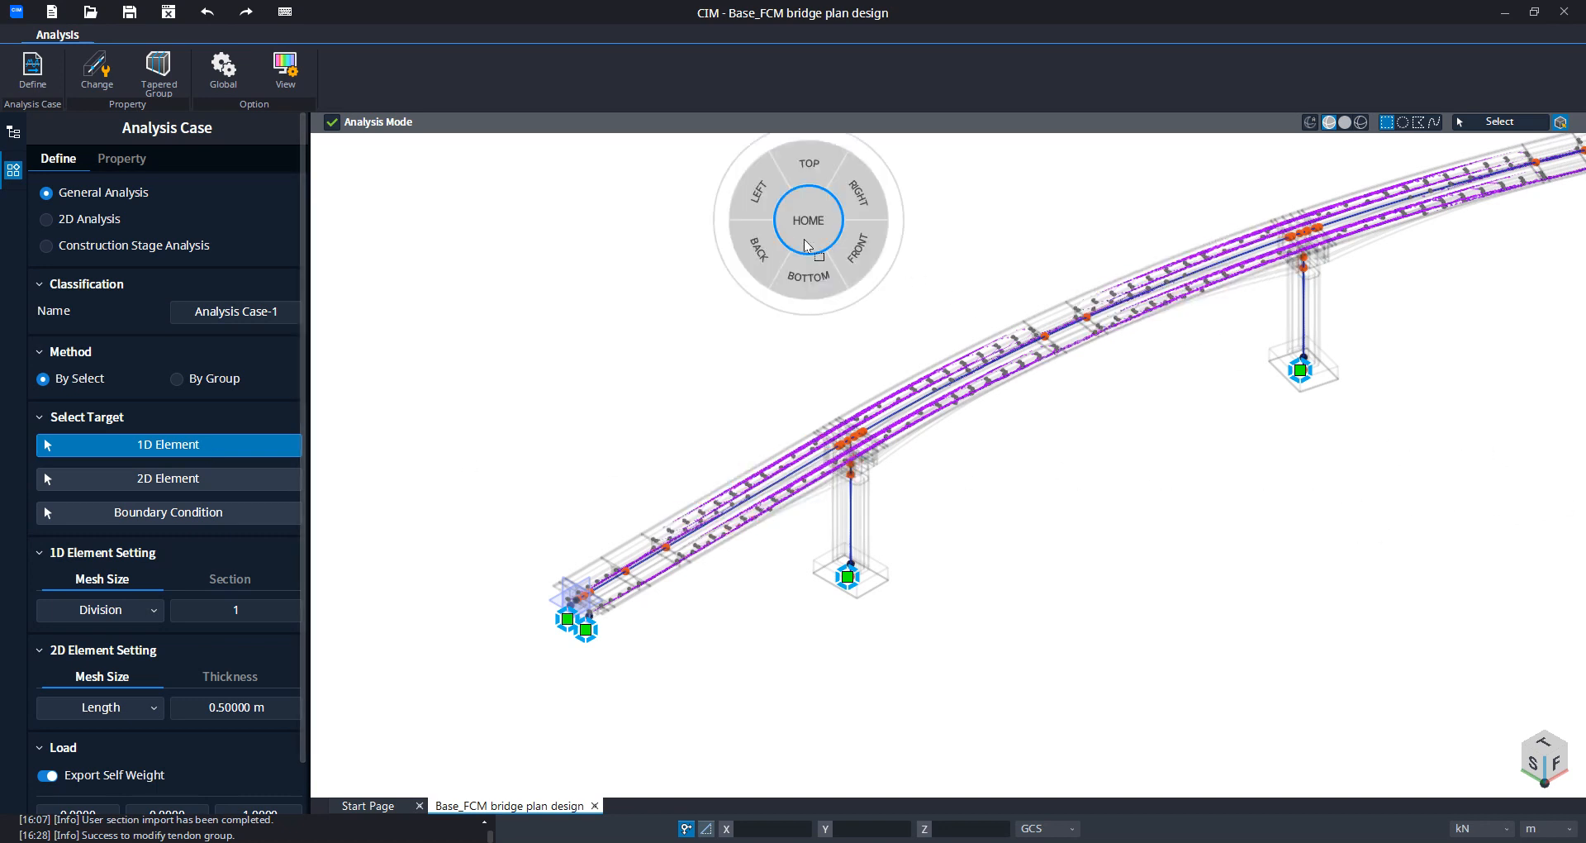
click(759, 194)
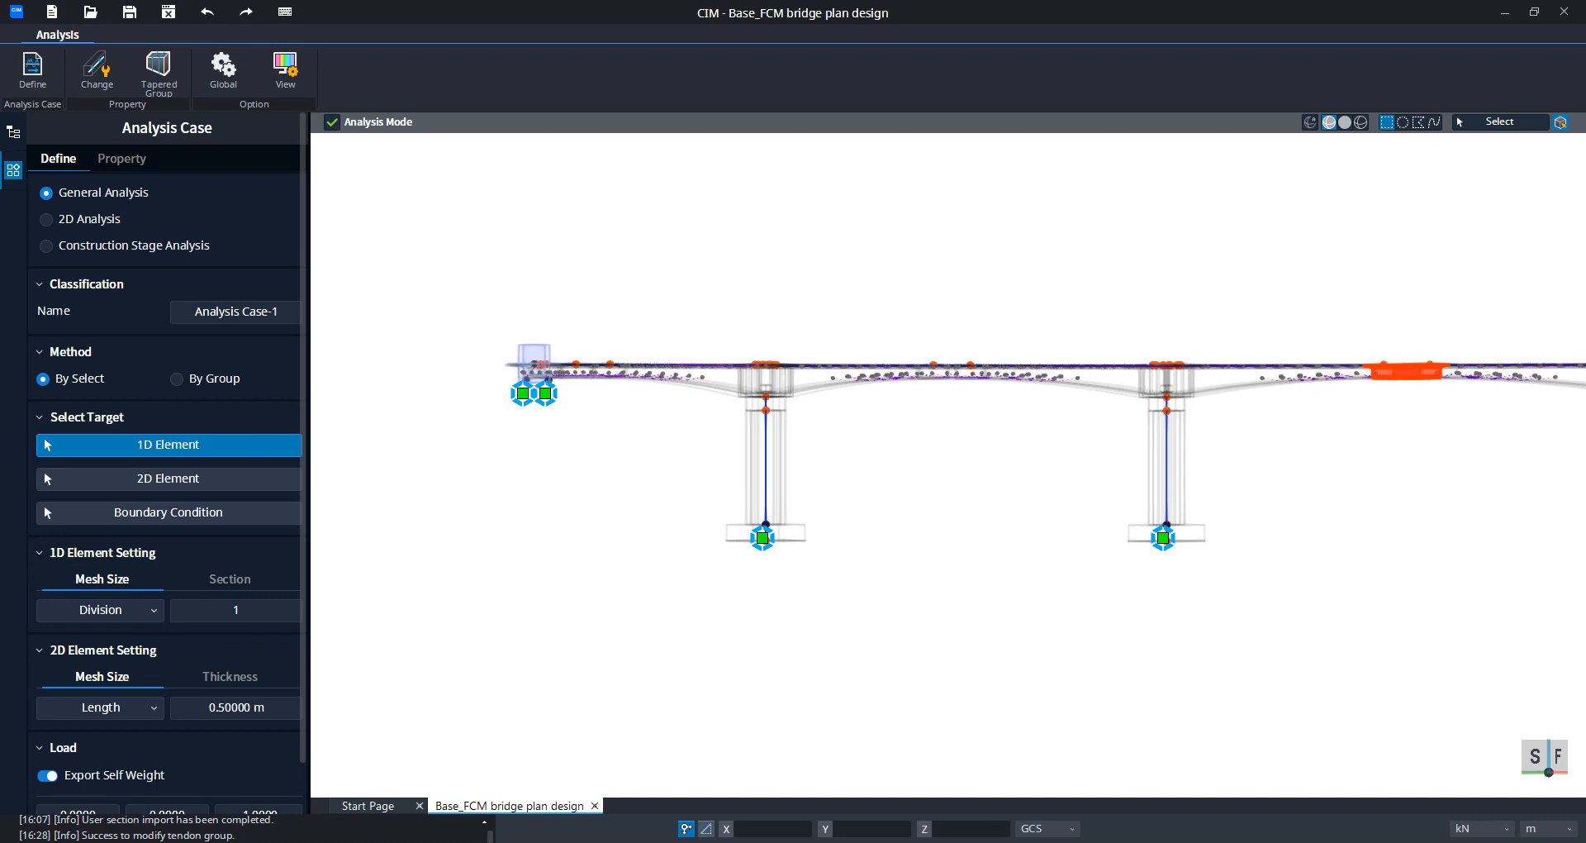
scroll(1396, 369, down, 5)
middle_drag(969, 624, 1069, 630)
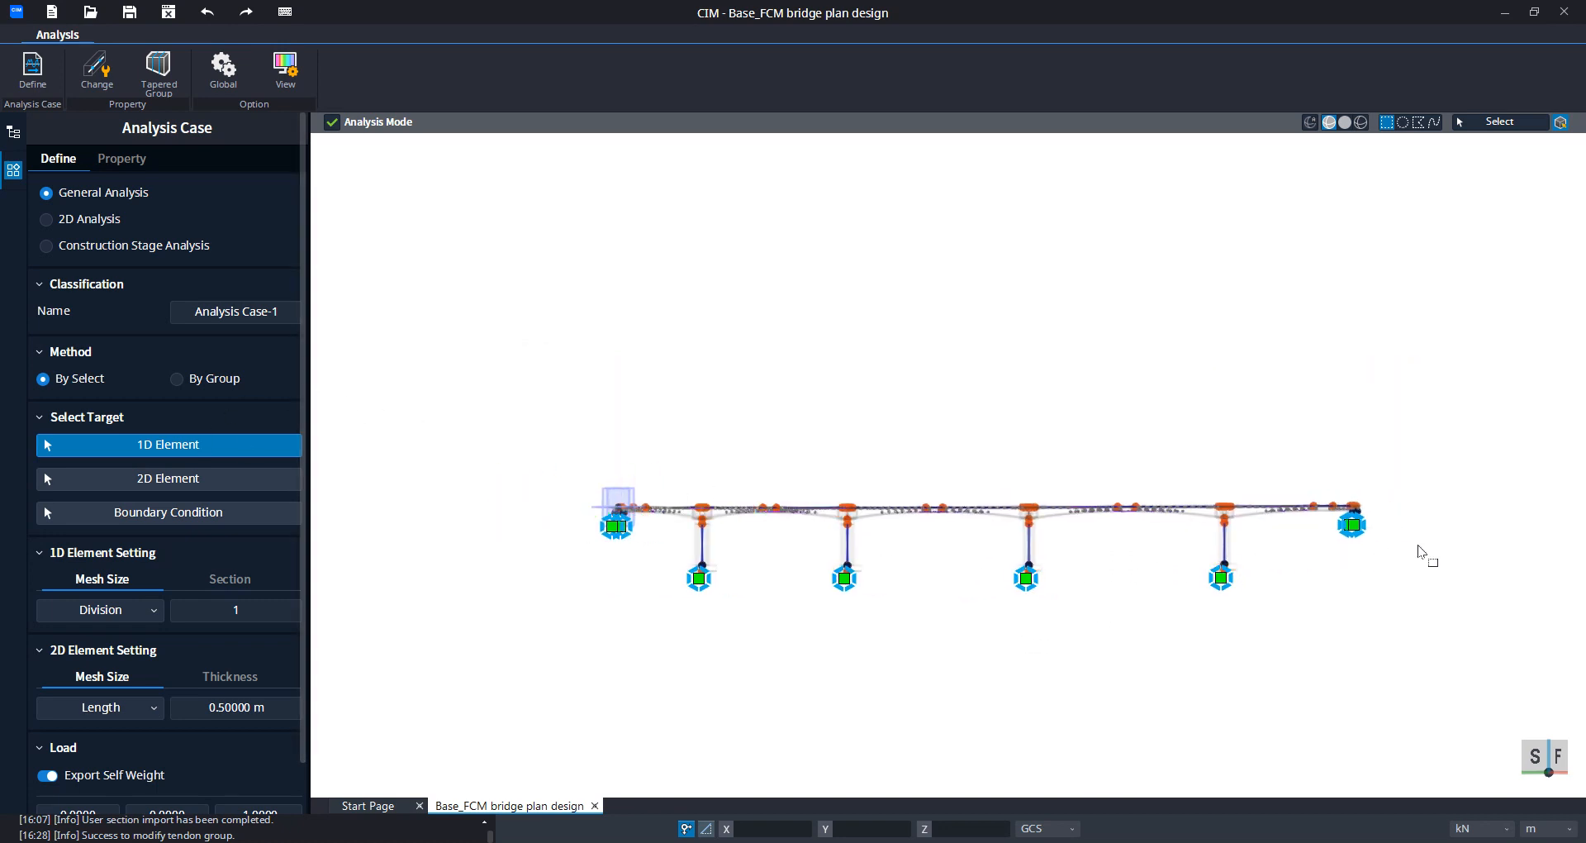
drag(1406, 544, 523, 383)
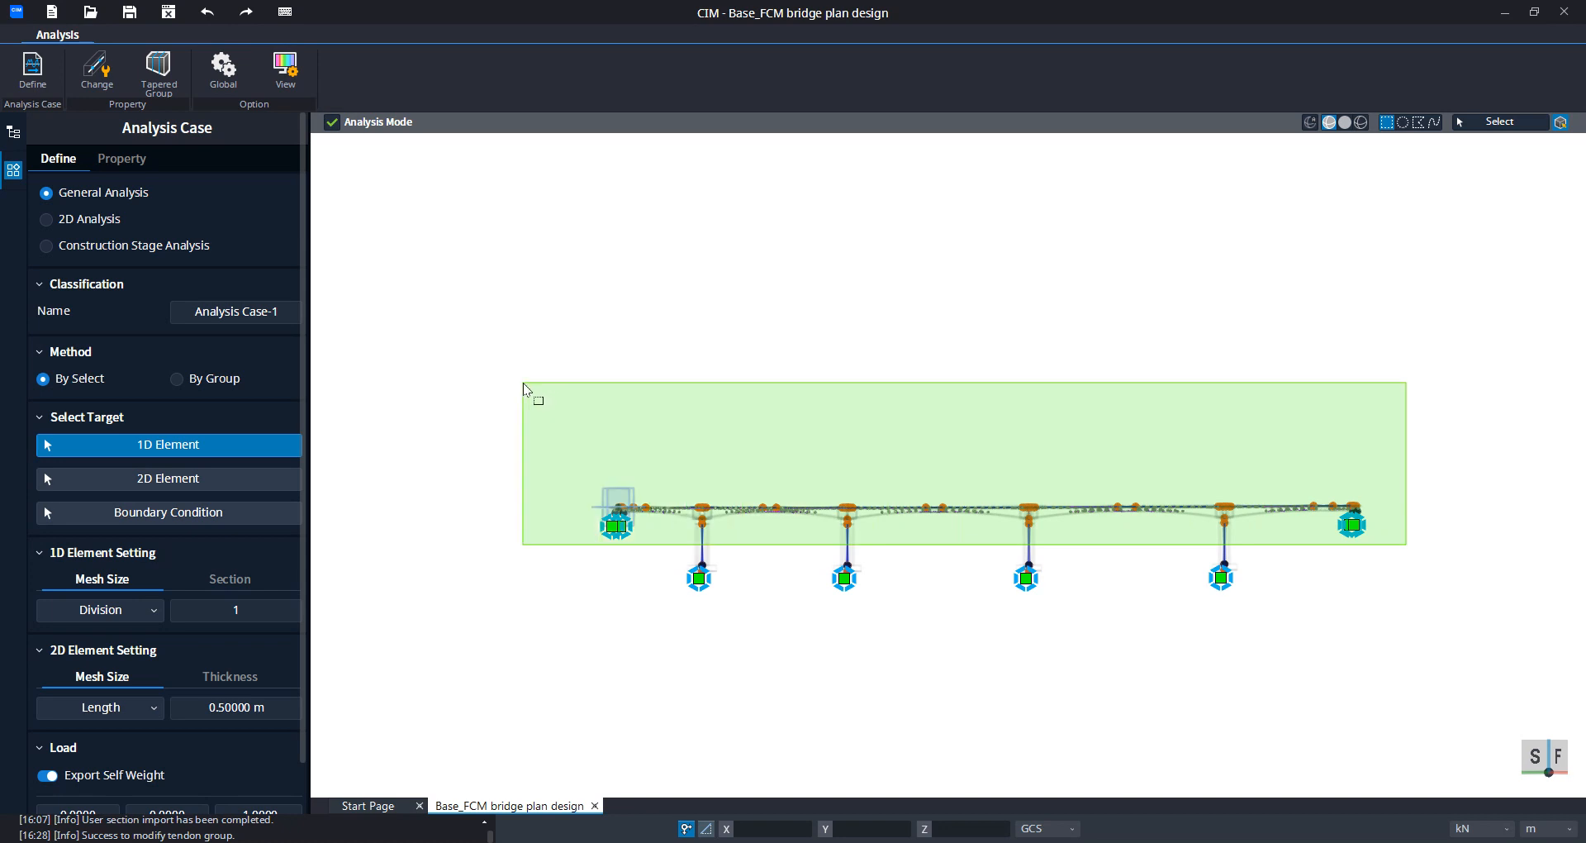
drag(523, 383, 535, 403)
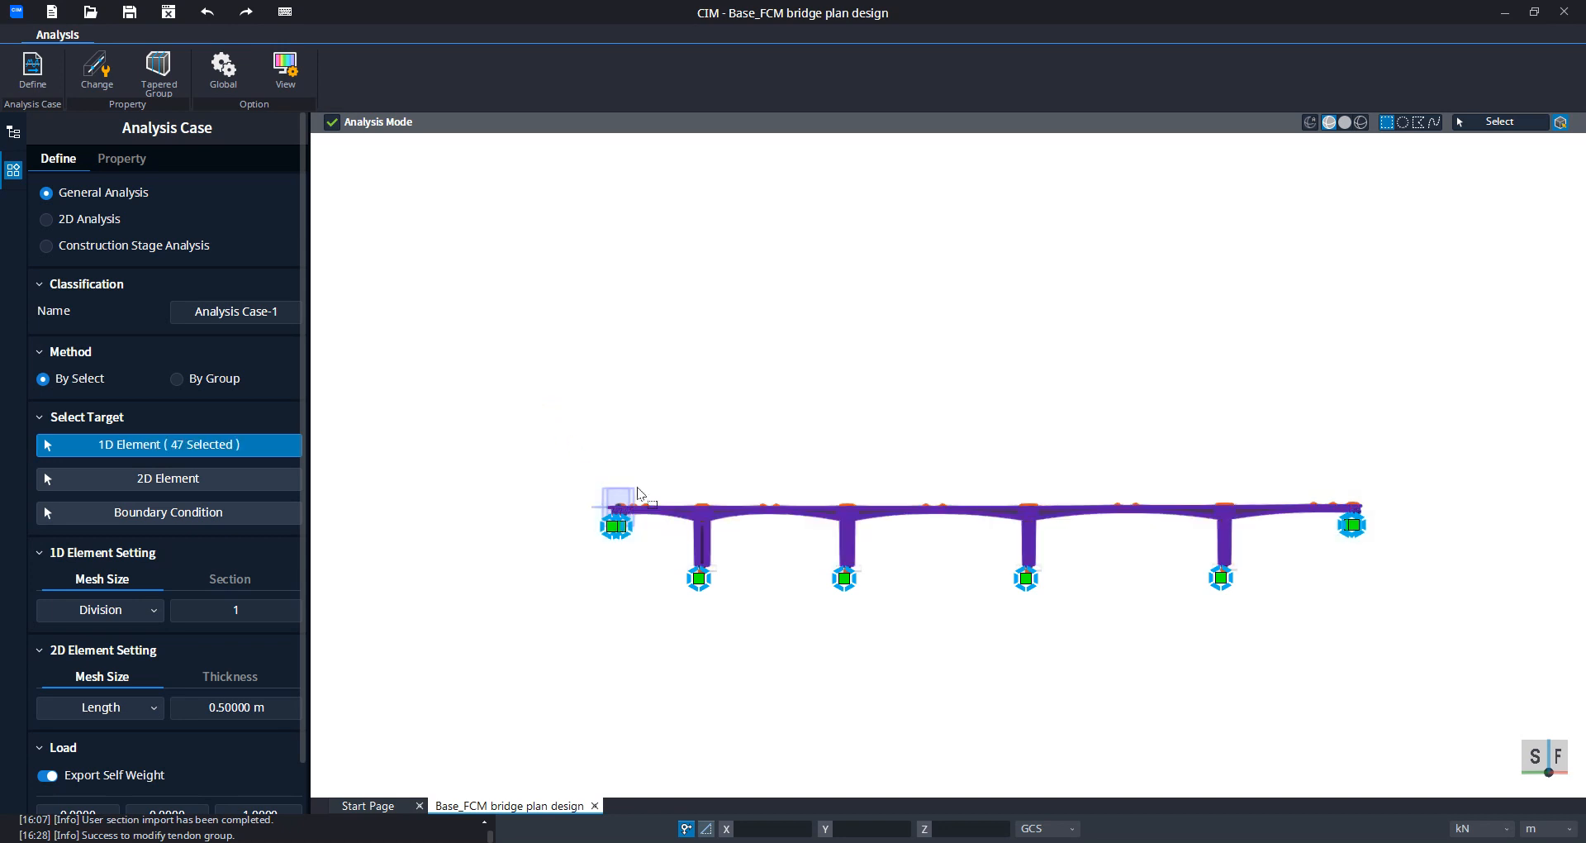
Step: Select all supports and links along the bridge as the analysis case's boundary conditions
scroll(699, 541, up, 3)
scroll(697, 538, up, 2)
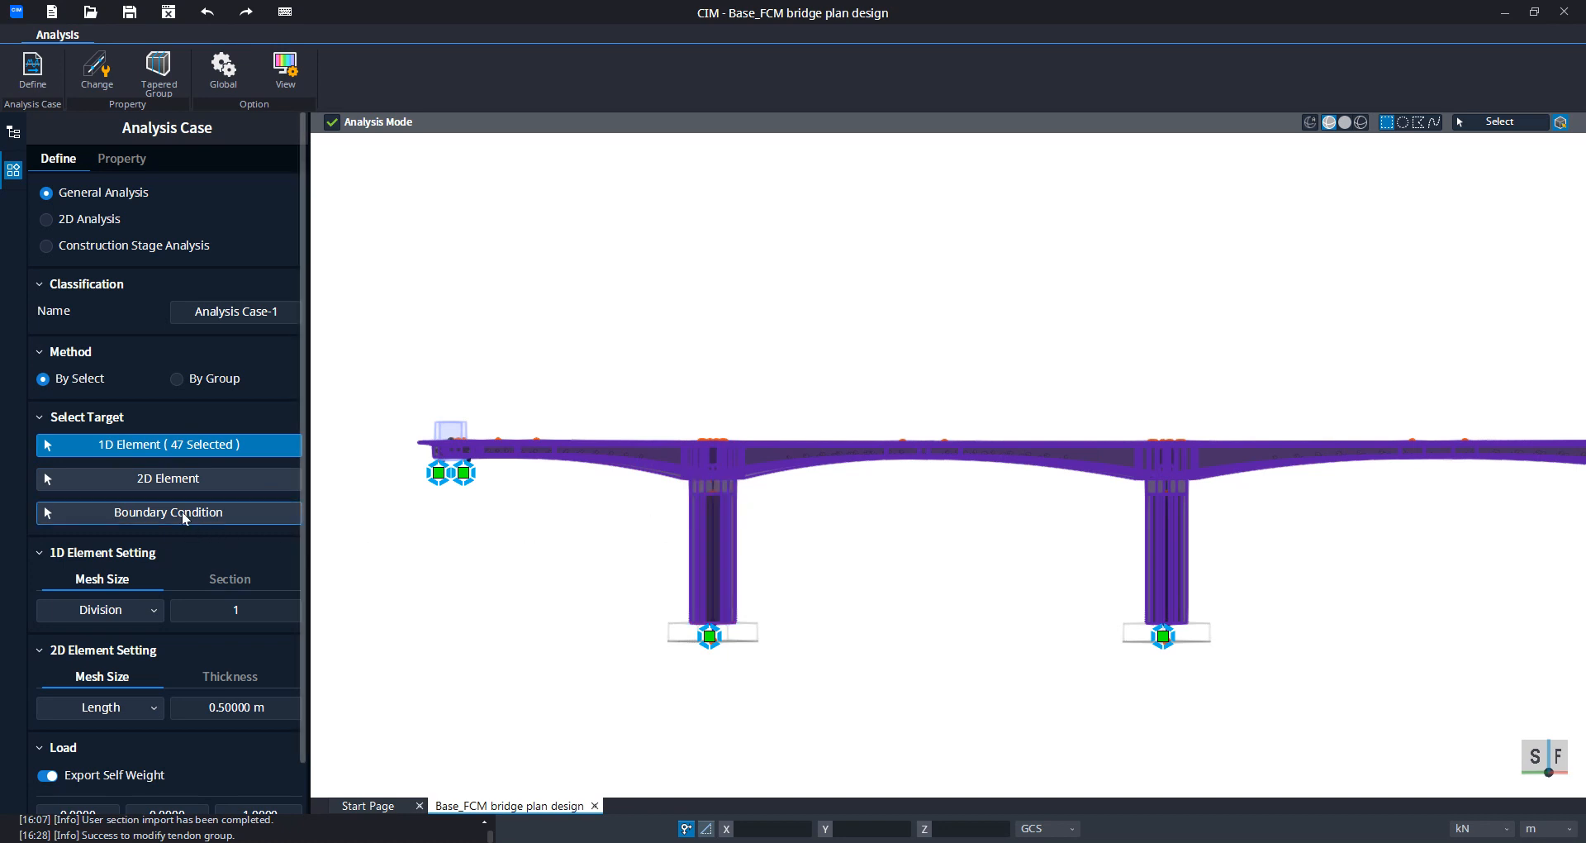
scroll(425, 450, up, 5)
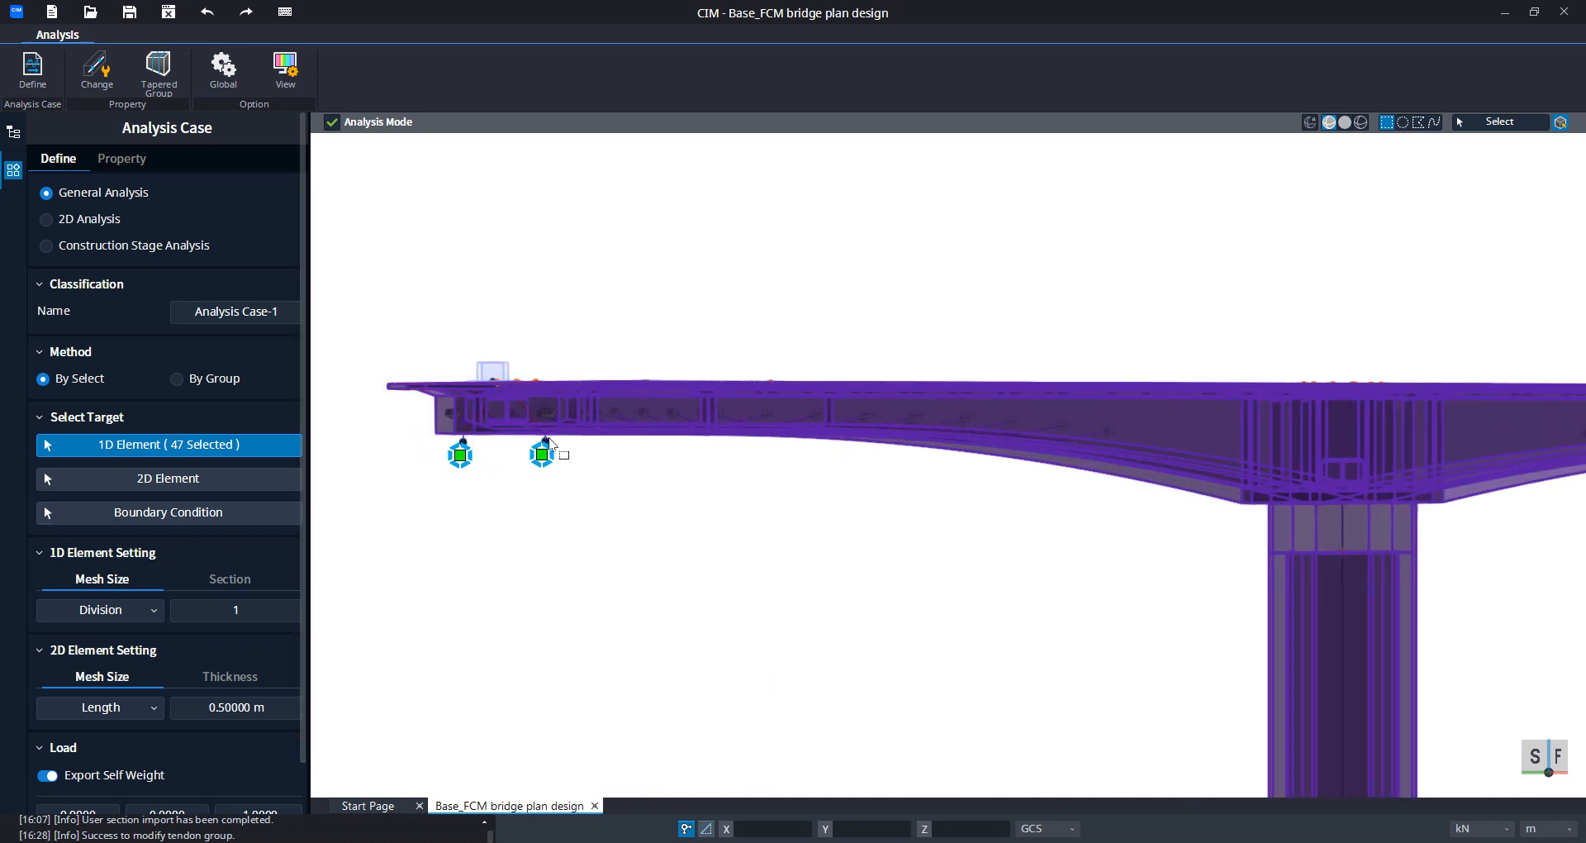
click(212, 523)
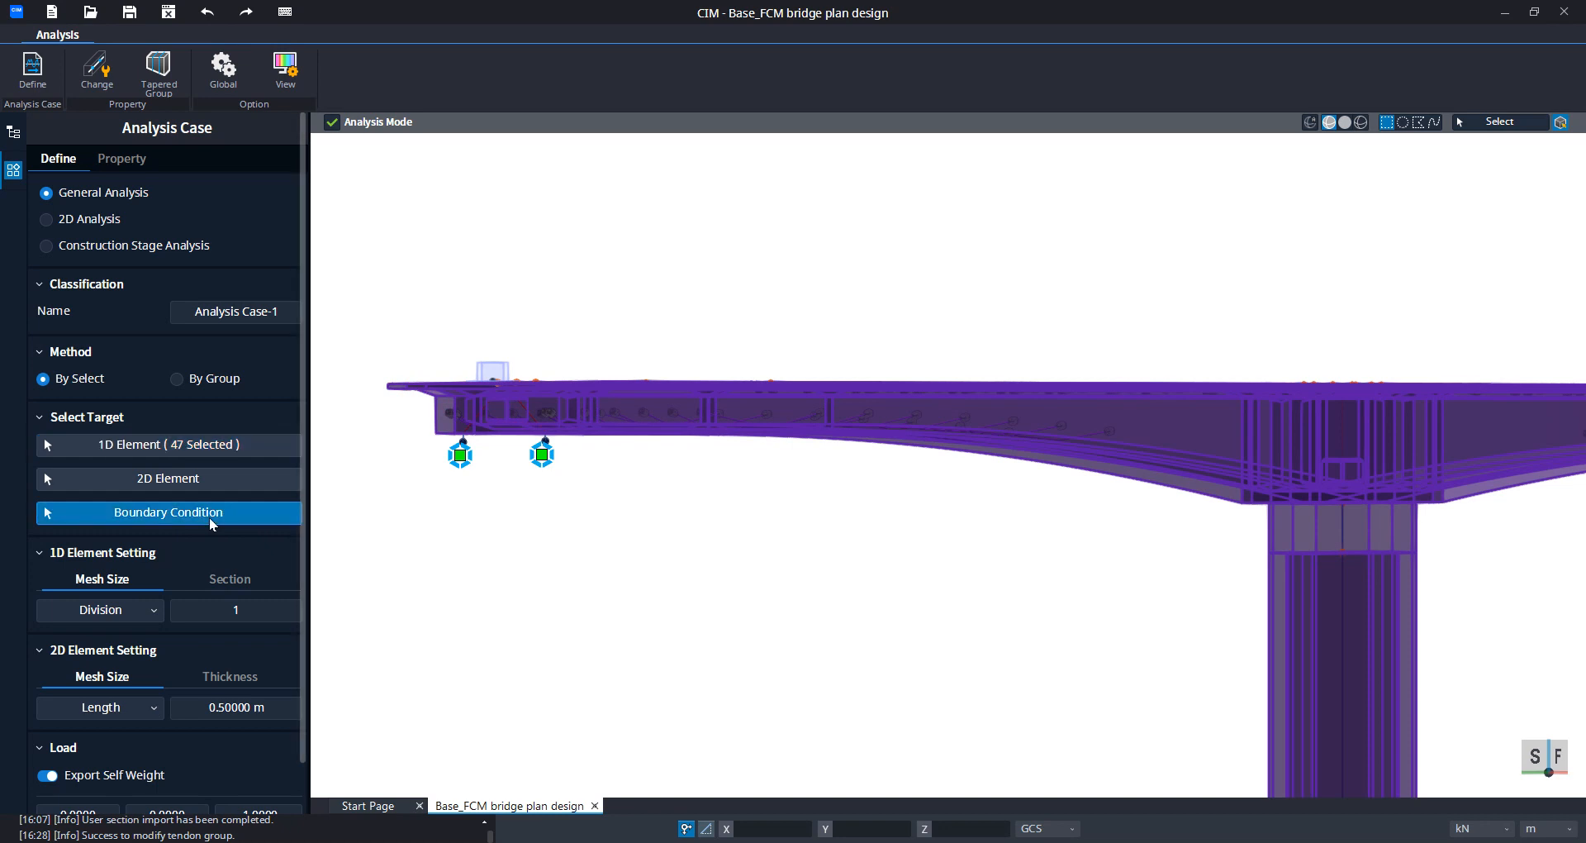
scroll(494, 517, down, 5)
scroll(492, 512, down, 3)
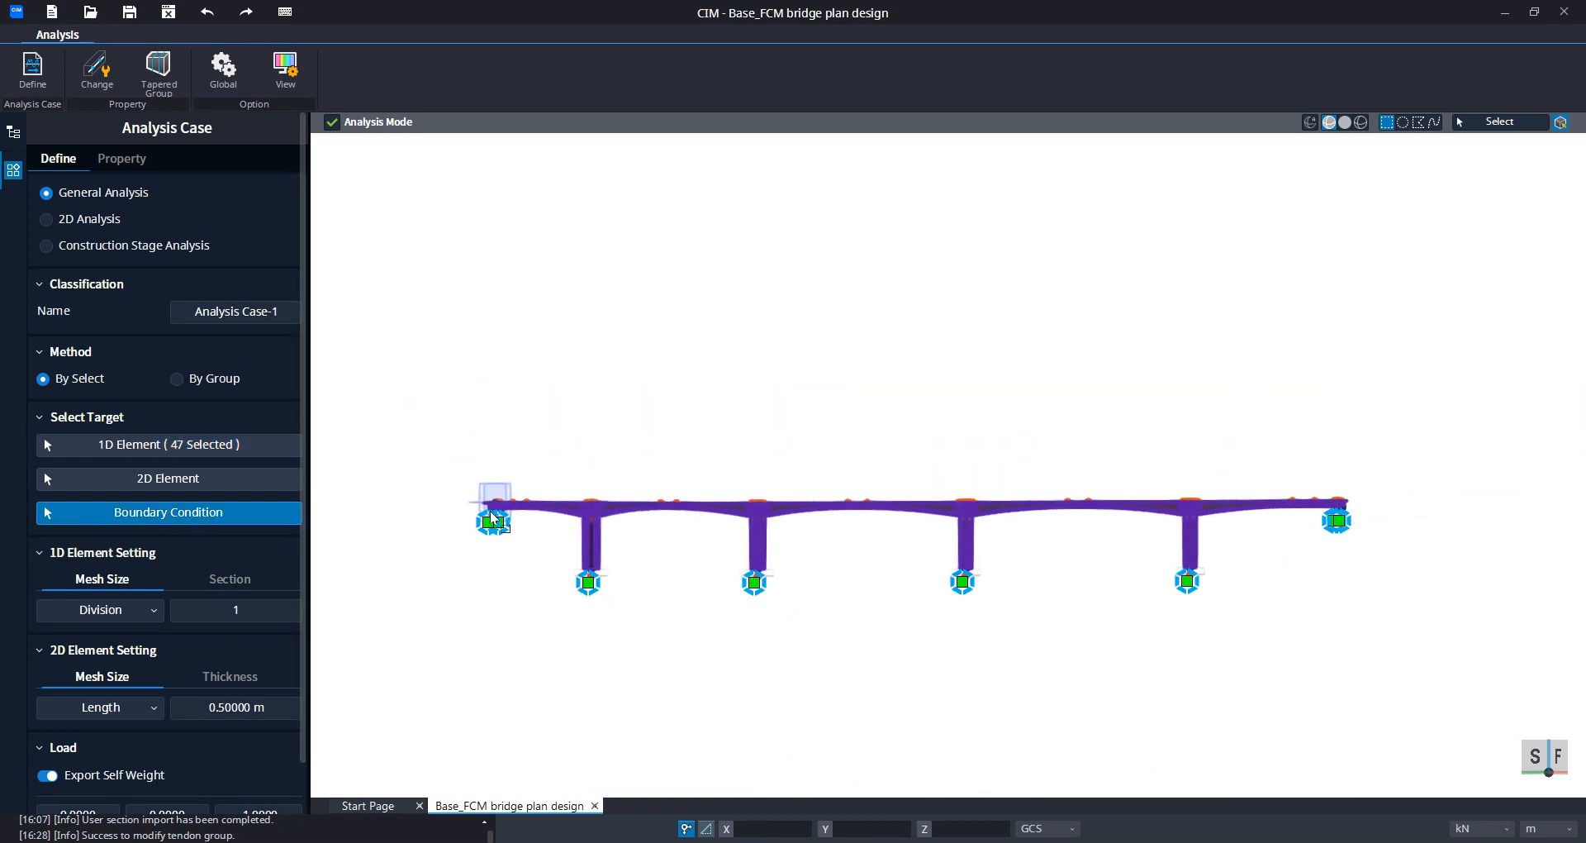
drag(429, 436, 1322, 640)
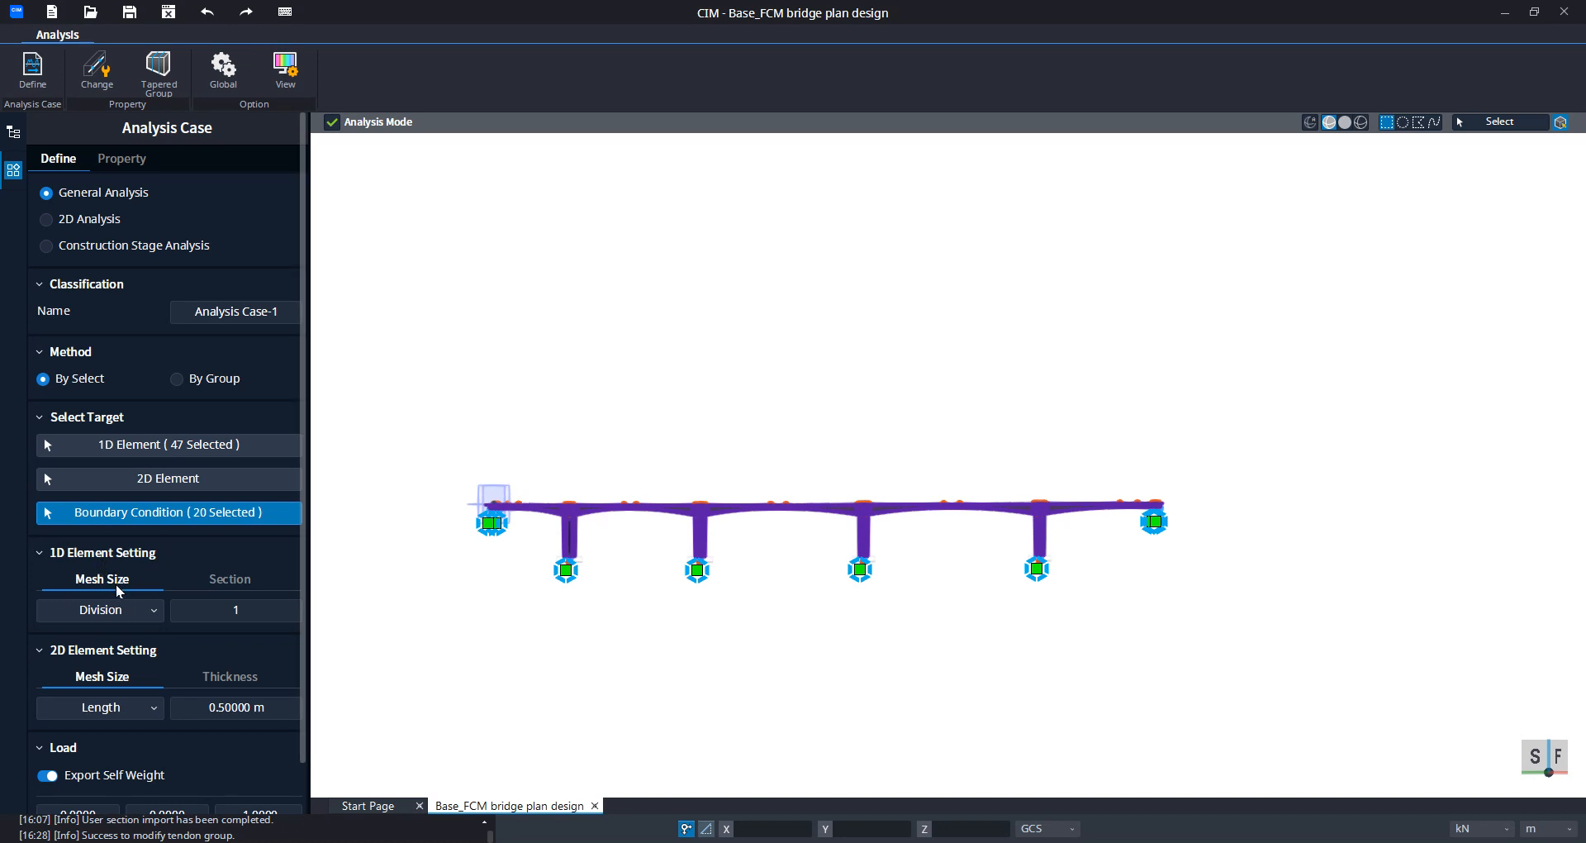
Step: Set the 1D element mesh size by length at 1.00000 m and create Analysis Case-1 with self weight exported
click(127, 610)
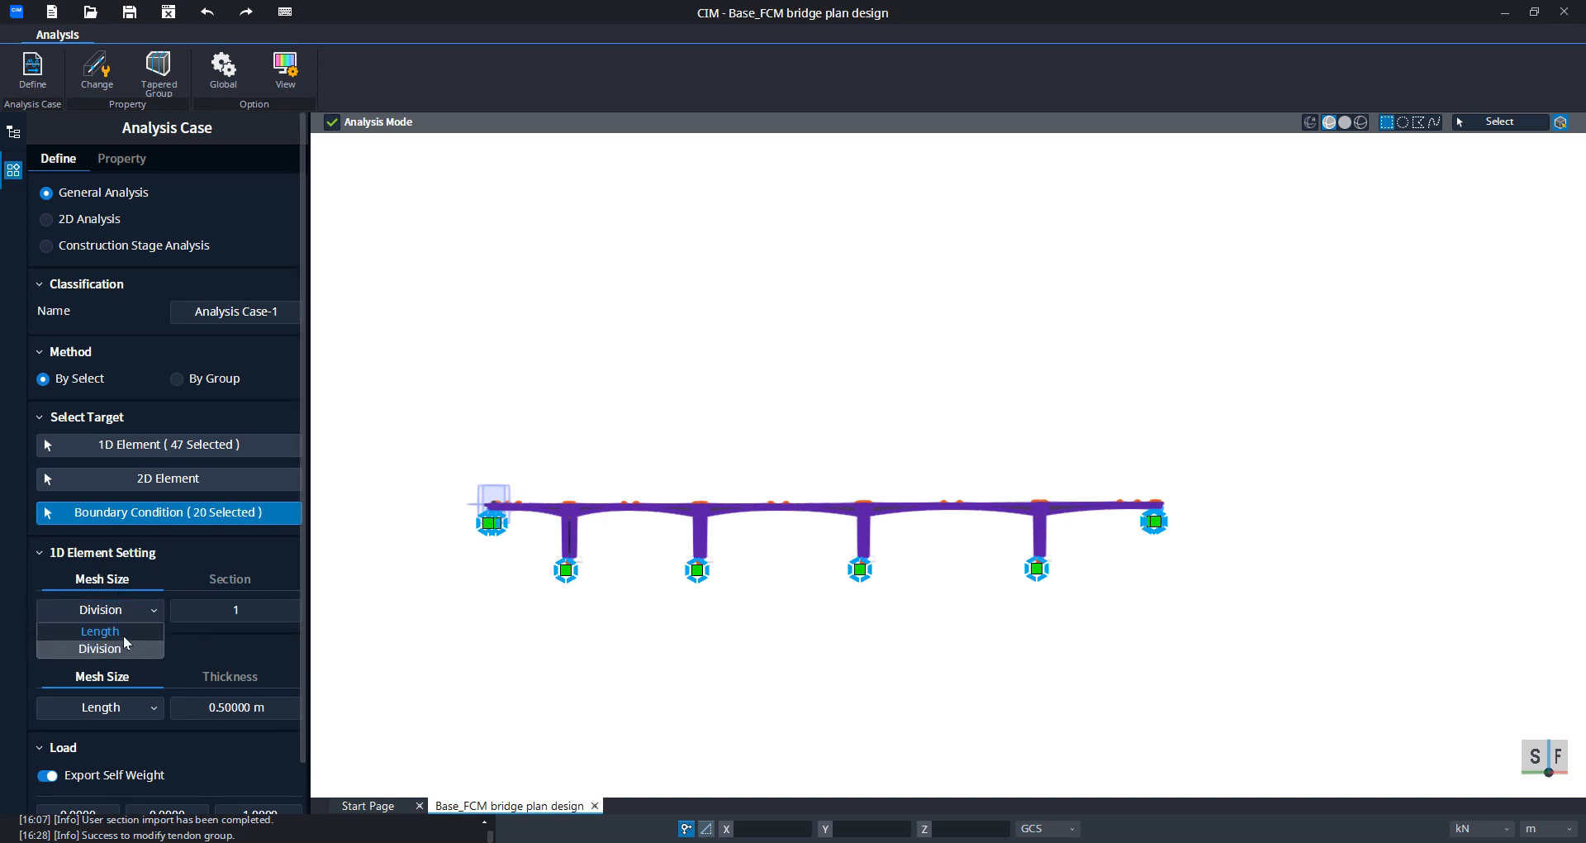
click(124, 634)
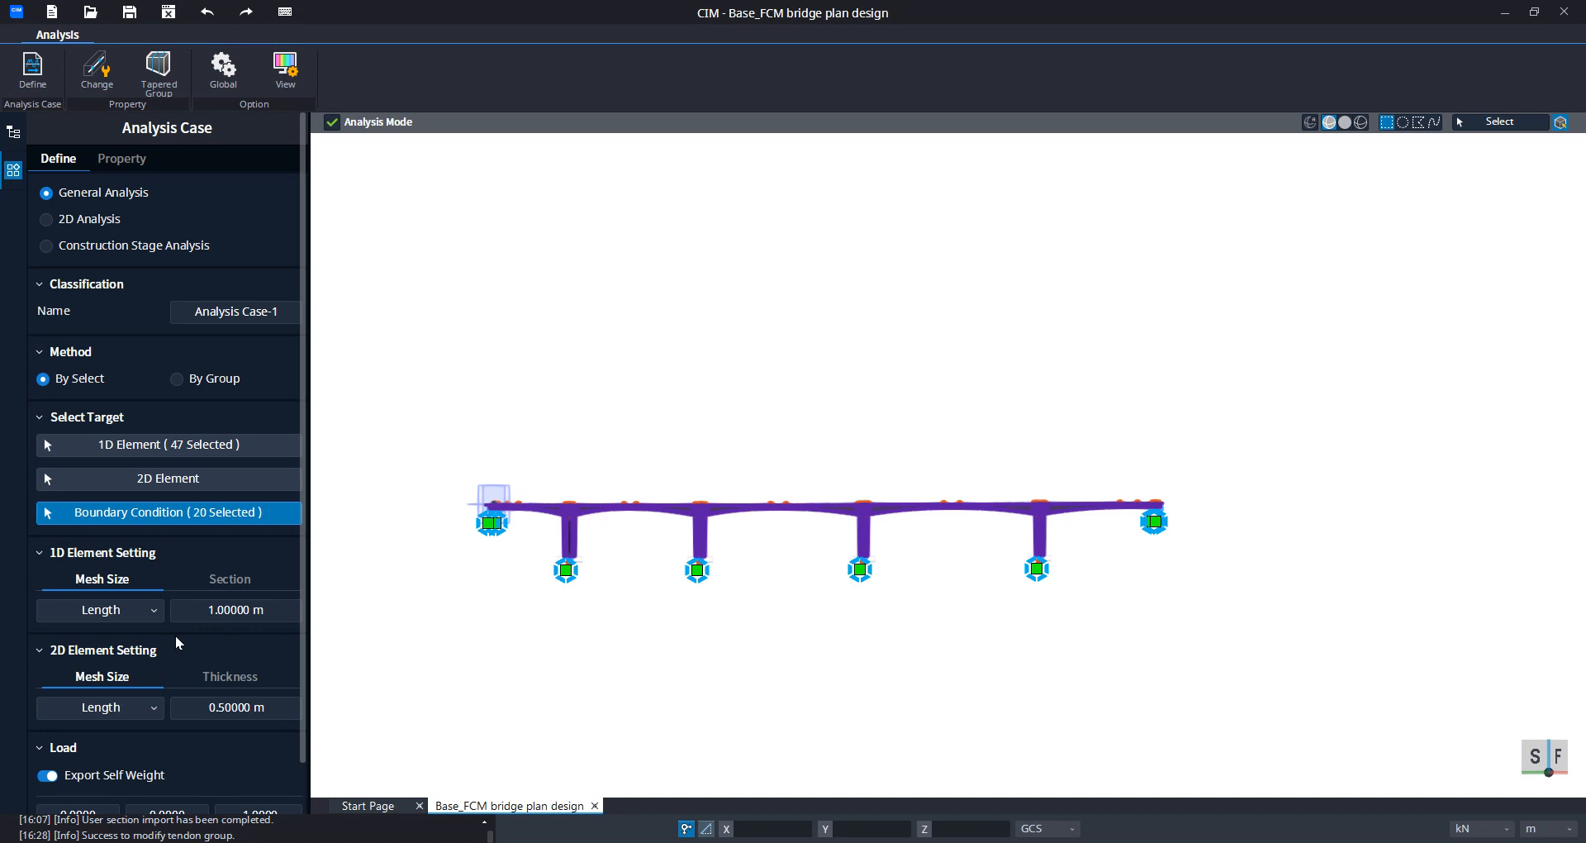
scroll(165, 658, down, 1)
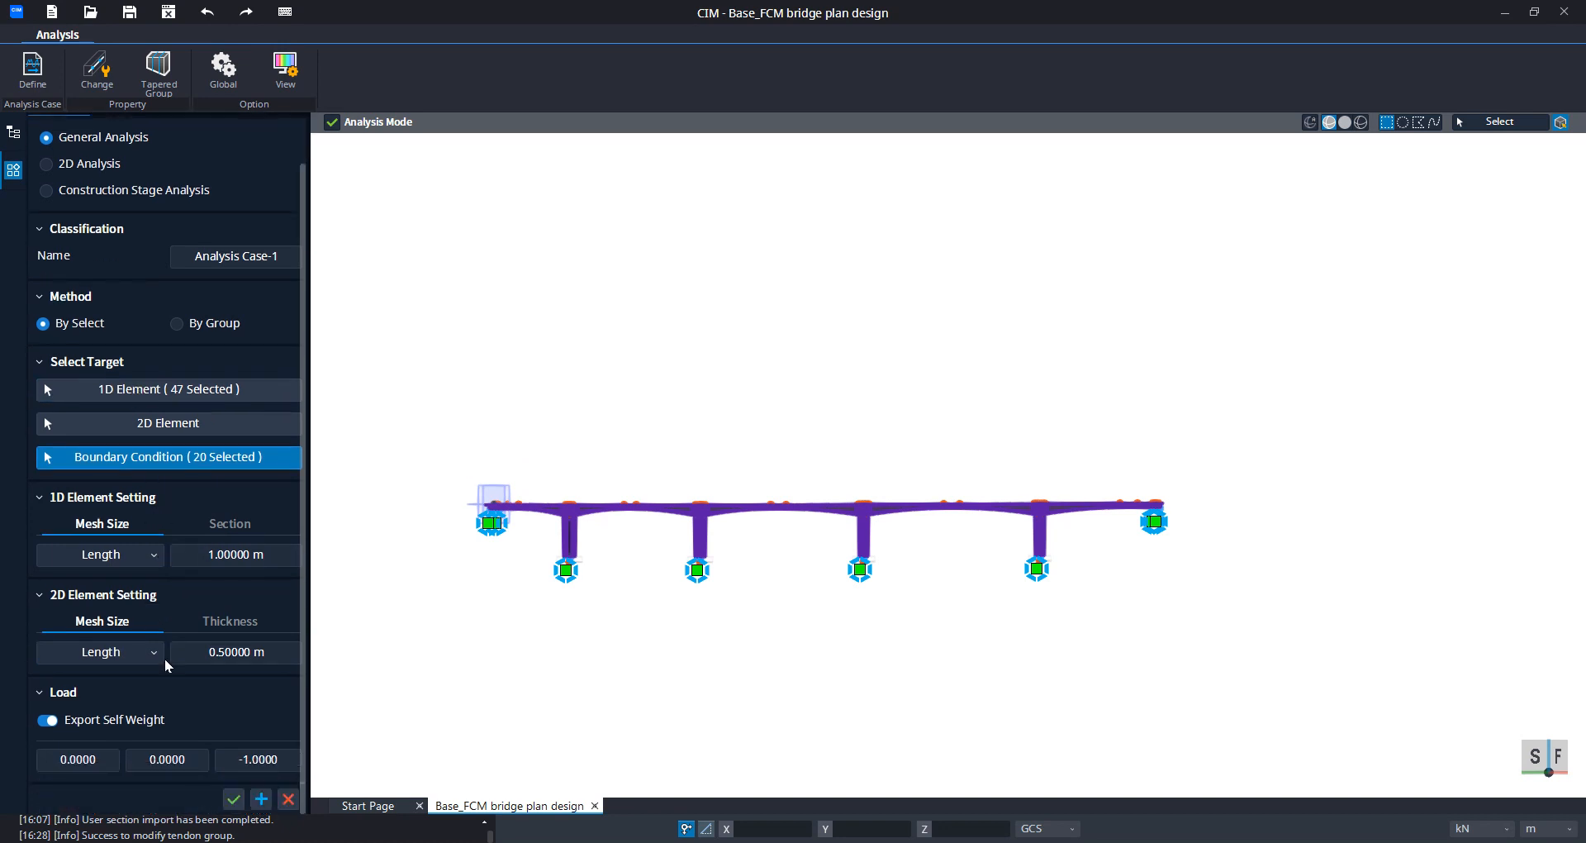
click(233, 798)
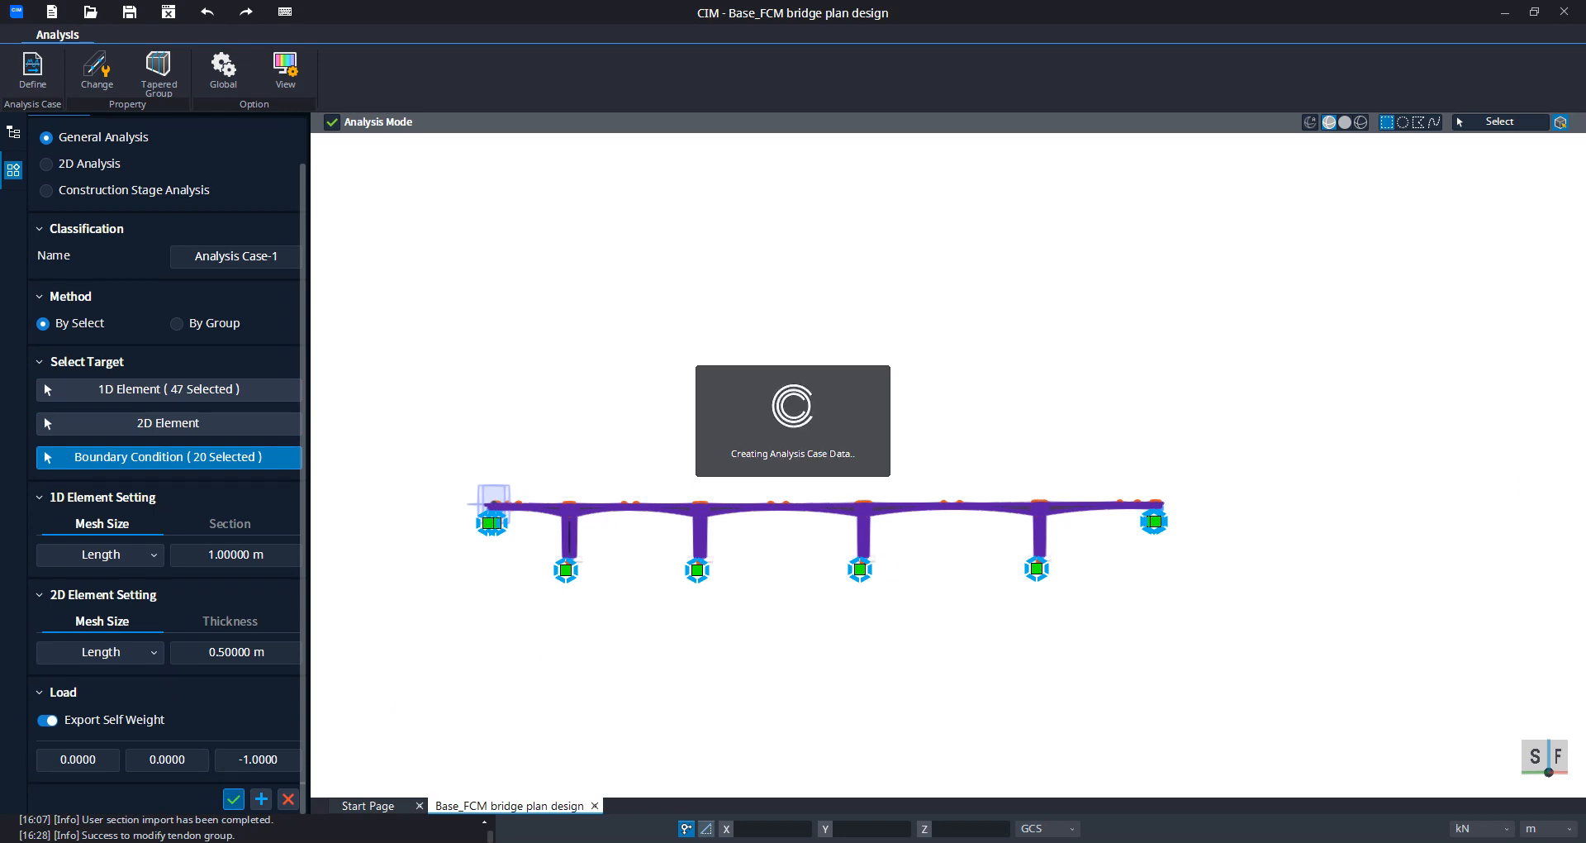
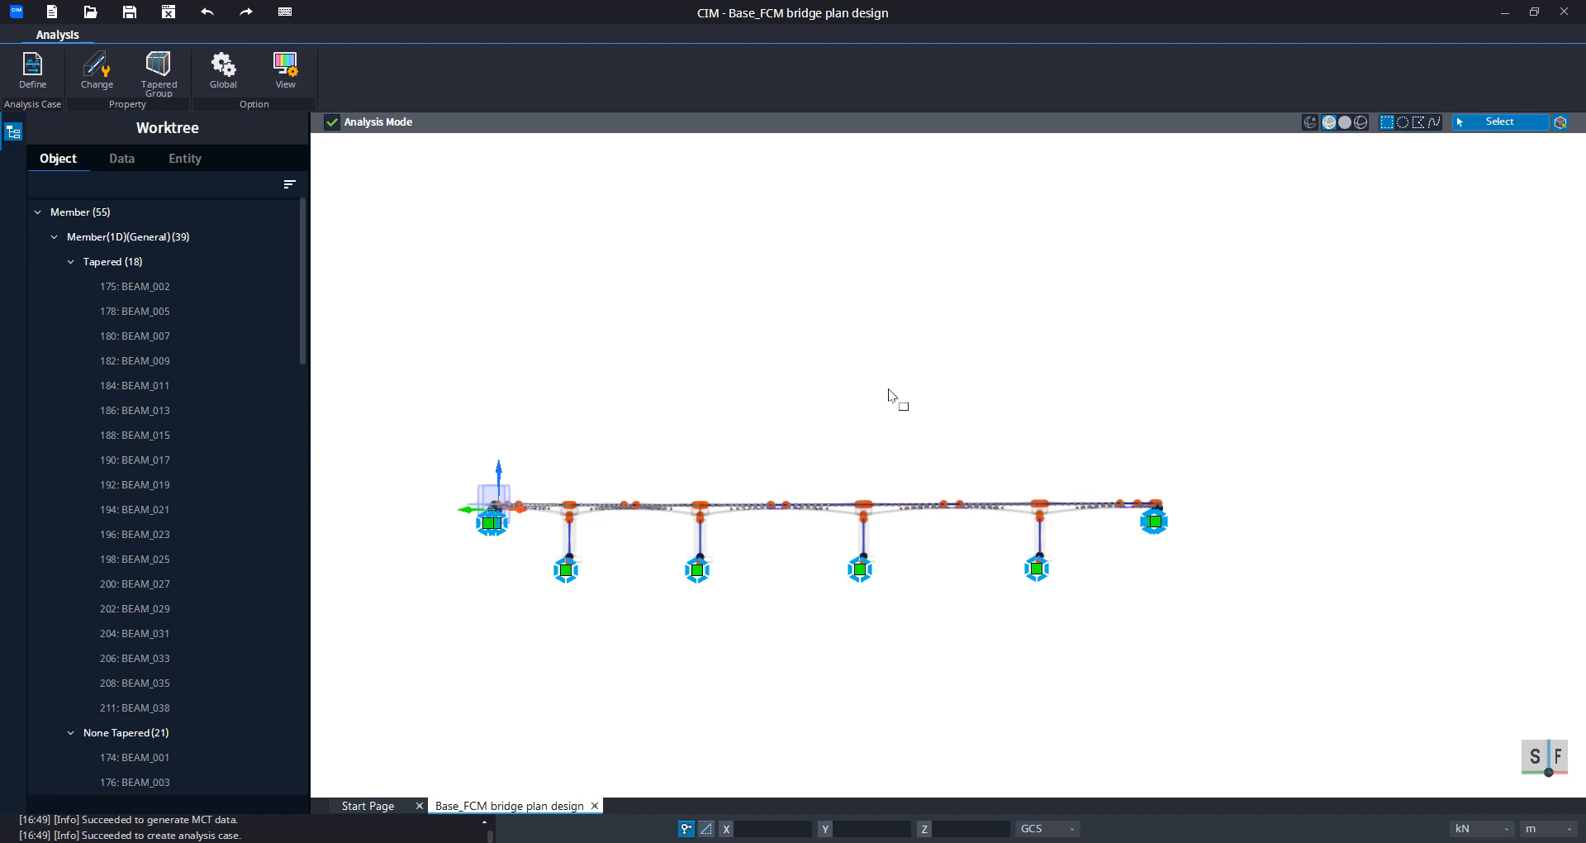
Step: Leave Analysis Mode and return to the full bridge model
middle_drag(709, 398, 791, 426)
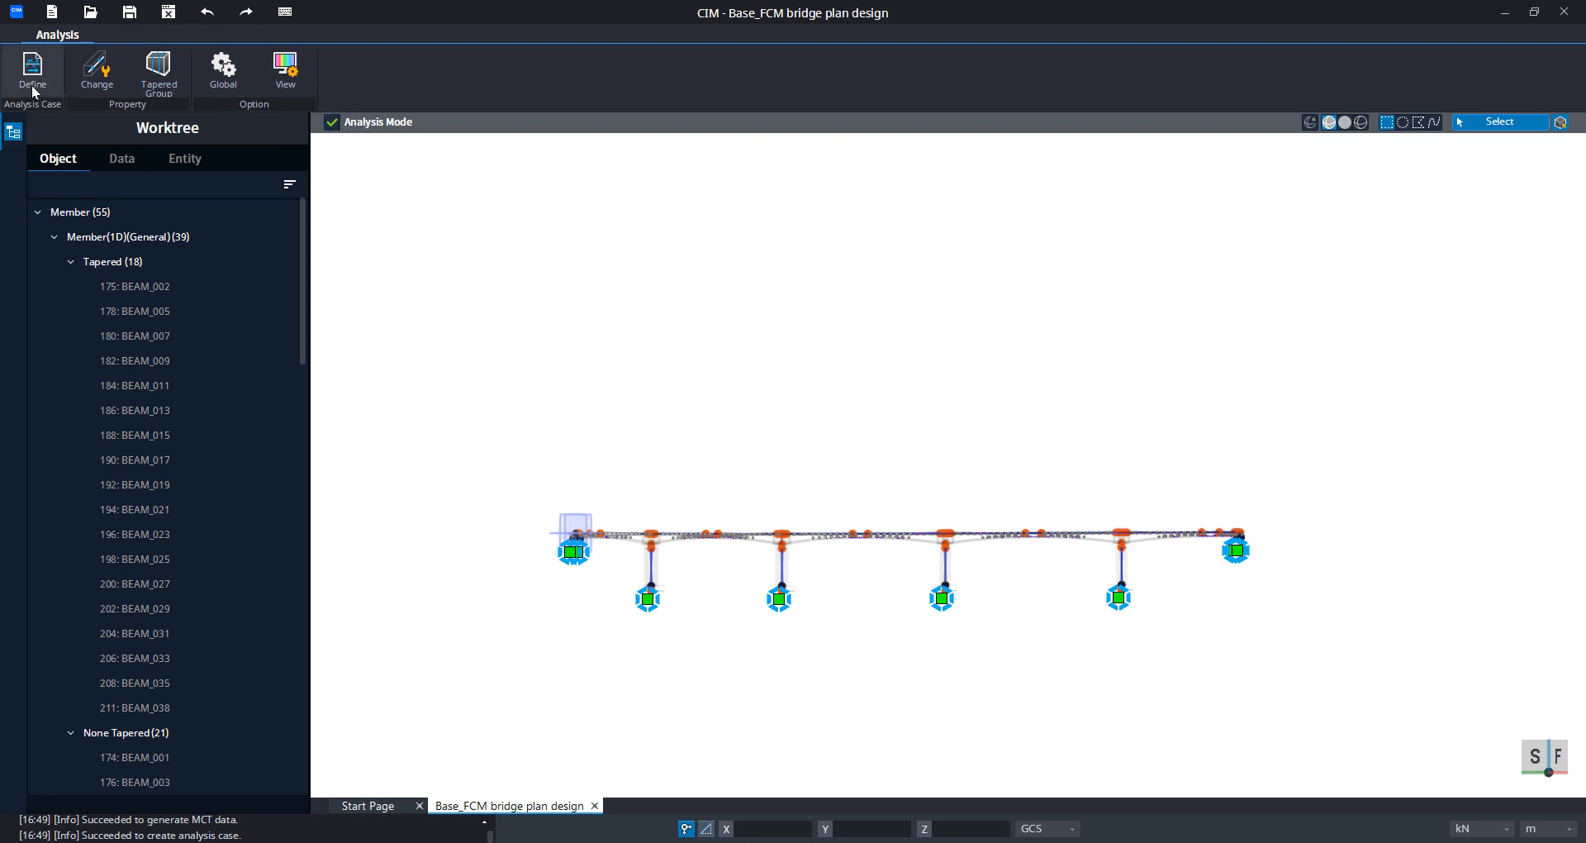
click(331, 124)
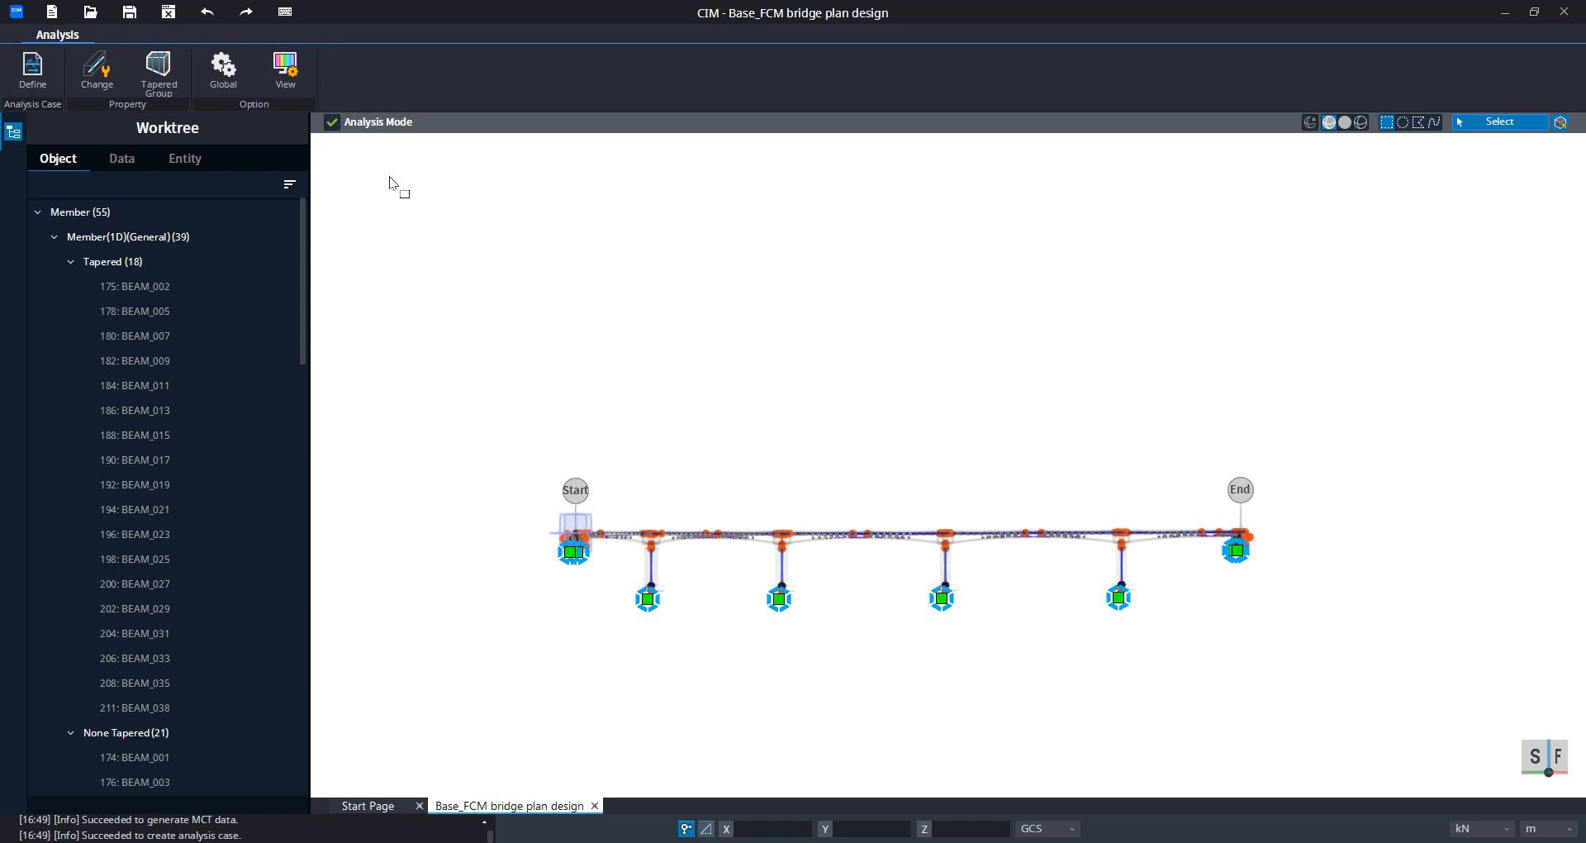
click(331, 122)
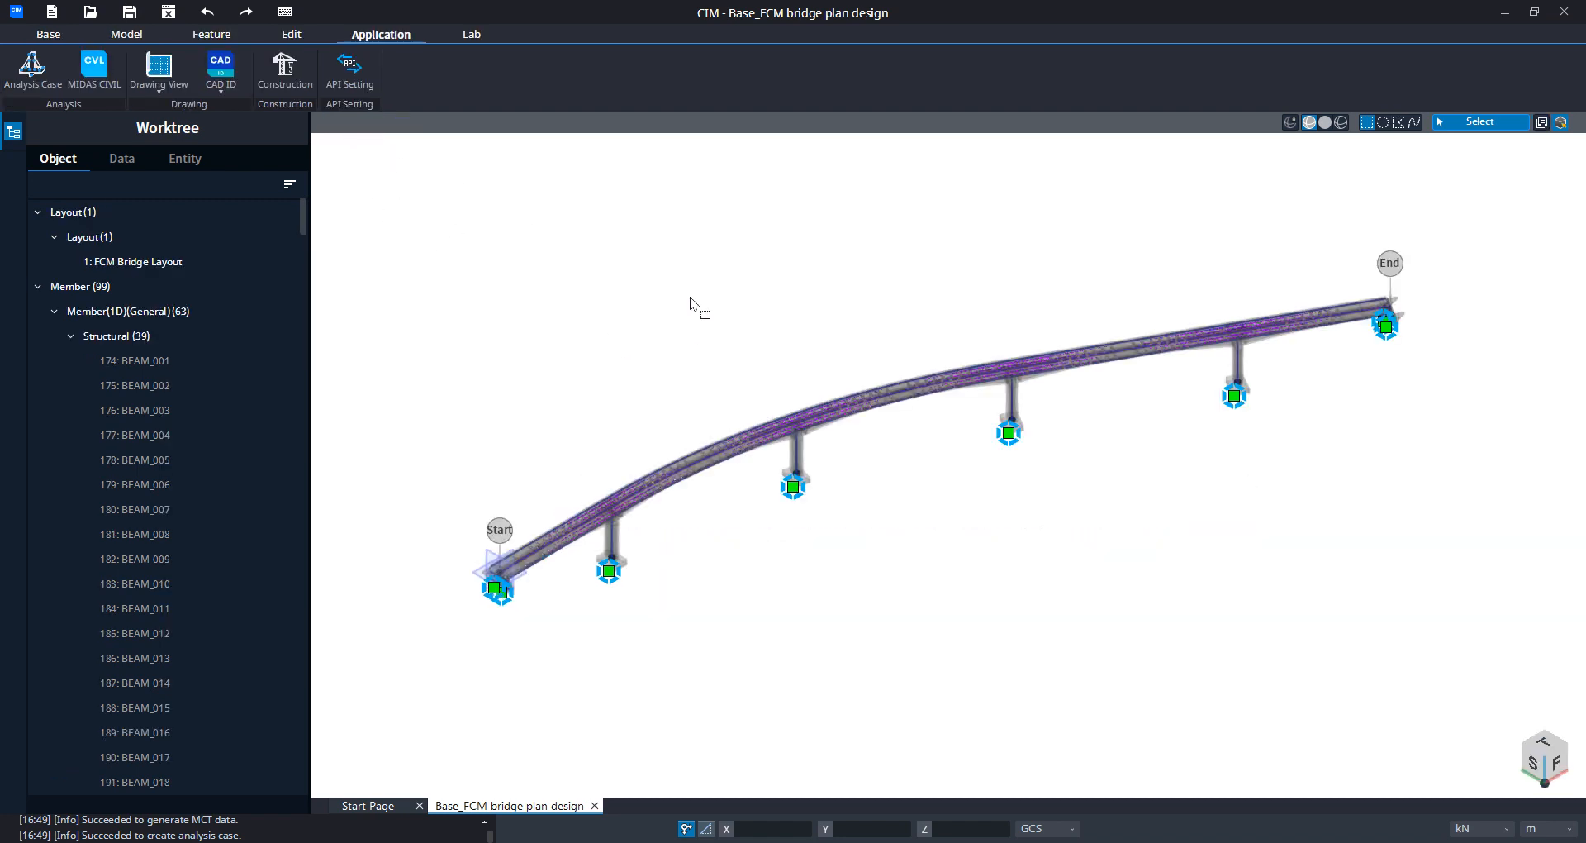
Step: Try to export Analysis Case-1 by running it in MIDAS CIVIL NX
click(85, 83)
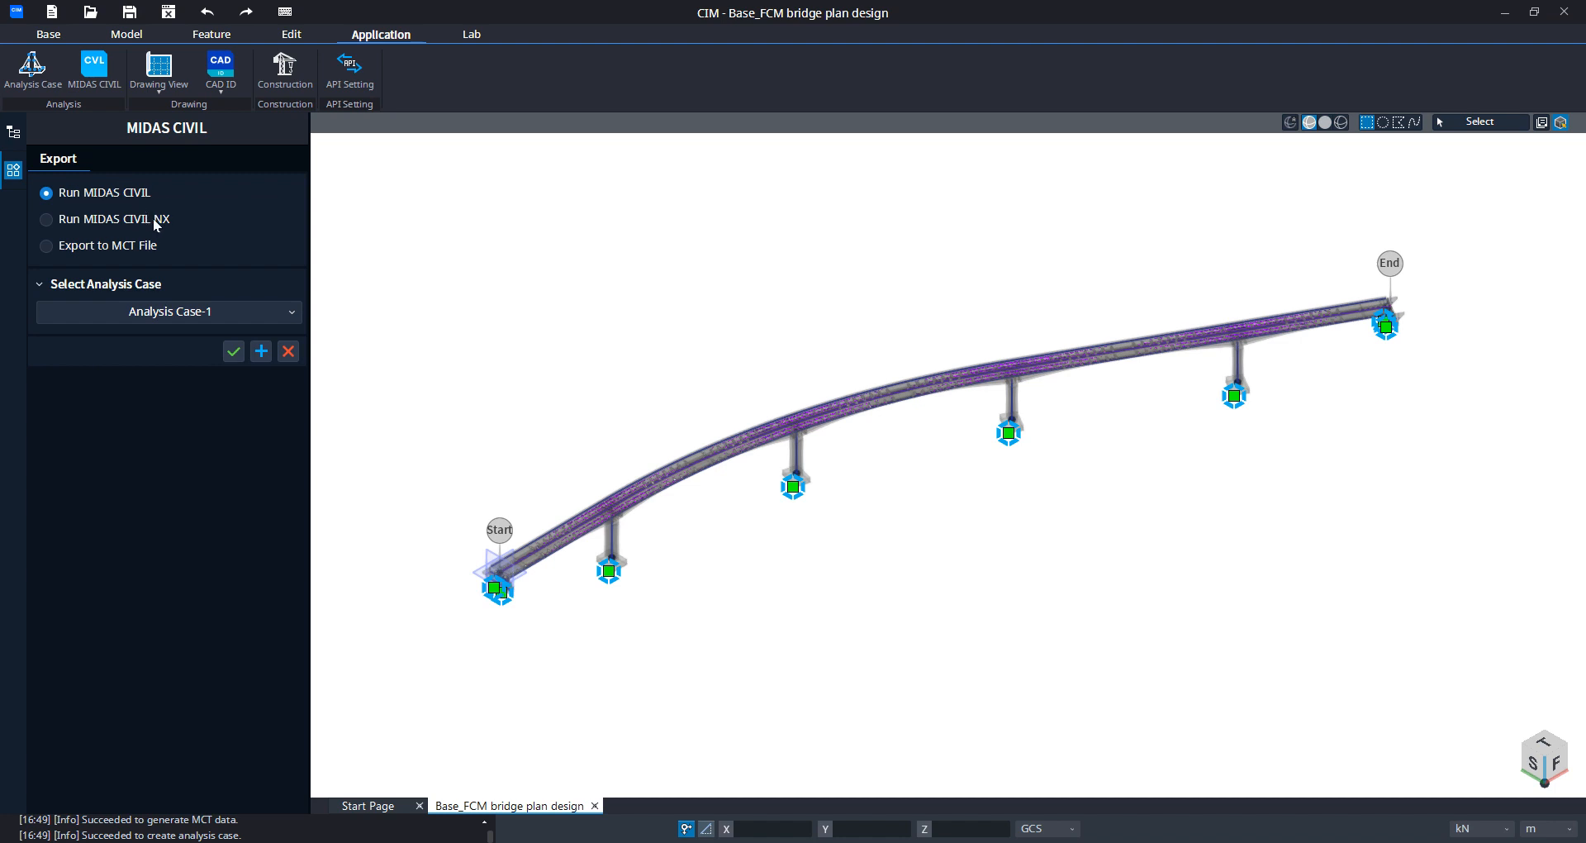
click(47, 220)
click(203, 313)
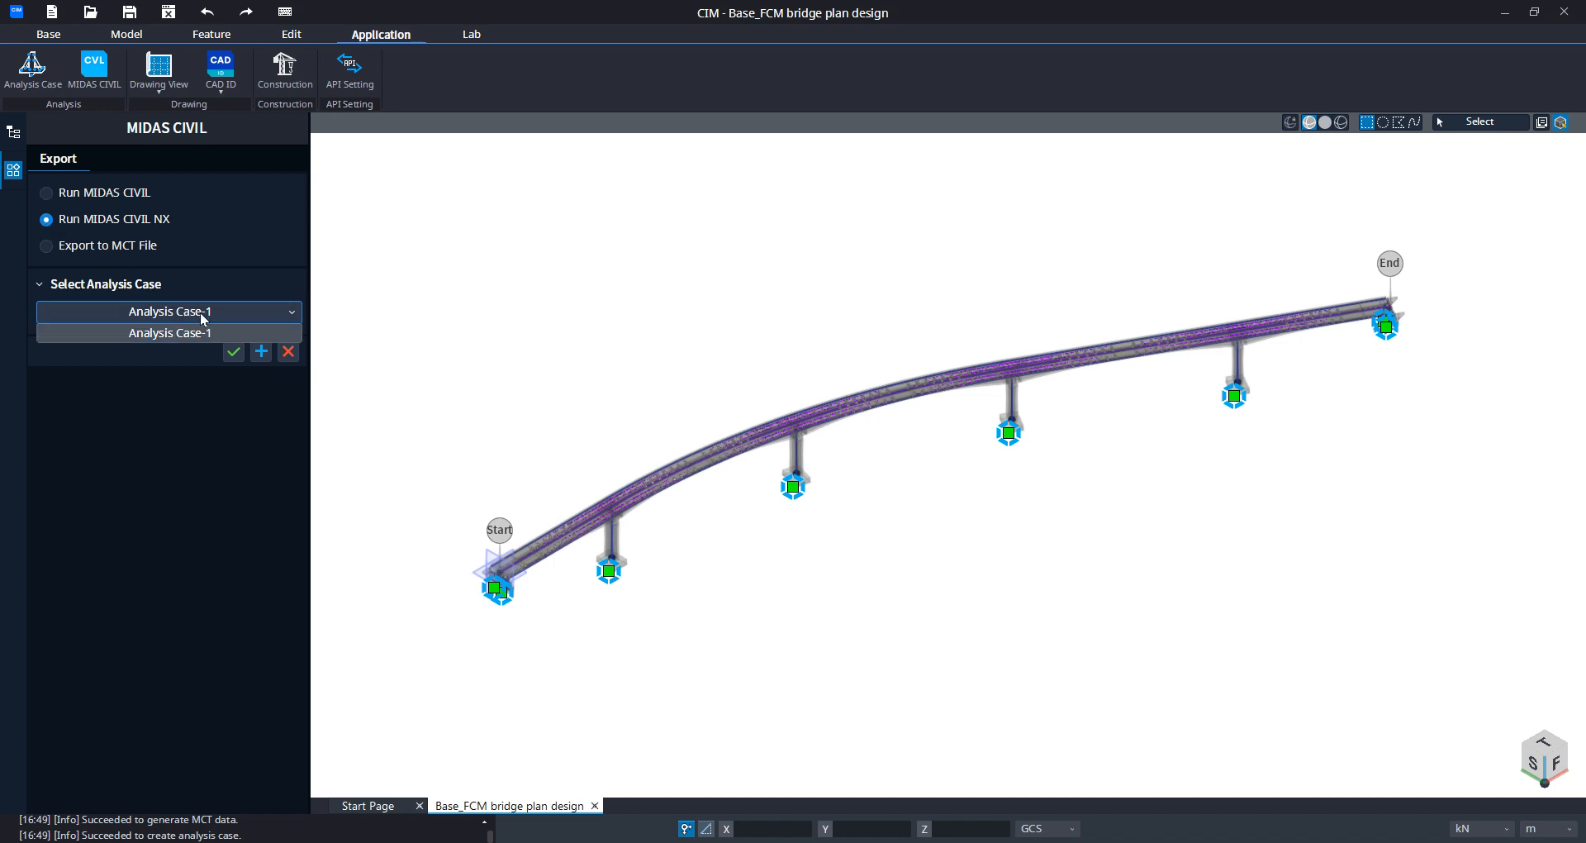
click(156, 429)
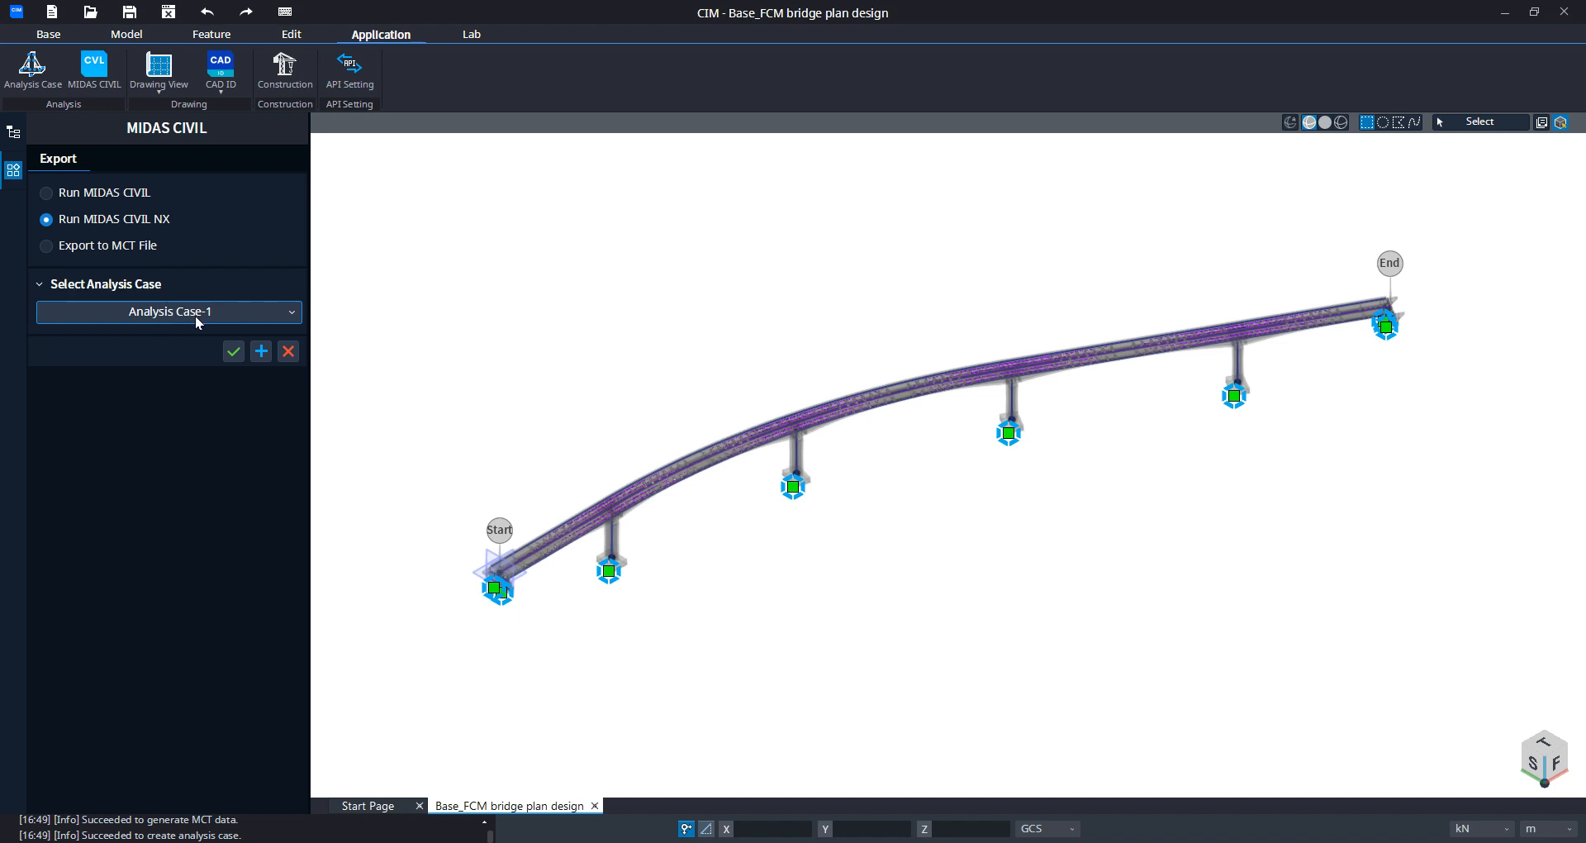
click(234, 351)
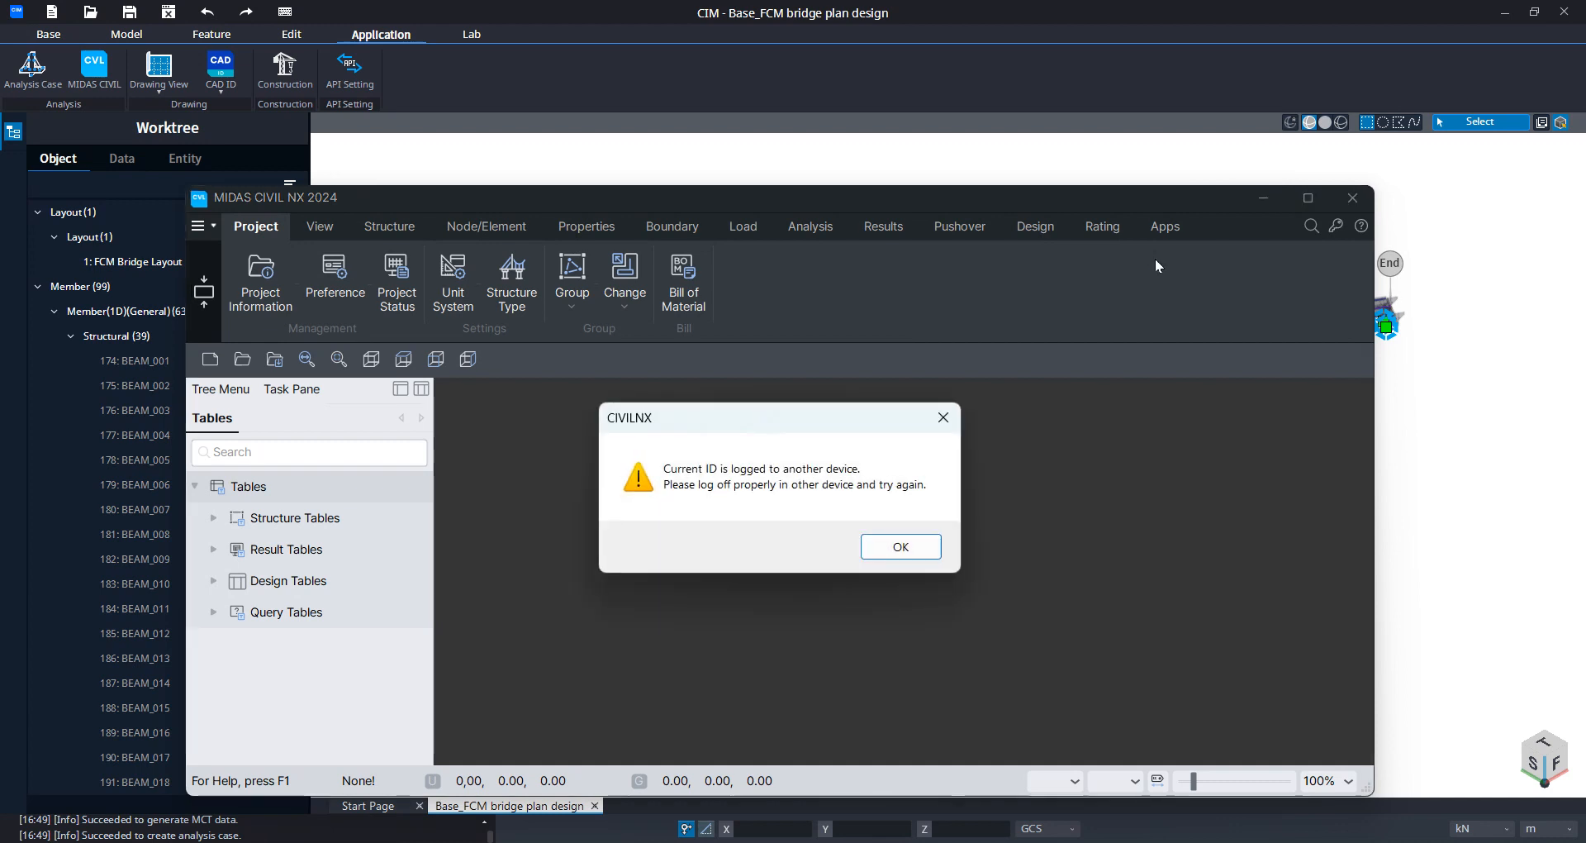
click(916, 547)
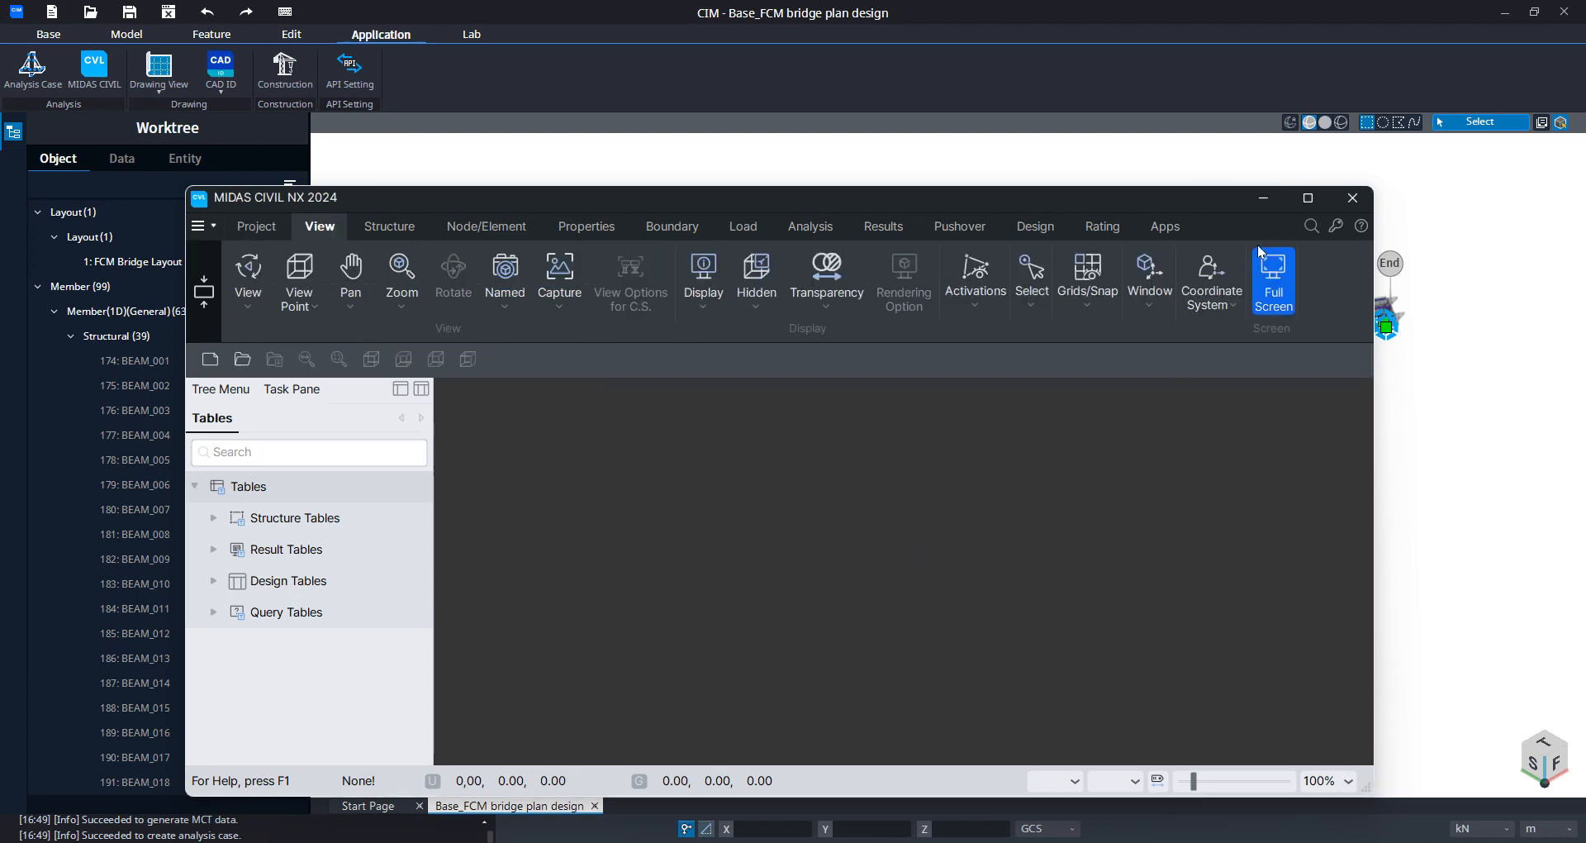
click(1306, 200)
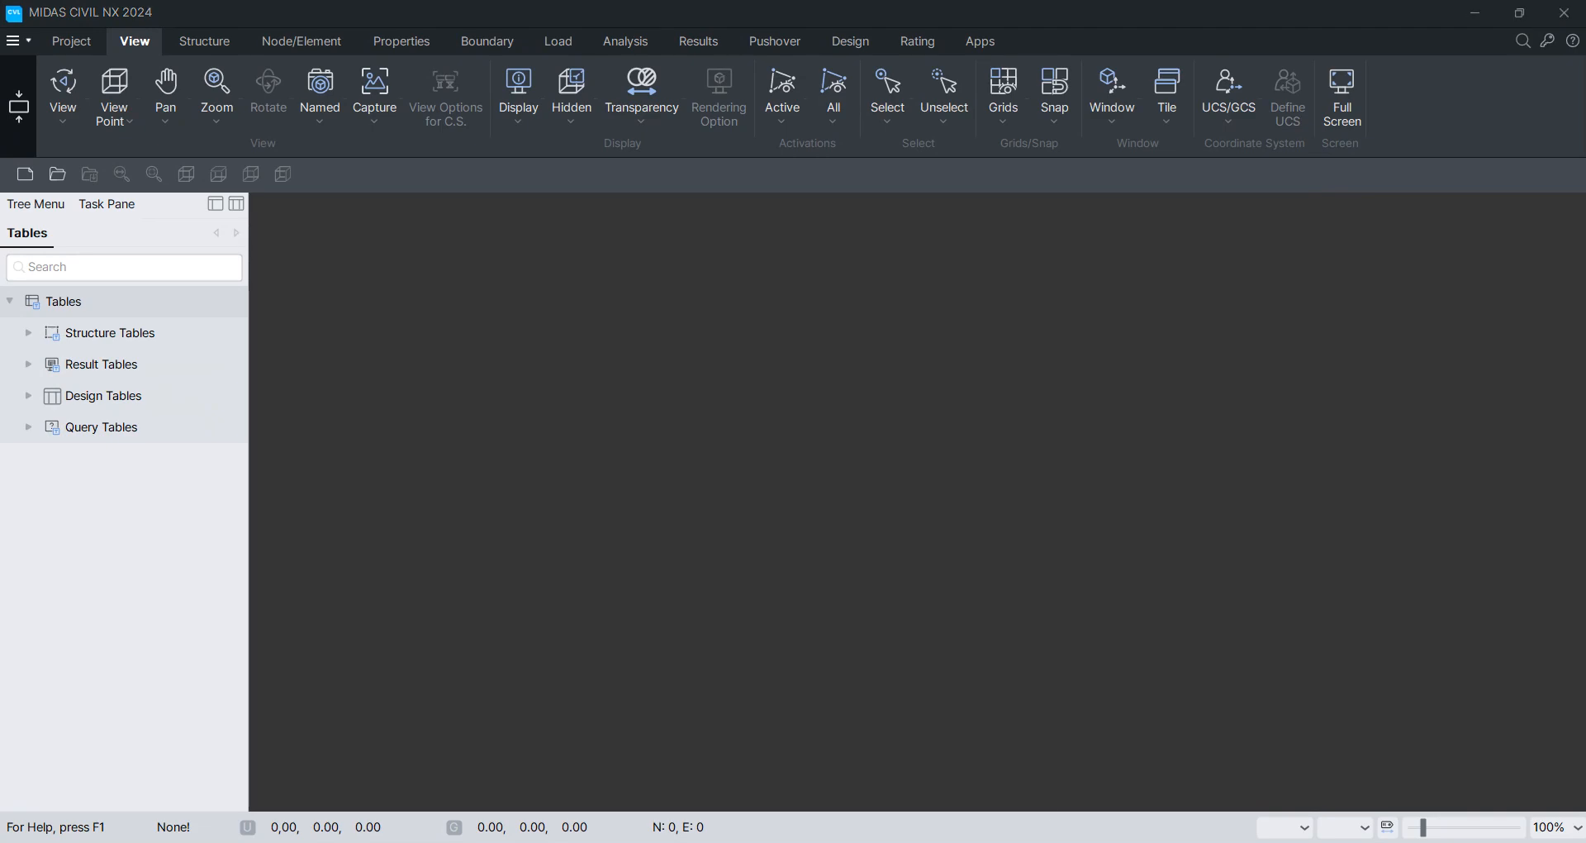
Step: Switch back to CIM and export Analysis Case-1 again with the Run MIDAS CIVIL NX option
key(alt+Tab)
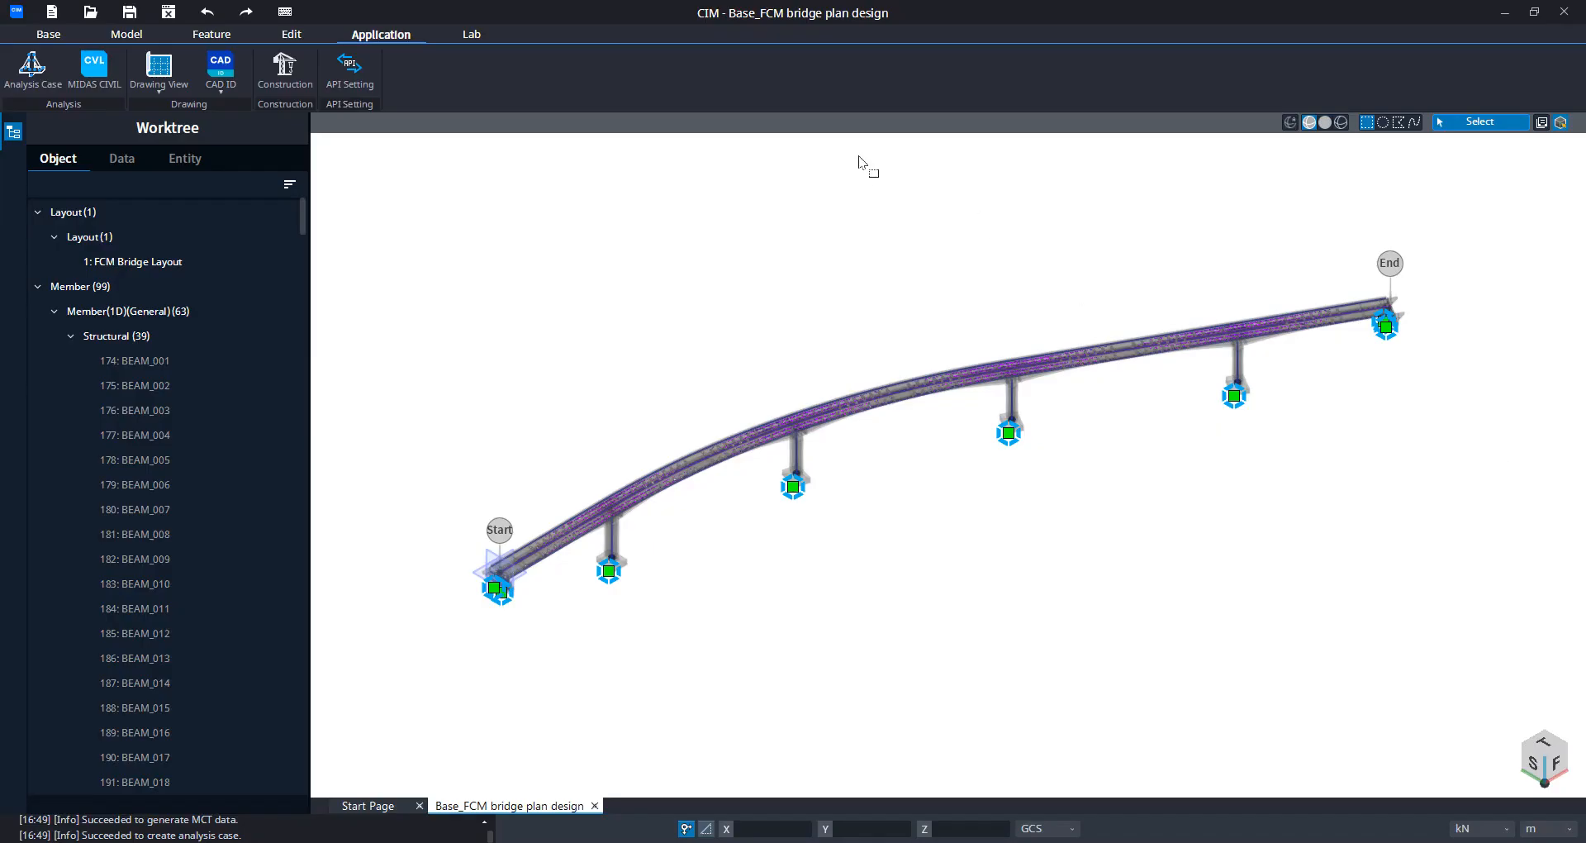
click(321, 72)
click(88, 80)
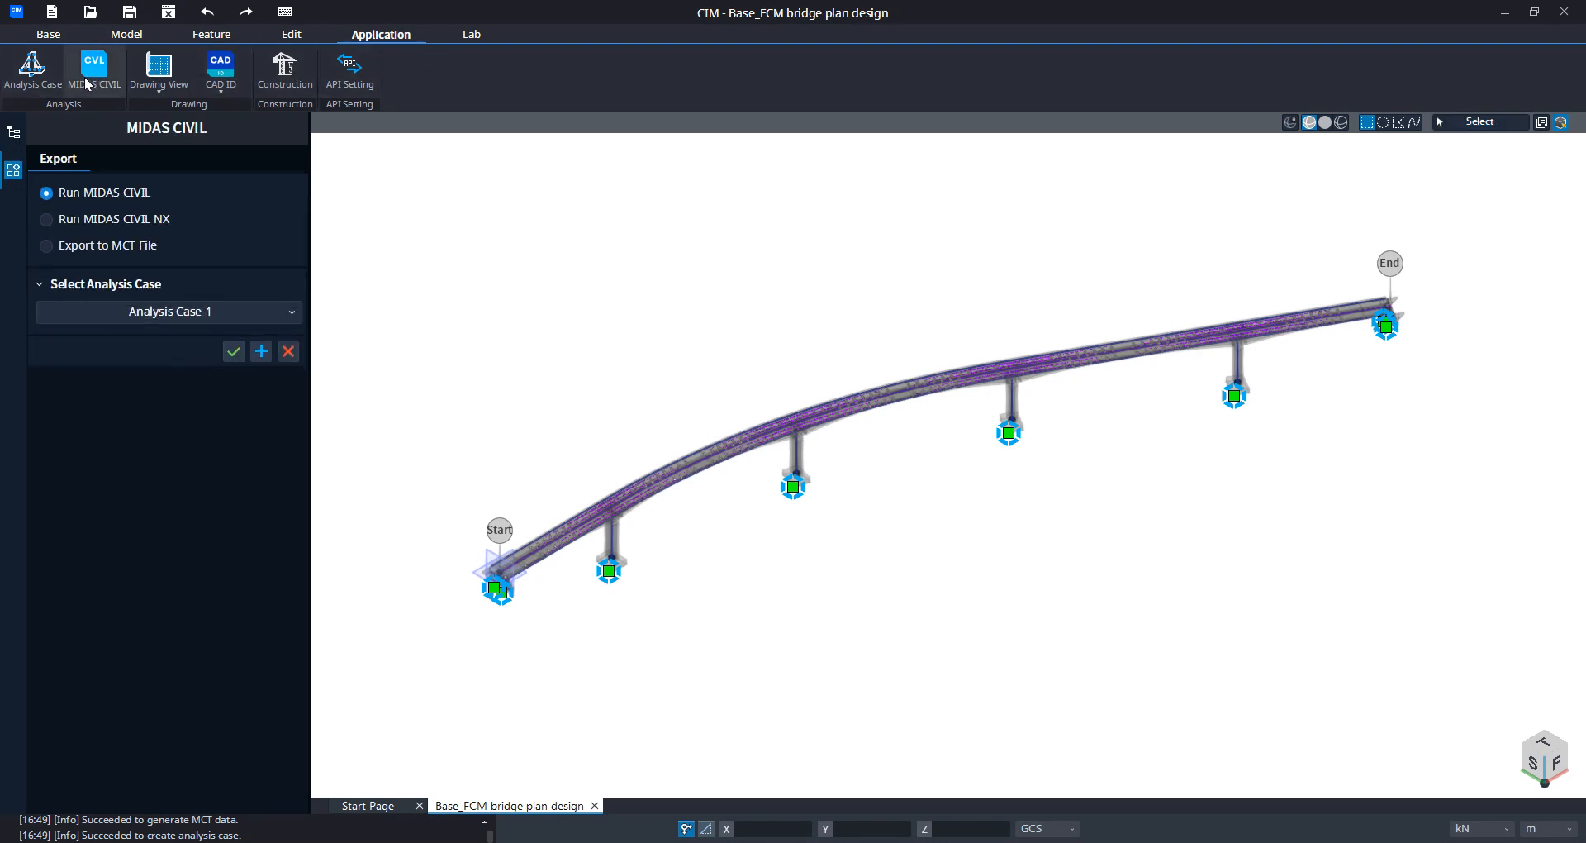
click(46, 221)
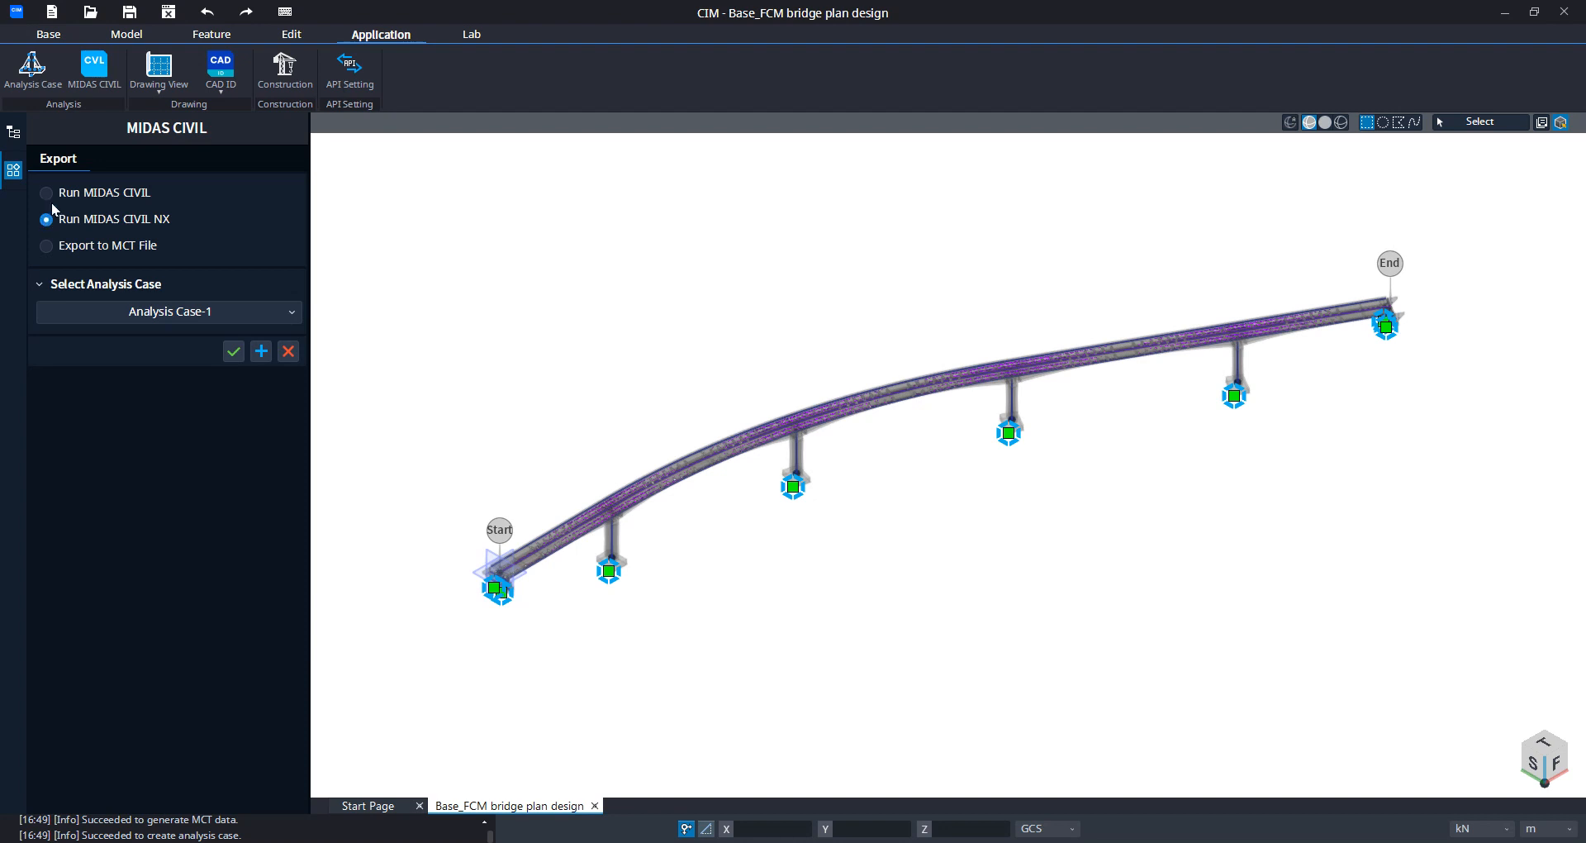
click(139, 314)
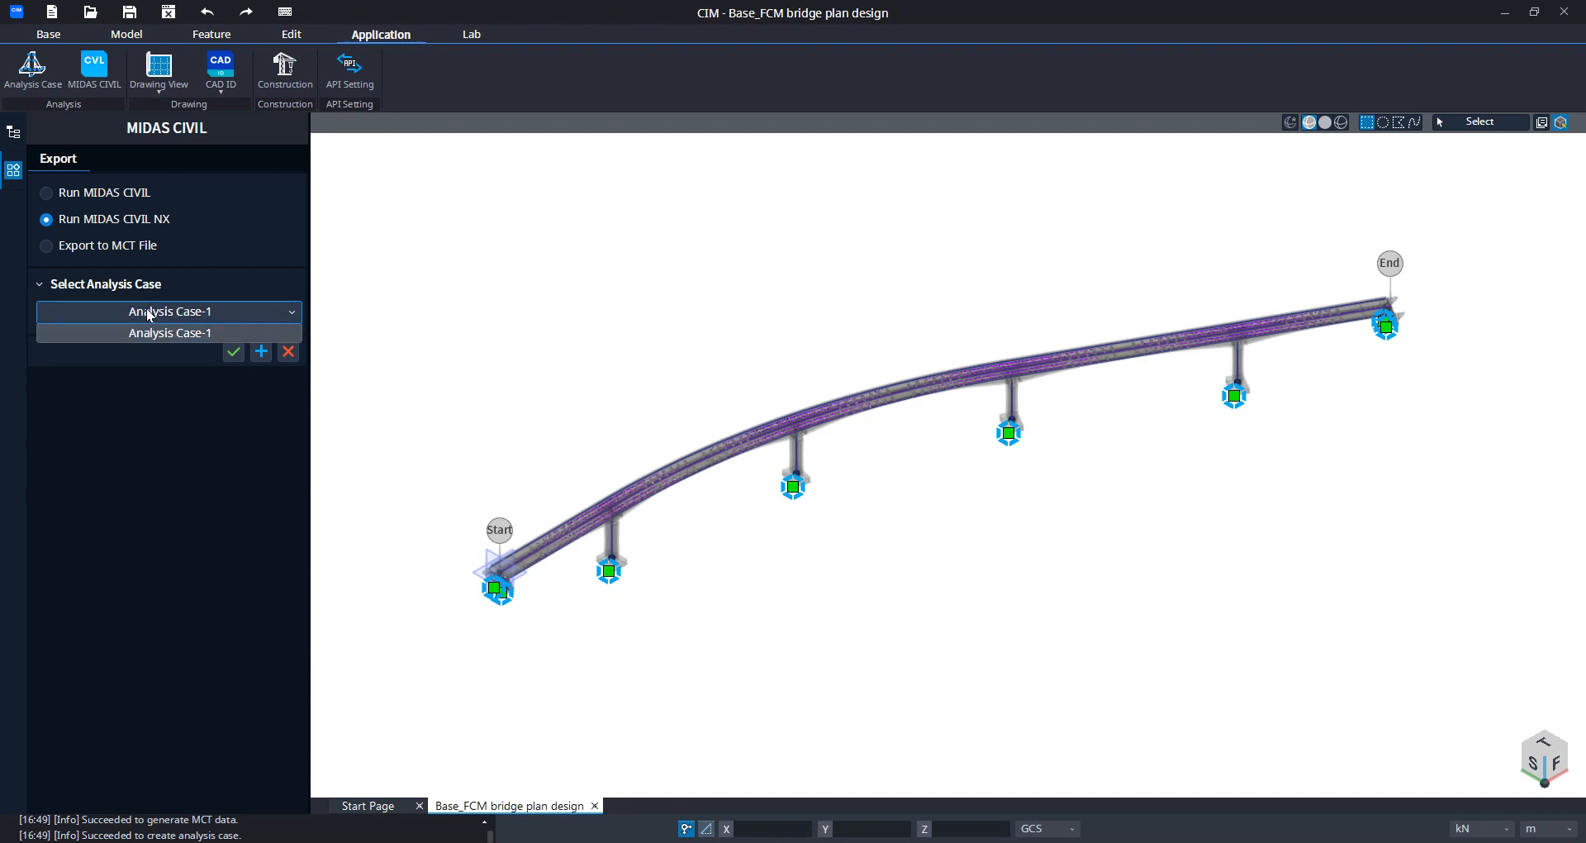
click(147, 332)
click(233, 352)
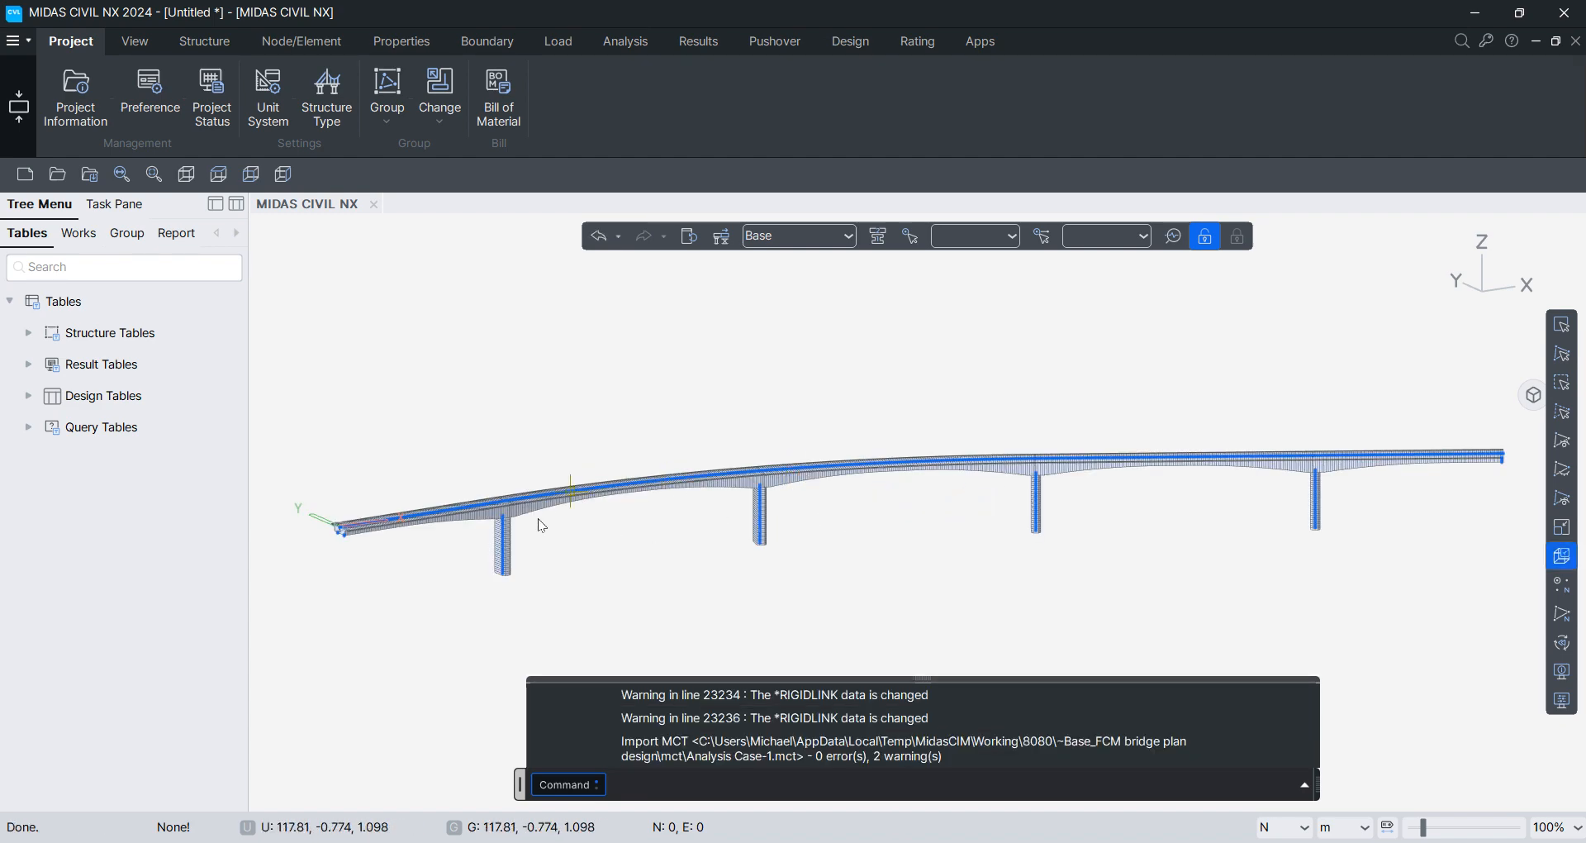
Step: Inspect the imported bridge model's girder and pier mesh around the first pier
scroll(371, 531, up, 10)
scroll(370, 535, down, 5)
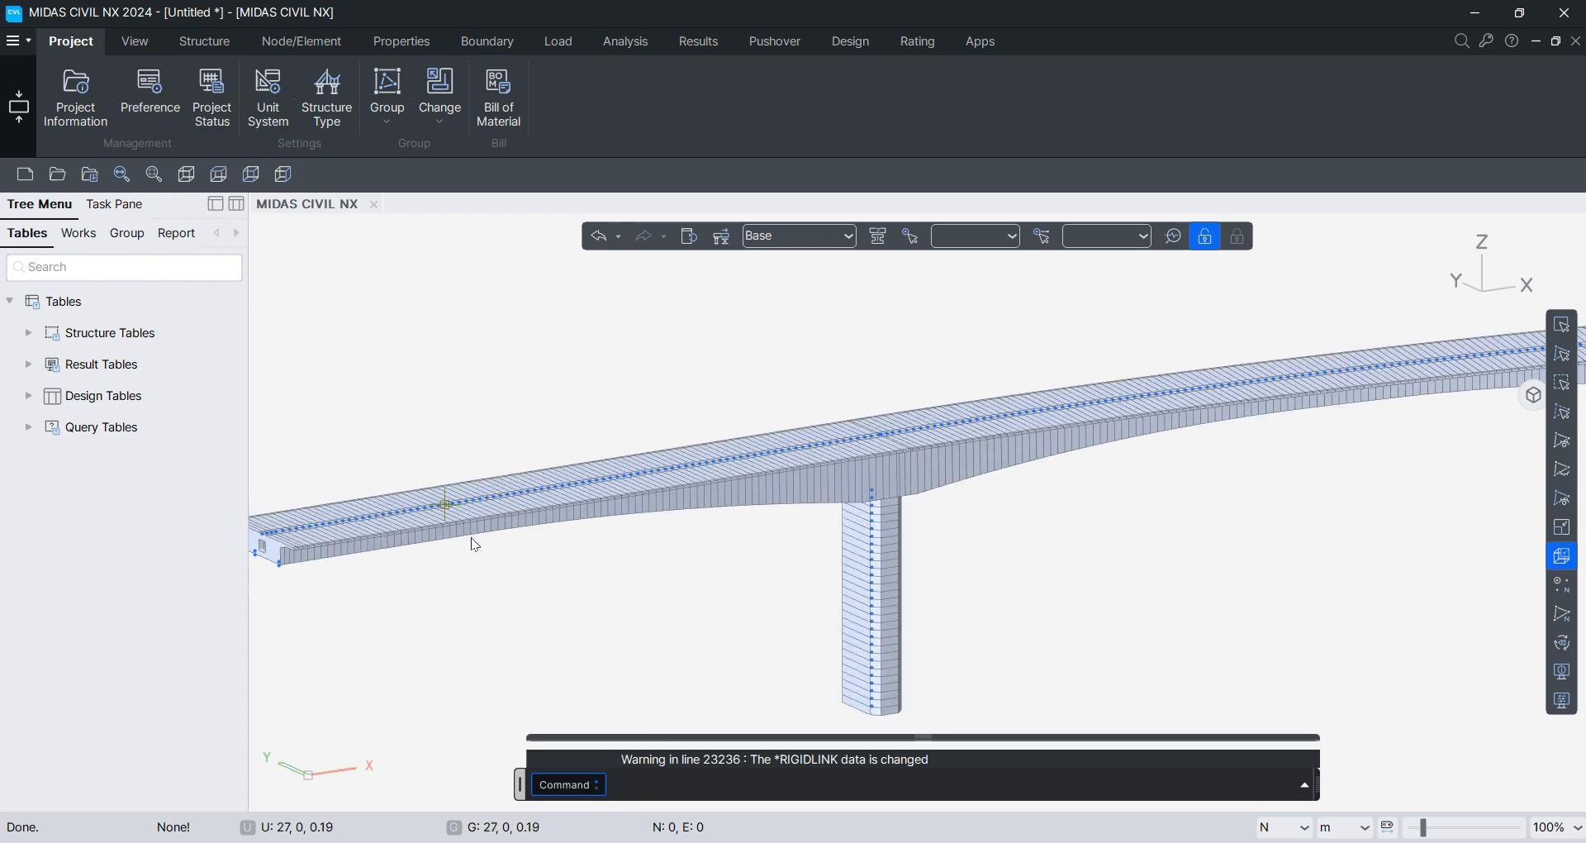
ctrl+middle_drag(842, 558, 727, 500)
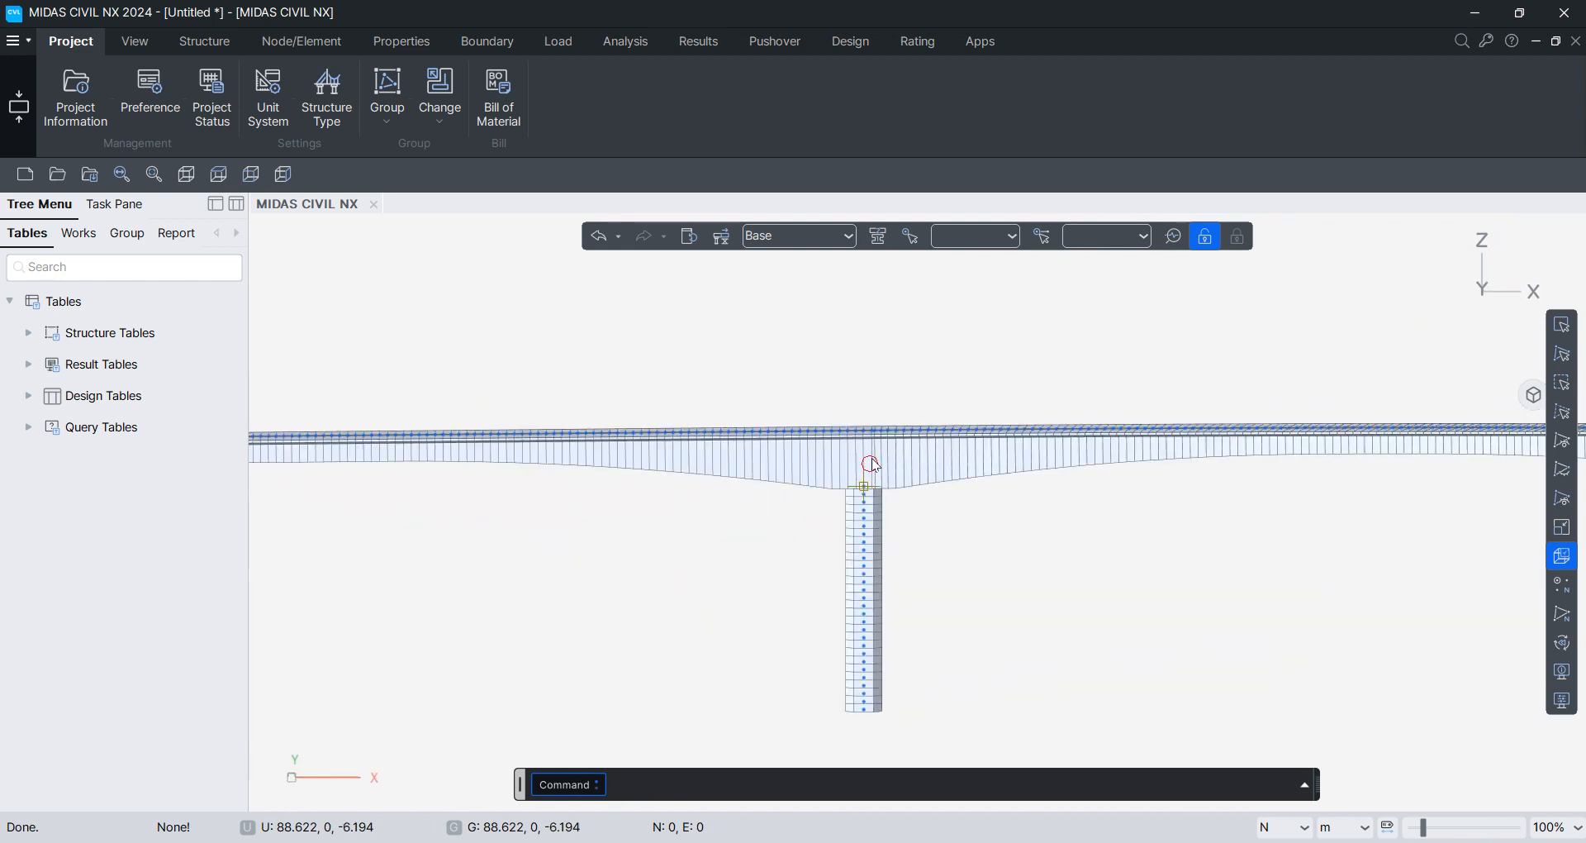
scroll(855, 452, up, 5)
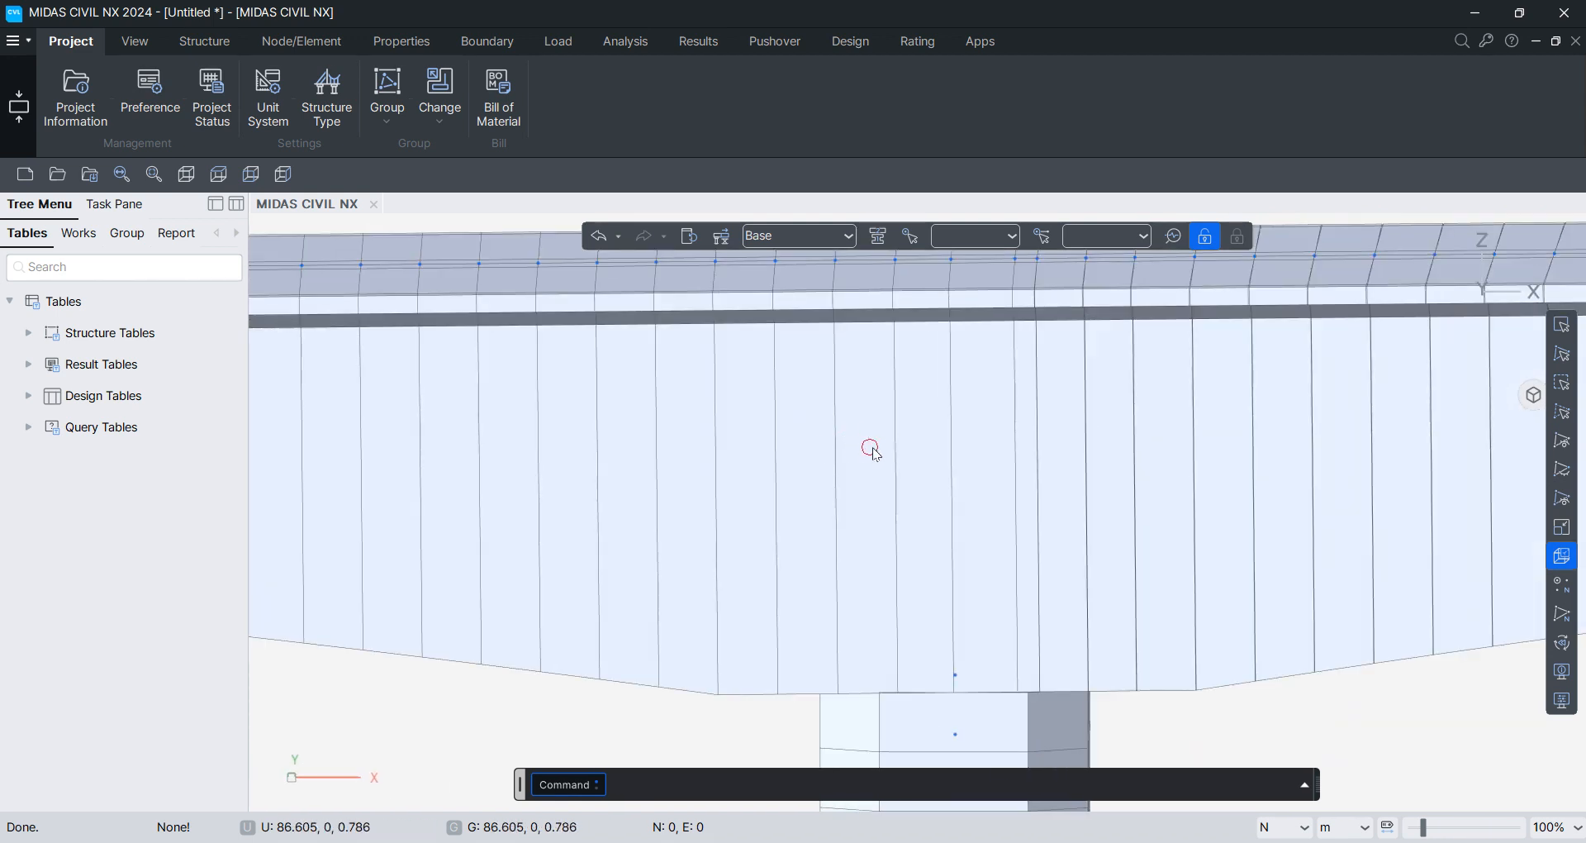
scroll(859, 450, down, 4)
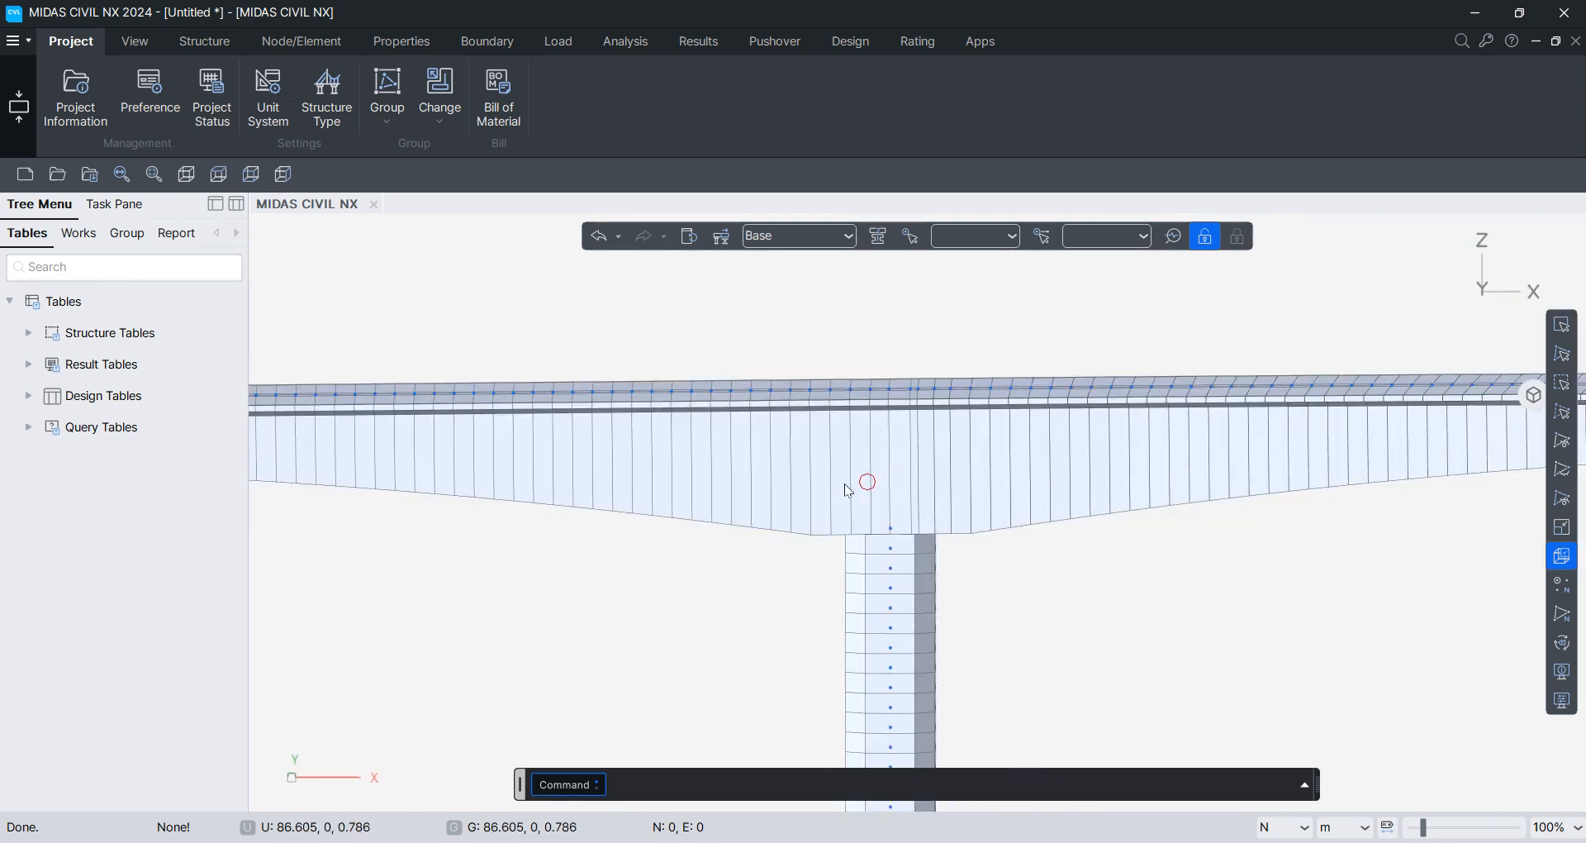
scroll(883, 486, down, 4)
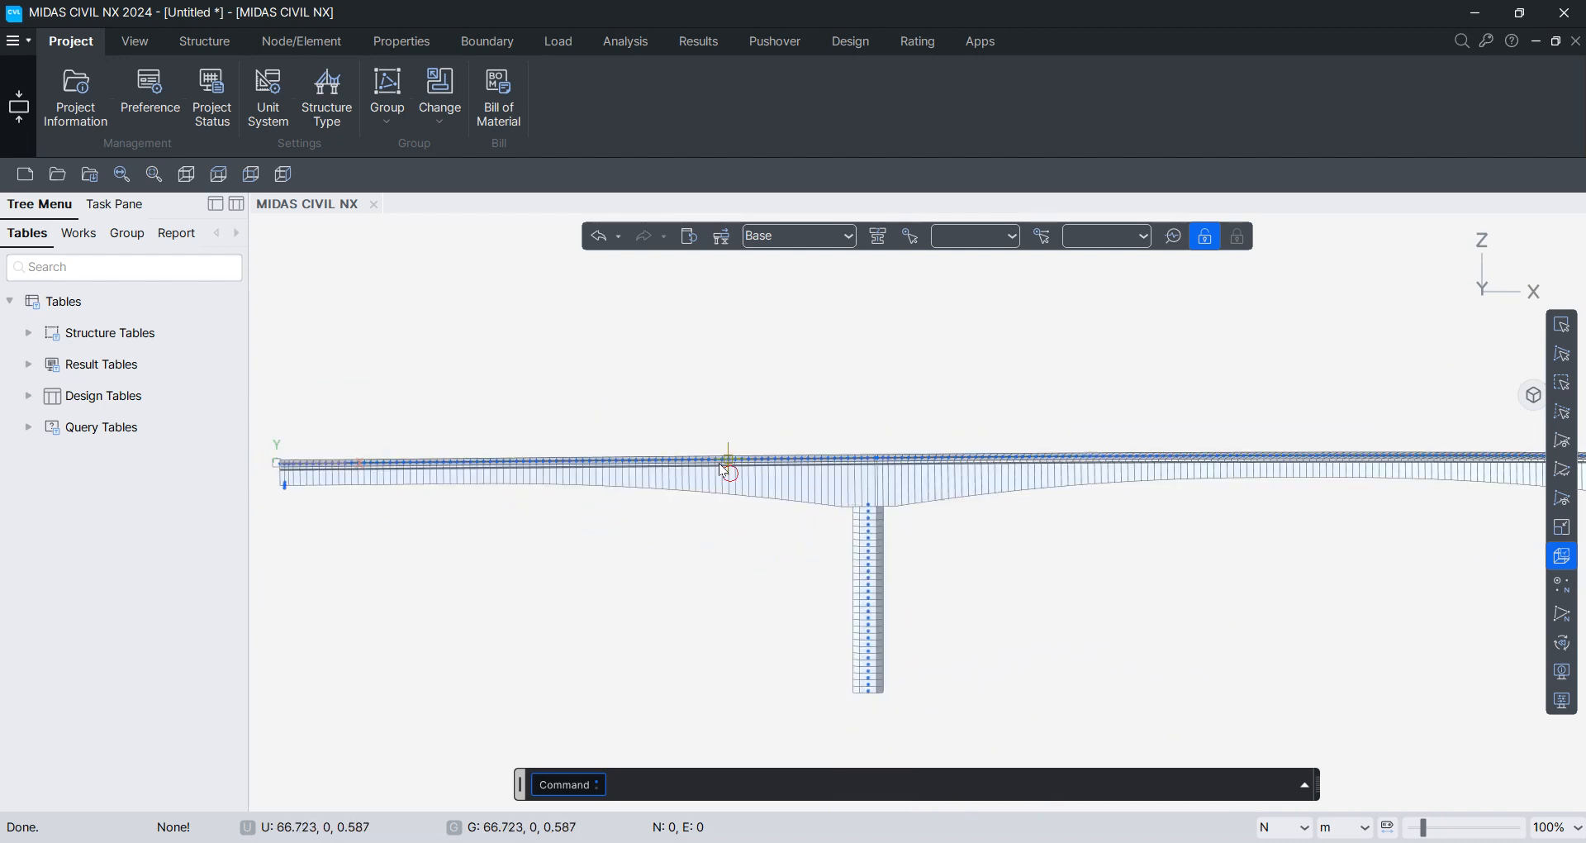
Step: Select a stretch of girder elements between the first and second piers and examine its mesh divisions
click(1562, 325)
drag(1225, 598, 975, 436)
scroll(964, 415, up, 5)
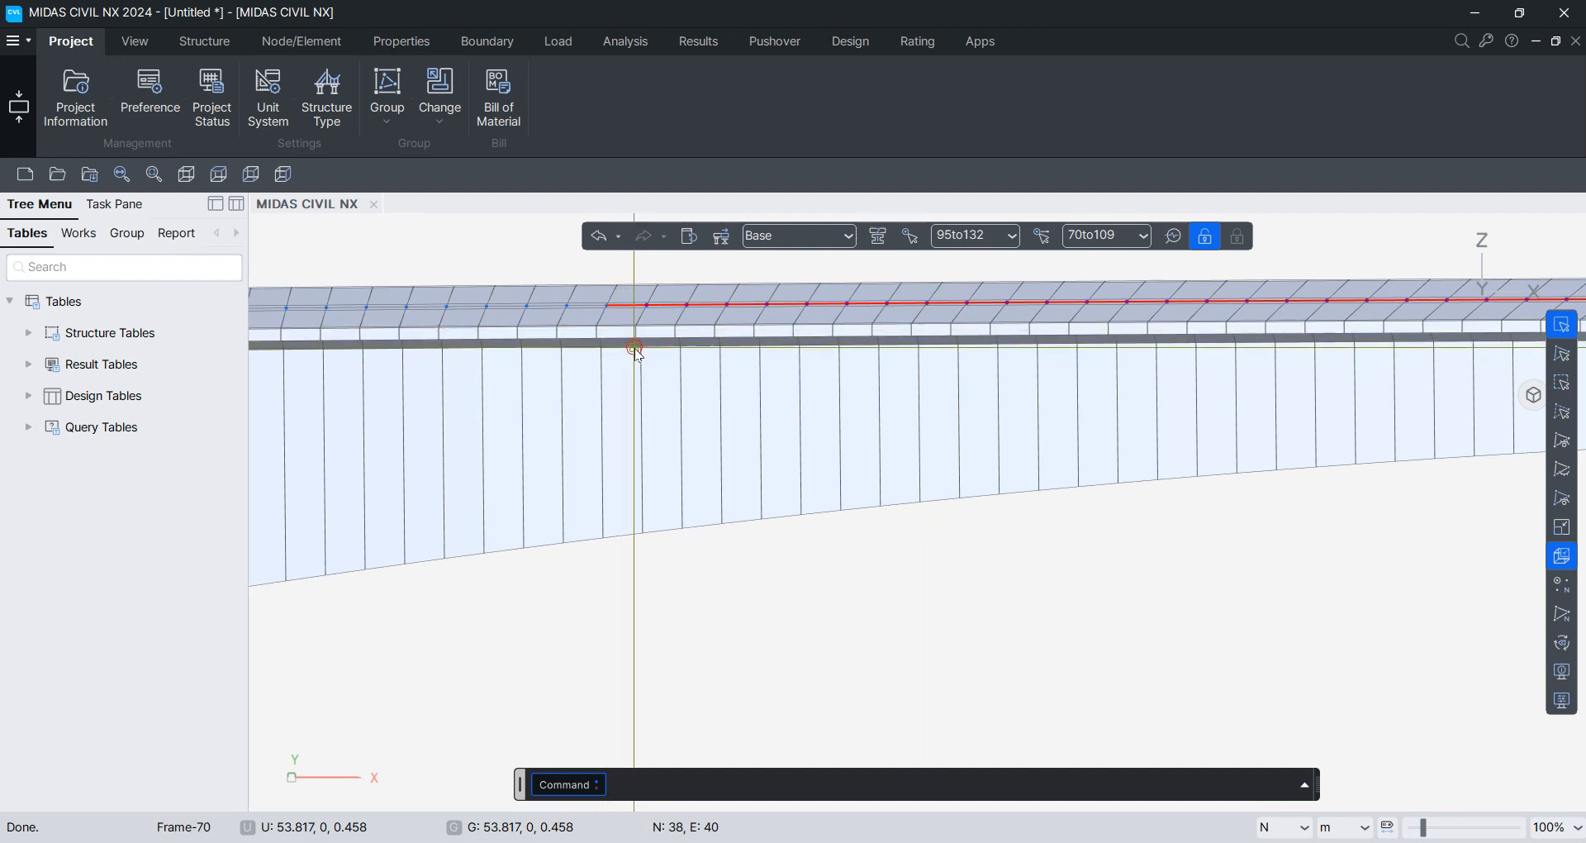
scroll(659, 349, down, 3)
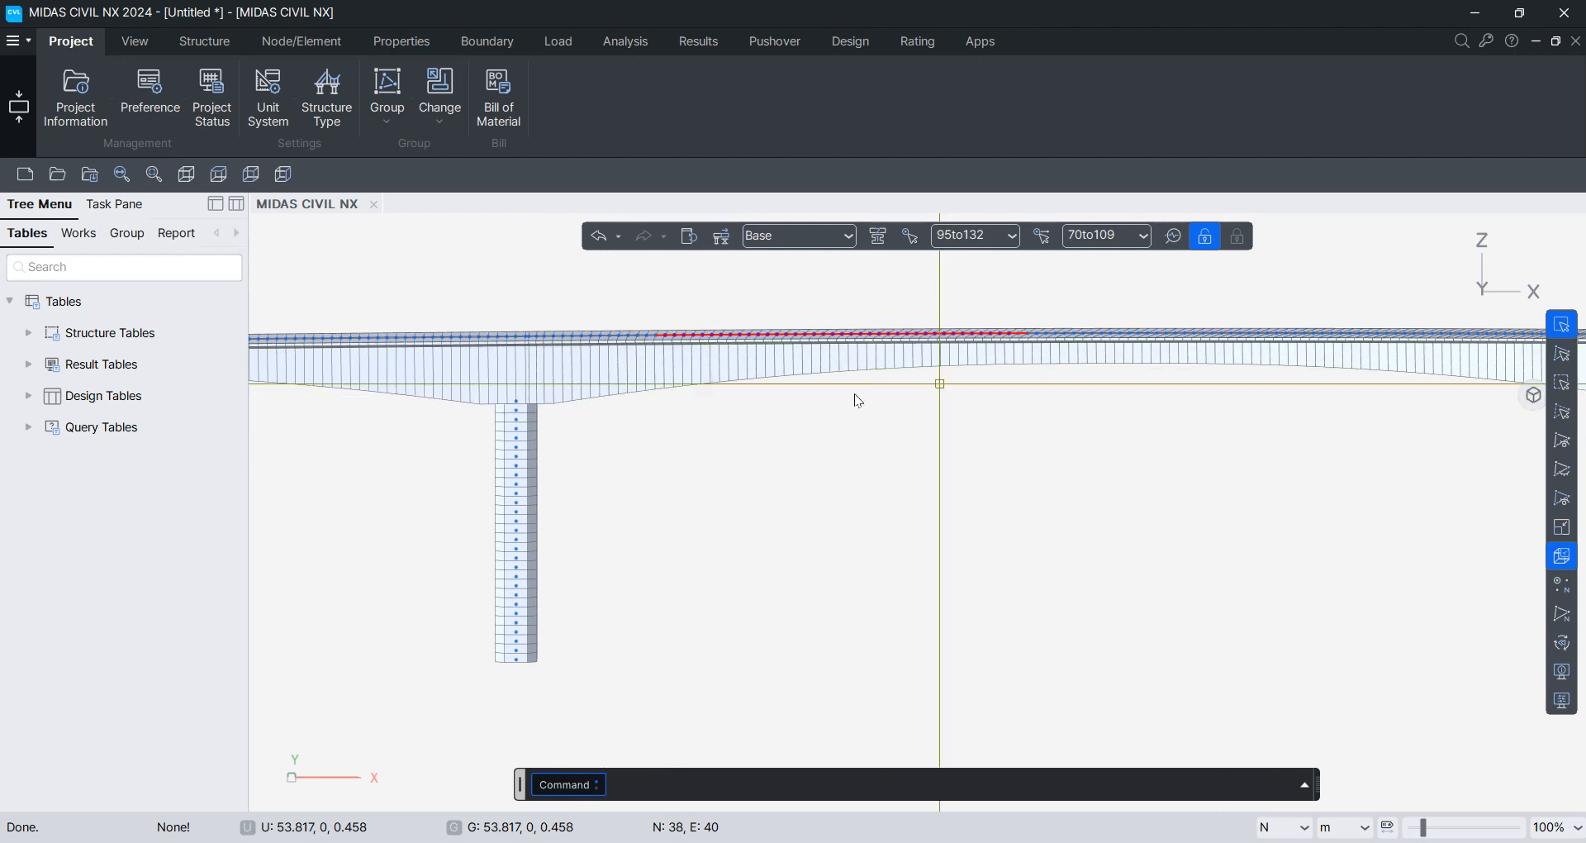
scroll(768, 400, down, 4)
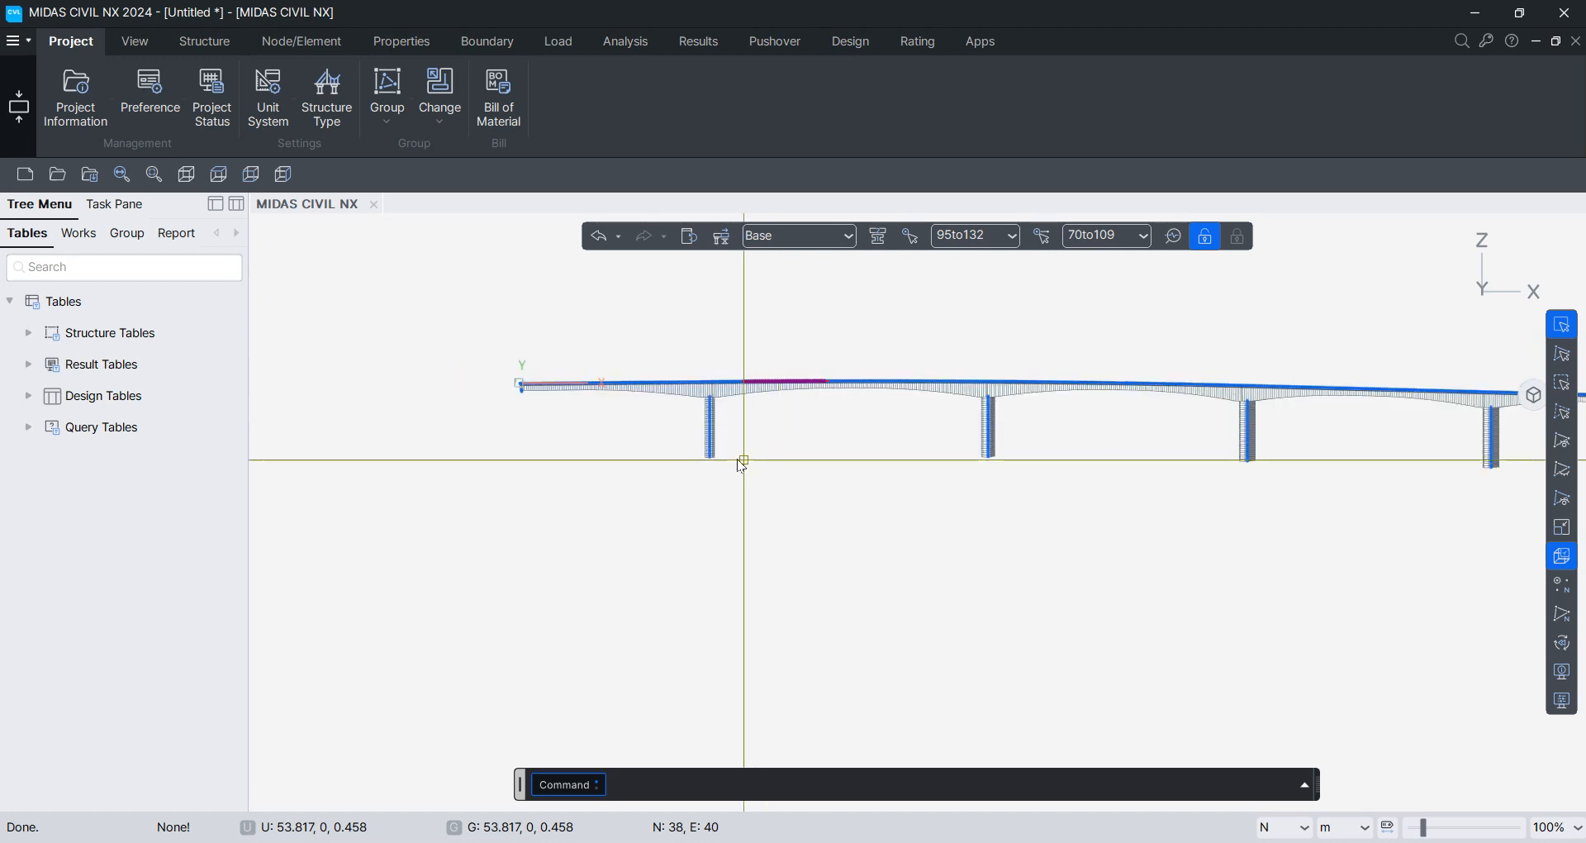
Step: Review the imported materials and sections in the model's works tree
click(80, 235)
scroll(172, 457, down, 1)
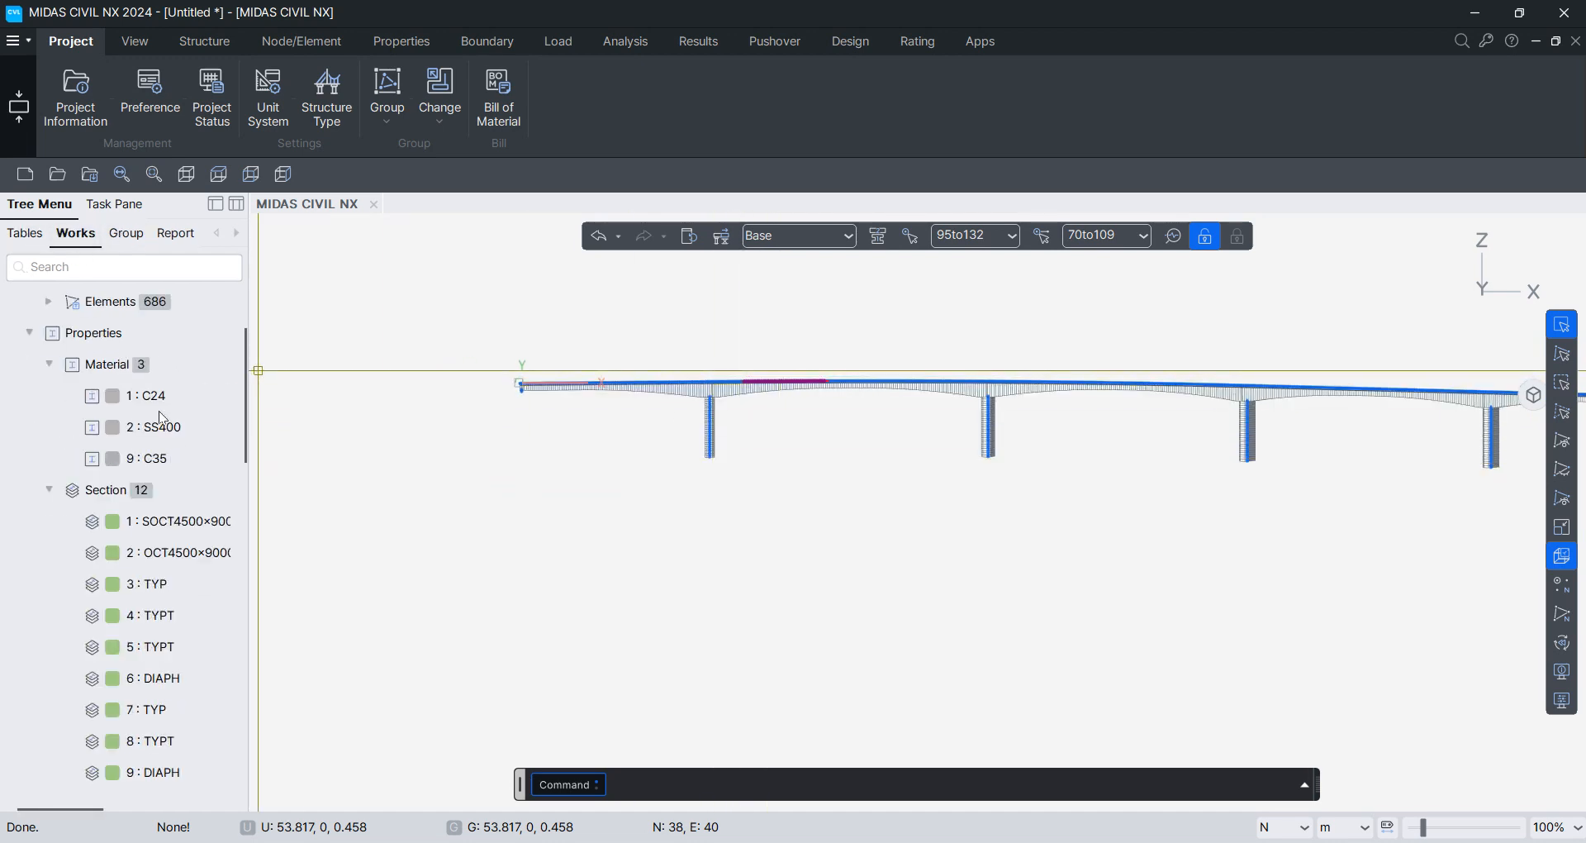
scroll(161, 459, down, 2)
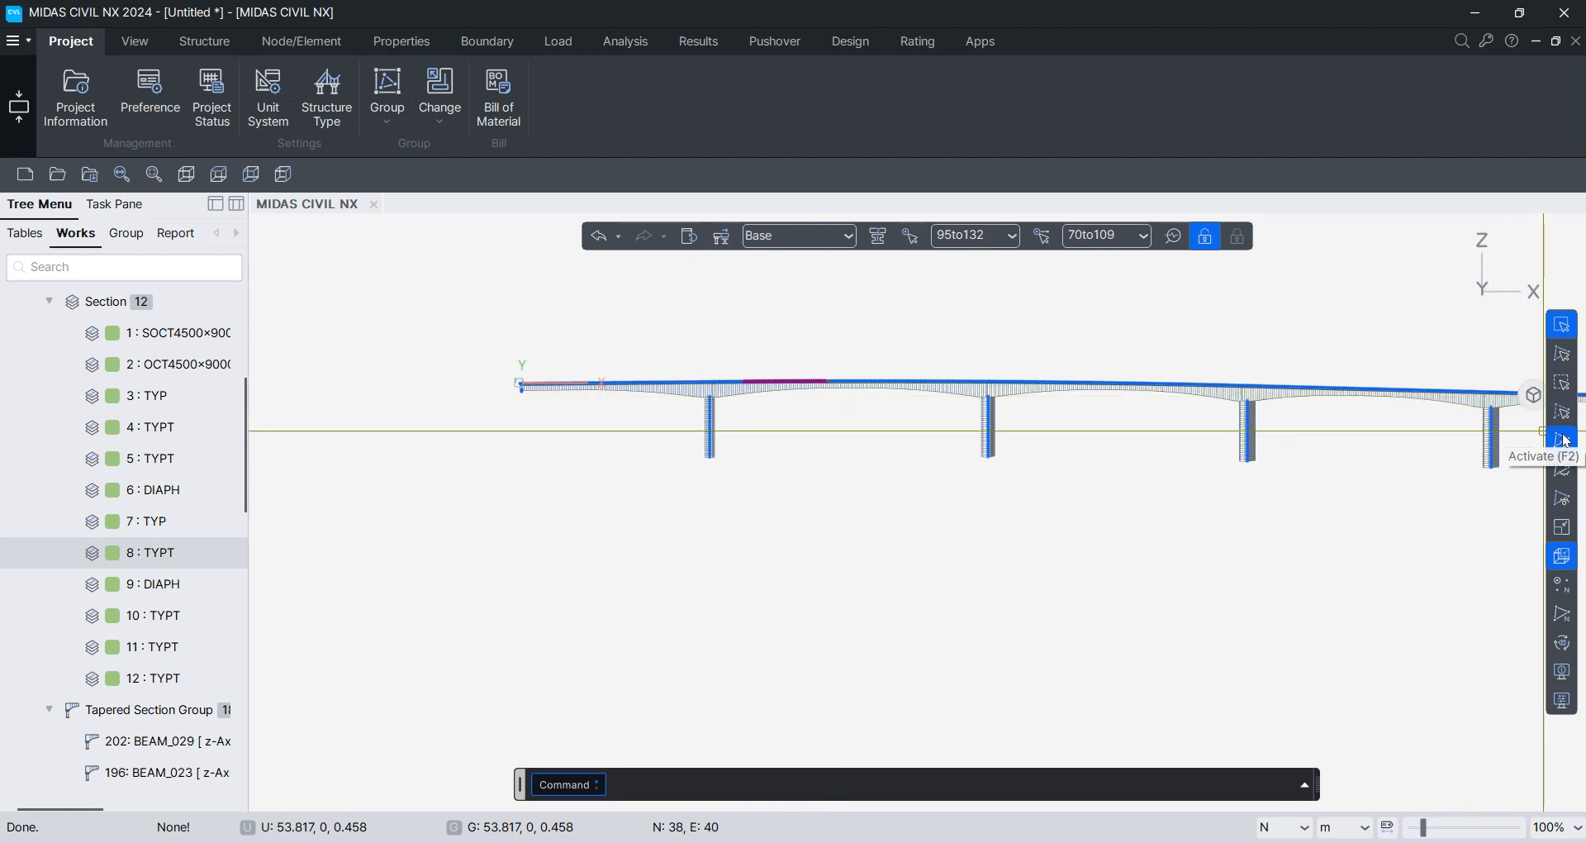
Step: Clear the current selection and select the elements that use section 8 : TYPT
click(131, 43)
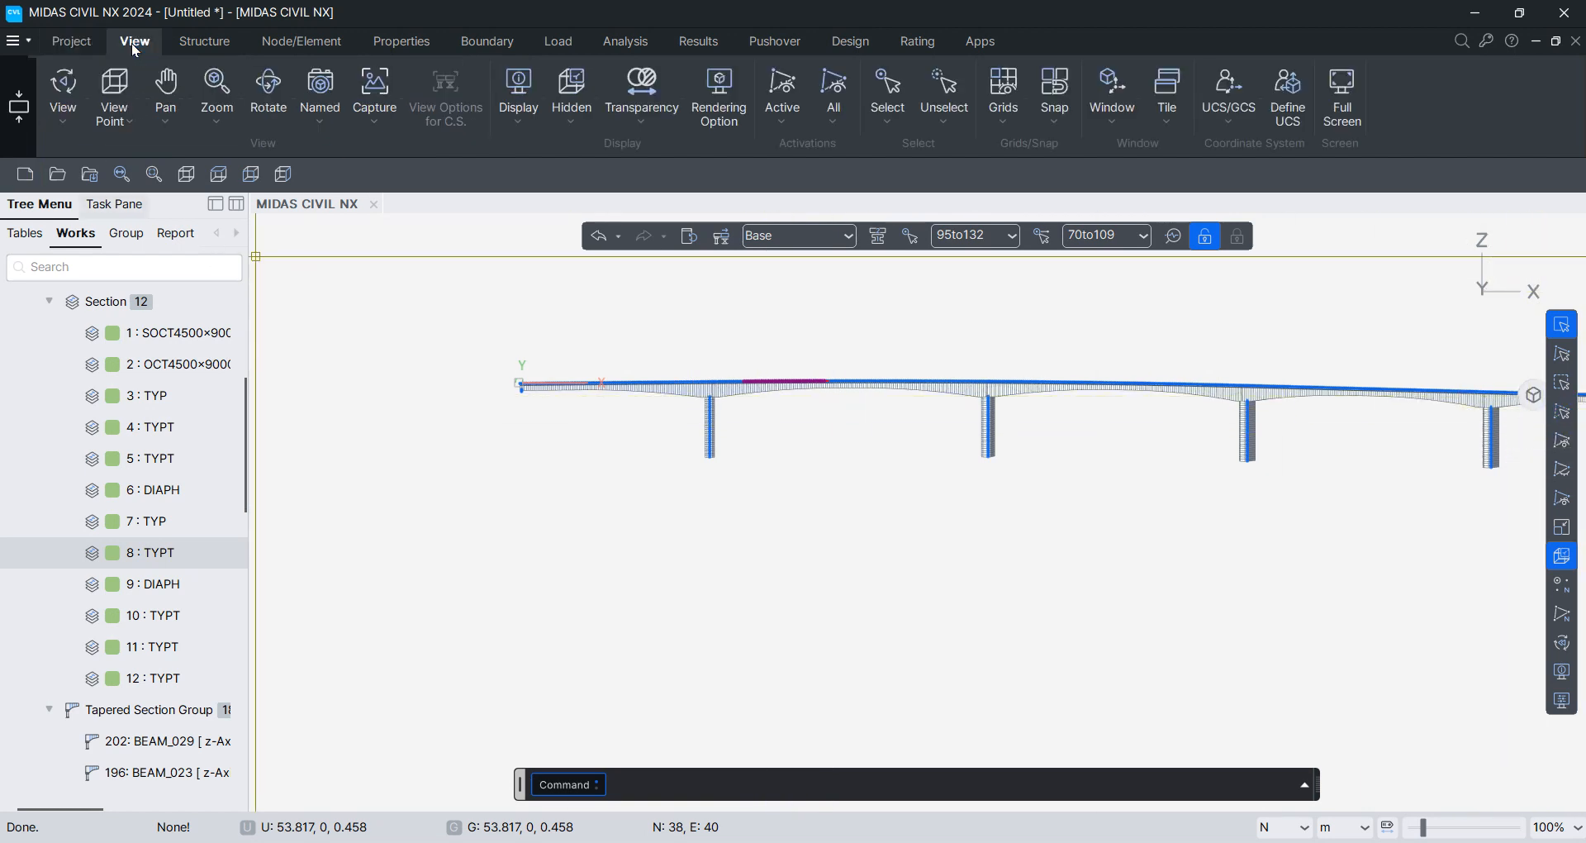
ctrl+middle_drag(564, 425, 676, 468)
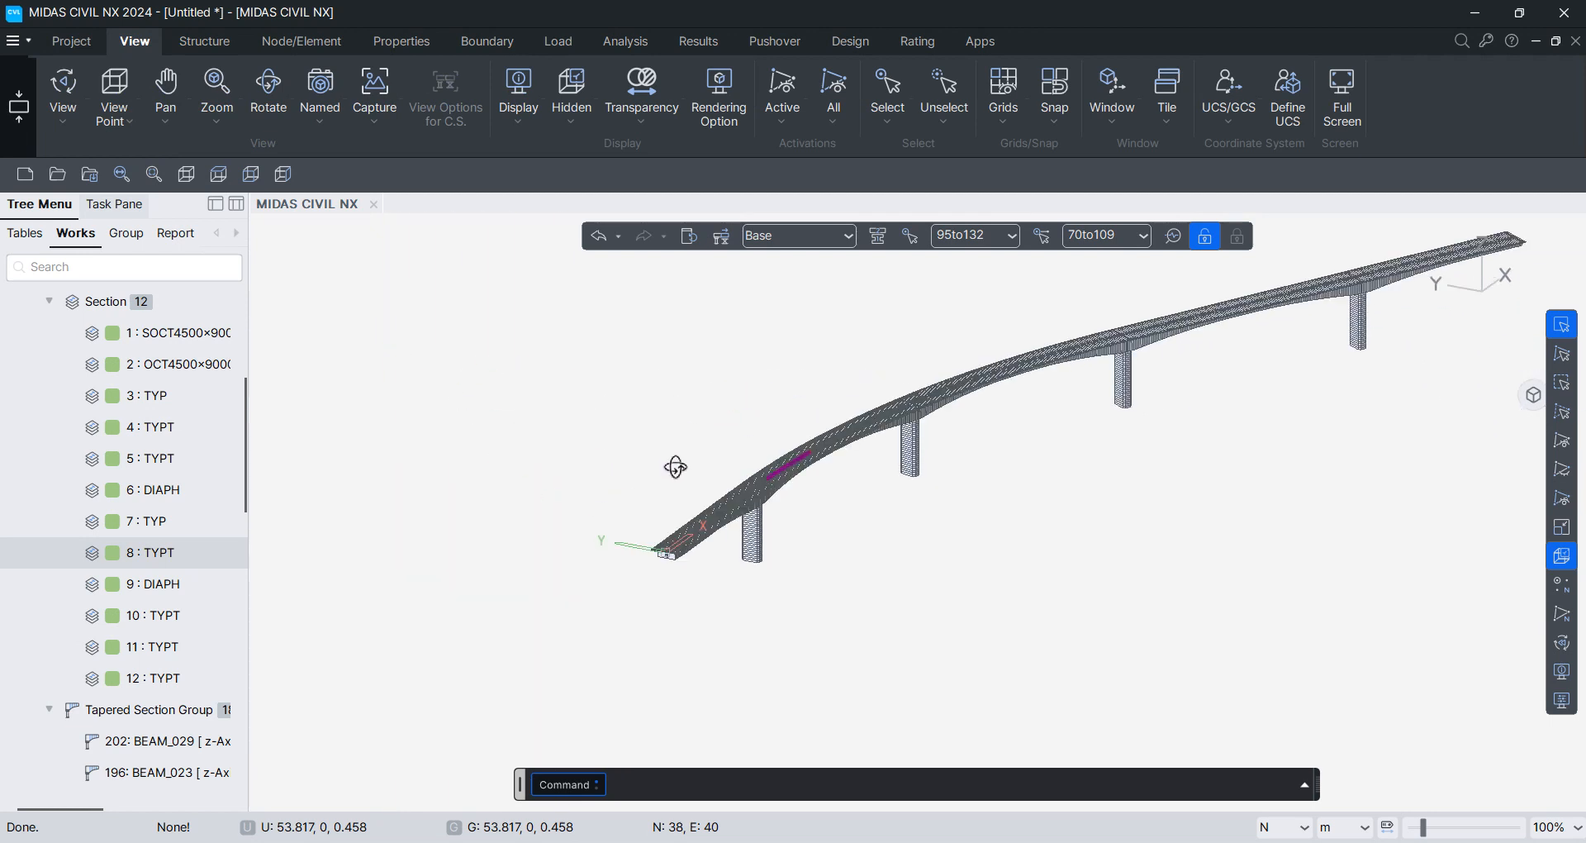
click(943, 122)
click(983, 287)
ctrl+middle_drag(915, 490, 342, 525)
double_click(153, 559)
Step: Review the tapered section groups and boundaries, selecting the elastic links, rigid links and Type 1 support nodes to check them
scroll(156, 612, down, 4)
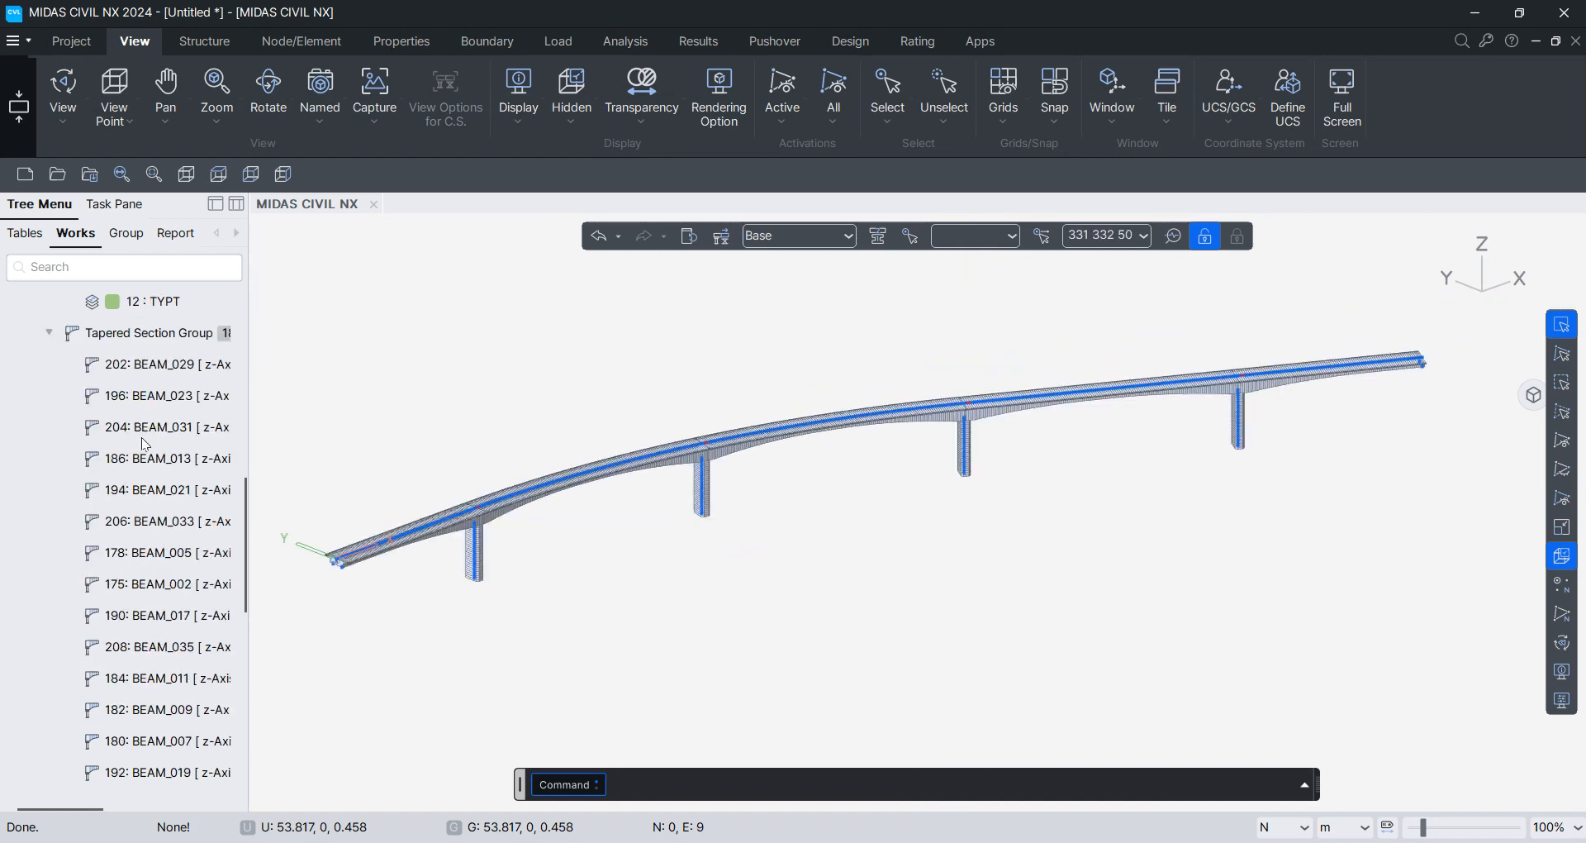
scroll(148, 496, down, 8)
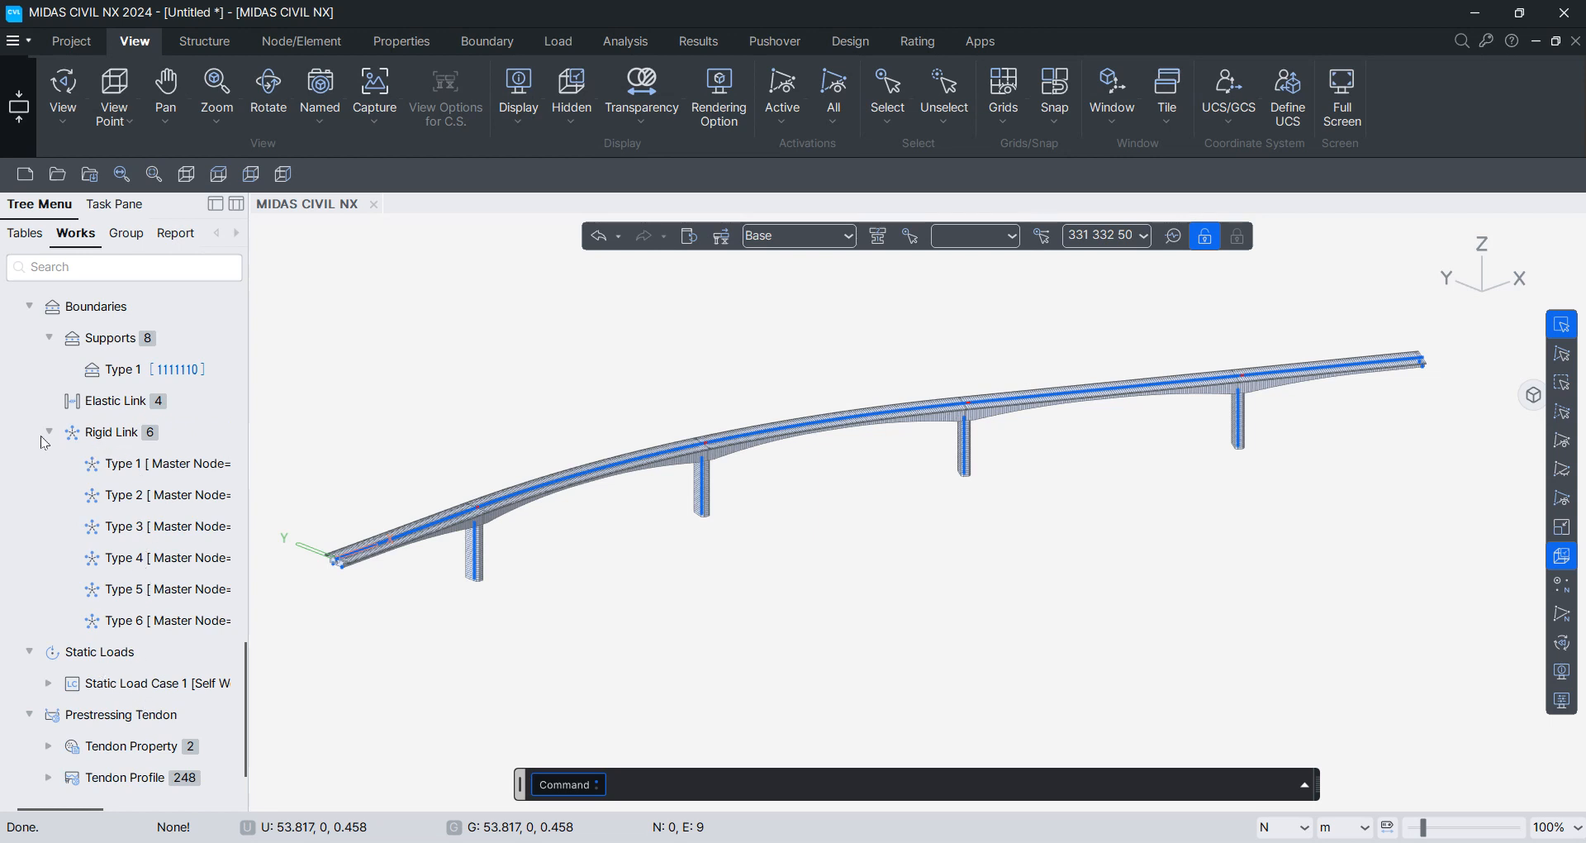
click(50, 432)
double_click(121, 588)
double_click(119, 616)
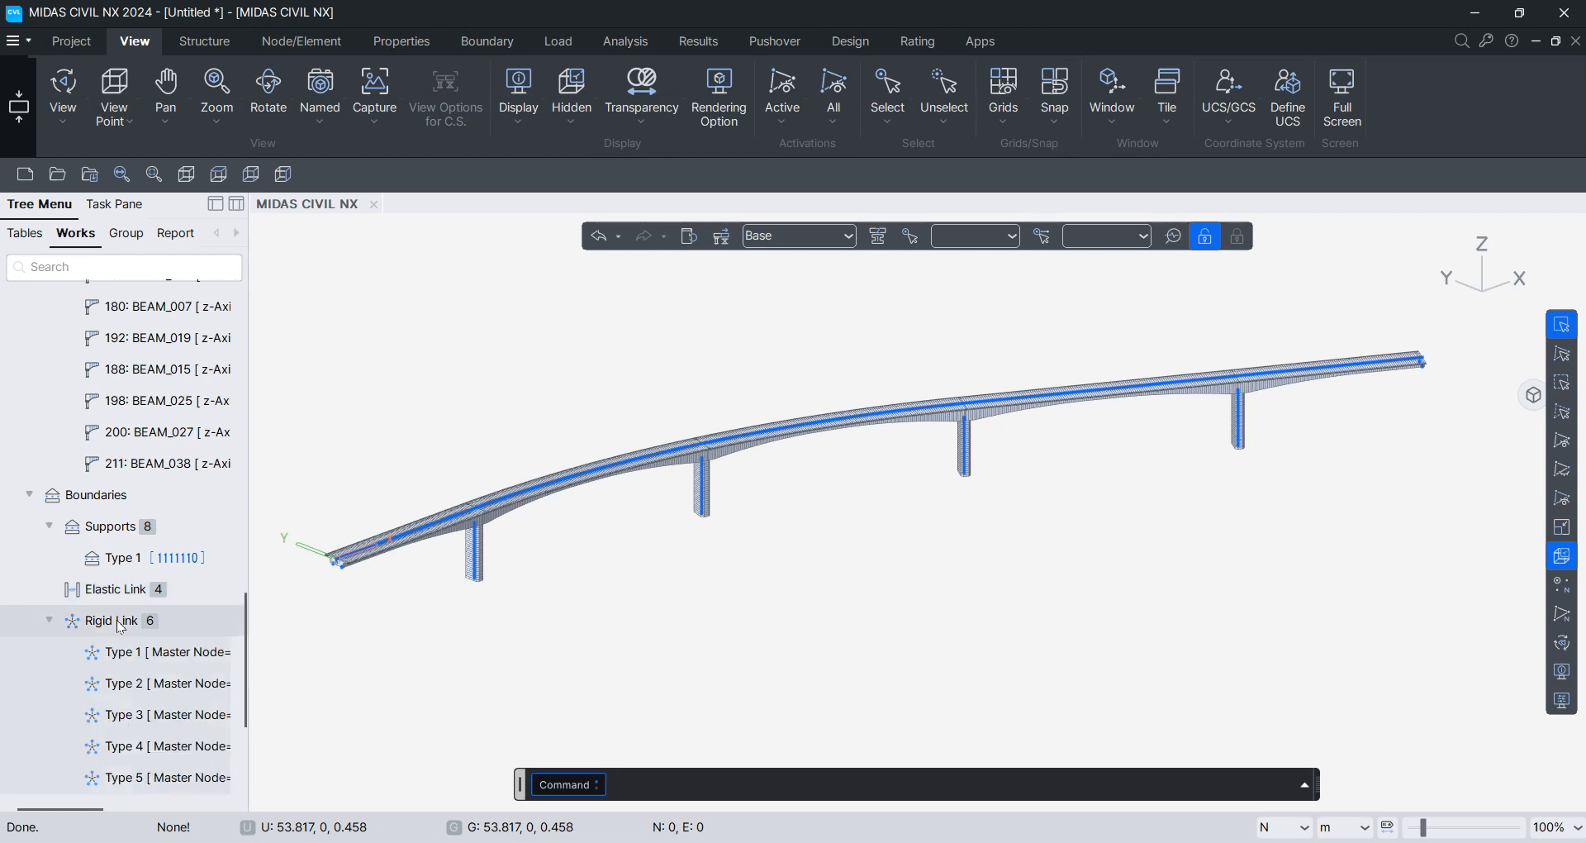
click(50, 621)
double_click(144, 559)
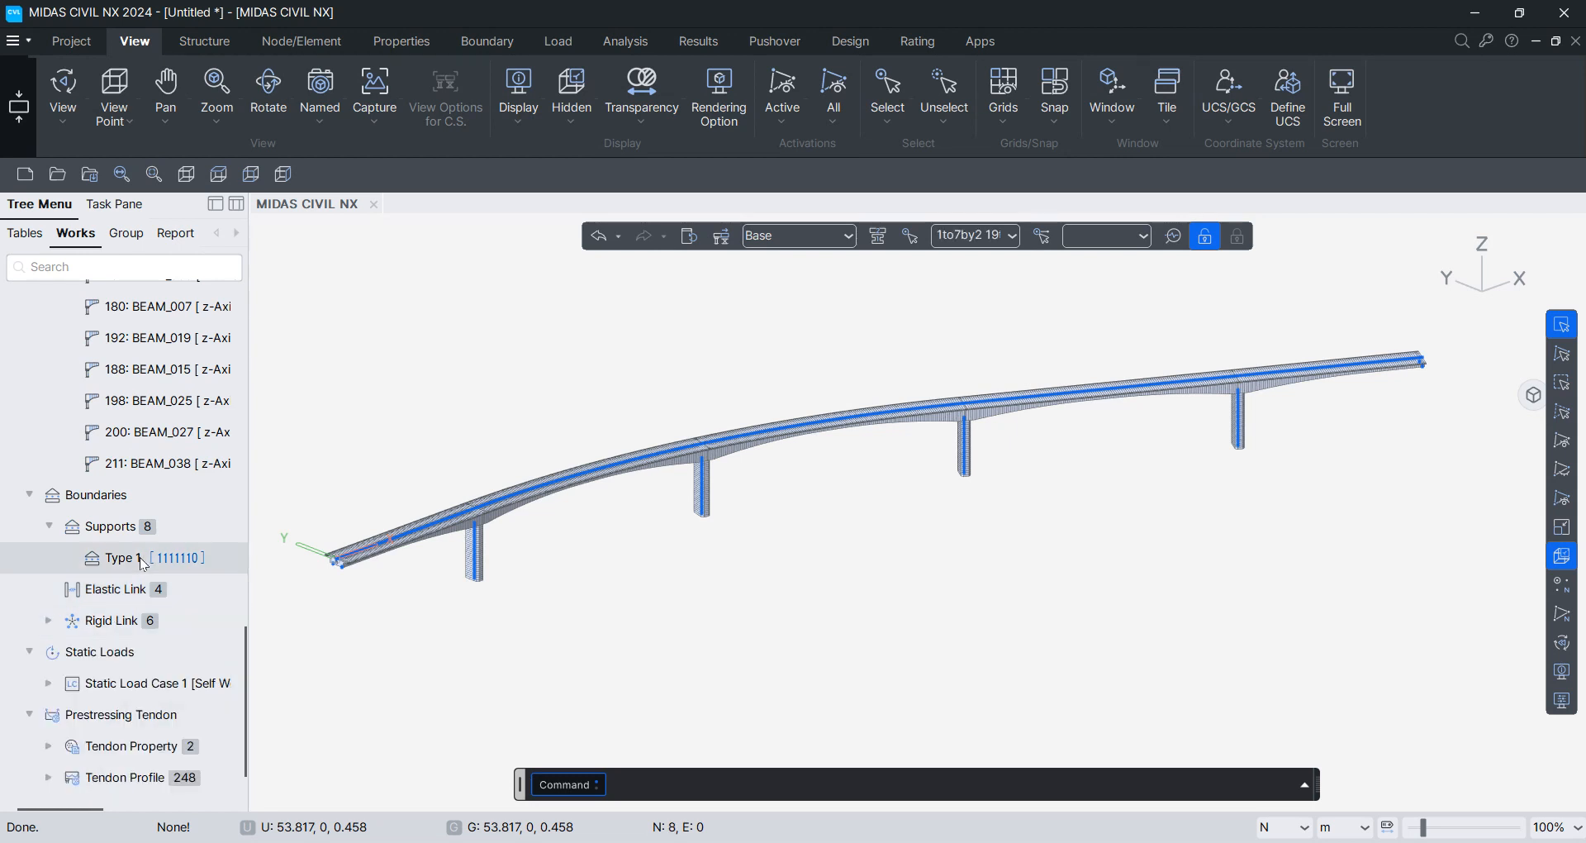
Step: Display the Type 1 supports and then the elastic links on the bridge model to check their locations
right_click(144, 563)
click(186, 483)
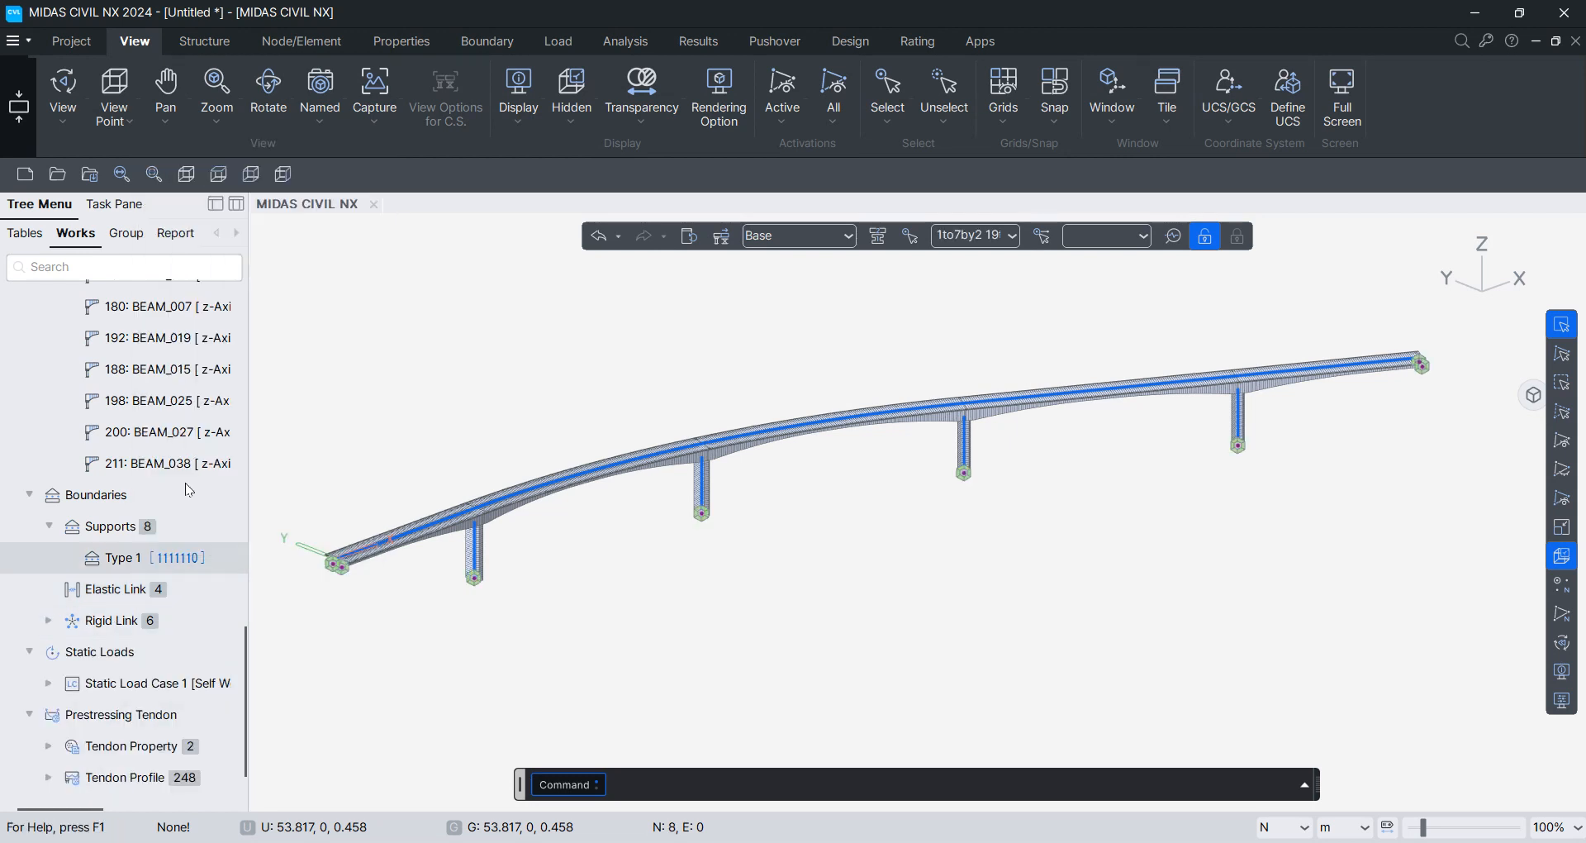
click(116, 589)
right_click(115, 589)
click(171, 642)
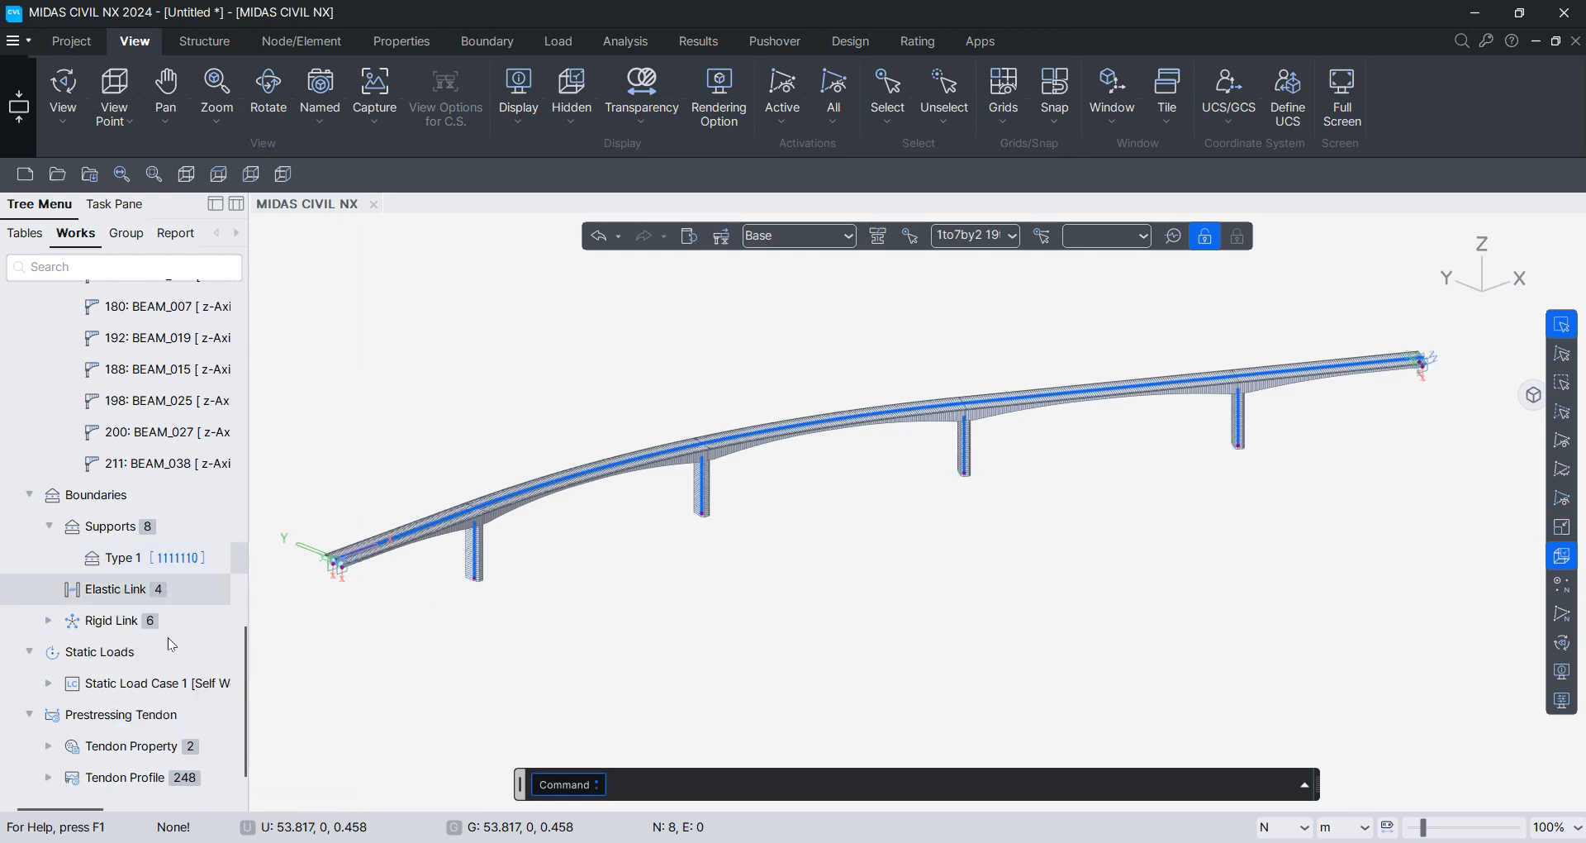
middle_drag(337, 671, 369, 601)
Step: Expand the prestressing tendon profiles and review the bottom tendon entries, highlighting Bot01_05R
click(115, 747)
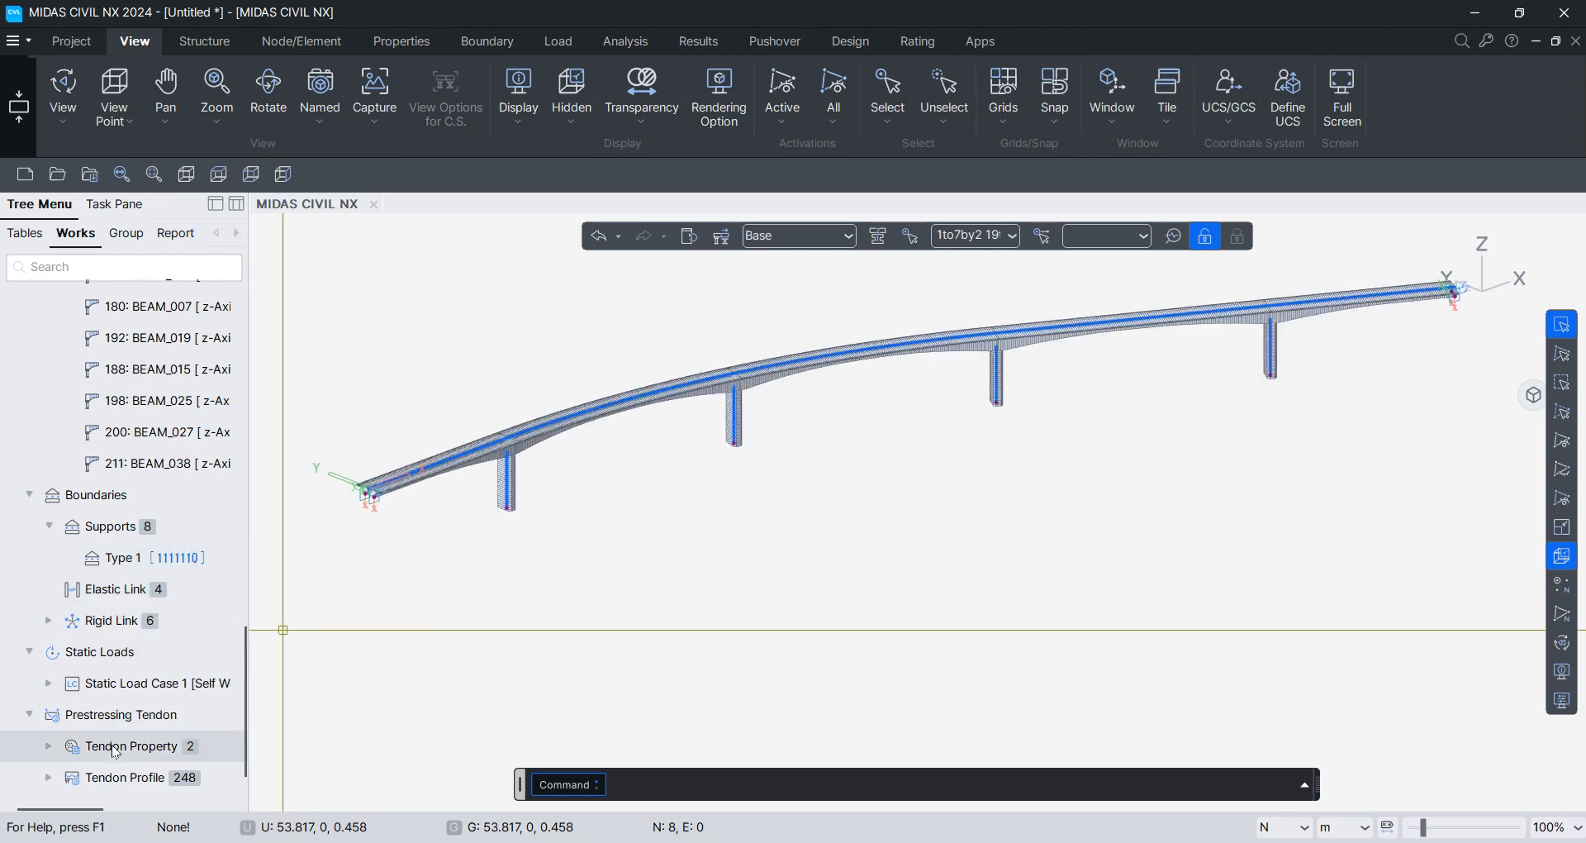
double_click(122, 785)
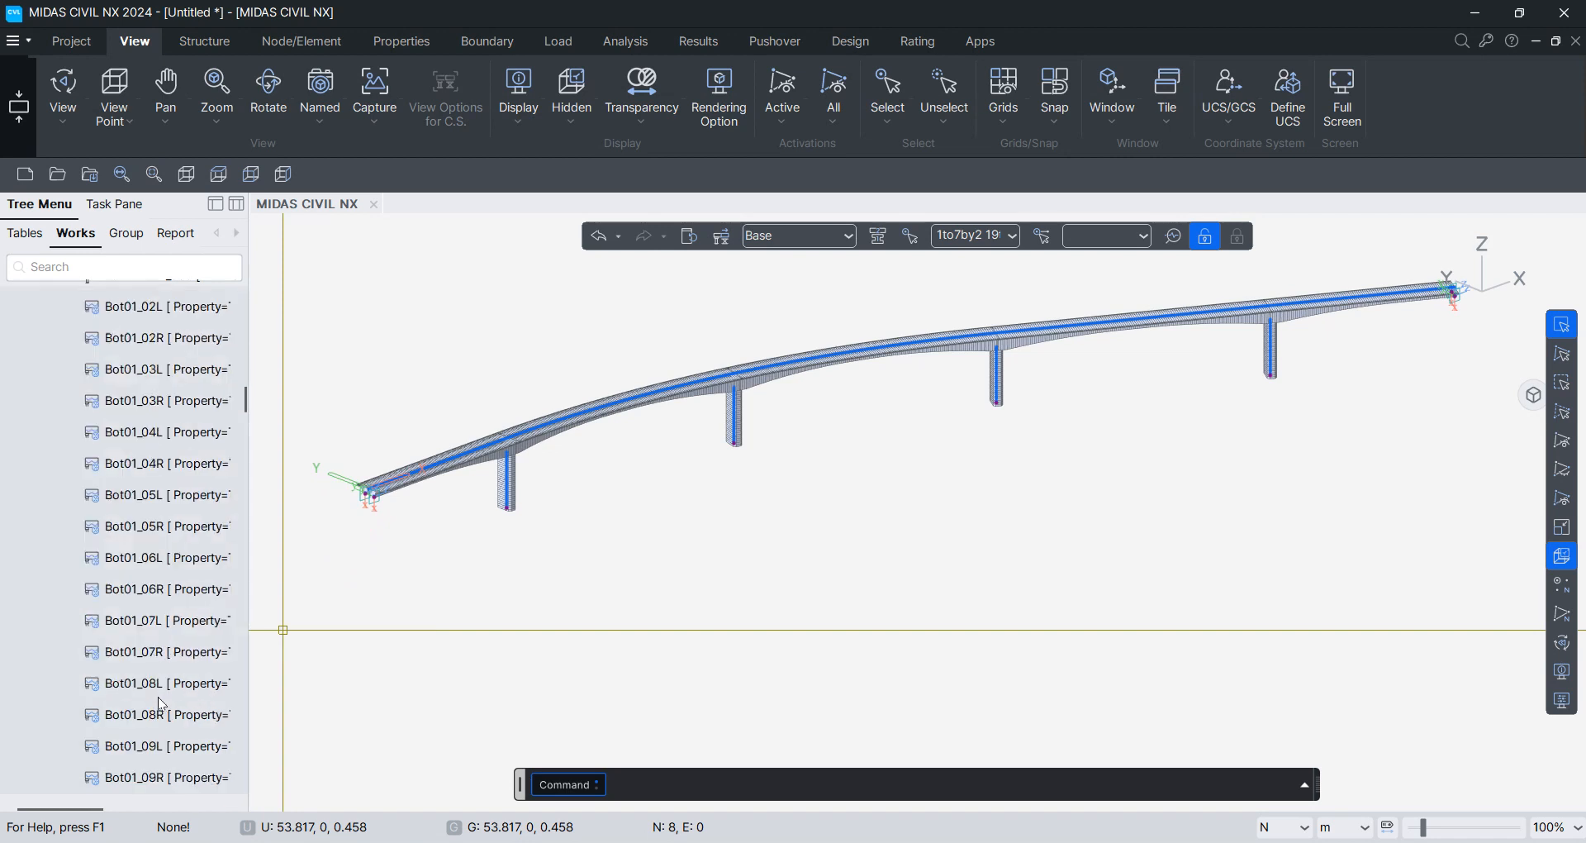
click(151, 533)
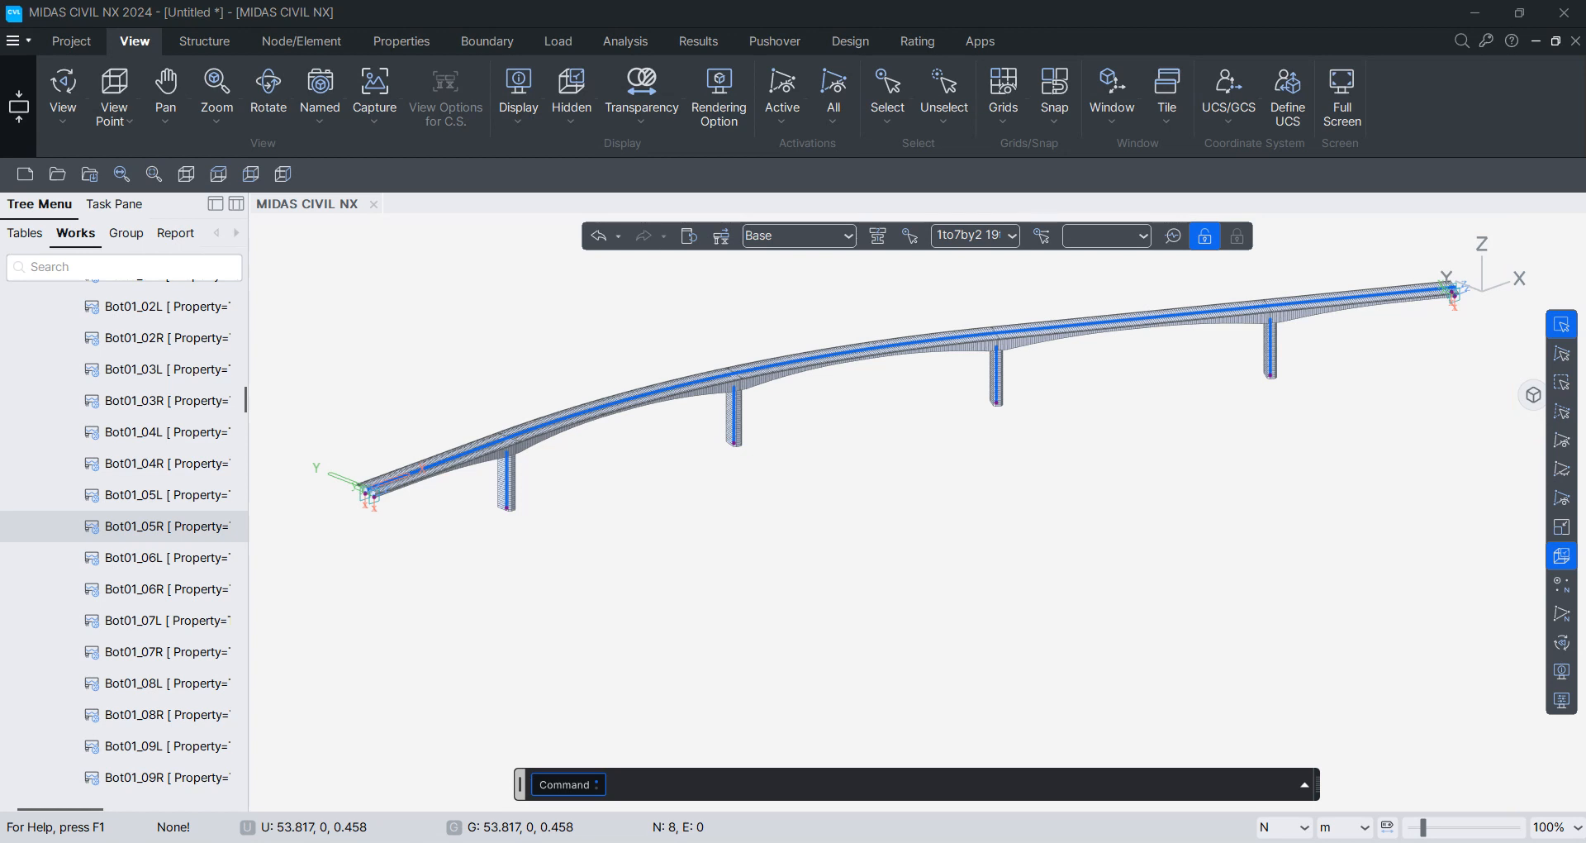
Step: Switch to the midas CIM manual in the browser and open the FCM Bridge page under Smart Template's Bridge Template Functions
drag(1585, 215, 584, 8)
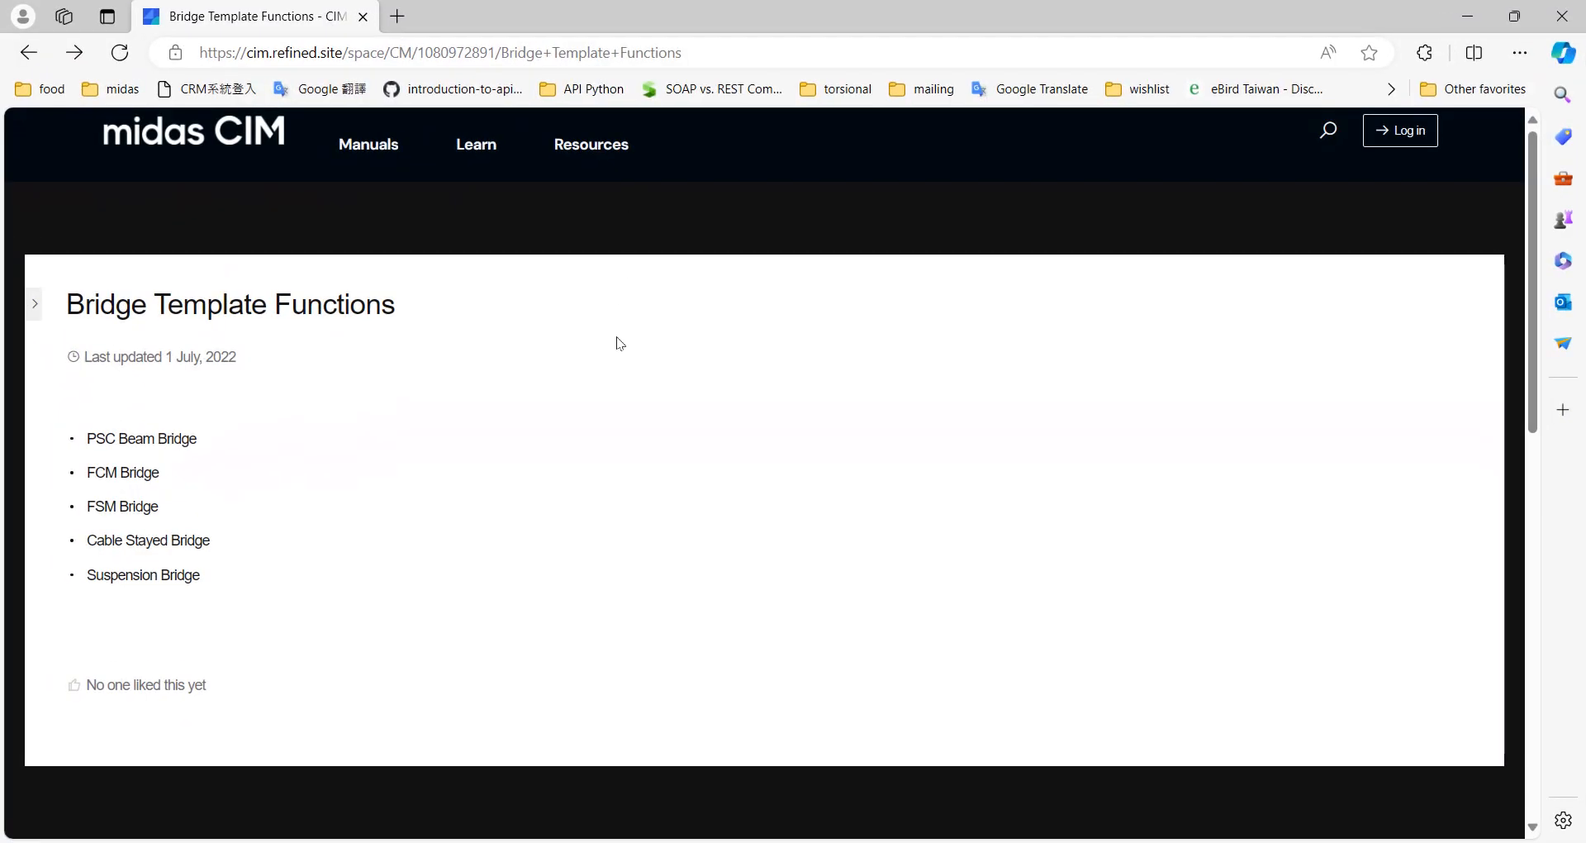
click(34, 304)
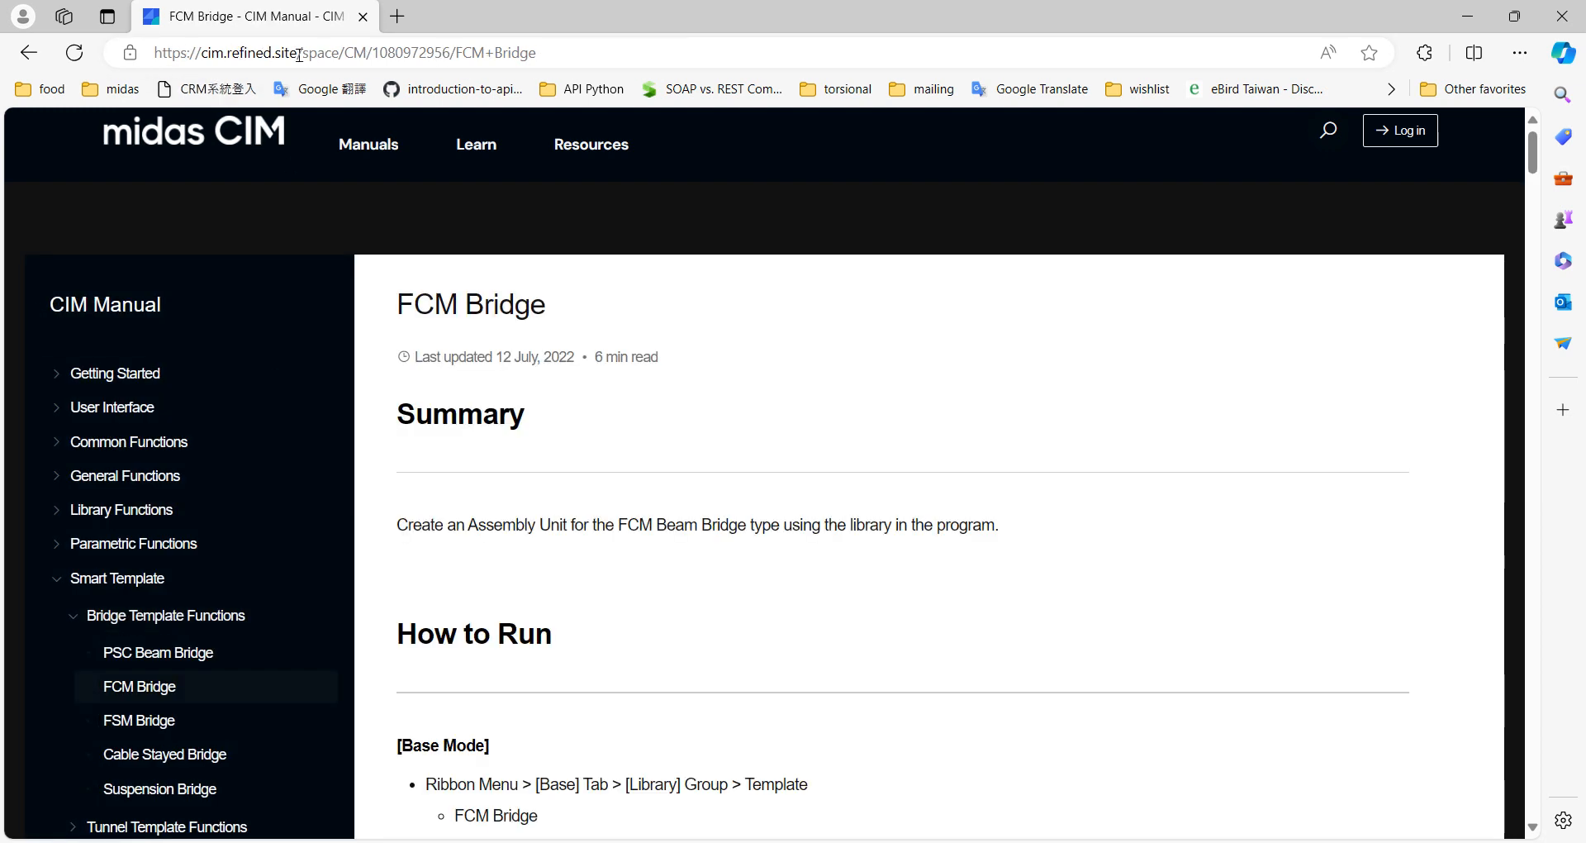
click(109, 583)
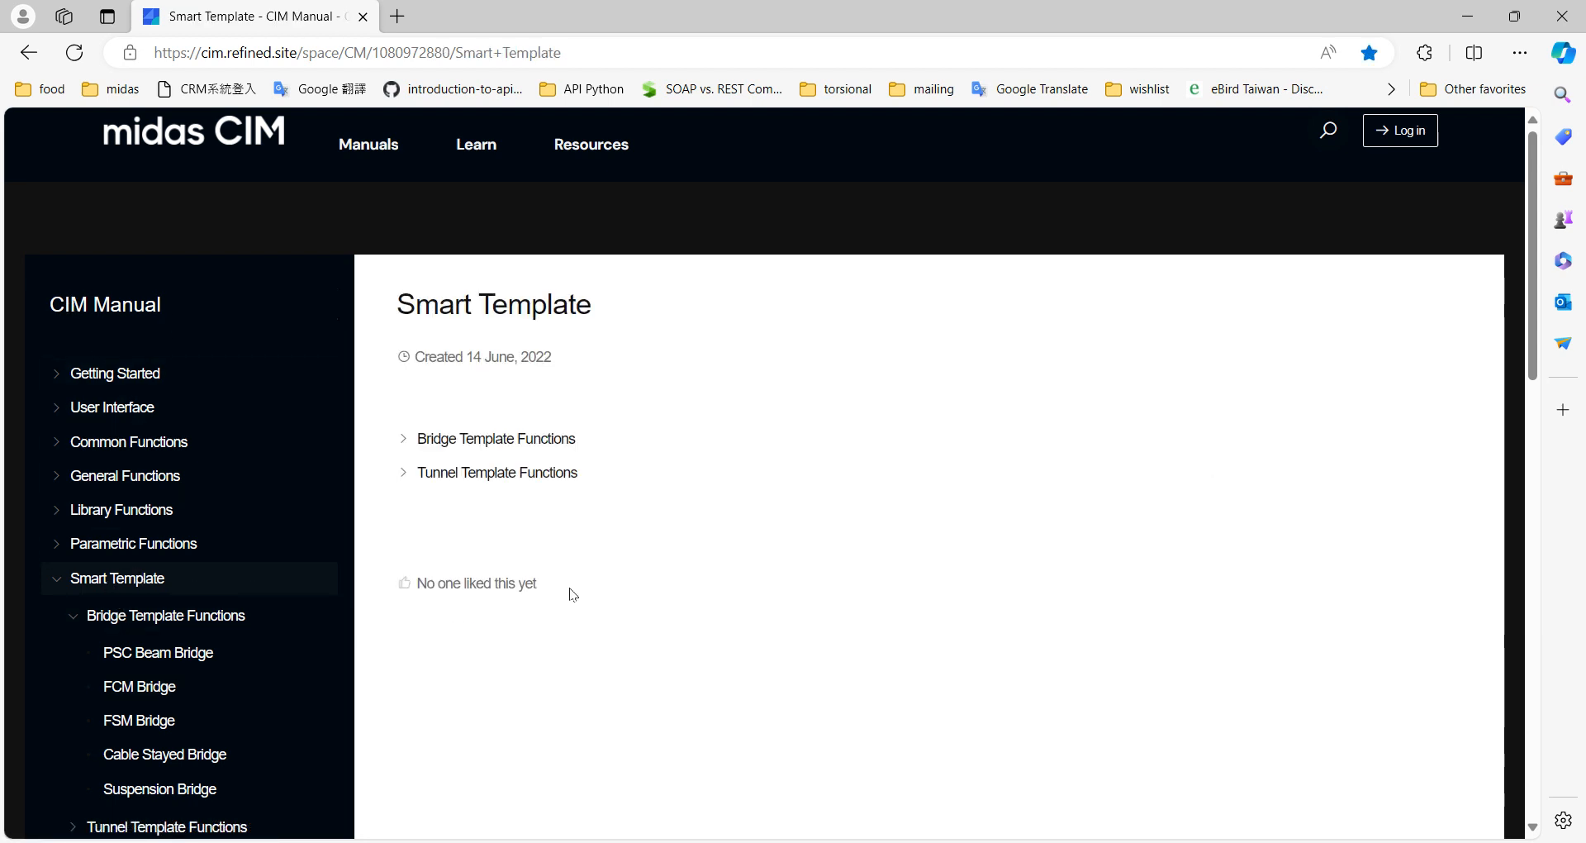
click(469, 445)
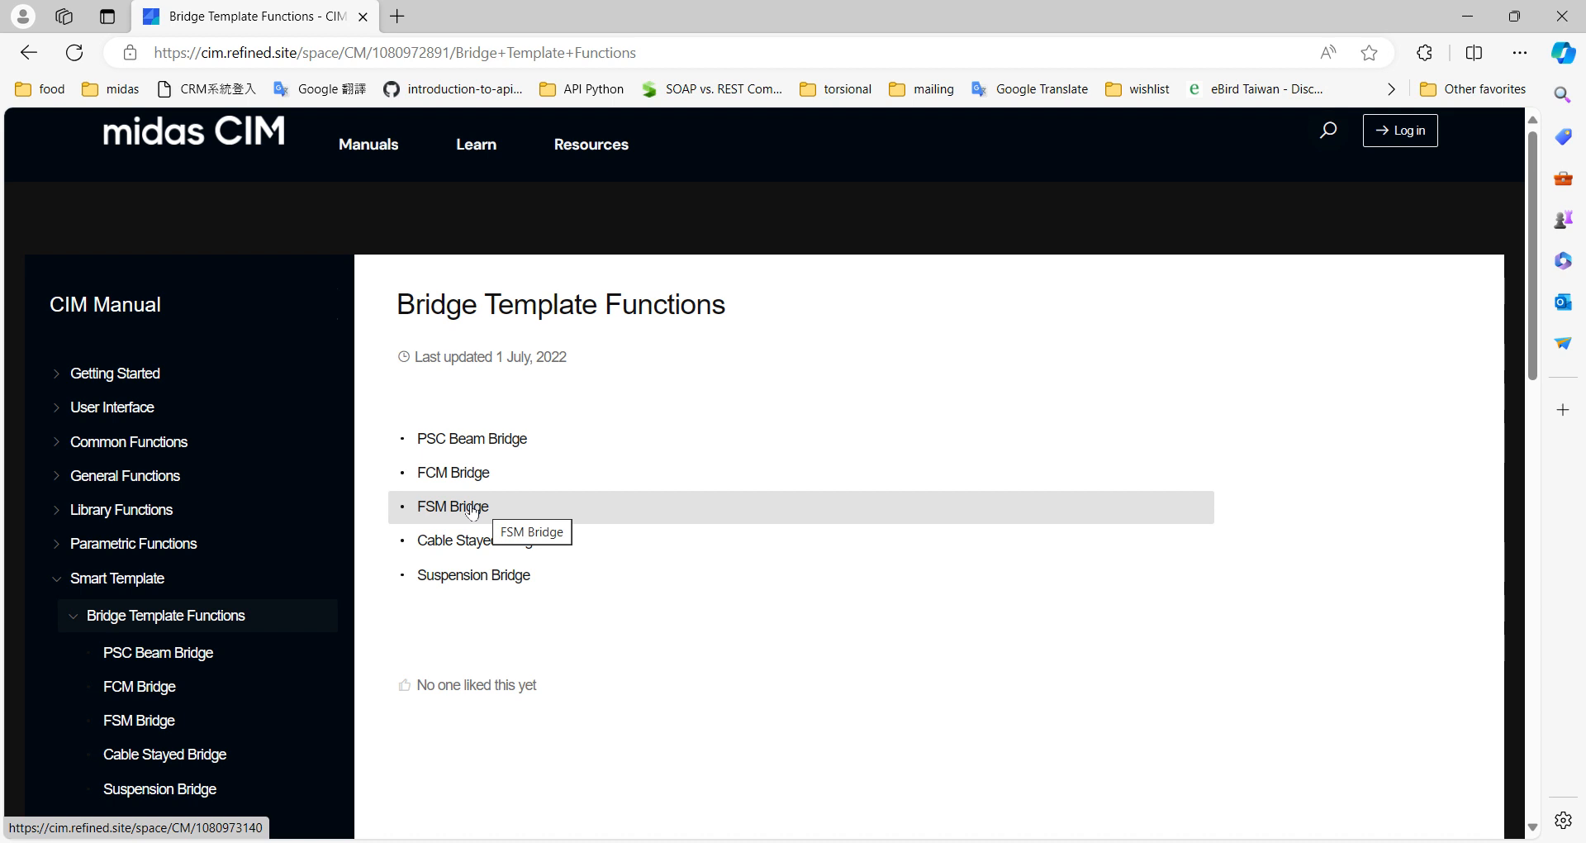
click(470, 473)
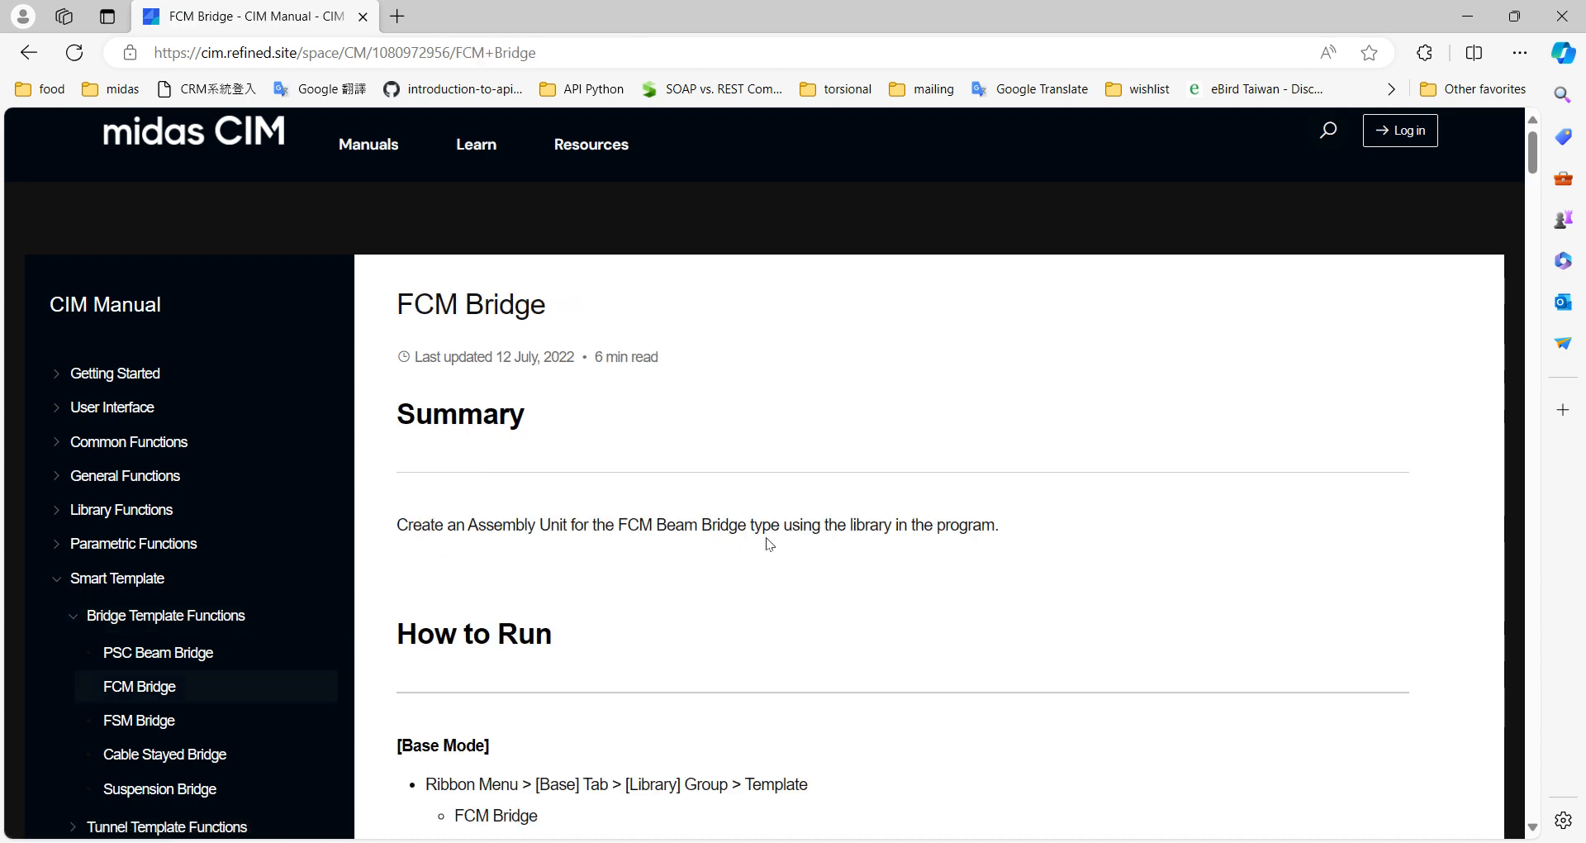
Step: Read the FCM Bridge page's General and Layout explanations, including the detailed explanation of the advanced Pier Table settings
scroll(746, 544, down, 8)
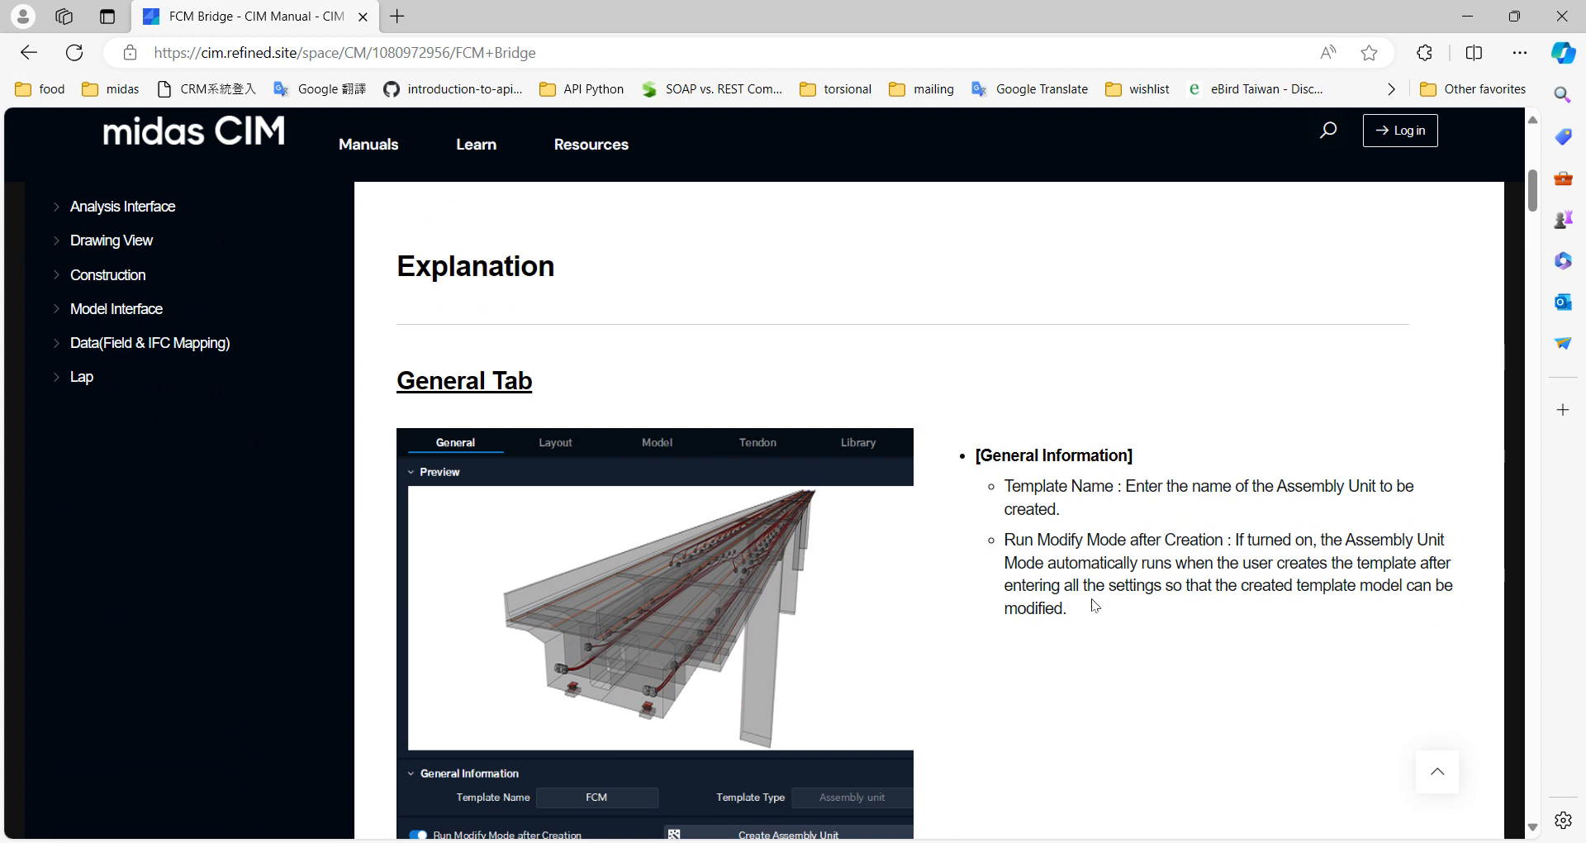
scroll(1048, 589, down, 10)
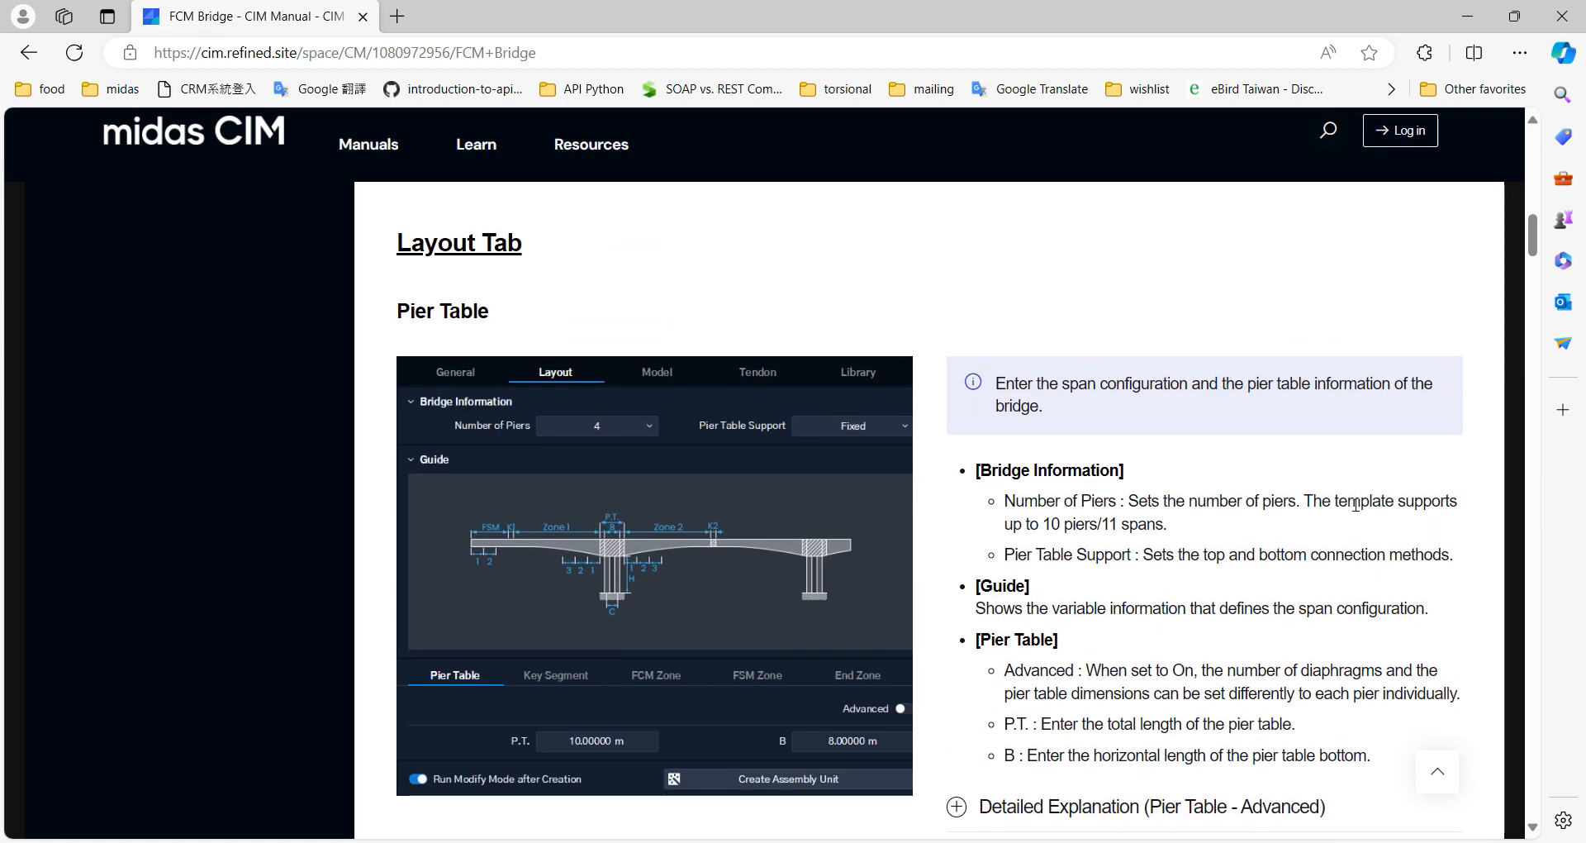
scroll(1355, 503, down, 5)
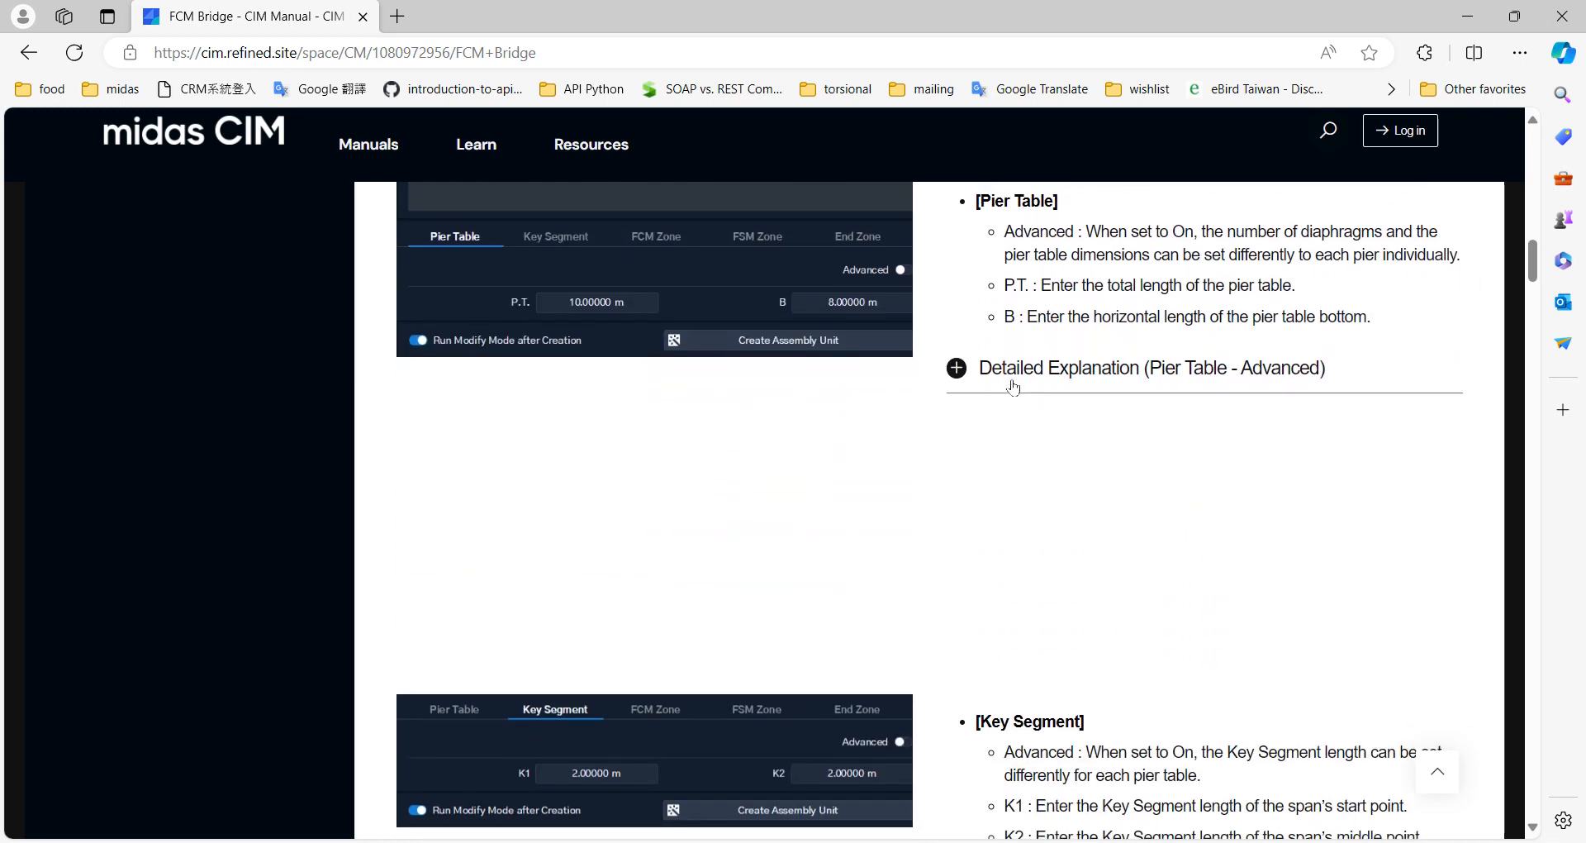
click(1013, 385)
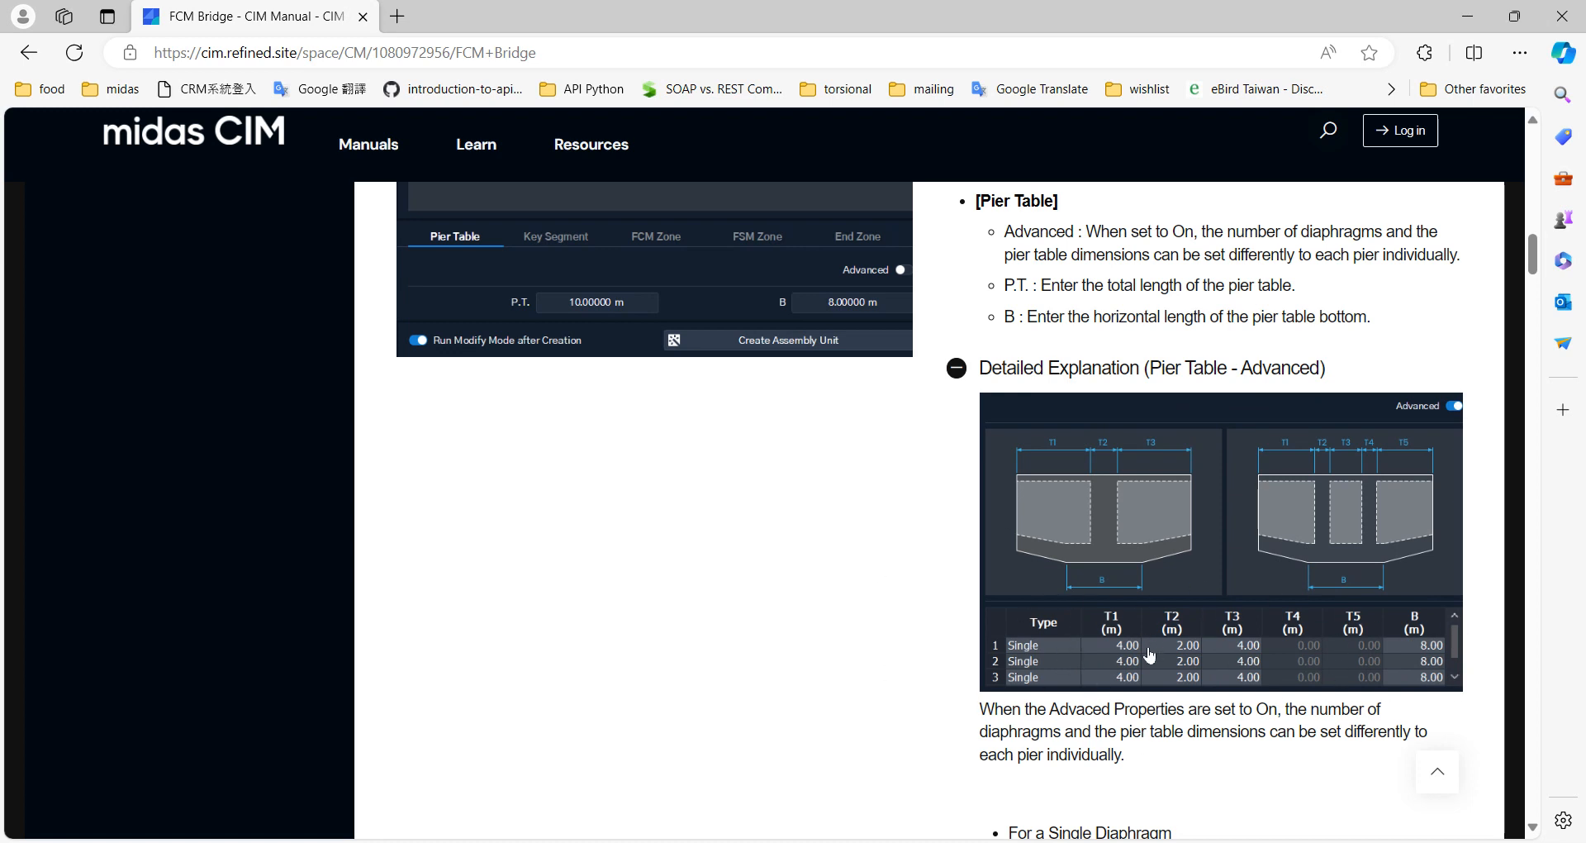
scroll(1123, 651, down, 8)
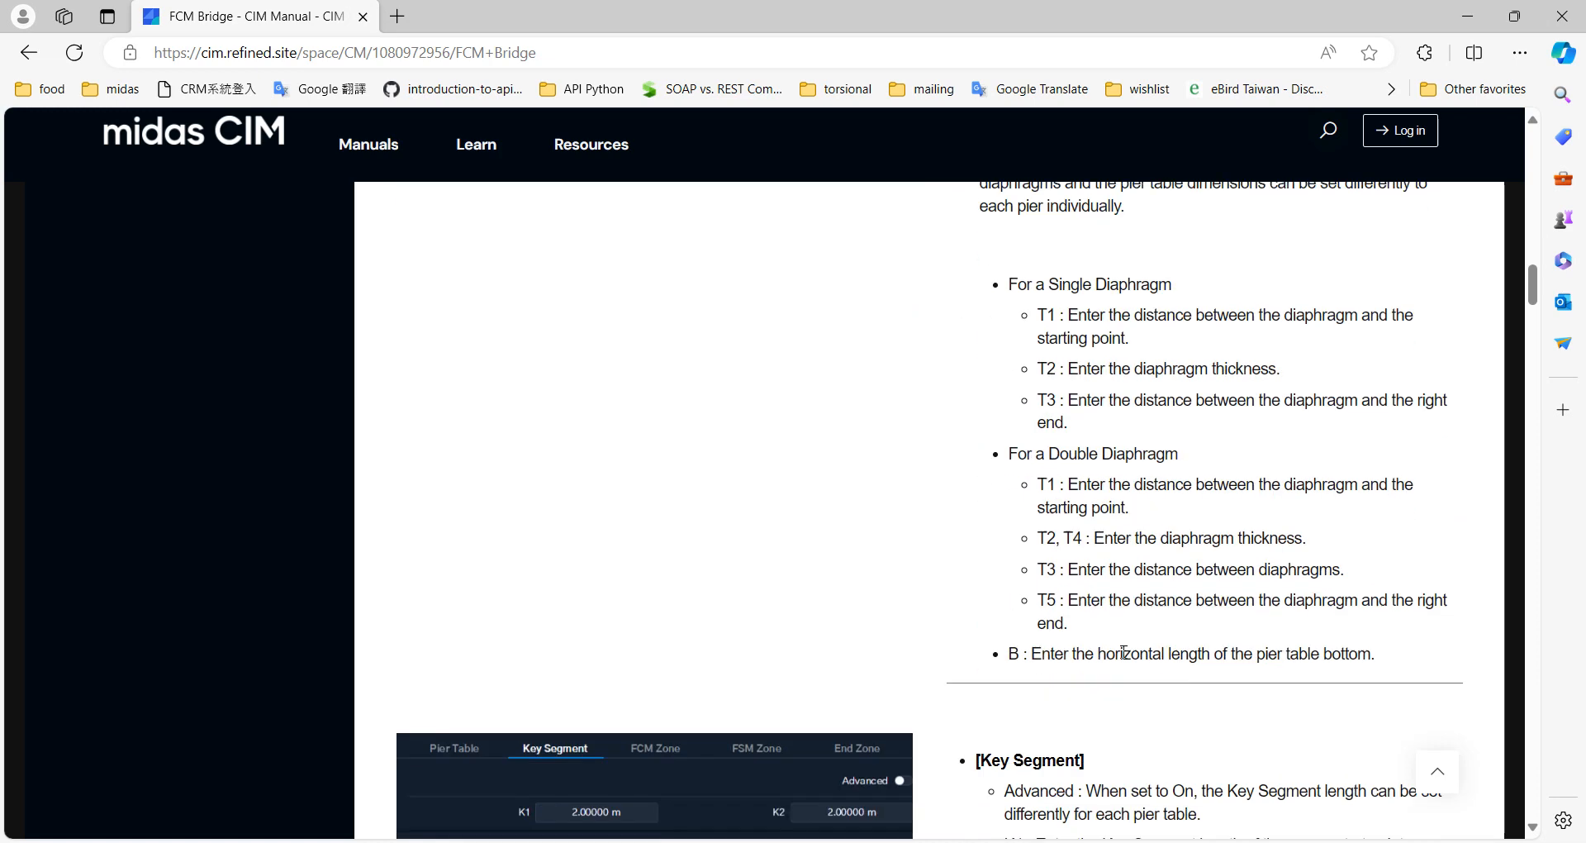
Step: Read the Key Segment parameters and expand the detailed explanation of their advanced settings
scroll(1123, 652, down, 3)
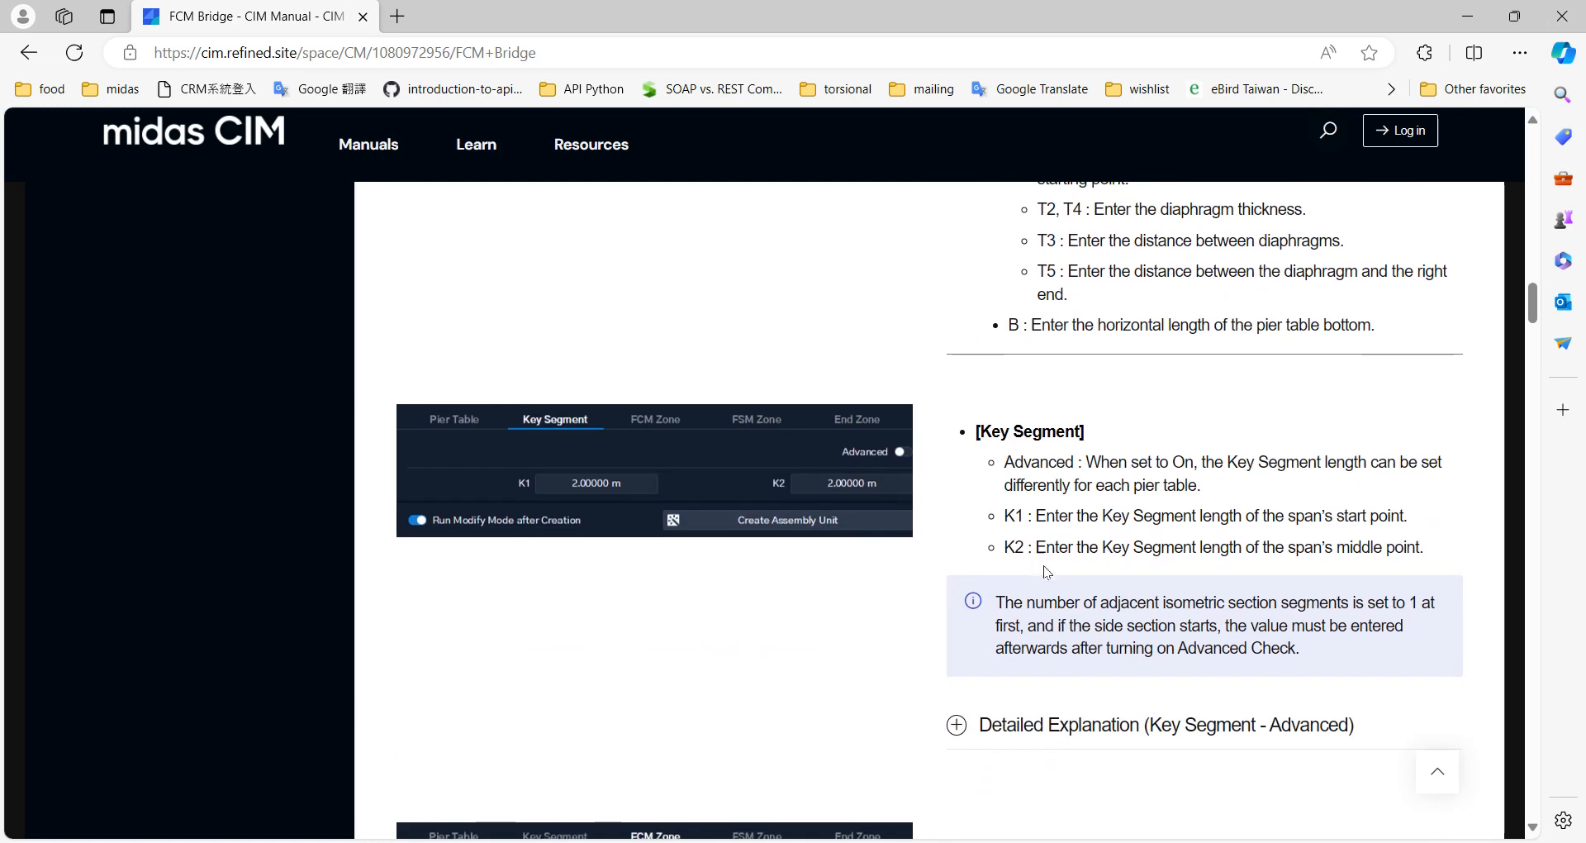
scroll(1043, 566, down, 3)
click(1006, 508)
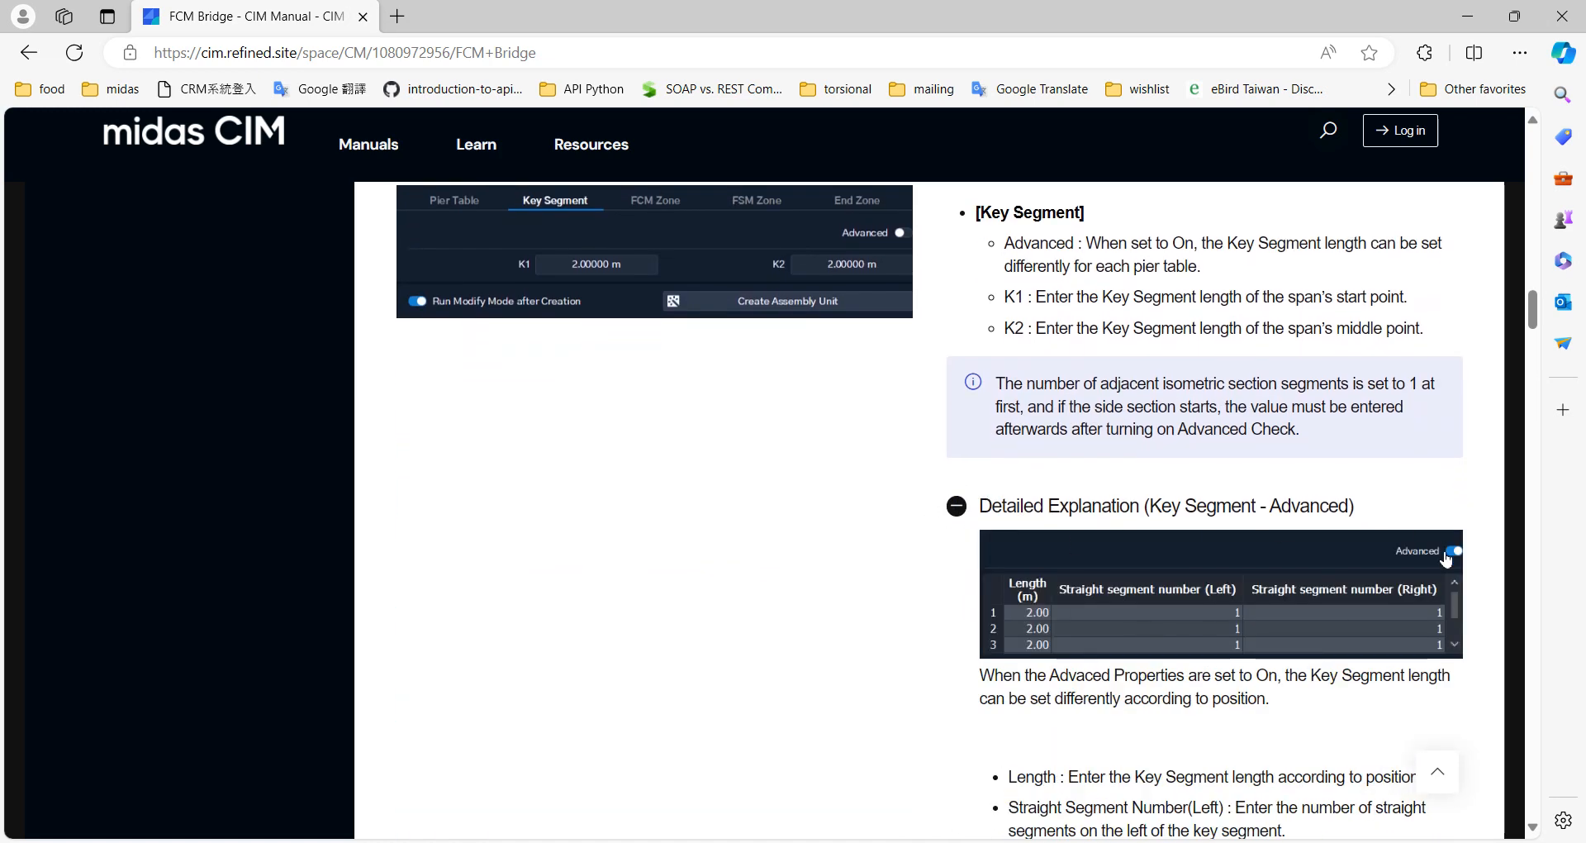
Step: Return to the start of the FCM Bridge page and open the manual's PSC Beam Bridge page
scroll(488, 579, up, 15)
scroll(478, 583, up, 5)
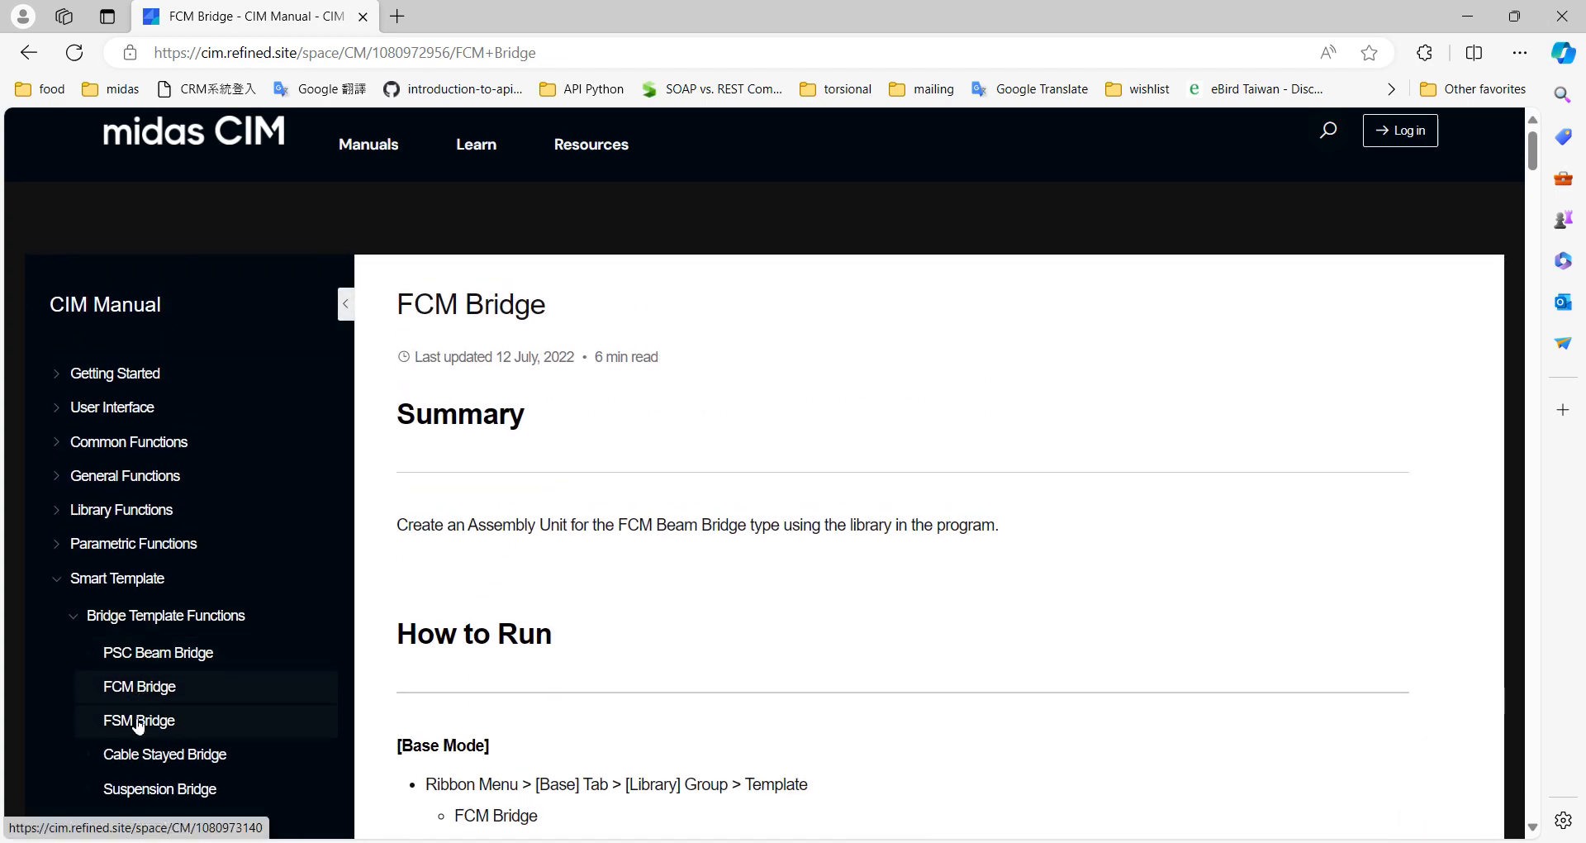
click(147, 659)
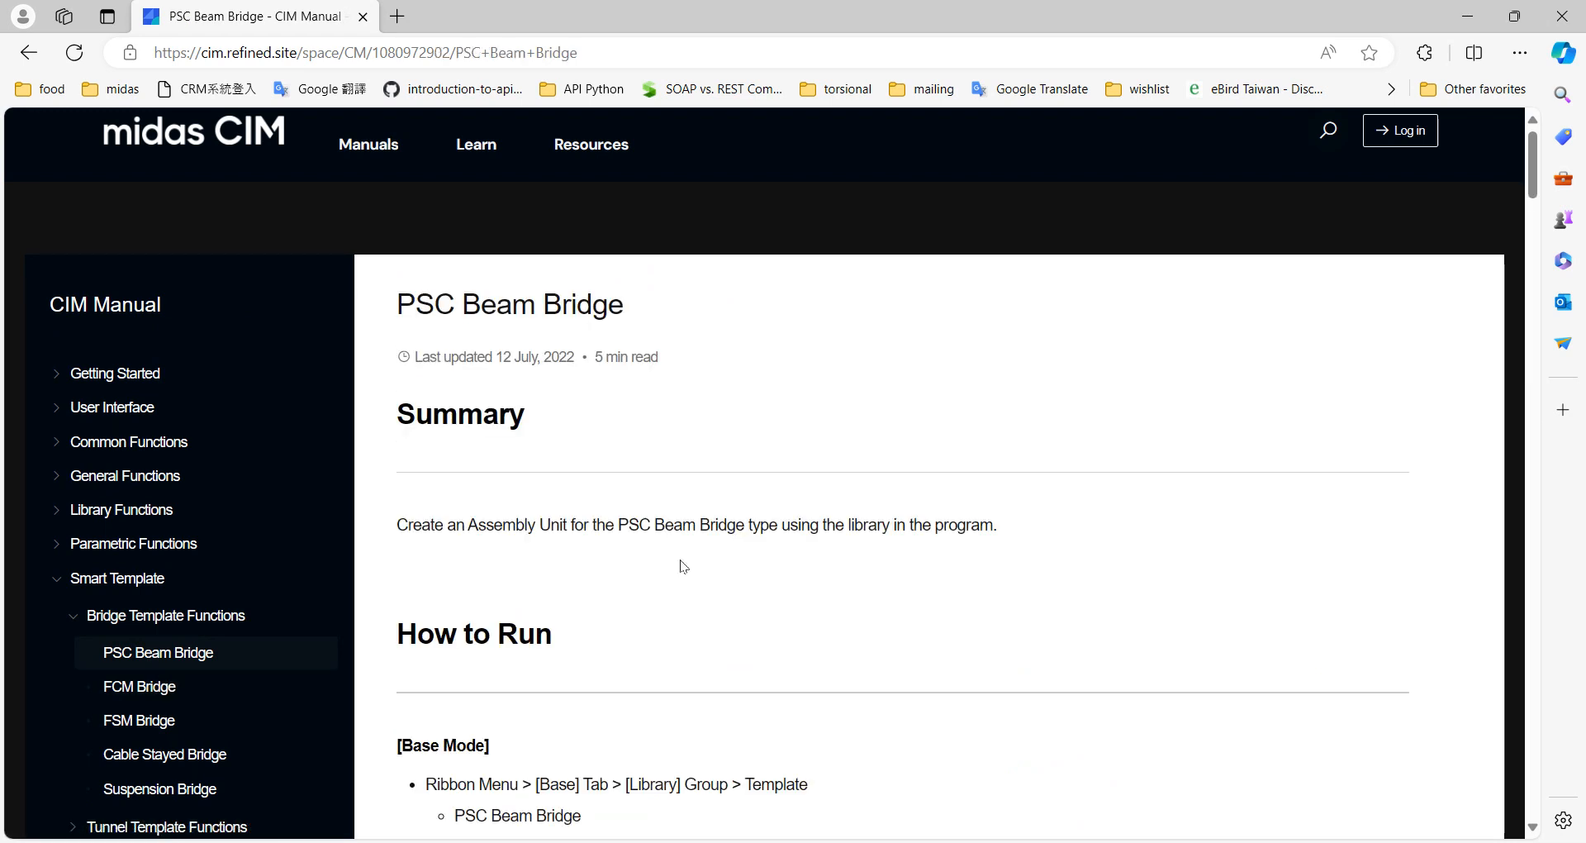
Step: Switch back to MIDAS CIVIL NX and take a closer look at the imported bridge's girder and piers
click(765, 841)
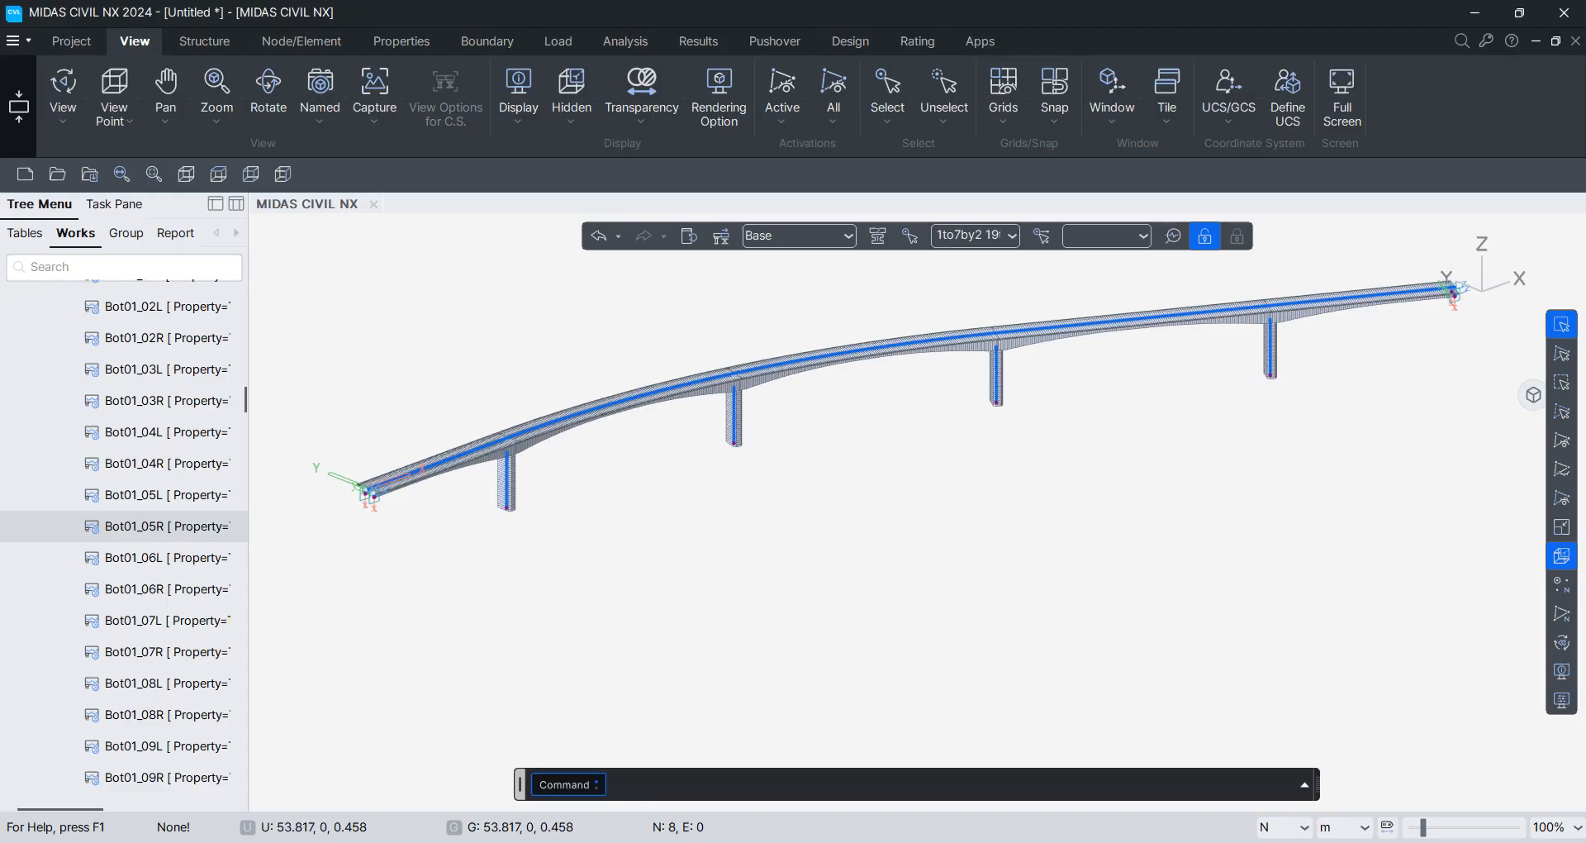
middle_drag(848, 571, 825, 658)
scroll(825, 658, up, 1)
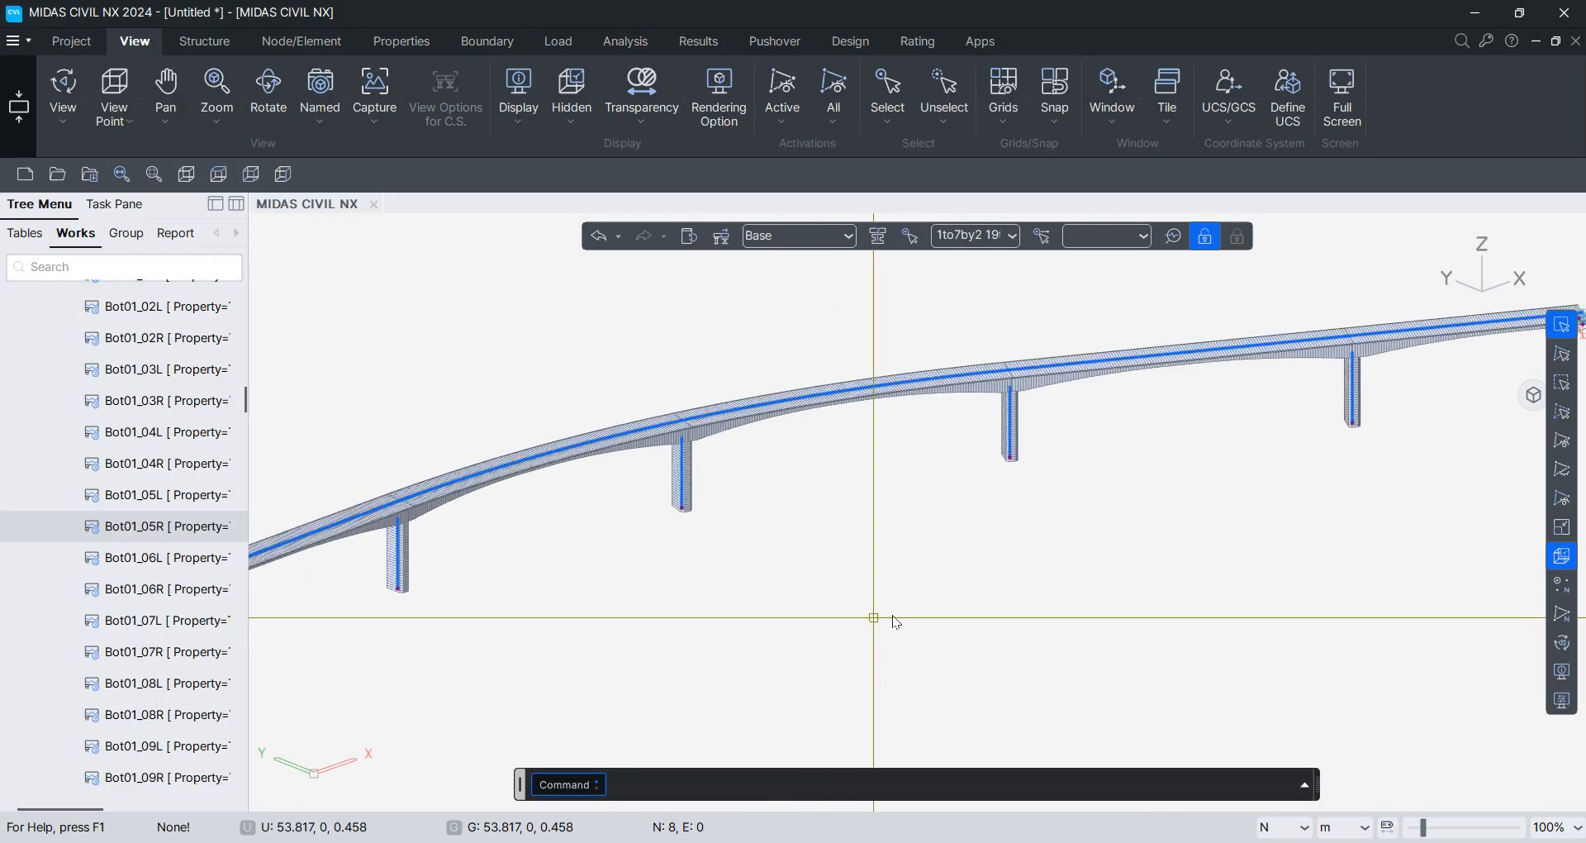